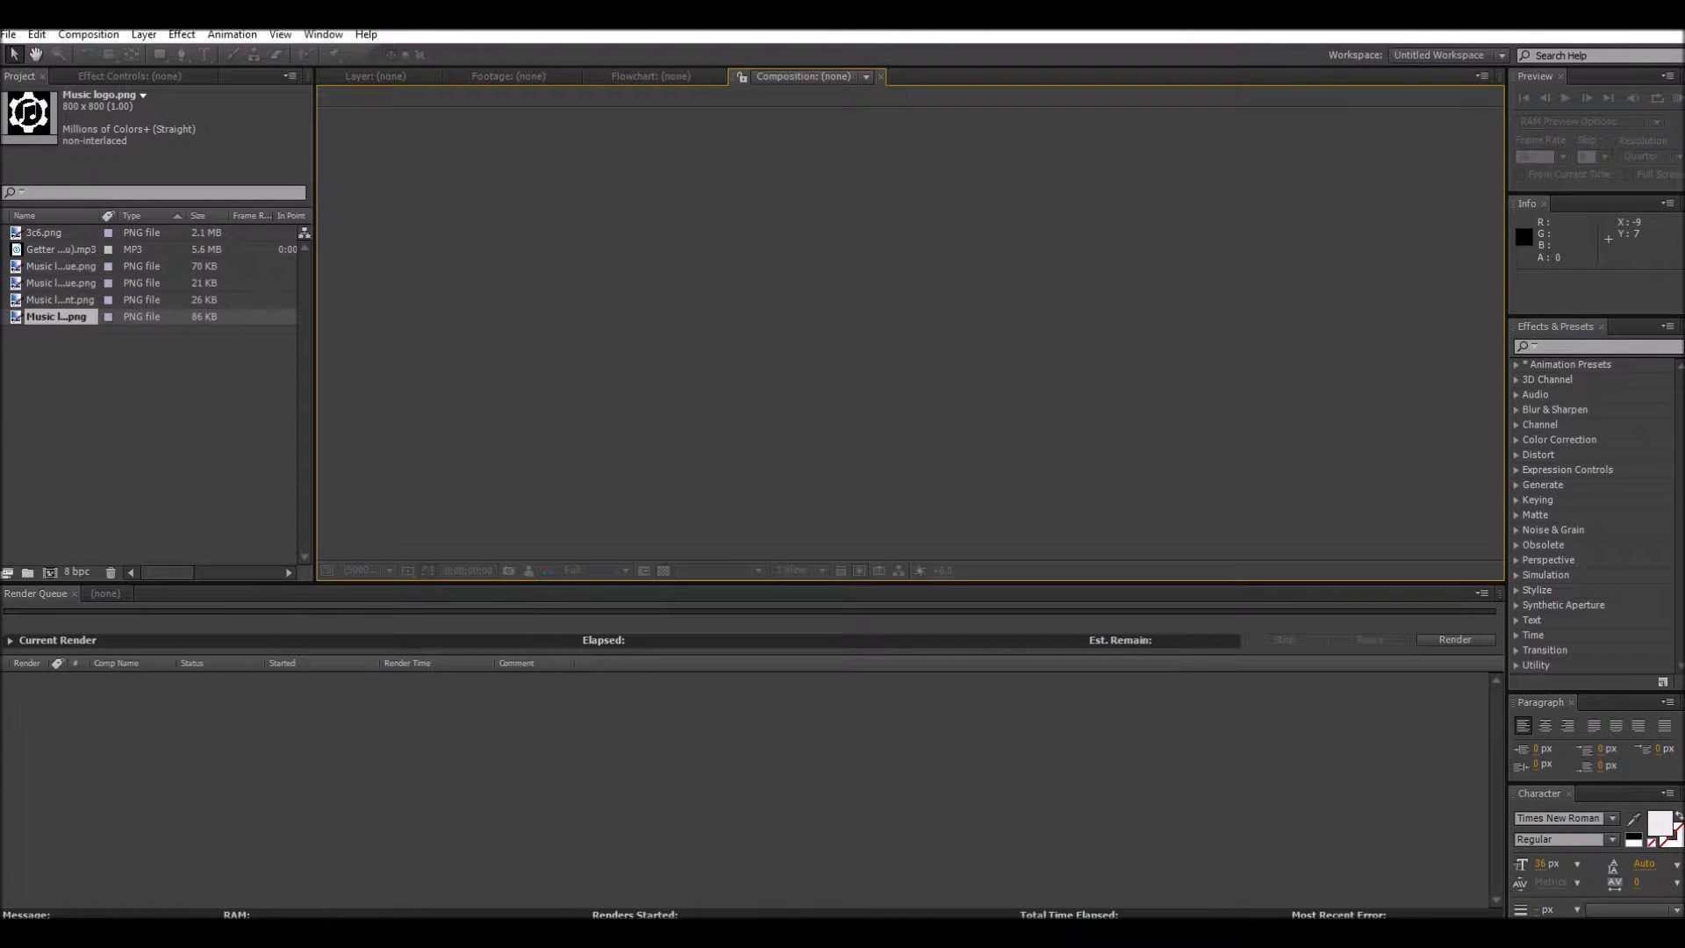
# Step: Examine the imported 3c6.png background, the MP3 song and the four music logo images in the project
pyautogui.click(77, 234)
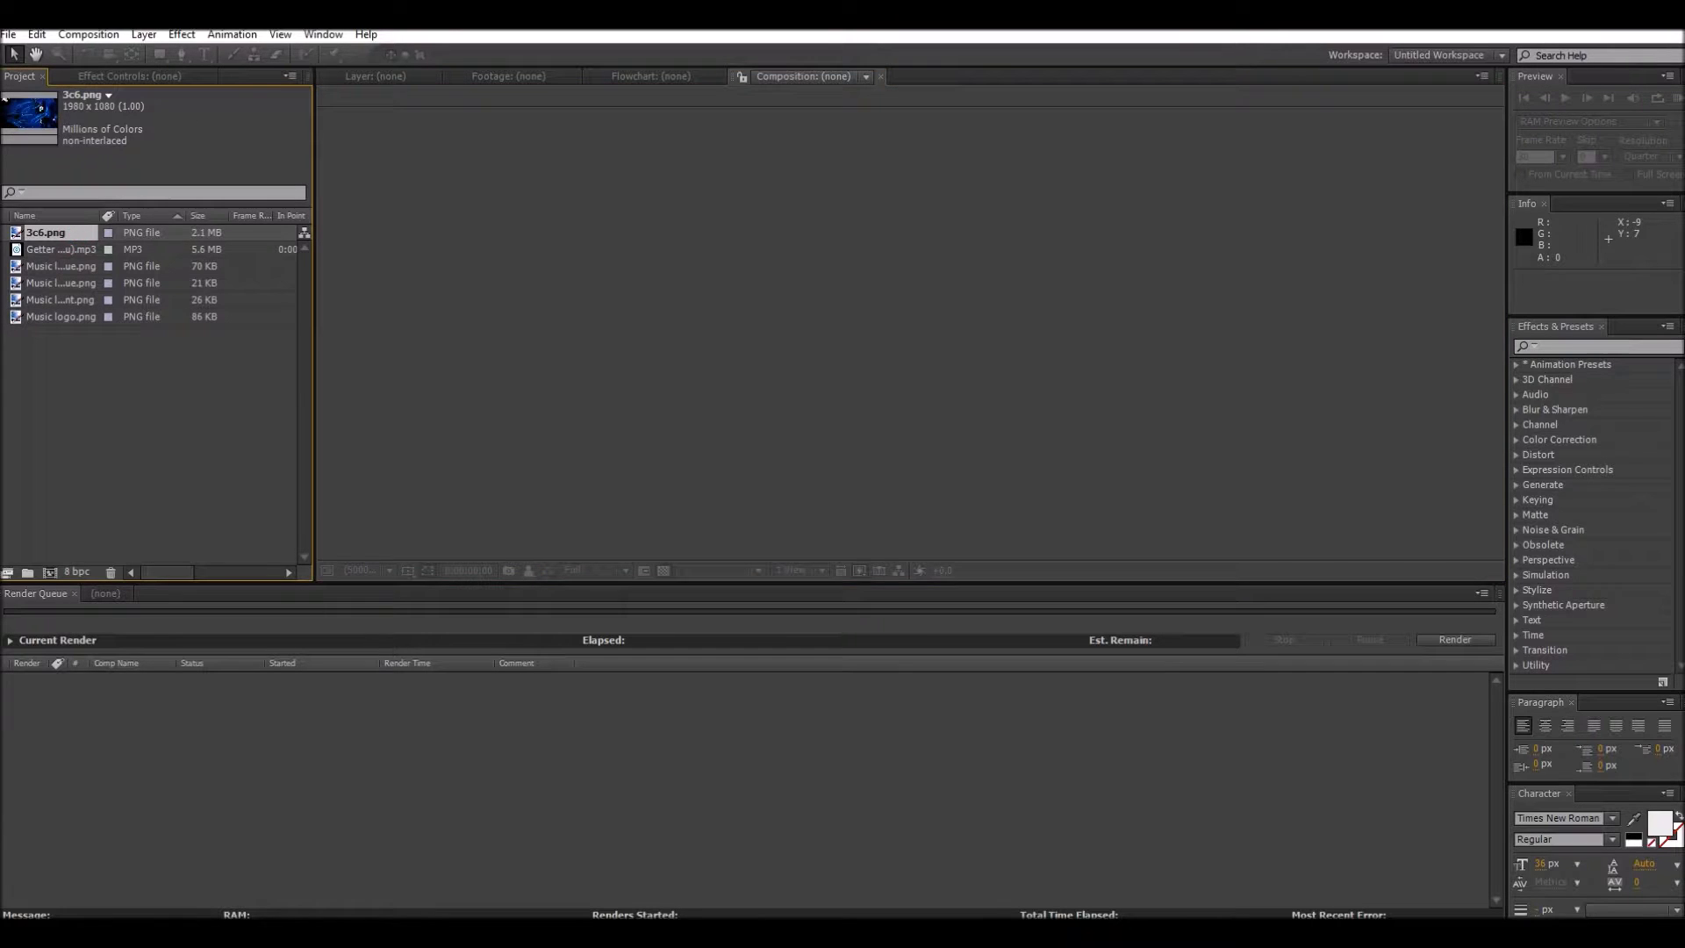
pyautogui.click(82, 251)
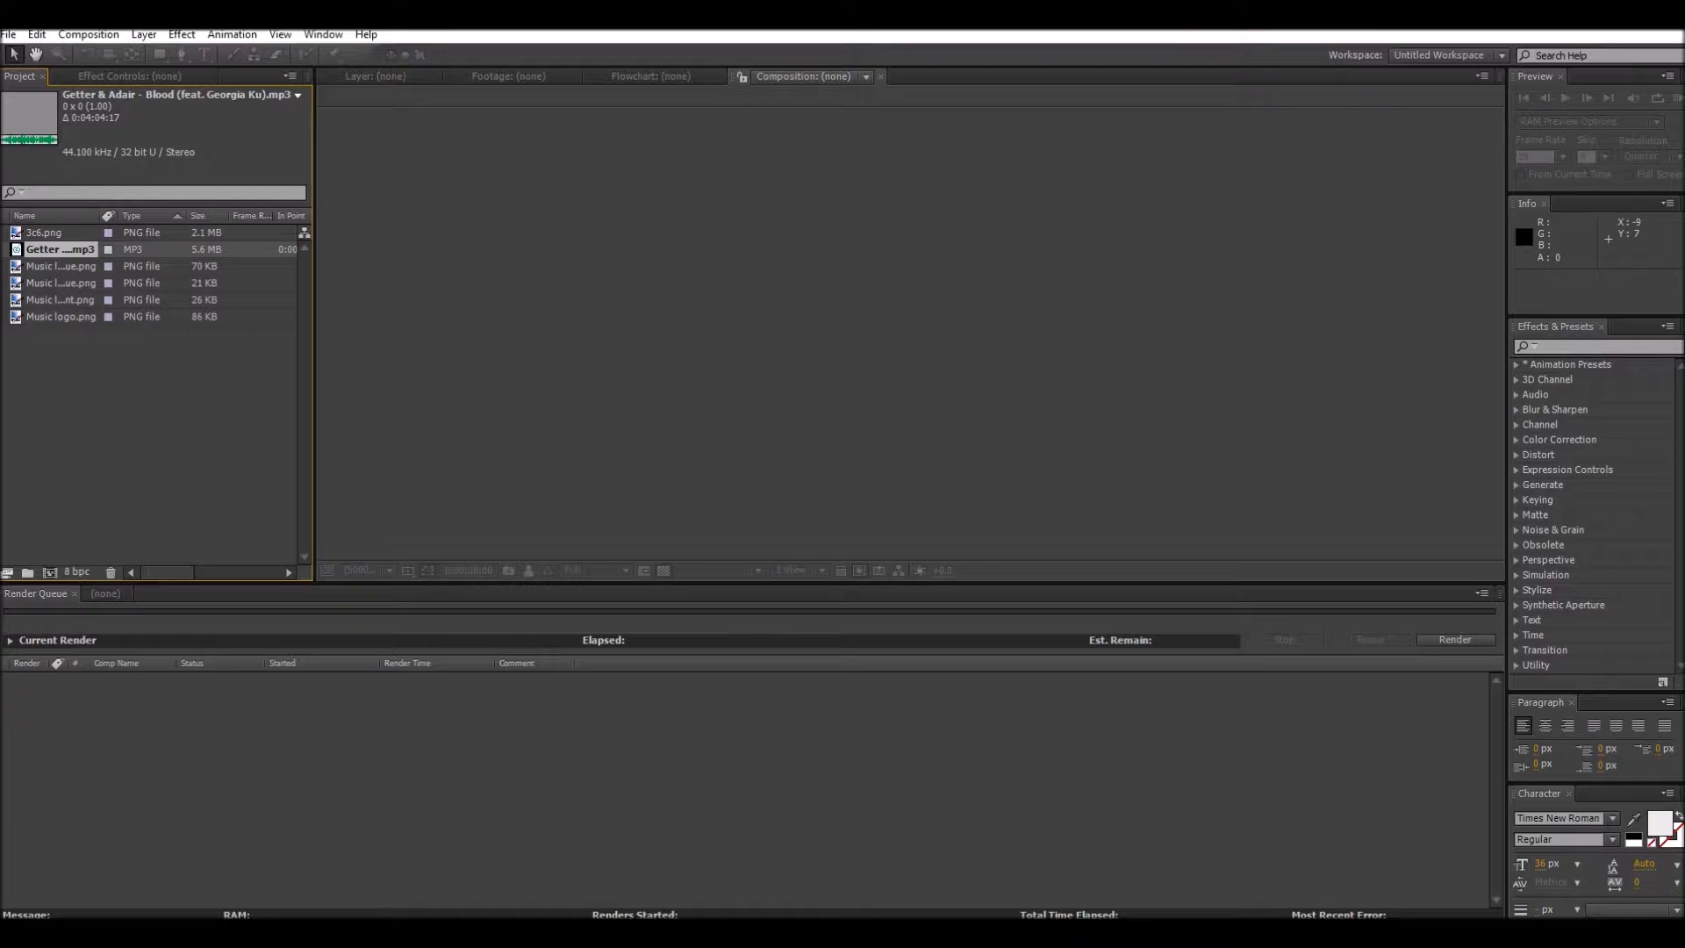
pyautogui.click(52, 266)
pyautogui.click(49, 283)
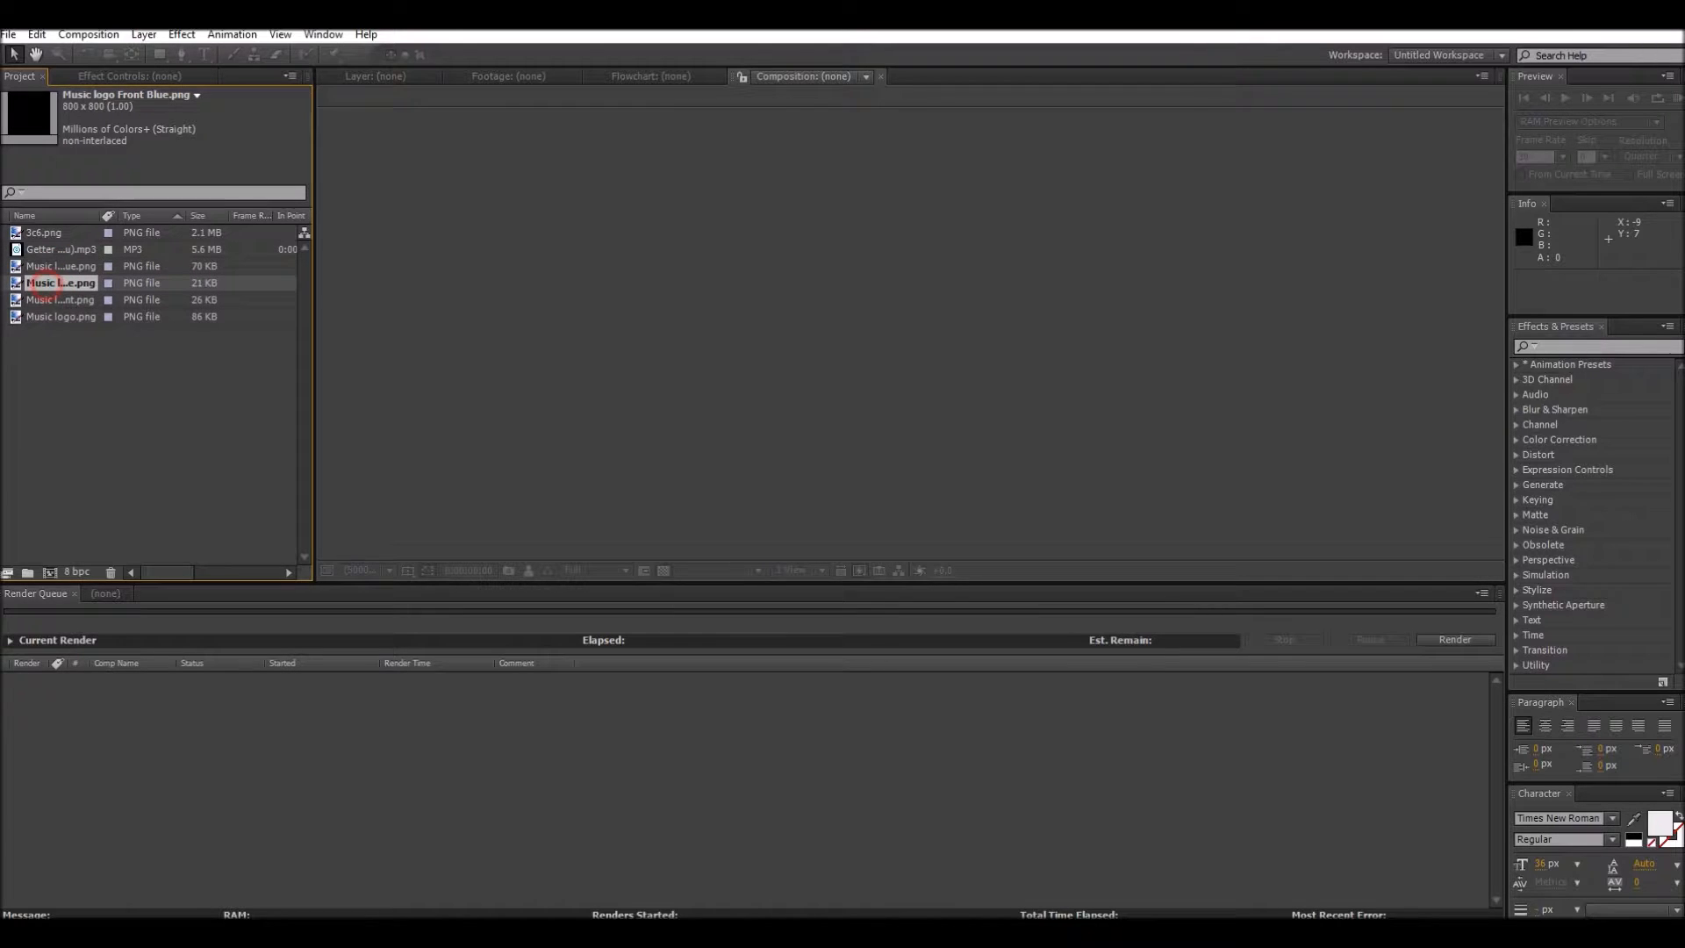
pyautogui.click(46, 300)
pyautogui.click(44, 316)
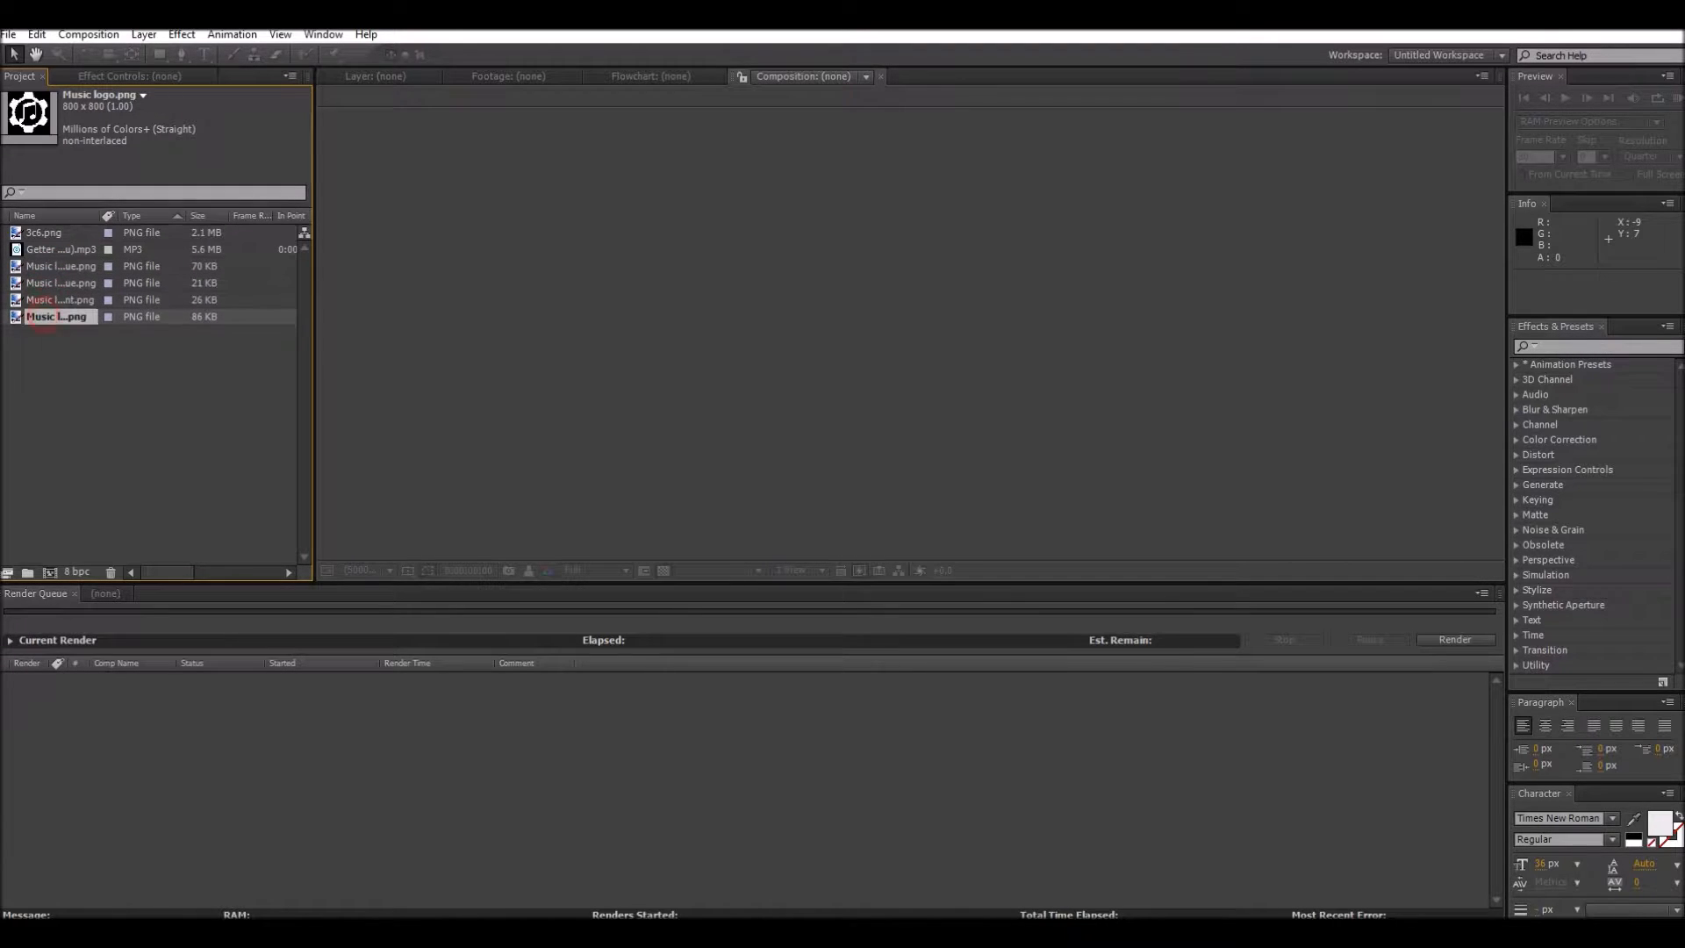
pyautogui.click(42, 300)
pyautogui.click(46, 283)
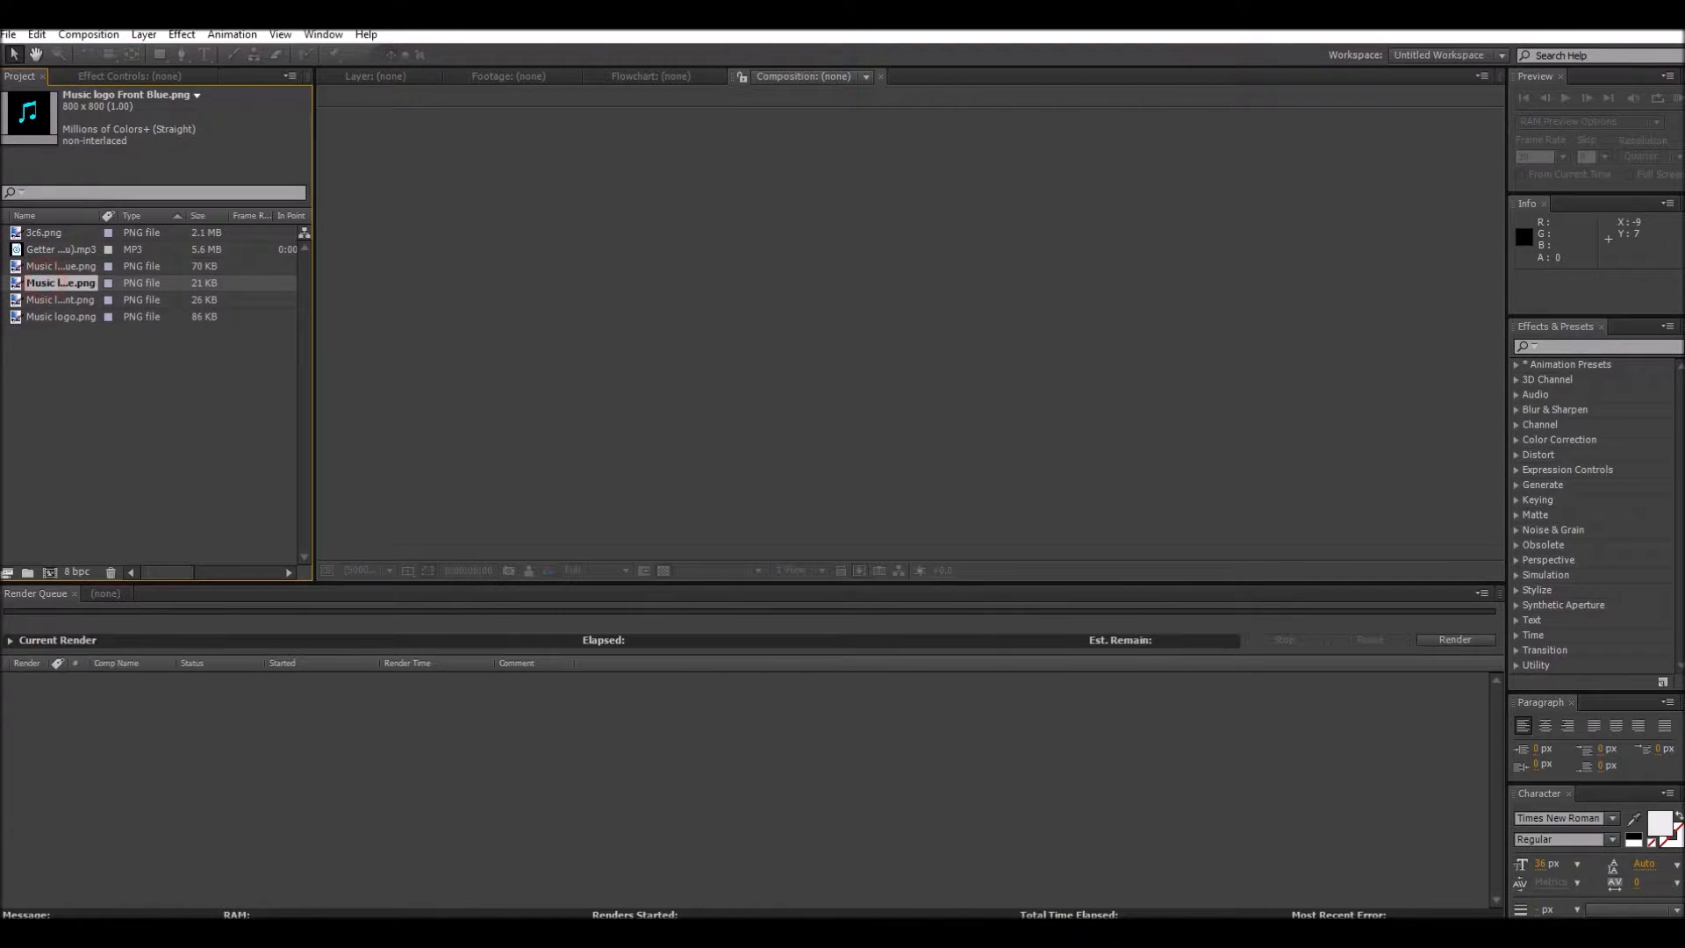
pyautogui.click(49, 266)
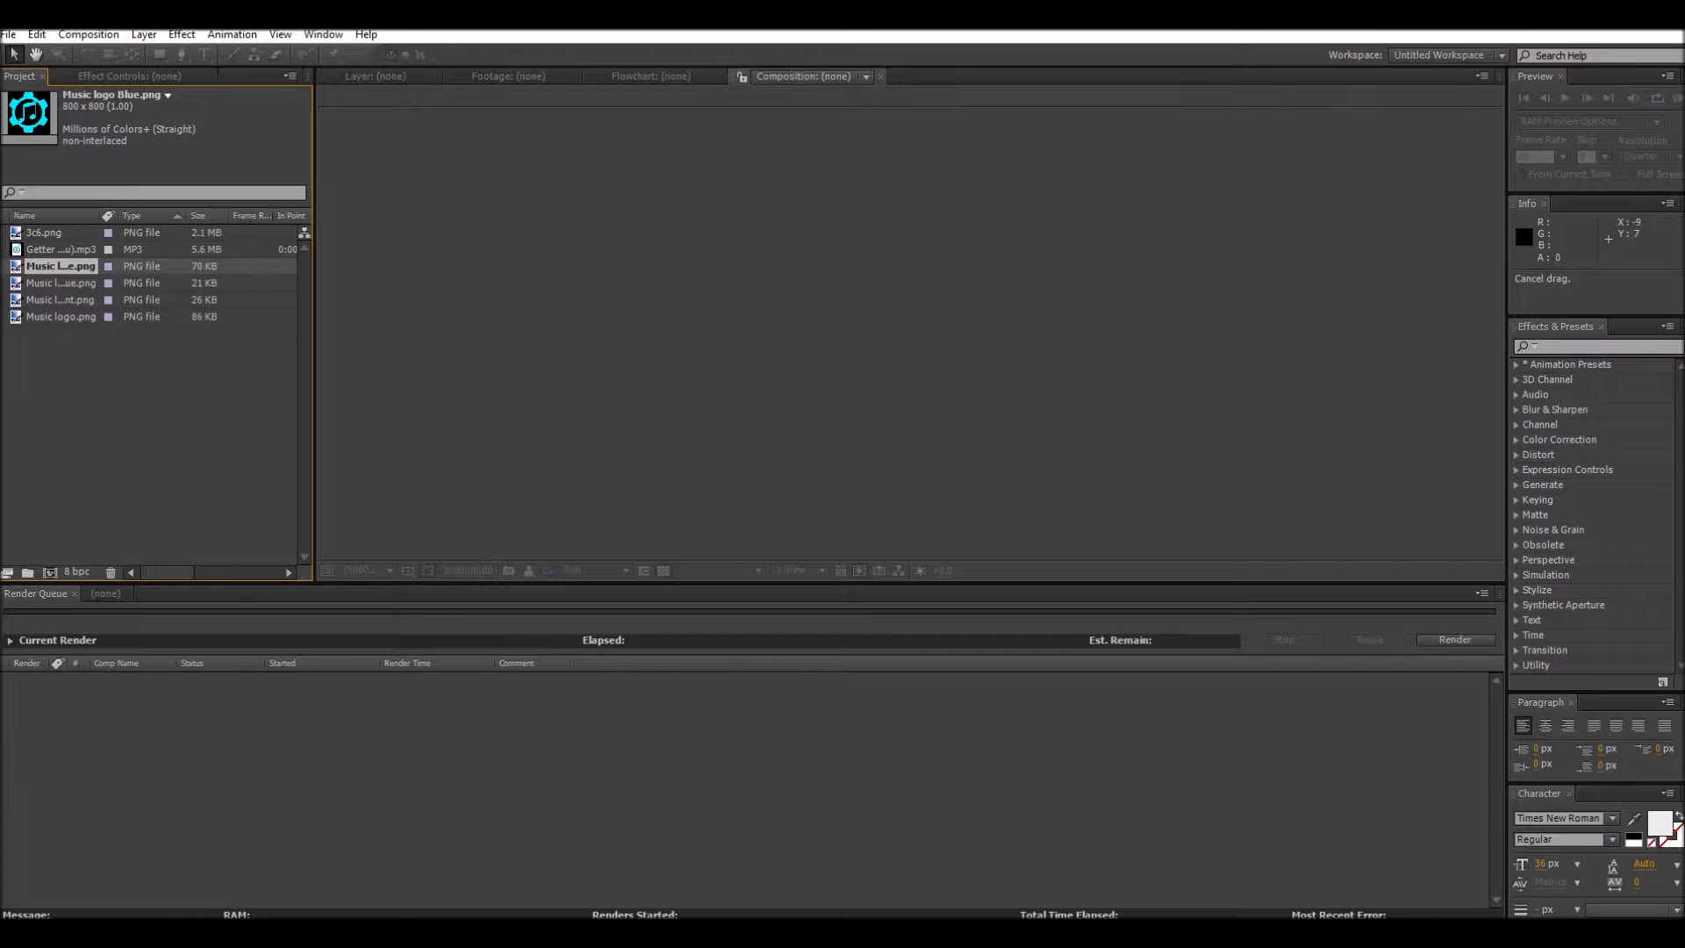
# Step: Create a new composition from the MP3 song and accept the Ray-traced 3D renderer alert
pyautogui.click(44, 250)
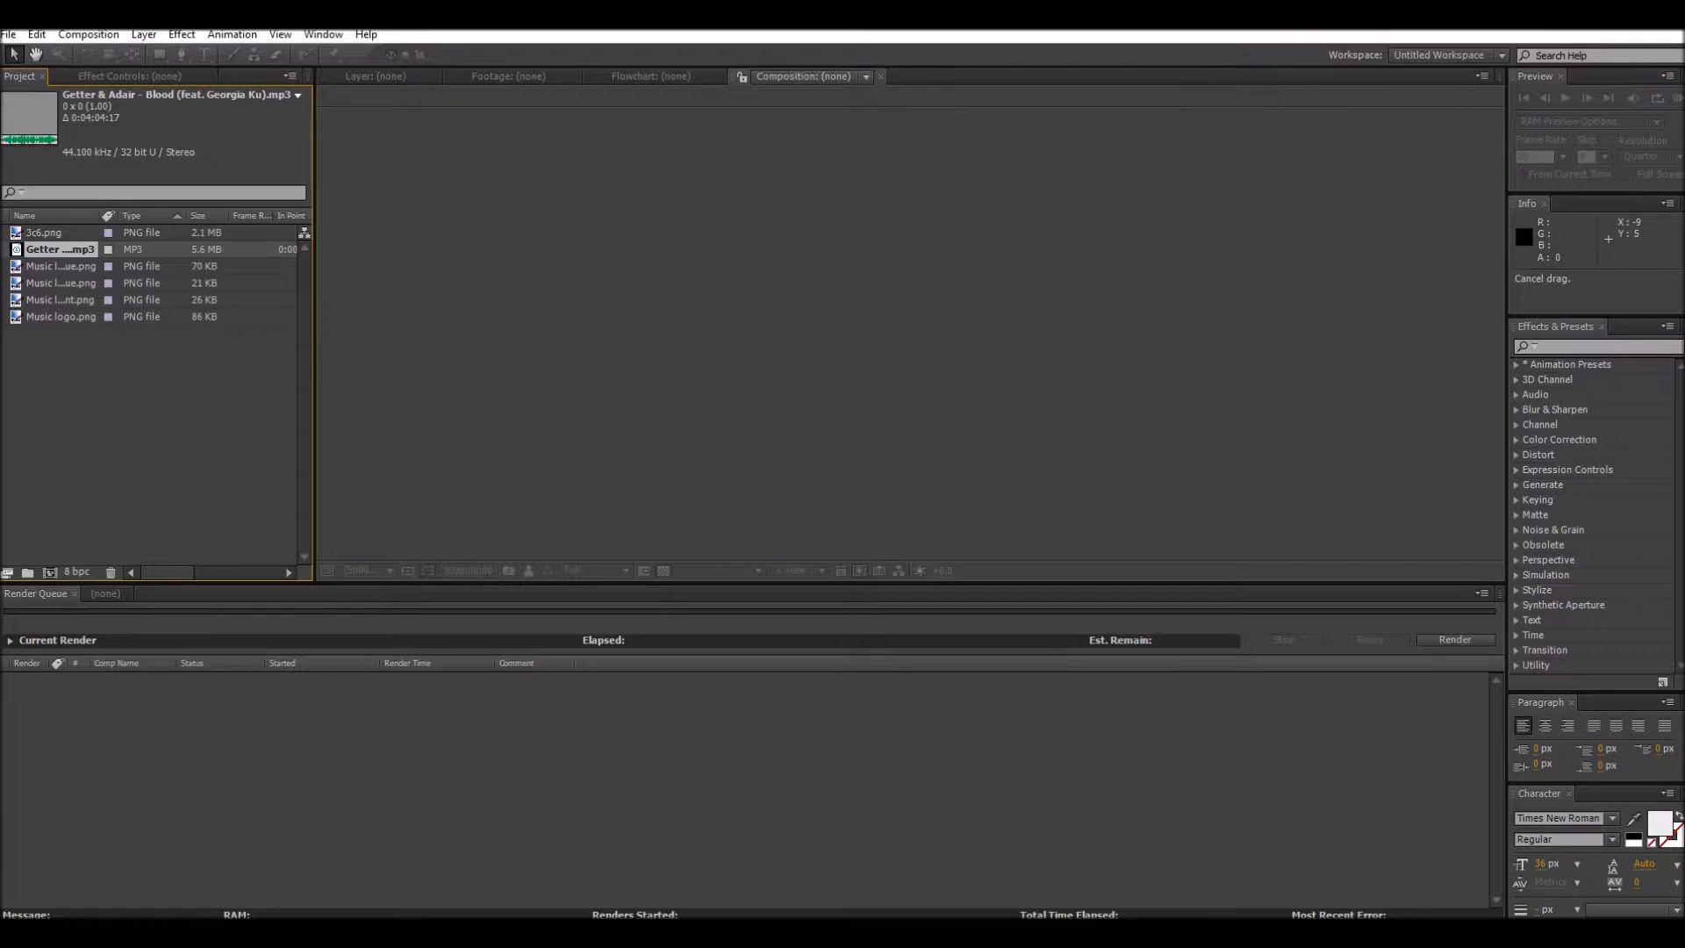
pyautogui.moveTo(44, 250)
pyautogui.mouseDown()
pyautogui.moveTo(83, 407)
pyautogui.moveTo(28, 572)
pyautogui.mouseUp()
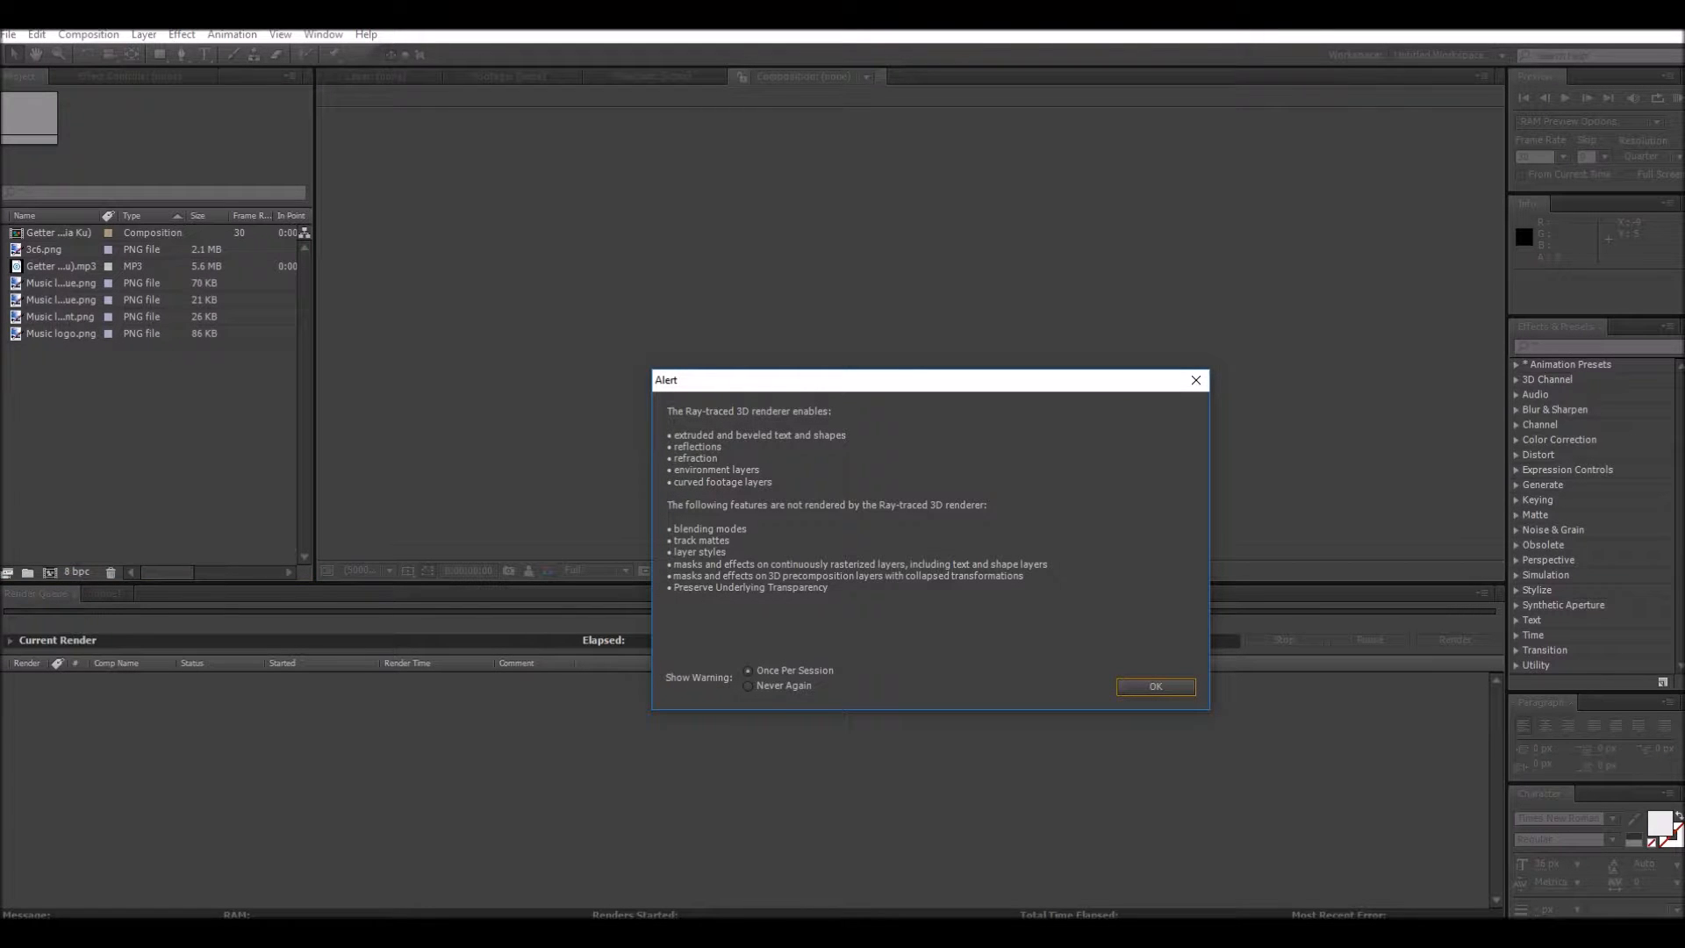
pyautogui.click(1156, 685)
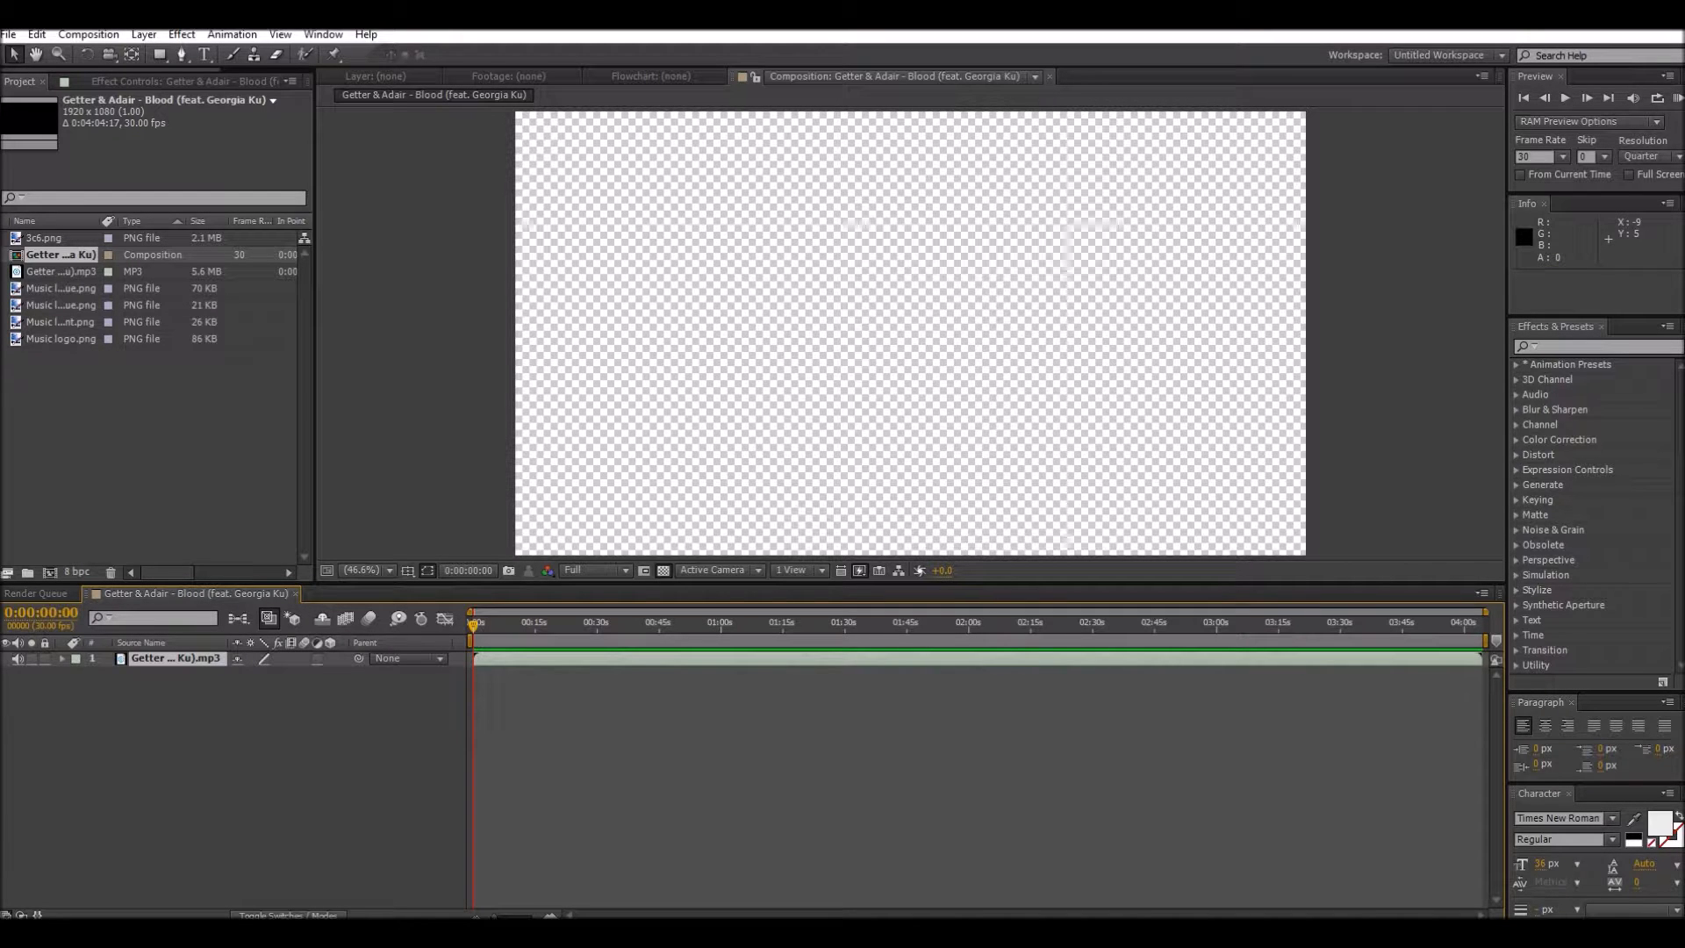
# Step: Lower the speaker volume to 20 and play a RAM preview of the composition's song
pyautogui.click(1541, 932)
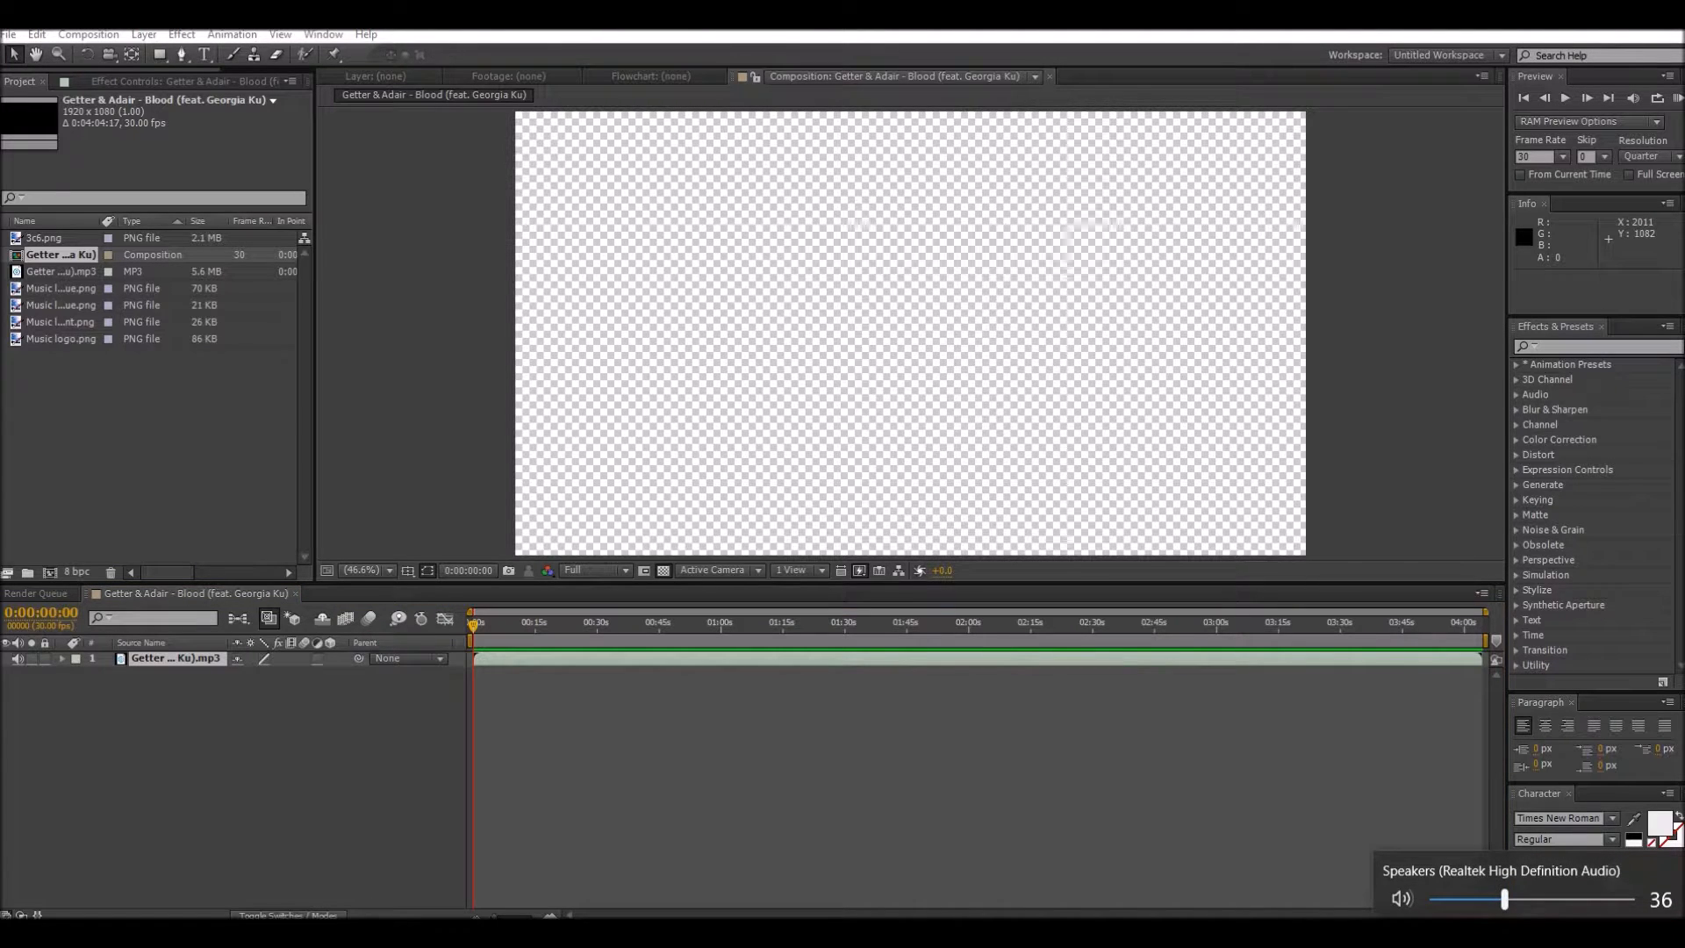
pyautogui.moveTo(1505, 898); pyautogui.dragTo(1473, 899)
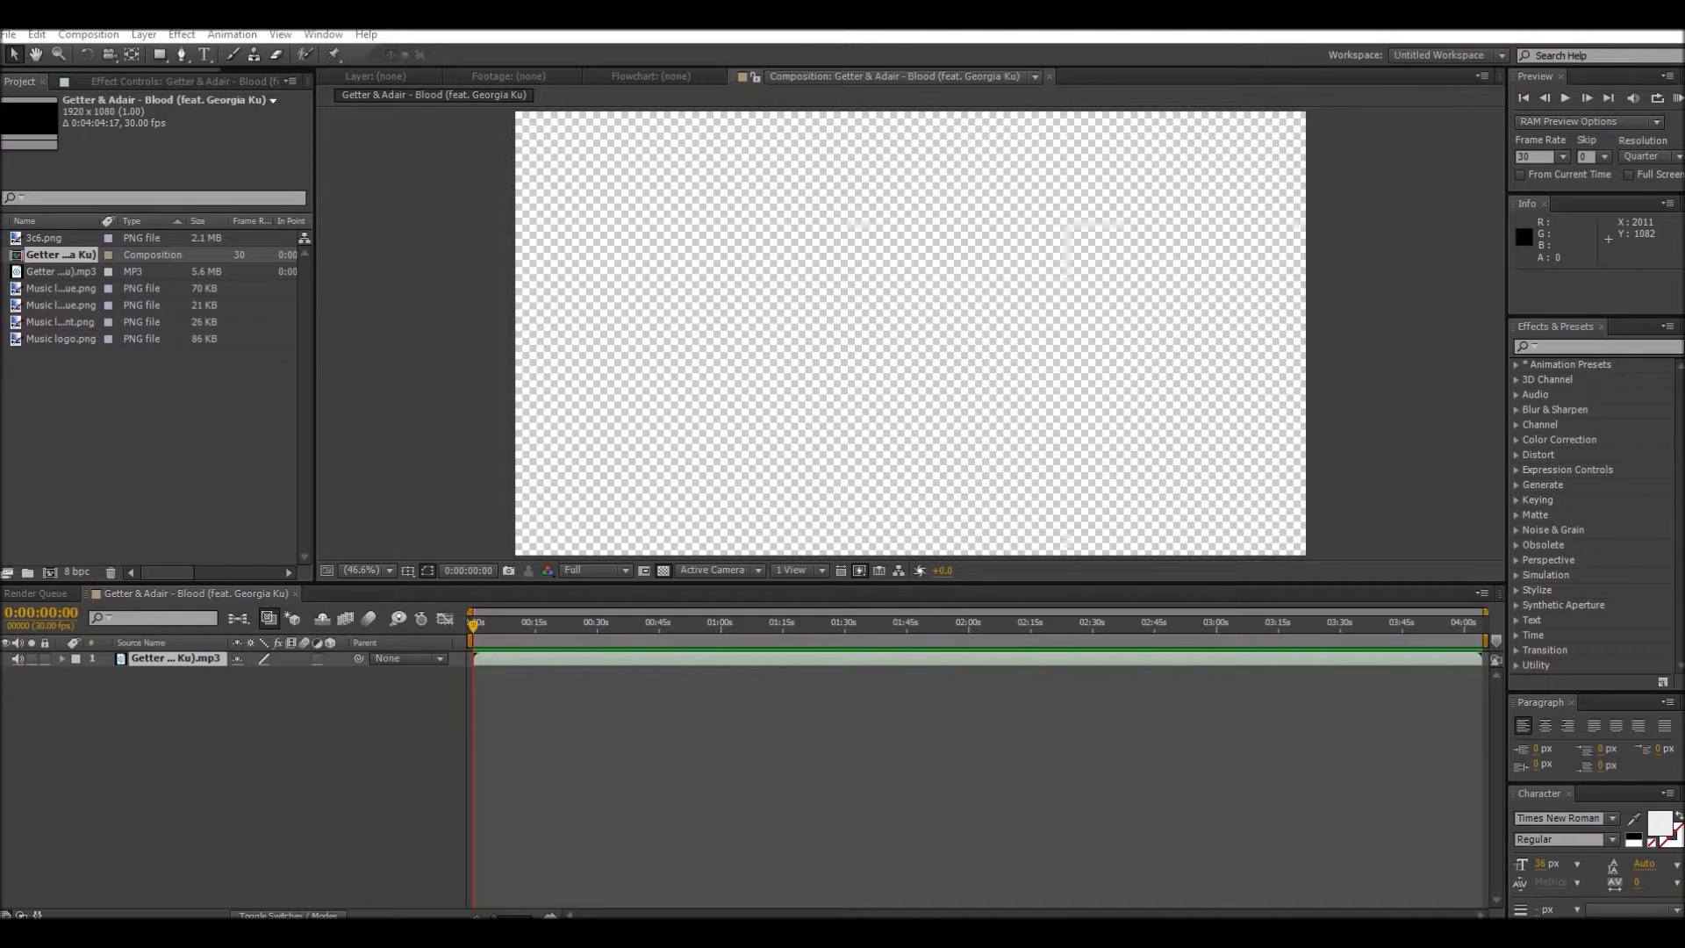
pyautogui.click(1679, 98)
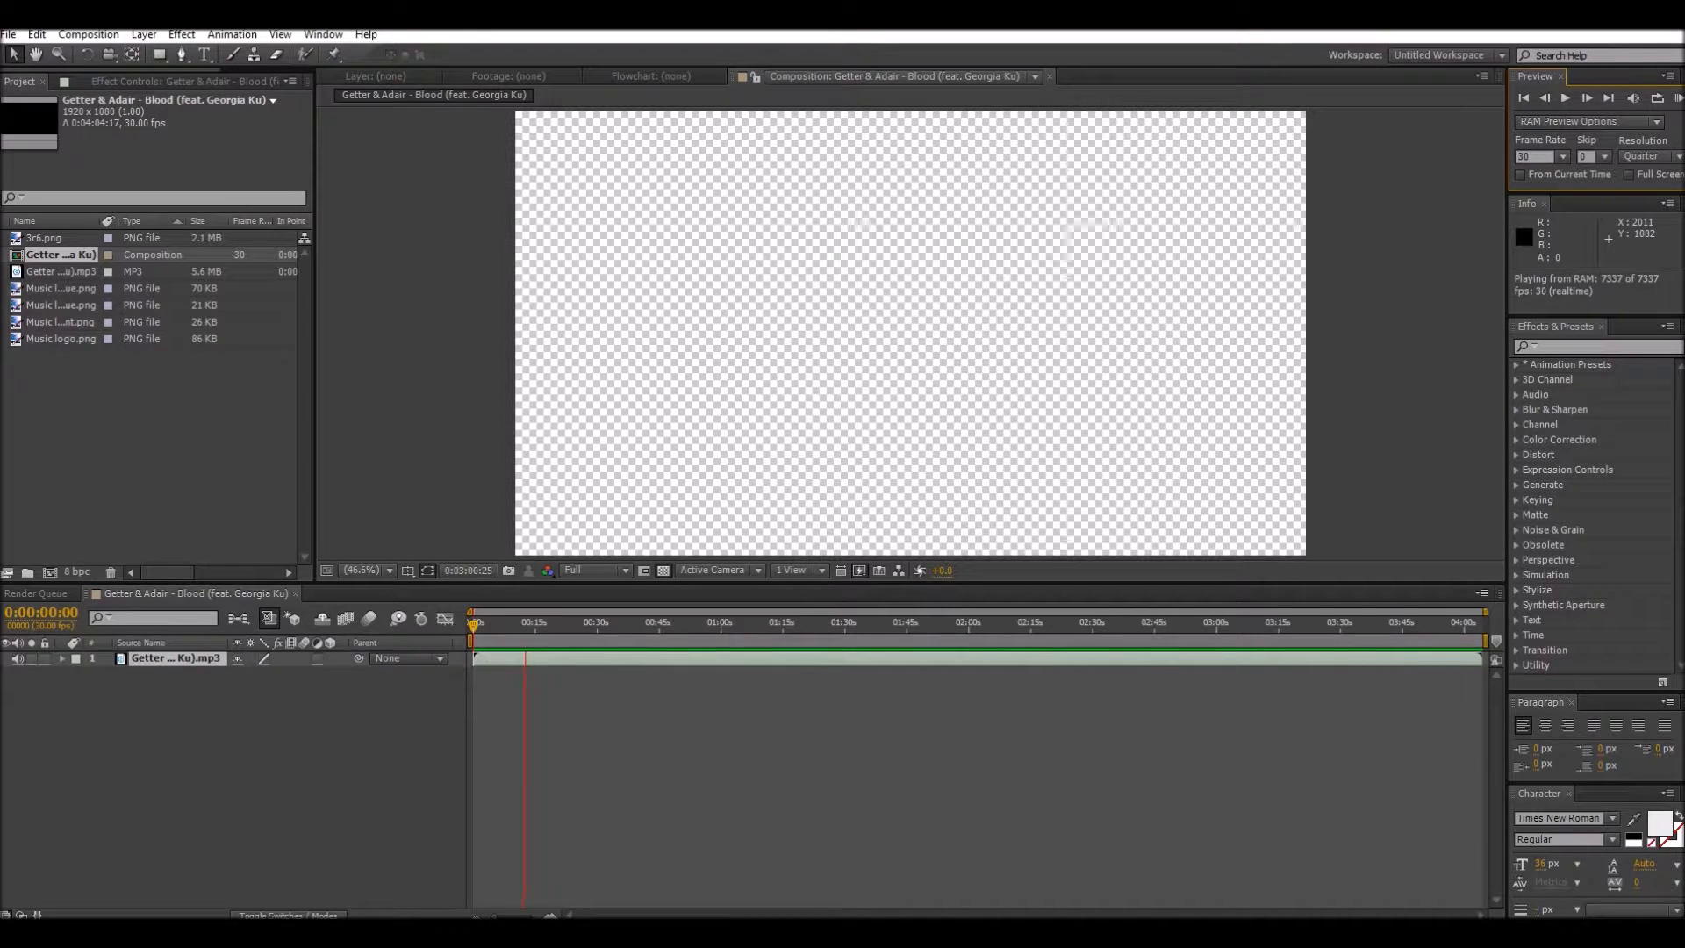
pyautogui.click(1199, 732)
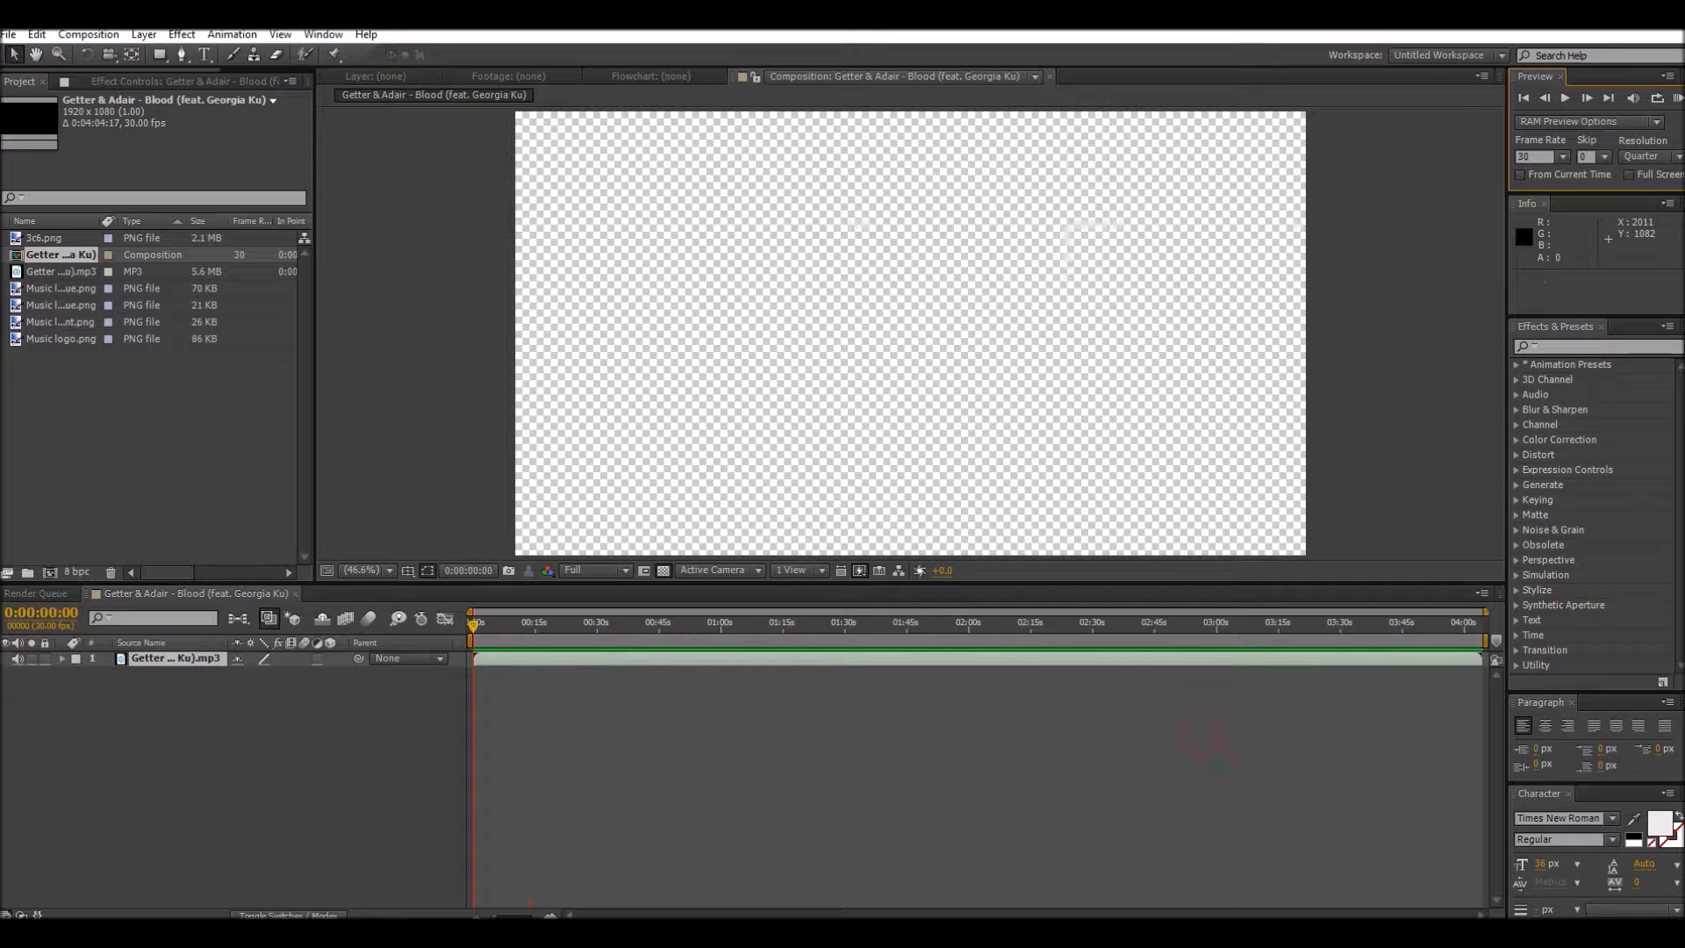
# Step: Raise the speaker volume slightly
pyautogui.click(1540, 933)
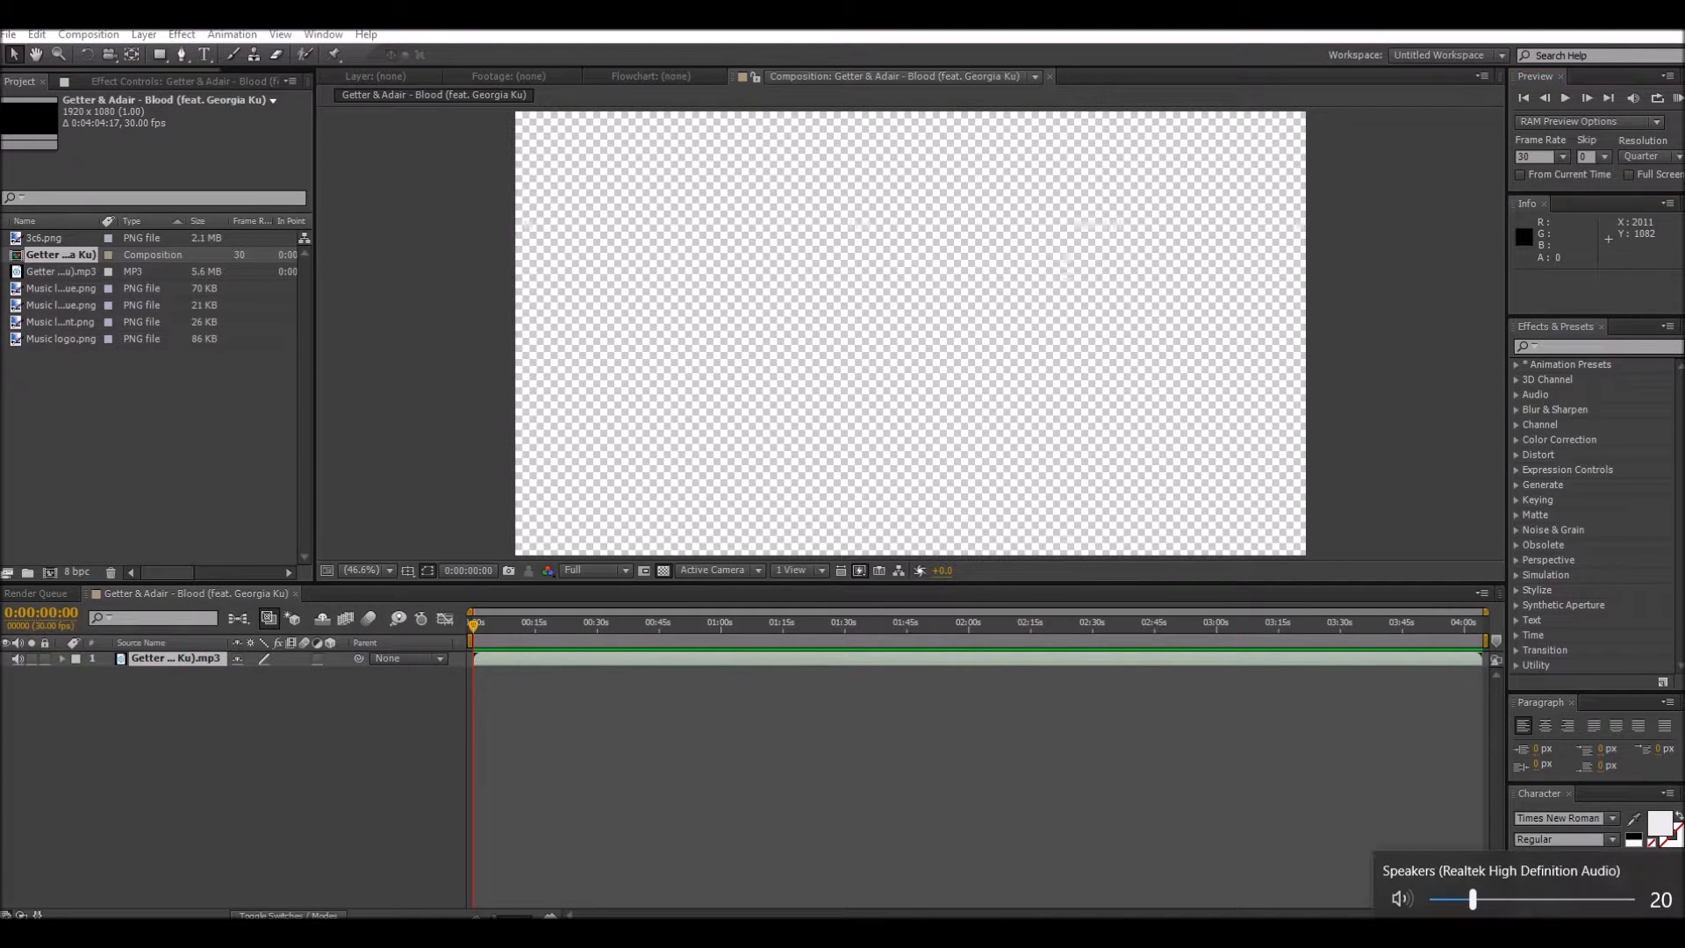
pyautogui.moveTo(1473, 899); pyautogui.dragTo(1492, 898)
pyautogui.click(1155, 735)
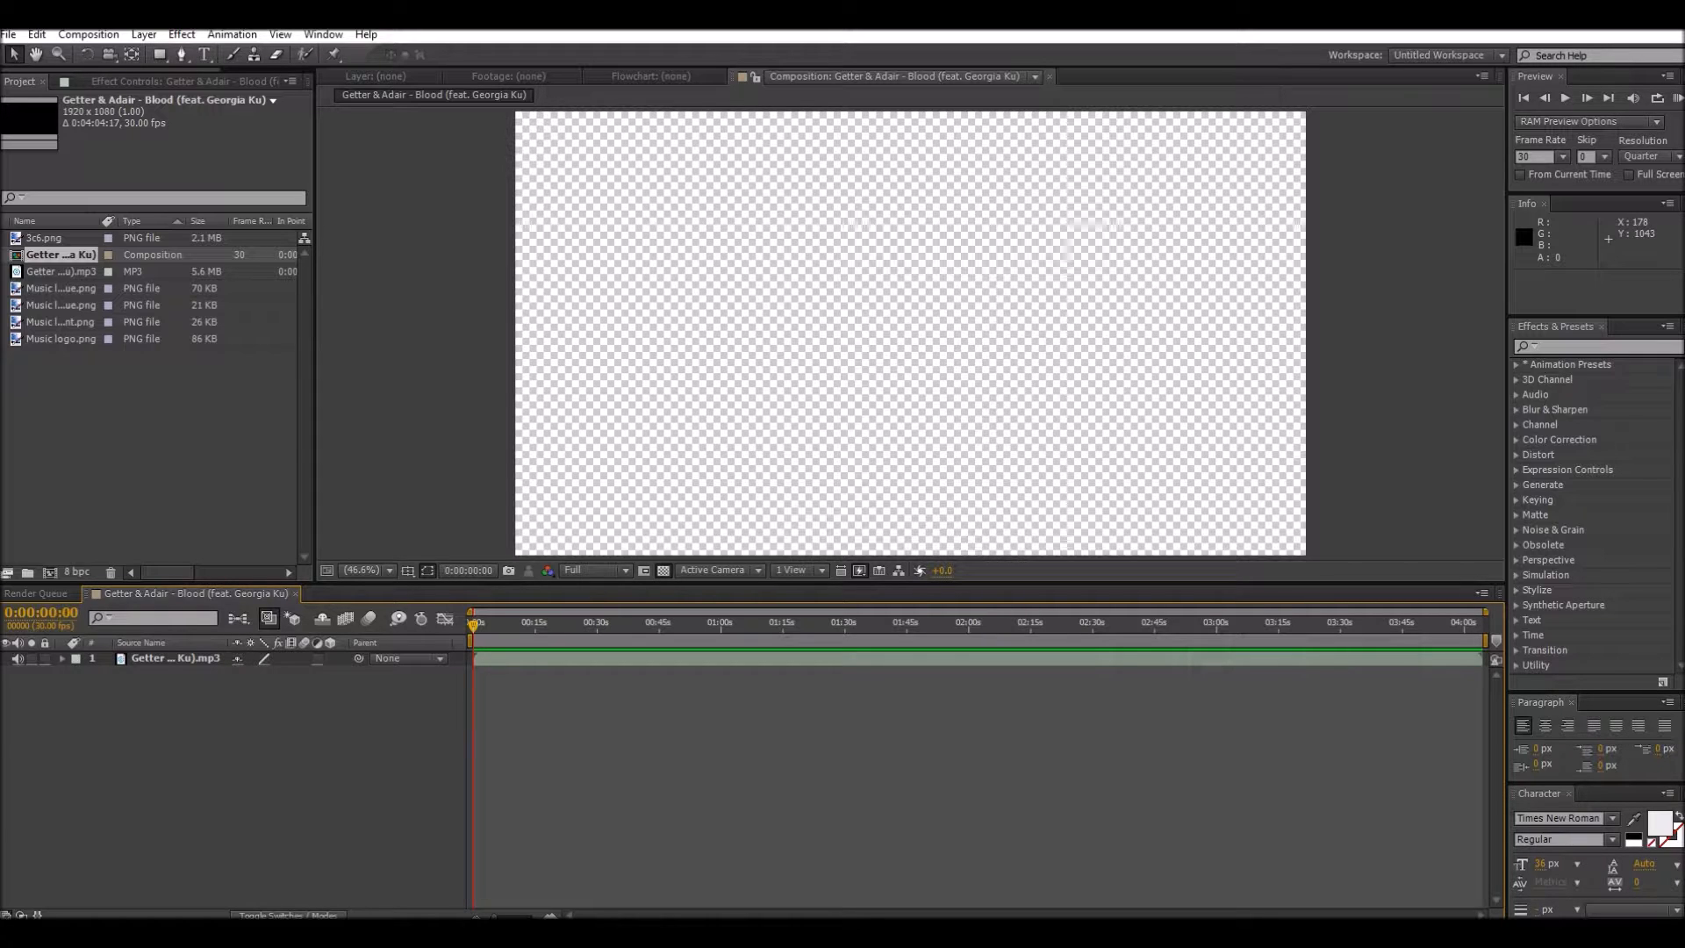
# Step: Add the 3c6.png background image to the composition as a layer above the MP3
pyautogui.click(61, 272)
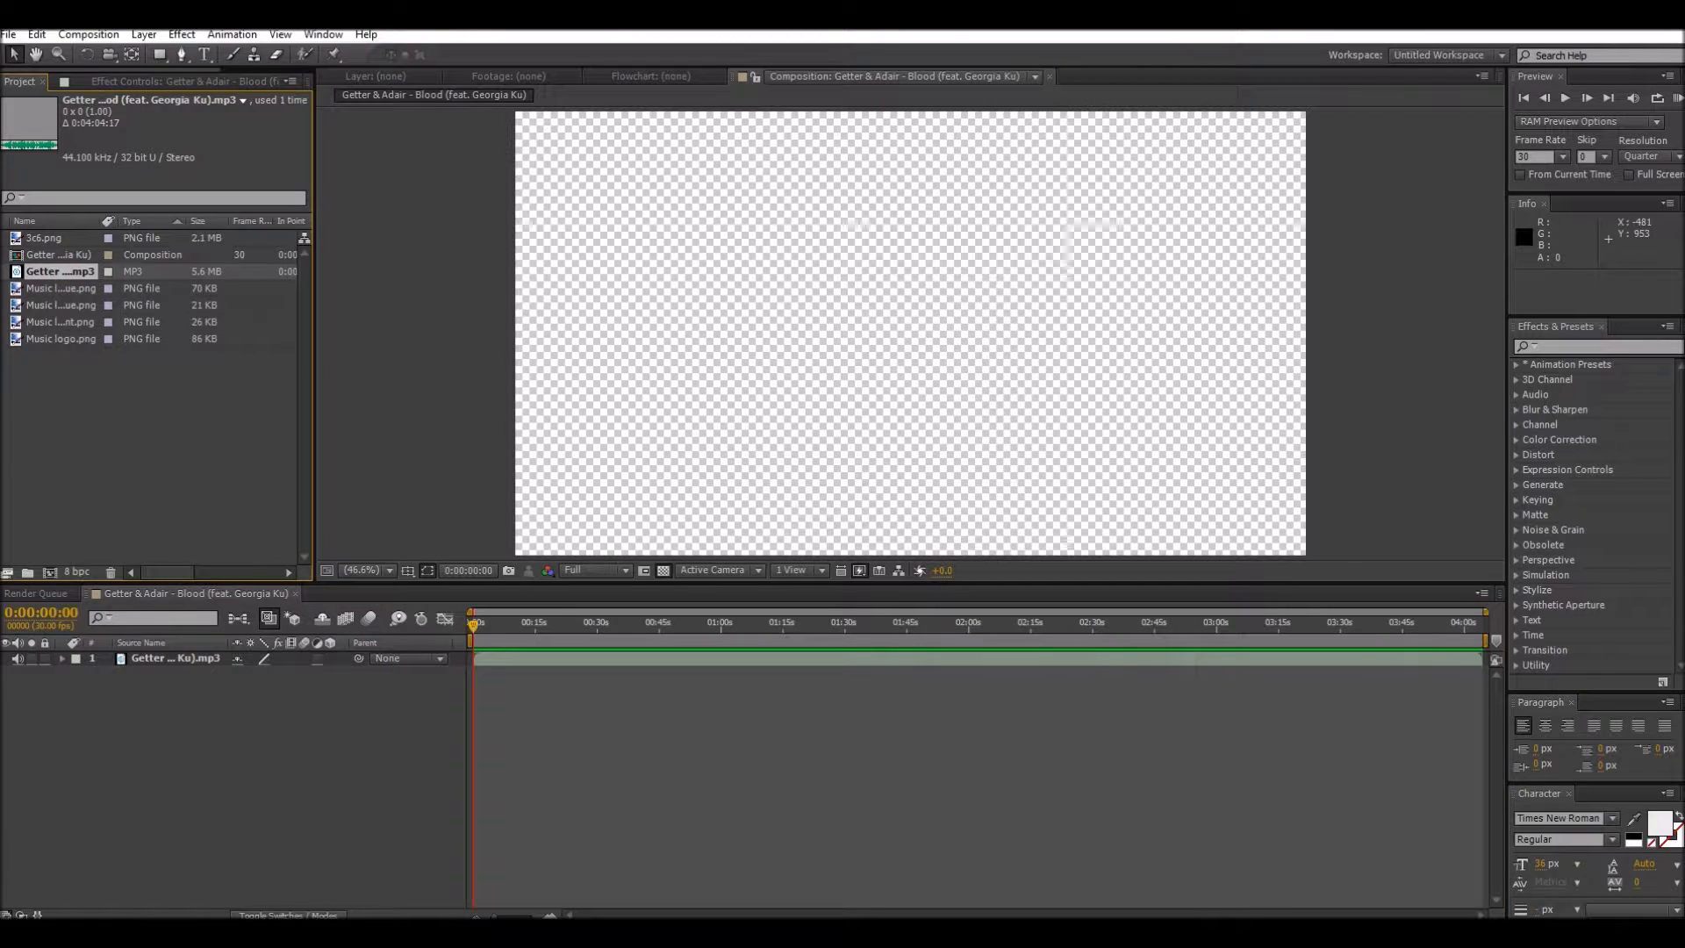
pyautogui.click(54, 239)
pyautogui.moveTo(48, 238); pyautogui.dragTo(132, 656)
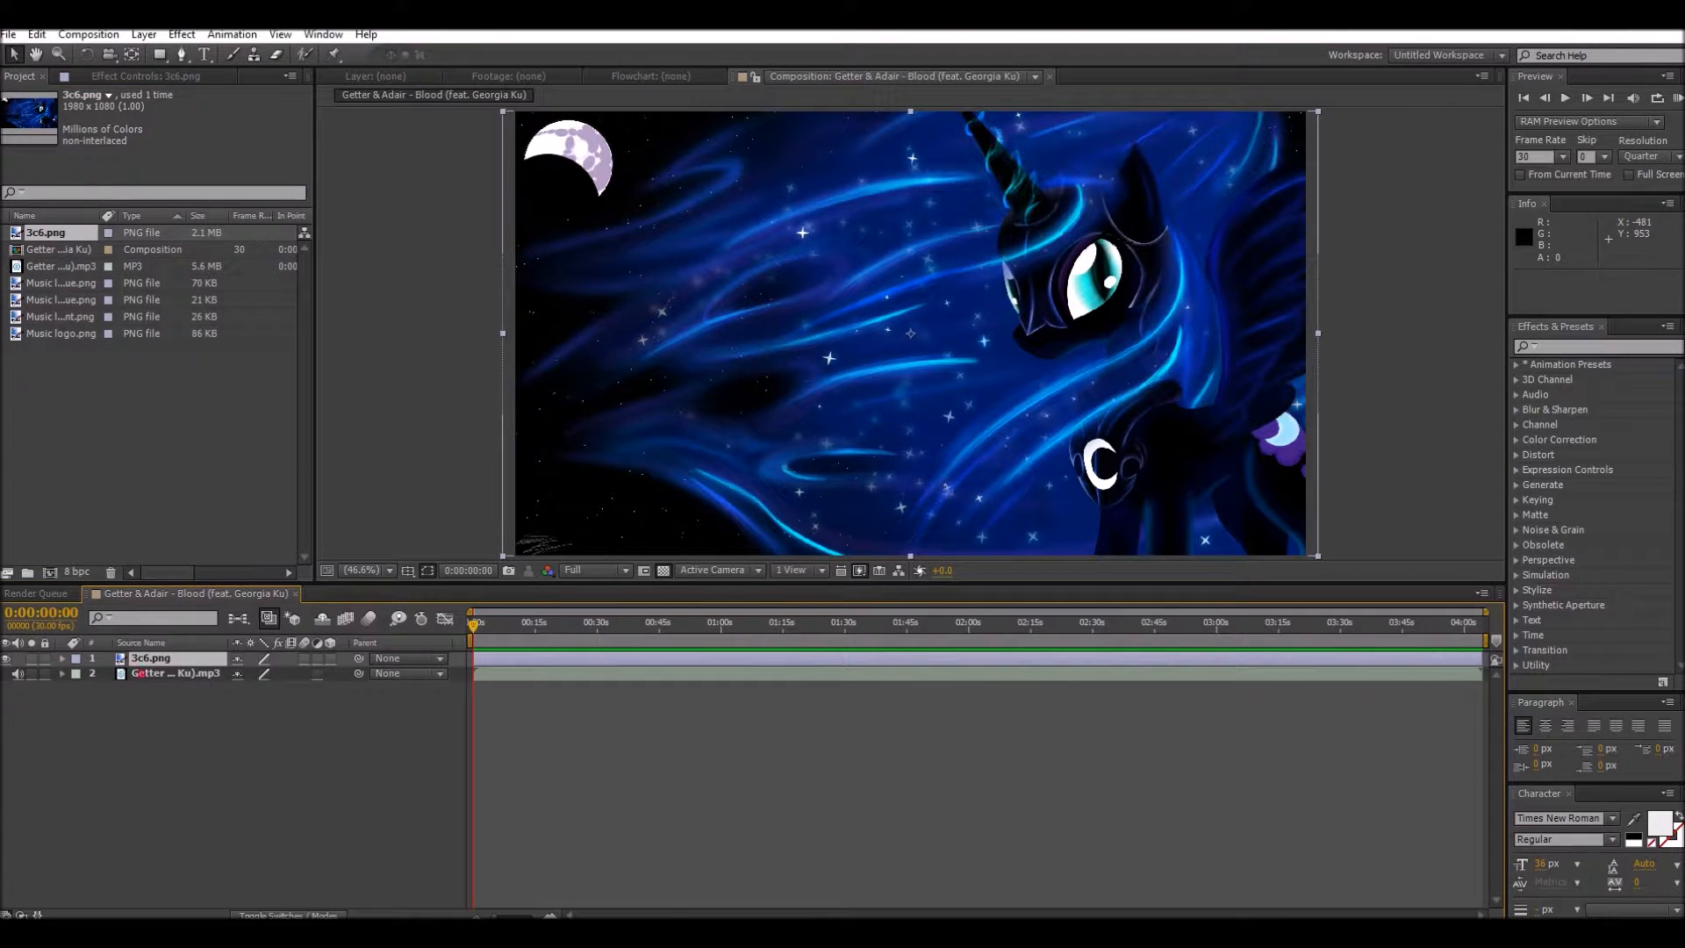
# Step: Enlarge the 3c6.png background layer beyond the frame to a scale of about 112% by 120%
pyautogui.click(140, 673)
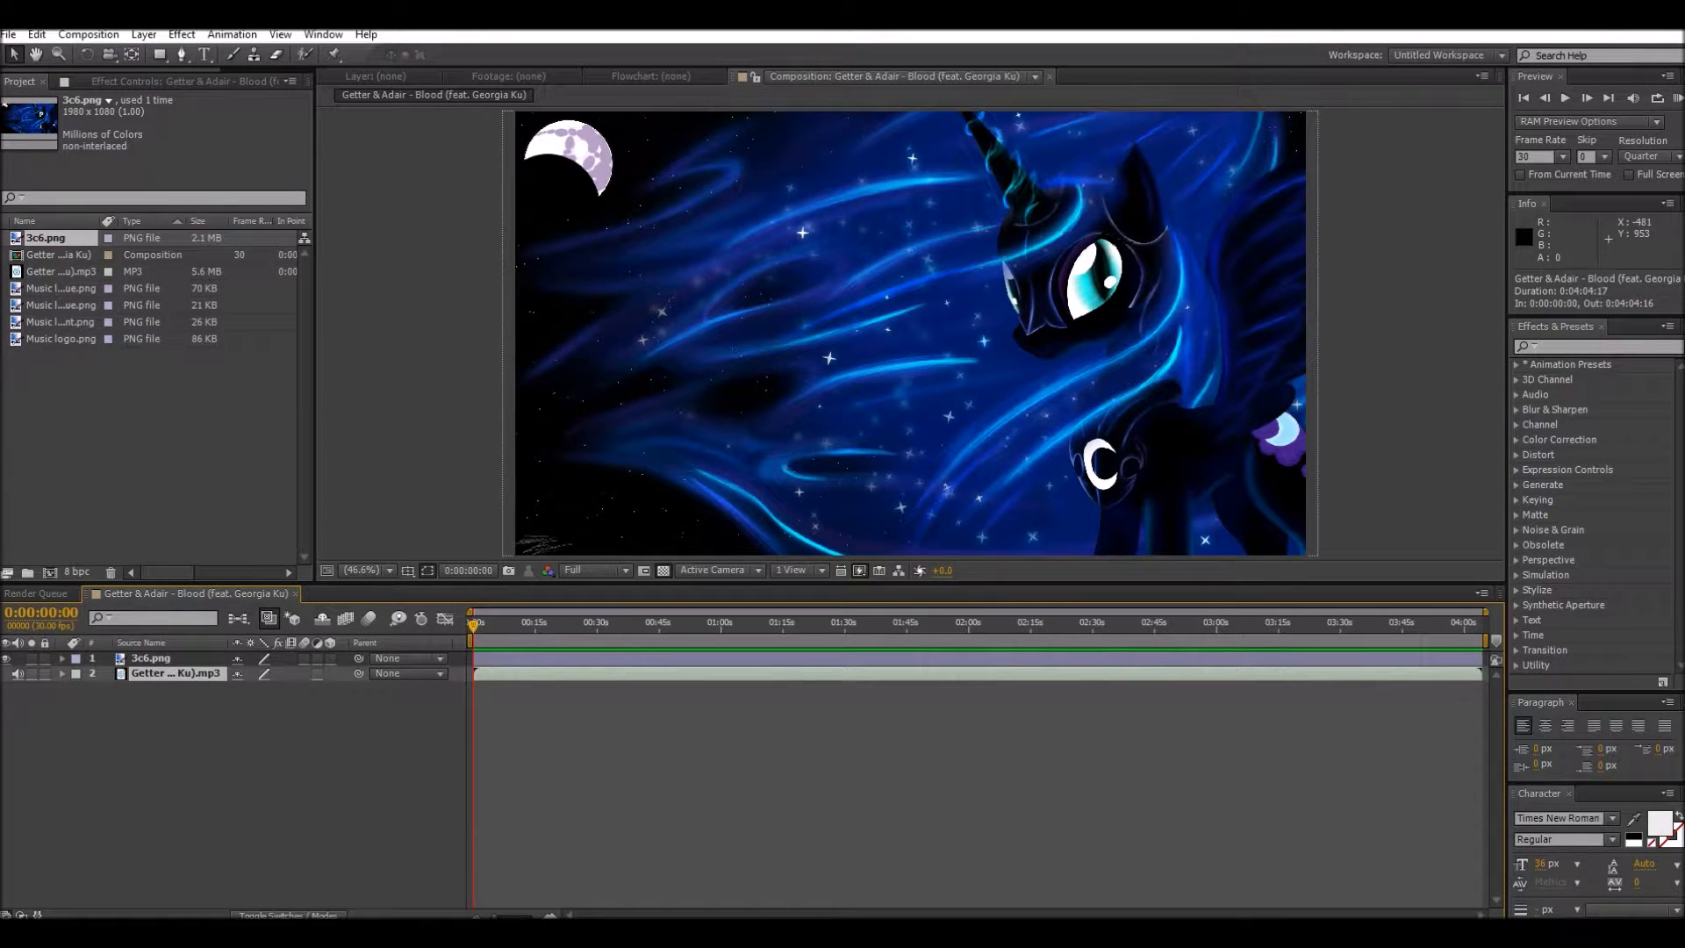
pyautogui.scroll(-2, 943, 347)
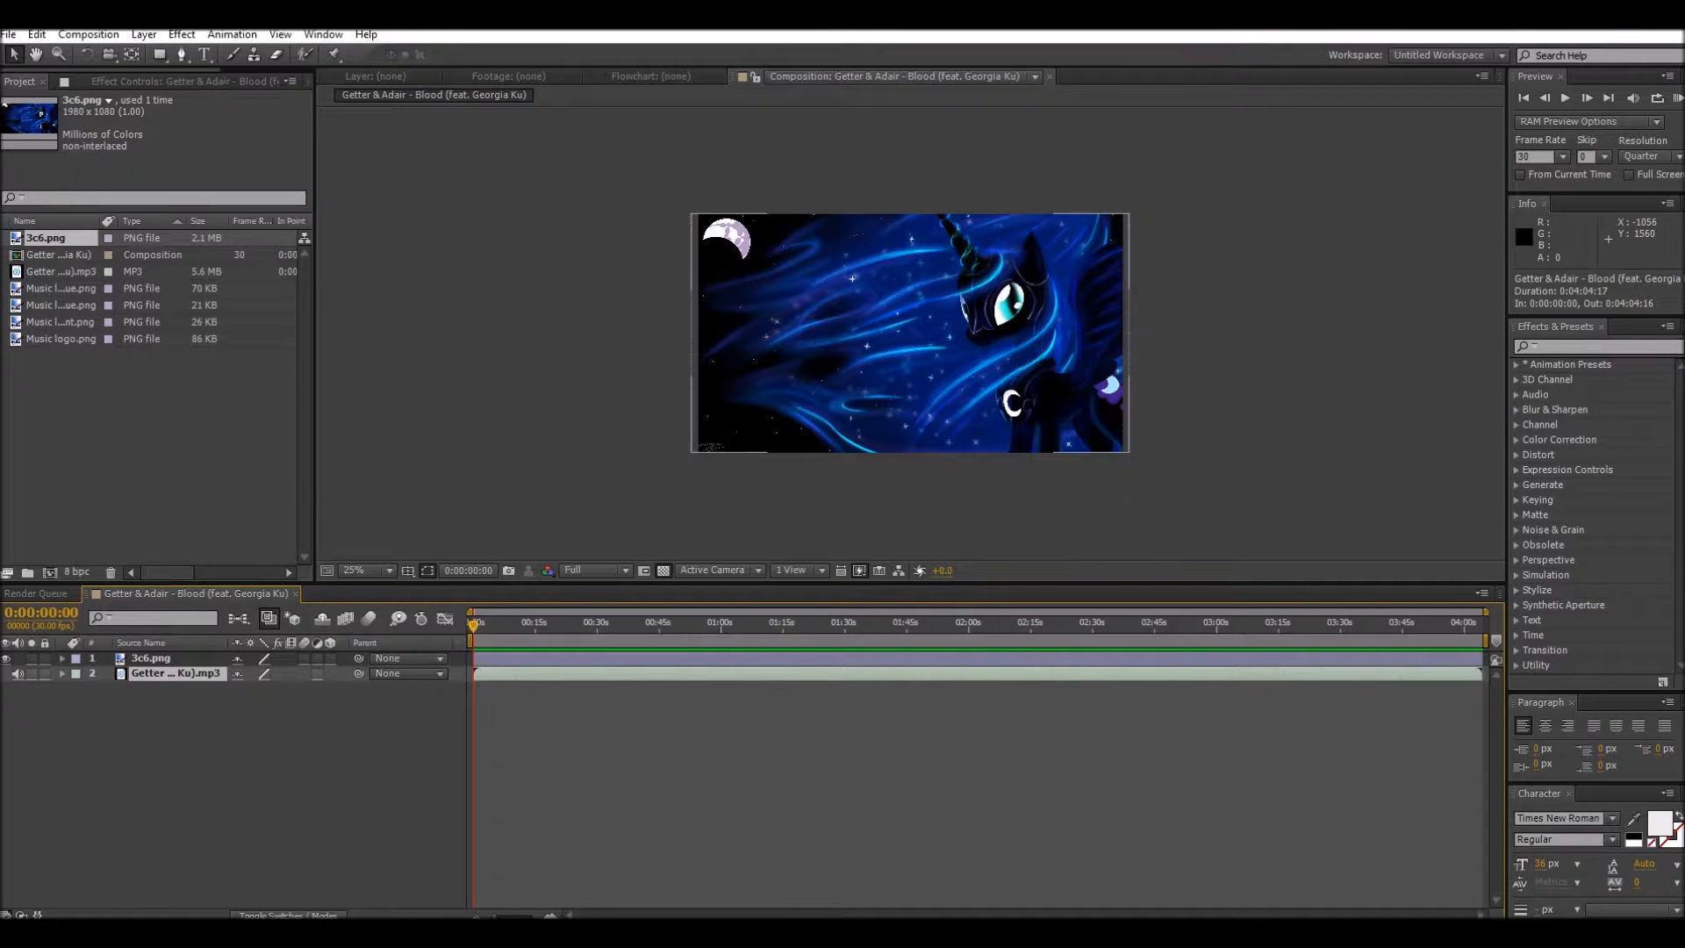
pyautogui.click(154, 658)
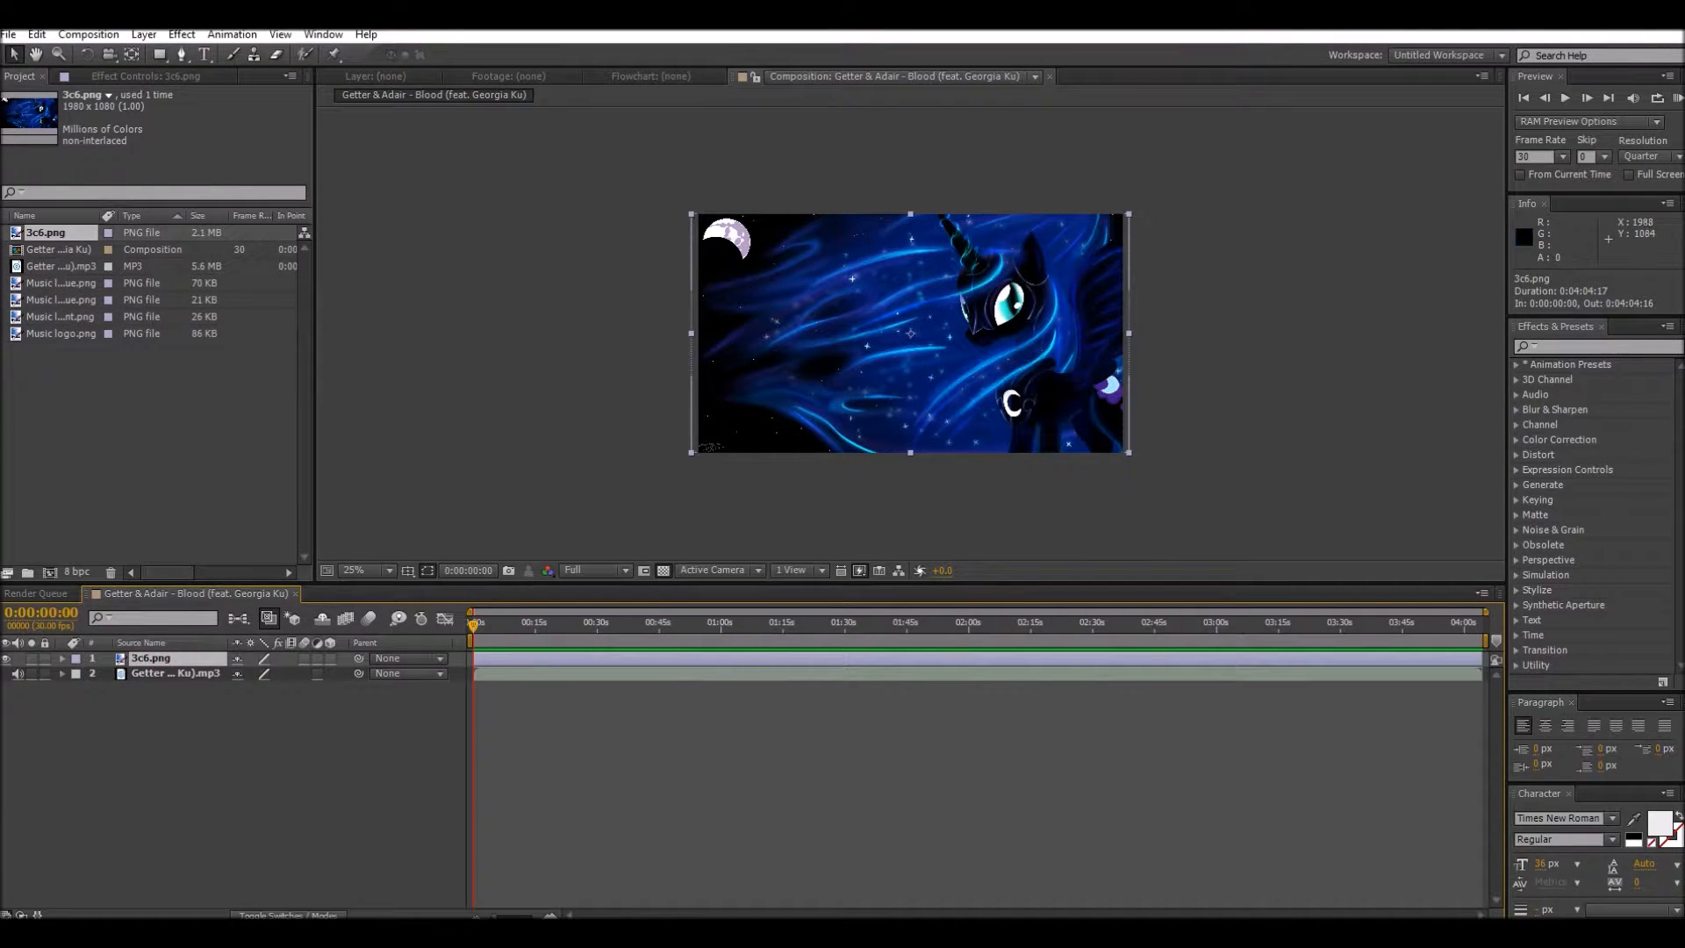
pyautogui.moveTo(1129, 453); pyautogui.dragTo(1156, 476)
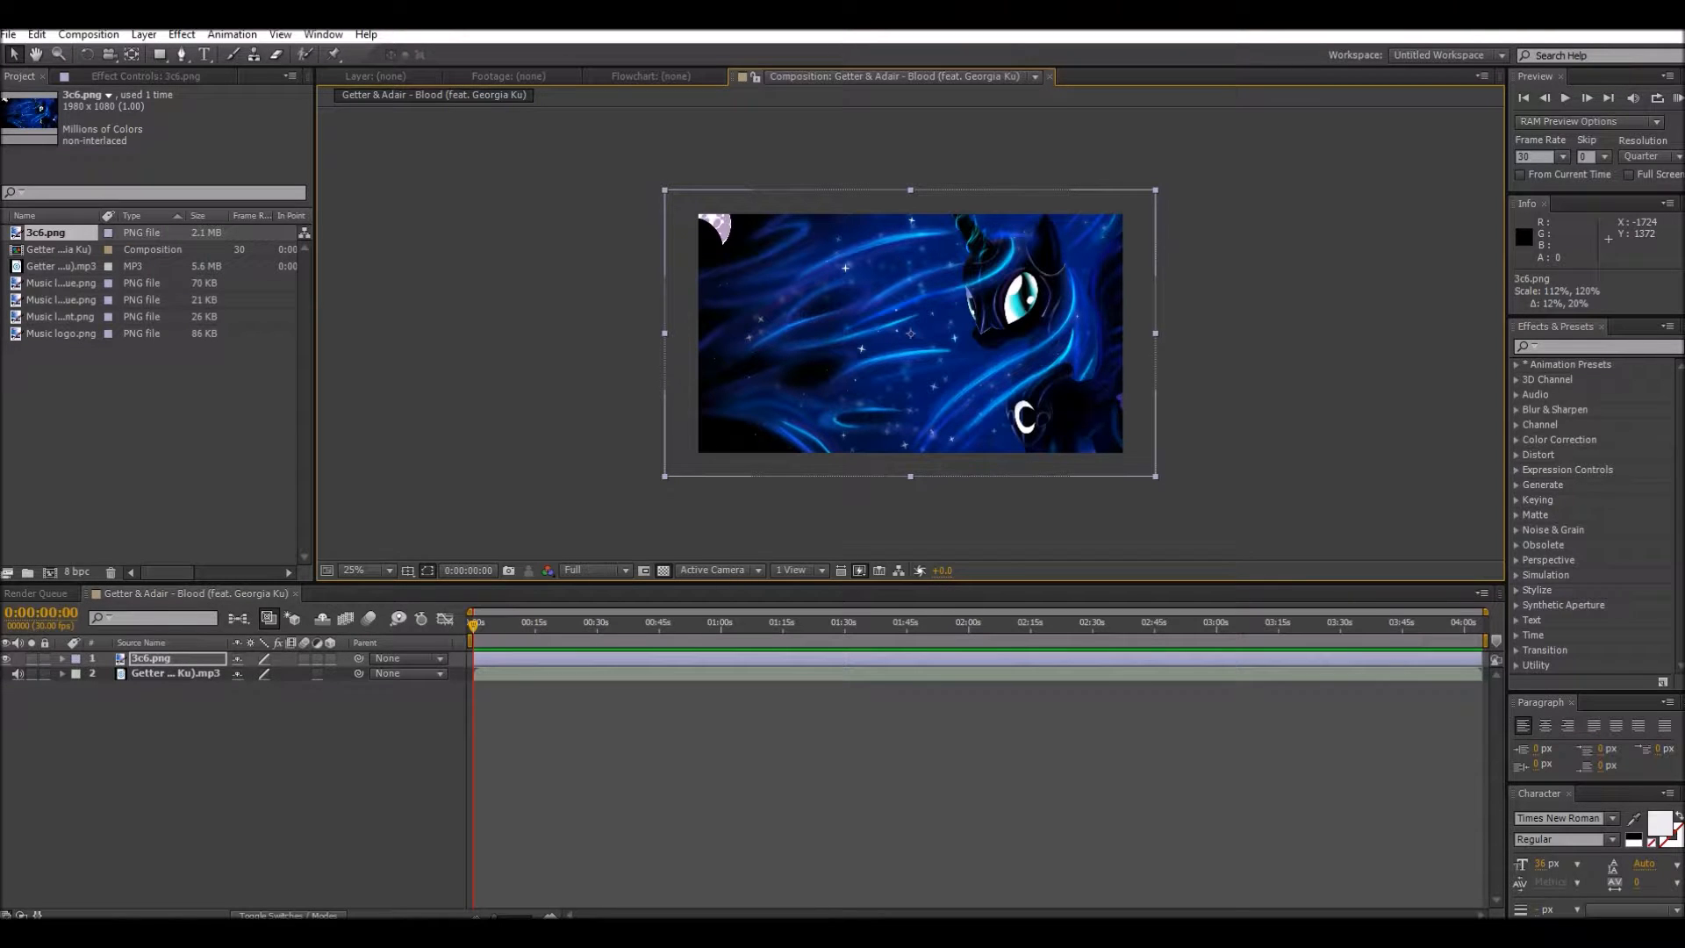
# Step: Check the logo images in the project and add Music logo.png as a layer above the background
pyautogui.click(68, 335)
pyautogui.click(60, 317)
pyautogui.click(67, 300)
pyautogui.click(66, 283)
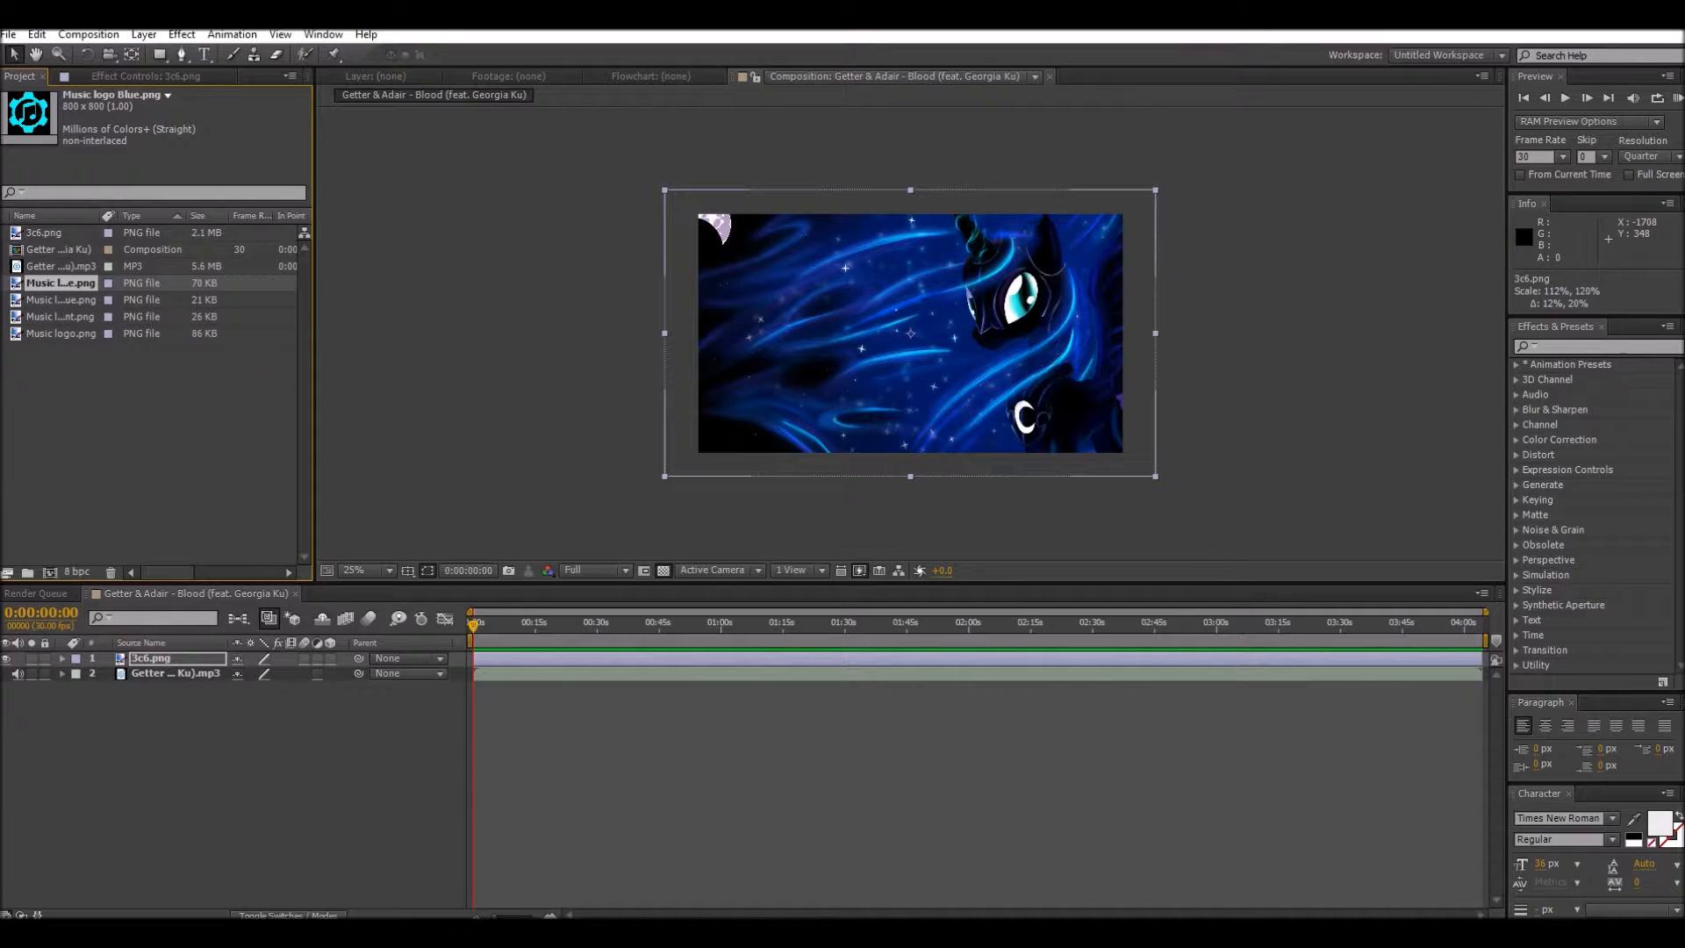
pyautogui.click(49, 334)
pyautogui.moveTo(48, 334); pyautogui.dragTo(131, 656)
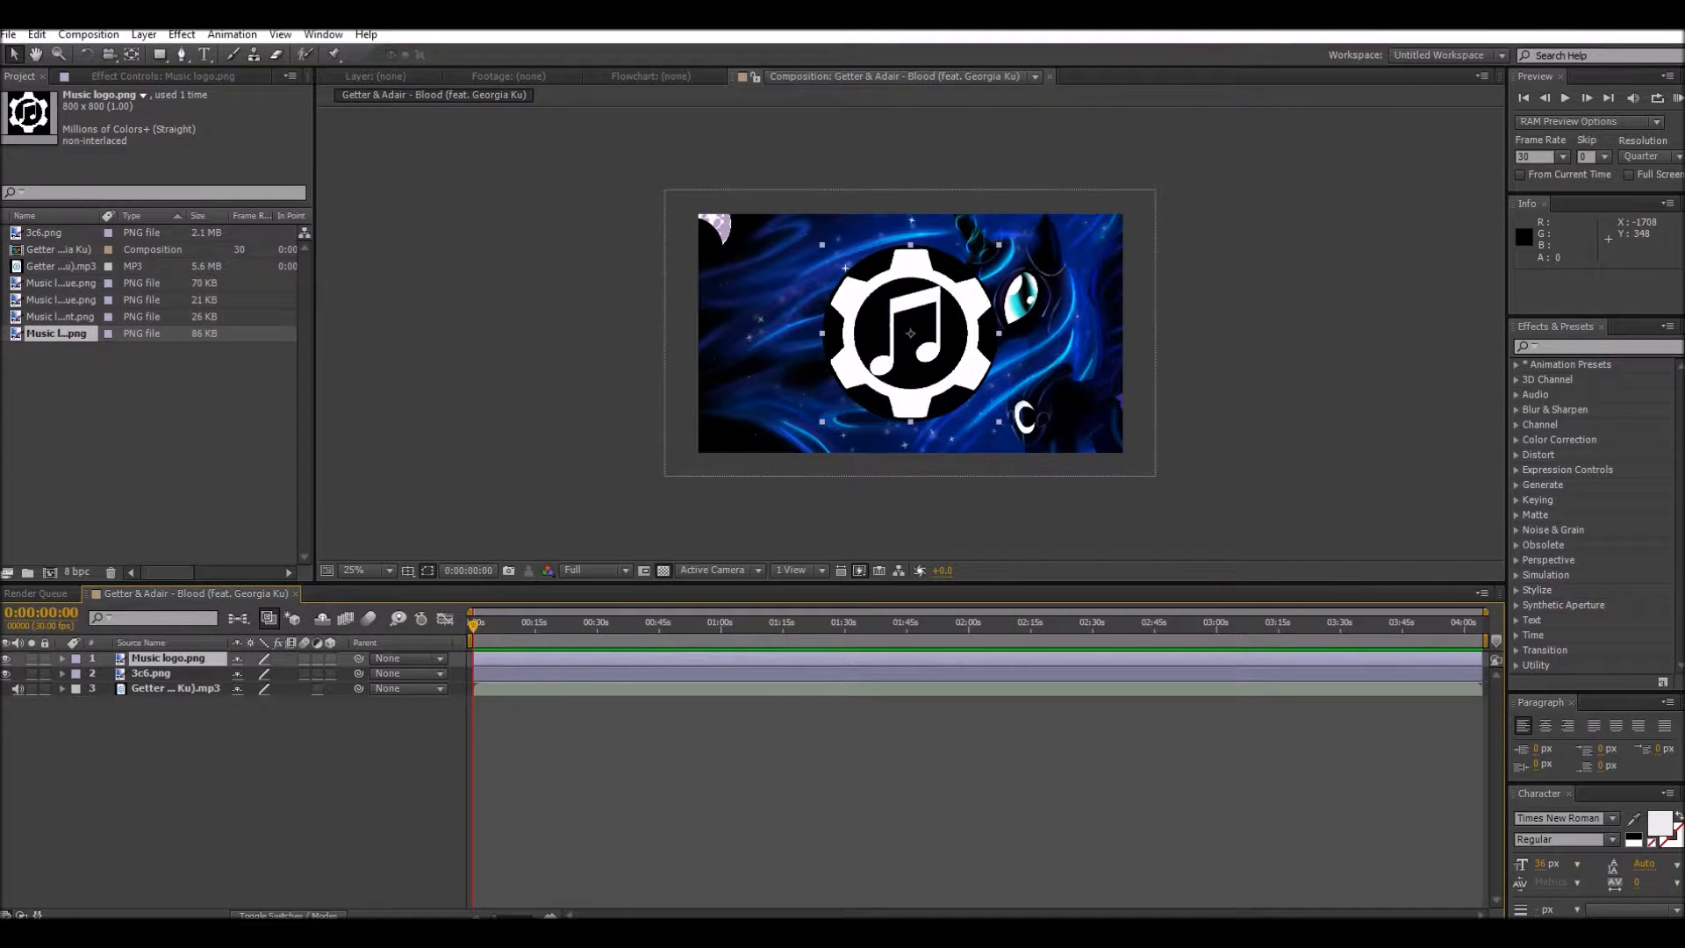
# Step: Add Music logo Blue.png to the composition as a layer above Music logo.png
pyautogui.click(52, 317)
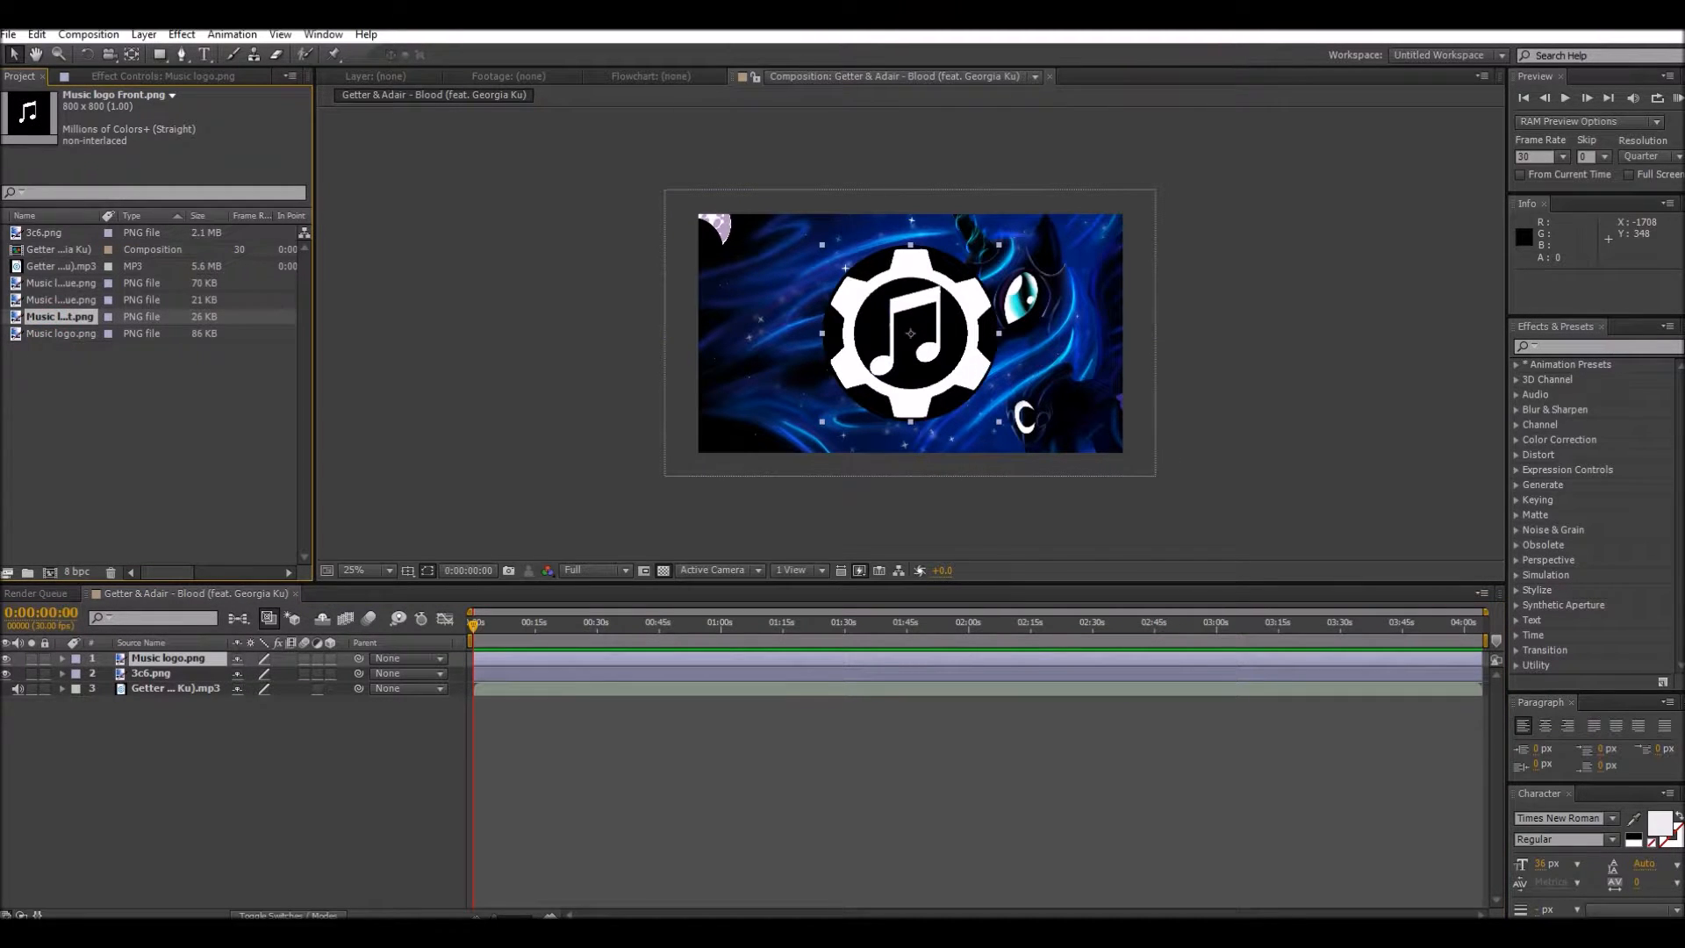
pyautogui.moveTo(48, 314); pyautogui.dragTo(79, 331)
pyautogui.click(75, 283)
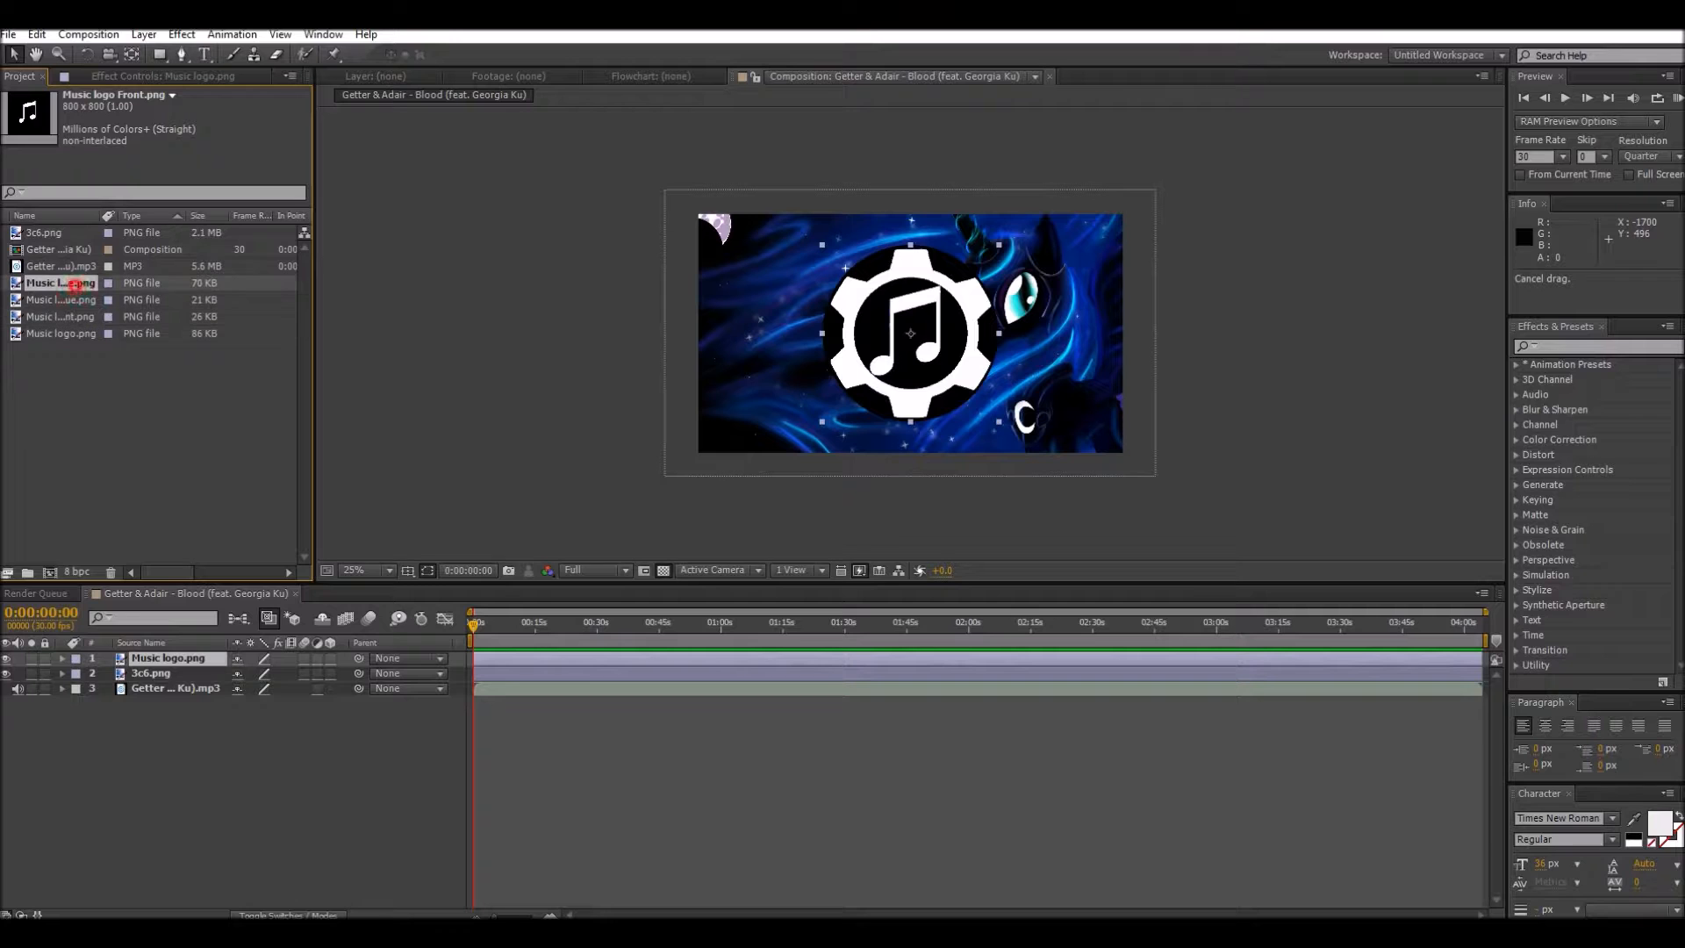
pyautogui.moveTo(46, 283); pyautogui.dragTo(132, 653)
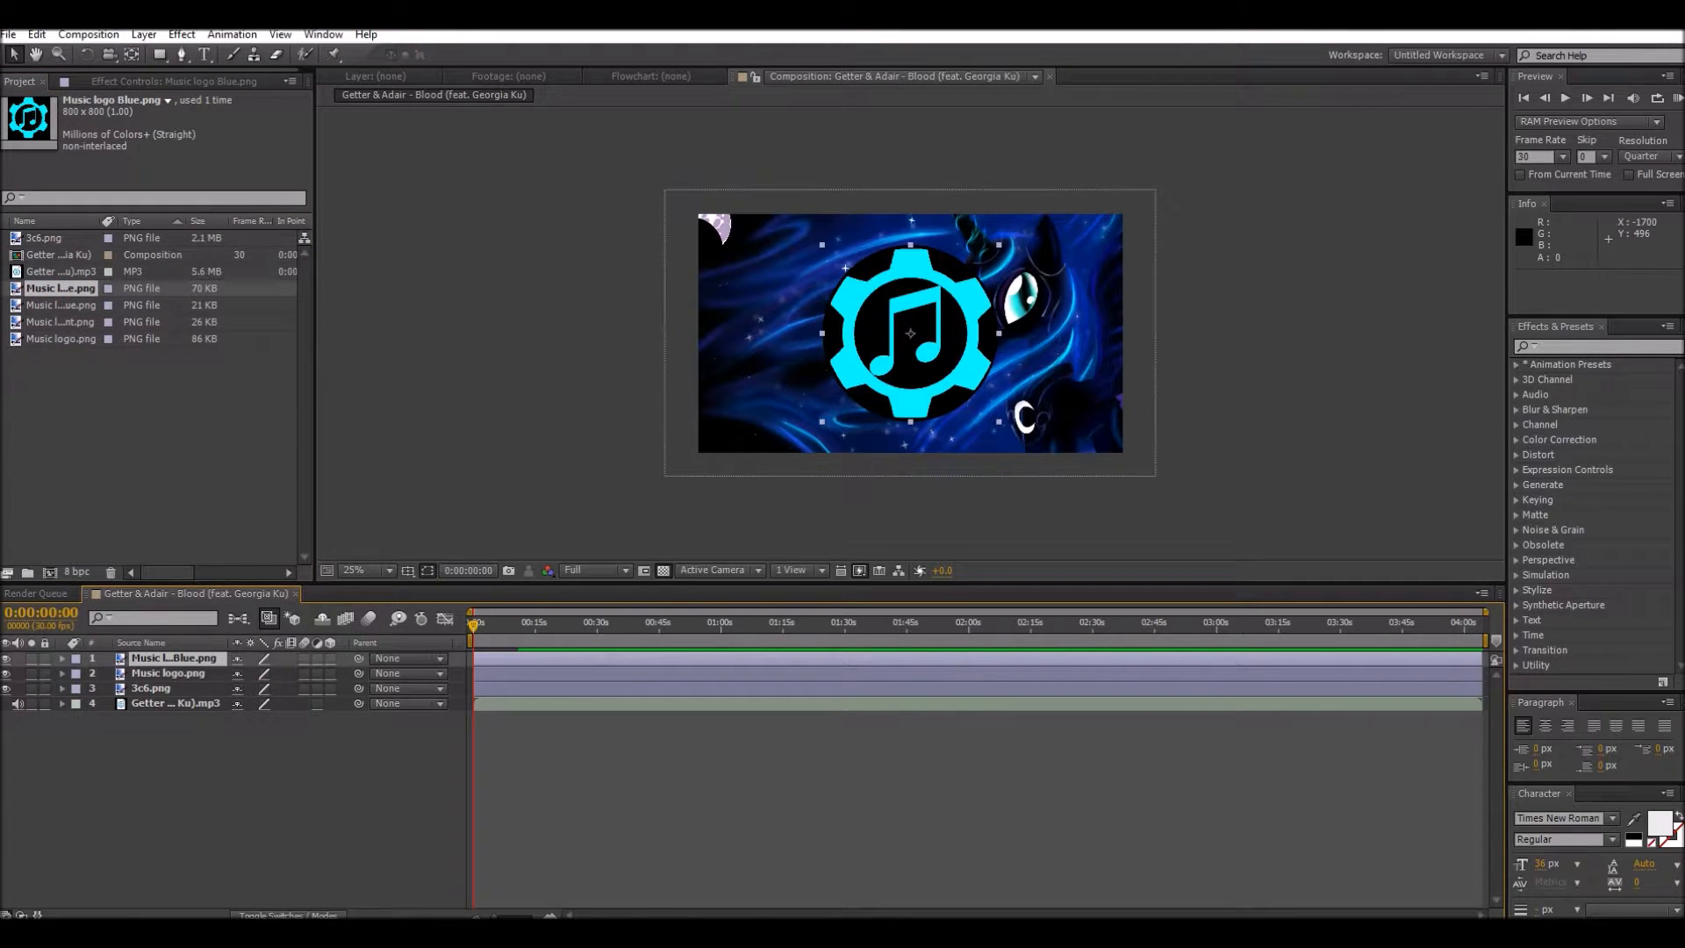
# Step: Add Music logo Front.png above the blue logo layer and Music logo Front Blue.png on top of it
pyautogui.click(59, 306)
pyautogui.click(60, 322)
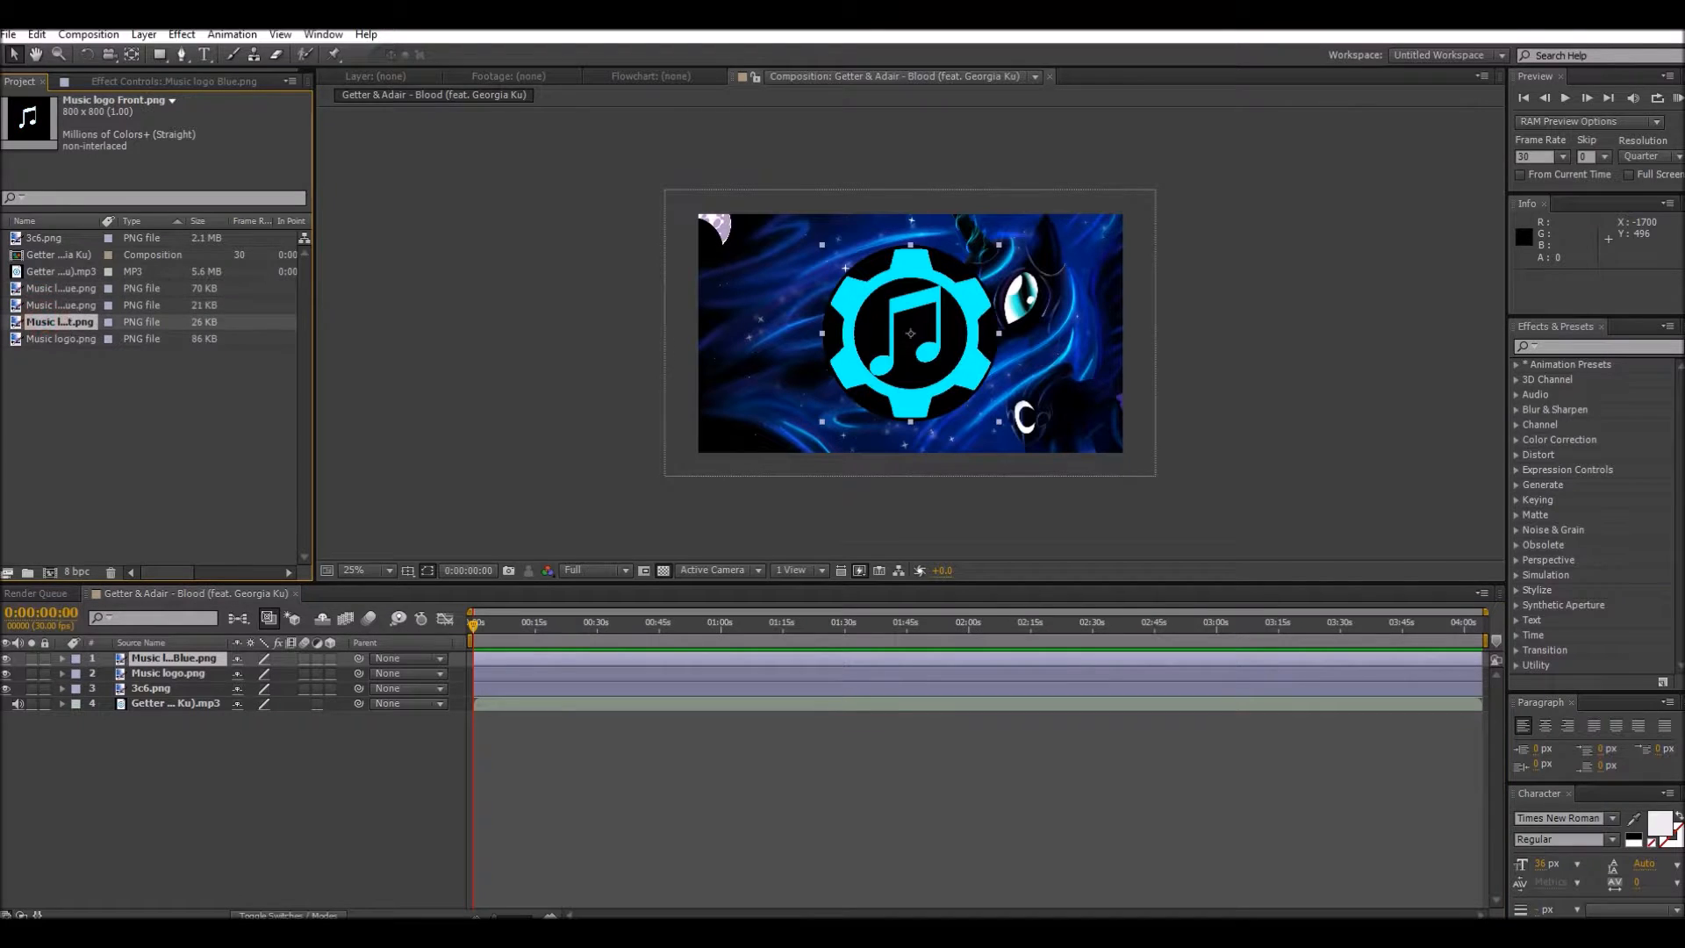
pyautogui.moveTo(47, 322); pyautogui.dragTo(114, 656)
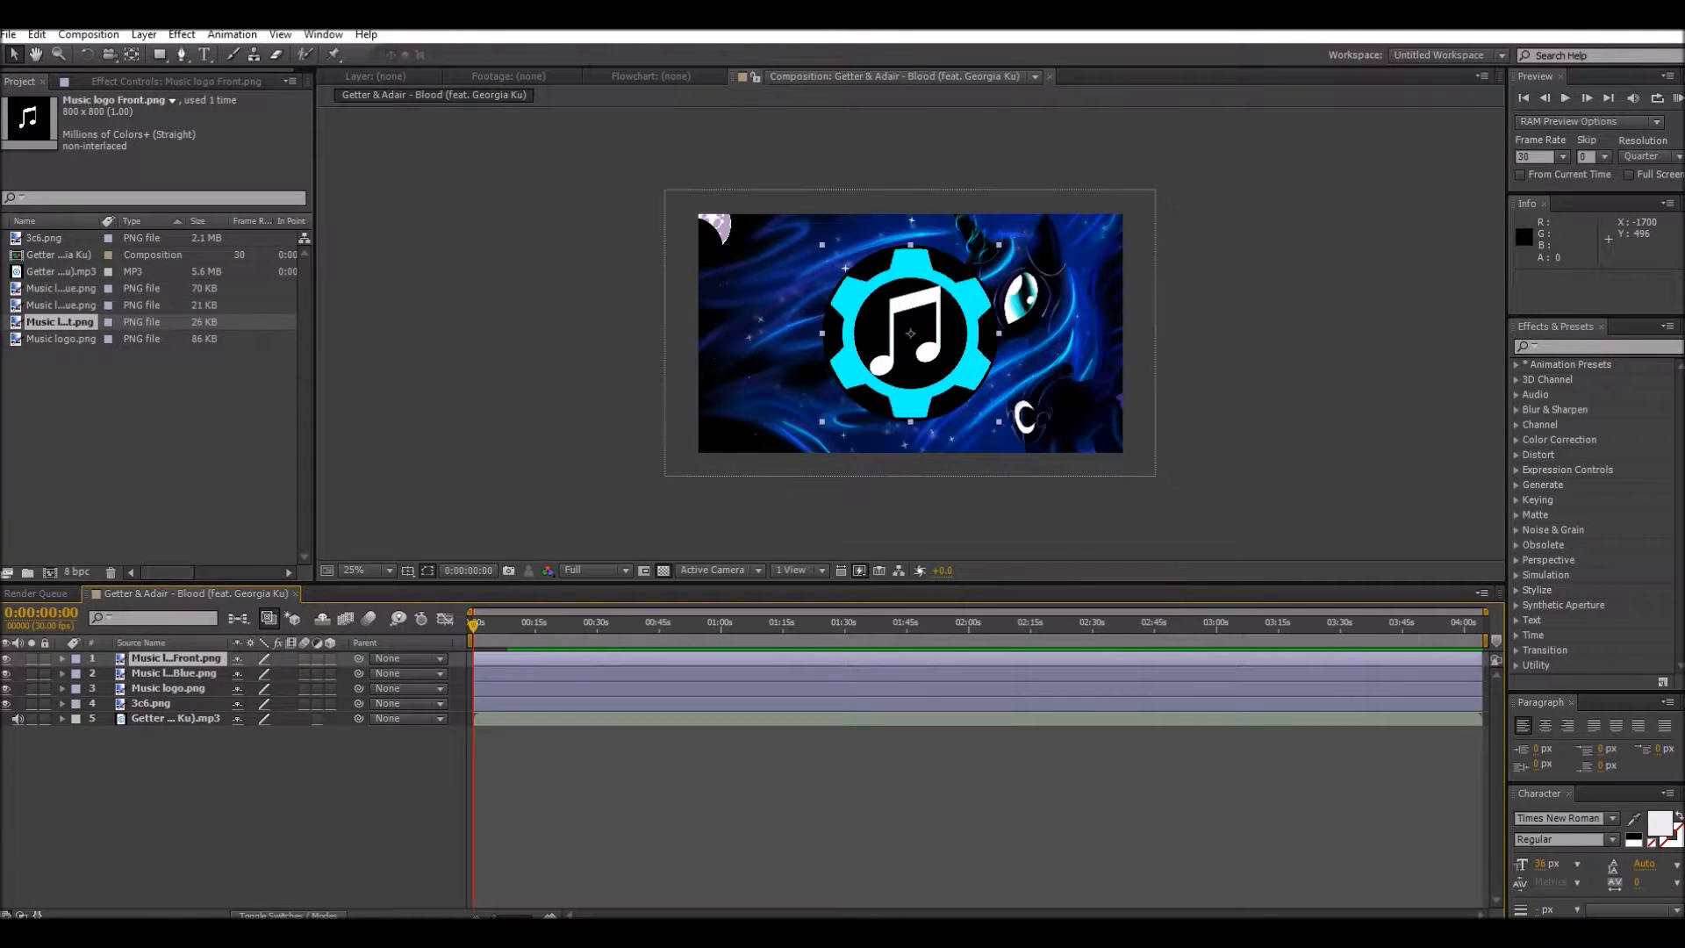
pyautogui.click(40, 306)
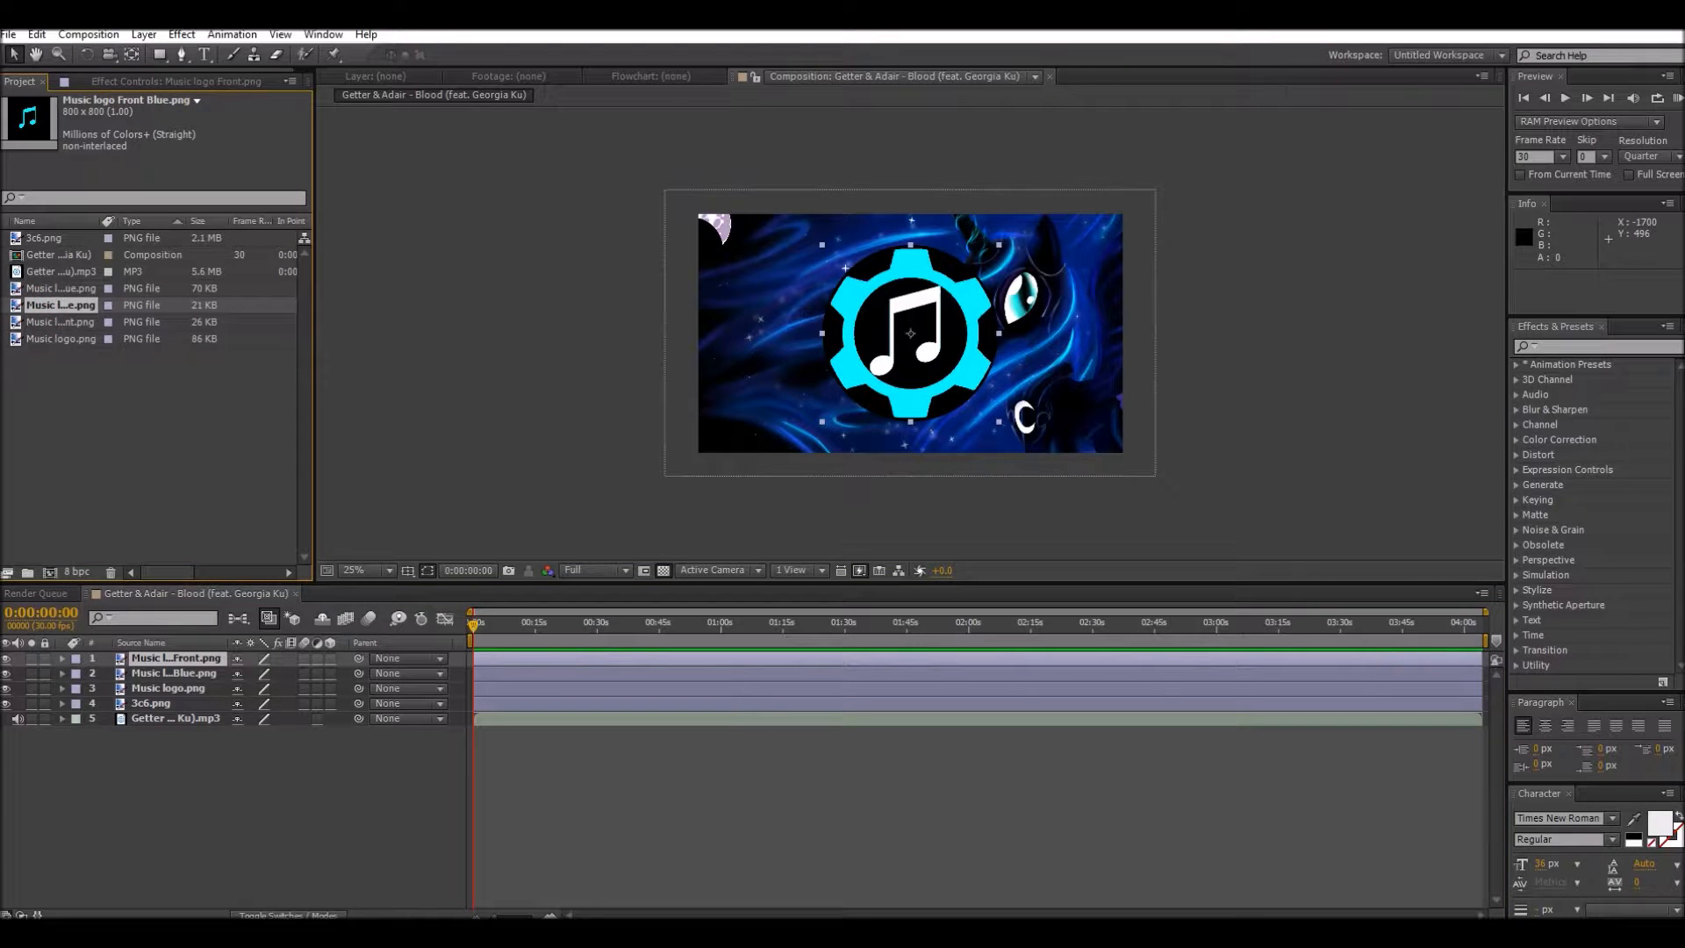
pyautogui.moveTo(55, 305); pyautogui.dragTo(90, 659)
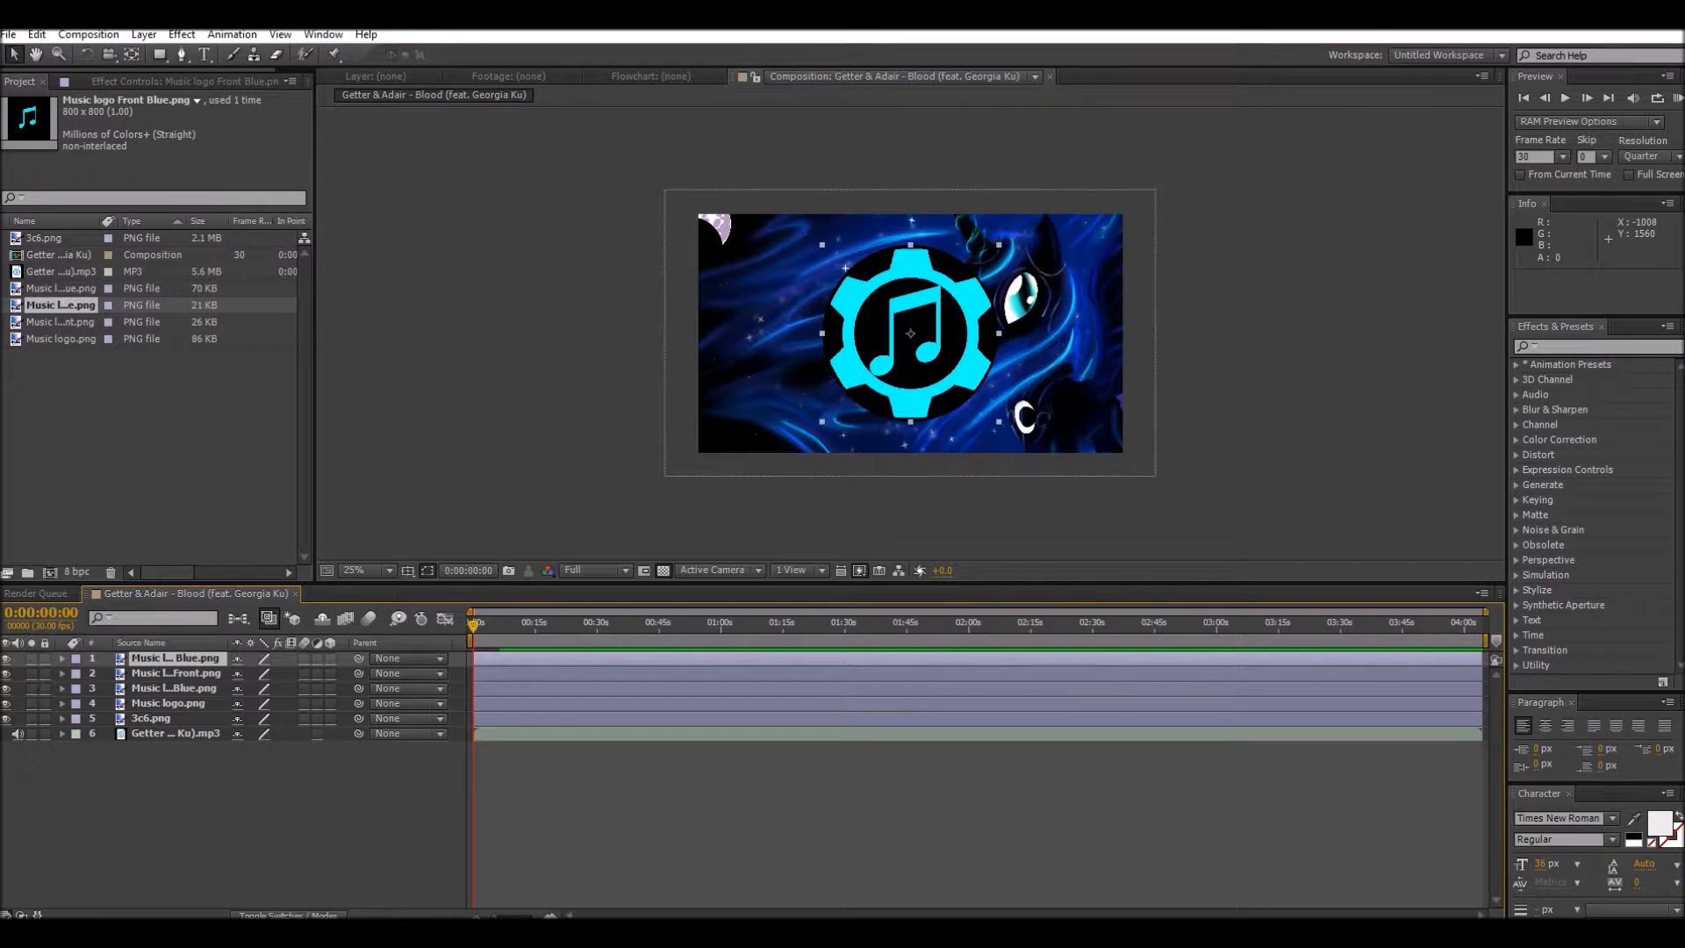
# Step: Set the scale of the Music logo Front Blue.png layer to 50% and collapse its properties
pyautogui.click(60, 658)
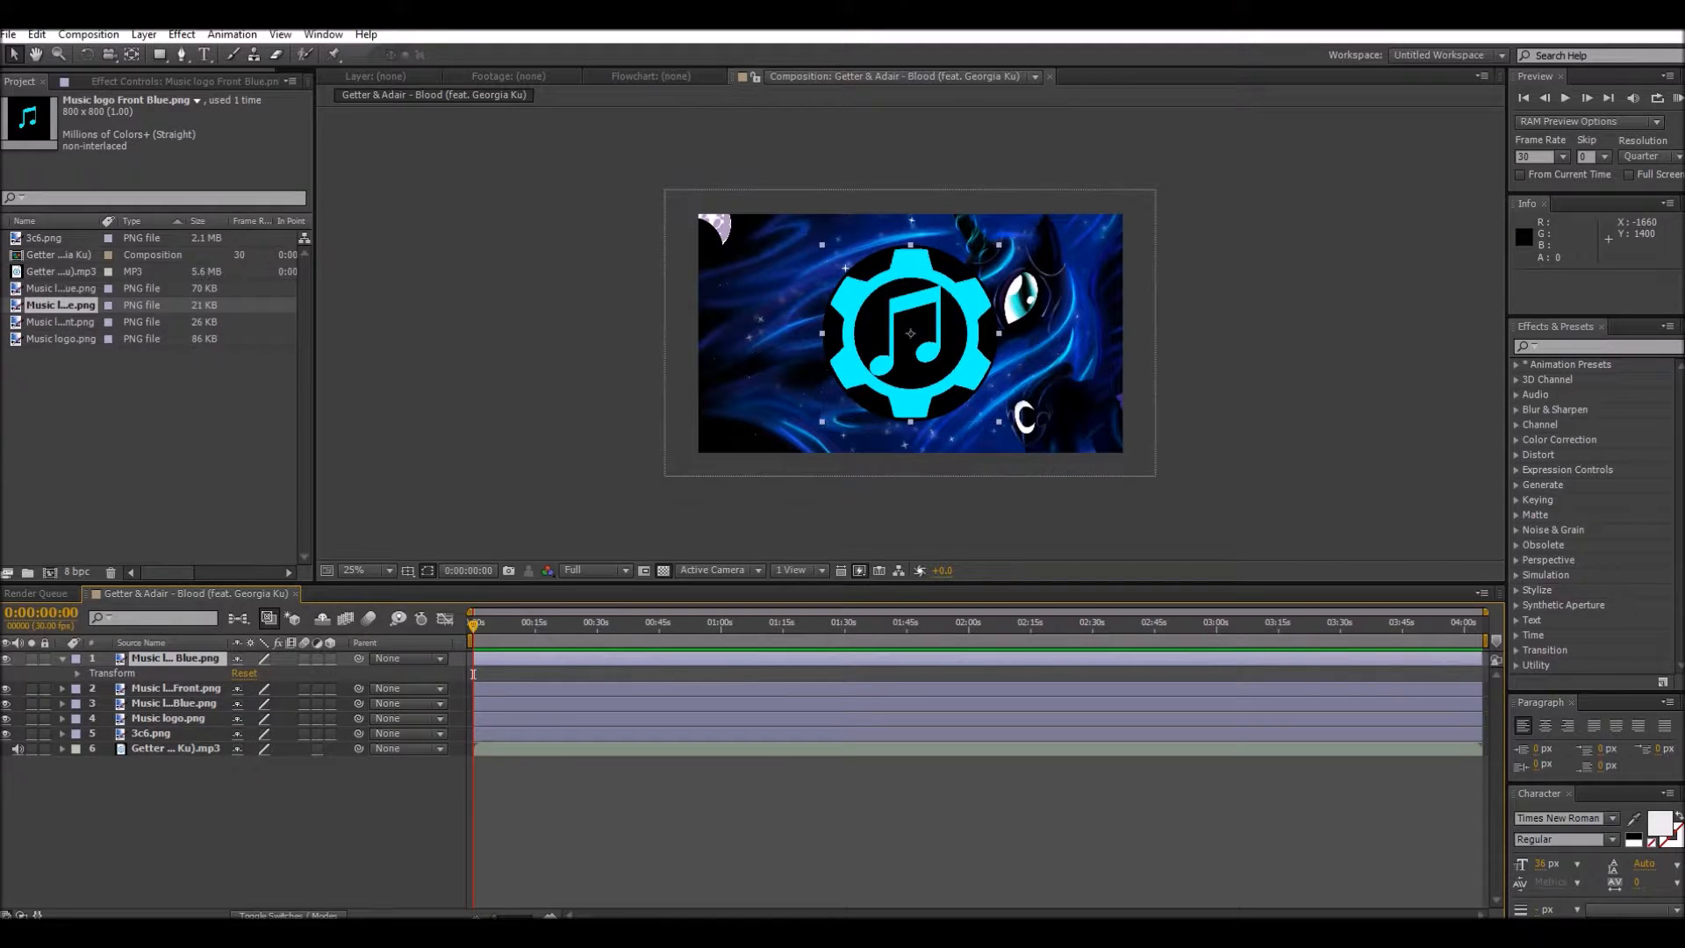
pyautogui.click(76, 673)
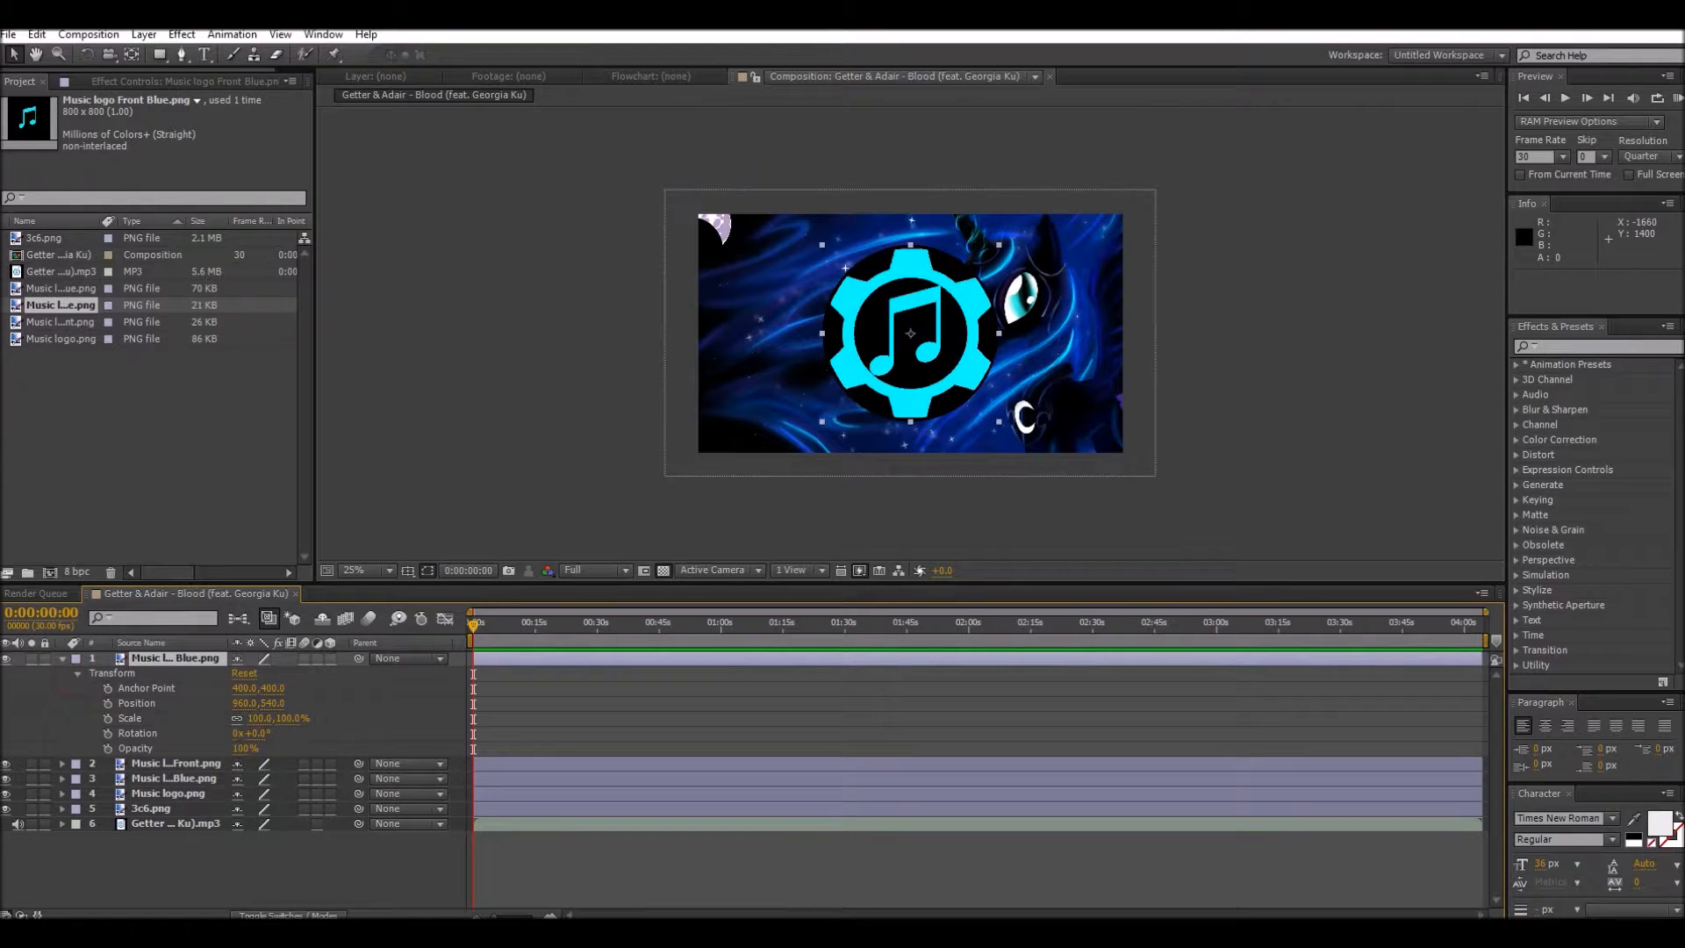
pyautogui.click(259, 719)
pyautogui.press('BackSpace')
pyautogui.write('50')
pyautogui.click(353, 721)
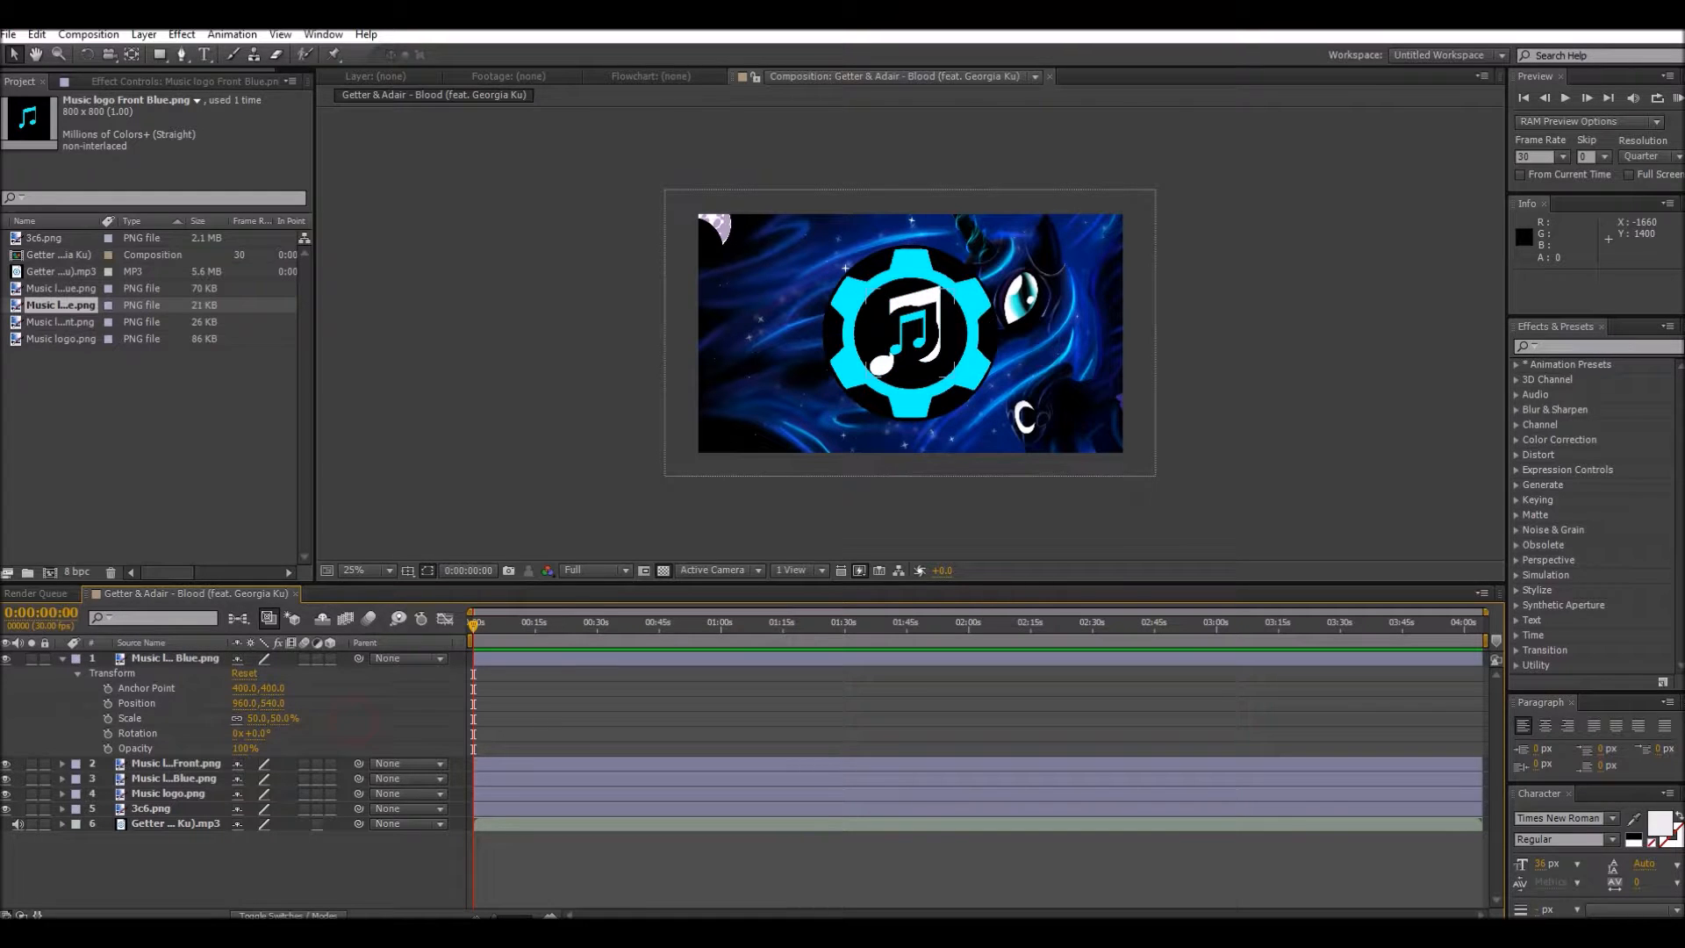
pyautogui.click(63, 658)
# Step: Set the scale of the Music logo Front.png layer to 50% and collapse its properties
pyautogui.click(63, 674)
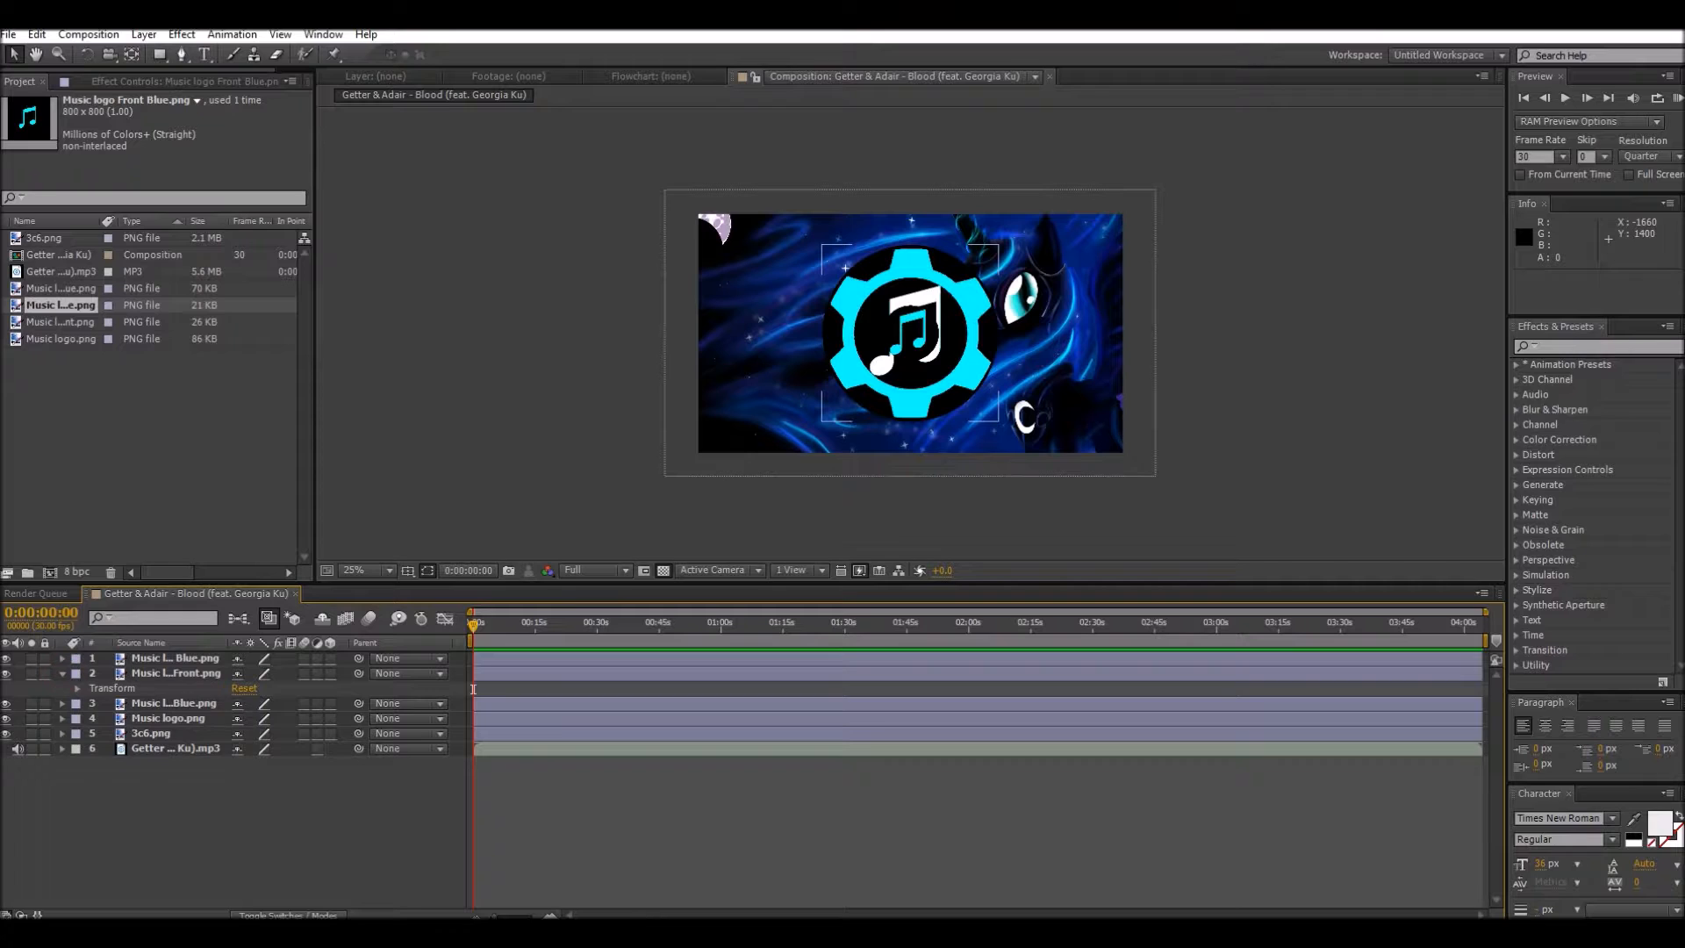
pyautogui.click(77, 689)
pyautogui.click(260, 733)
pyautogui.press('BackSpace')
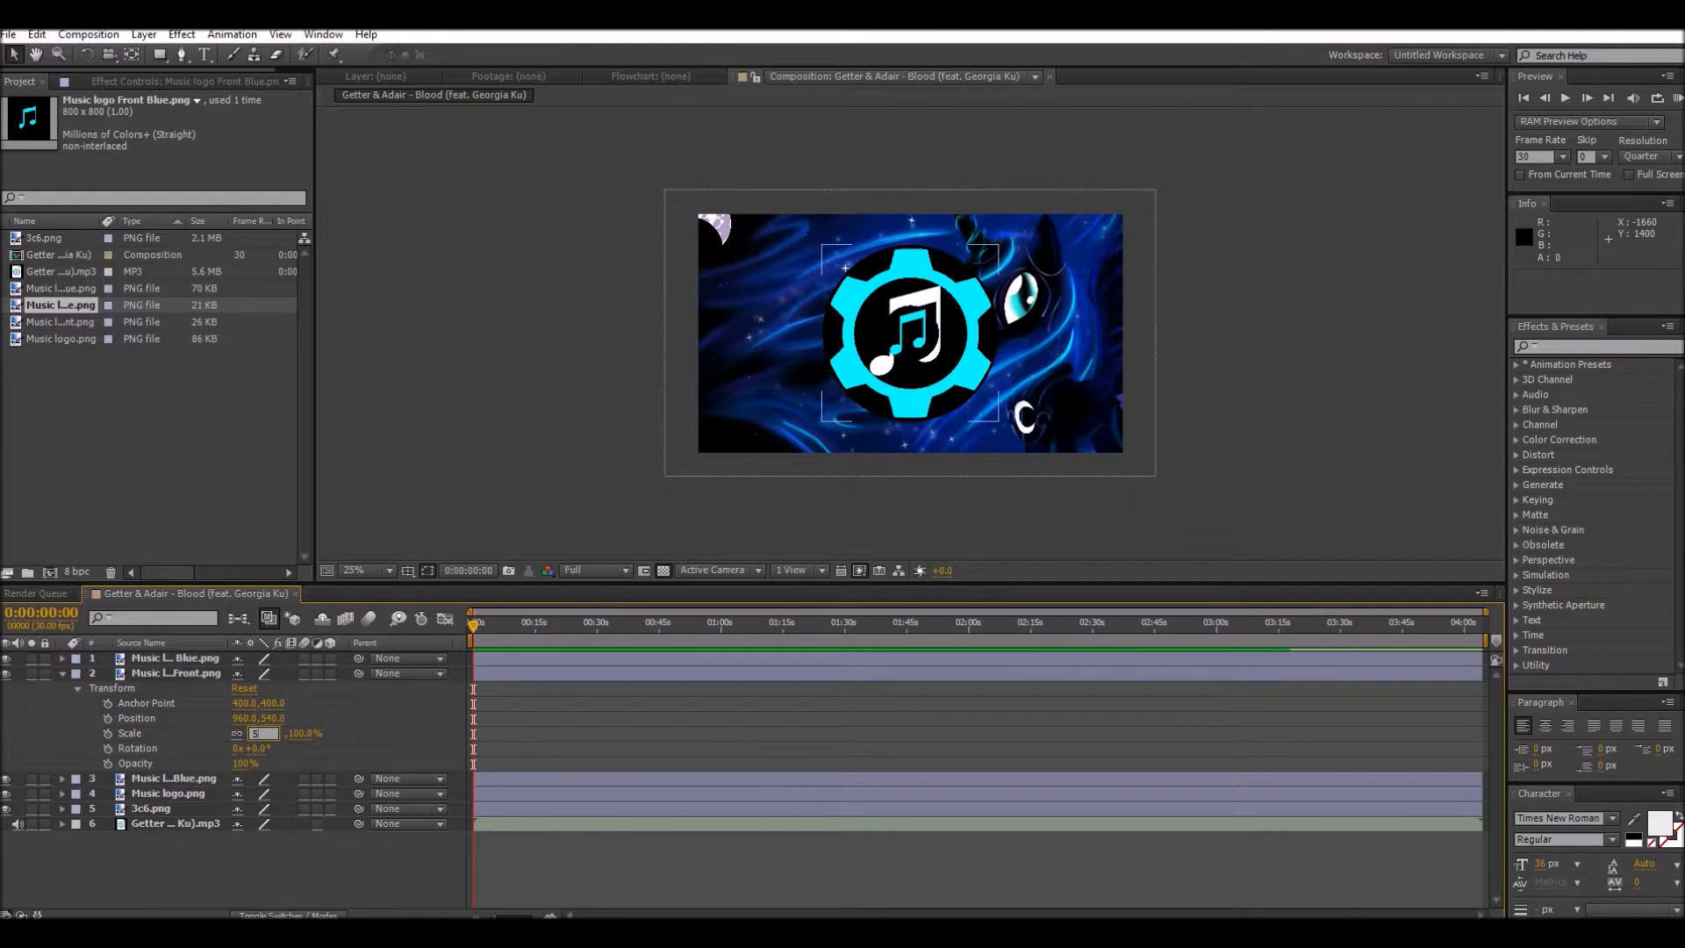
pyautogui.write('50')
pyautogui.press('Return')
pyautogui.click(62, 673)
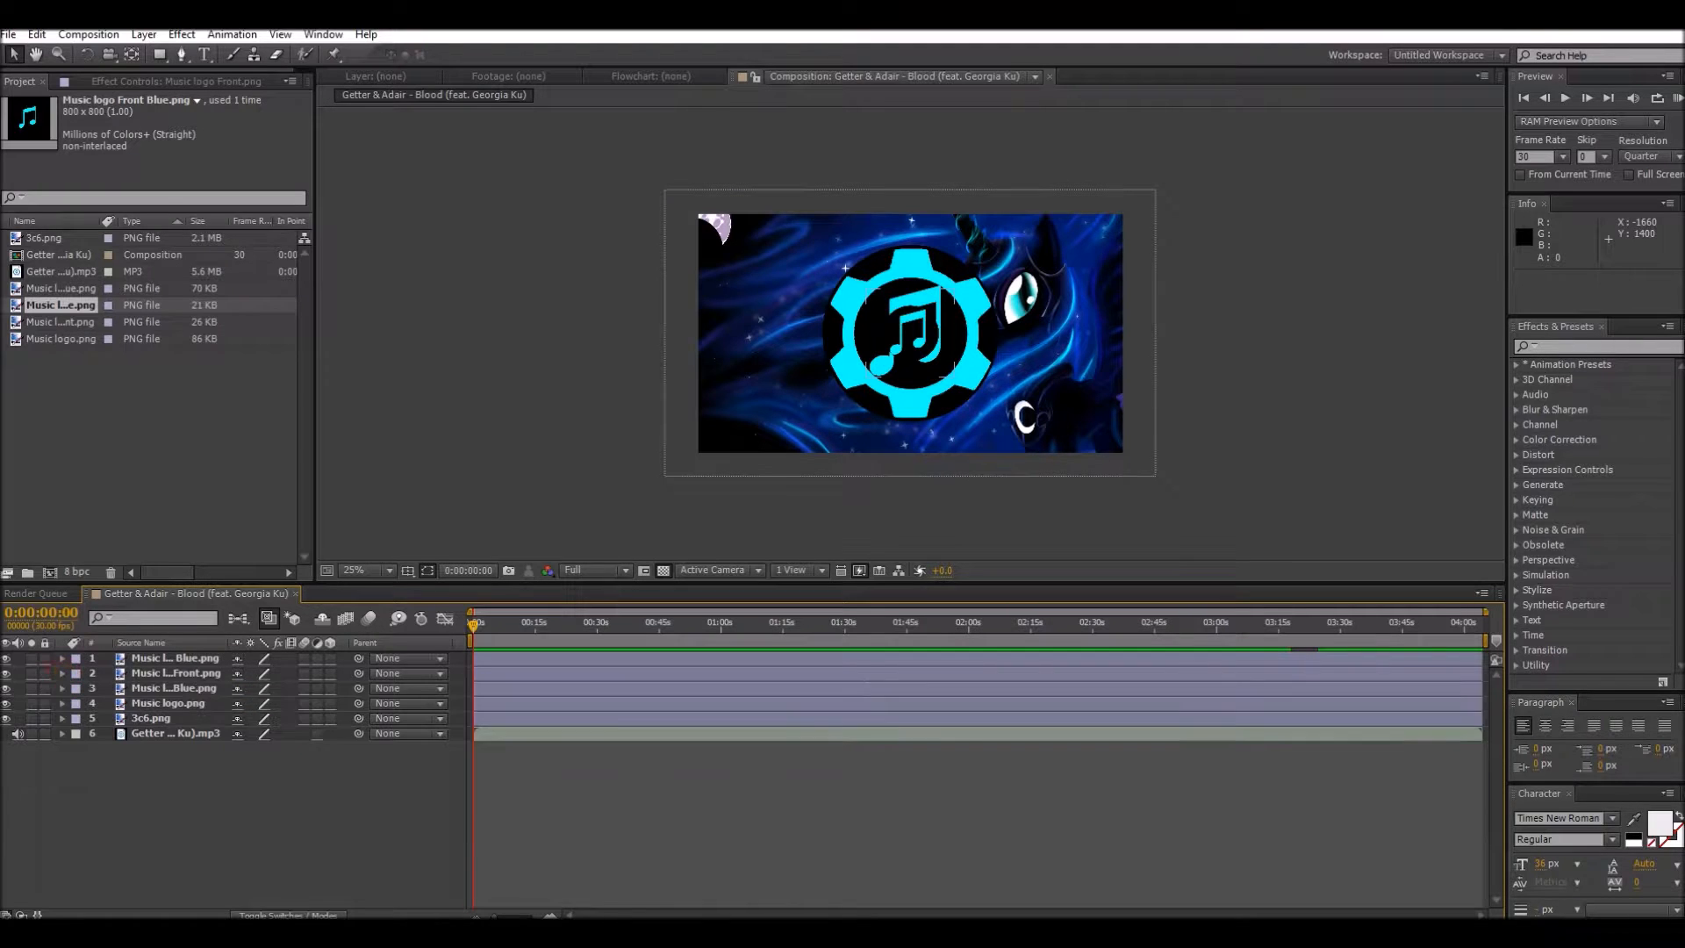
# Step: Set the scale of the Music logo Blue.png layer to 50% and collapse its properties
pyautogui.click(63, 688)
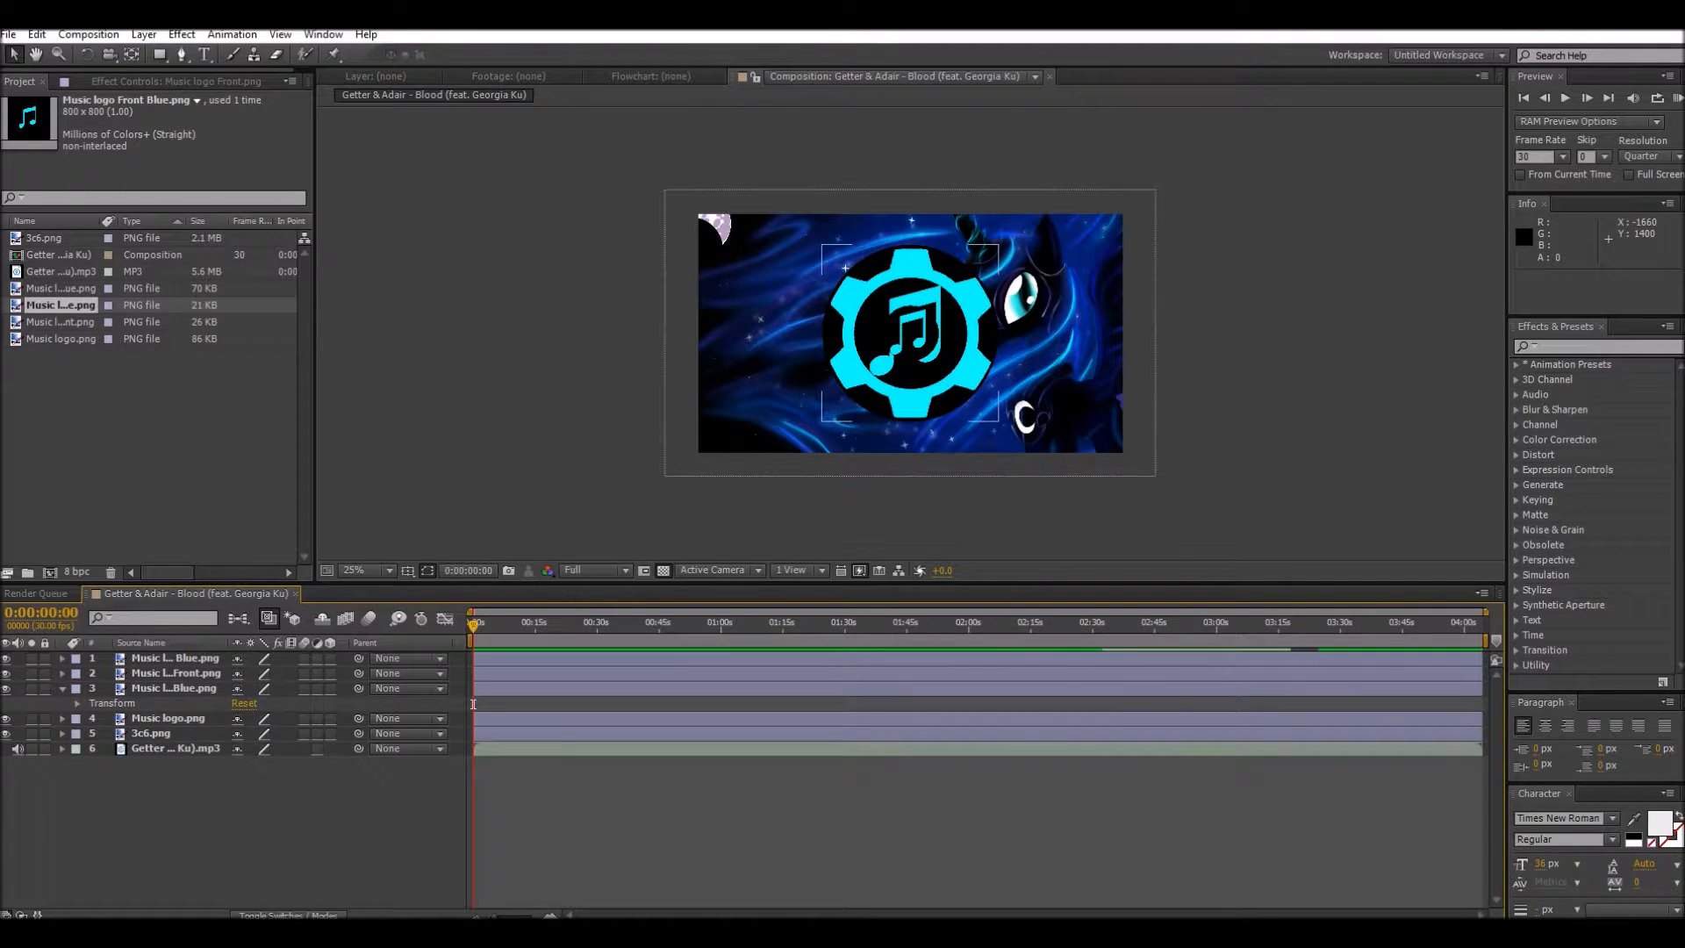
pyautogui.click(75, 703)
pyautogui.click(263, 748)
pyautogui.press('BackSpace')
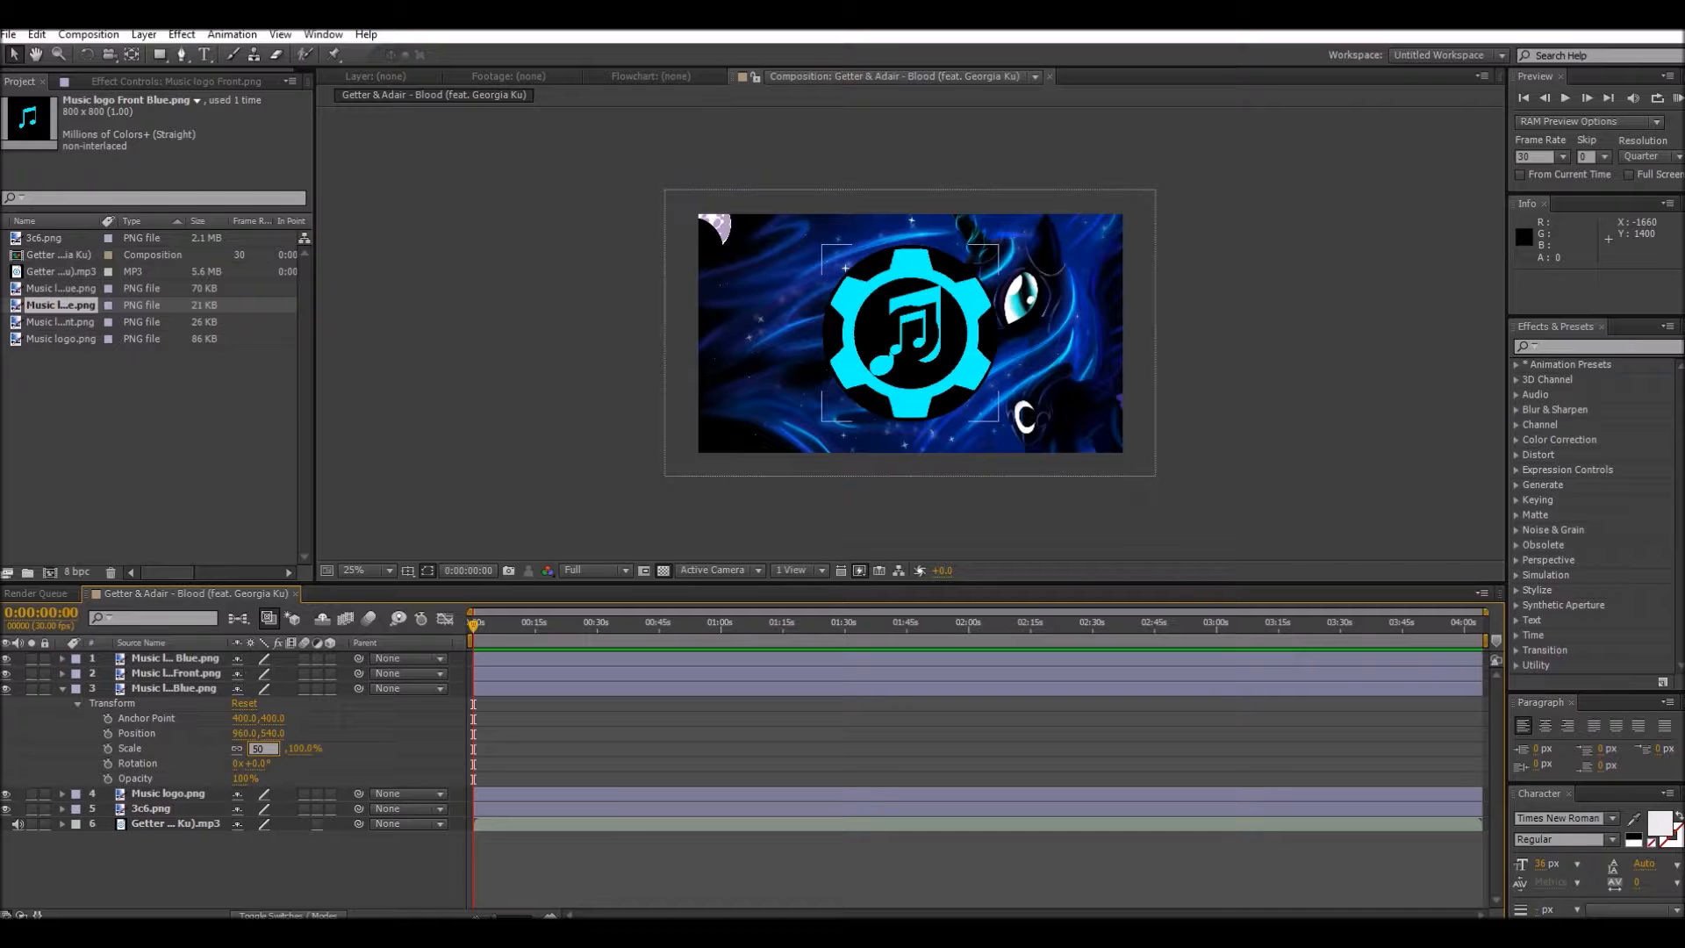
pyautogui.write('50')
pyautogui.press('Return')
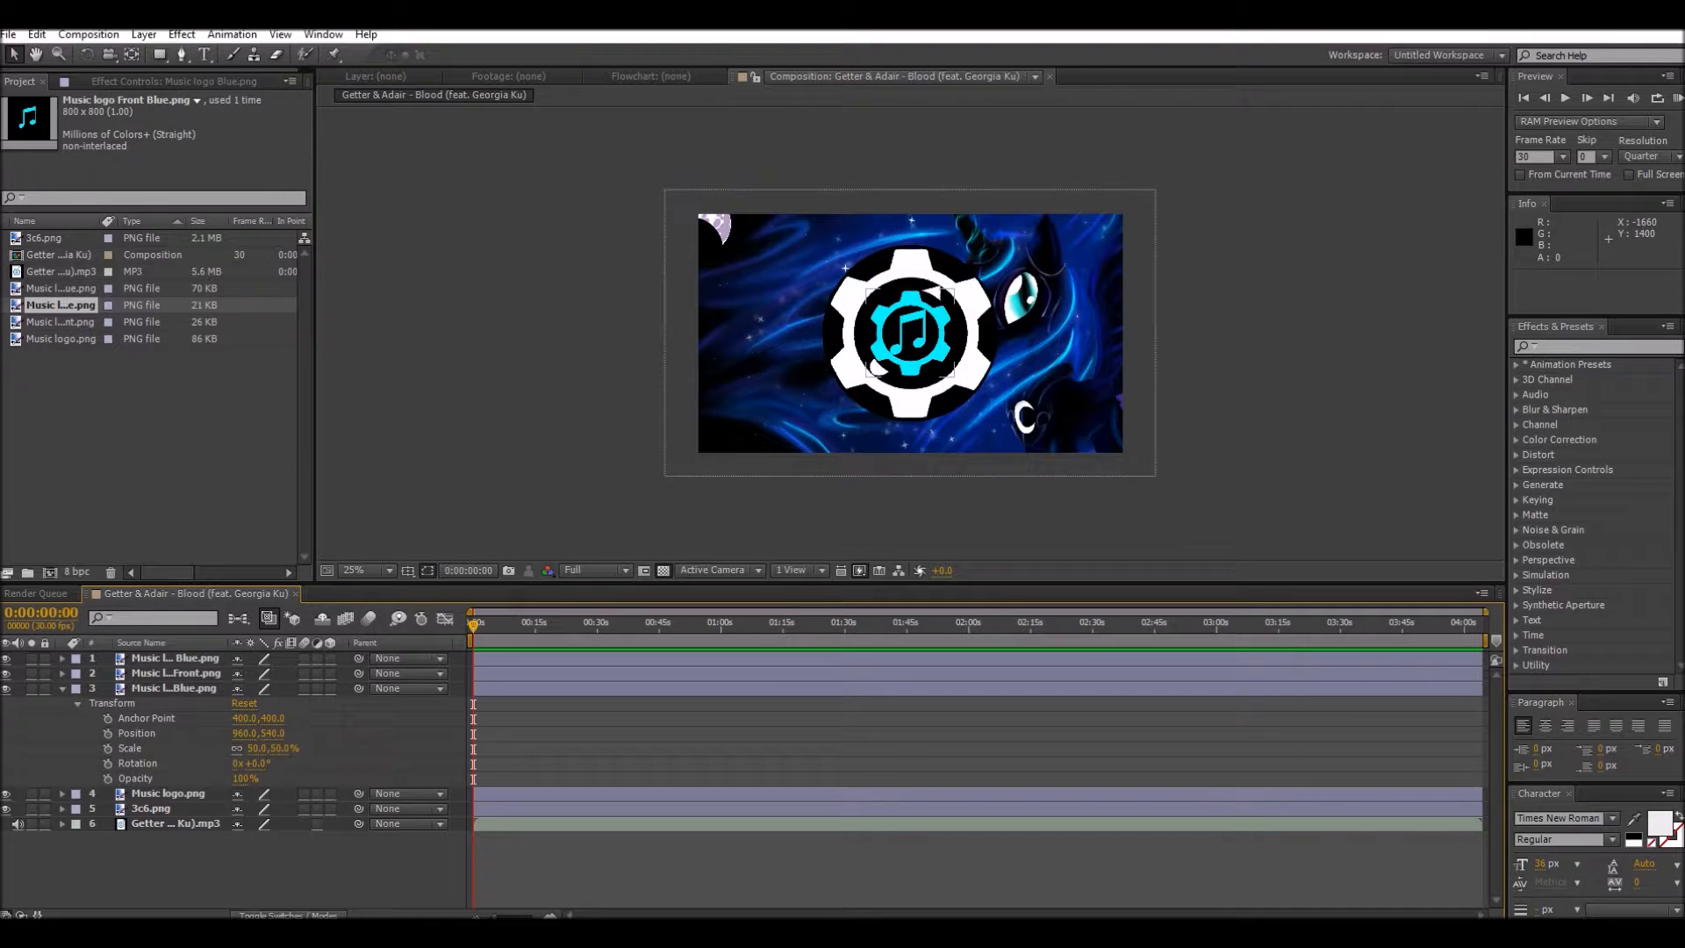
pyautogui.click(62, 689)
# Step: Set the scale of the Music logo.png layer to 50%
pyautogui.click(62, 704)
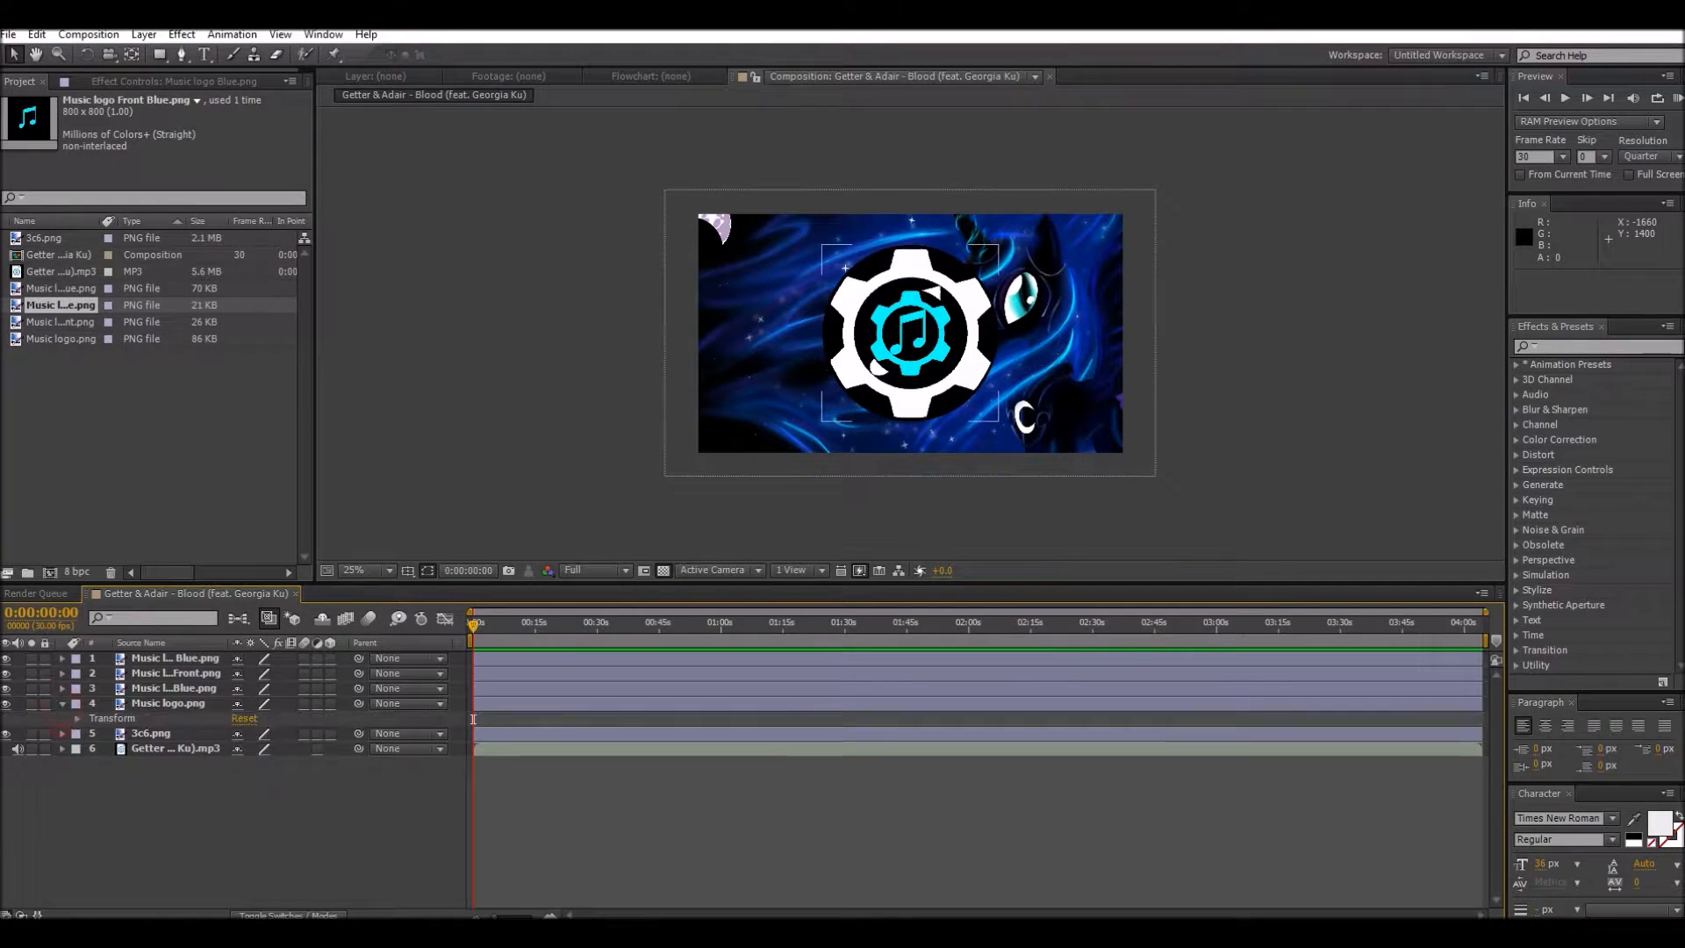
pyautogui.click(77, 717)
pyautogui.click(261, 764)
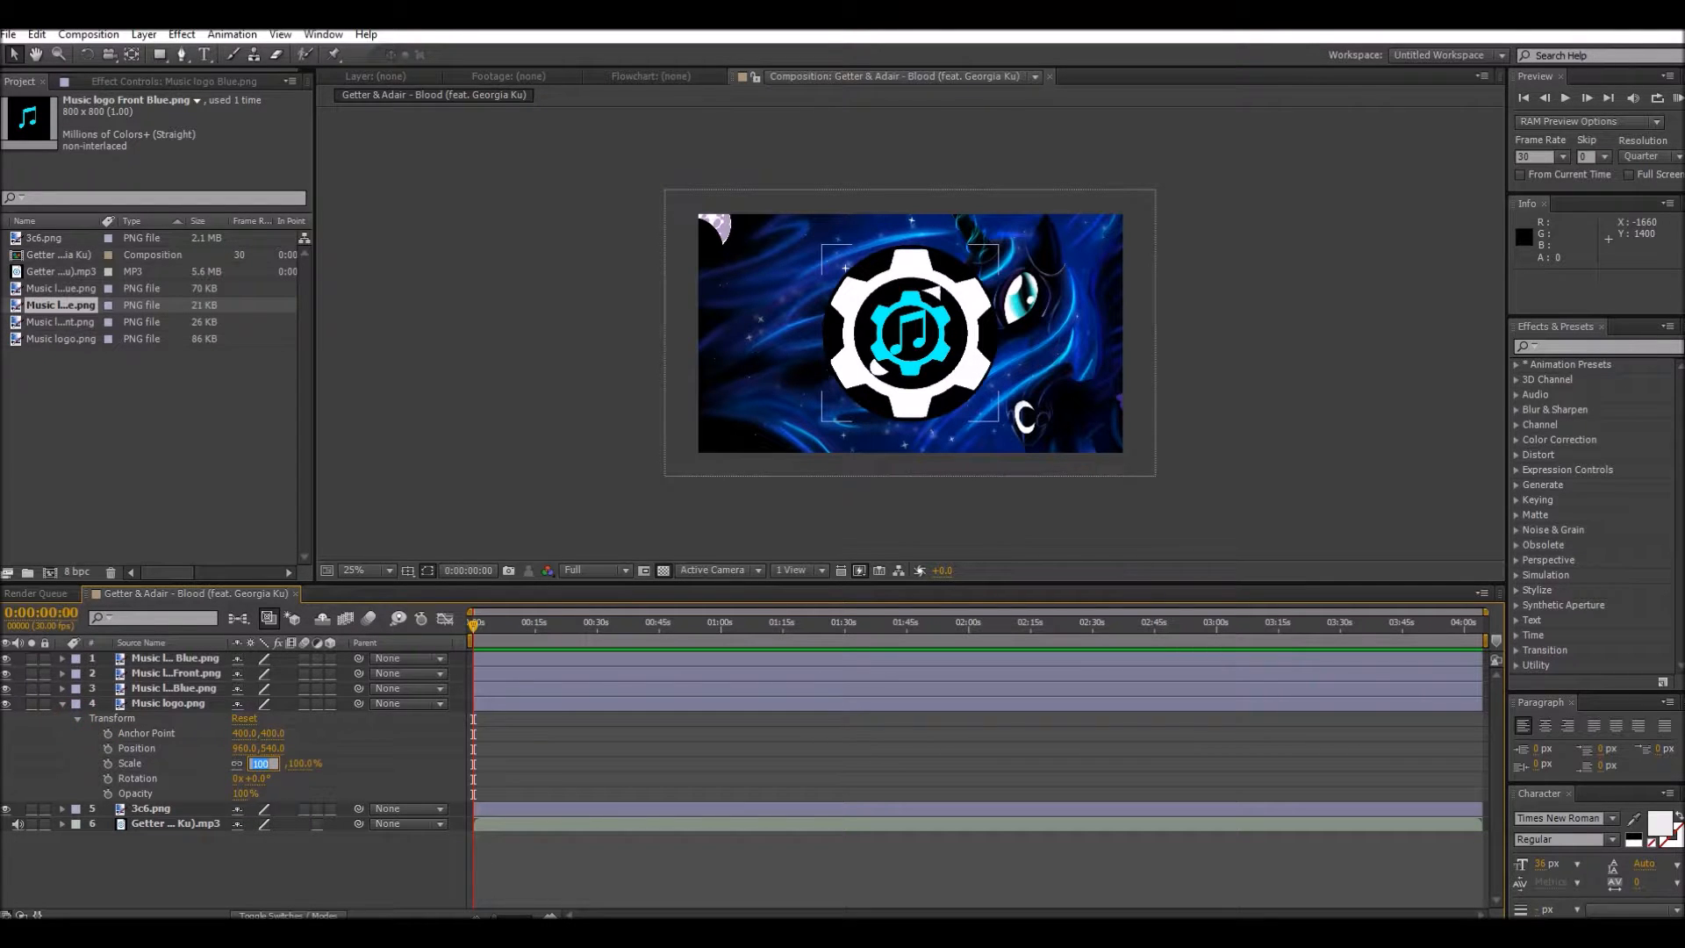
pyautogui.press('BackSpace')
pyautogui.click(339, 763)
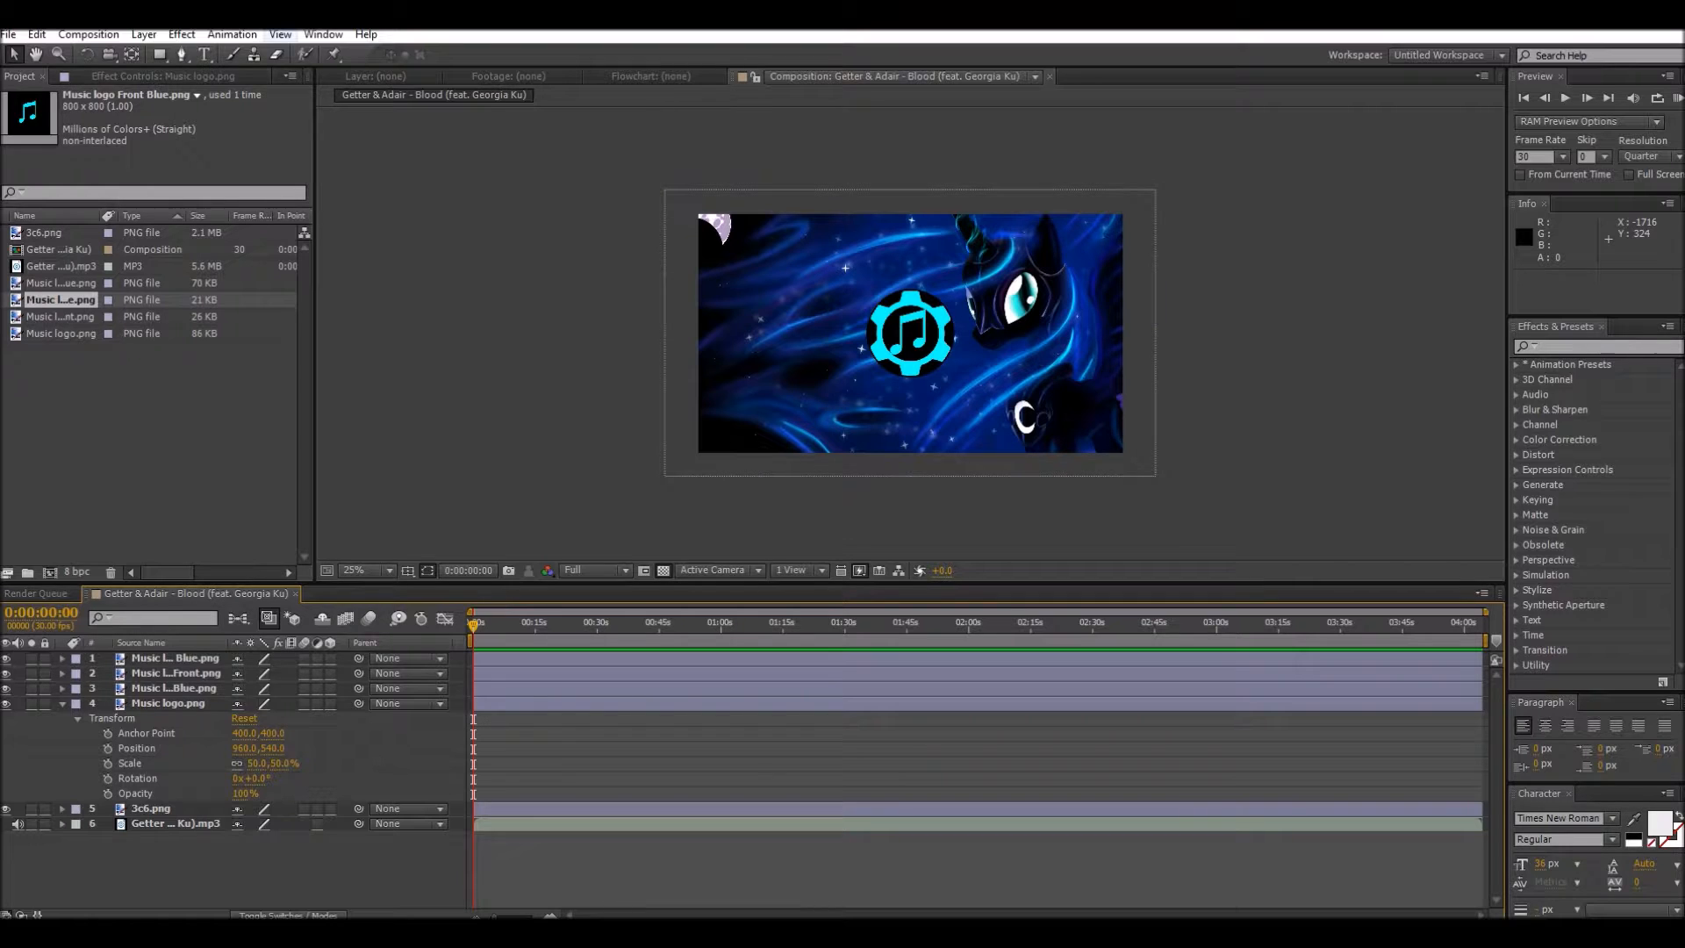
# Step: Create a black 1920 × 1080 px solid layer and paste two copies of it above the logo layers
pyautogui.click(143, 35)
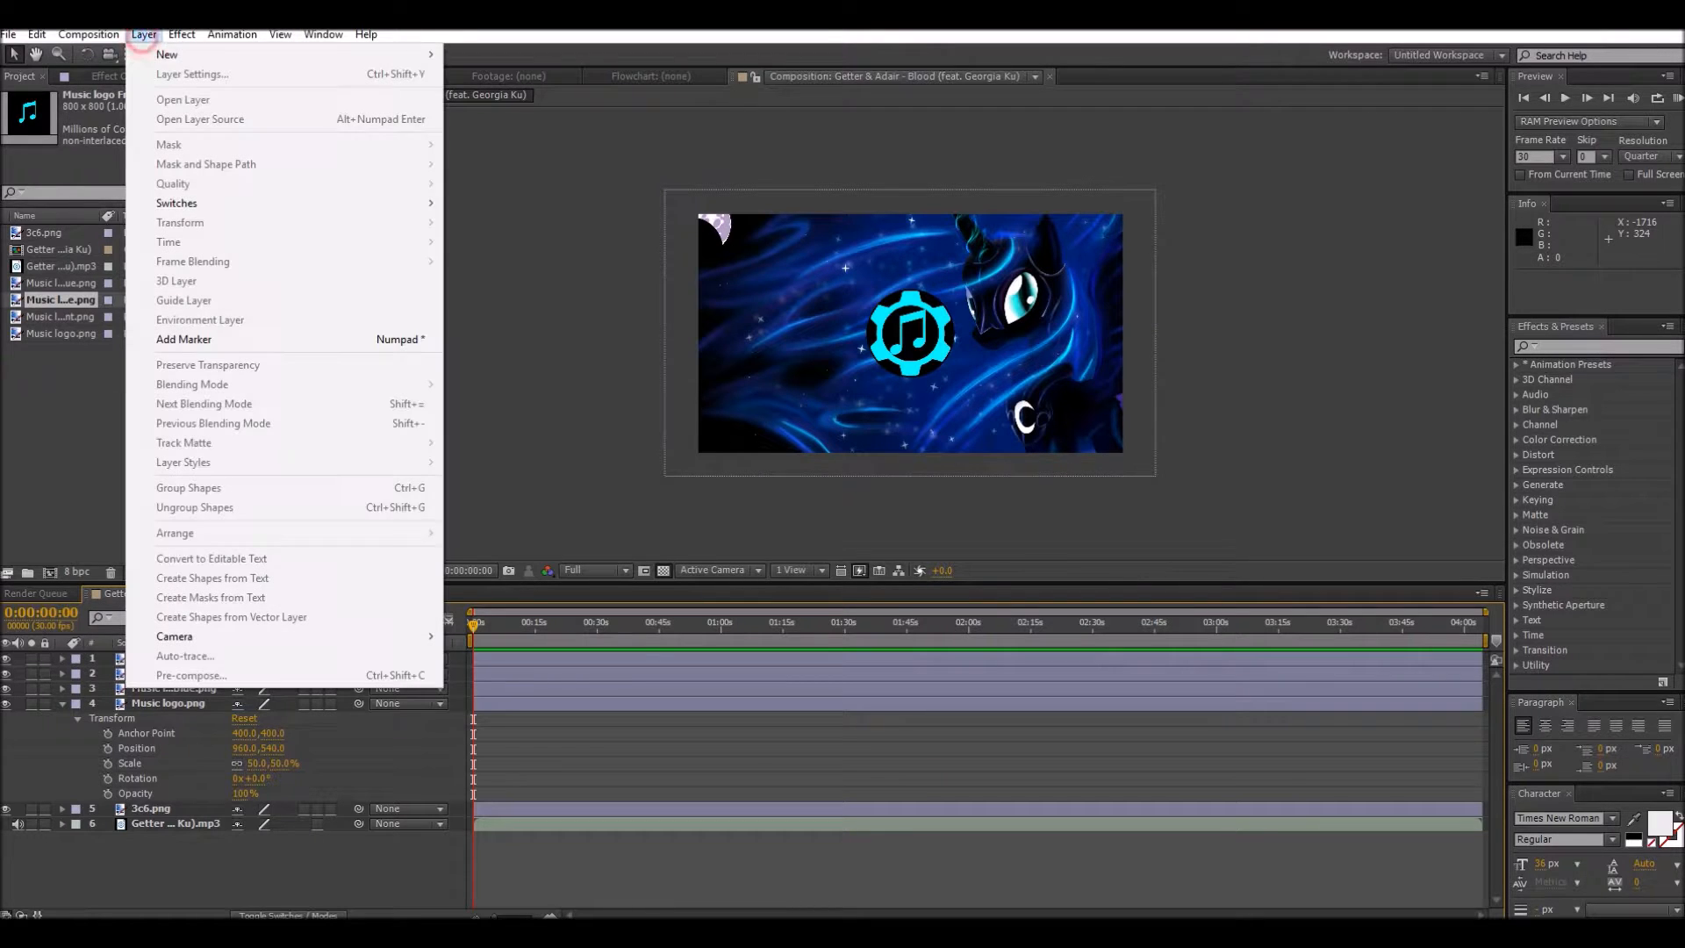
pyautogui.moveTo(201, 54)
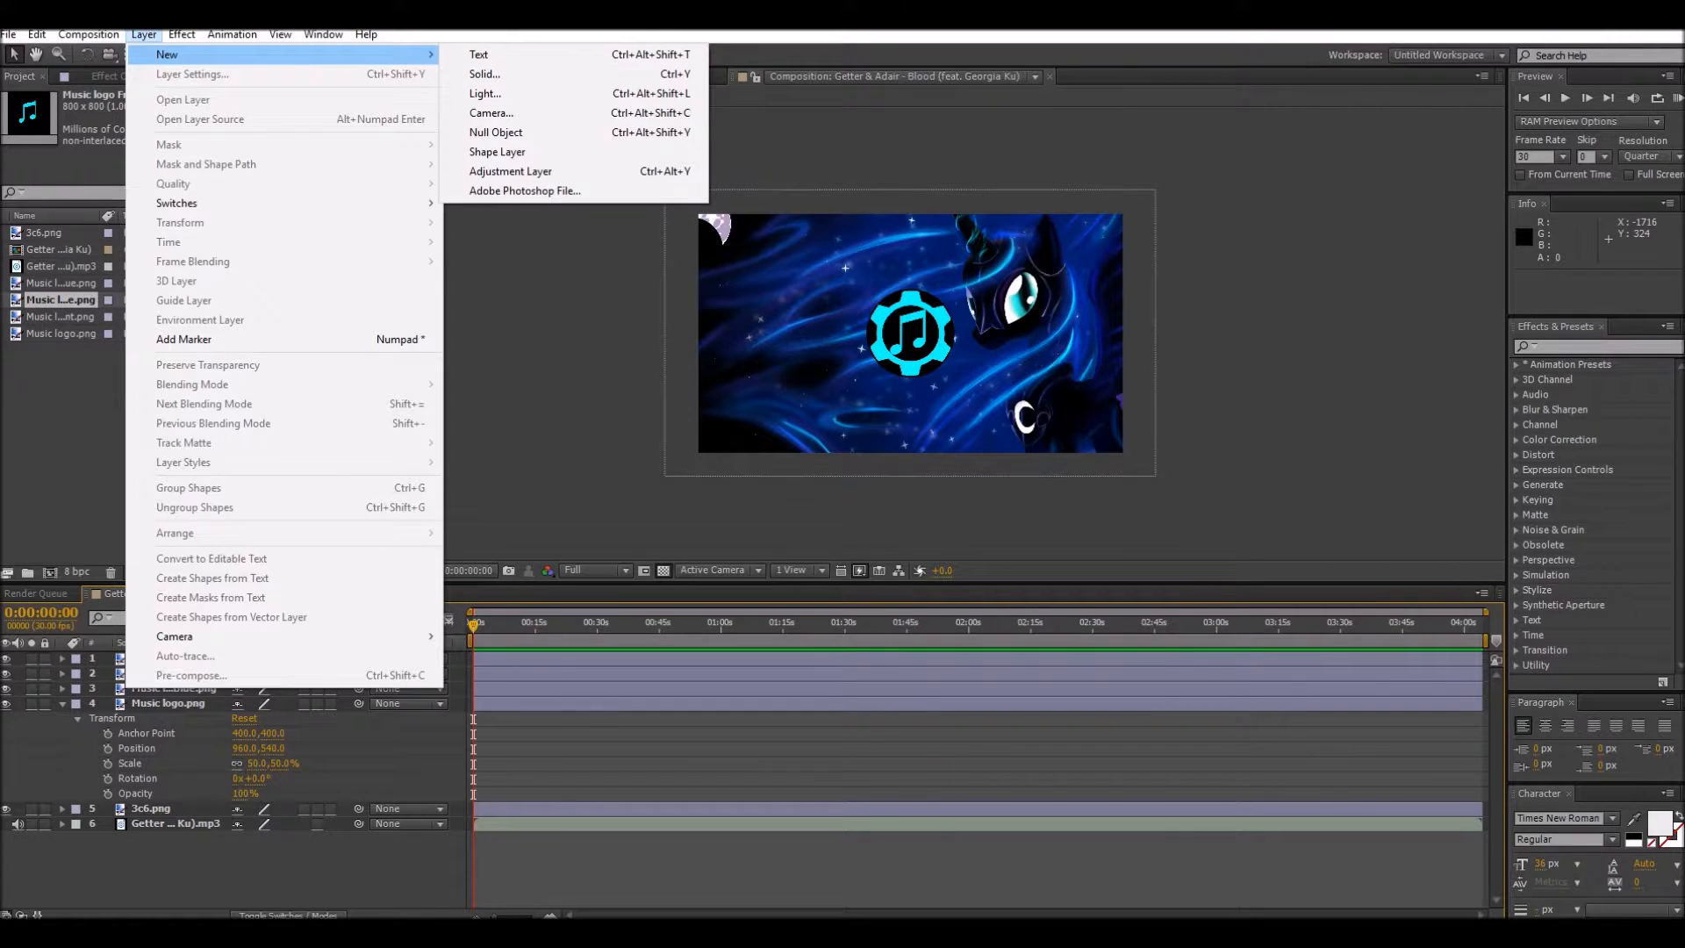
pyautogui.click(485, 74)
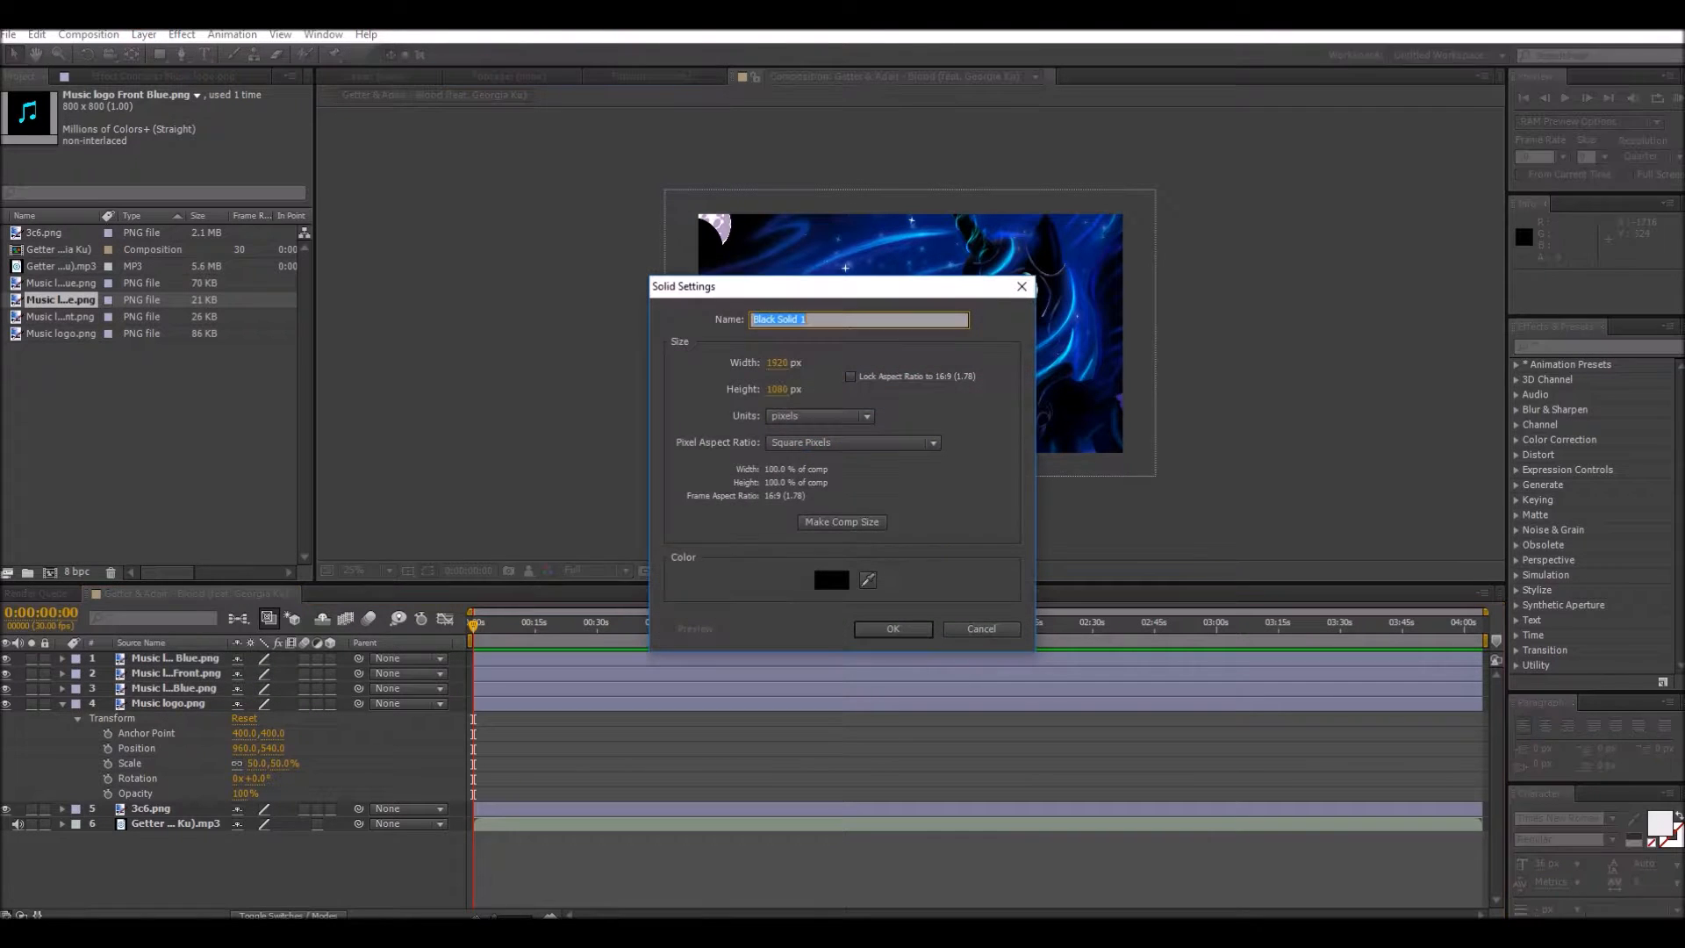
pyautogui.click(893, 628)
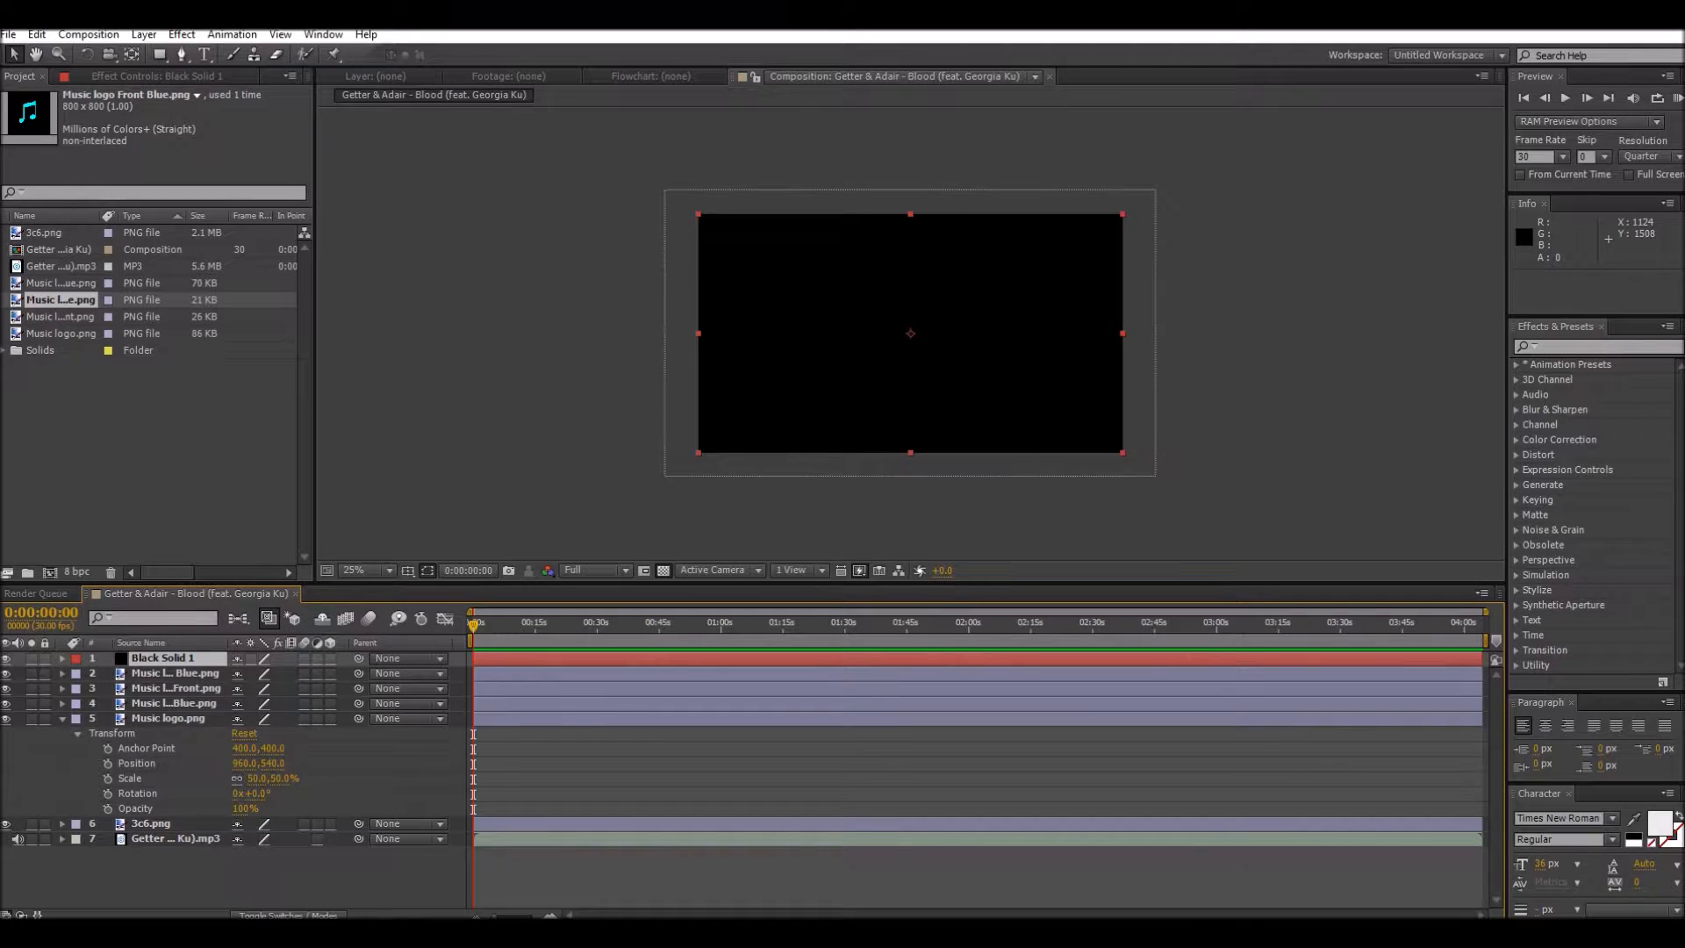
pyautogui.hotkey('ctrl', 'v')
pyautogui.hotkey('ctrl', 'v')
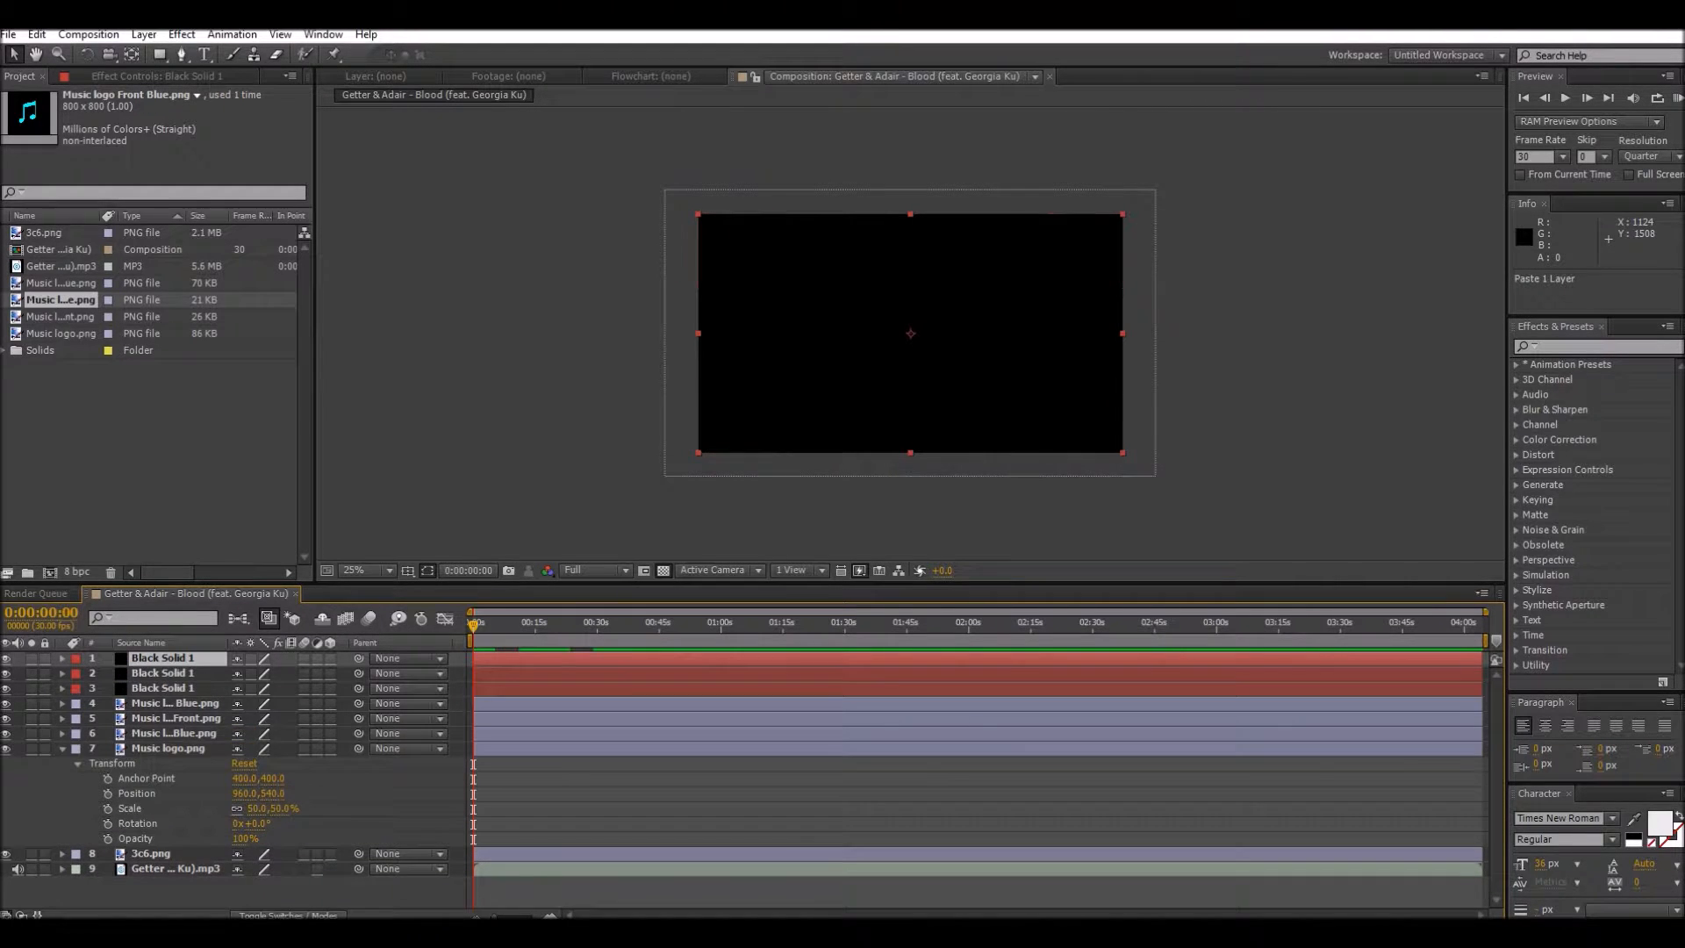
# Step: Rename the topmost black solid layer as Treble
pyautogui.rightClick(148, 658)
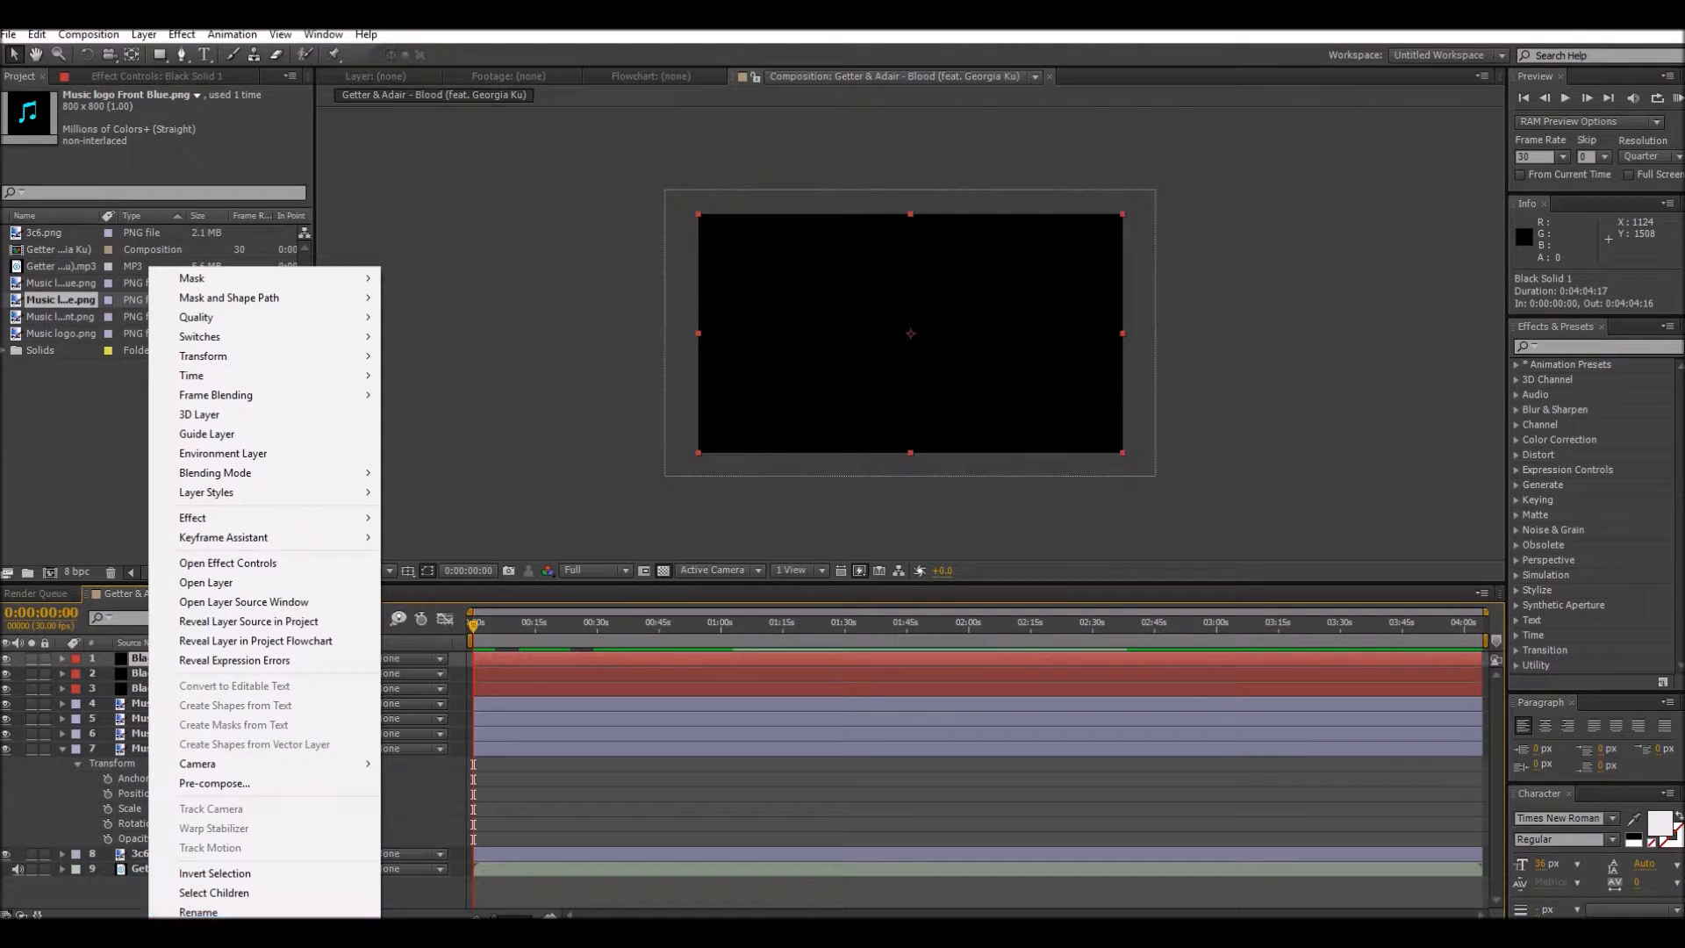
pyautogui.click(198, 911)
pyautogui.press('BackSpace')
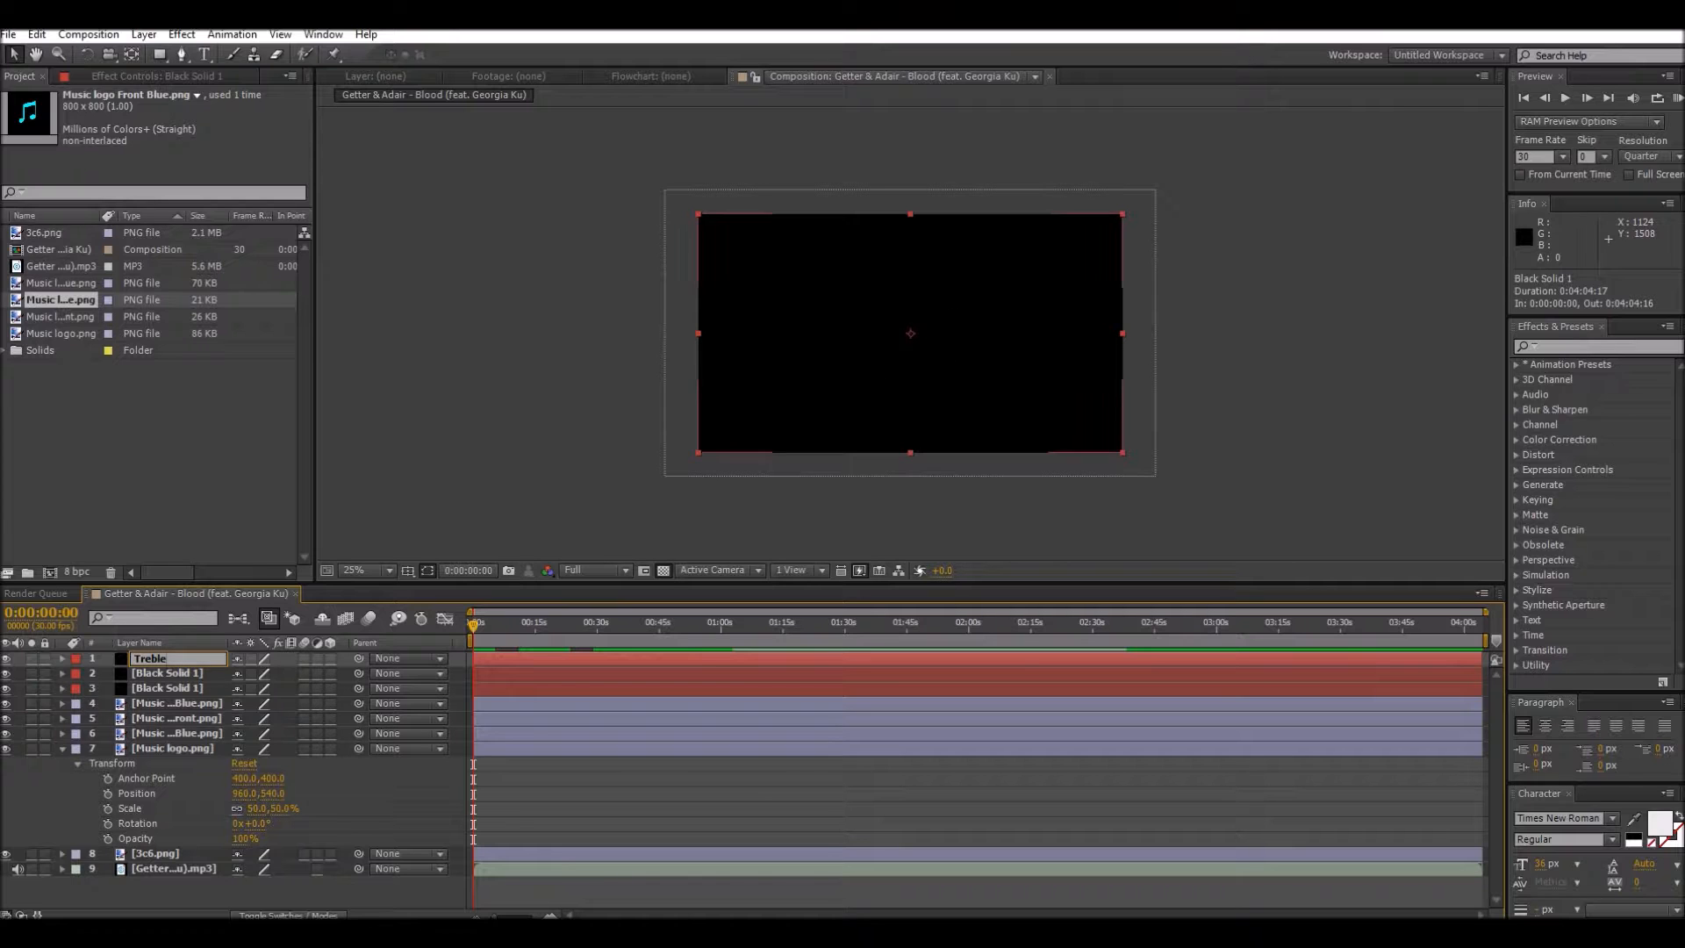
# Step: Rename the second black solid layer as Bass Left
pyautogui.click(148, 673)
pyautogui.rightClick(149, 674)
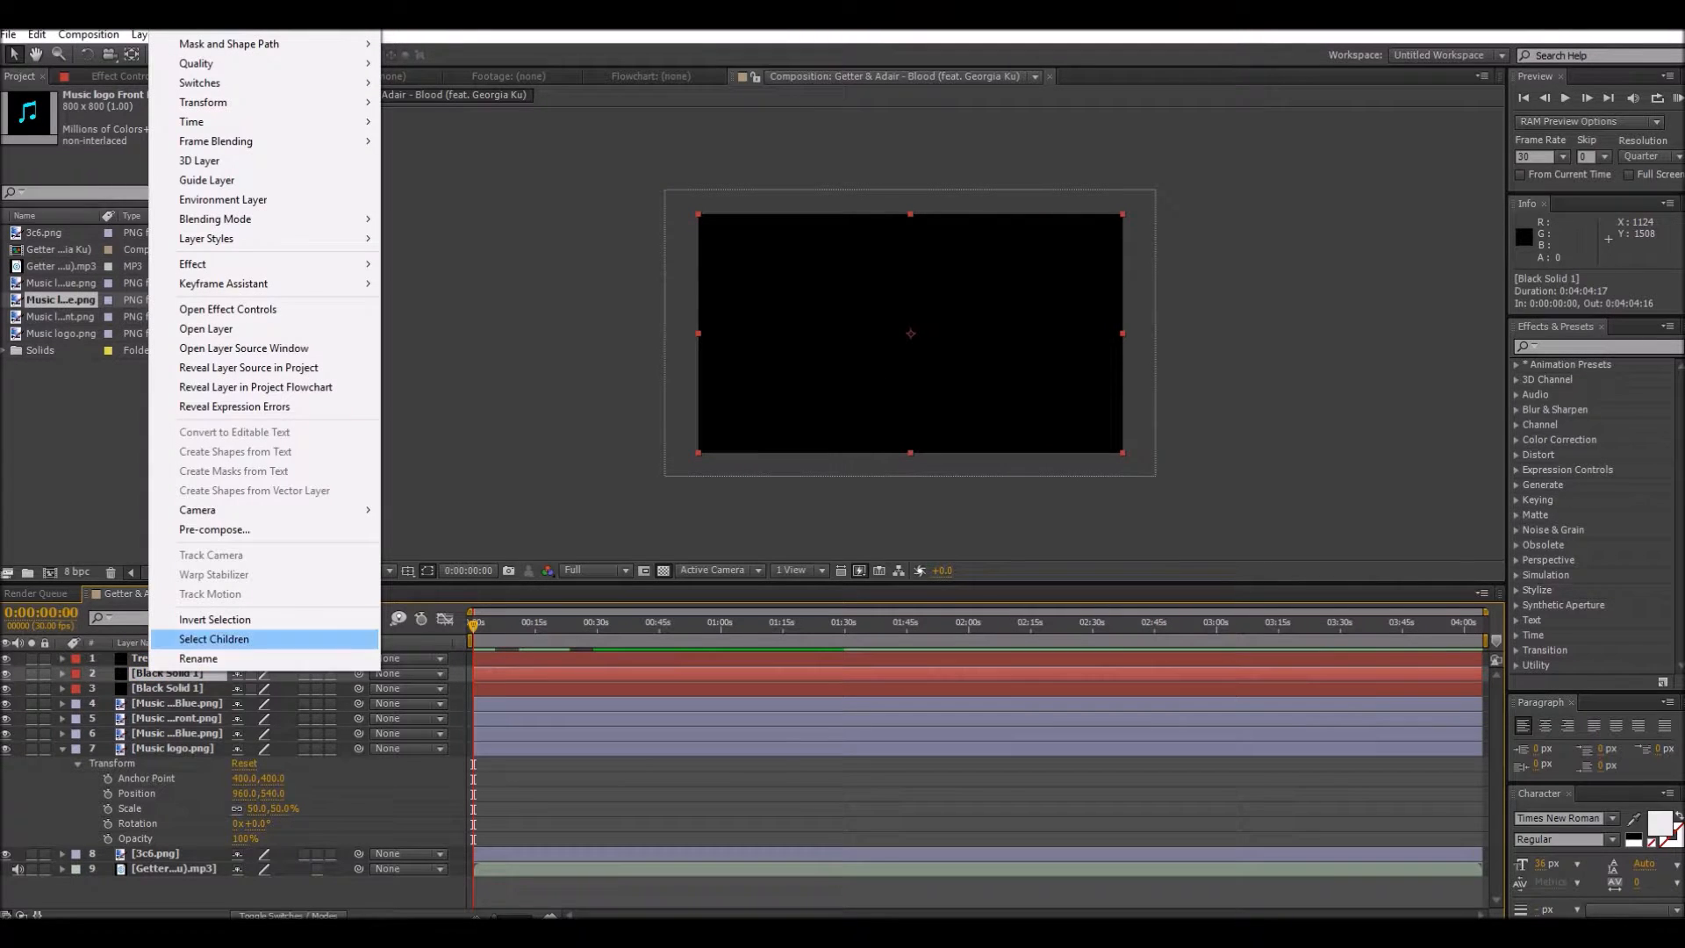
pyautogui.click(195, 660)
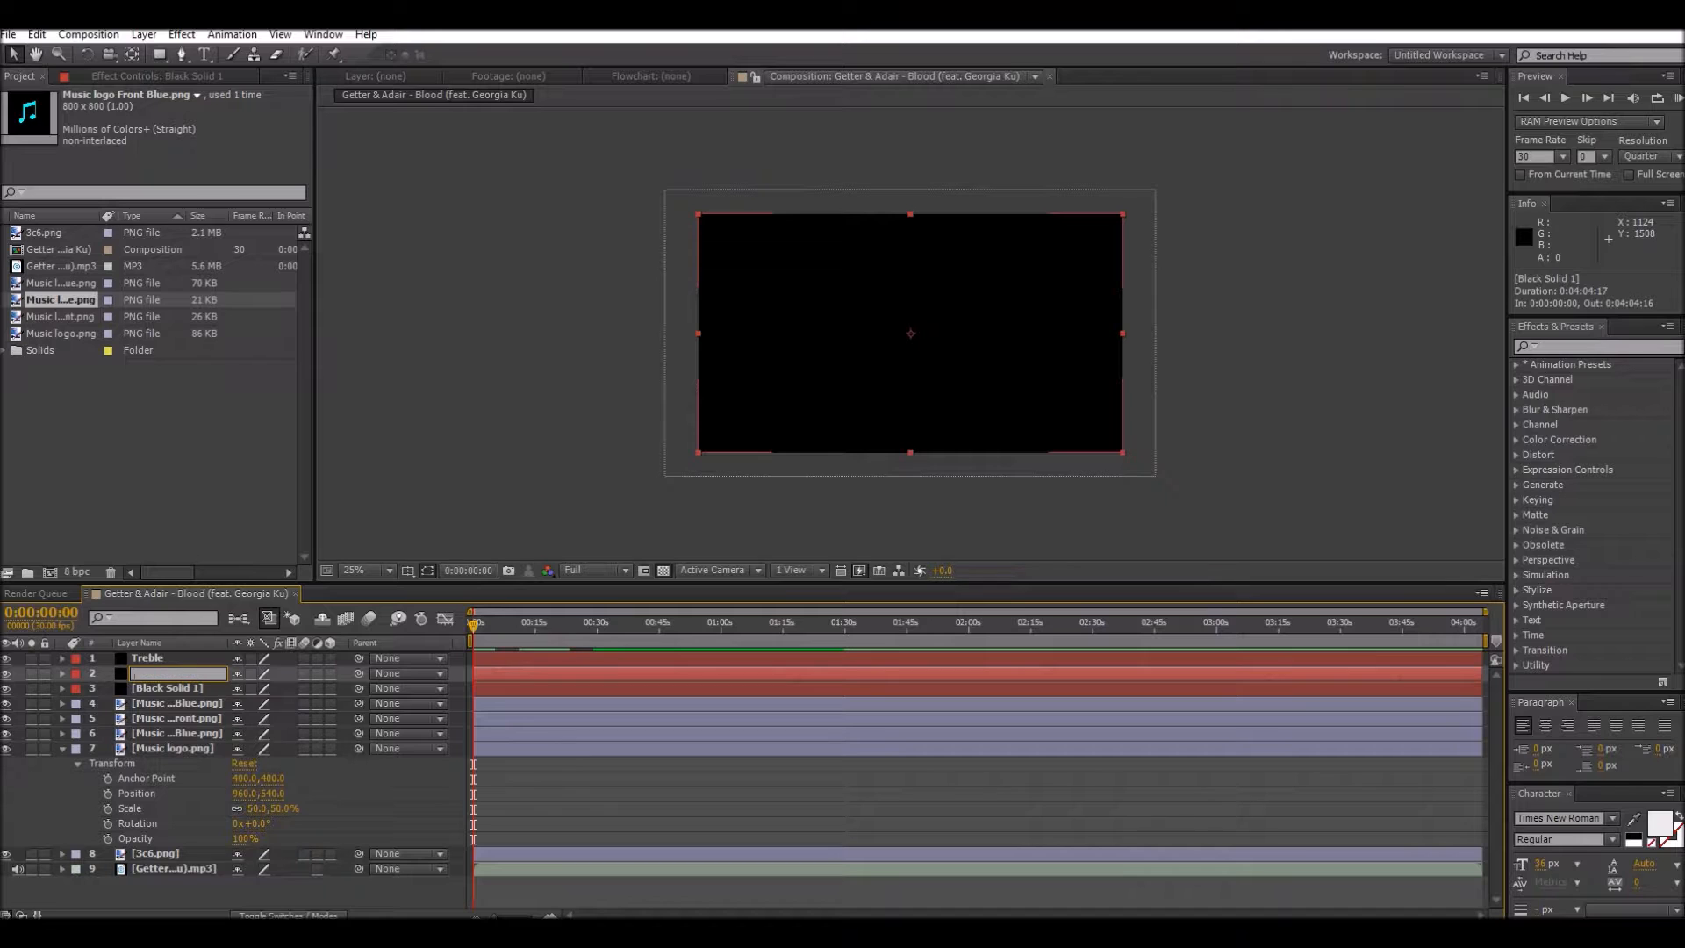
pyautogui.write('Bass Left')
# Step: Rename the third black solid layer as Bass Right
pyautogui.click(162, 688)
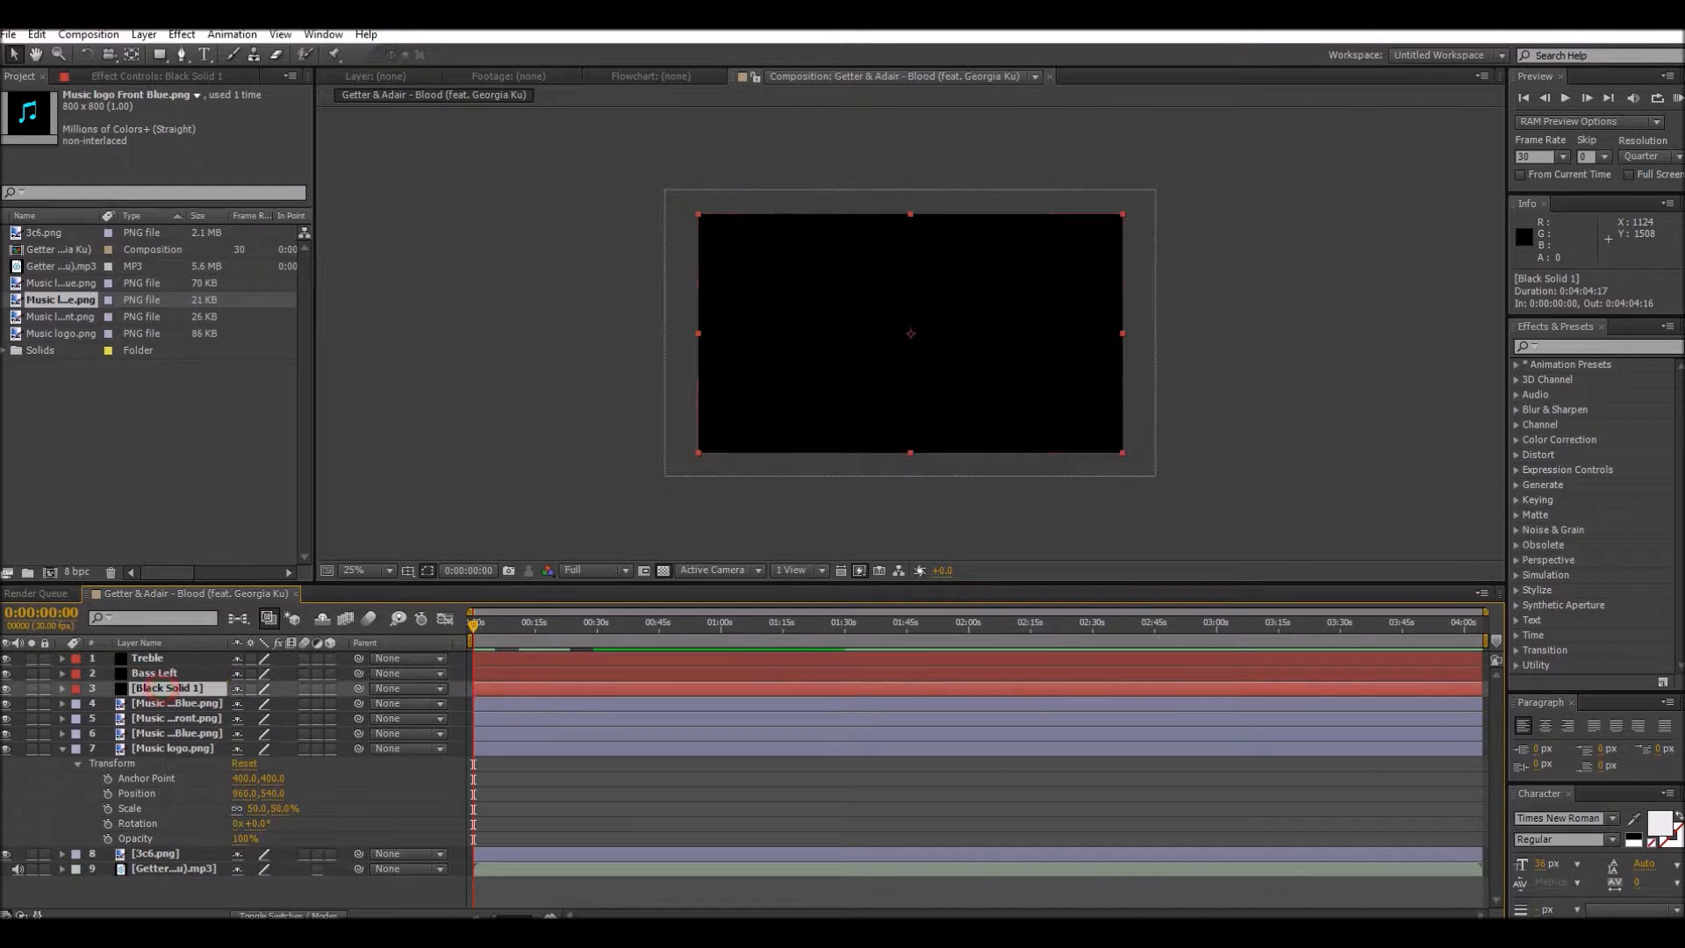
pyautogui.rightClick(163, 688)
pyautogui.click(222, 675)
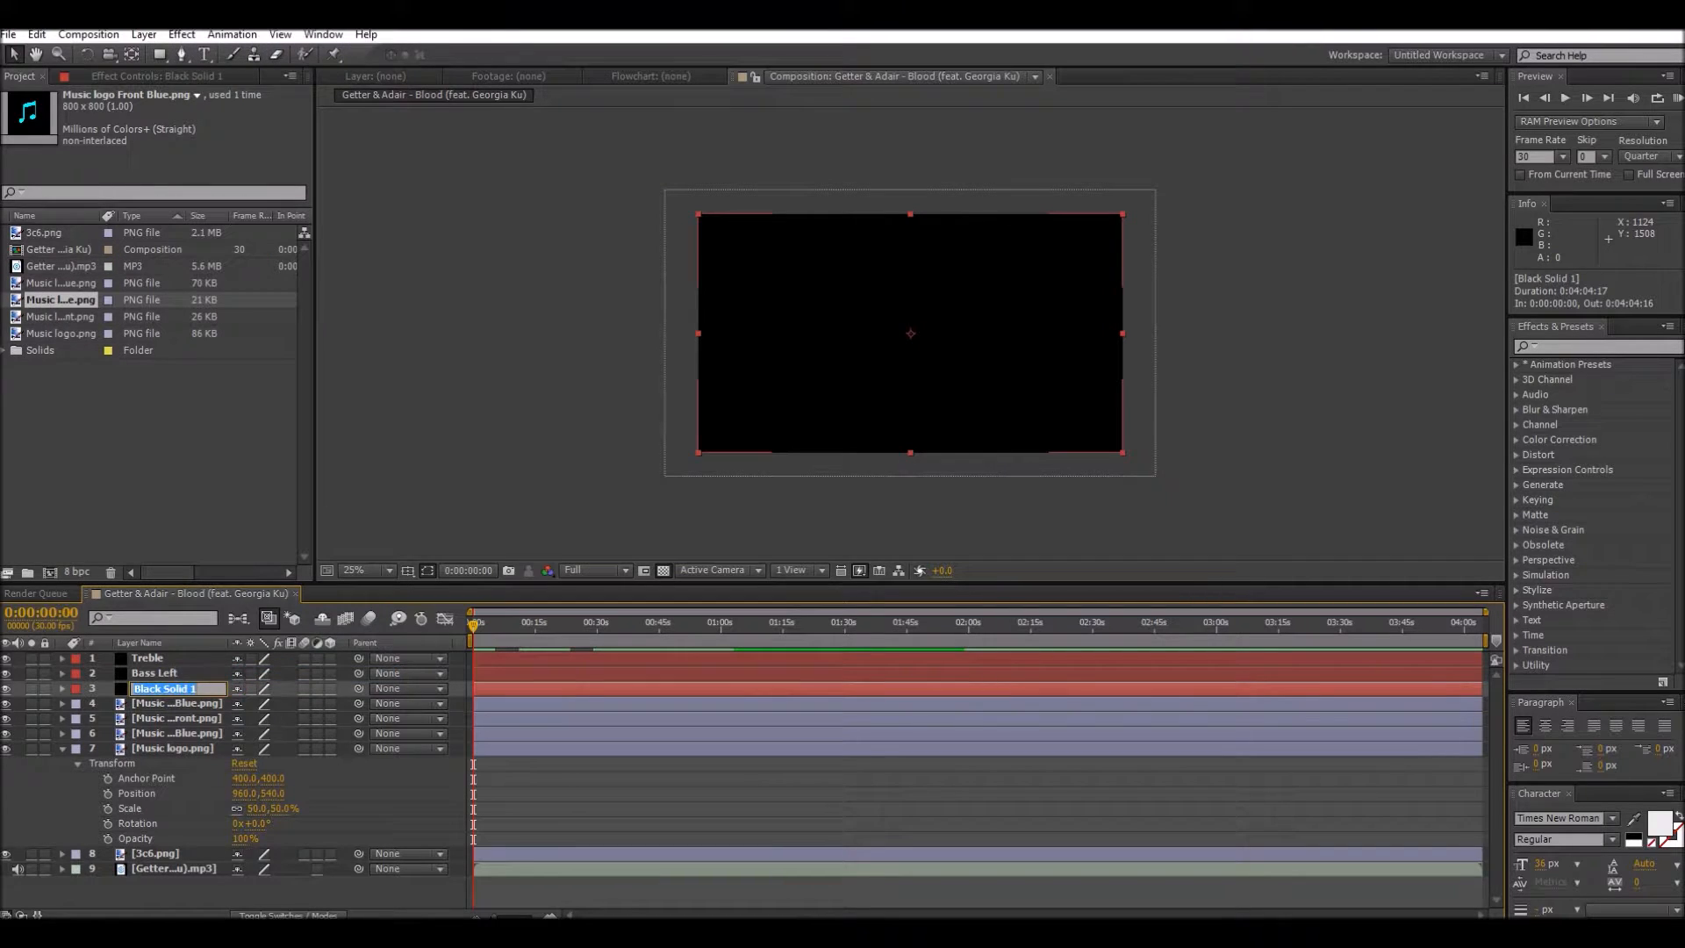
pyautogui.press('BackSpace')
pyautogui.write('Baa')
pyautogui.write('sRight')
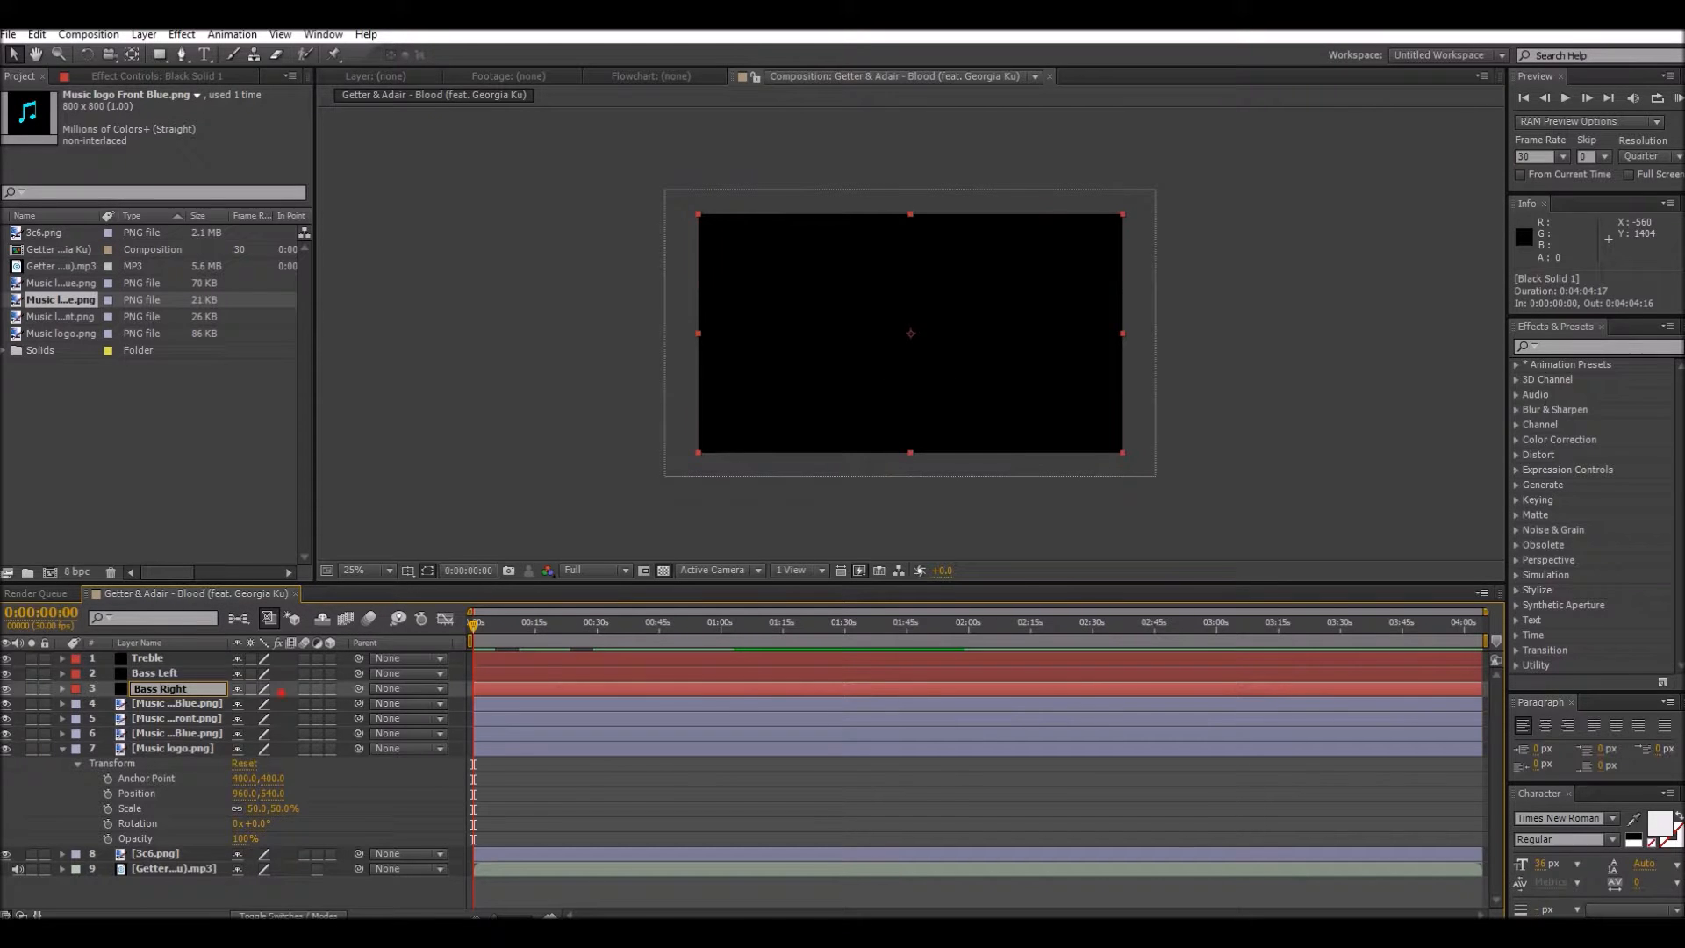
pyautogui.press('Return')
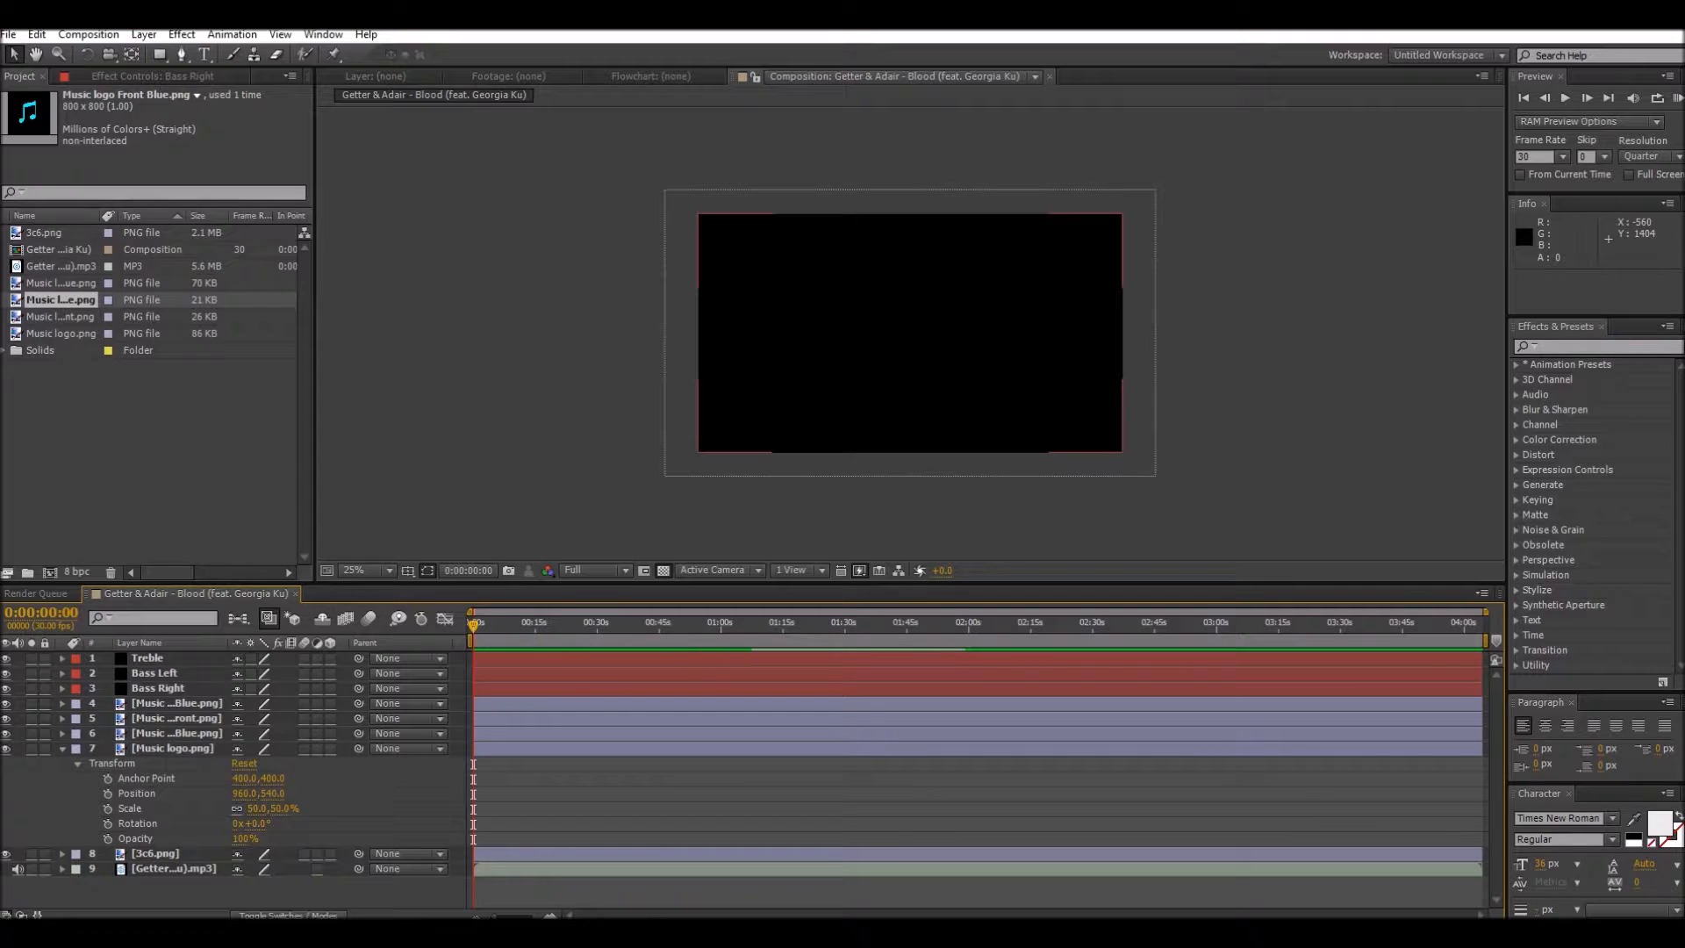
# Step: Apply the Audio Spectrum effect to the Treble layer
pyautogui.click(147, 658)
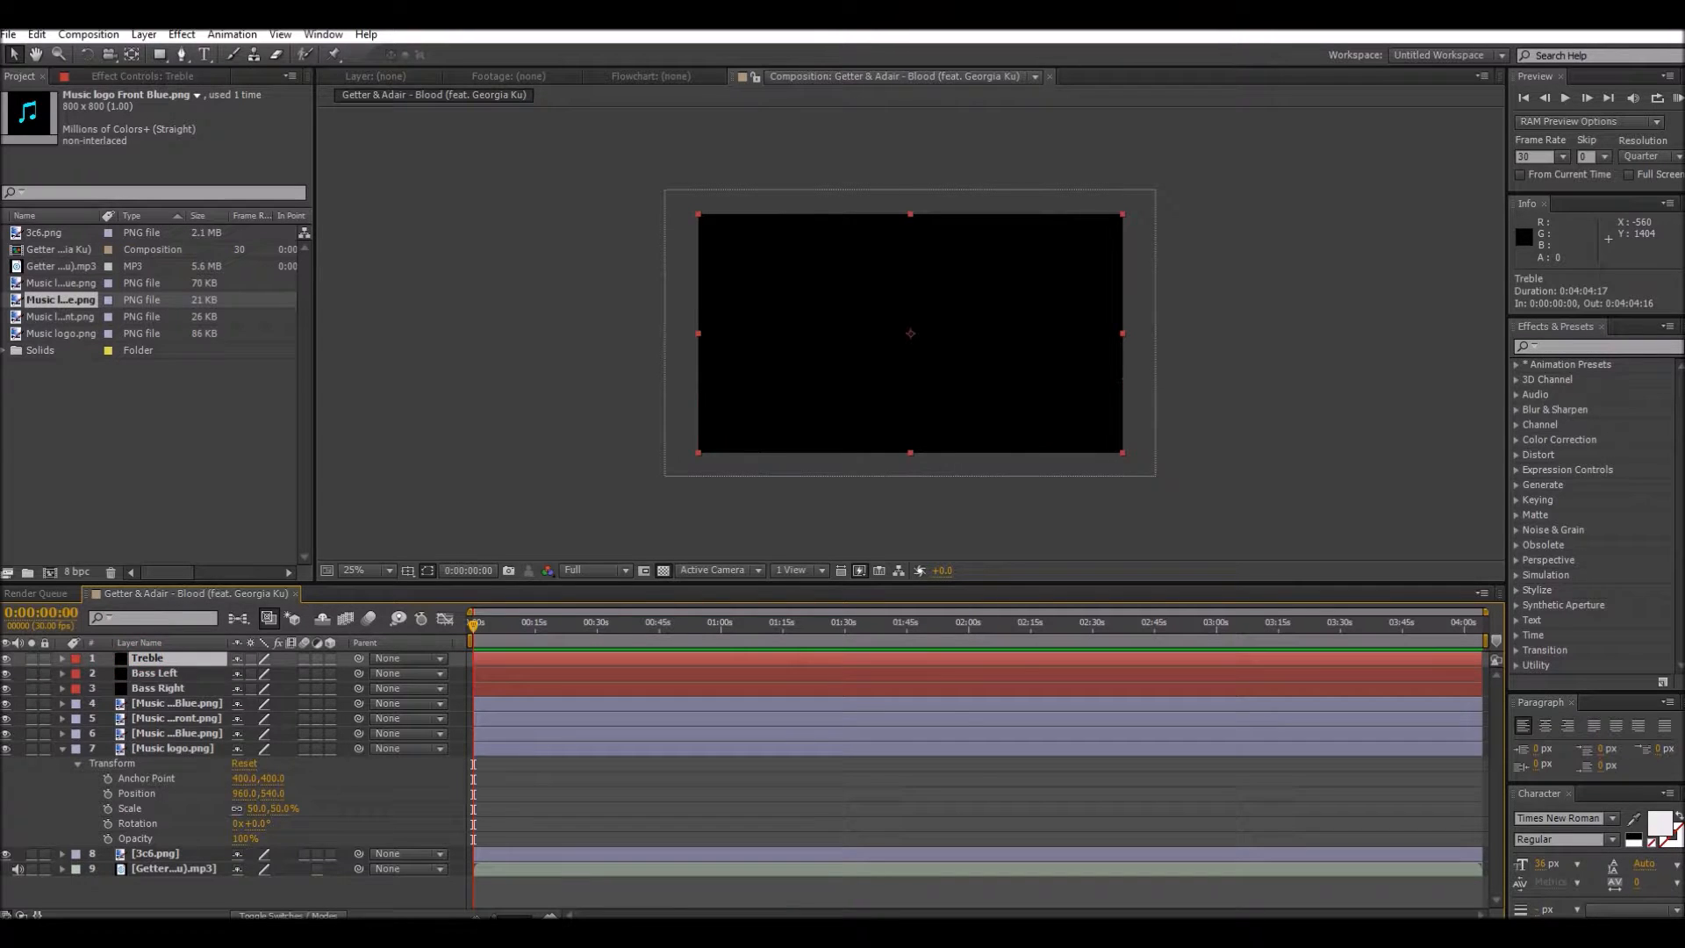
pyautogui.click(182, 34)
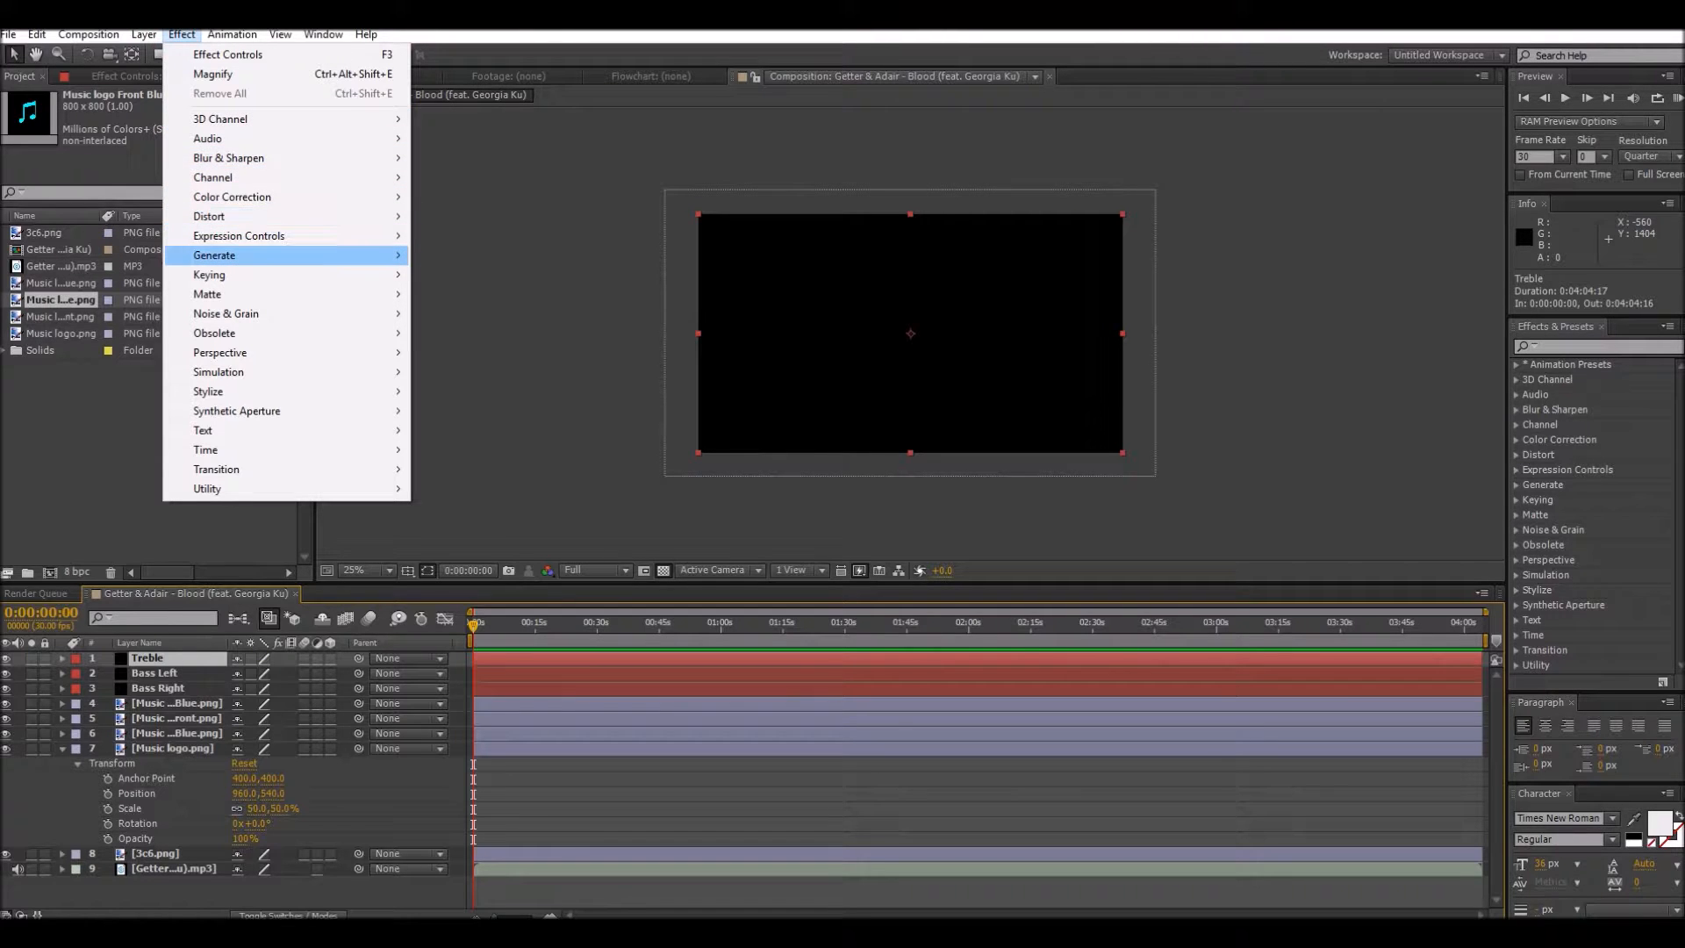
pyautogui.moveTo(264, 256)
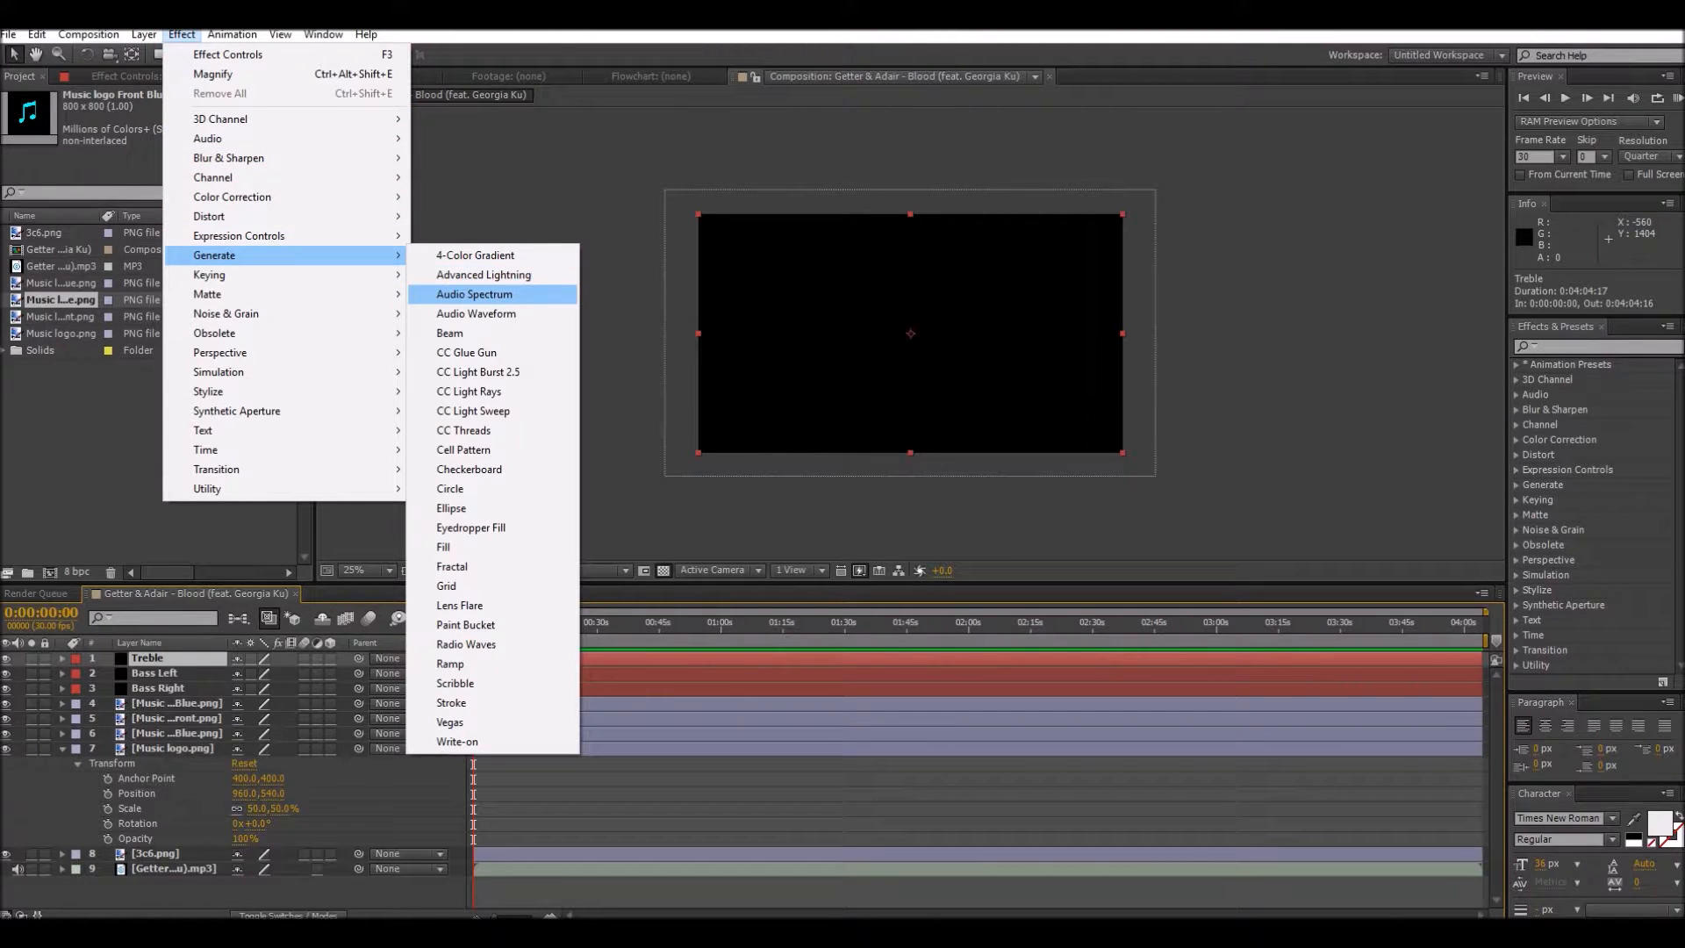
pyautogui.click(474, 294)
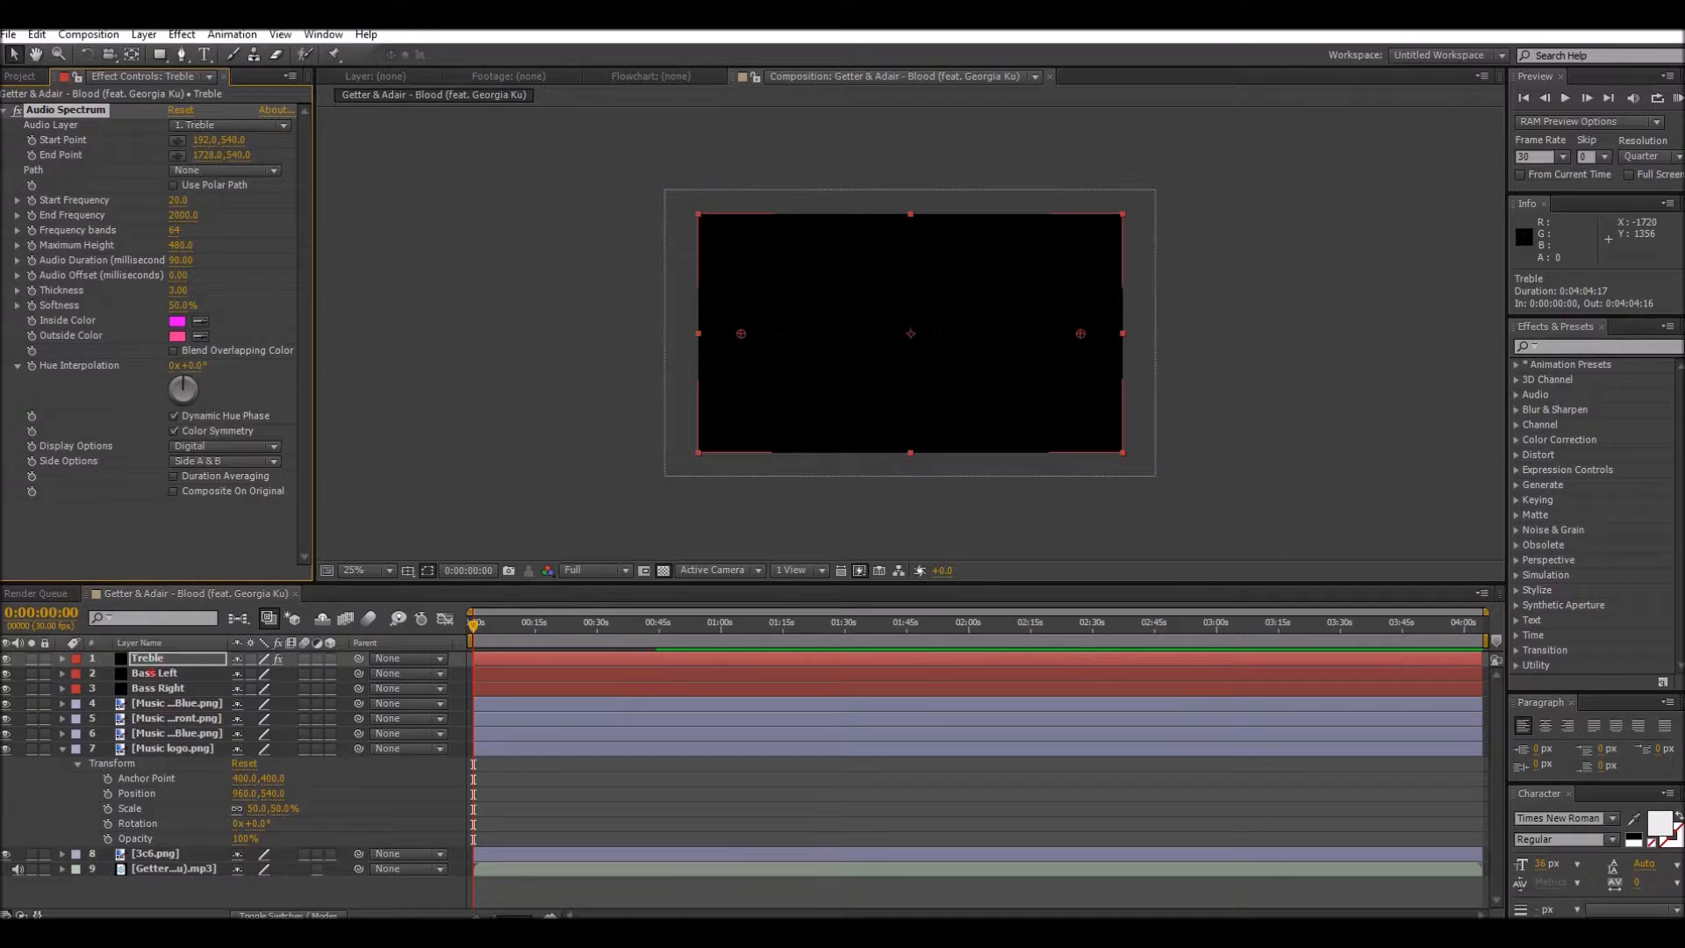
# Step: Apply the Audio Spectrum effect to the Bass Left layer and to the Bass Right layer
pyautogui.click(155, 673)
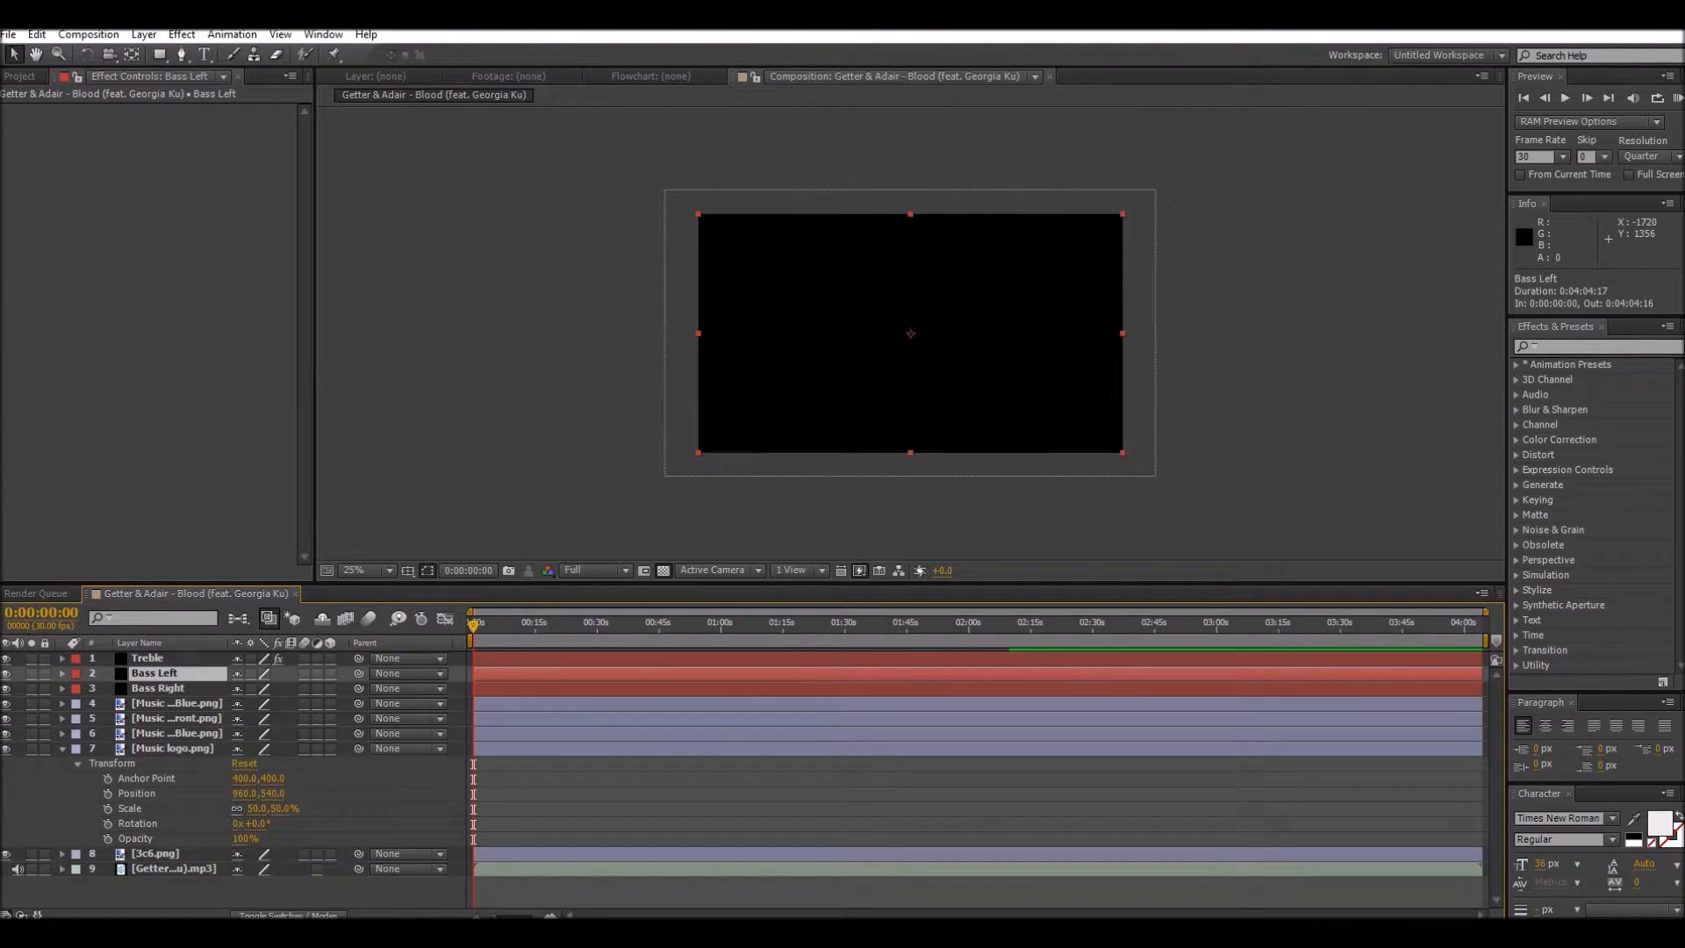
pyautogui.click(182, 34)
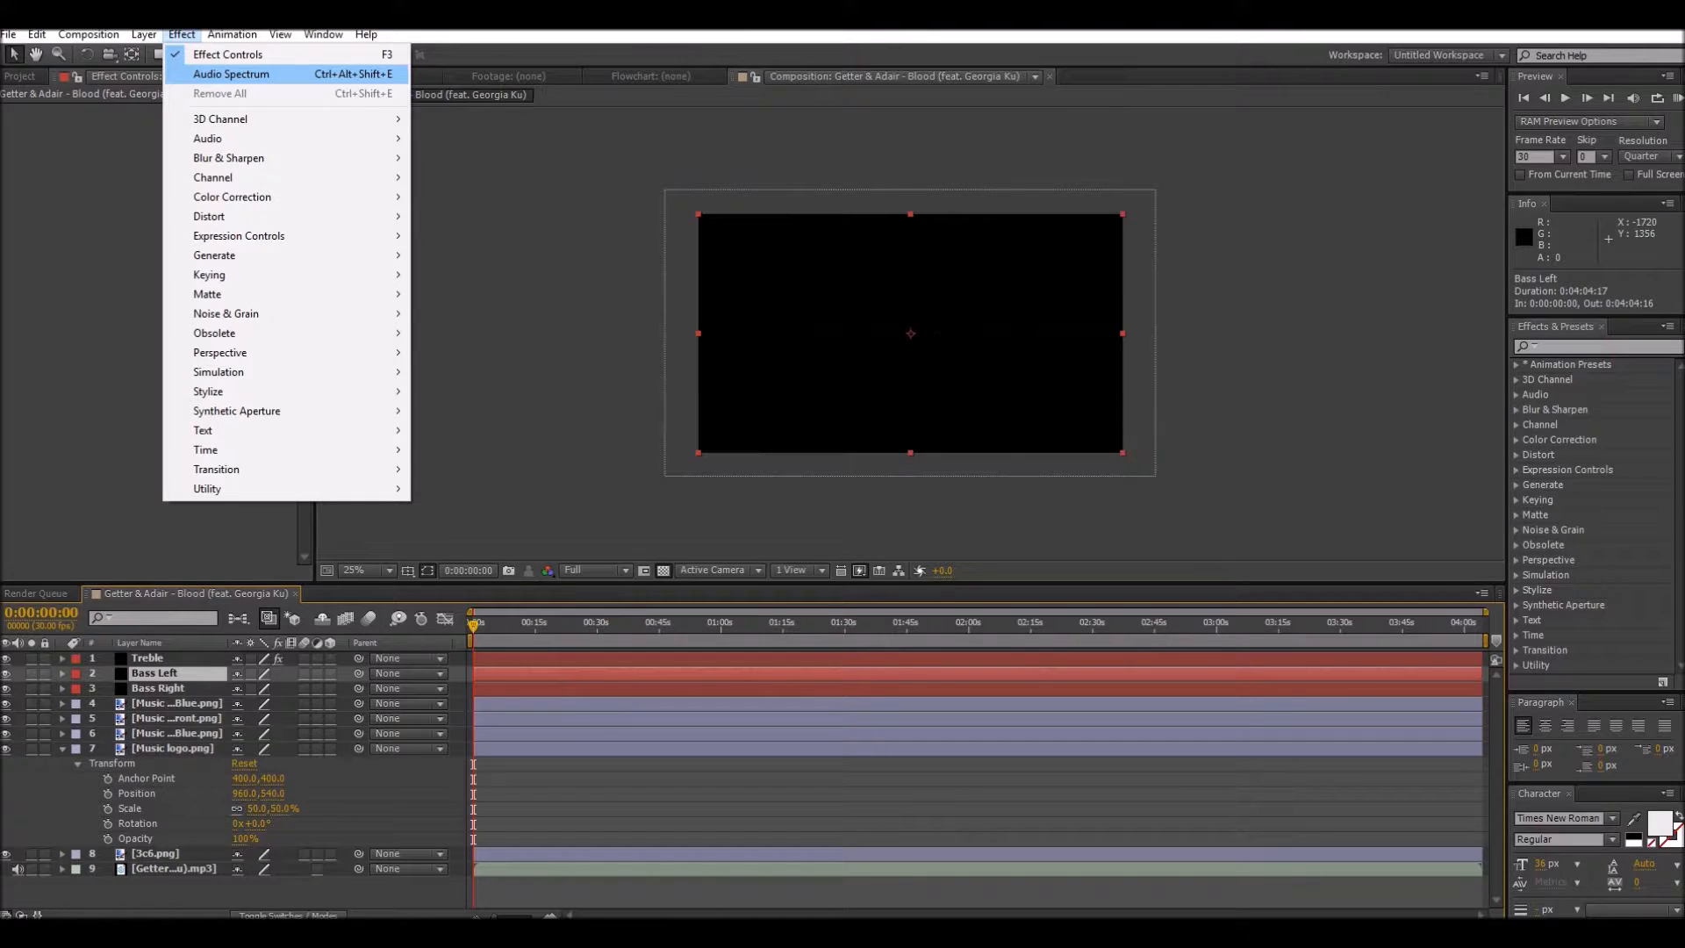
pyautogui.click(252, 74)
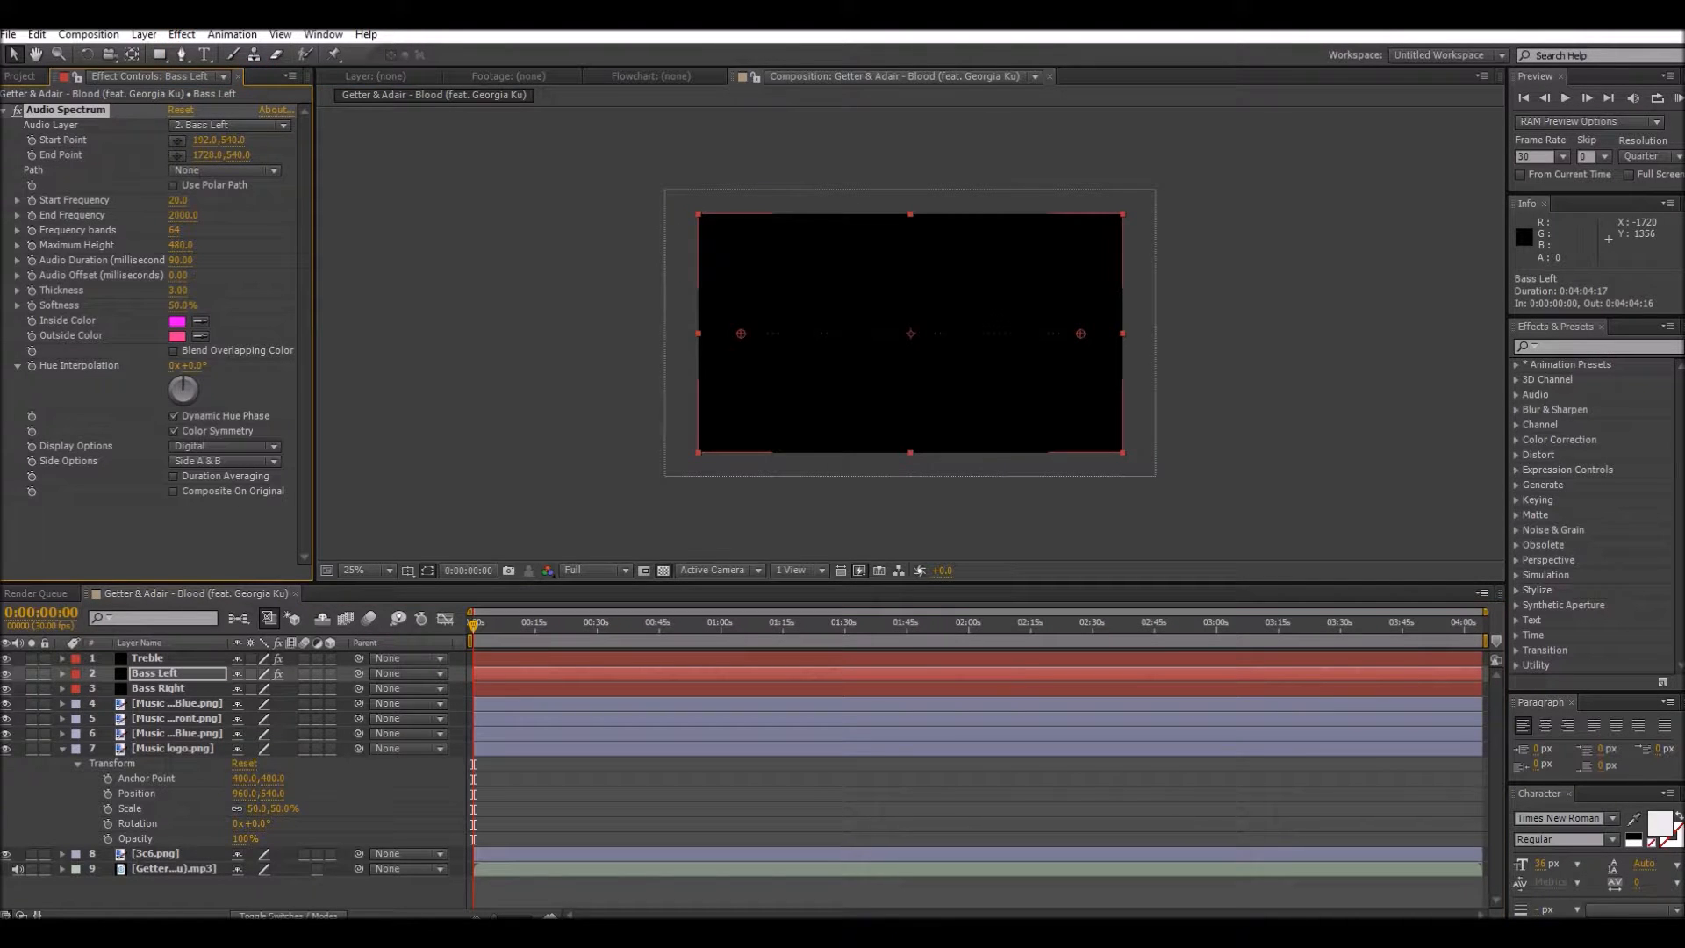
pyautogui.hotkey('ctrl', 'Down')
pyautogui.click(181, 34)
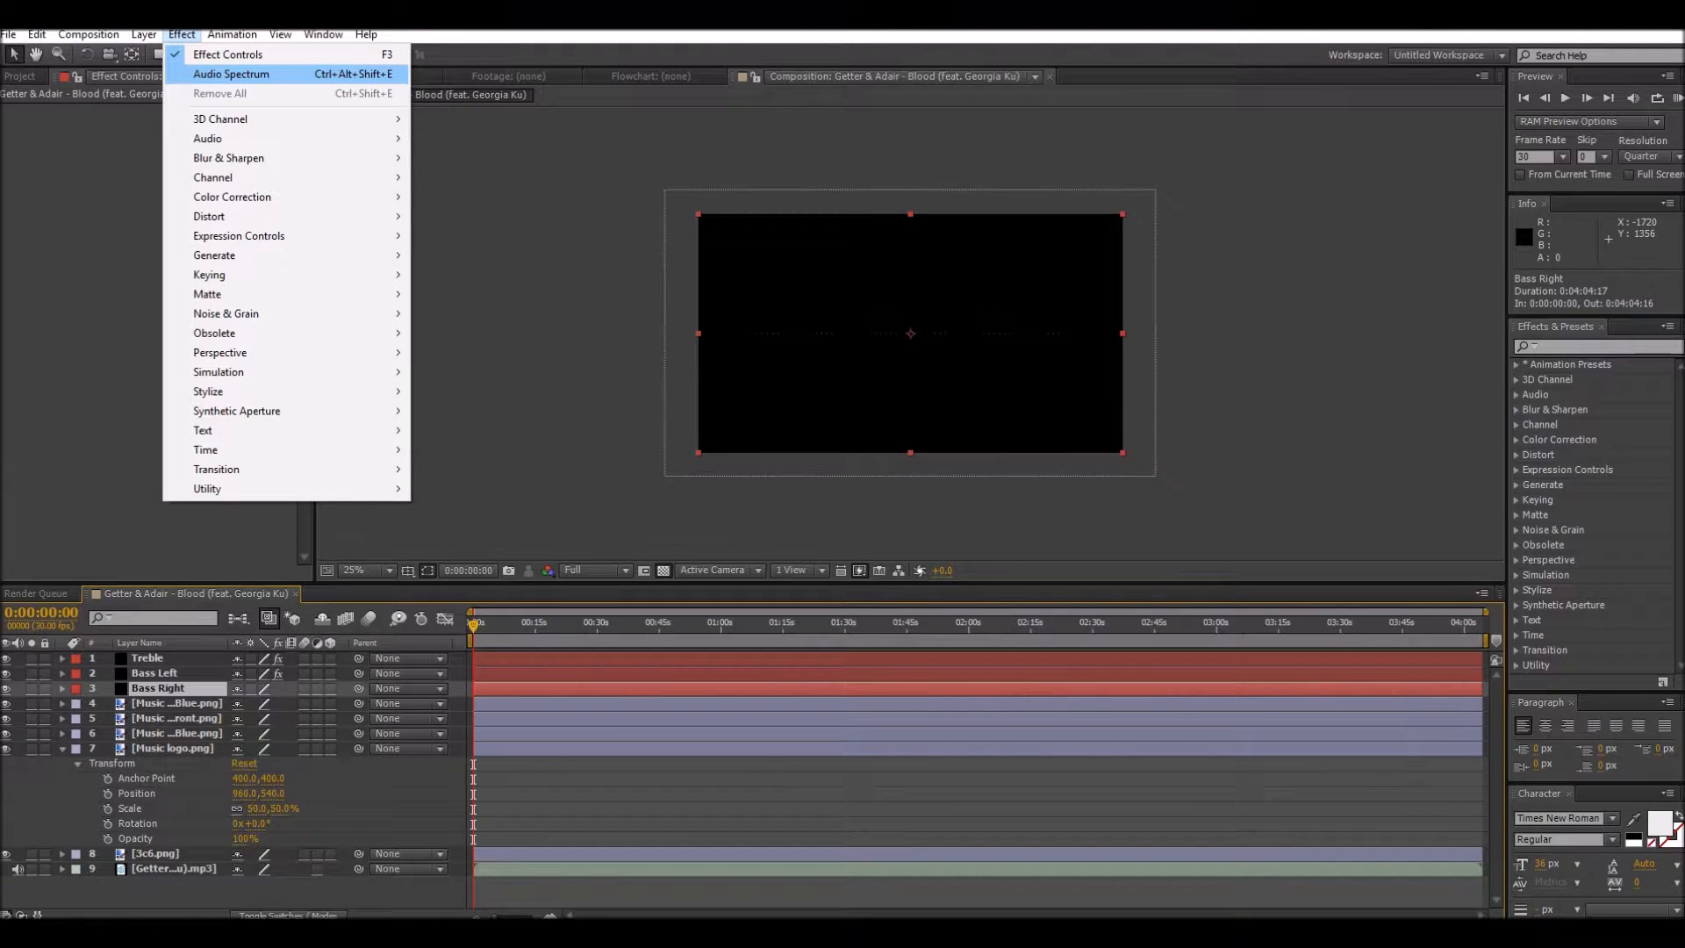
pyautogui.click(231, 74)
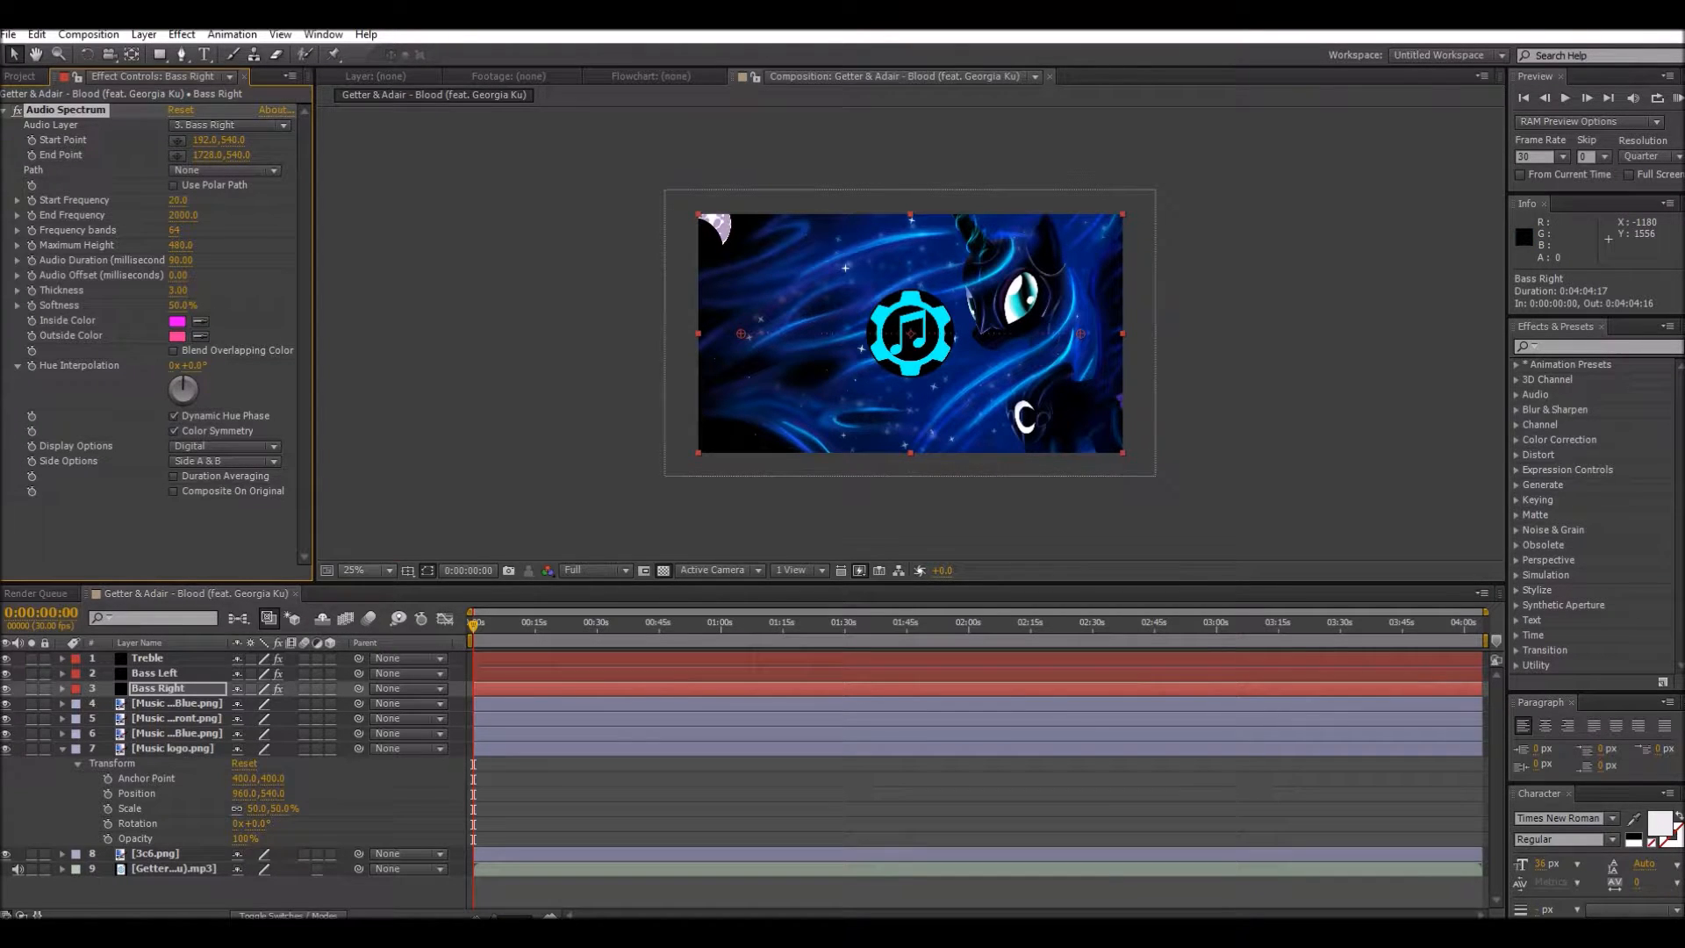
# Step: Apply the Magnify distort effect to the 3c6.png background image layer
pyautogui.click(369, 570)
pyautogui.click(361, 587)
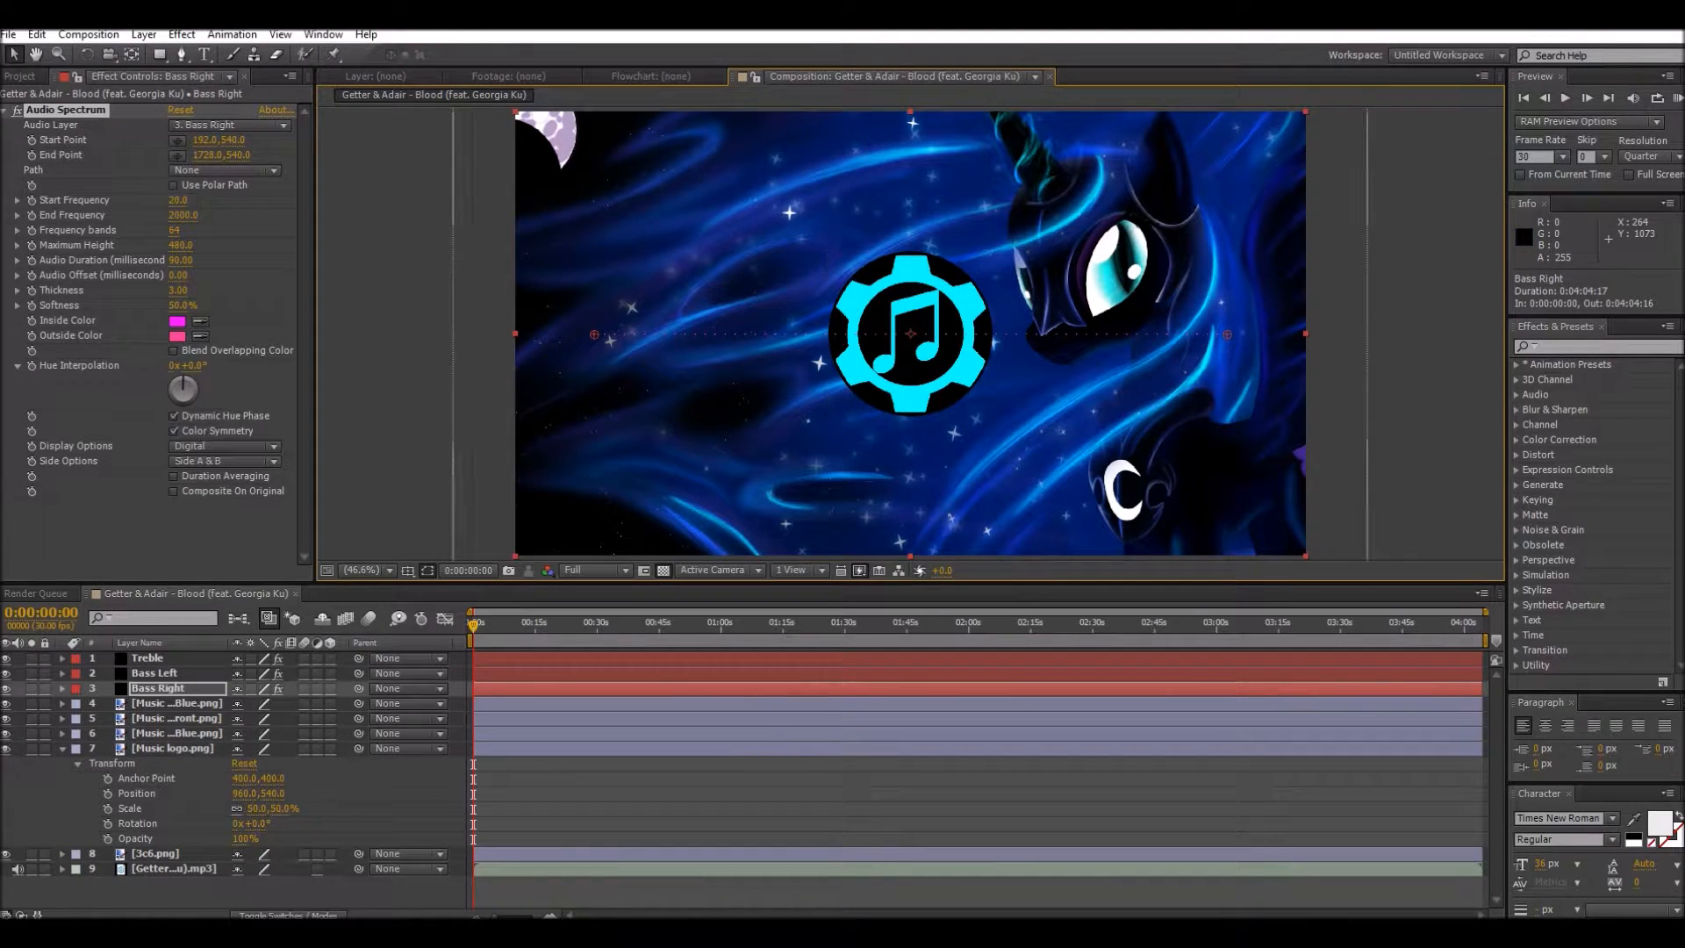
pyautogui.click(156, 854)
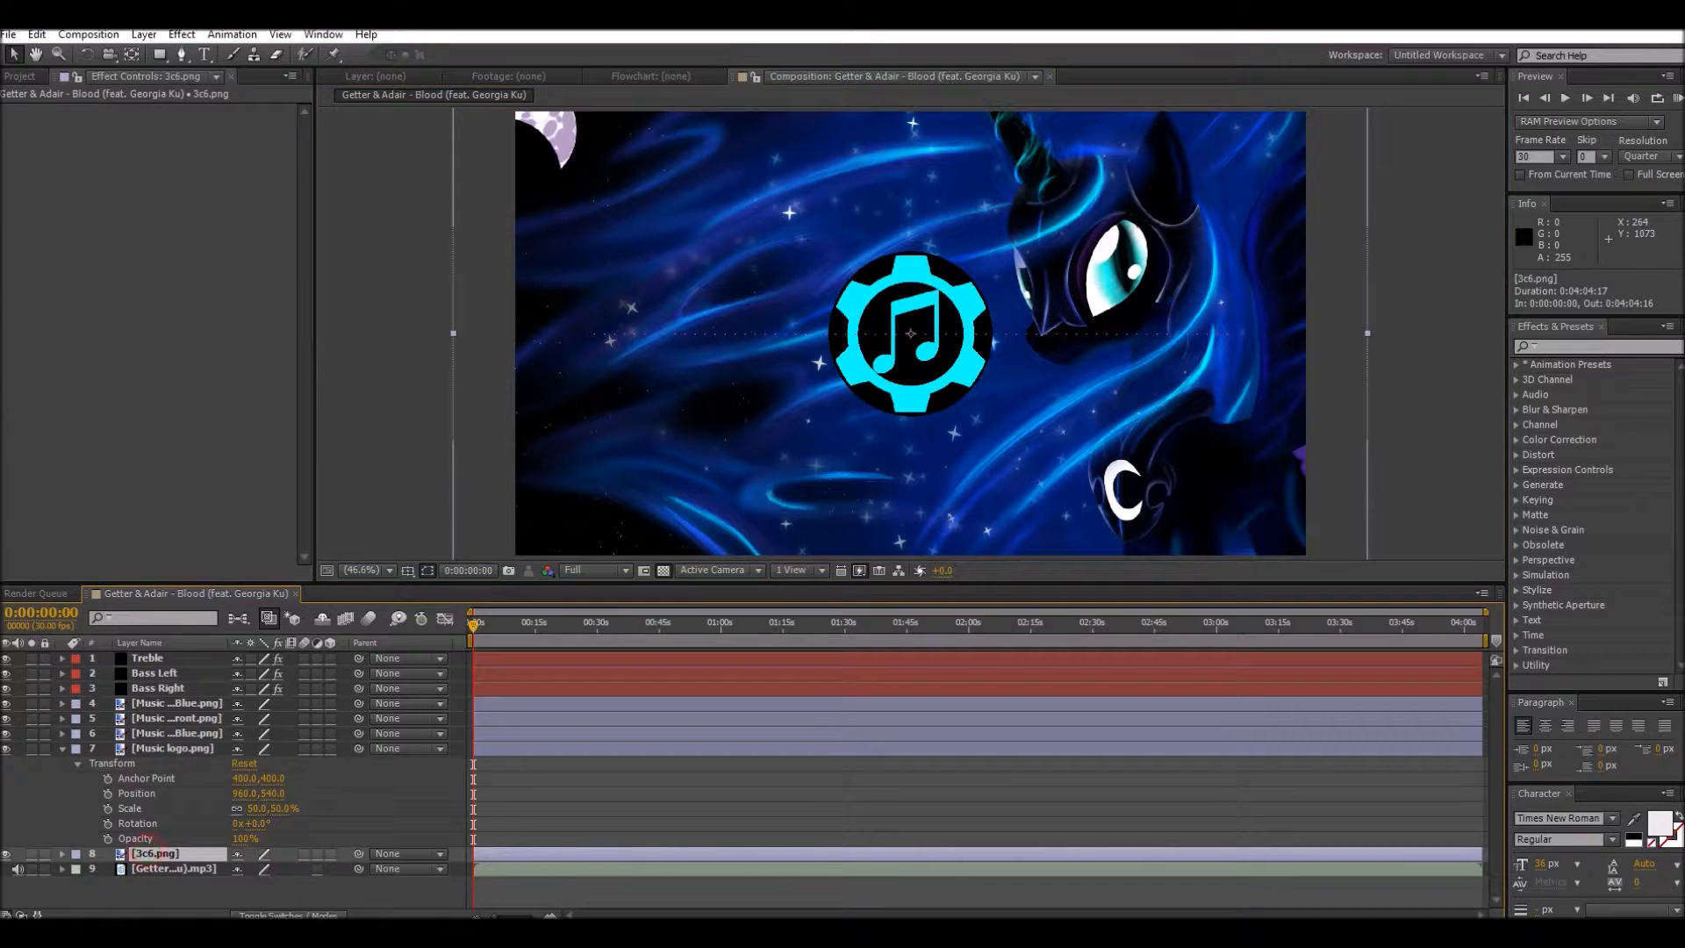
pyautogui.click(63, 748)
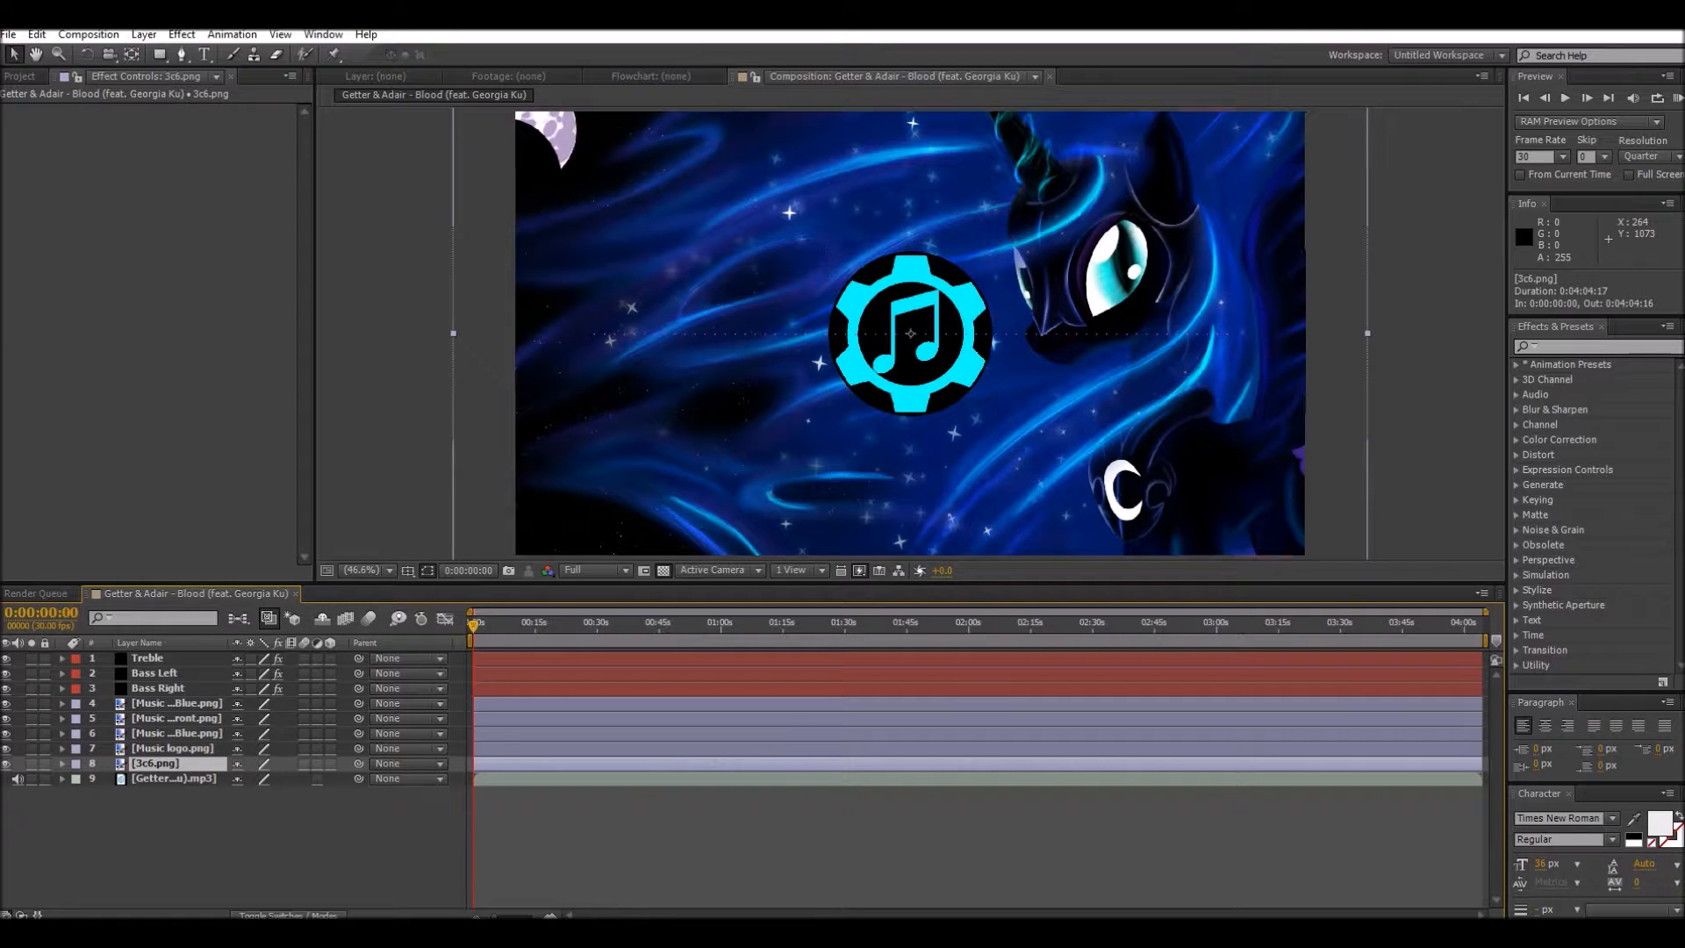
pyautogui.click(181, 35)
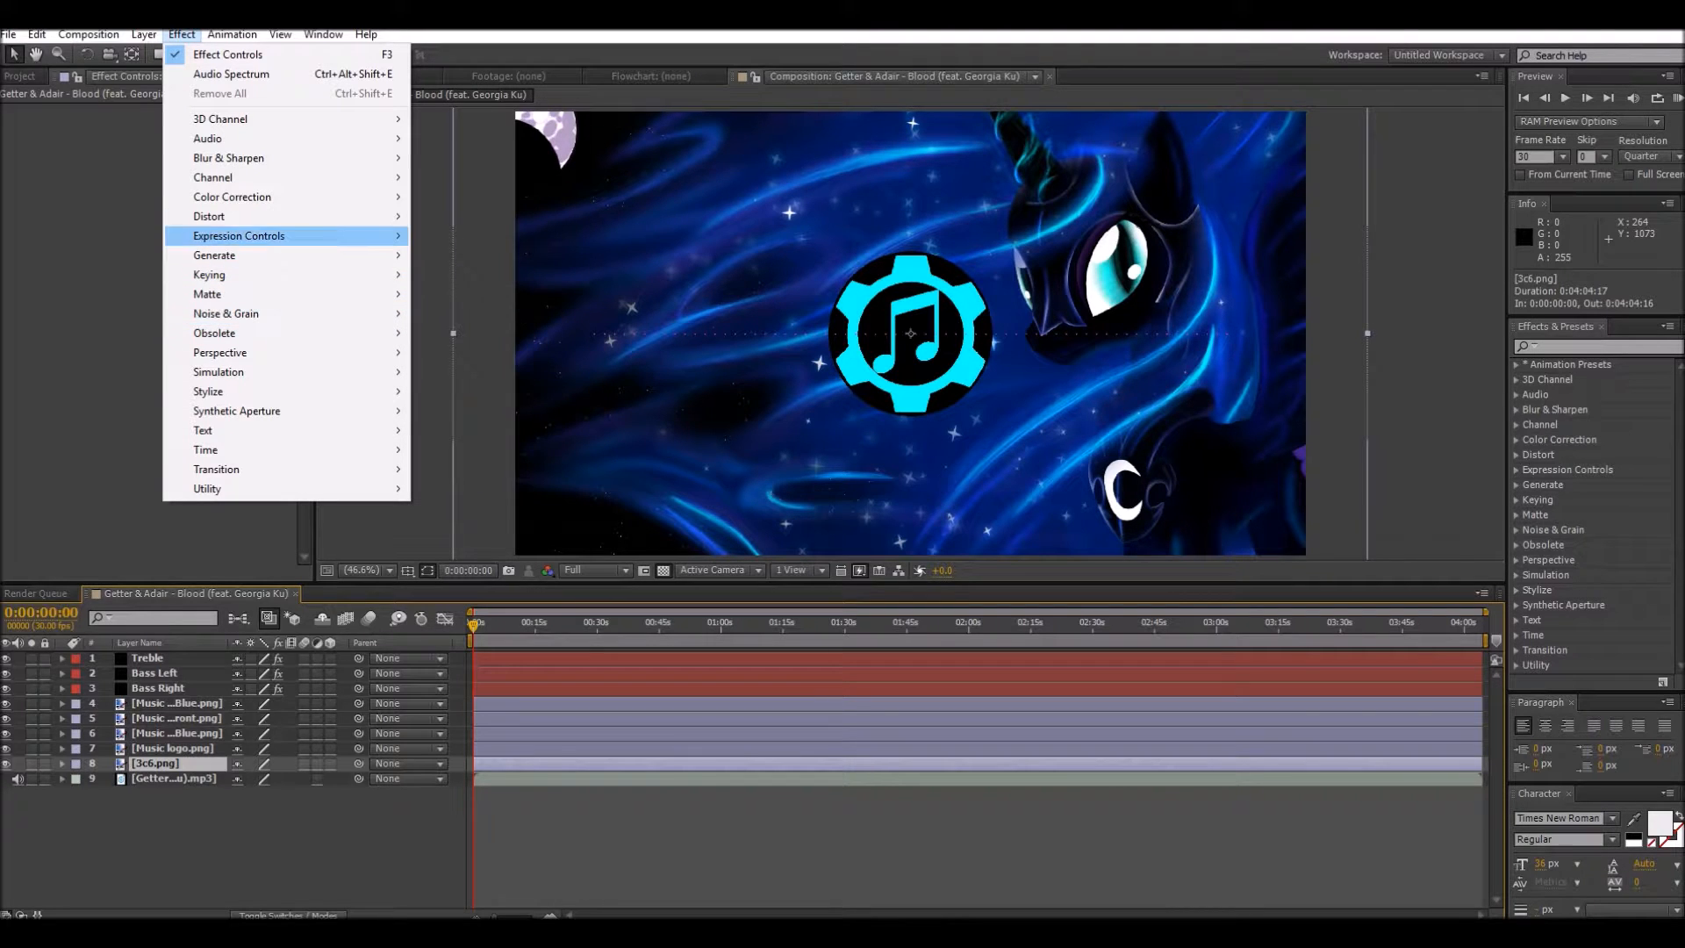
pyautogui.moveTo(263, 216)
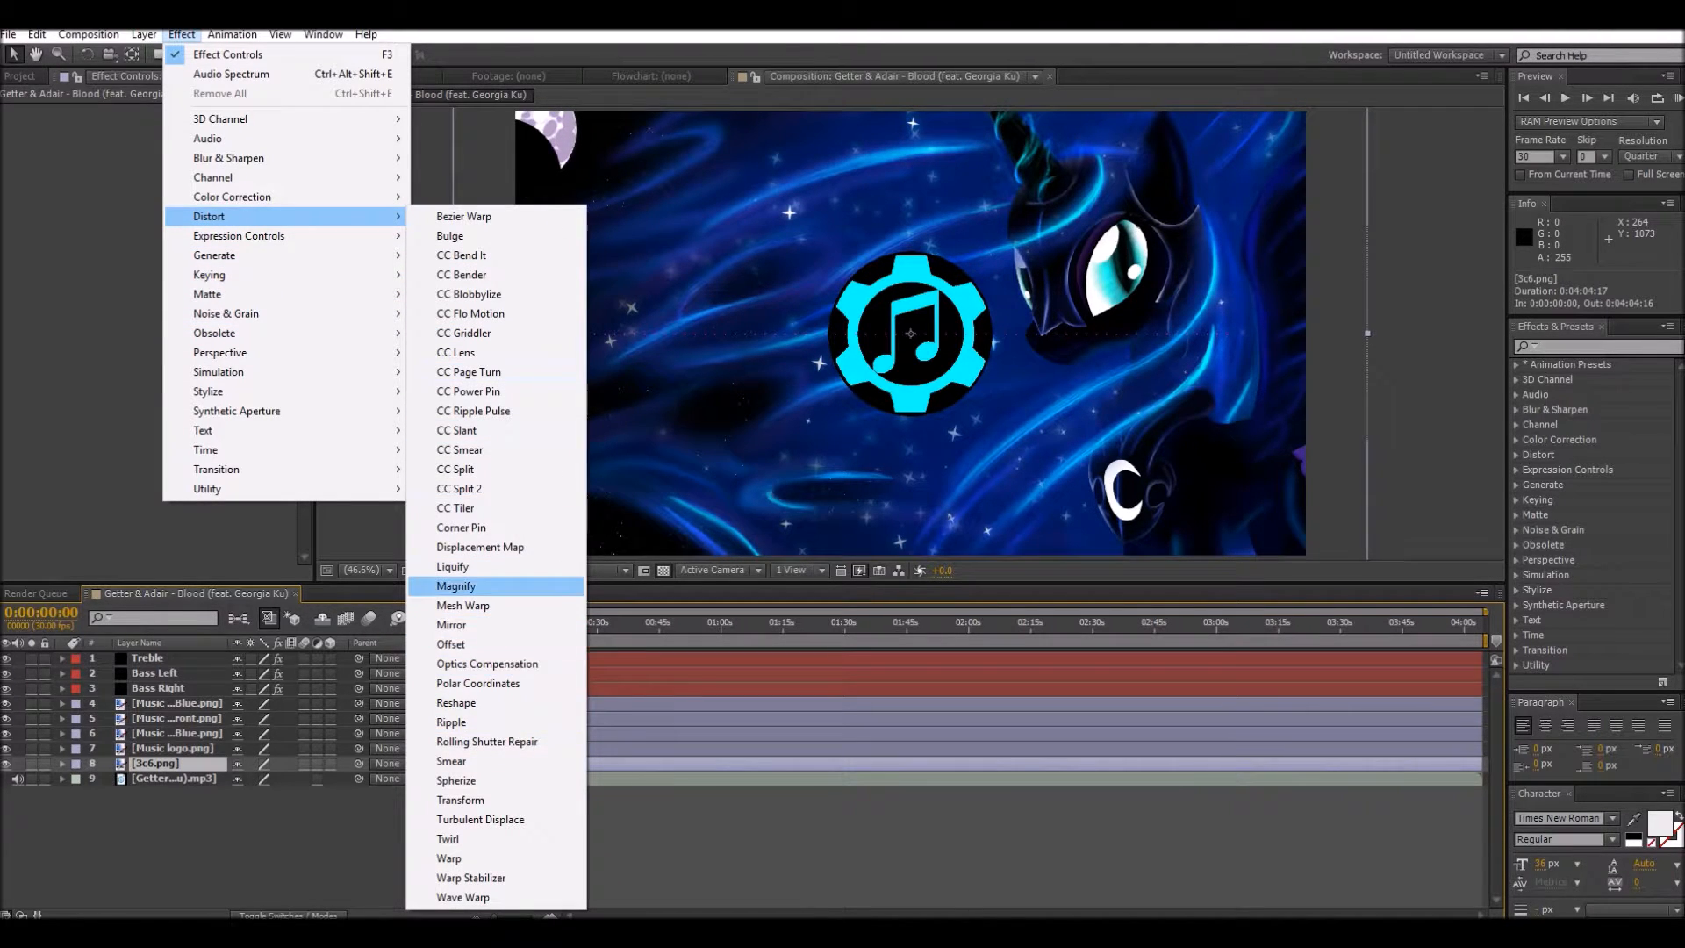
pyautogui.click(462, 586)
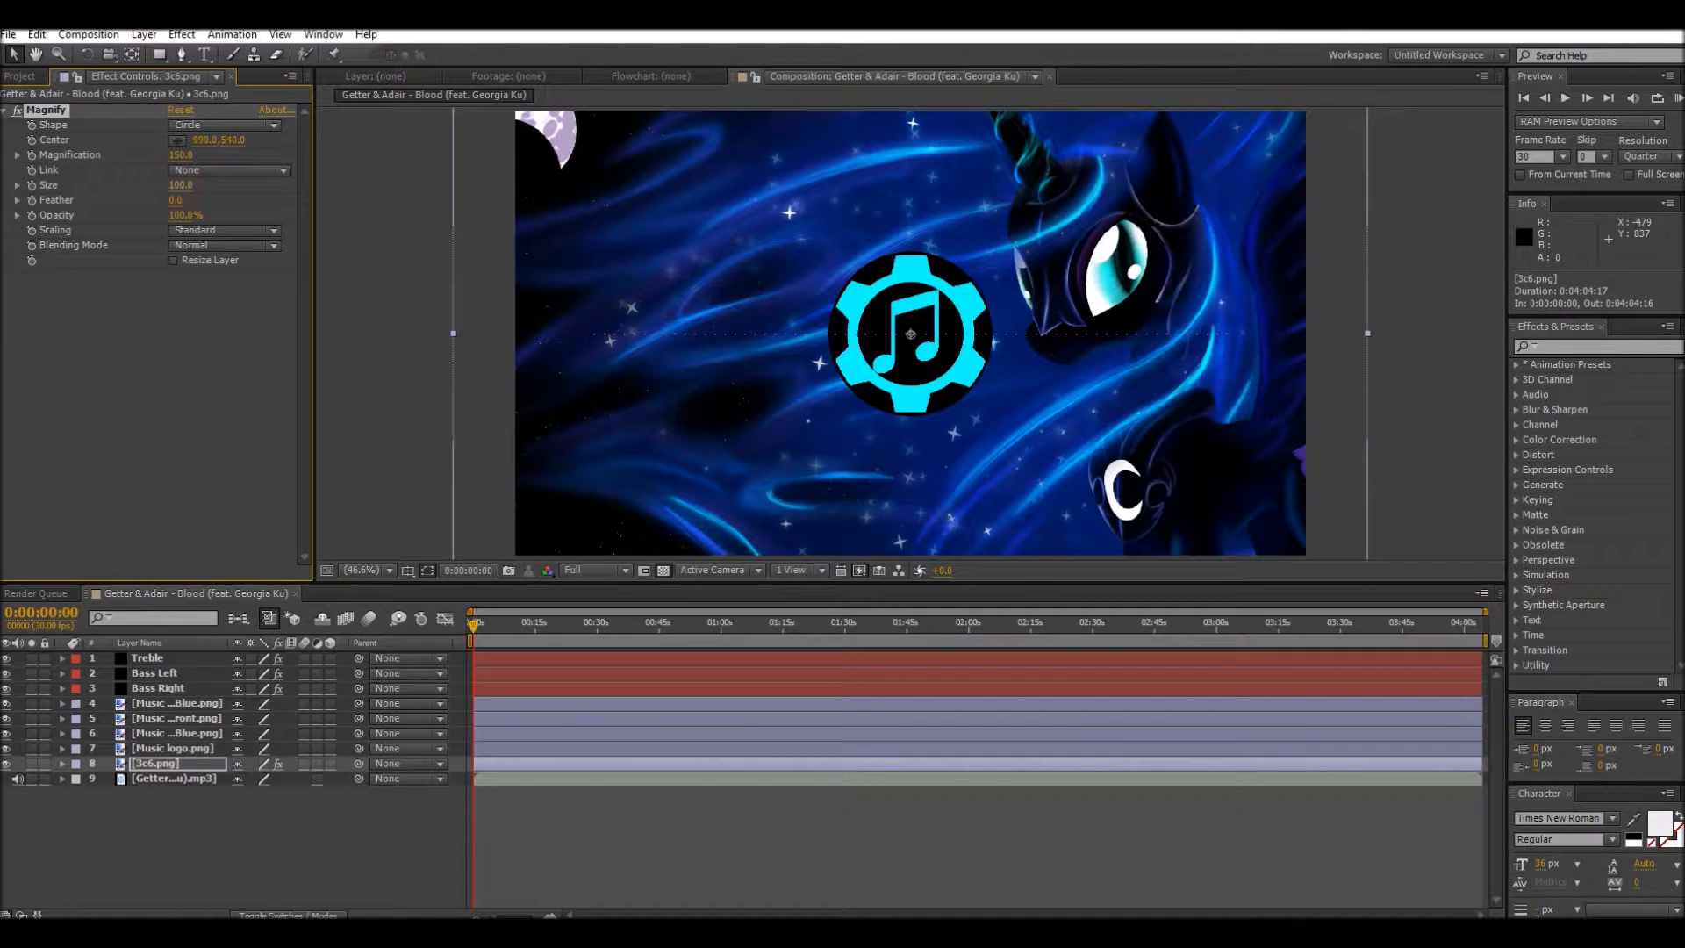
# Step: Set the background's Magnify effect to size 1136, magnification 100 and opacity 50%
pyautogui.moveTo(231, 185); pyautogui.dragTo(1058, 186)
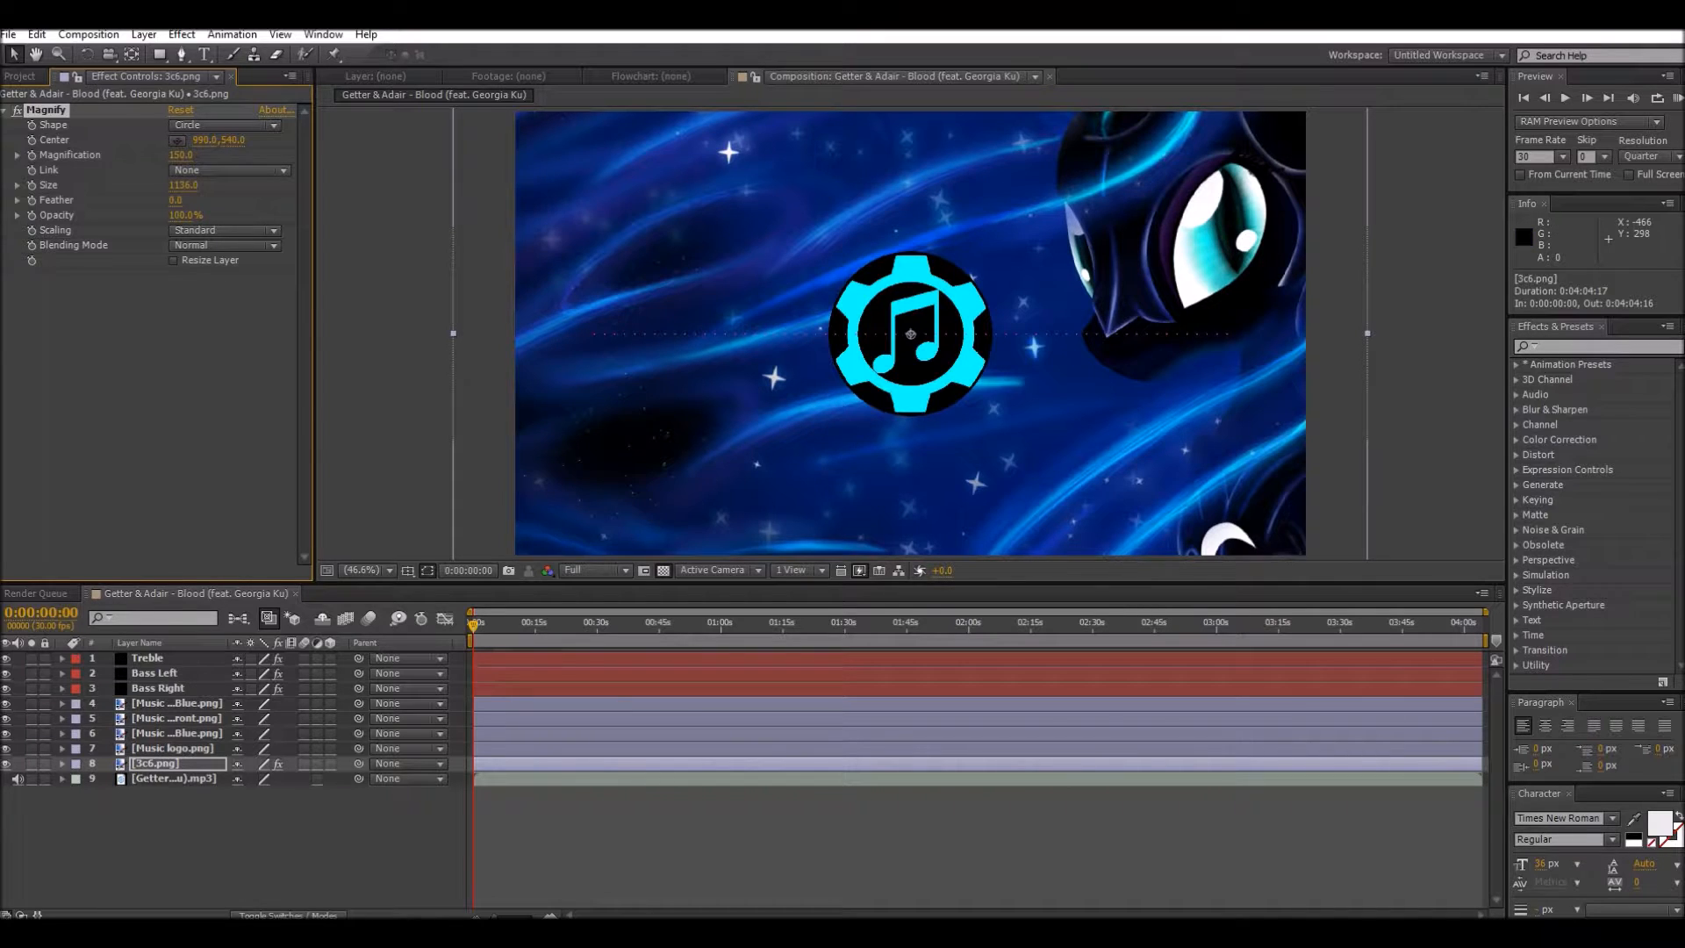
pyautogui.moveTo(181, 155); pyautogui.dragTo(172, 155)
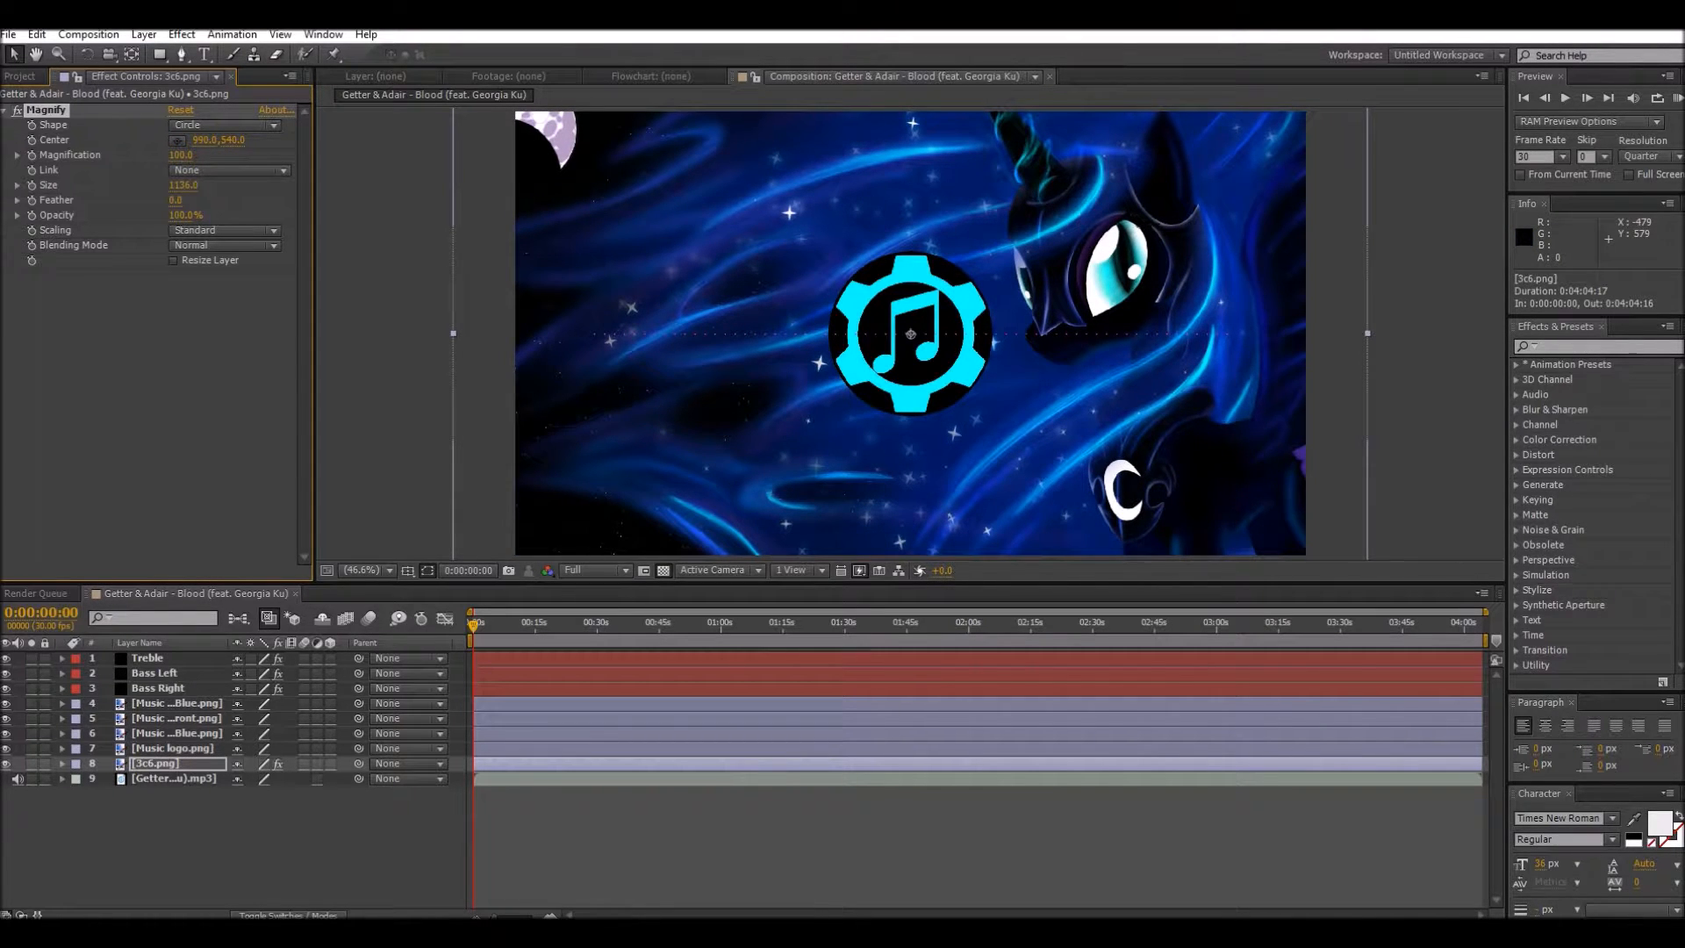
pyautogui.moveTo(185, 215); pyautogui.dragTo(160, 215)
pyautogui.moveTo(180, 156)
pyautogui.mouseDown()
pyautogui.moveTo(211, 155)
pyautogui.moveTo(175, 156)
pyautogui.mouseUp()
# Step: Hide the Treble, Bass Left and Bass Right layers
pyautogui.click(154, 778)
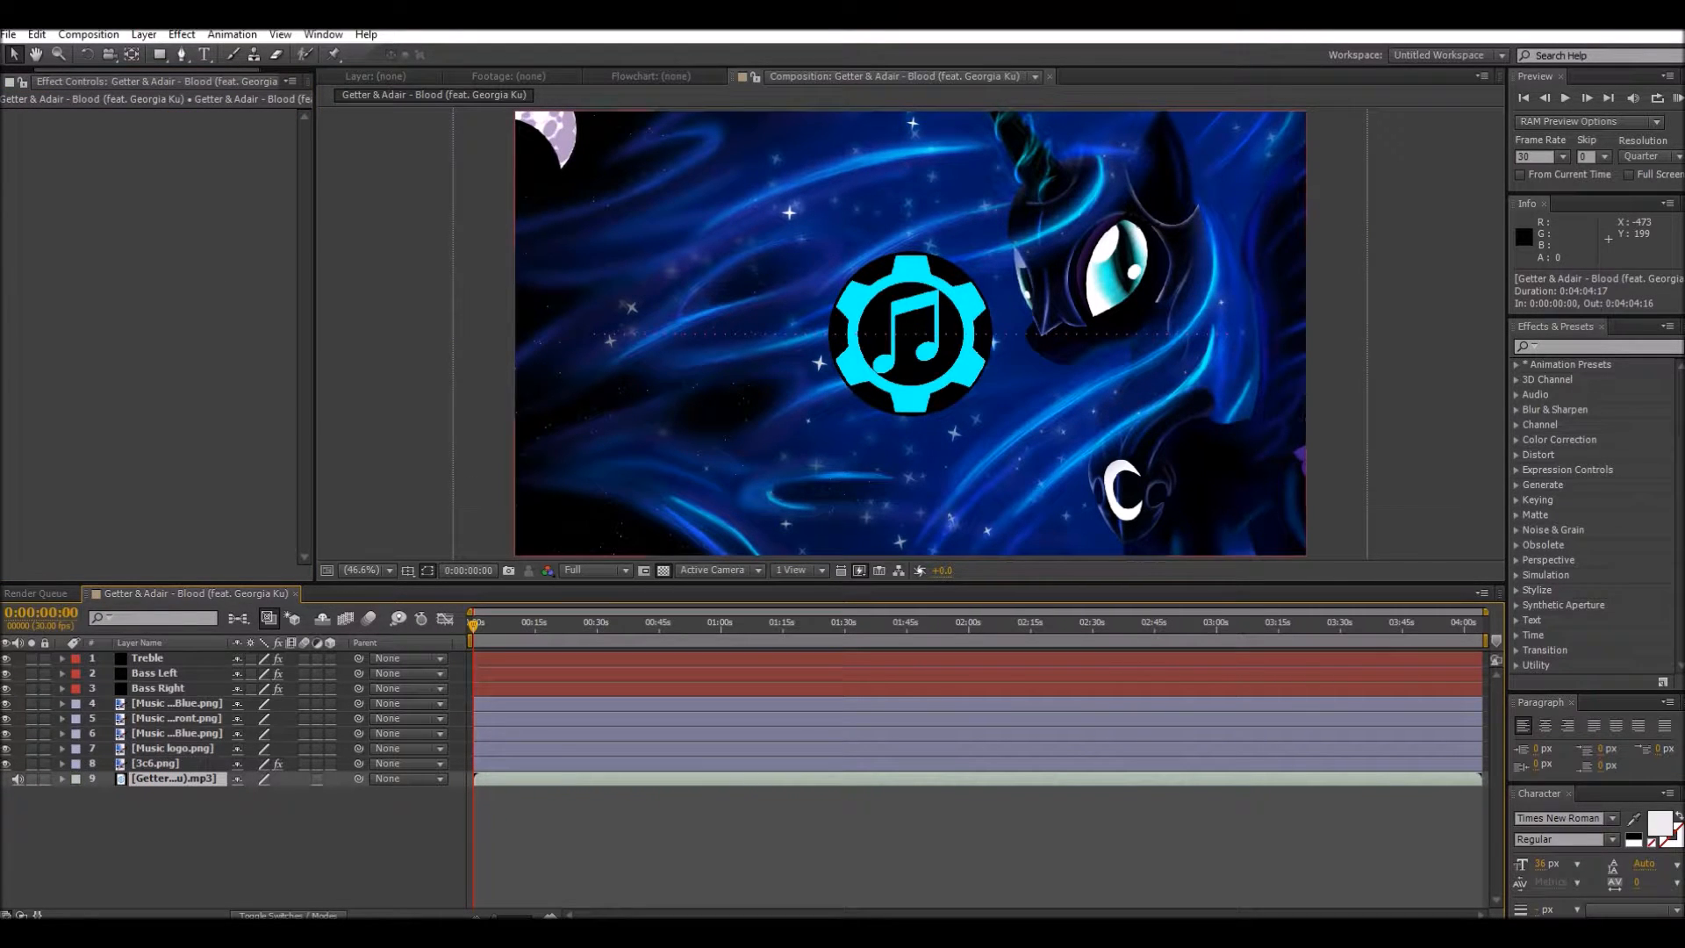
pyautogui.click(7, 658)
pyautogui.click(6, 688)
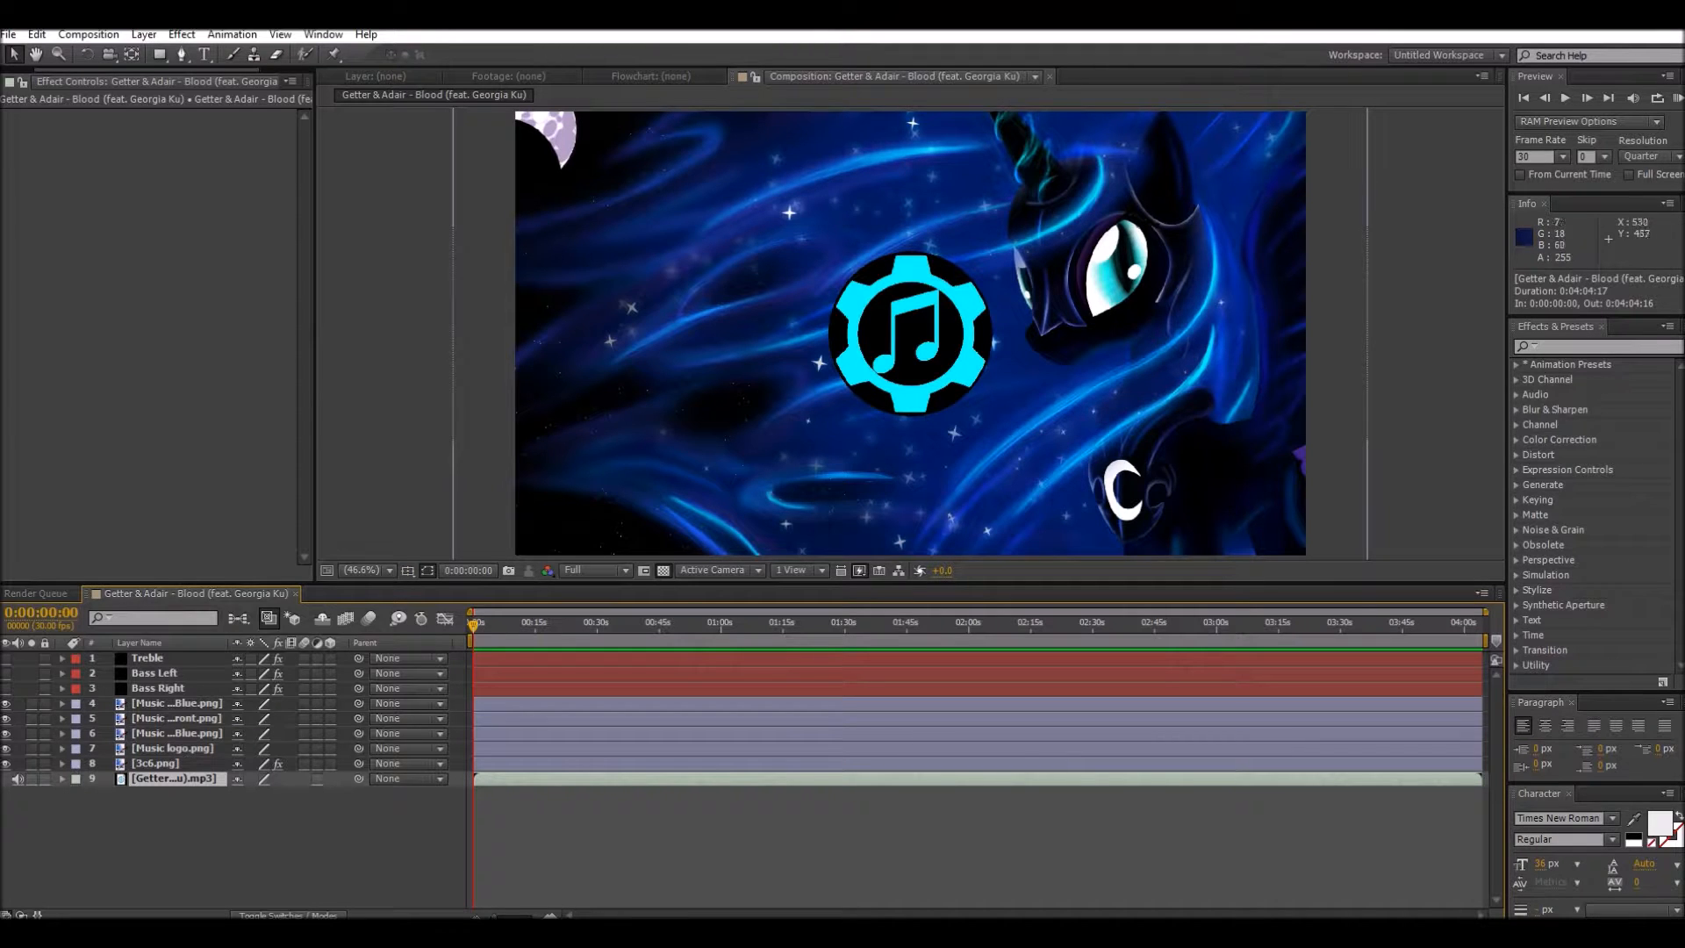
# Step: Convert the mp3 layer's audio to keyframes with the Keyframe Assistant
pyautogui.rightClick(144, 779)
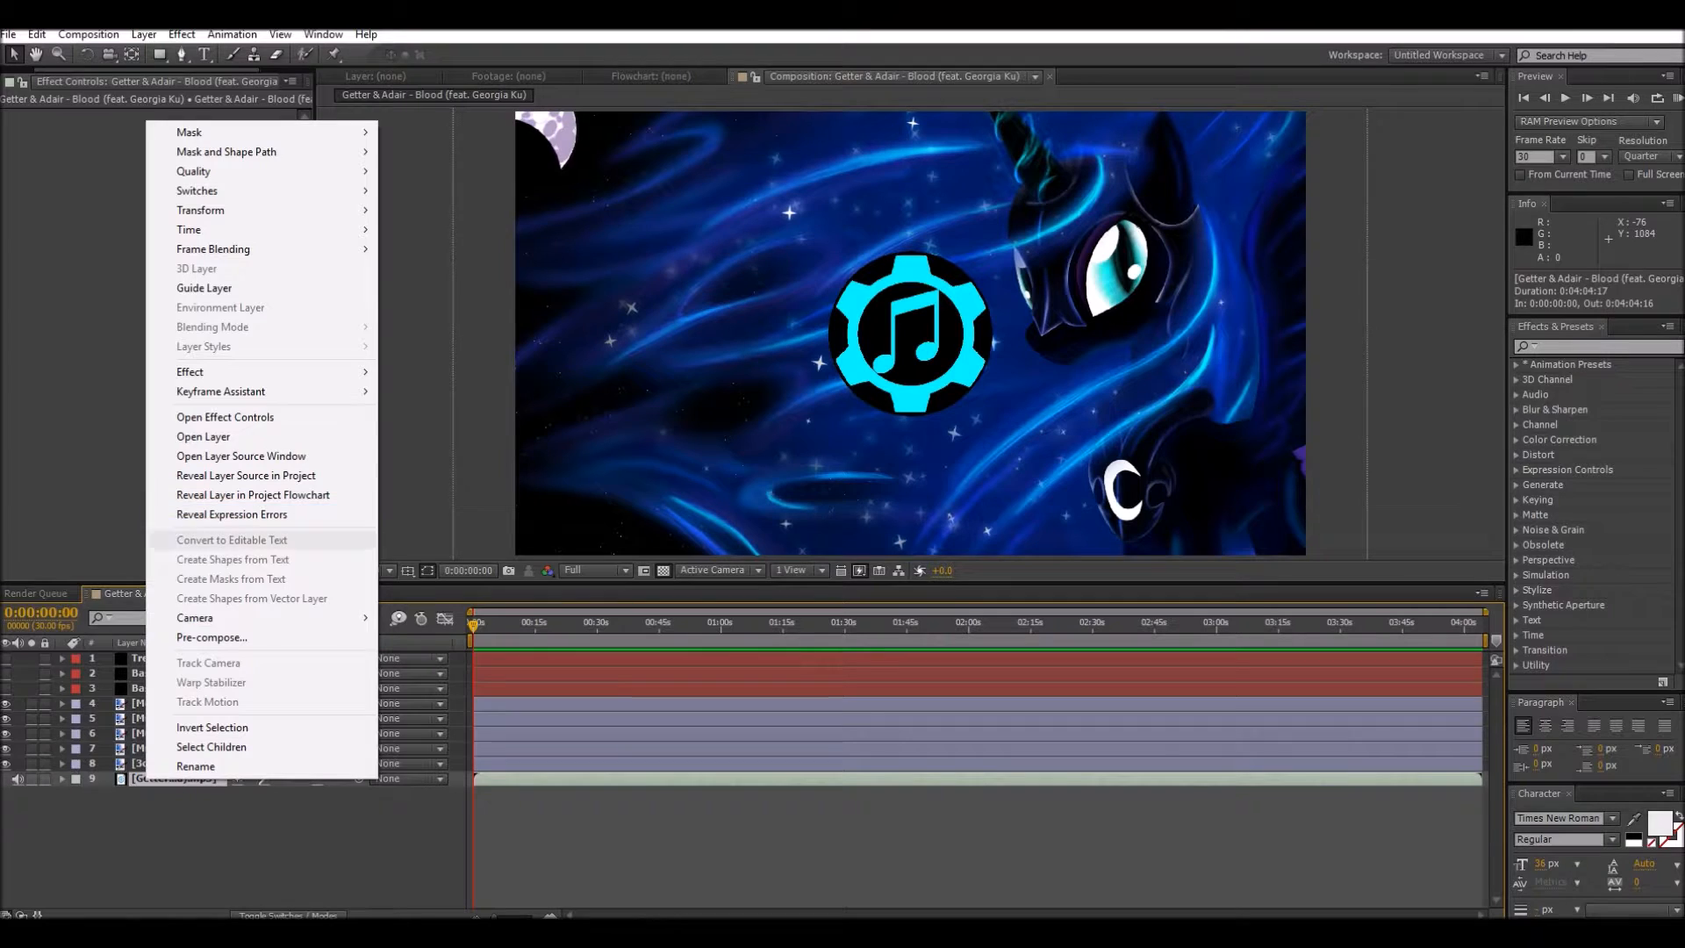
pyautogui.moveTo(263, 391)
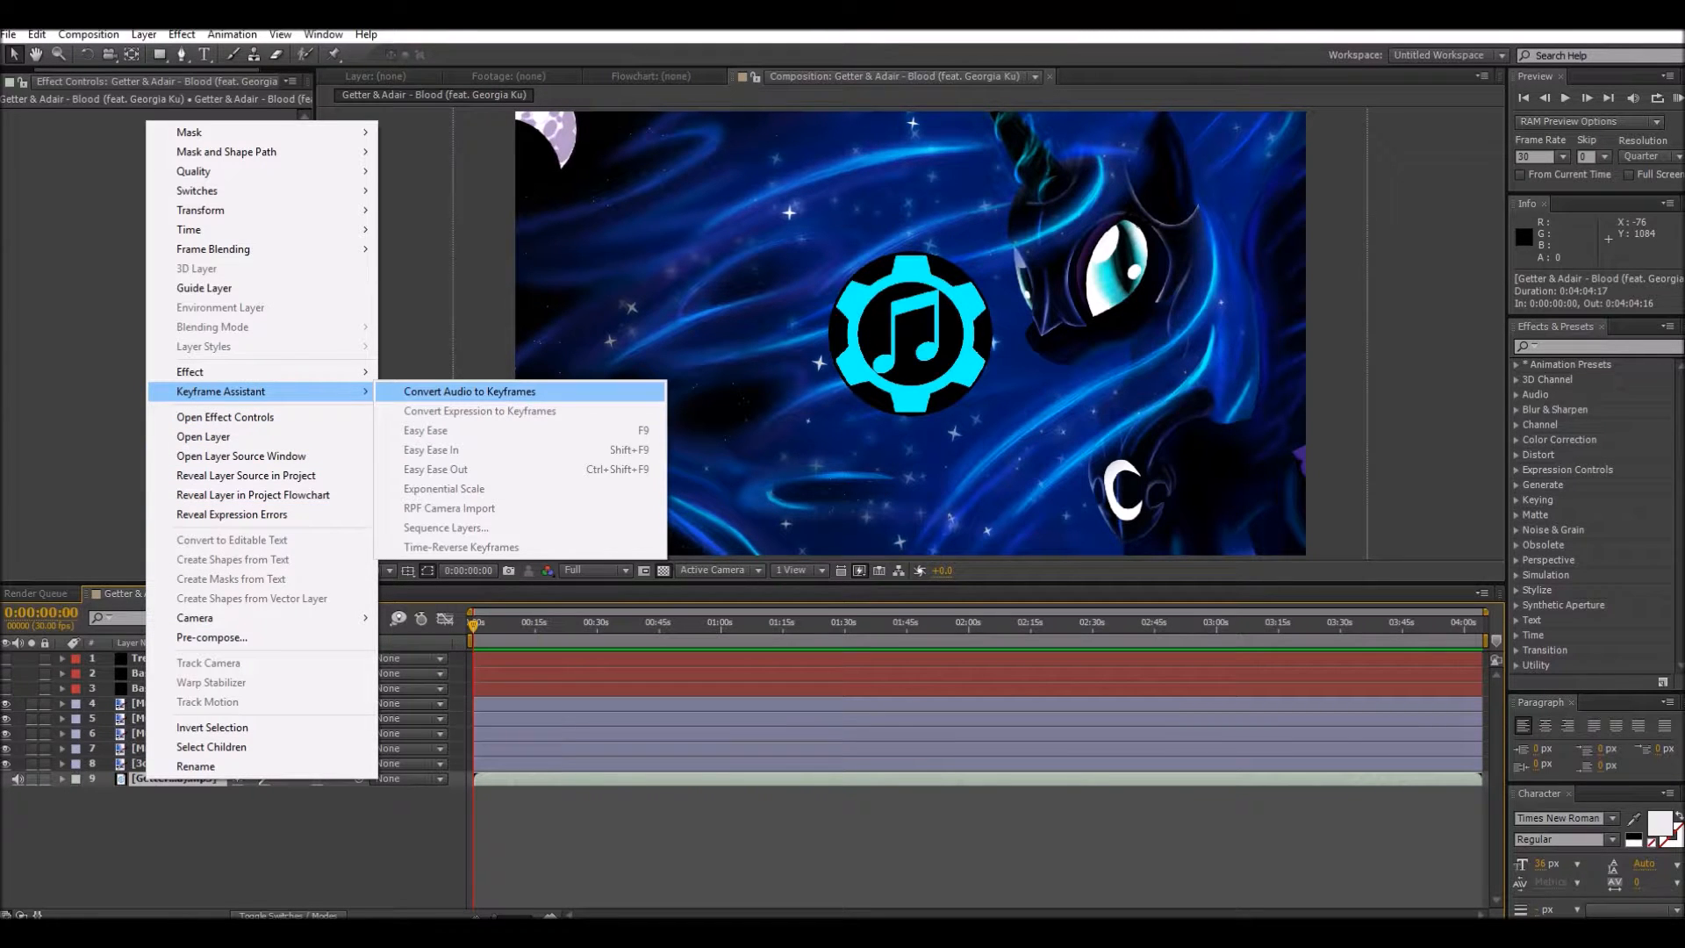
pyautogui.click(469, 391)
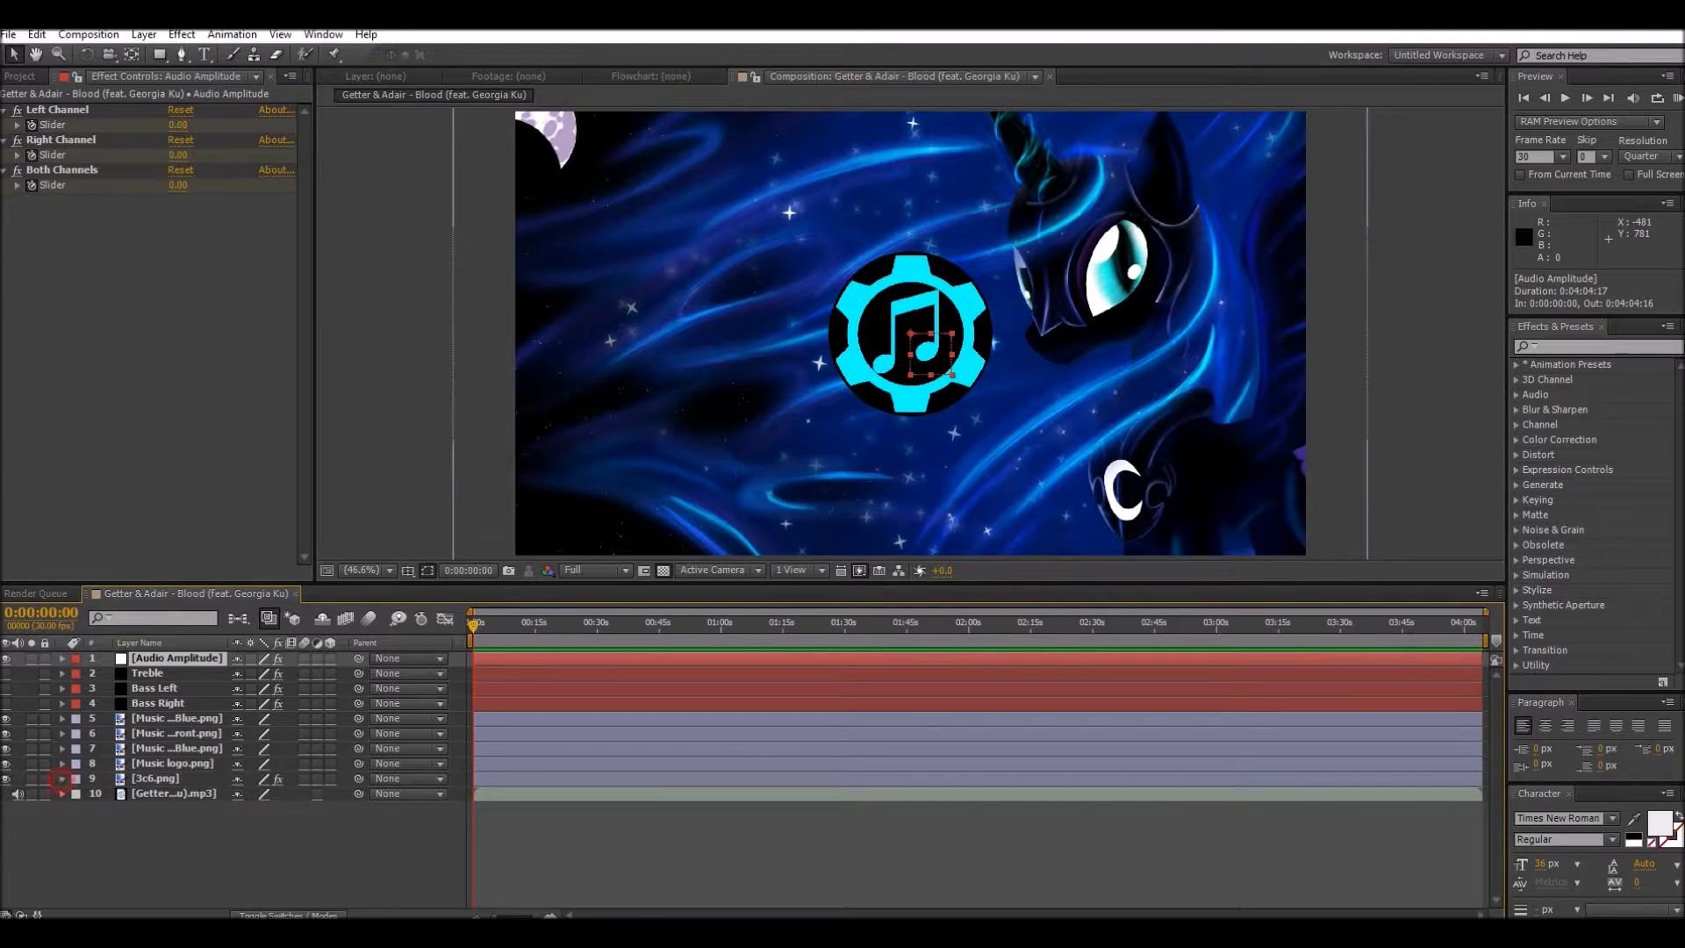
# Step: Add an expression to the Magnification property of the 3c6.png layer's Magnify effect and enter 100+ as its beginning
pyautogui.click(61, 778)
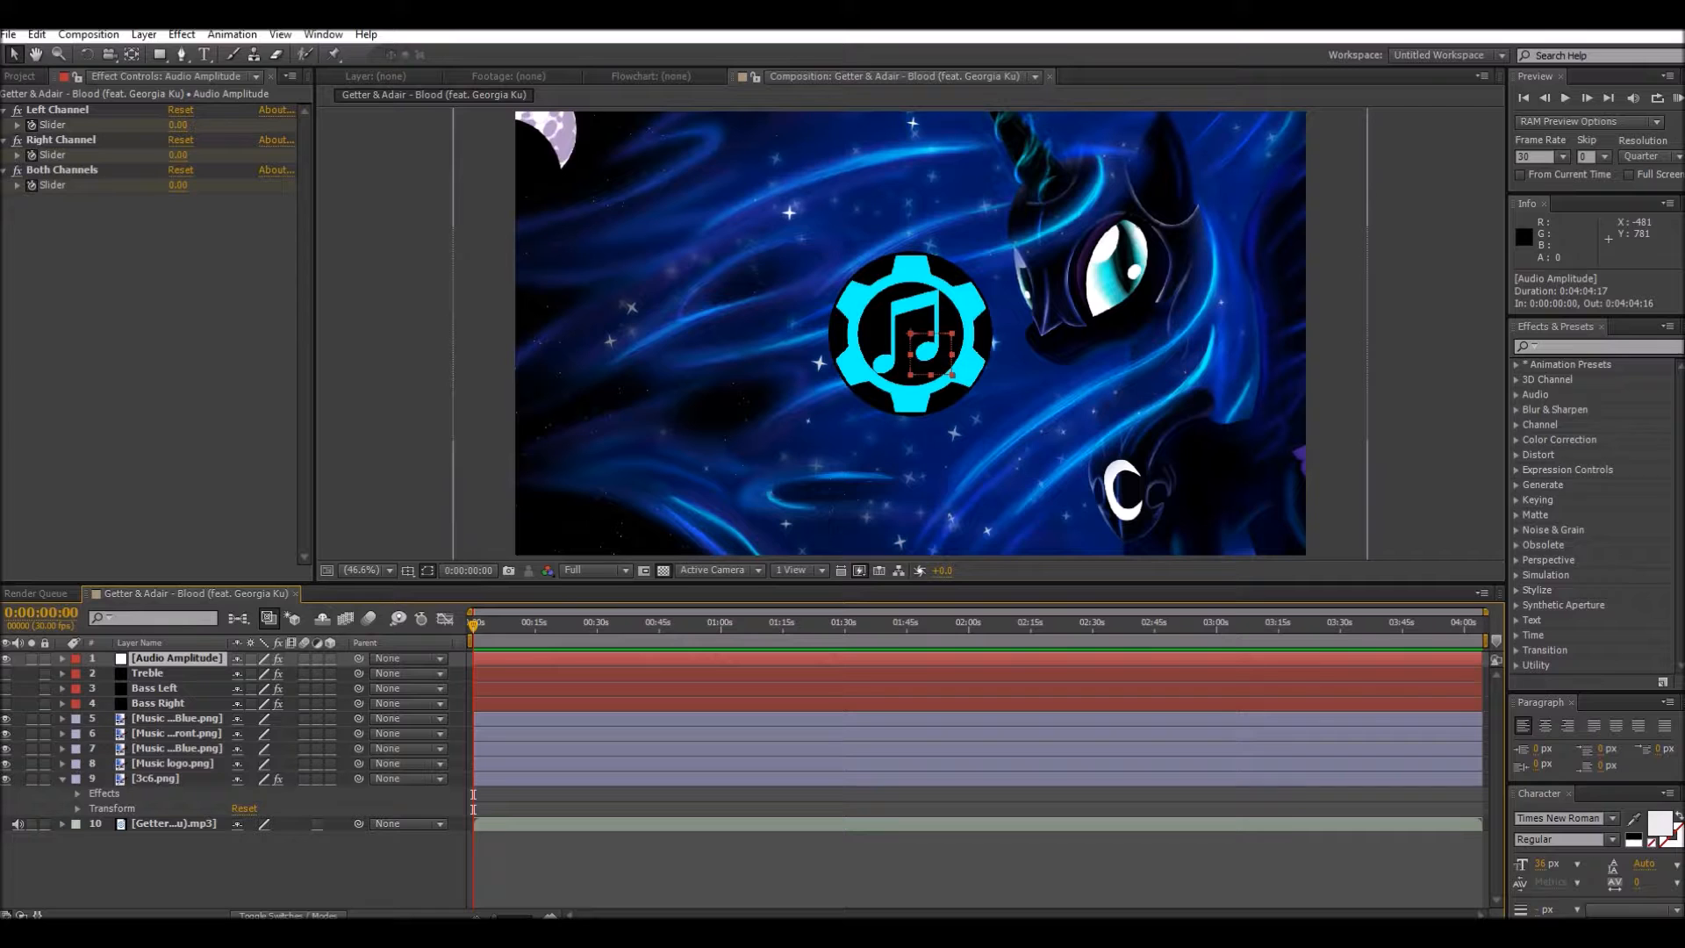
pyautogui.click(72, 795)
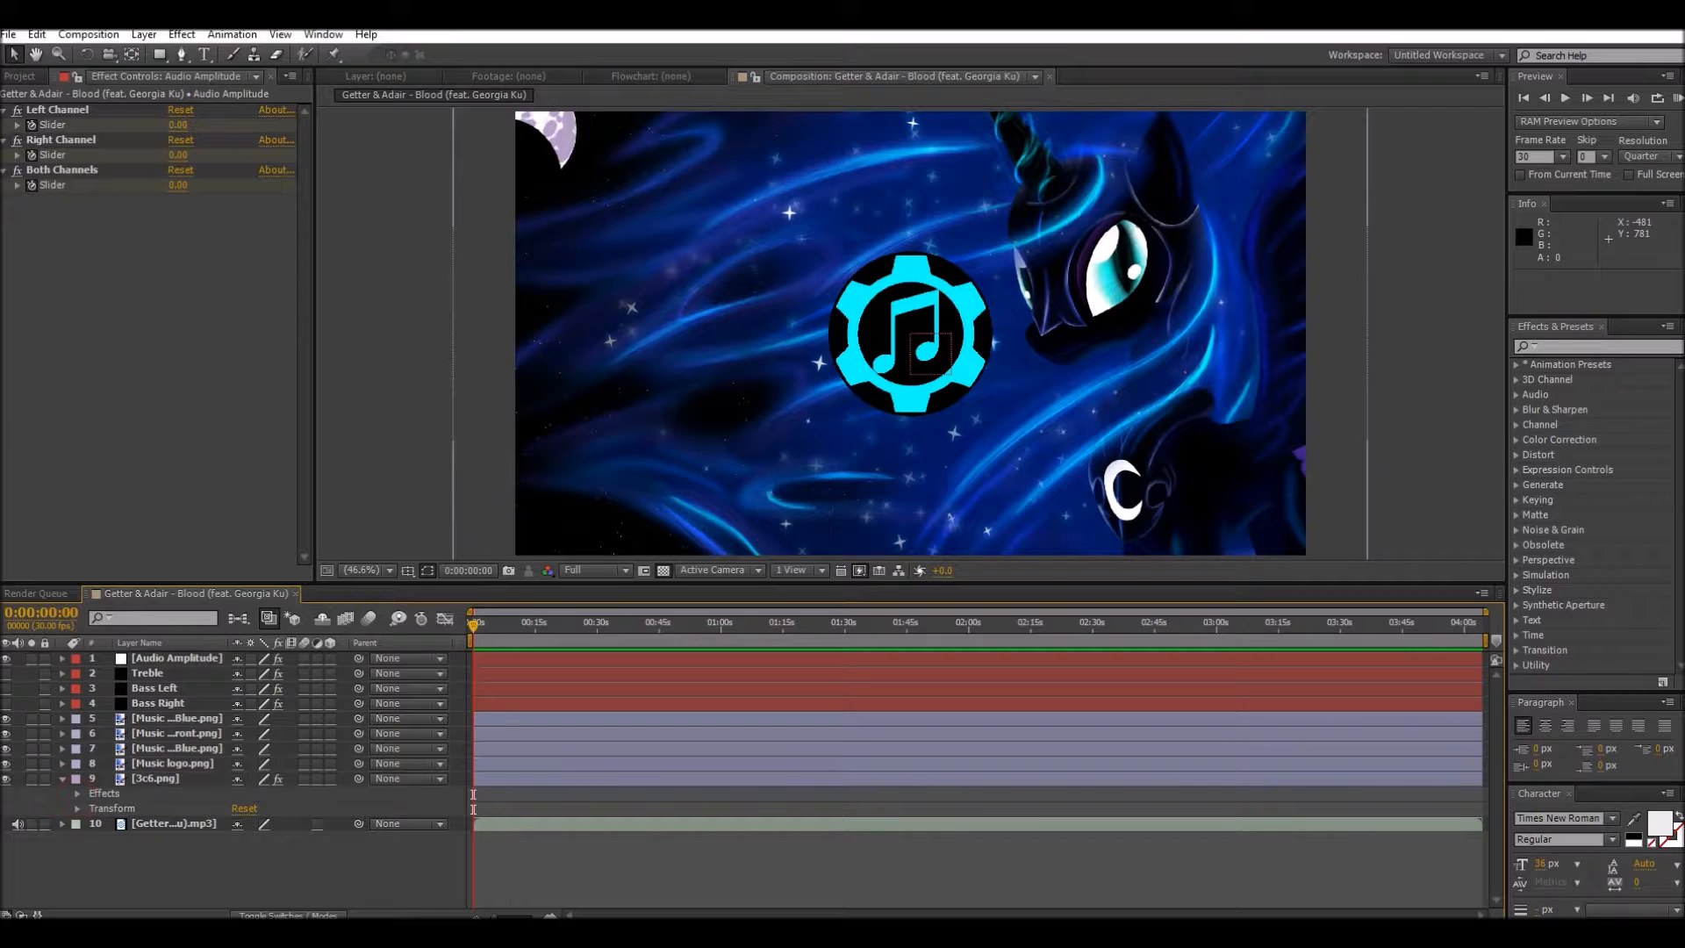
pyautogui.click(78, 793)
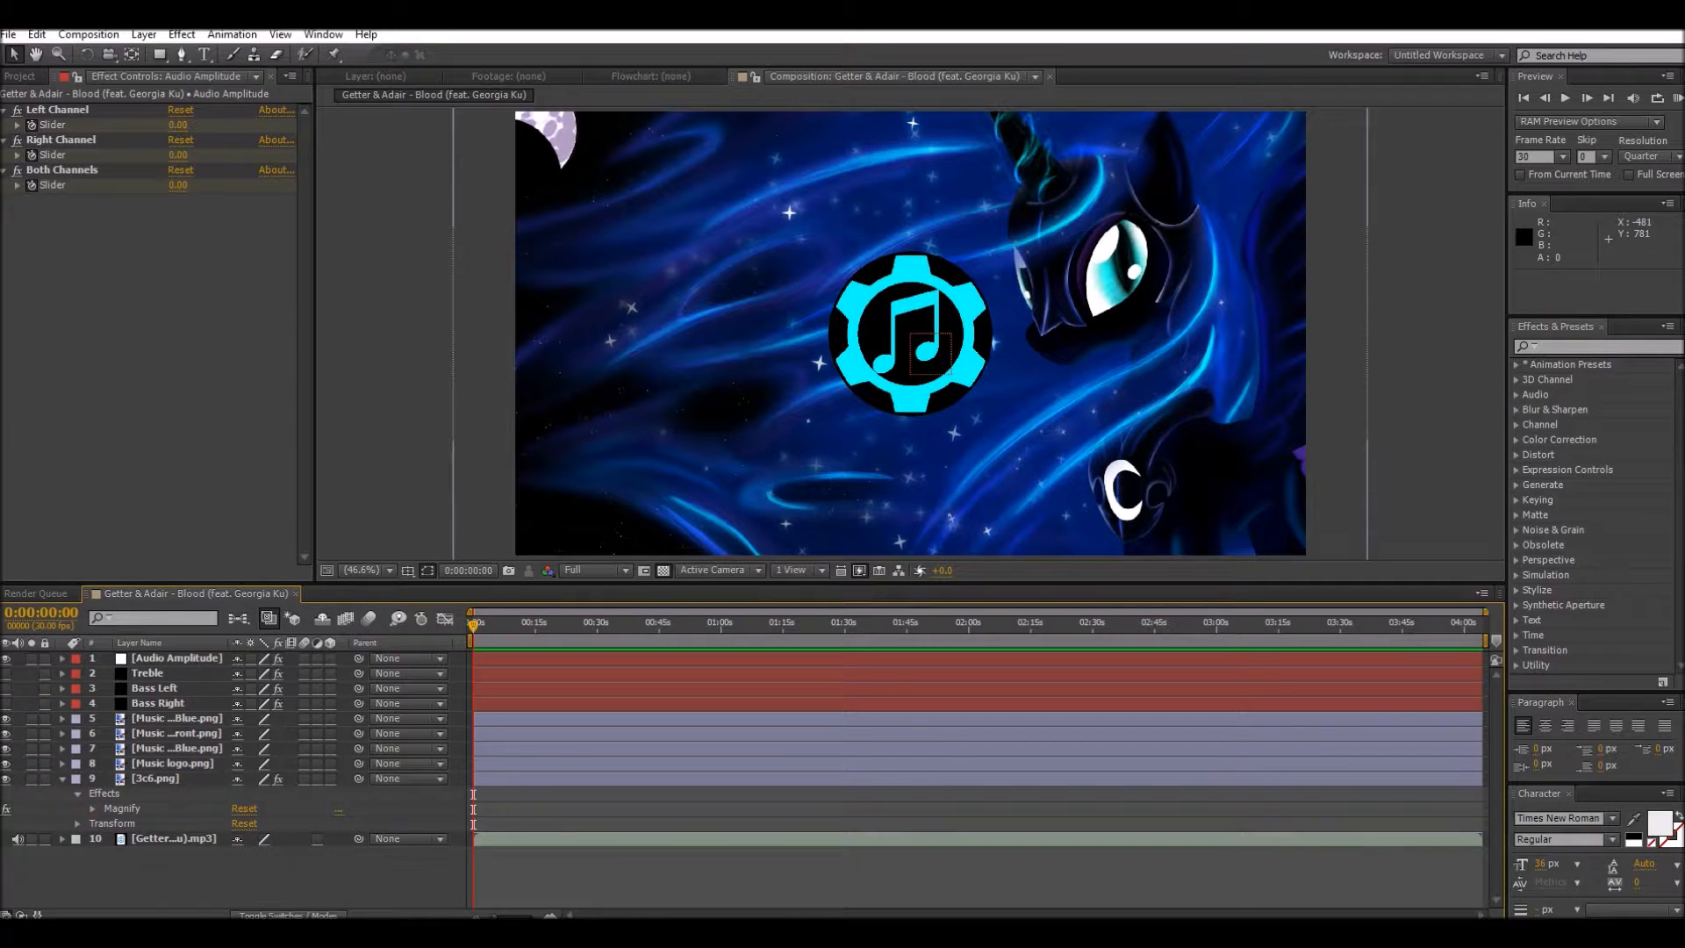
pyautogui.click(92, 808)
pyautogui.scroll(-3, 92, 808)
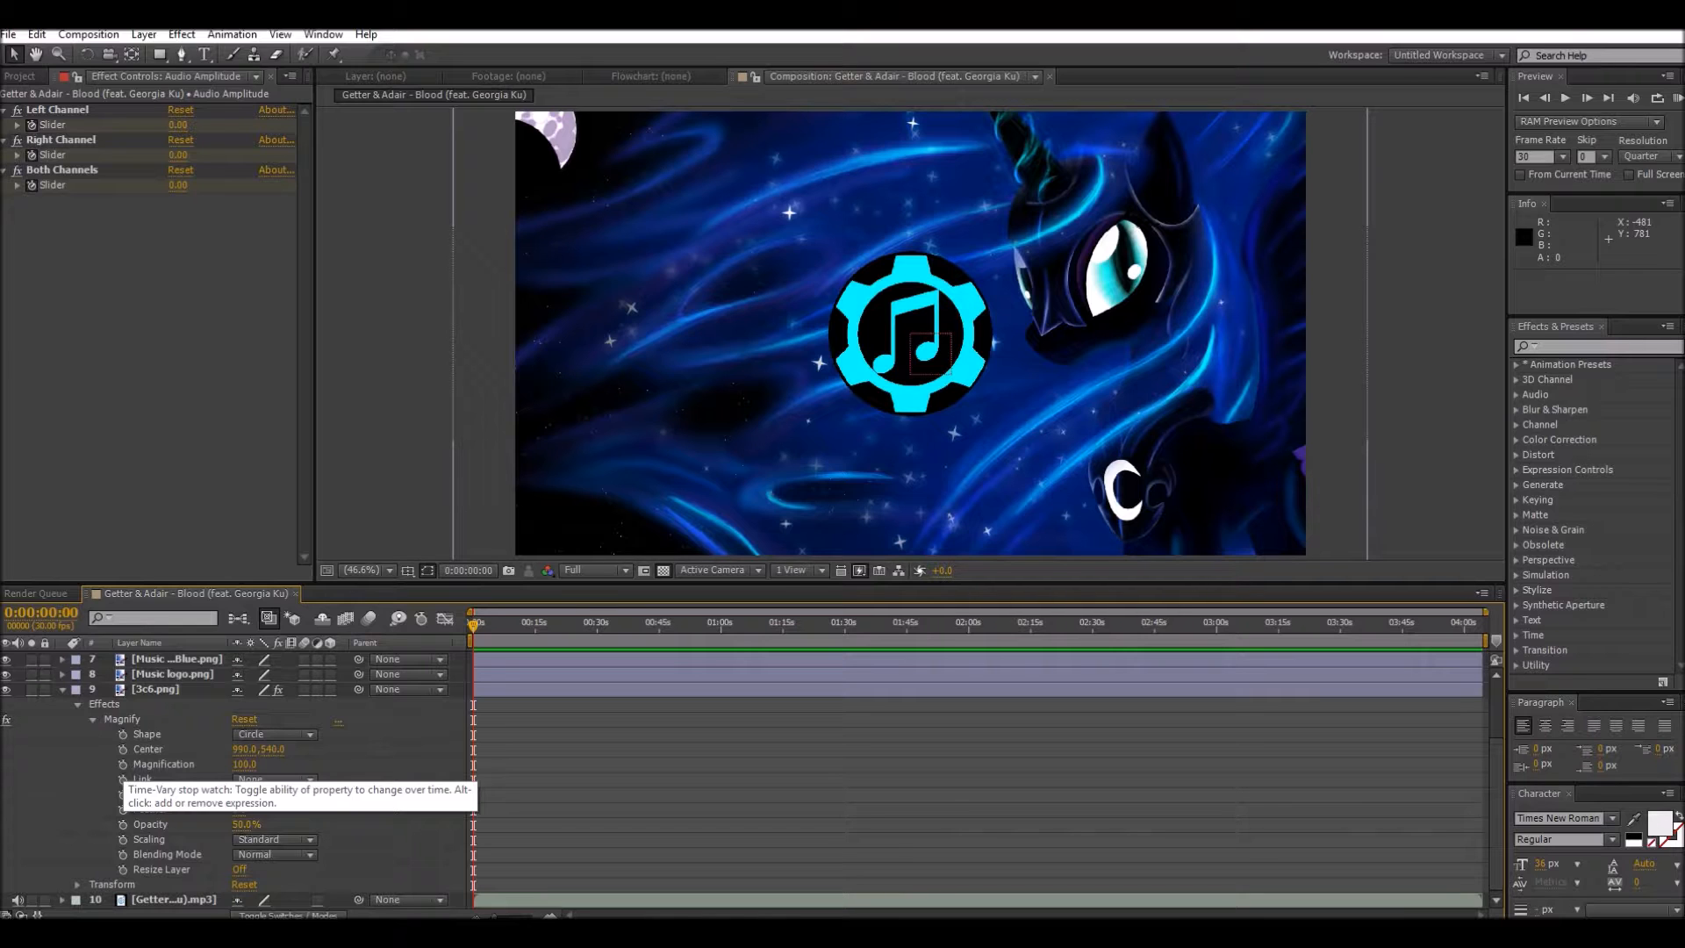
pyautogui.keyDown('alt'); pyautogui.click(123, 764); pyautogui.keyUp('alt')
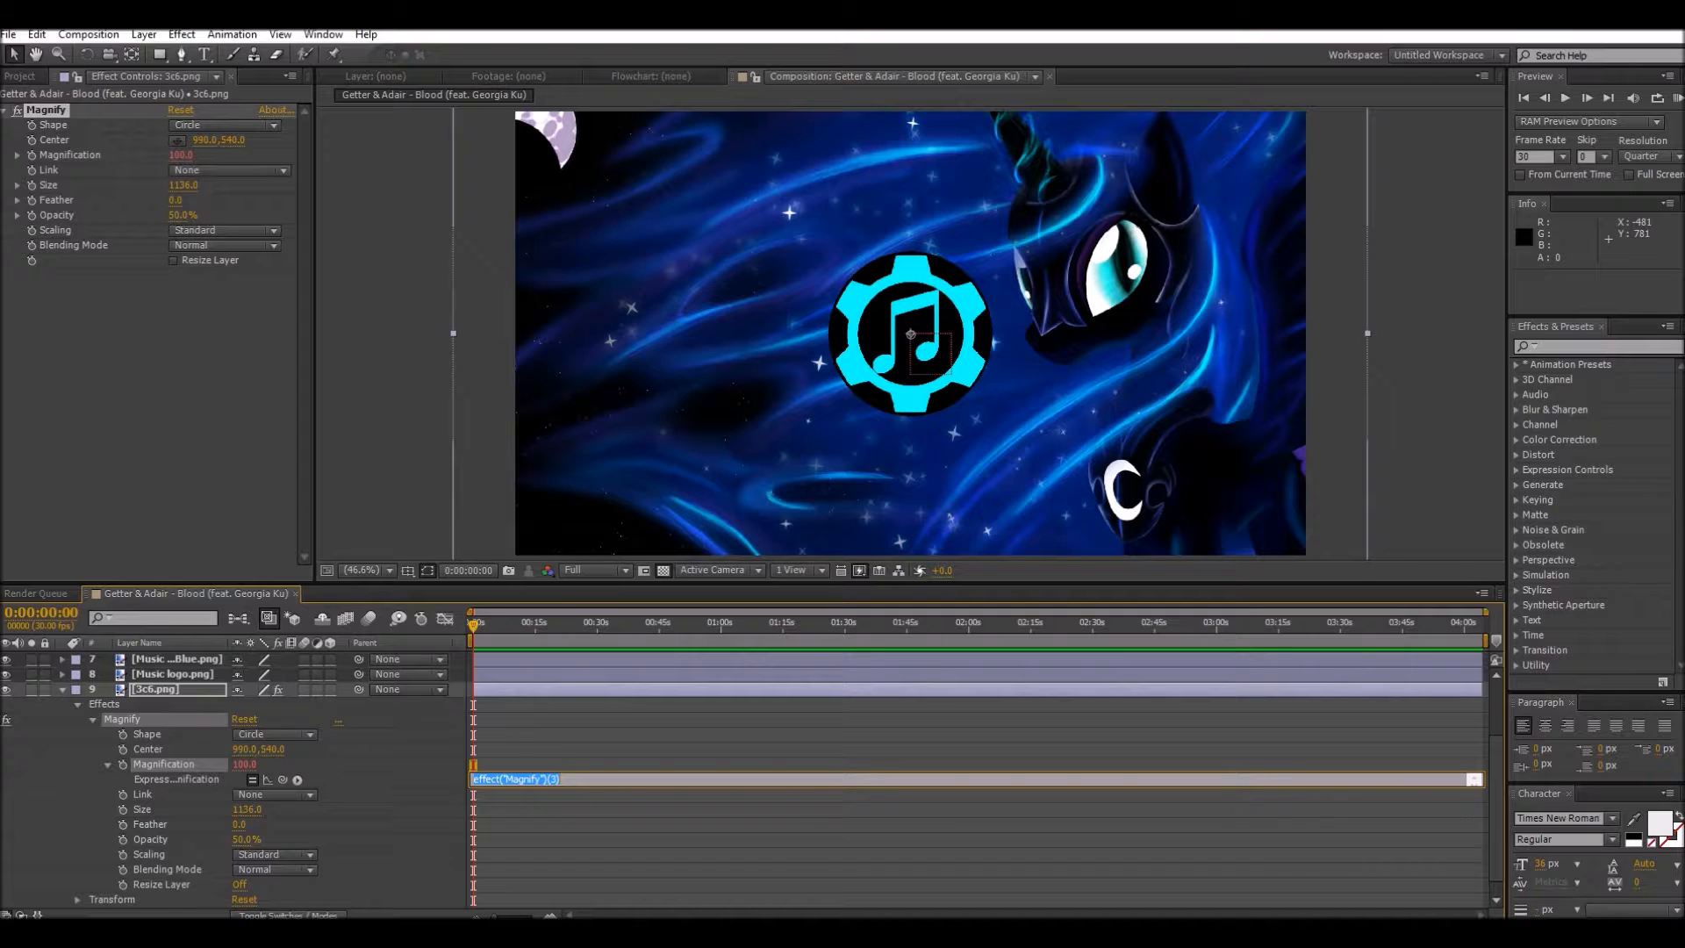
pyautogui.press('BackSpace')
pyautogui.scroll(1, 742, 779)
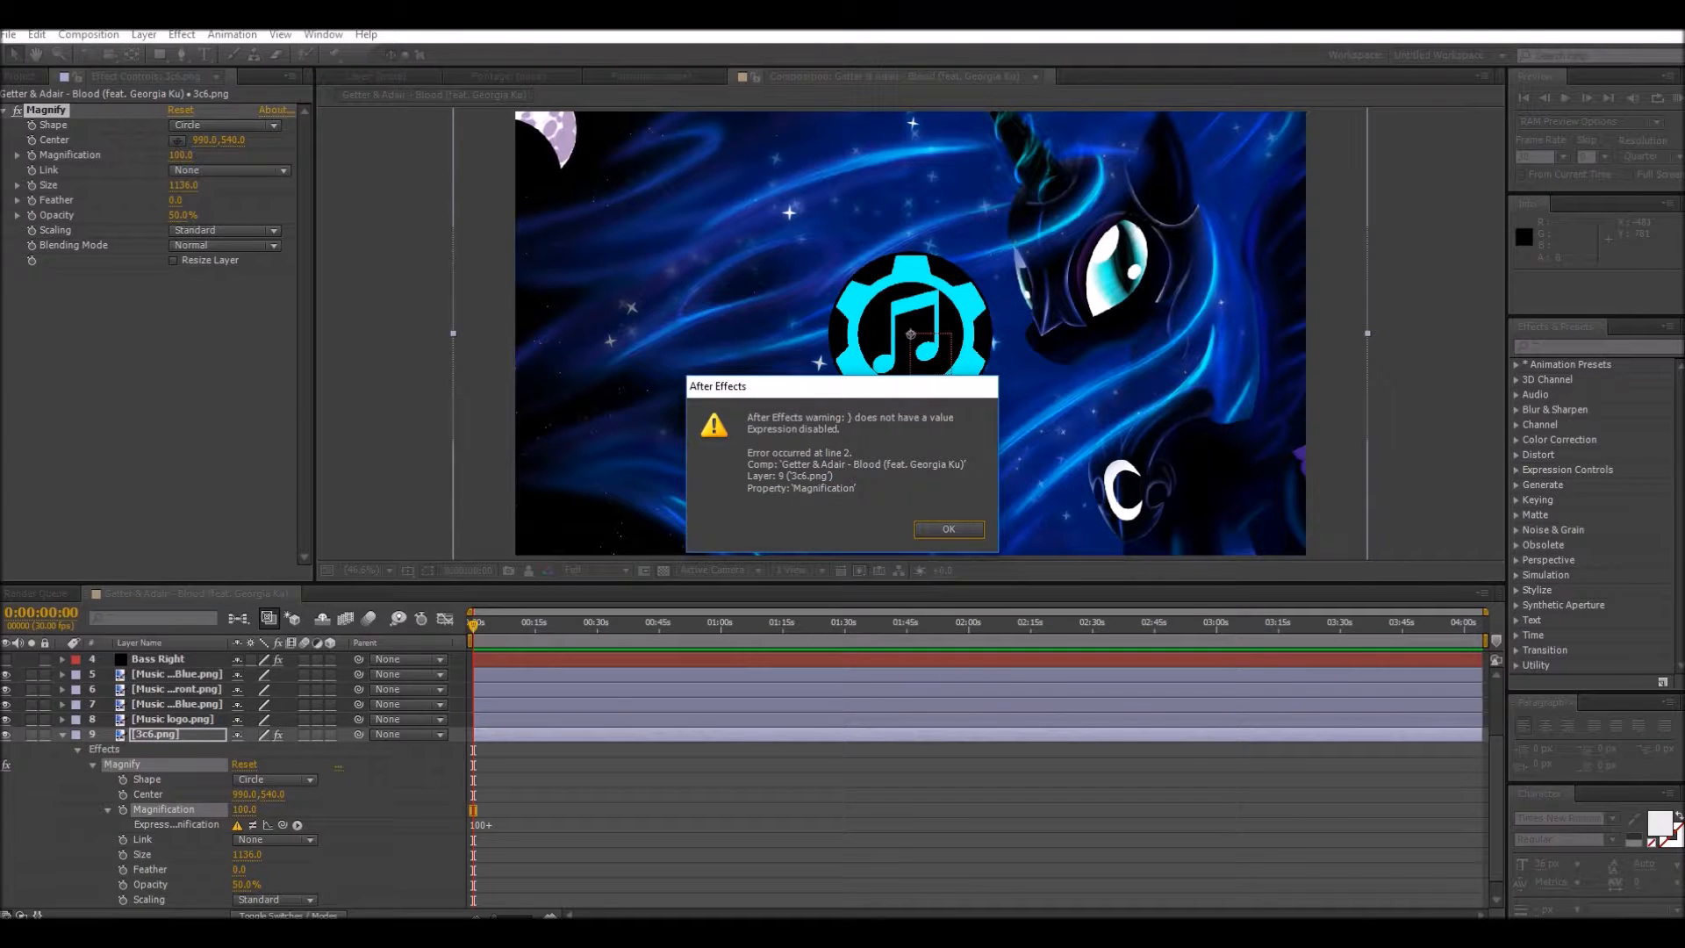
pyautogui.press('Return')
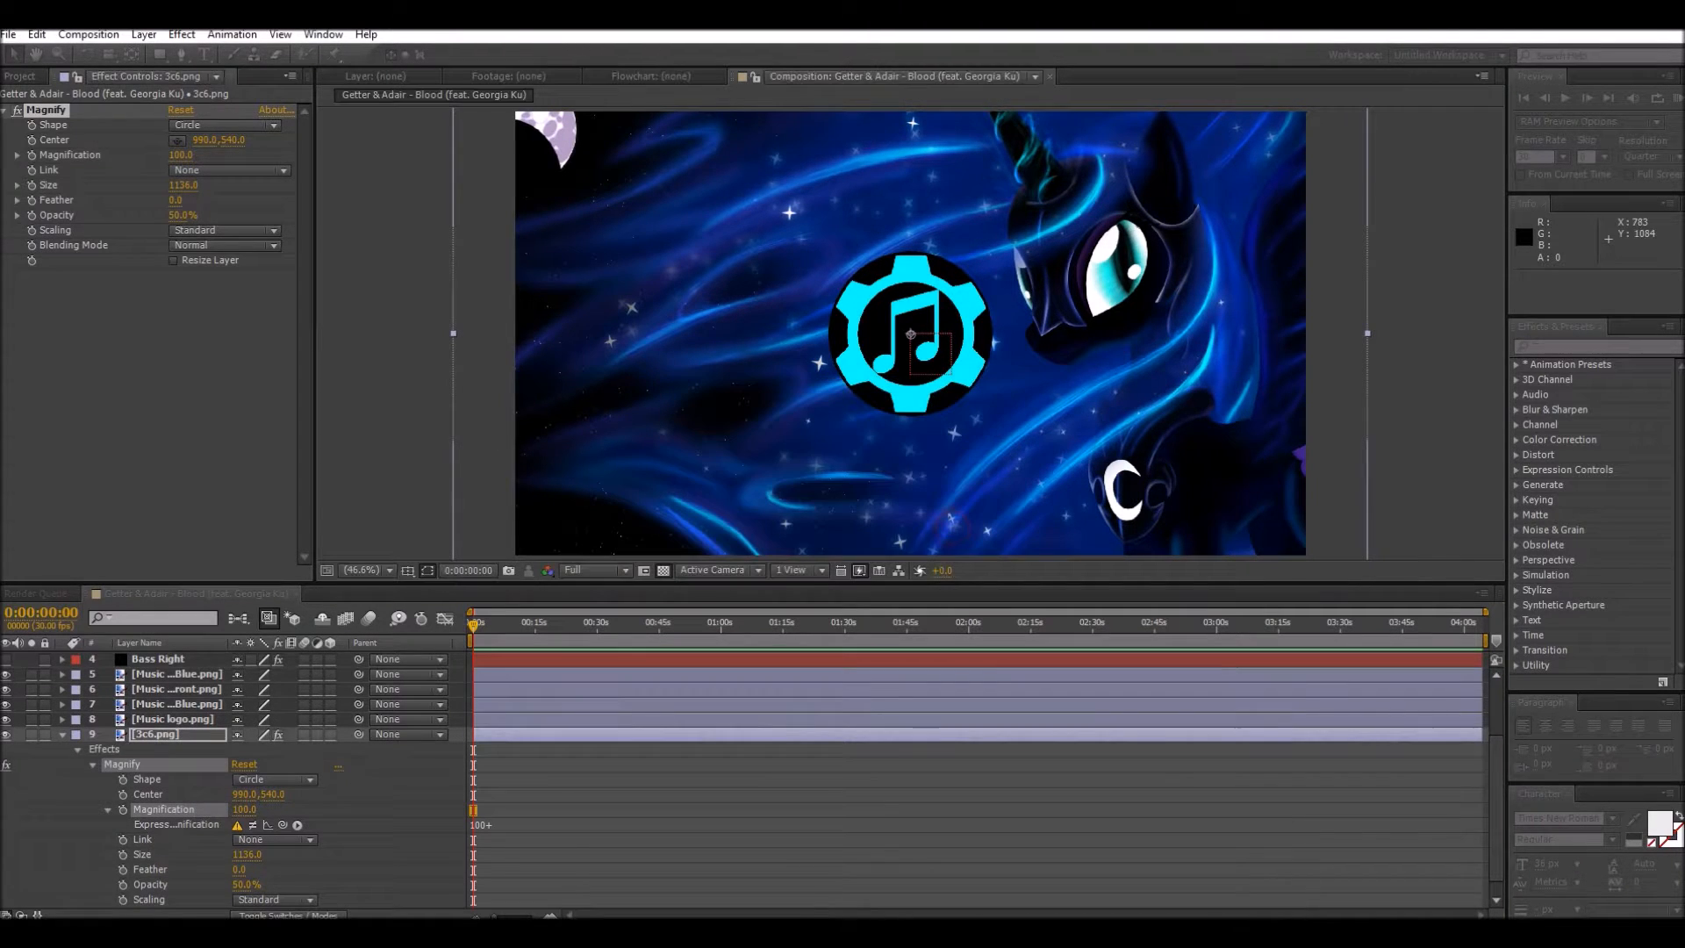
# Step: Delete the Left Channel and Right Channel effects from the Audio Amplitude layer
pyautogui.scroll(3, 742, 720)
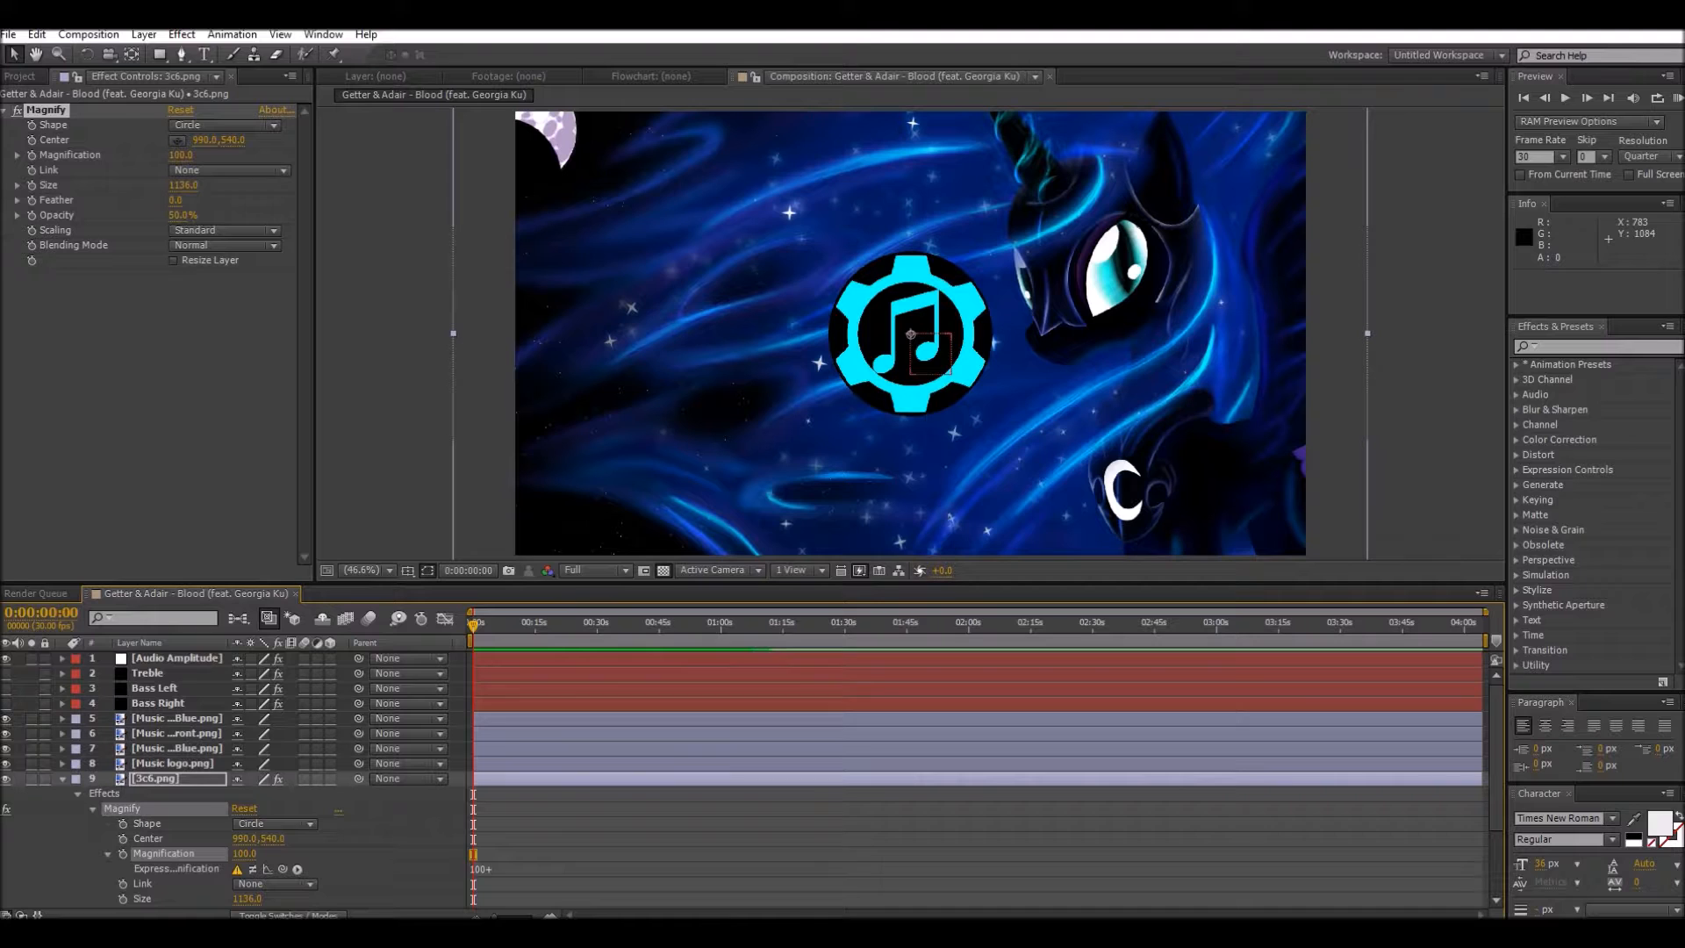
pyautogui.click(62, 658)
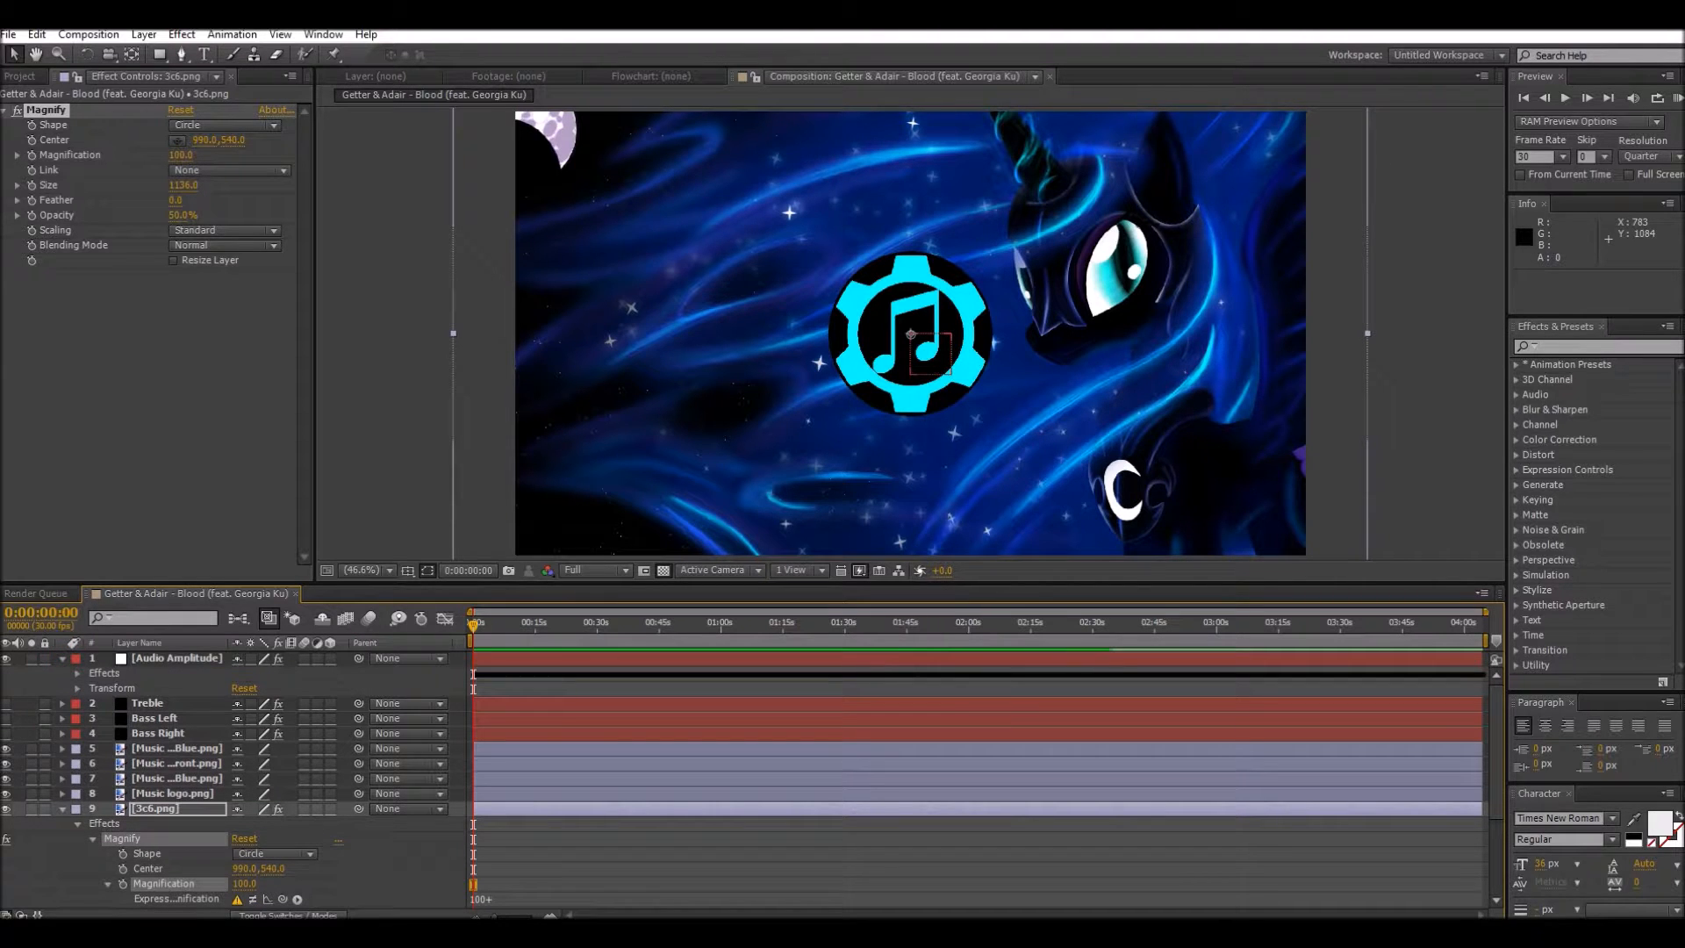
pyautogui.click(77, 673)
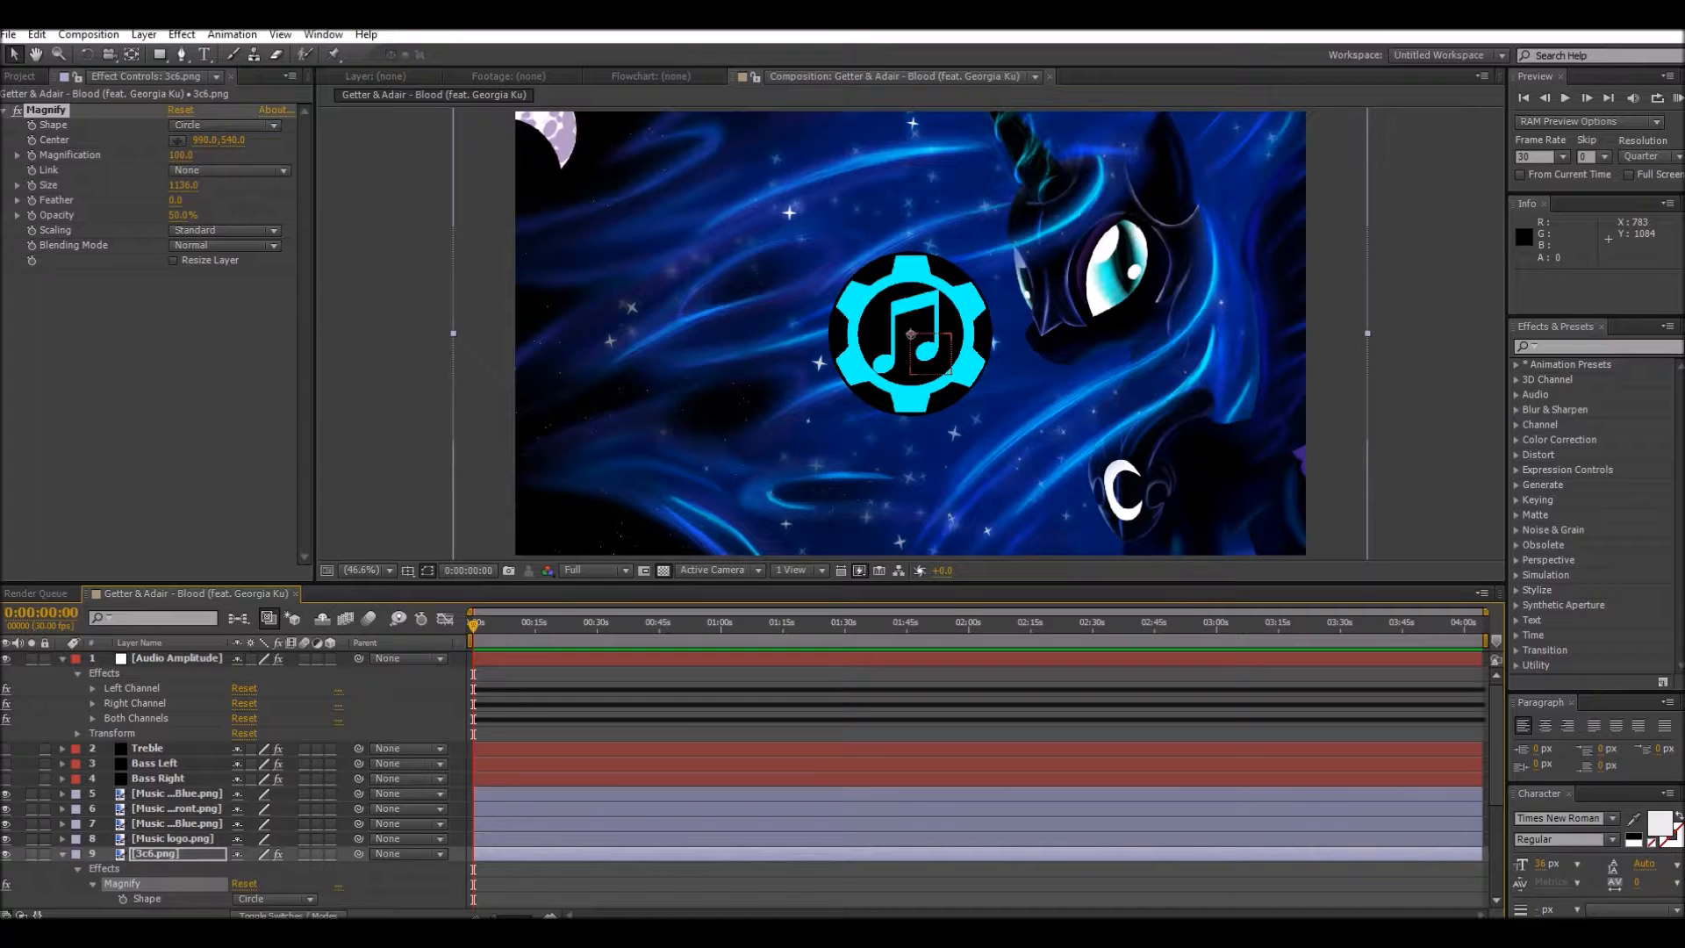
pyautogui.click(140, 688)
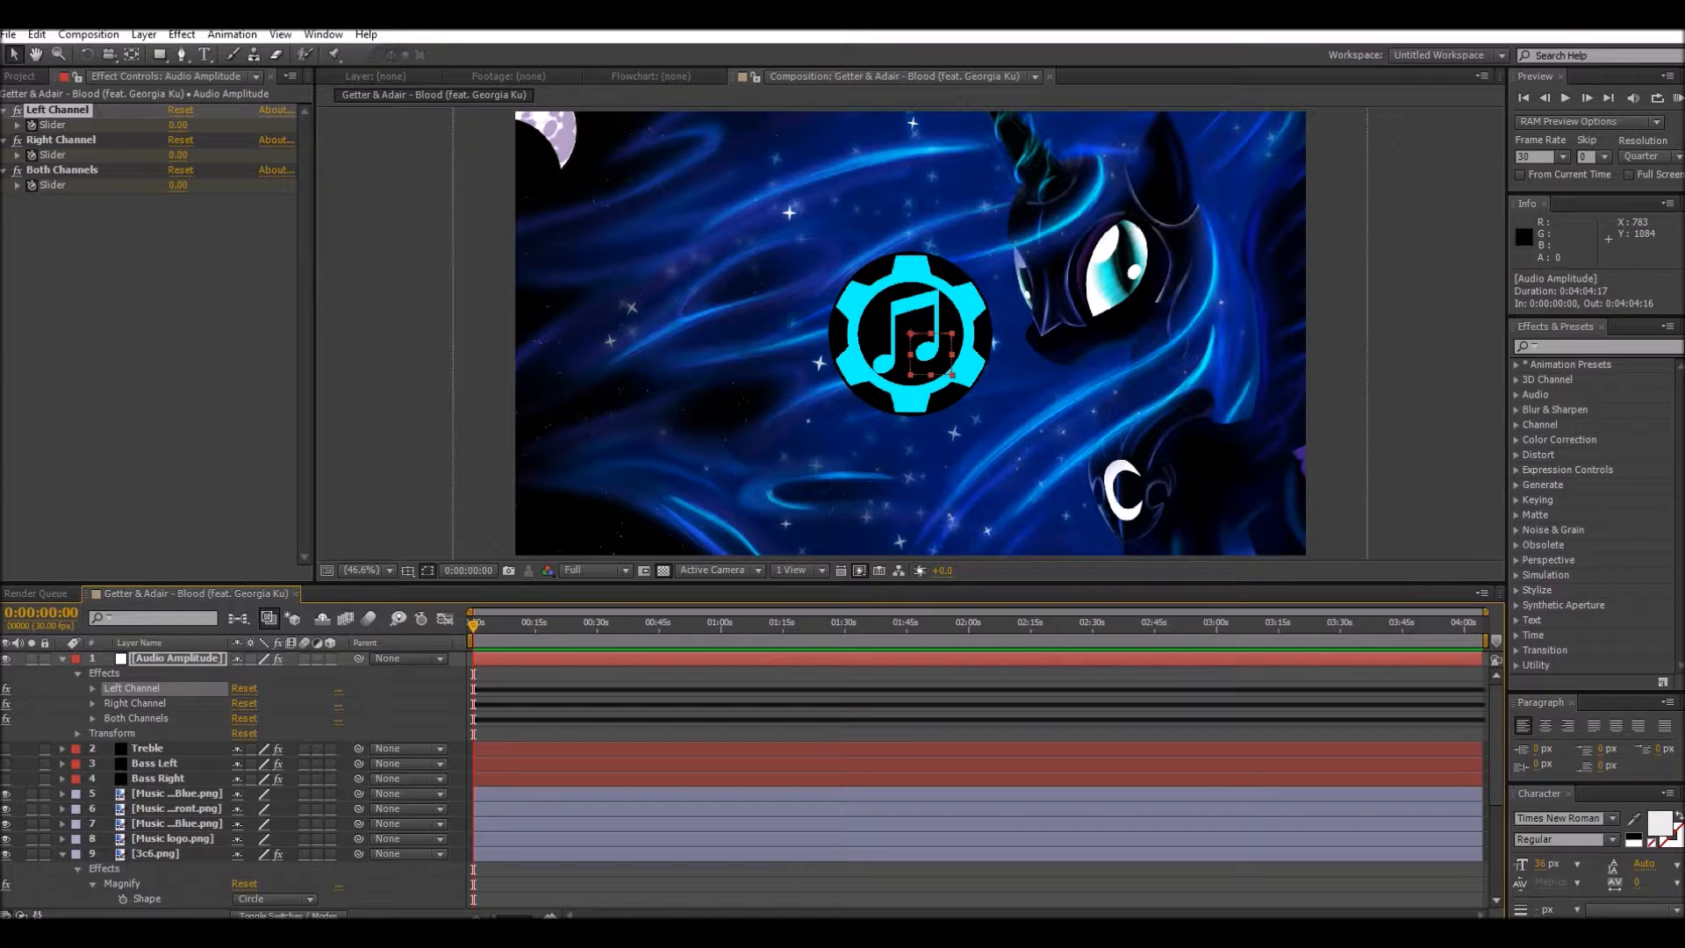
pyautogui.press('Delete')
pyautogui.click(121, 688)
pyautogui.press('Delete')
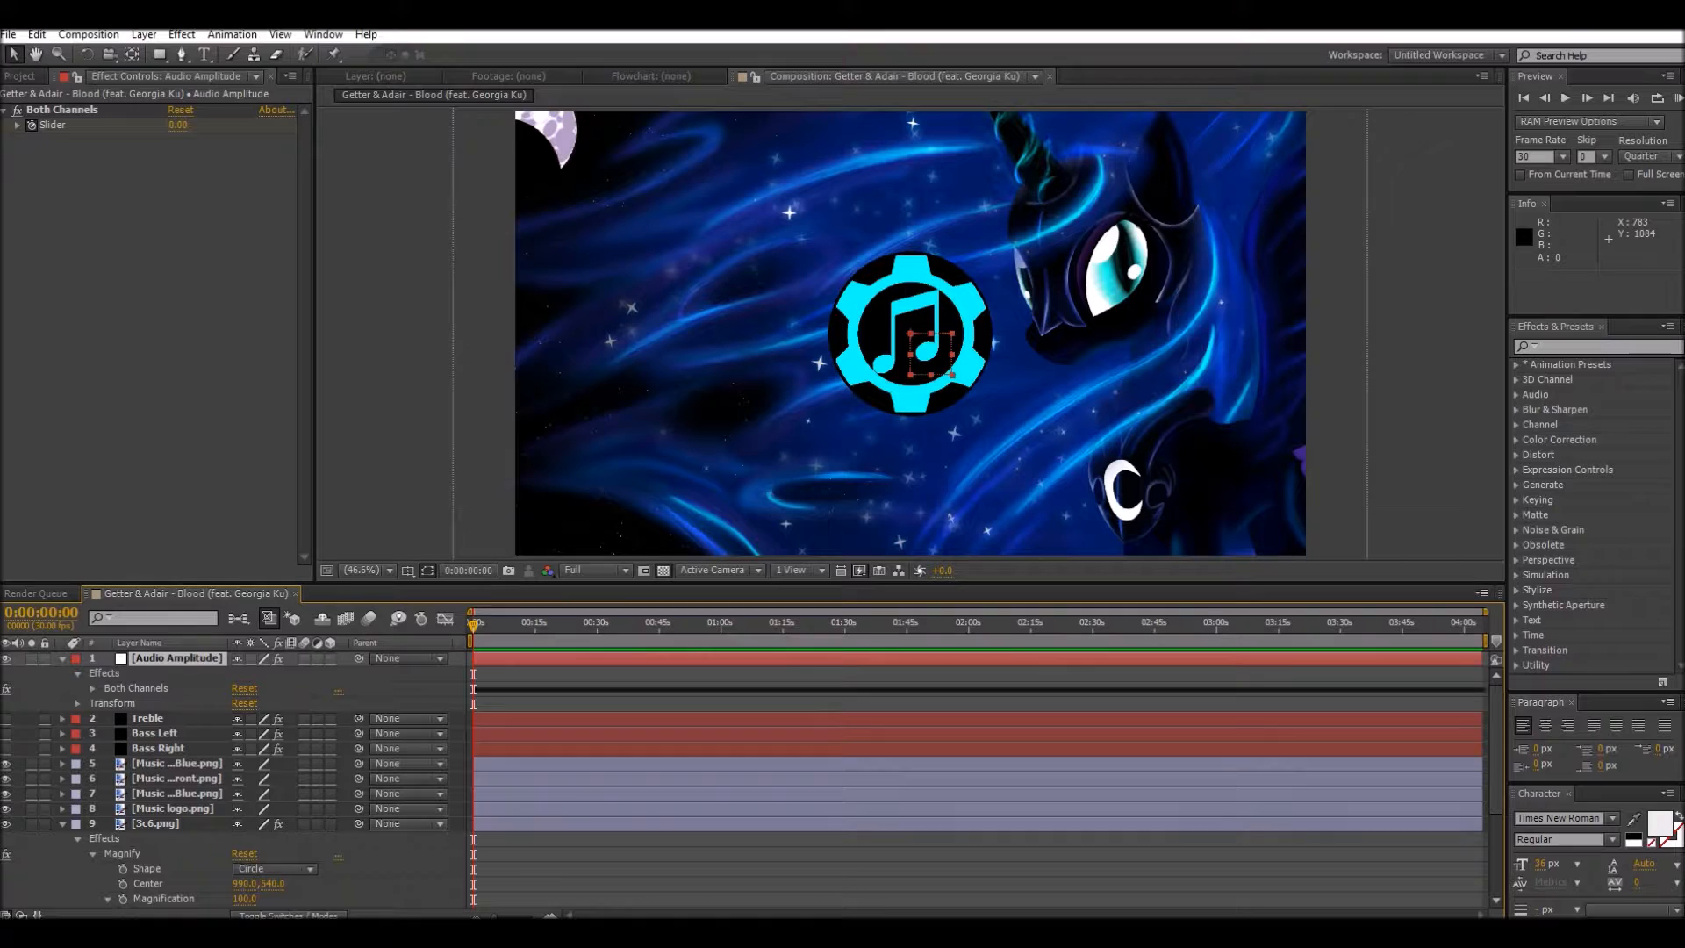
# Step: Link the Magnification expression after 100+ to the Both Channels slider of the Audio Amplitude layer
pyautogui.click(93, 688)
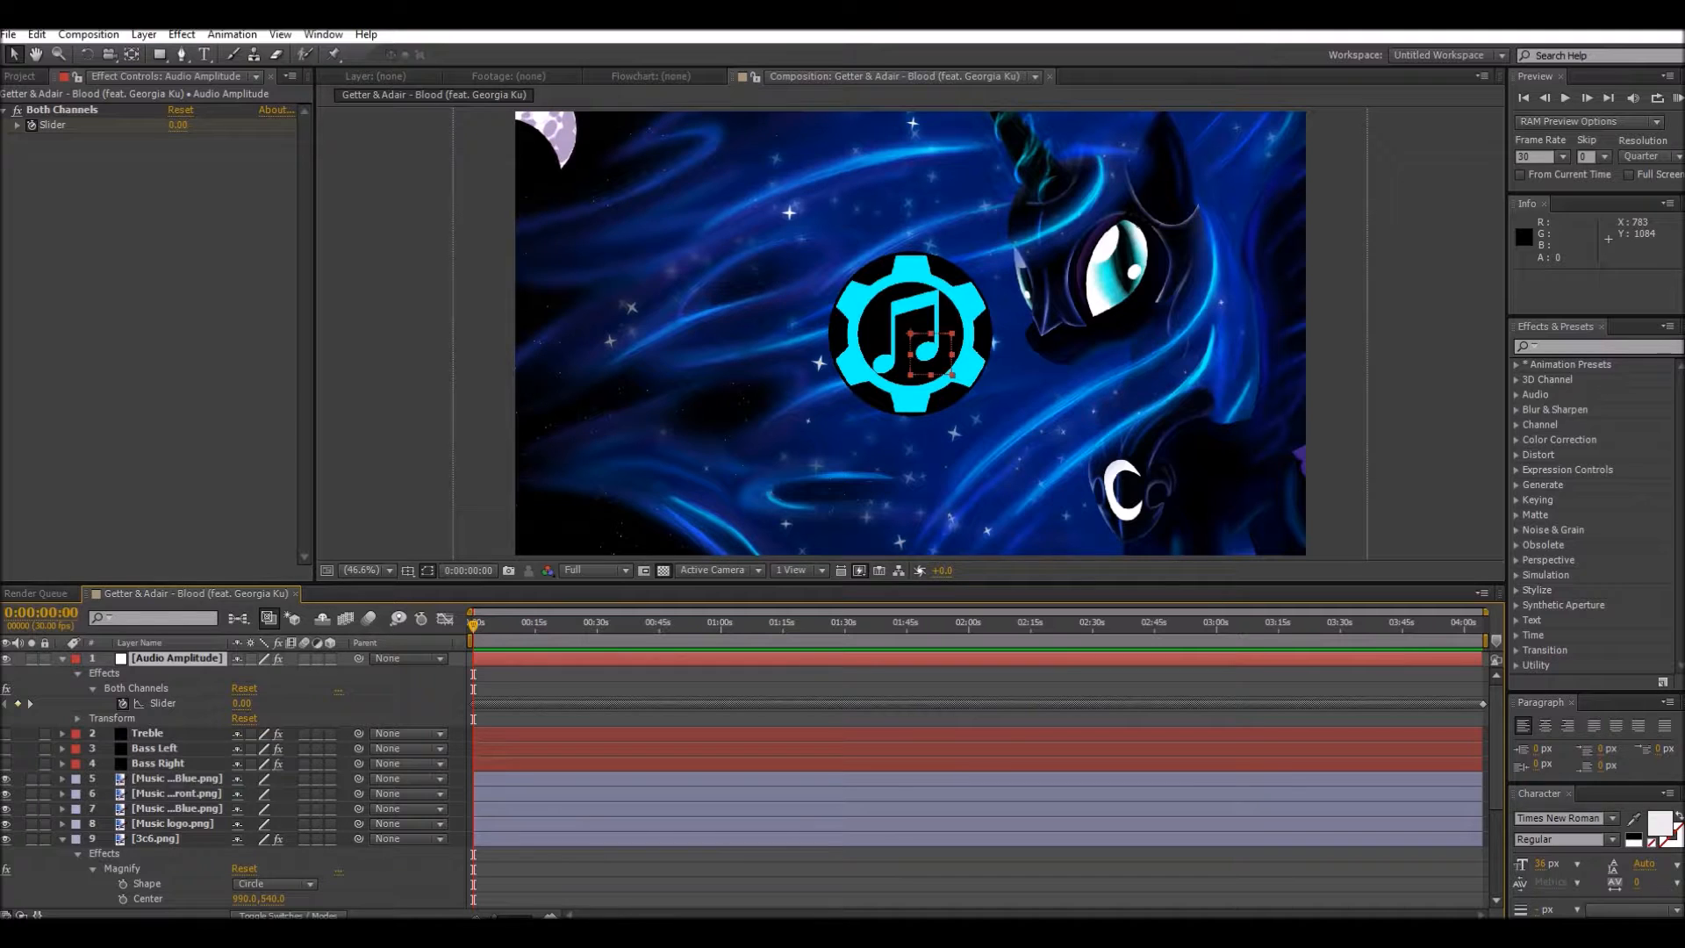
pyautogui.scroll(-3, 237, 772)
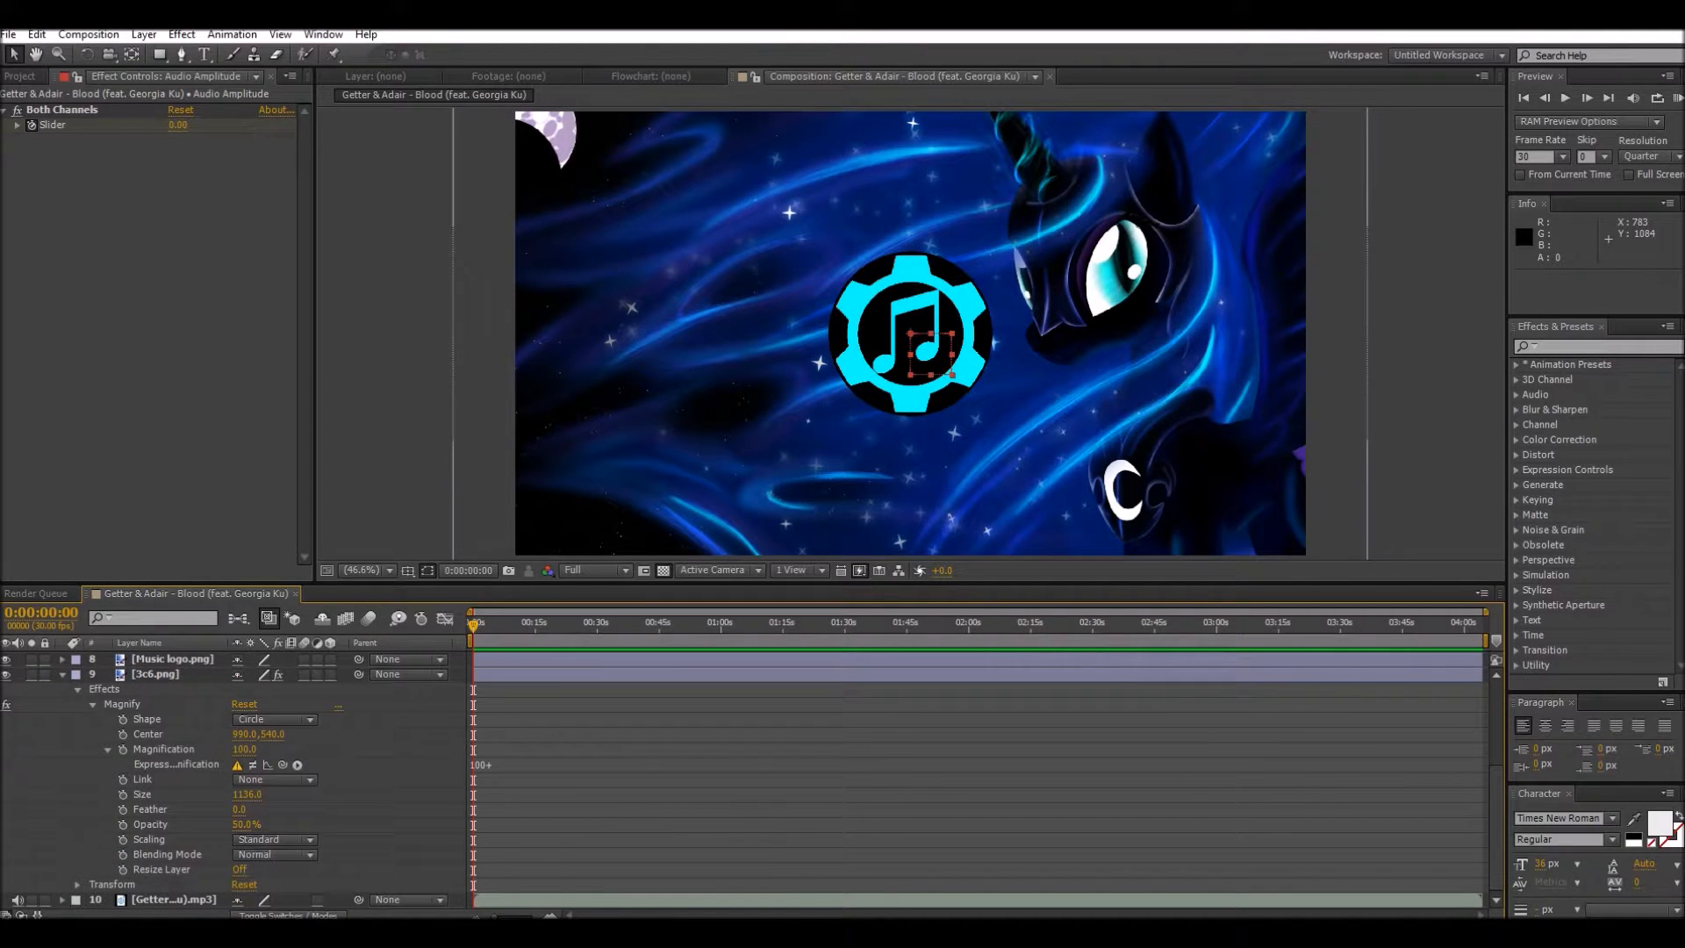
pyautogui.click(516, 765)
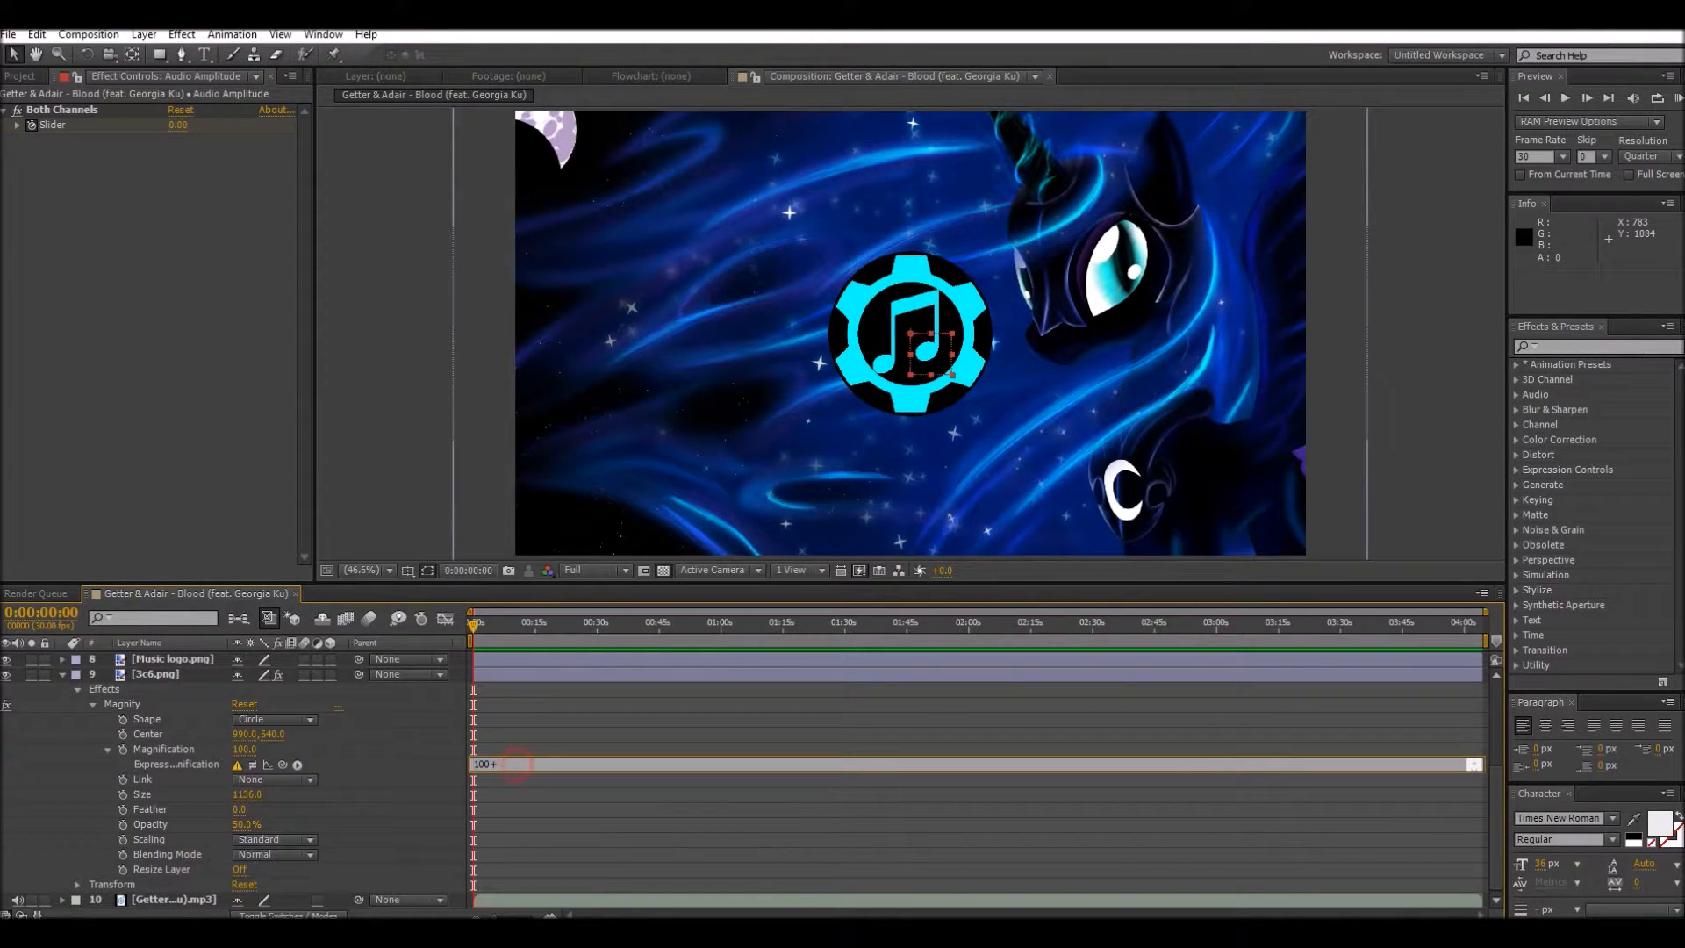
pyautogui.moveTo(282, 764); pyautogui.dragTo(164, 695)
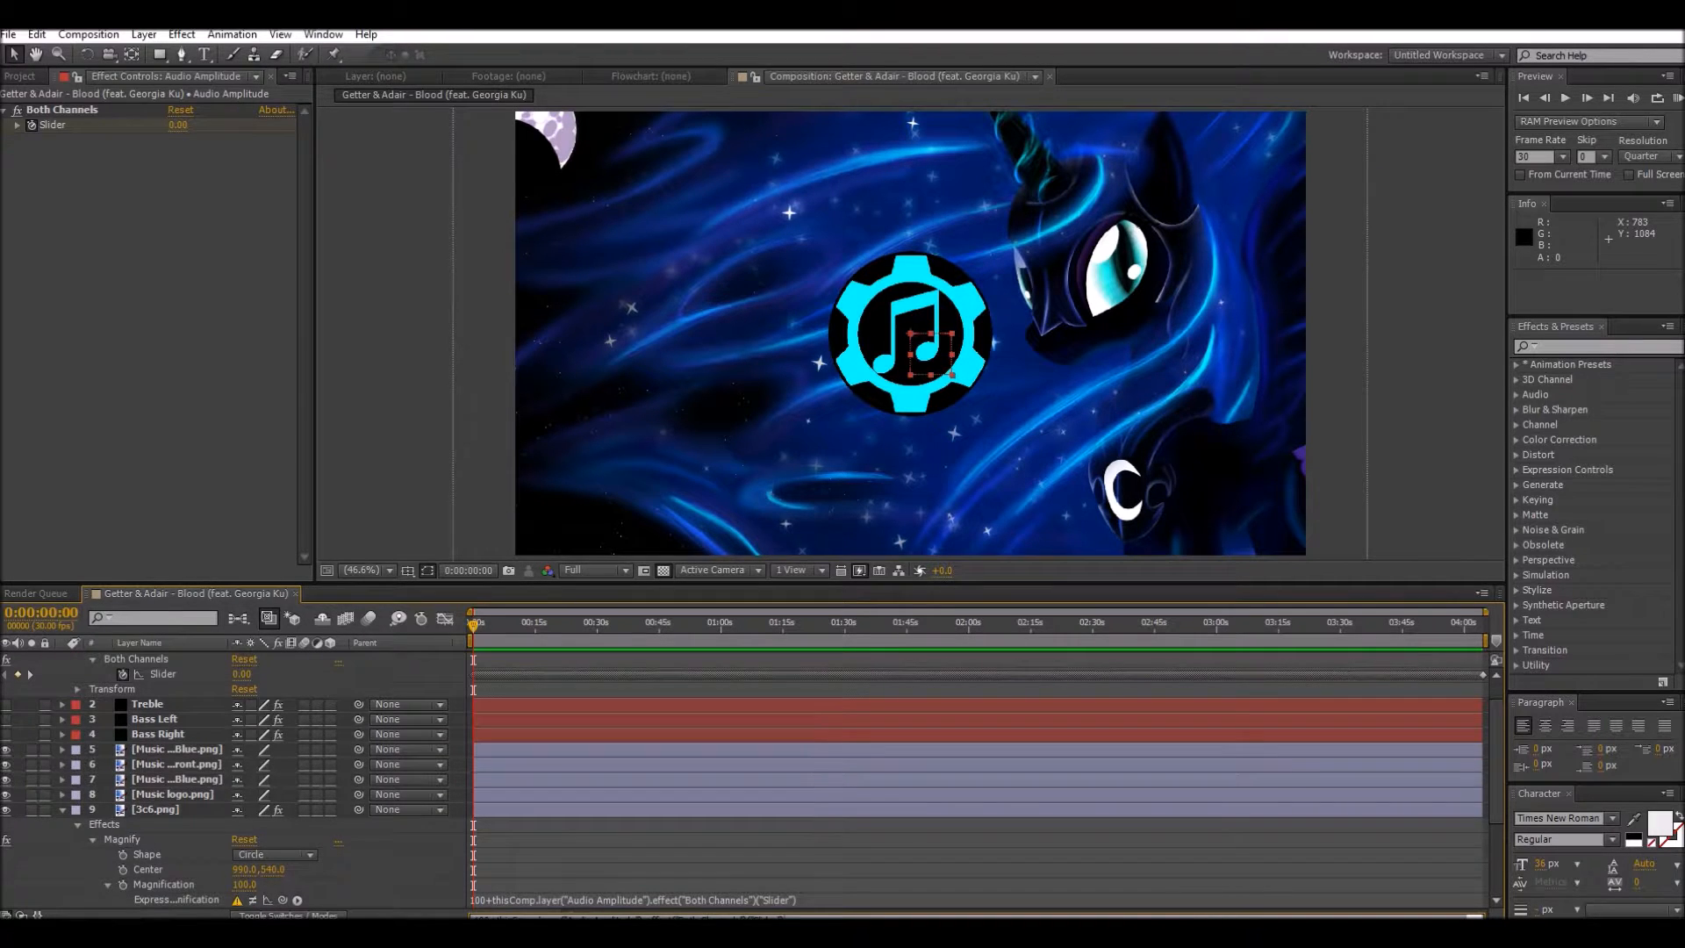
# Step: Change the base value in the background's Magnification expression to 60
pyautogui.scroll(-3, 754, 779)
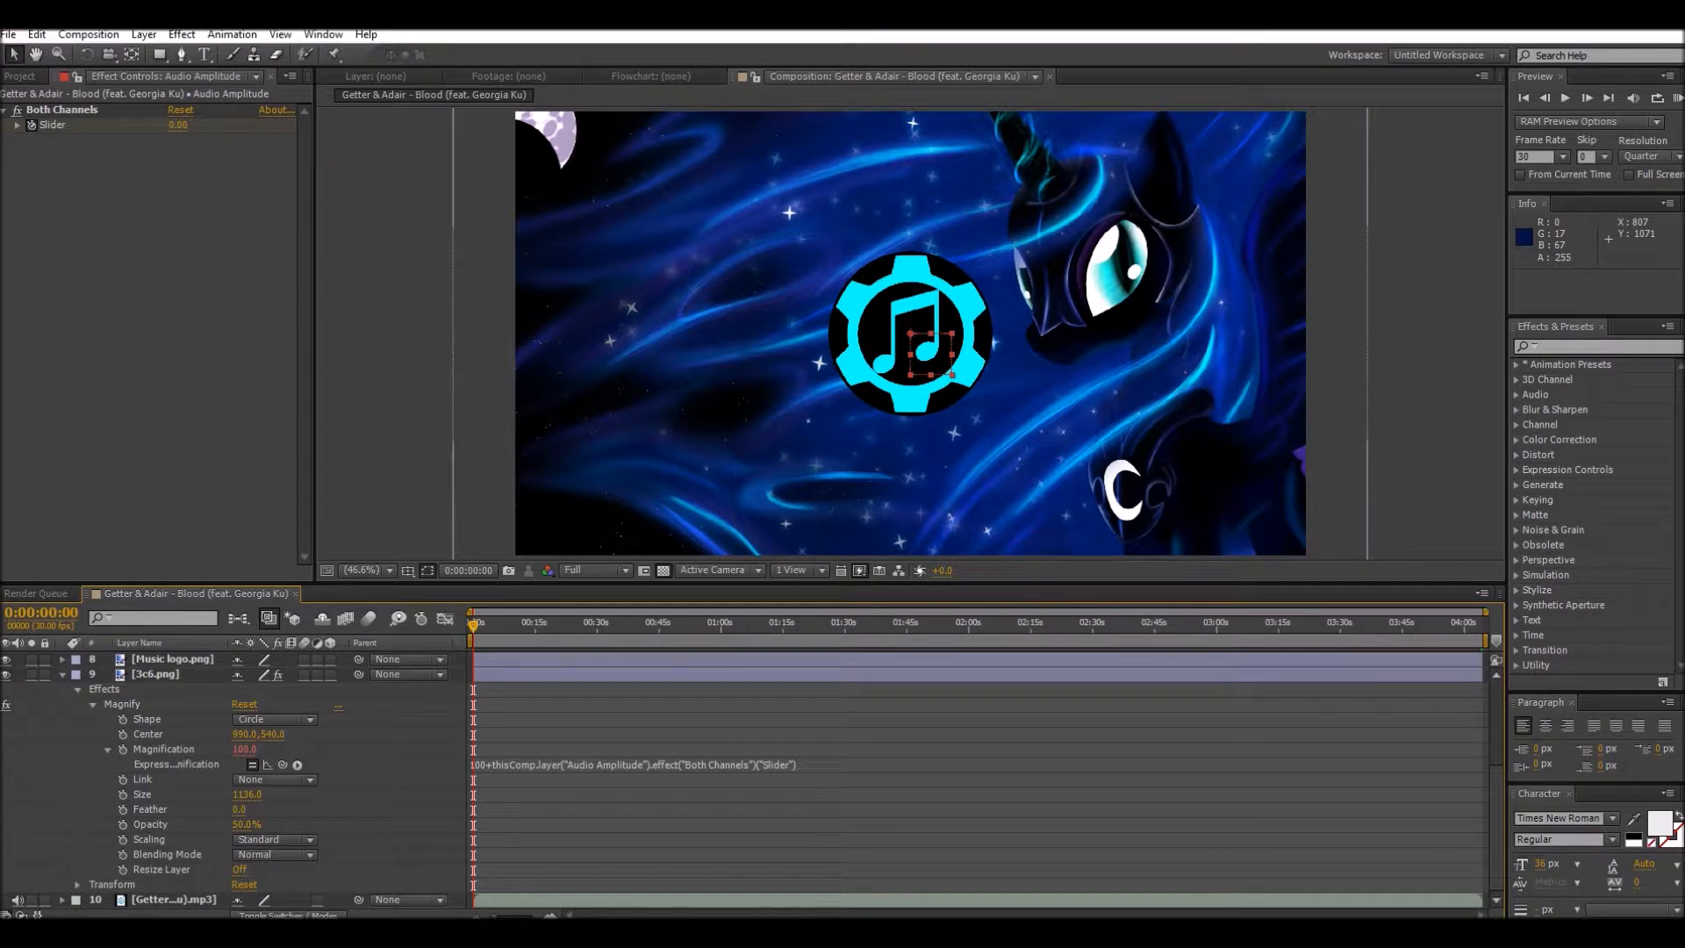
pyautogui.click(496, 765)
pyautogui.click(497, 764)
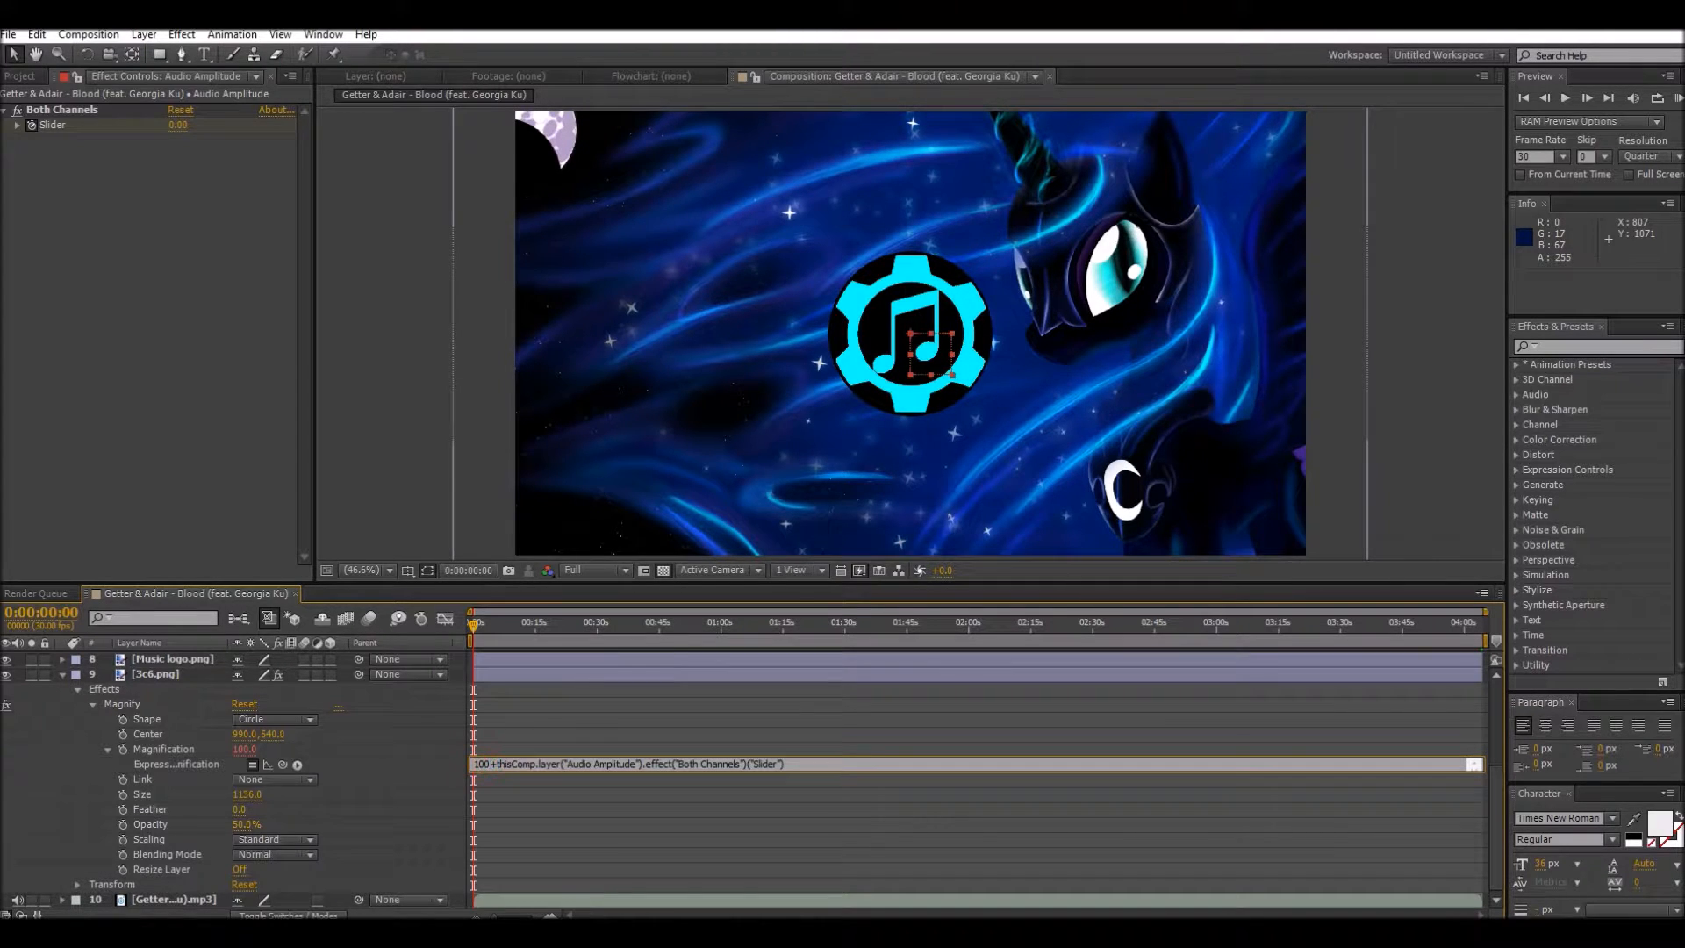
pyautogui.press('BackSpace')
pyautogui.press('BackSpace')
pyautogui.press('BackSpace')
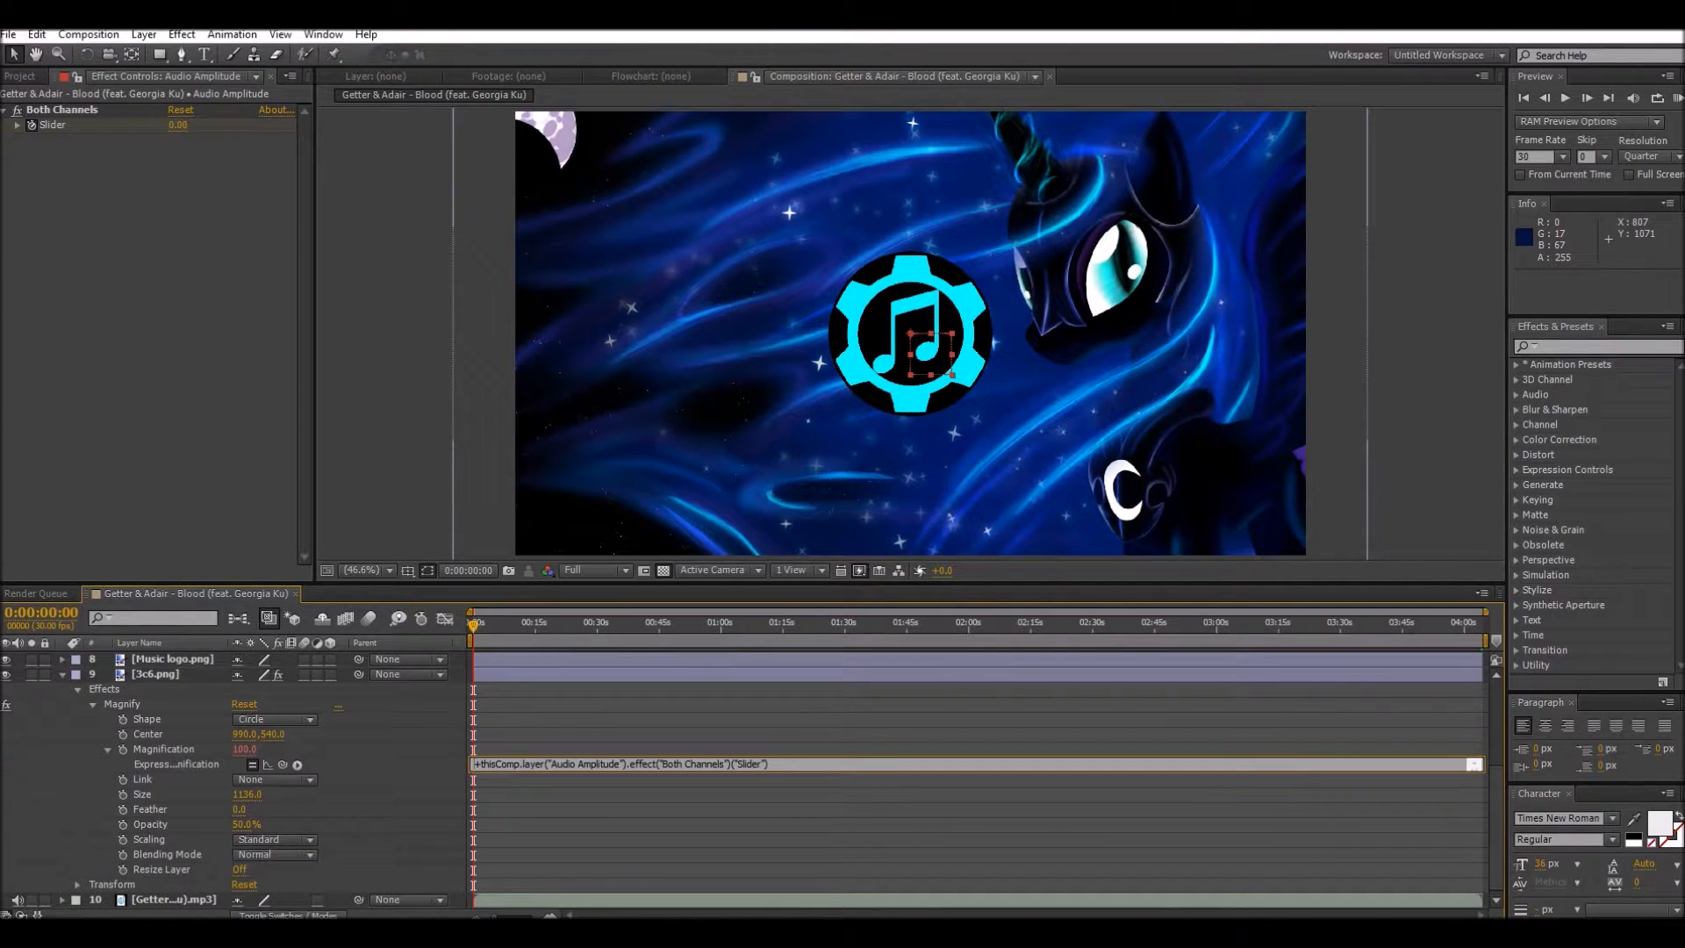
pyautogui.write('60')
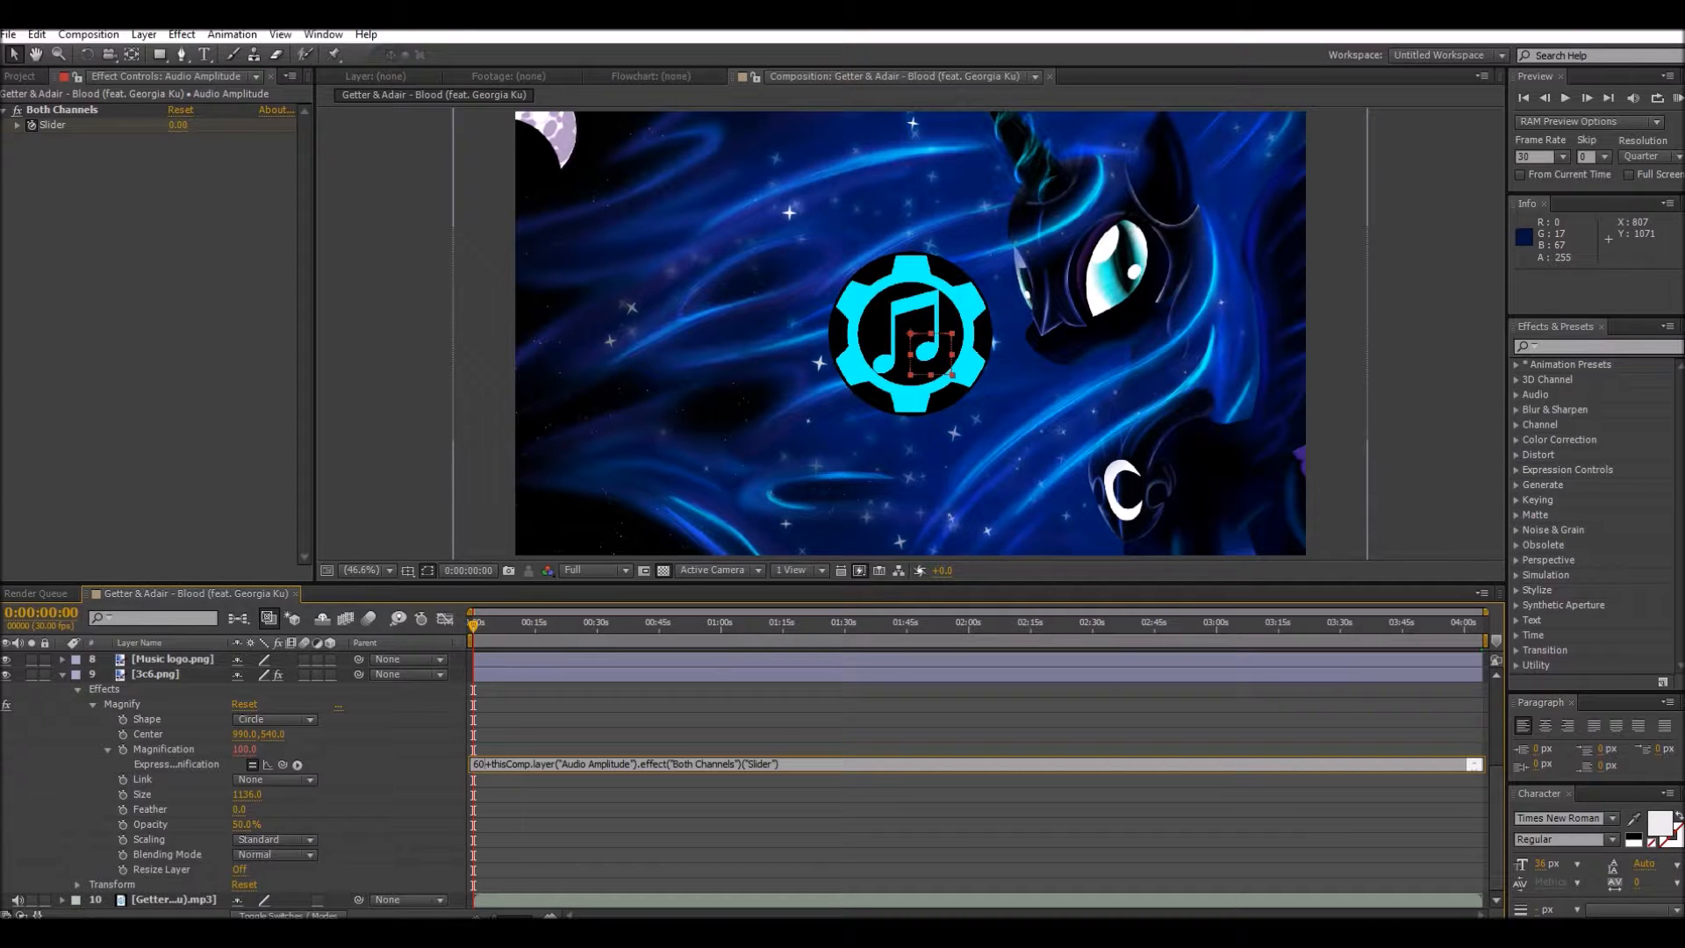
pyautogui.press('KP_Enter')
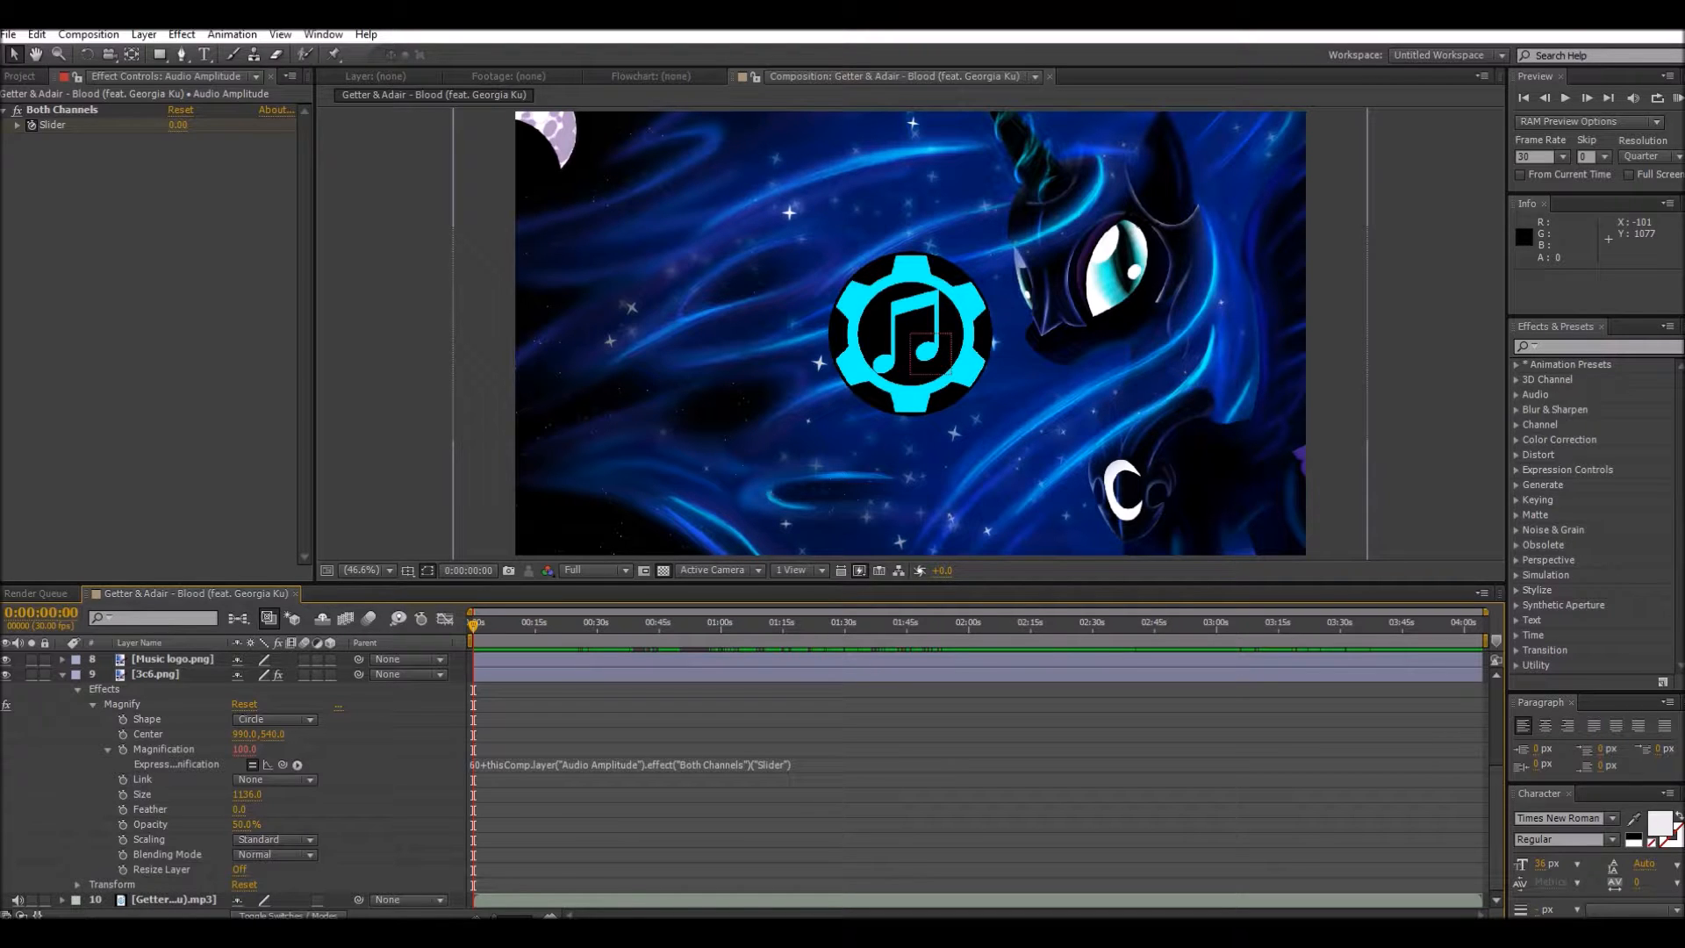
pyautogui.scroll(5, 746, 780)
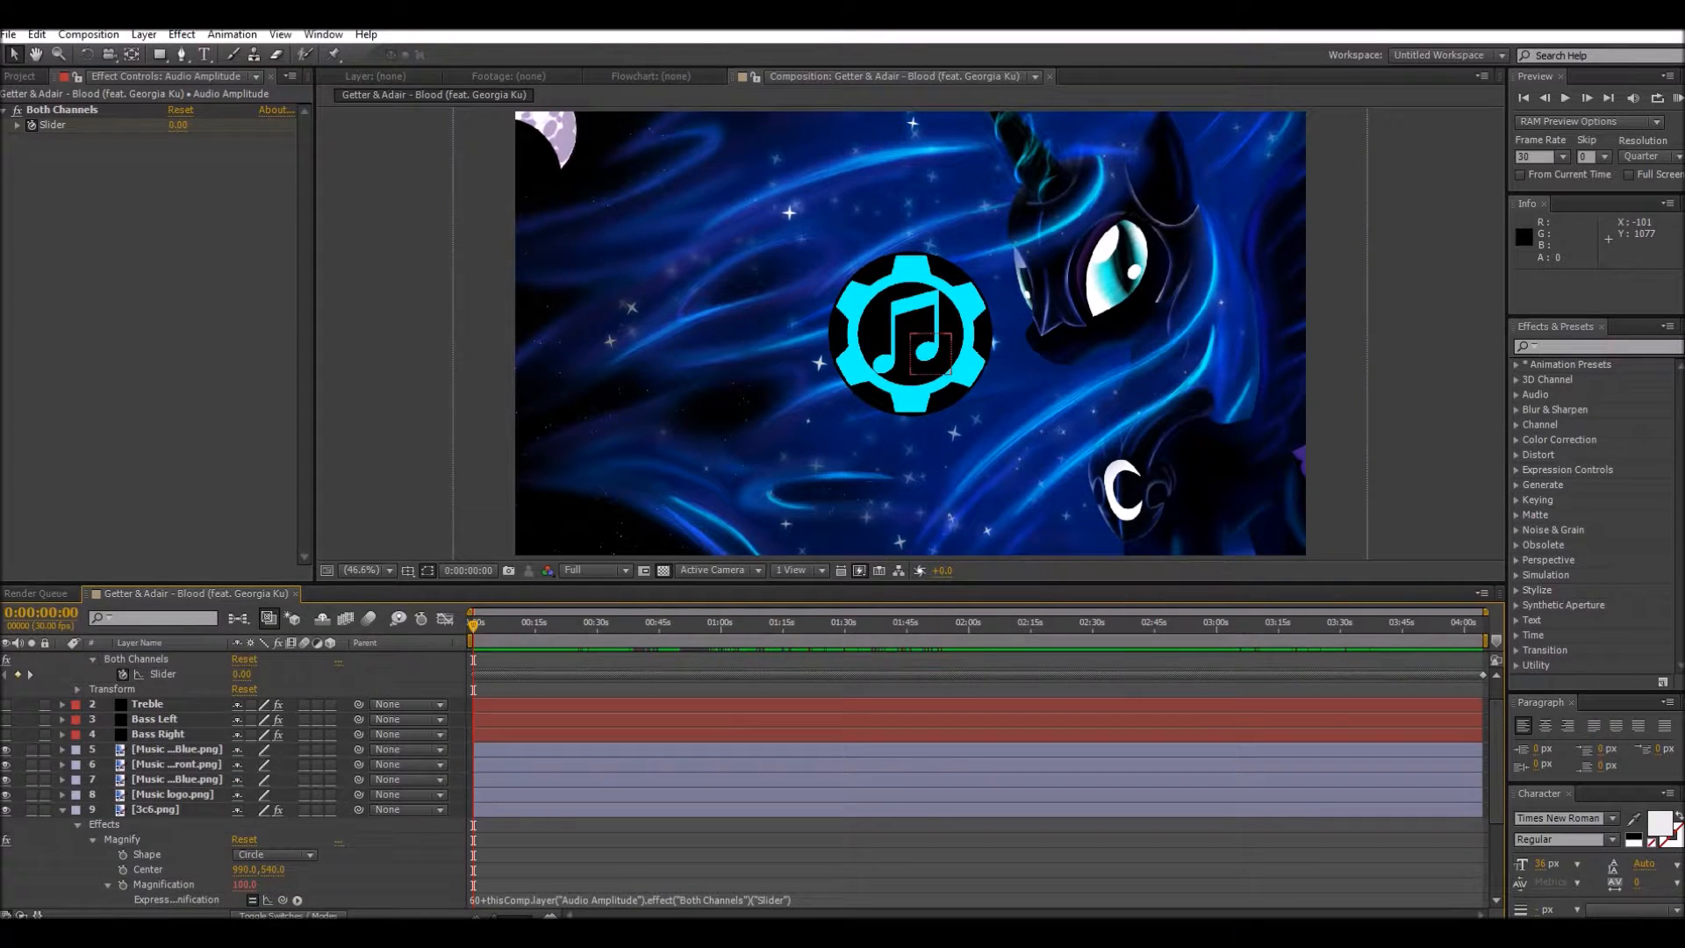
# Step: Fit the composition in the viewer and run a RAM preview of the background's audio-driven magnification
pyautogui.scroll(-3, 746, 781)
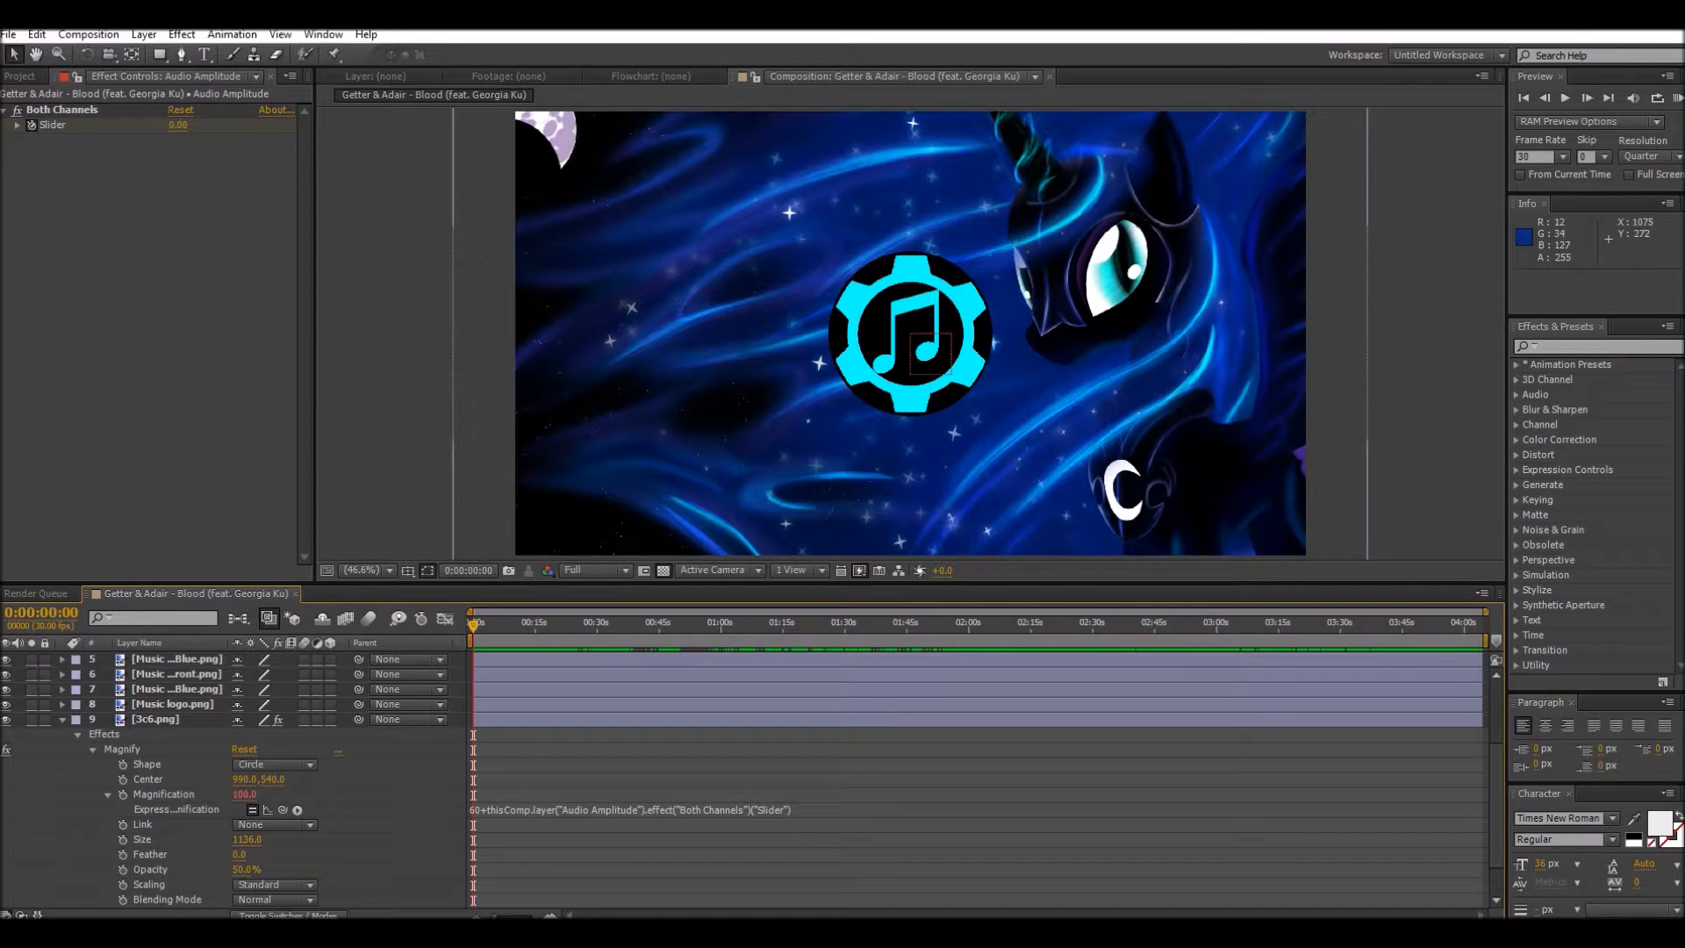
pyautogui.scroll(-2, 910, 333)
pyautogui.scroll(-1, 910, 333)
pyautogui.scroll(2, 910, 333)
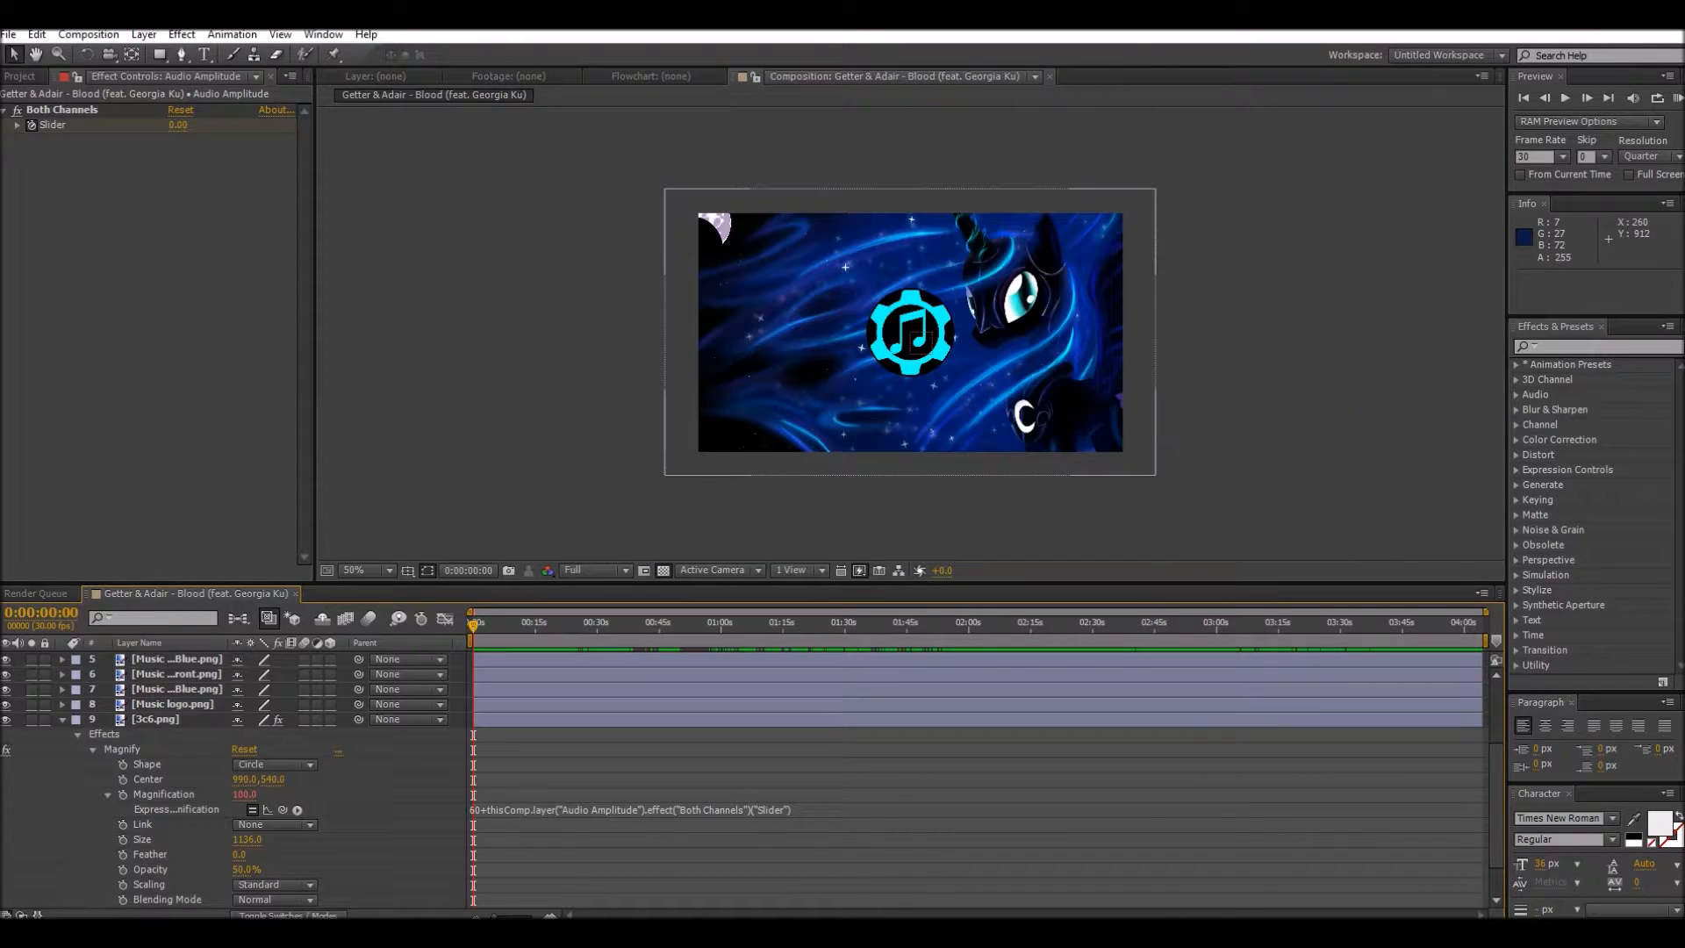
pyautogui.click(364, 569)
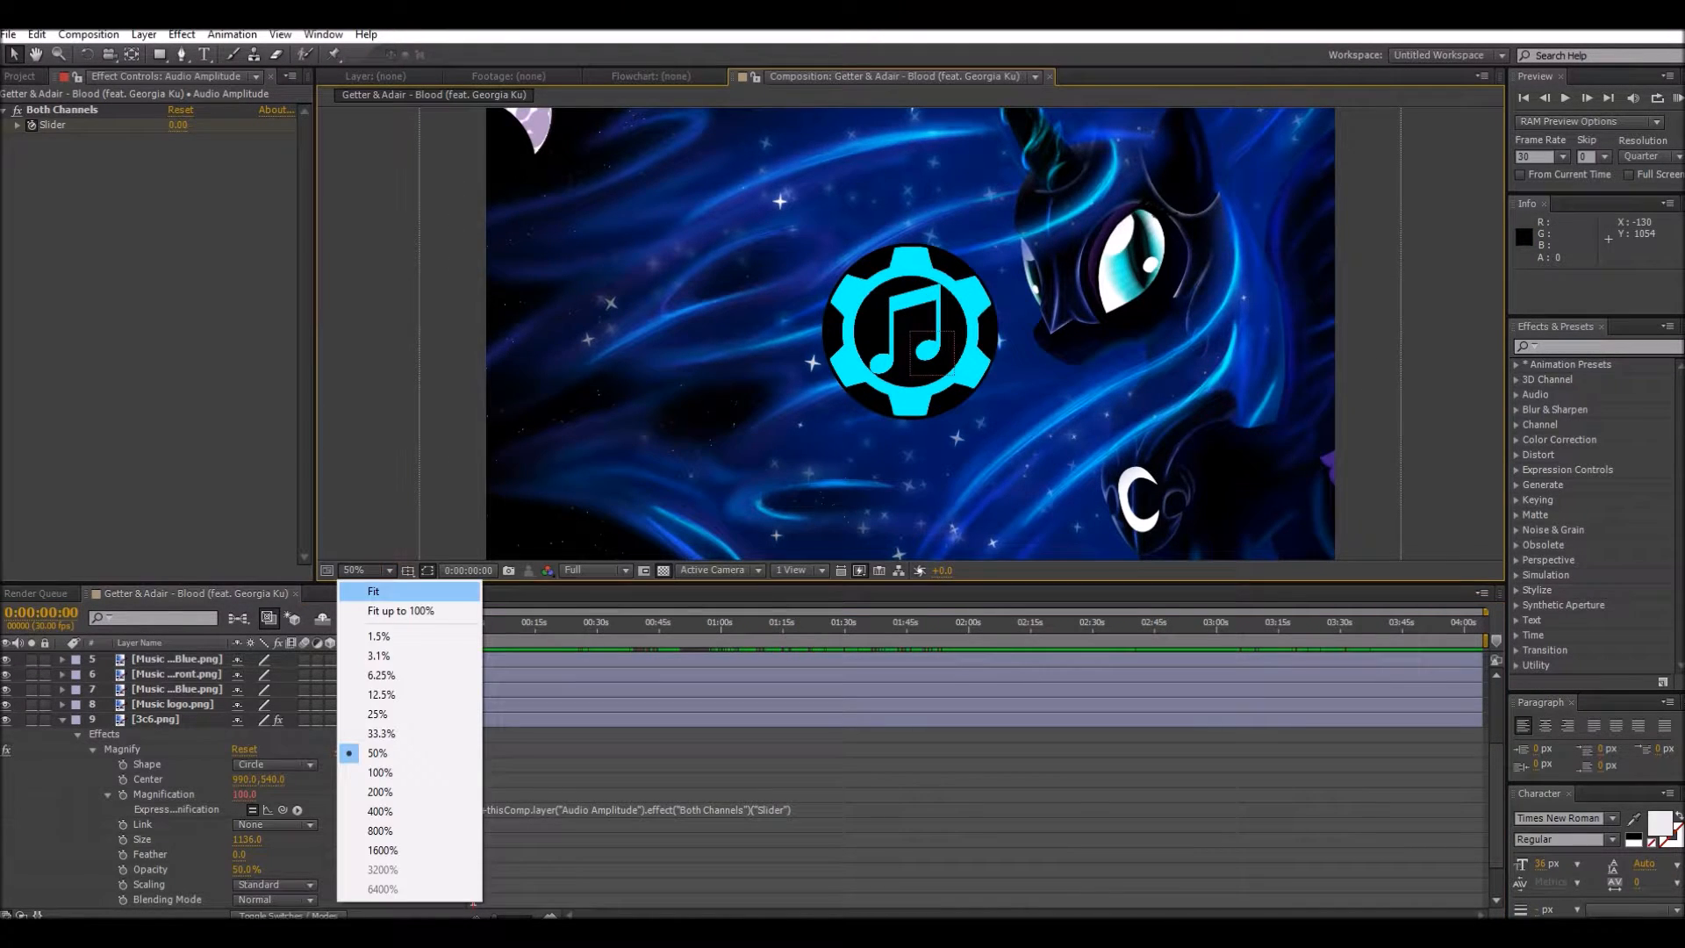
pyautogui.click(377, 591)
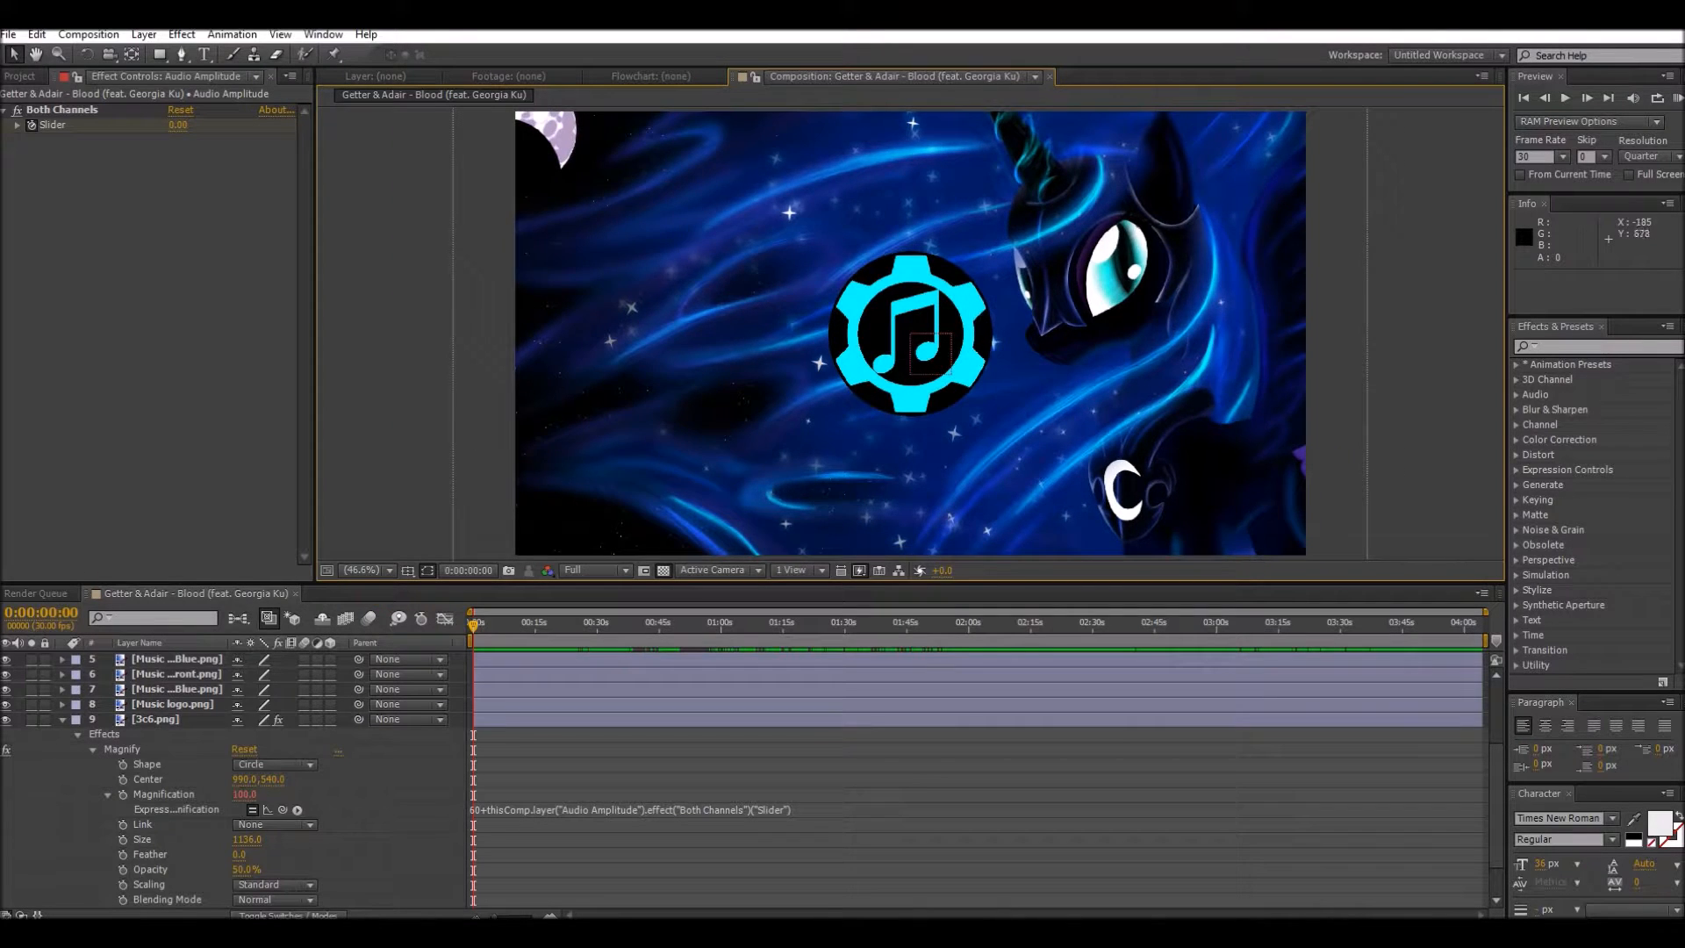
pyautogui.scroll(-2, 516, 517)
pyautogui.click(364, 570)
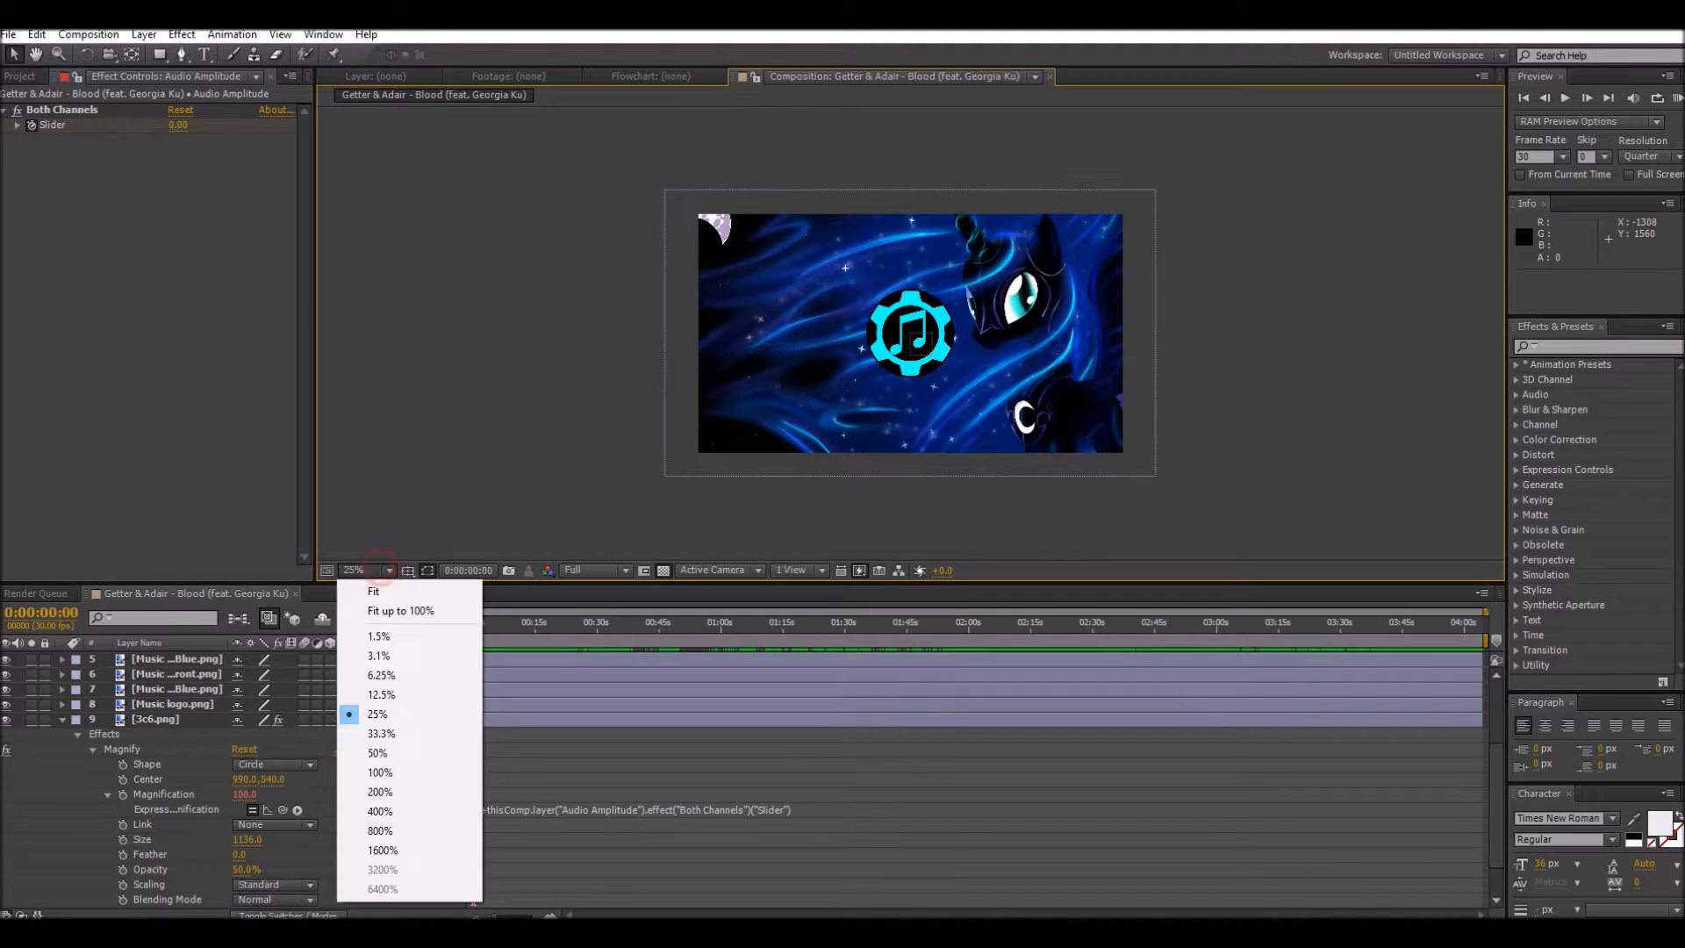
pyautogui.click(375, 589)
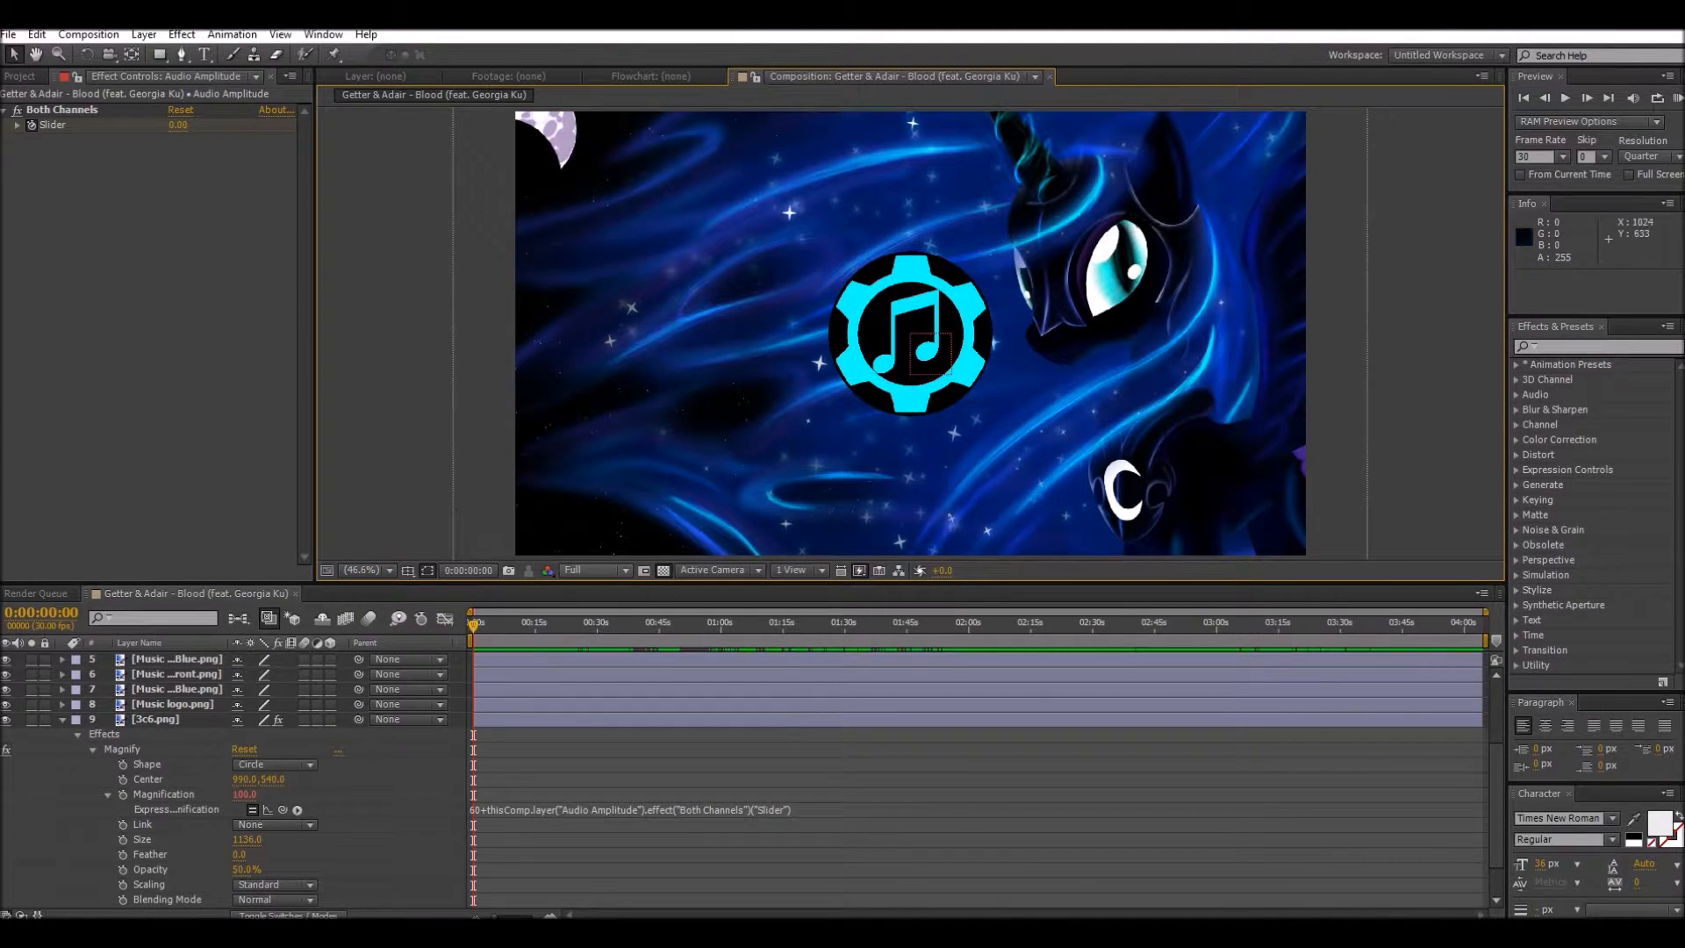
pyautogui.scroll(-1, 751, 781)
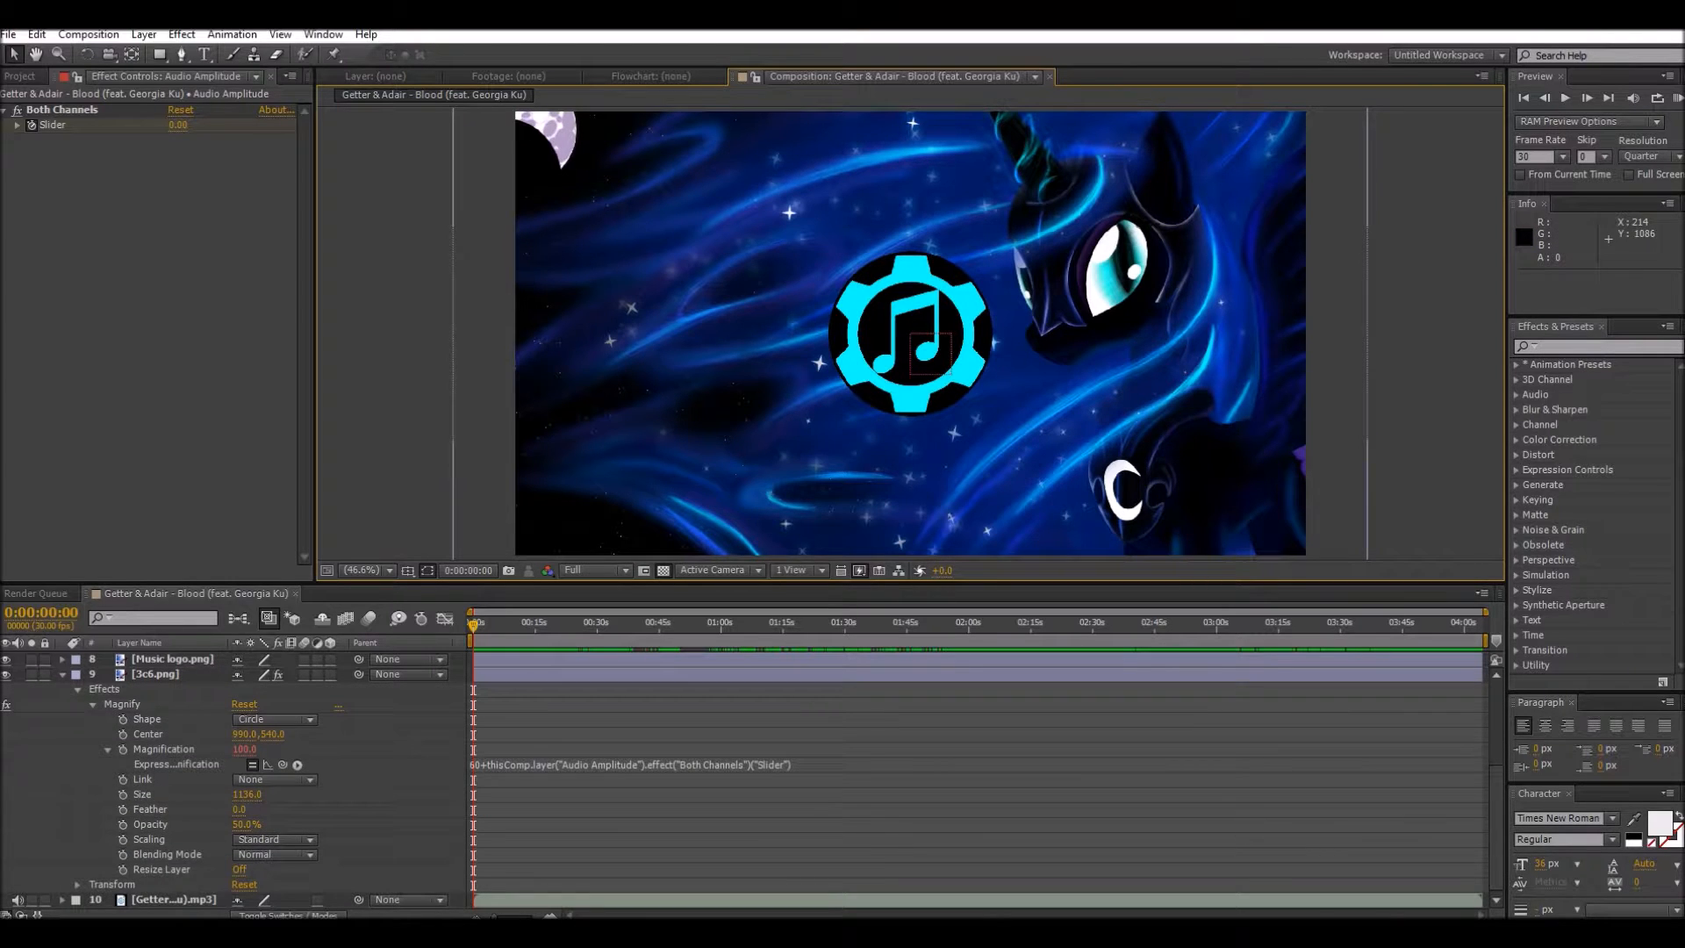
pyautogui.click(1677, 98)
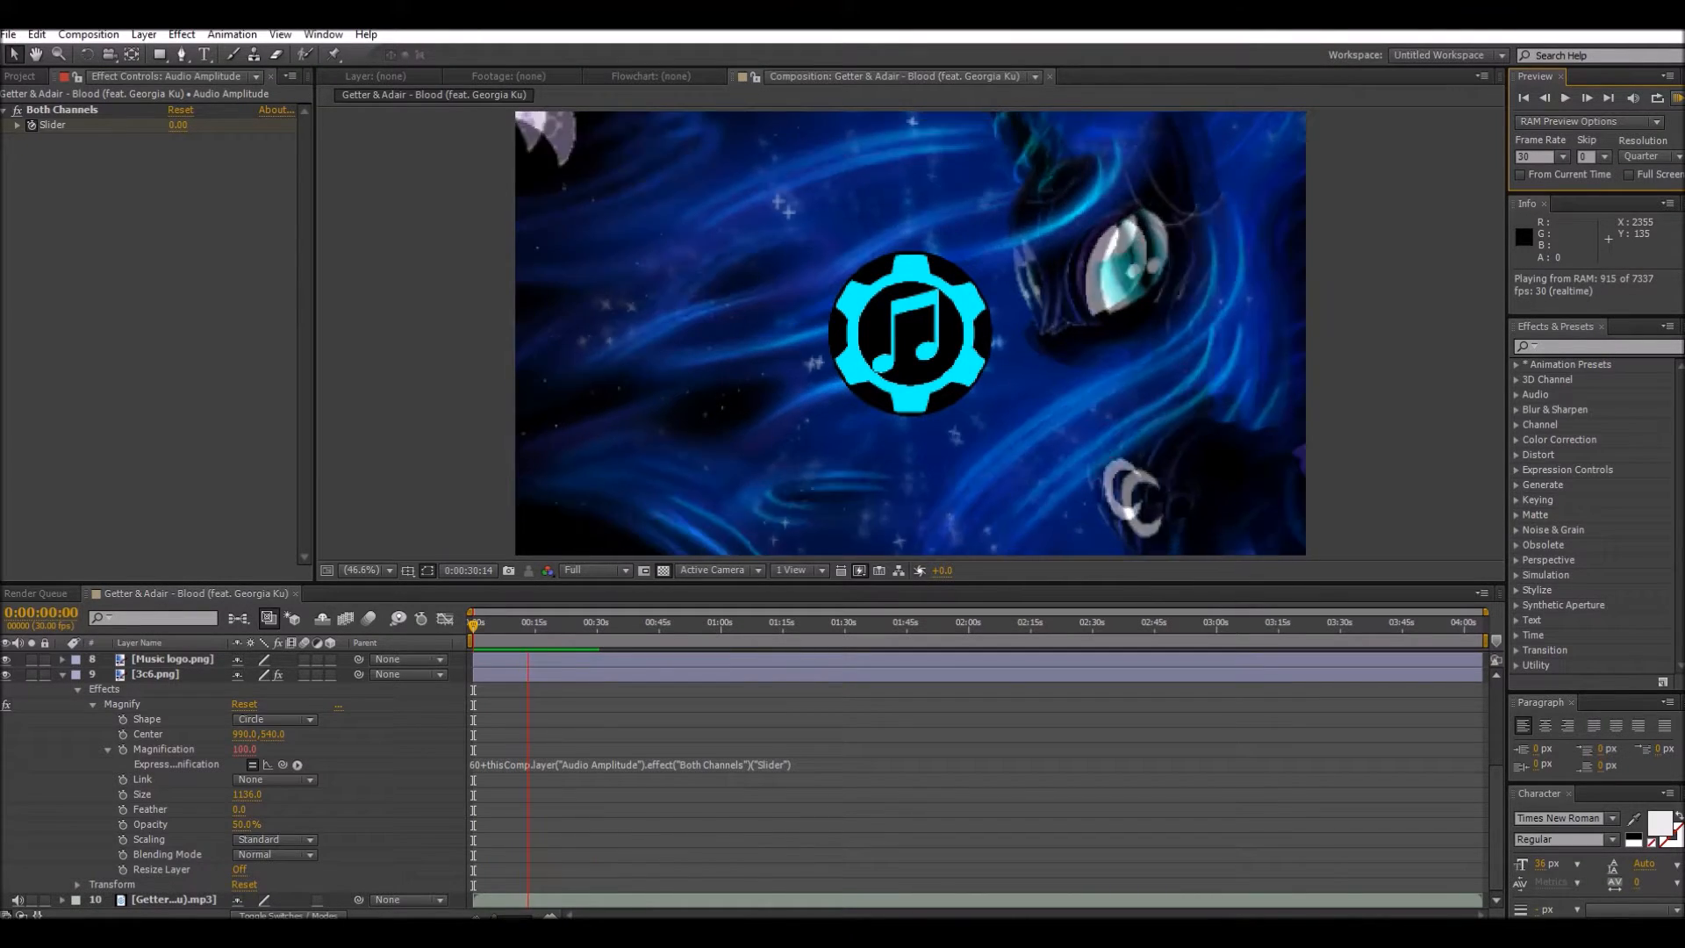
pyautogui.click(1286, 359)
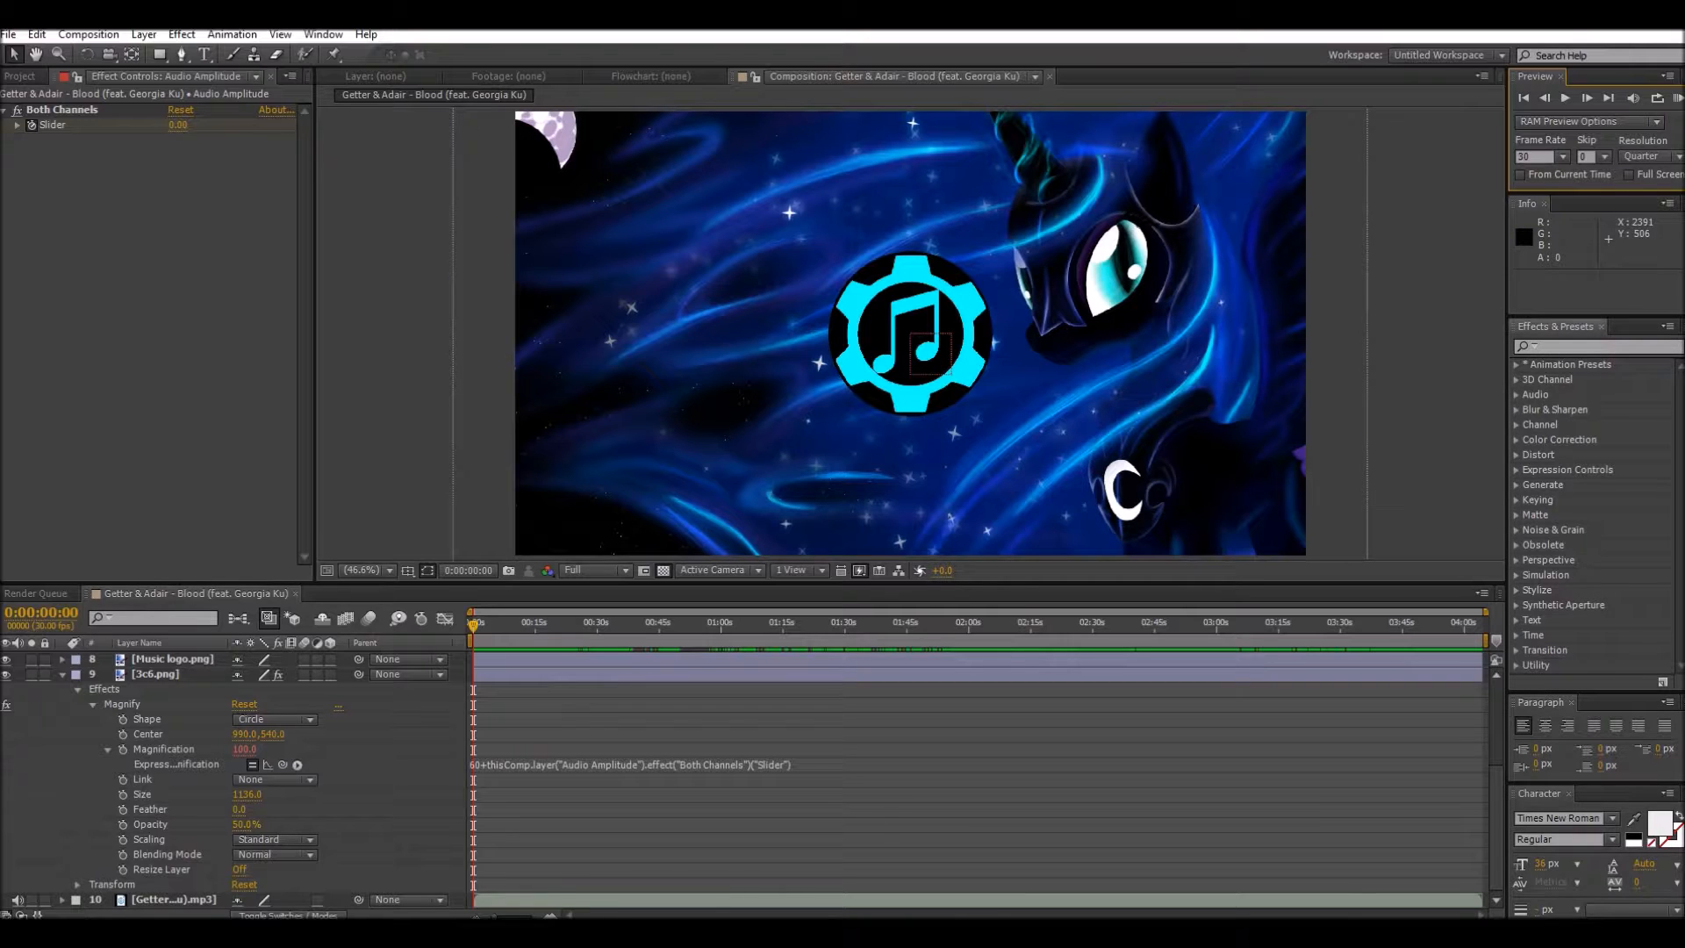
# Step: Find the Wiggle - position preset and apply it to the 3c6.png background layer
pyautogui.click(1581, 345)
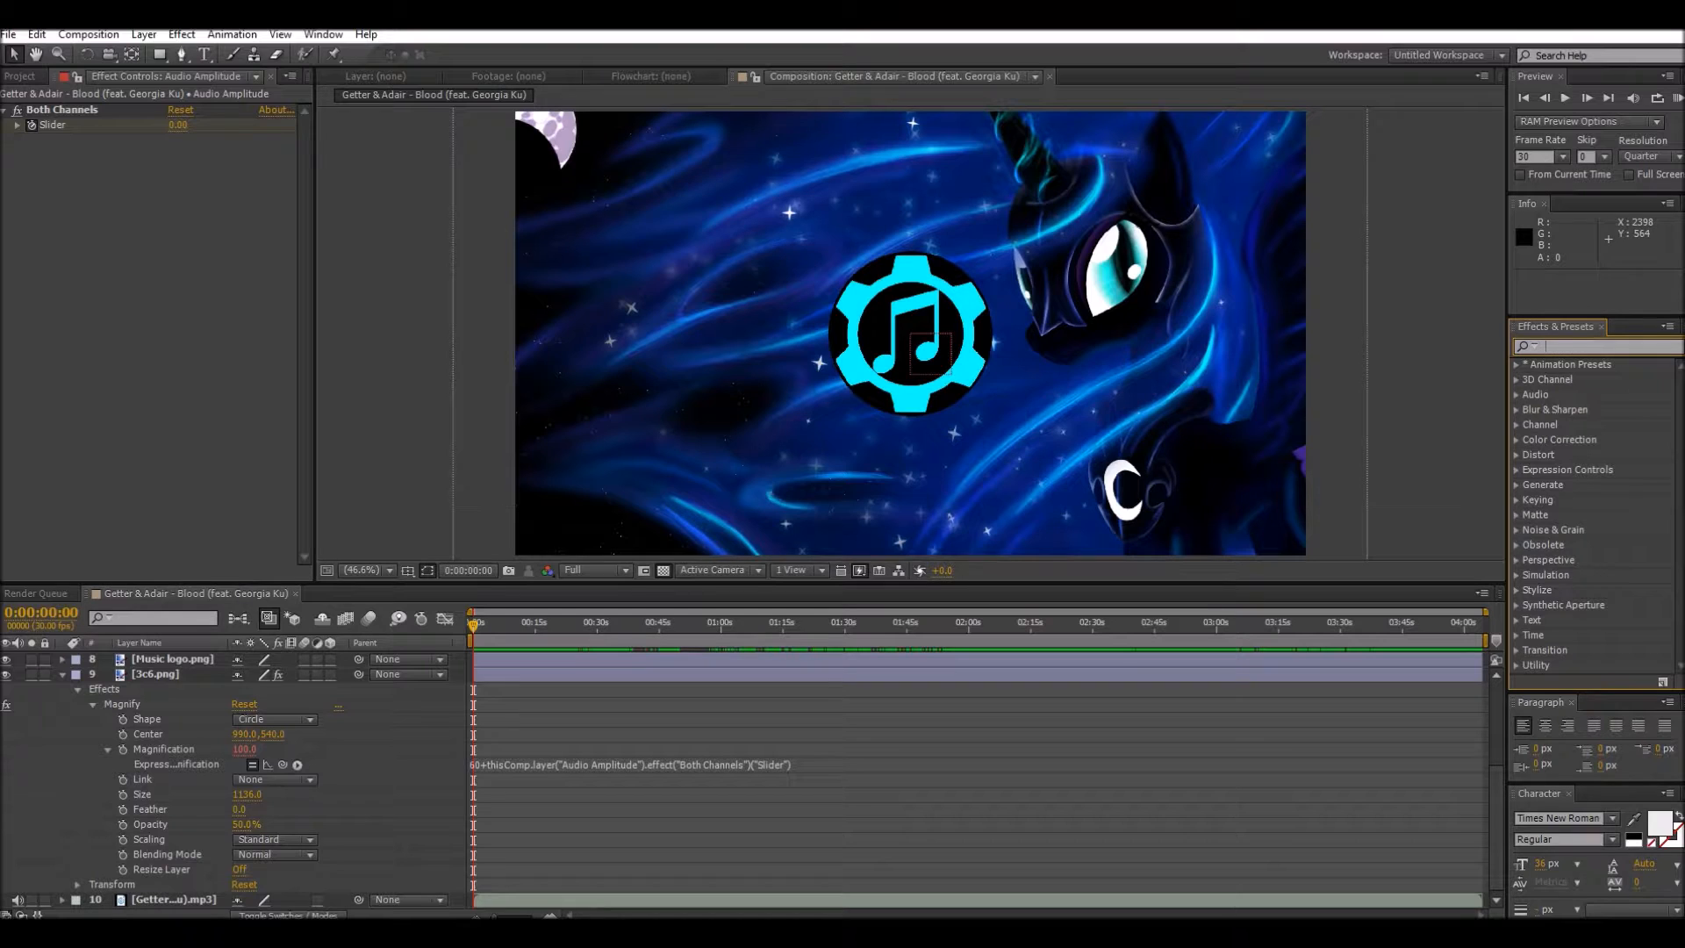
pyautogui.write('Wi')
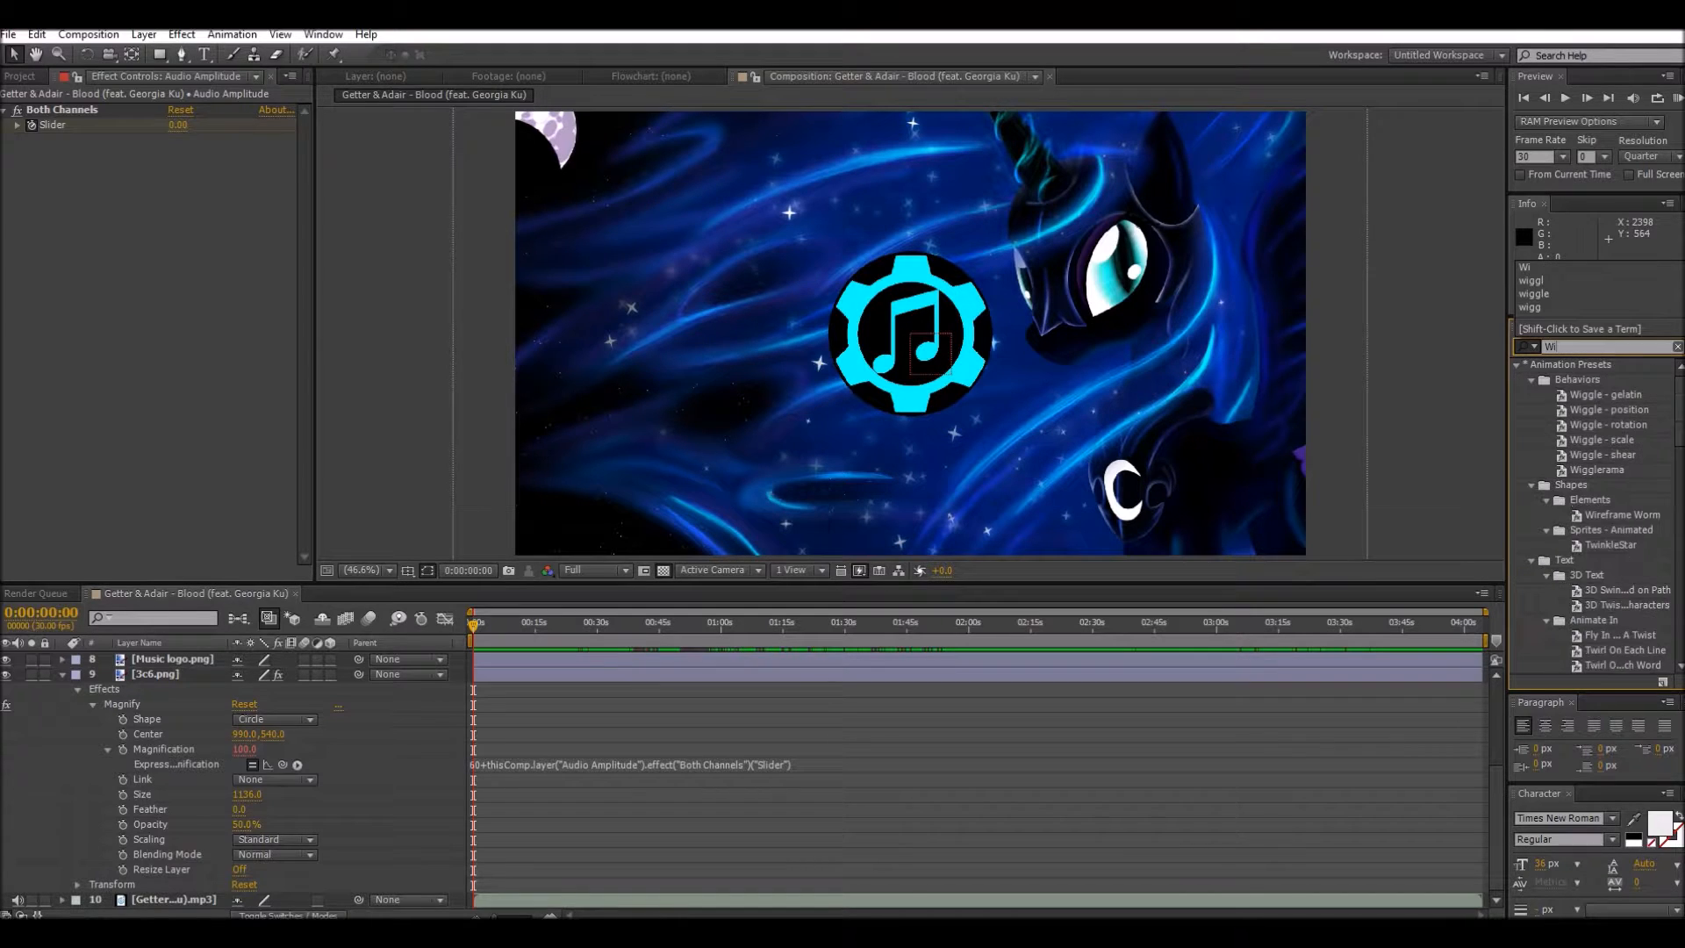
pyautogui.write('ggle')
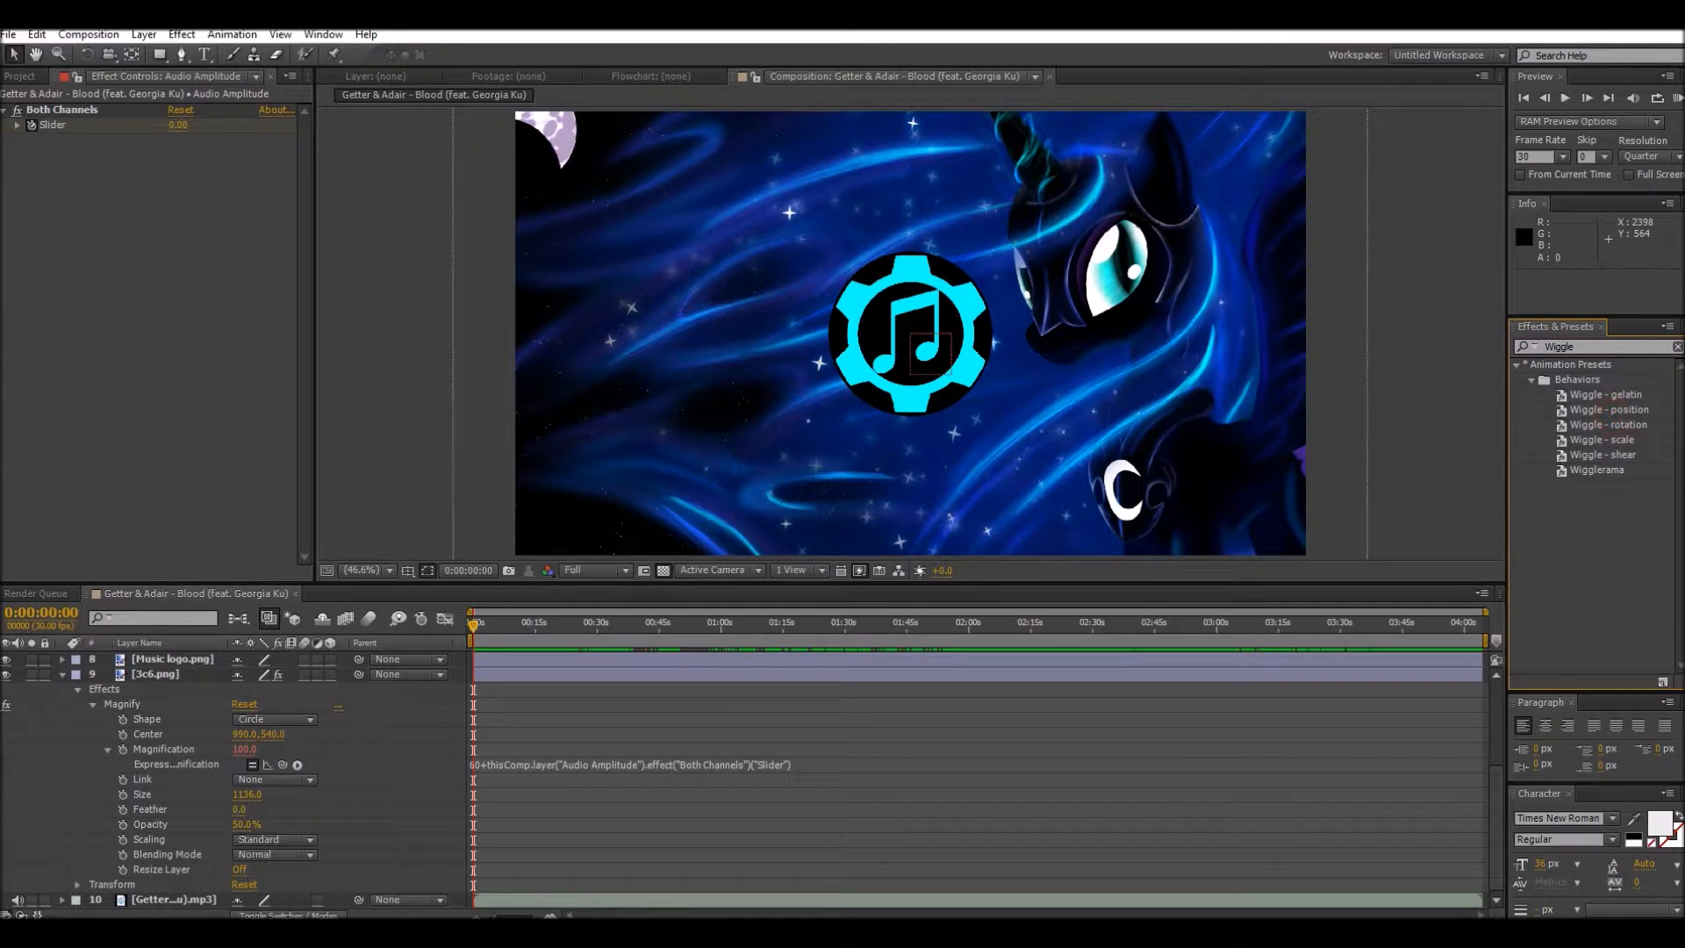
pyautogui.click(1597, 410)
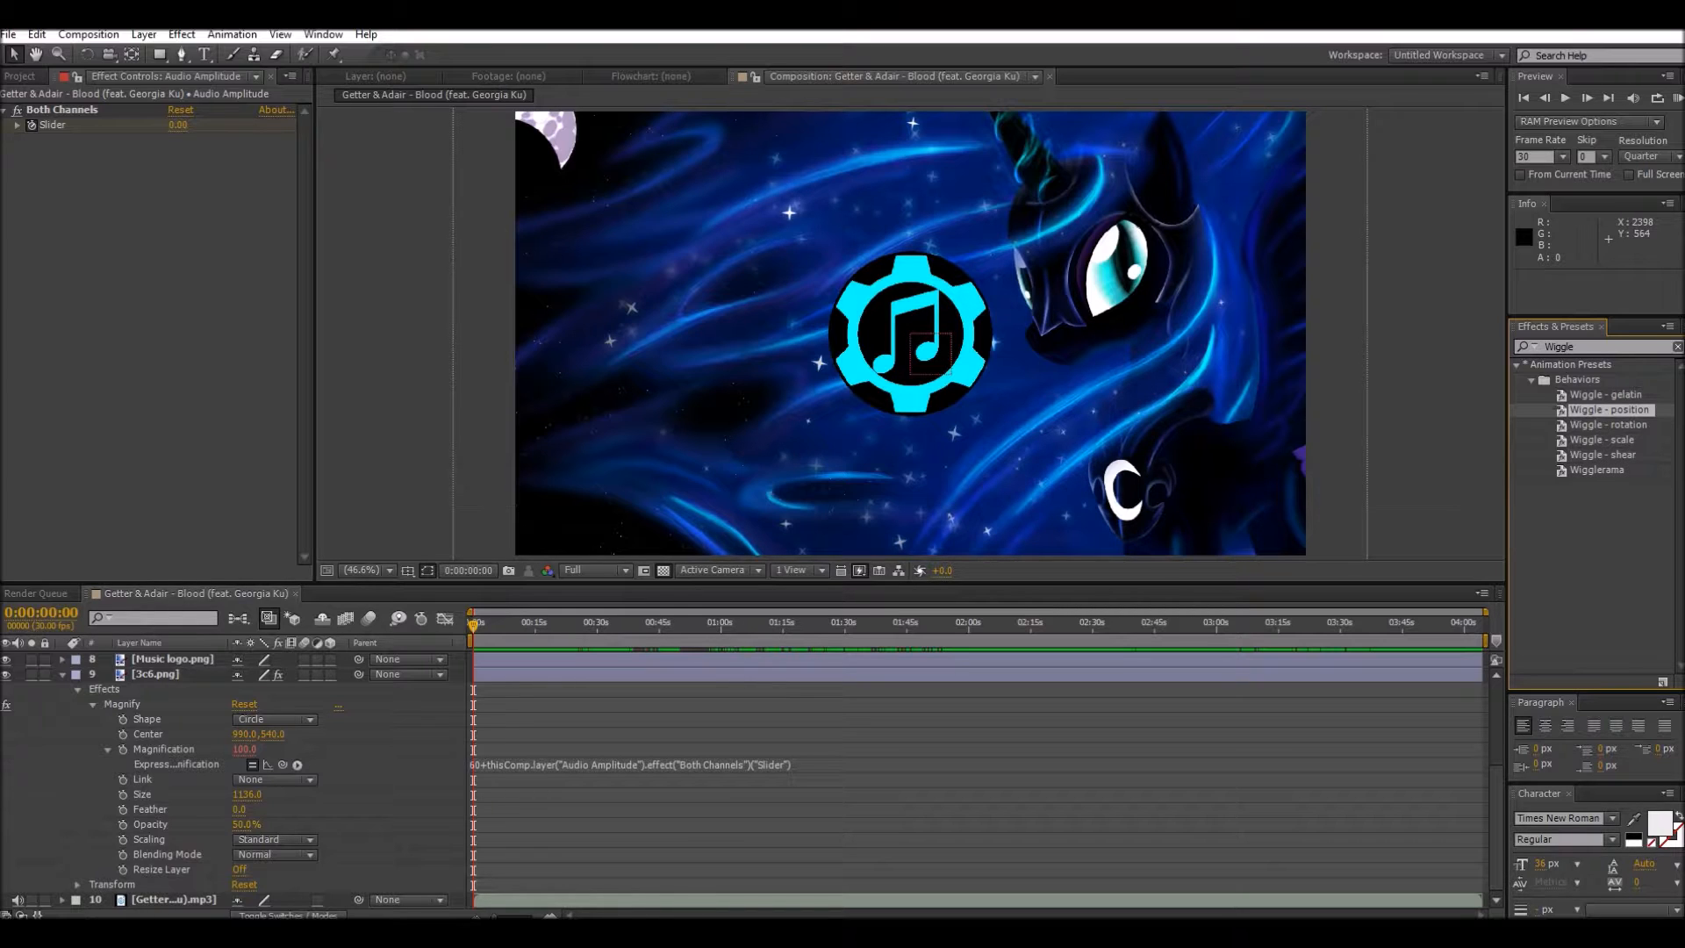
pyautogui.moveTo(1609, 410); pyautogui.dragTo(132, 675)
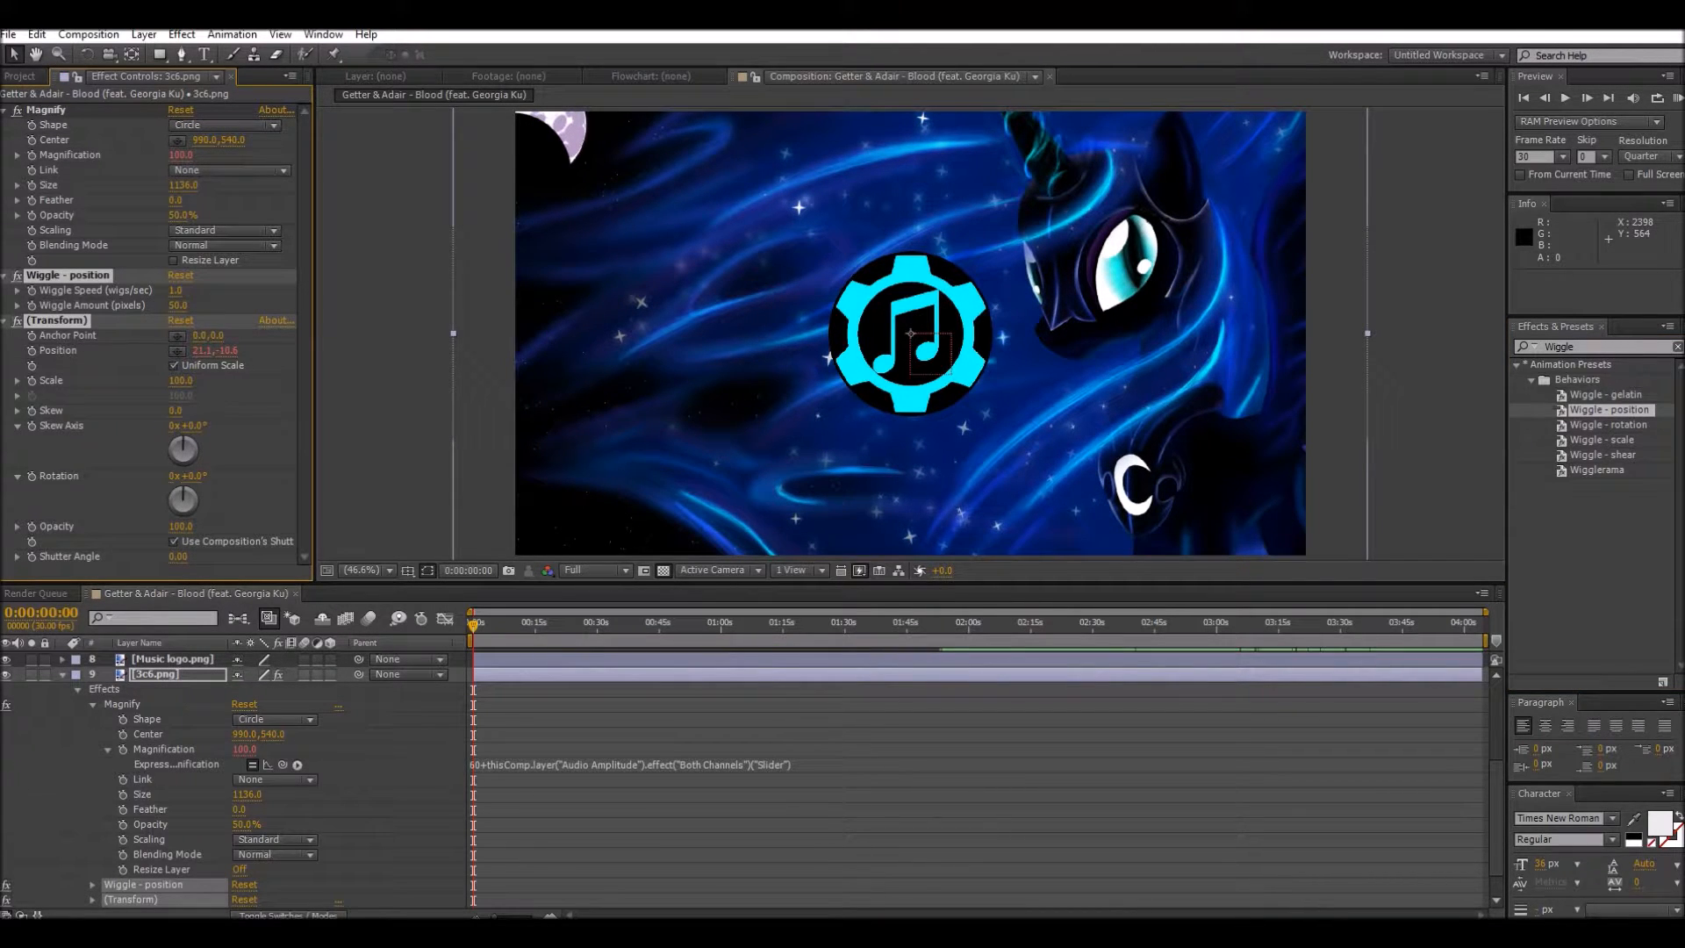
# Step: Add expressions to the Wiggle Speed and Wiggle Amount properties of the background's Wiggle - position effect
pyautogui.scroll(-1, 751, 777)
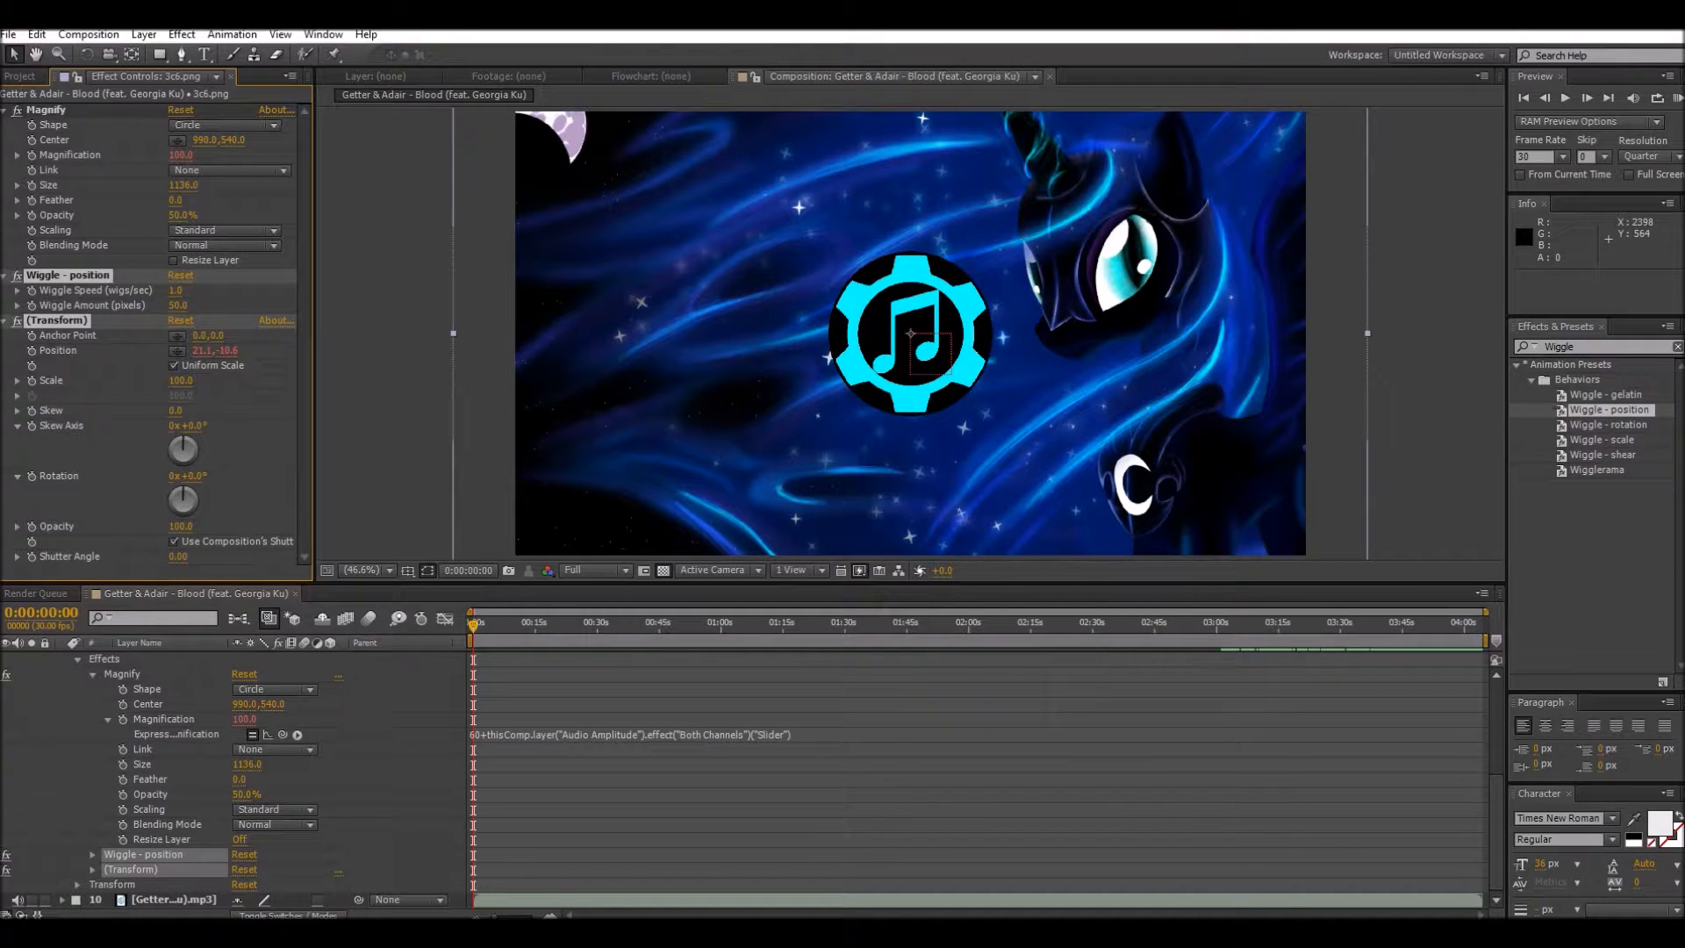
pyautogui.click(93, 854)
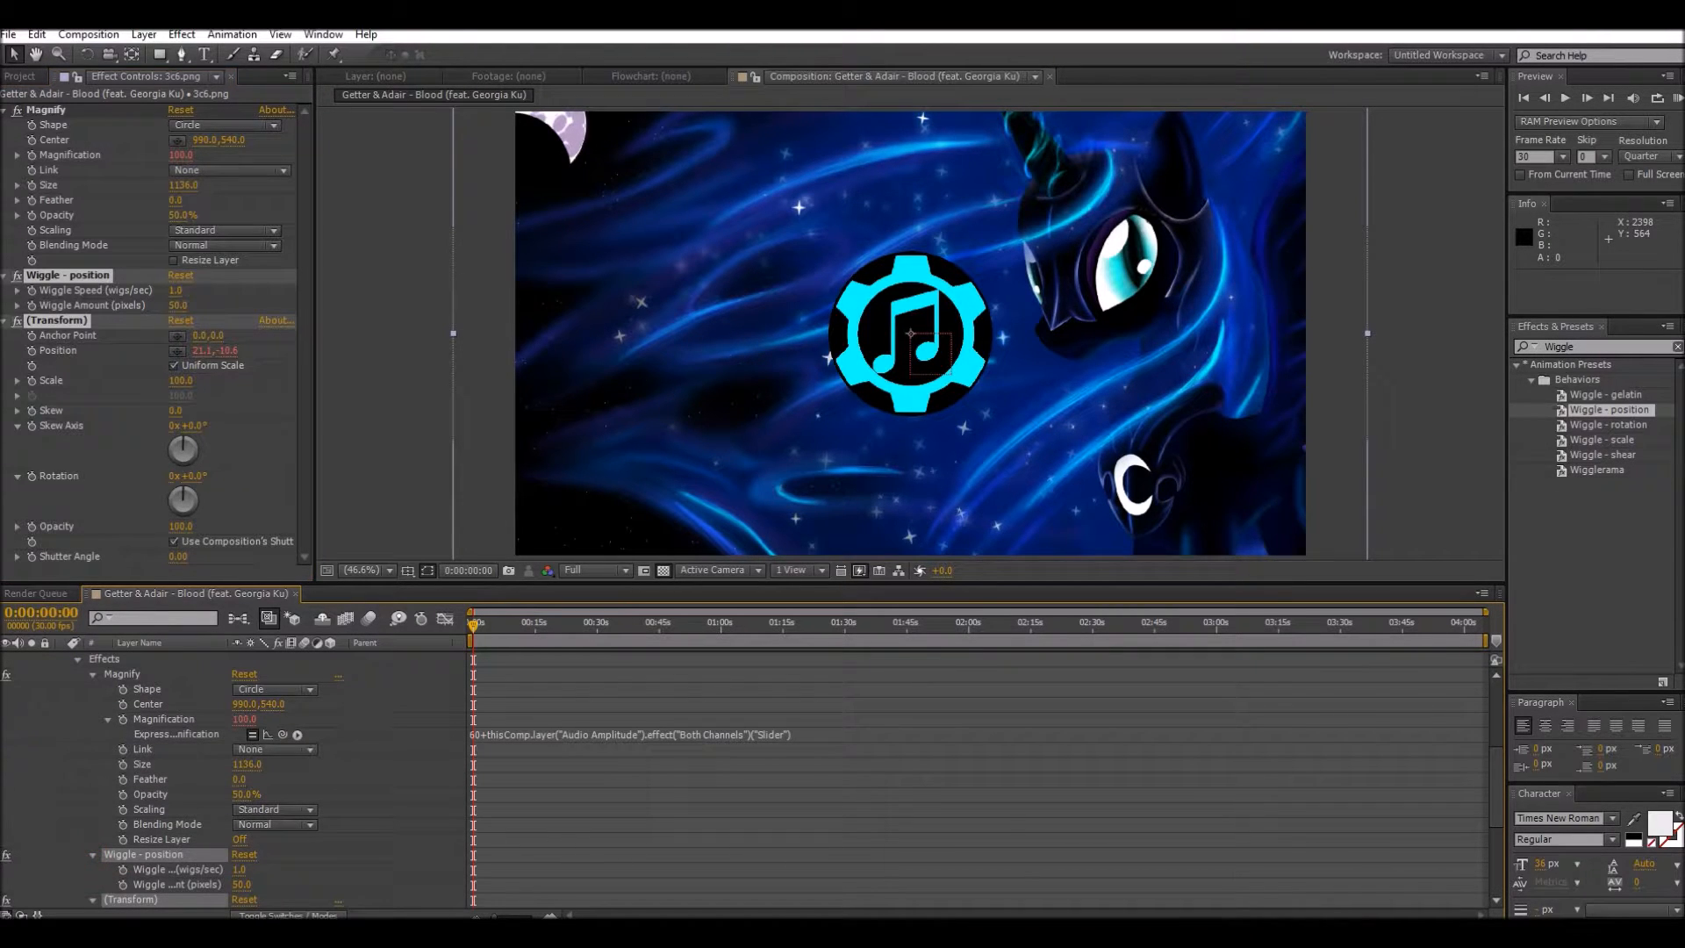
pyautogui.scroll(-1, 751, 778)
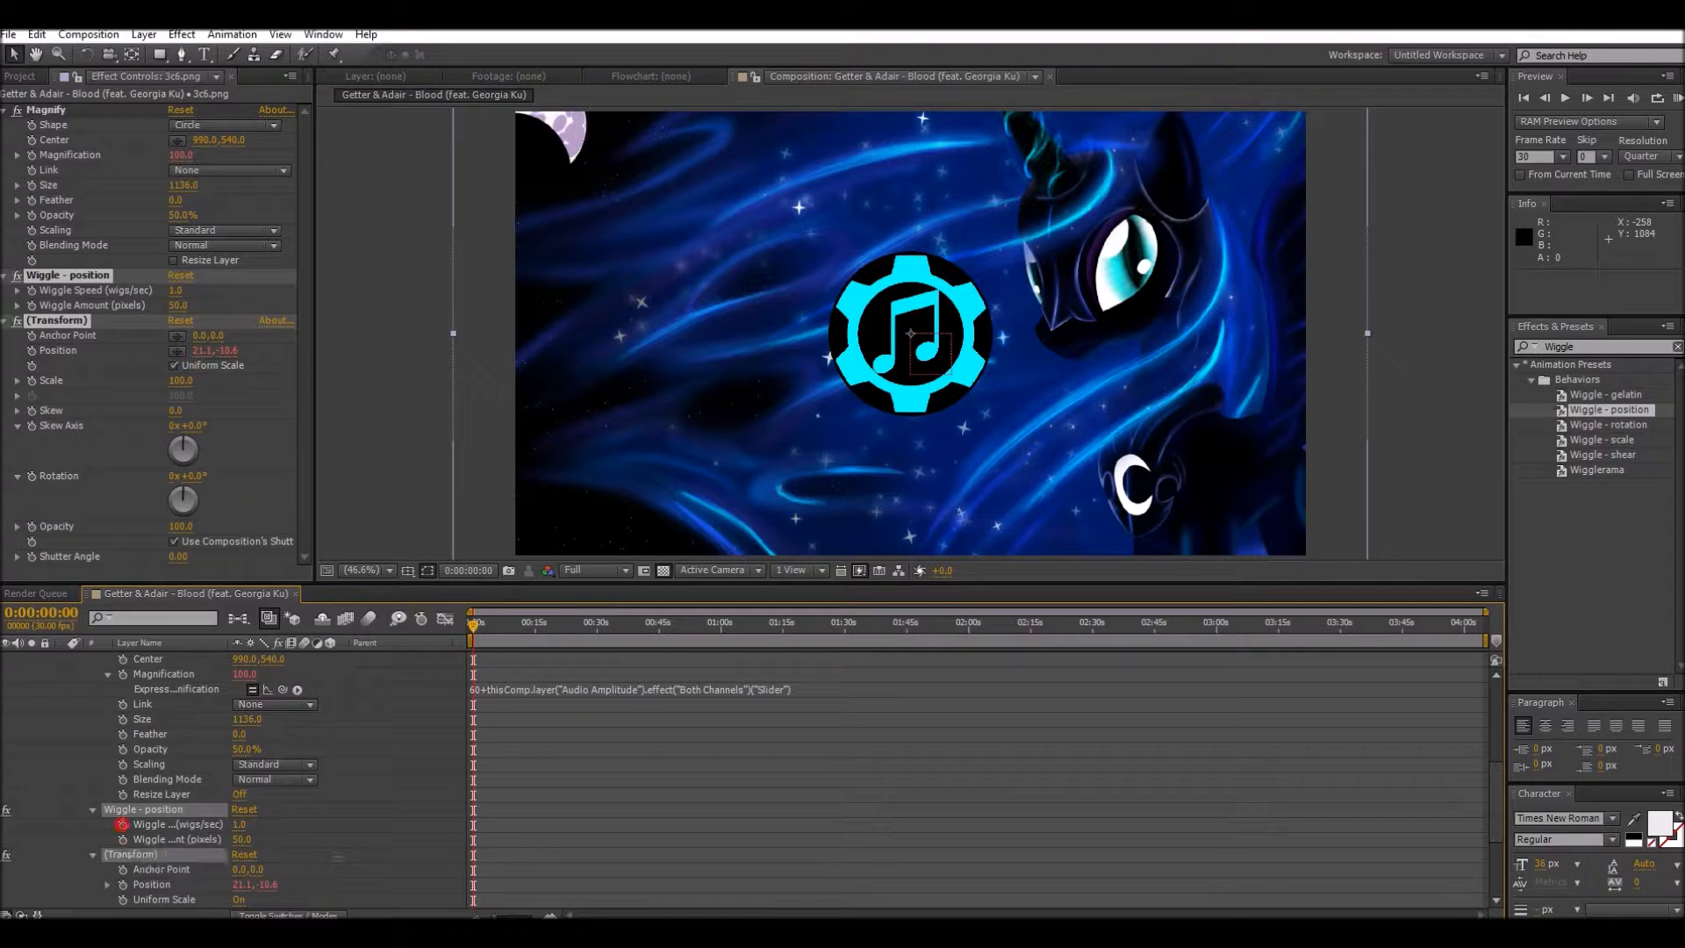
pyautogui.keyDown('alt'); pyautogui.click(123, 824); pyautogui.keyUp('alt')
pyautogui.keyDown('alt'); pyautogui.click(123, 855); pyautogui.keyUp('alt')
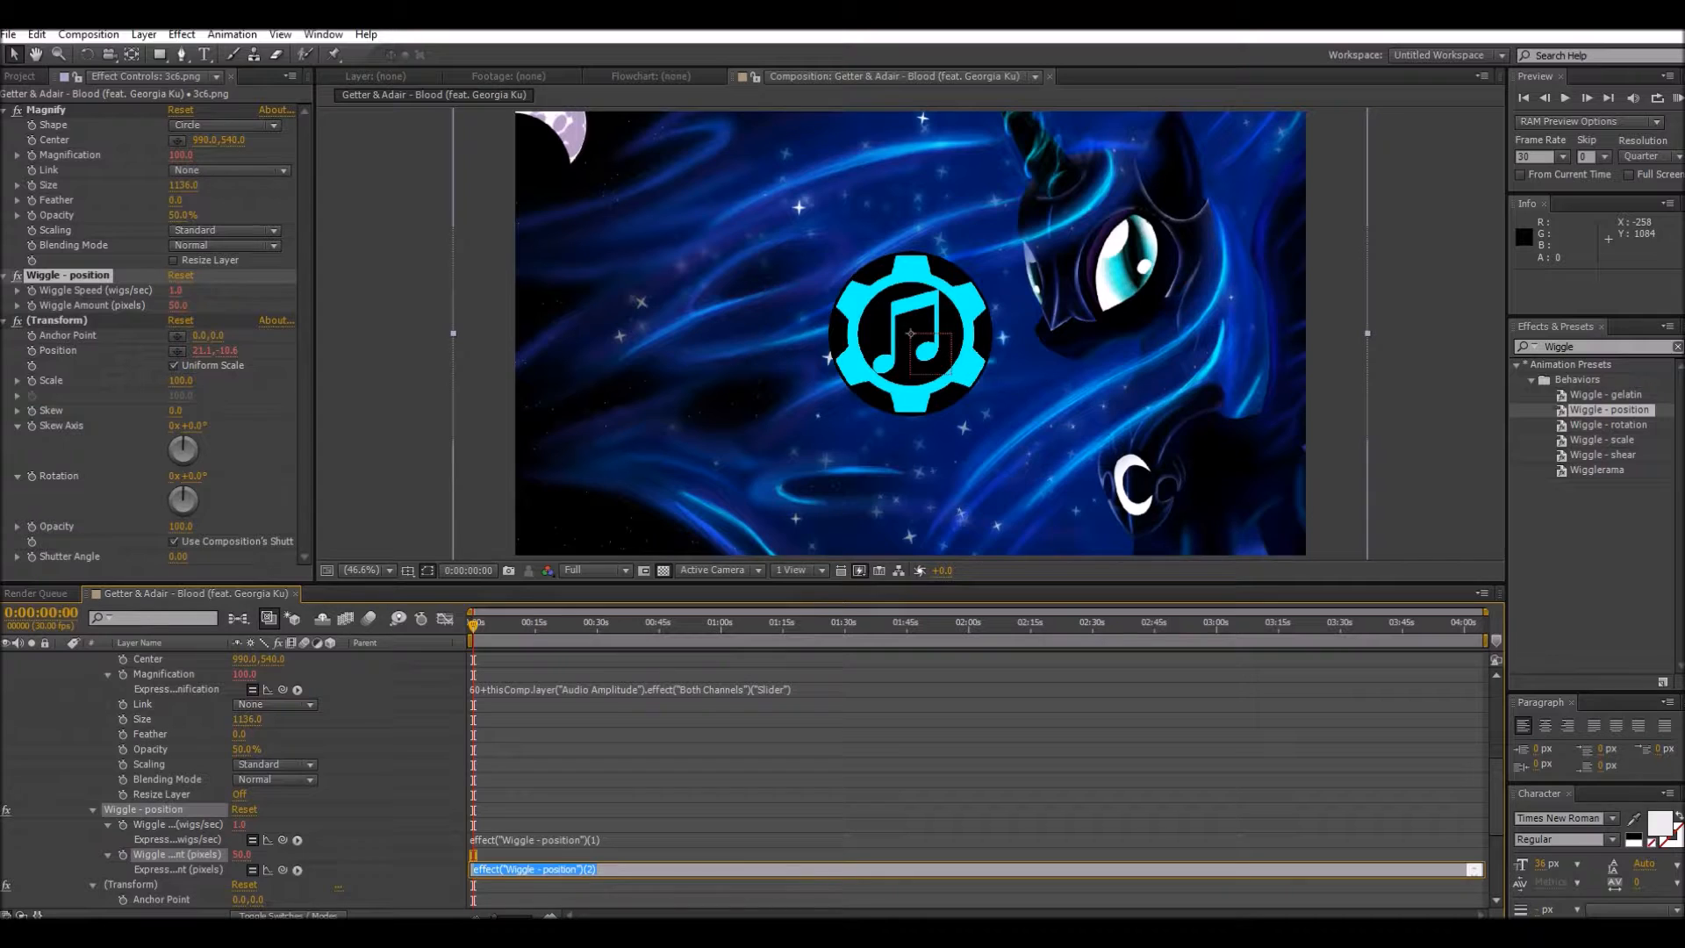
# Step: Replace the Wiggle Amount expression with -39+ linked to the Both Channels slider of the Audio Amplitude layer
pyautogui.press('BackSpace')
pyautogui.moveTo(282, 869); pyautogui.dragTo(153, 690)
pyautogui.scroll(-5, 158, 693)
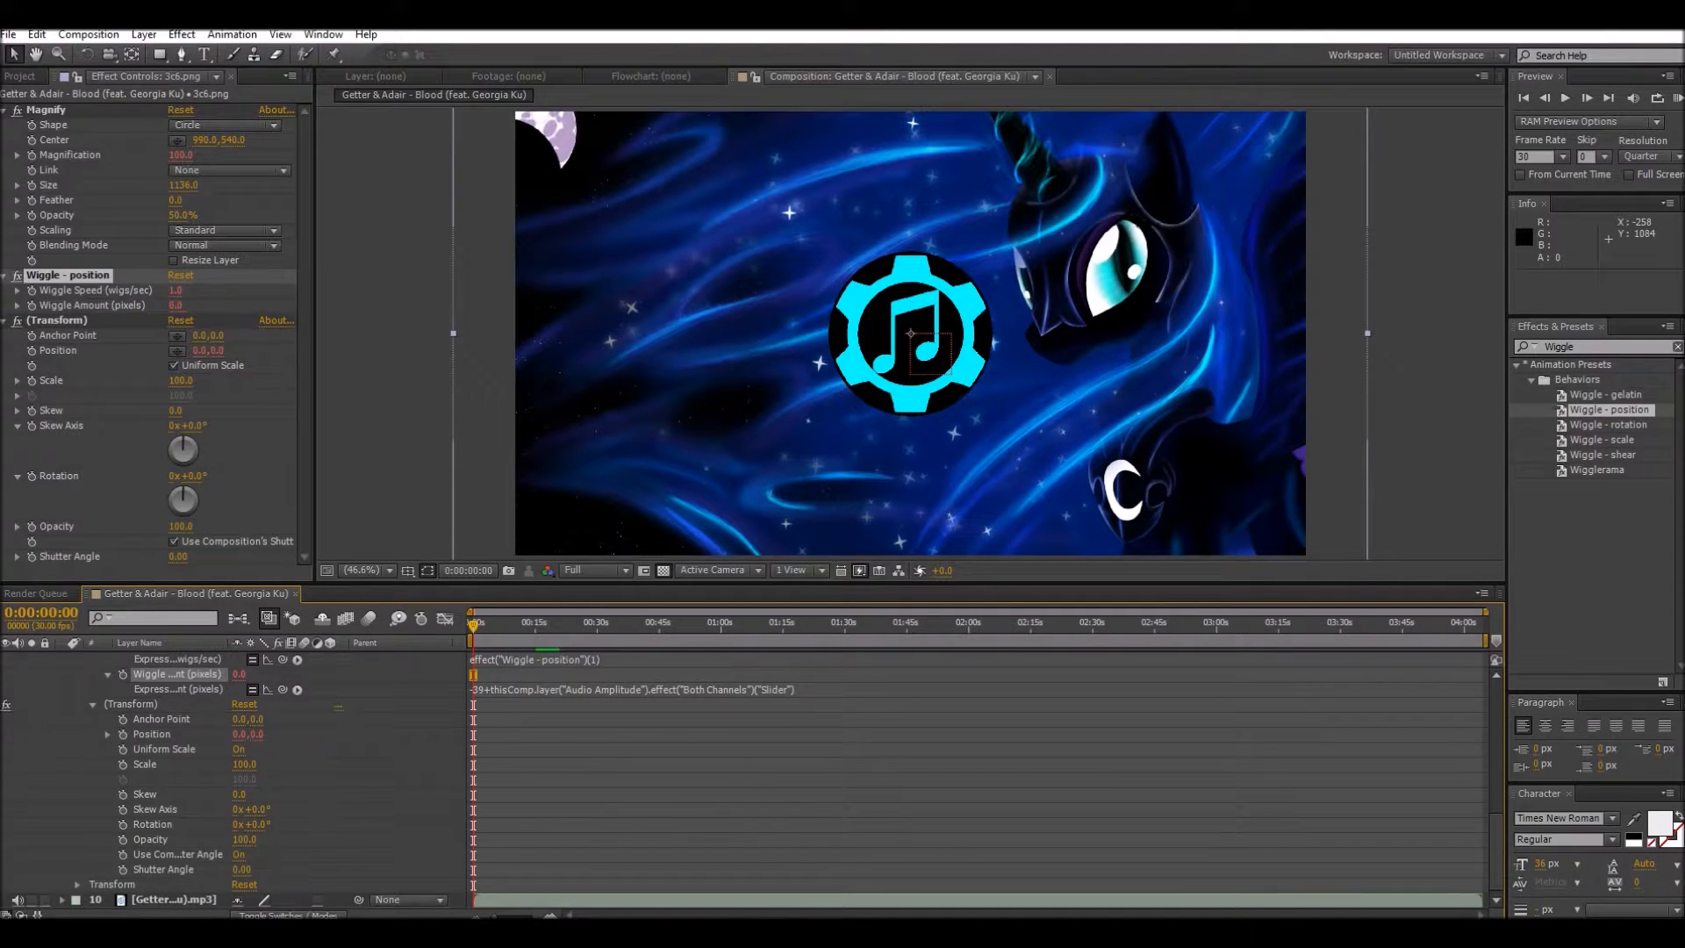
# Step: Replace the Wiggle Speed expression with -35+ linked to the Both Channels slider of the Audio Amplitude layer
pyautogui.scroll(3, 158, 745)
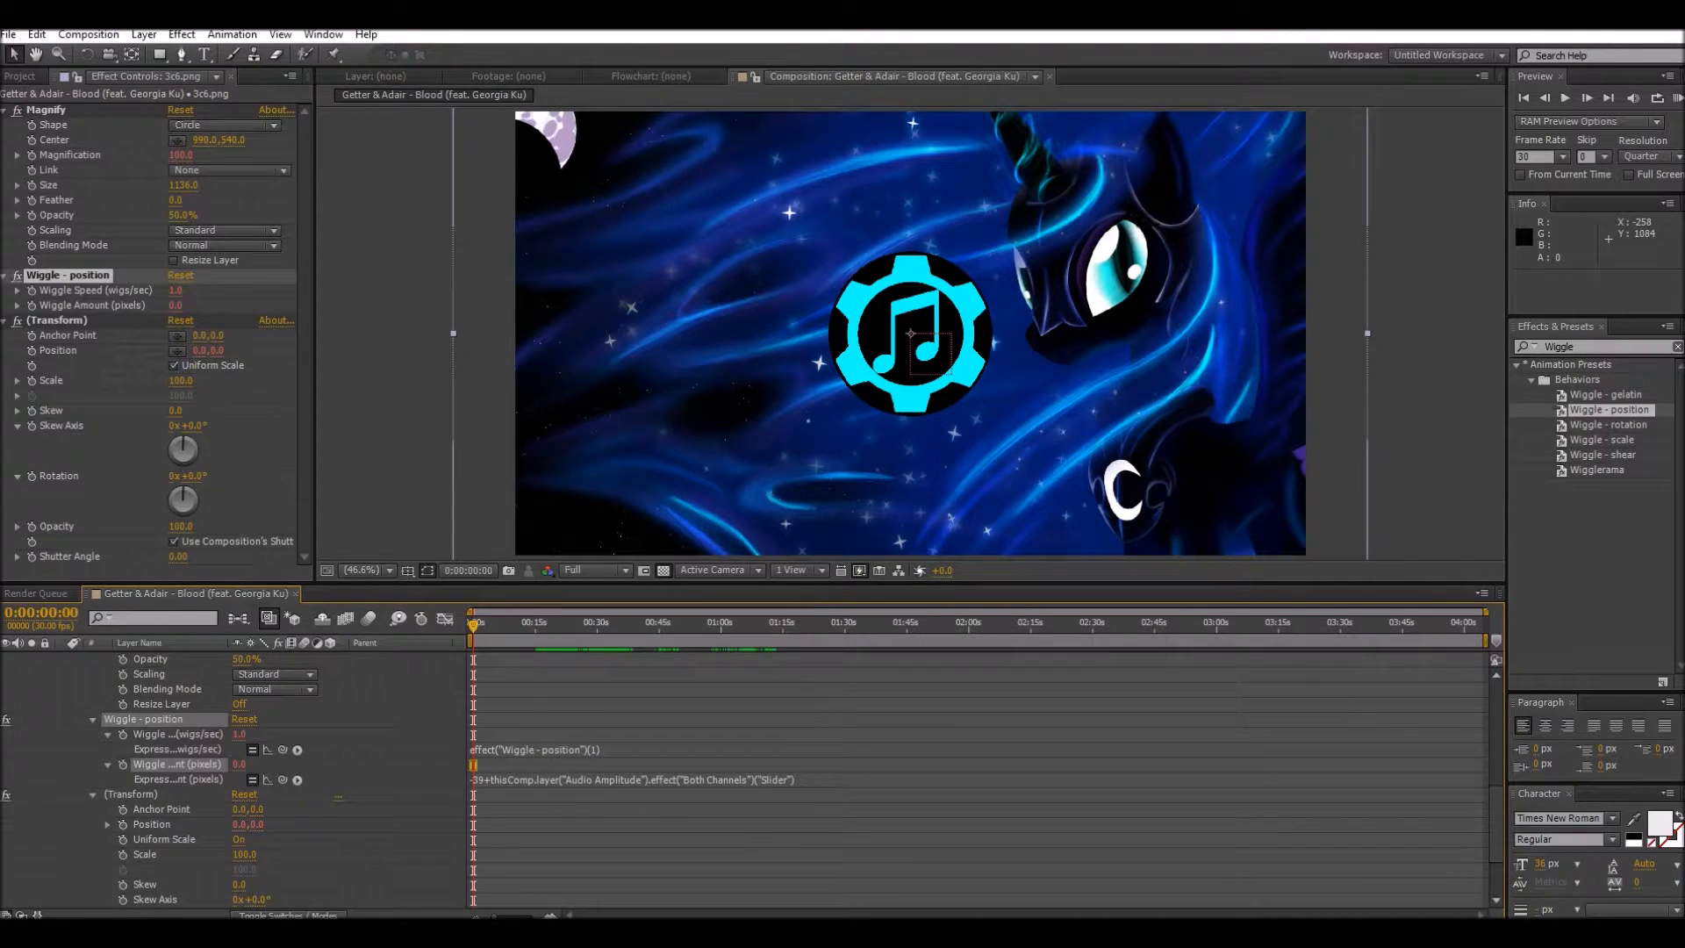
pyautogui.click(534, 748)
pyautogui.press('BackSpace')
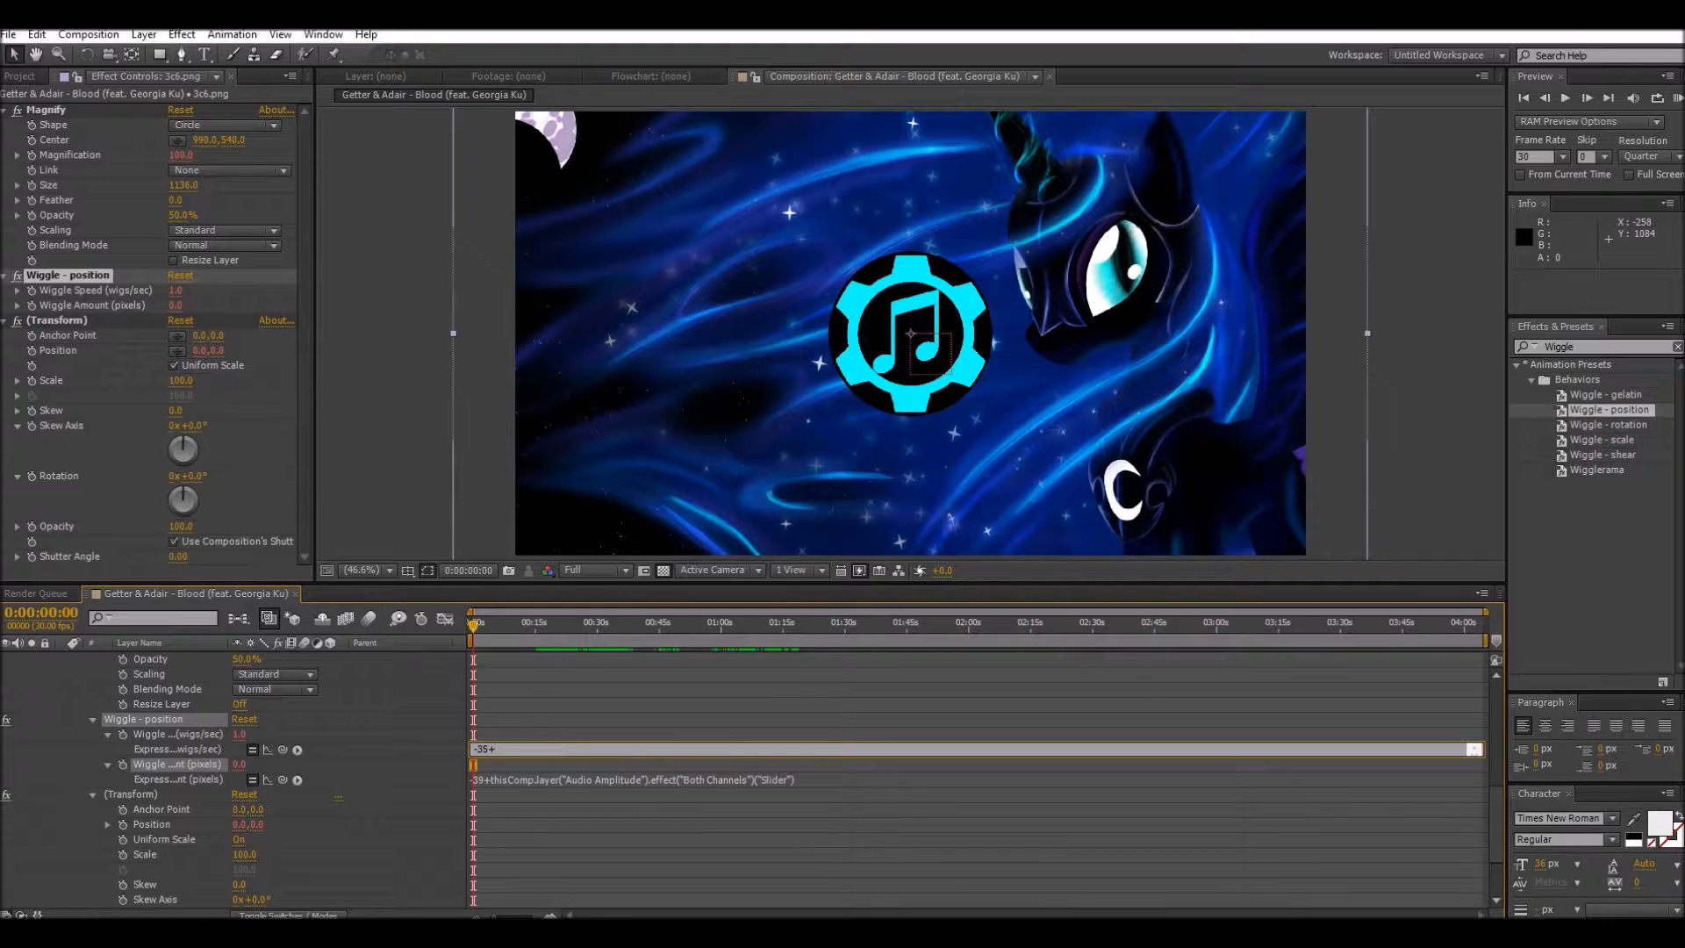
pyautogui.moveTo(281, 749); pyautogui.dragTo(243, 676)
# Step: Change the base value in the Wiggle Amount expression to -30
pyautogui.scroll(-4, 263, 781)
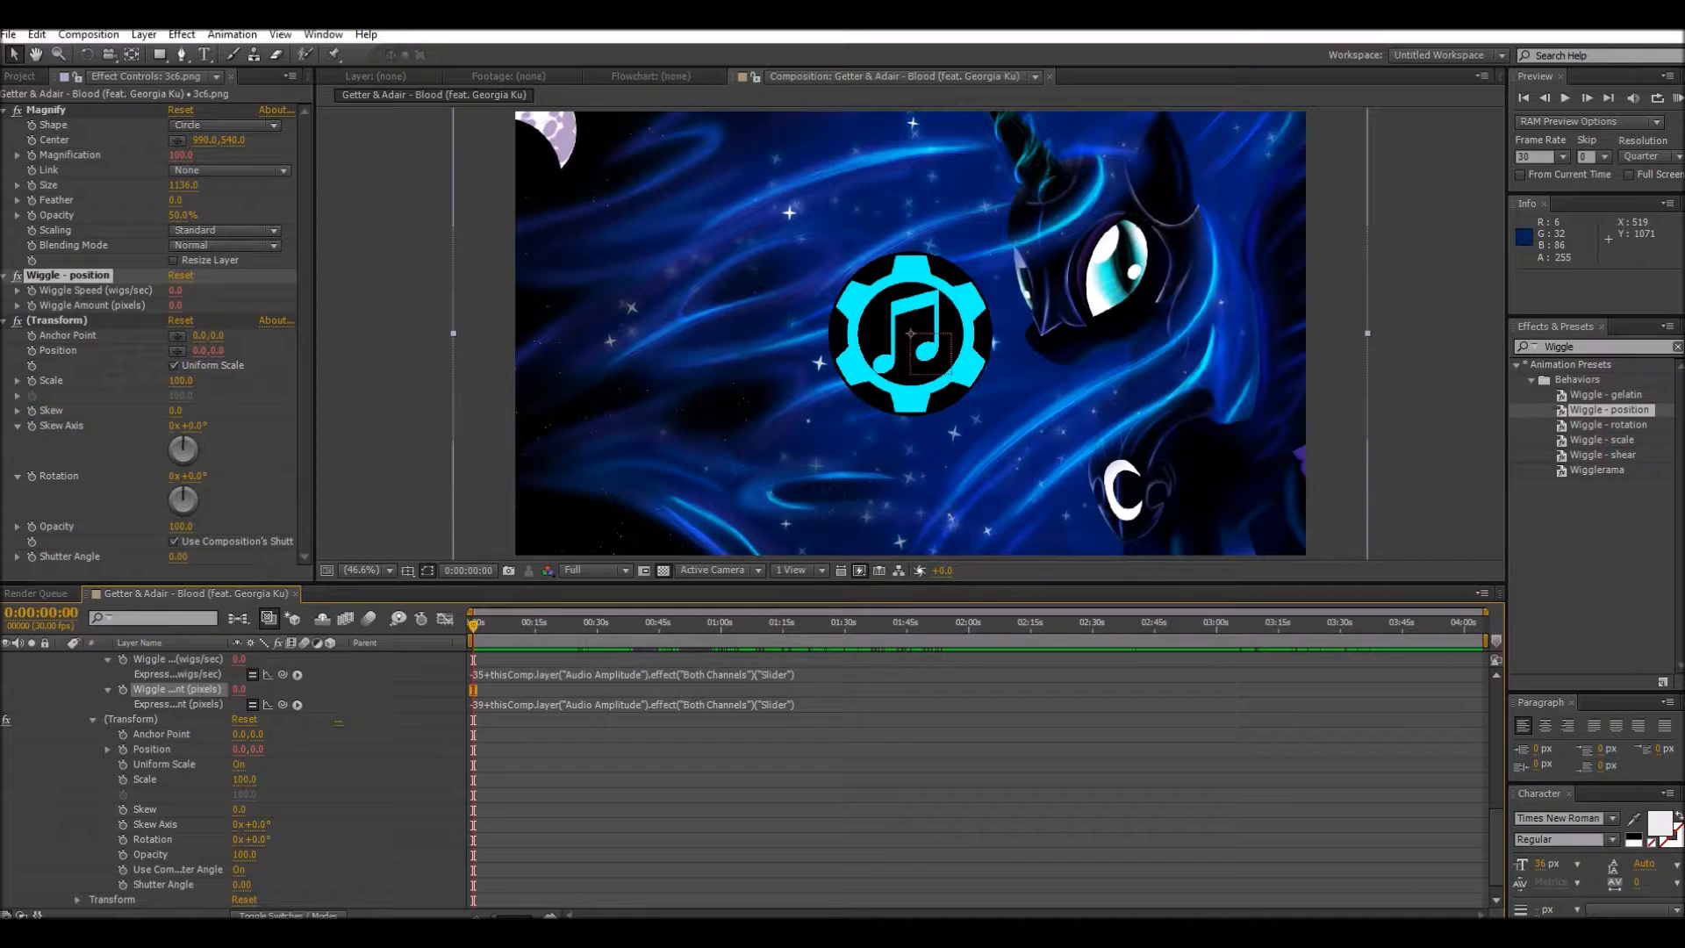
pyautogui.click(483, 705)
pyautogui.click(487, 704)
pyautogui.press('BackSpace')
pyautogui.write('0')
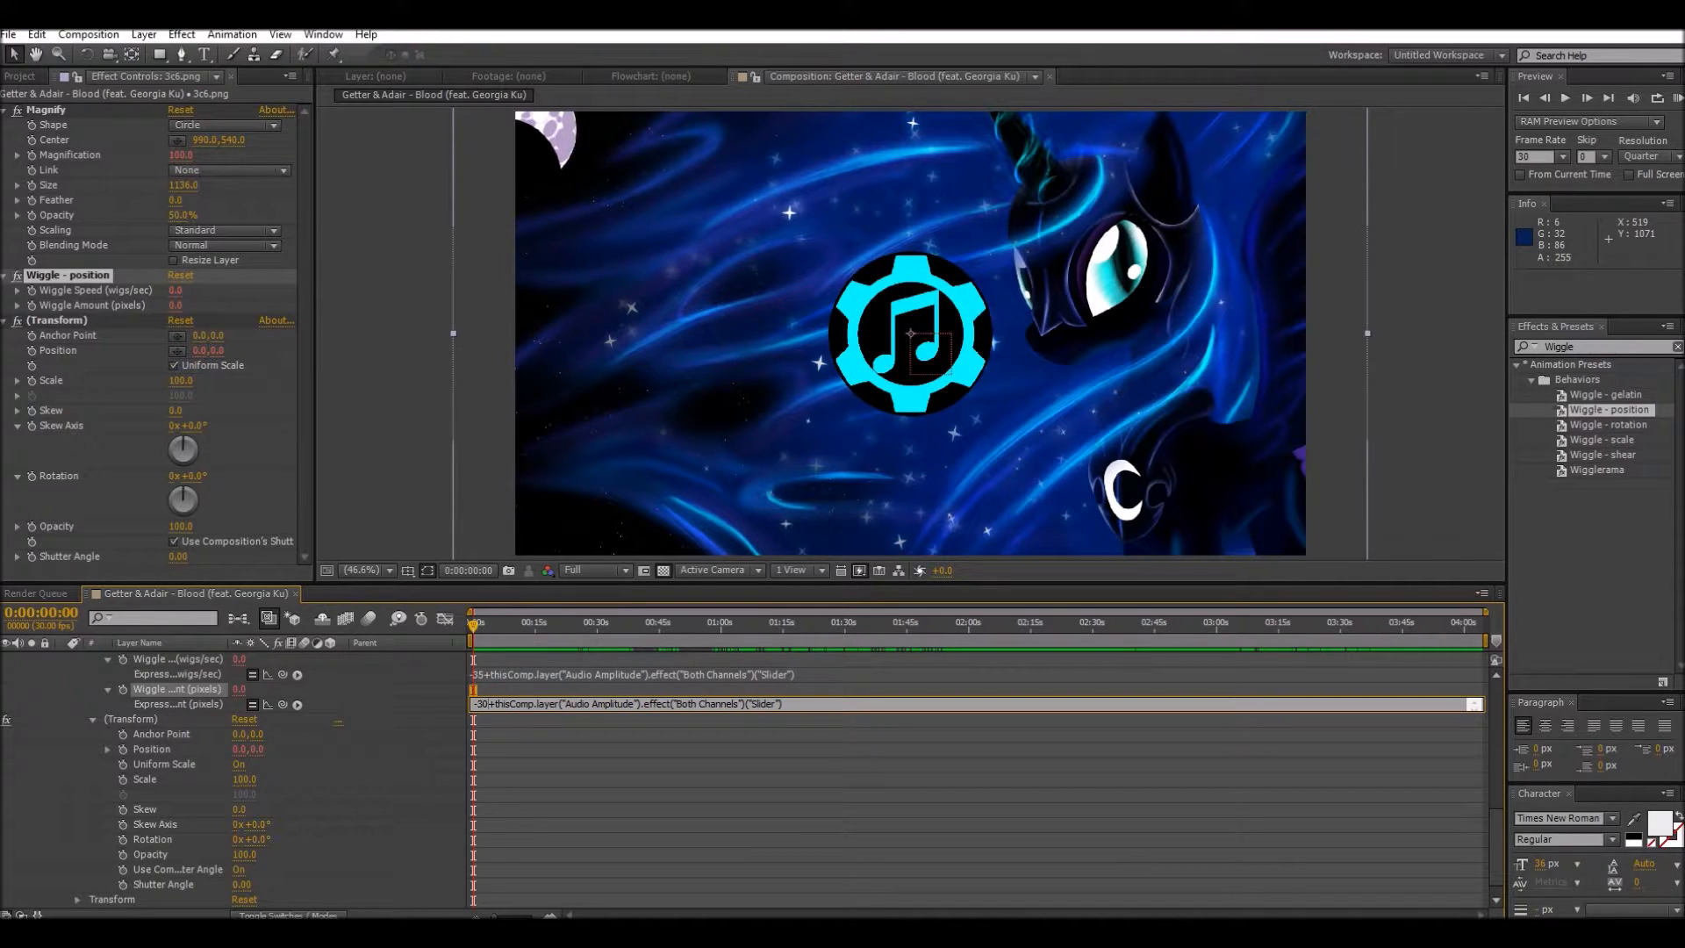
pyautogui.click(384, 693)
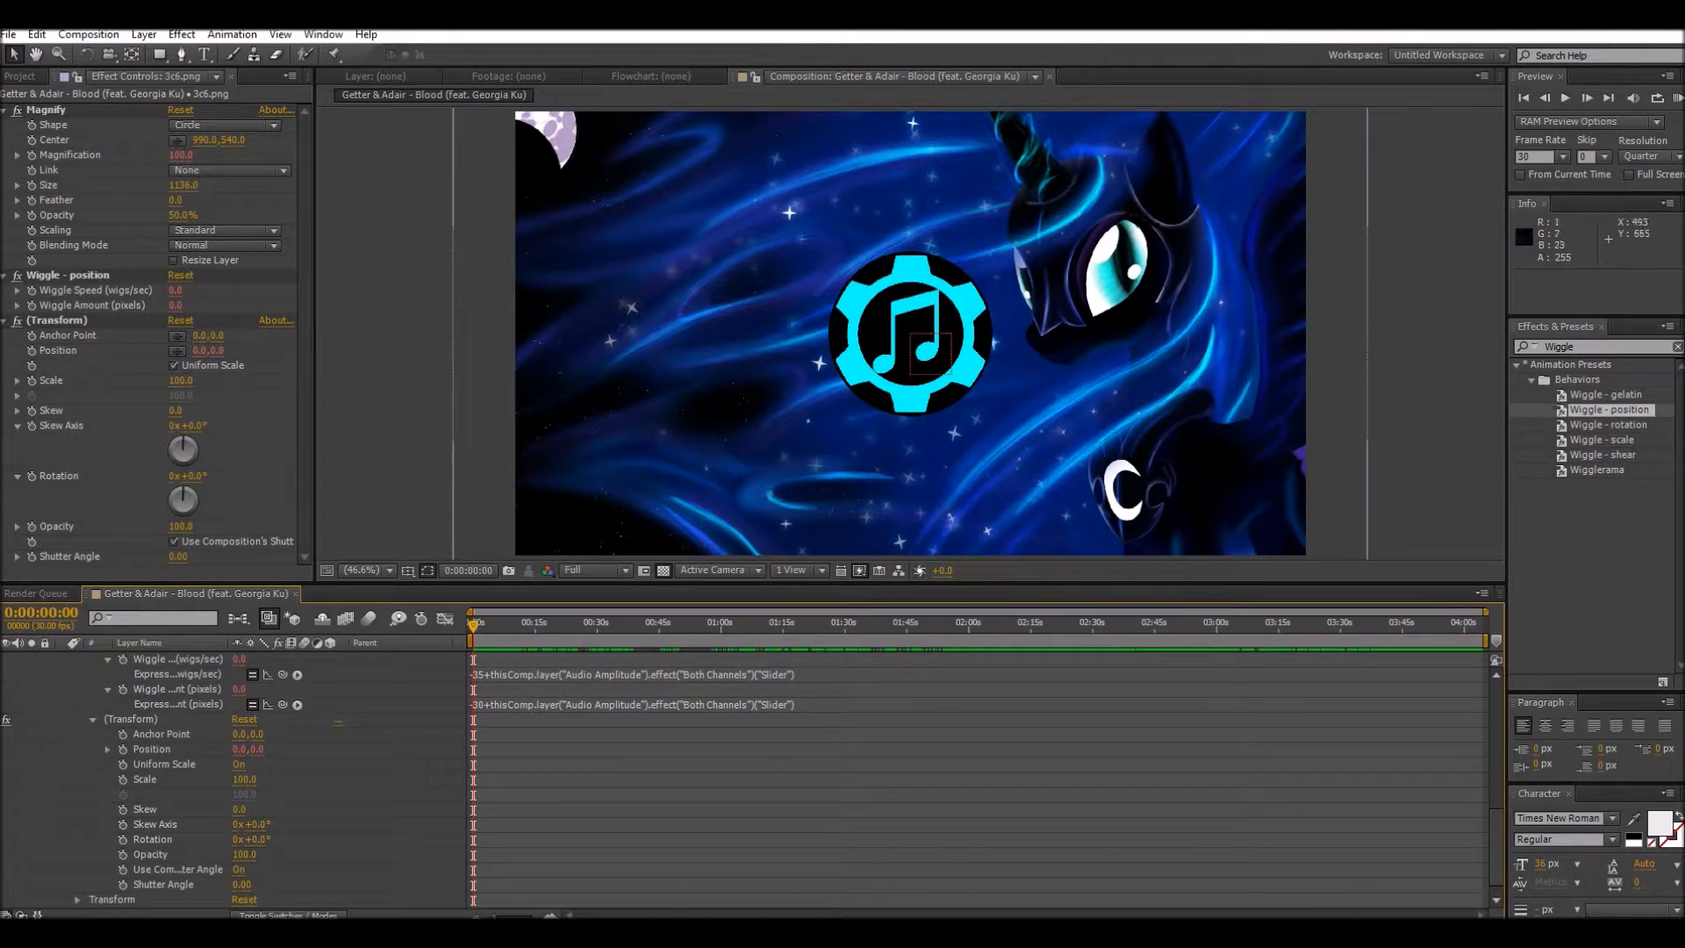
# Step: Run a RAM preview of the background's audio-driven wiggle and collapse the 3c6.png layer's properties
pyautogui.click(1677, 98)
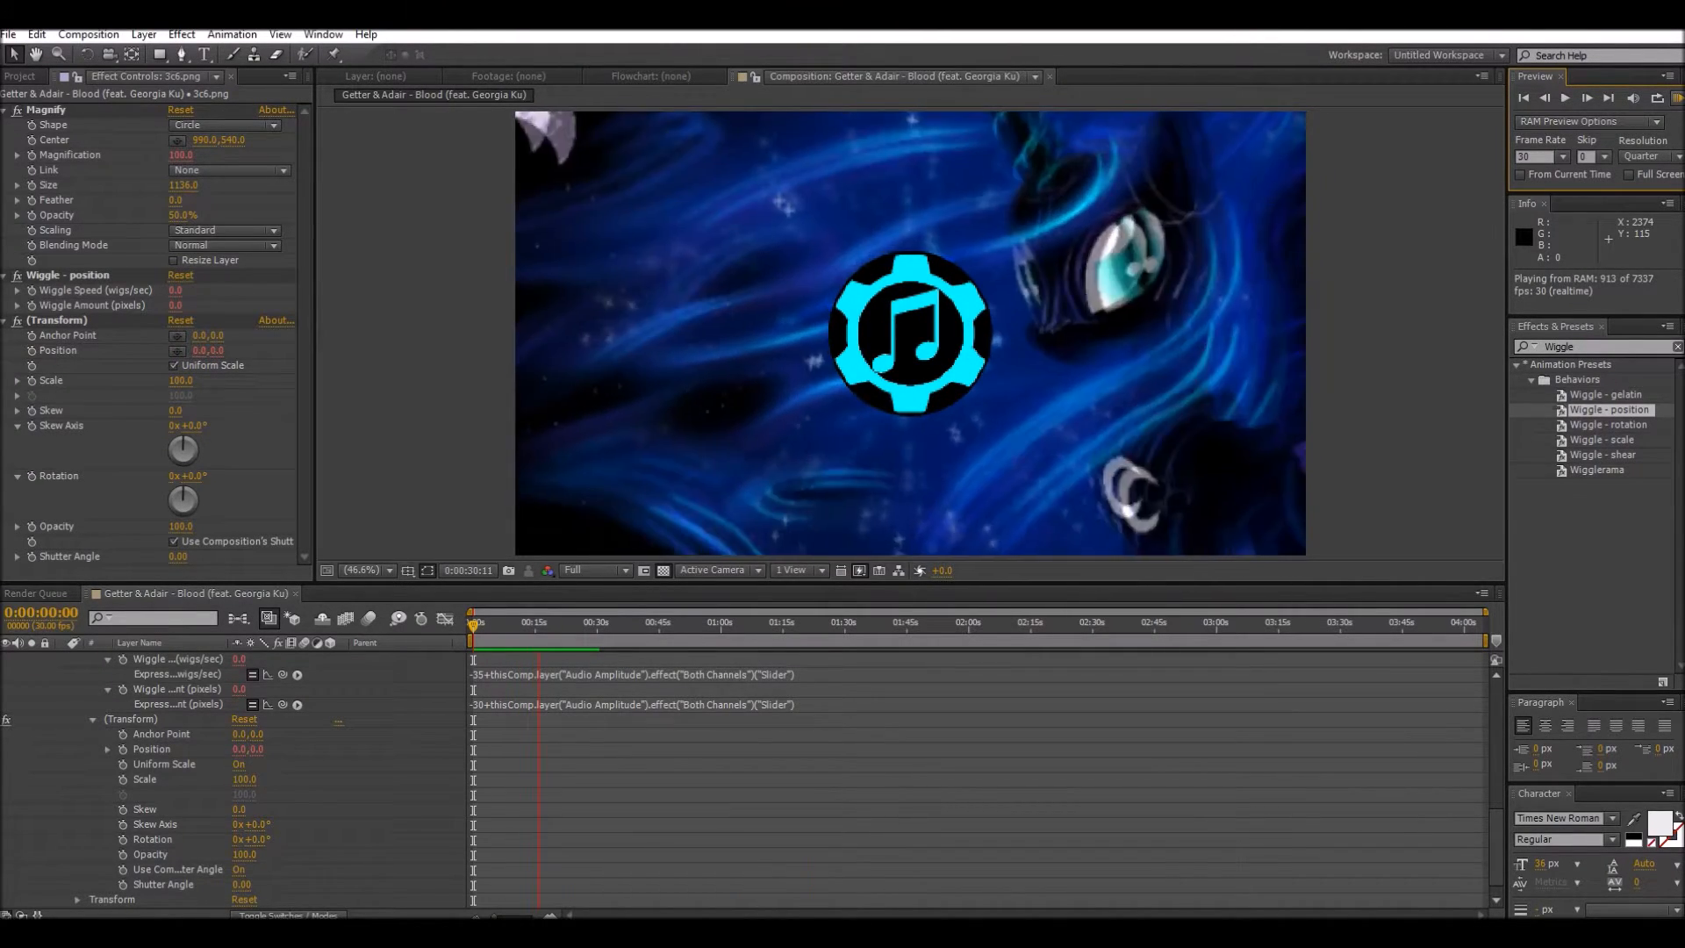
pyautogui.click(1399, 342)
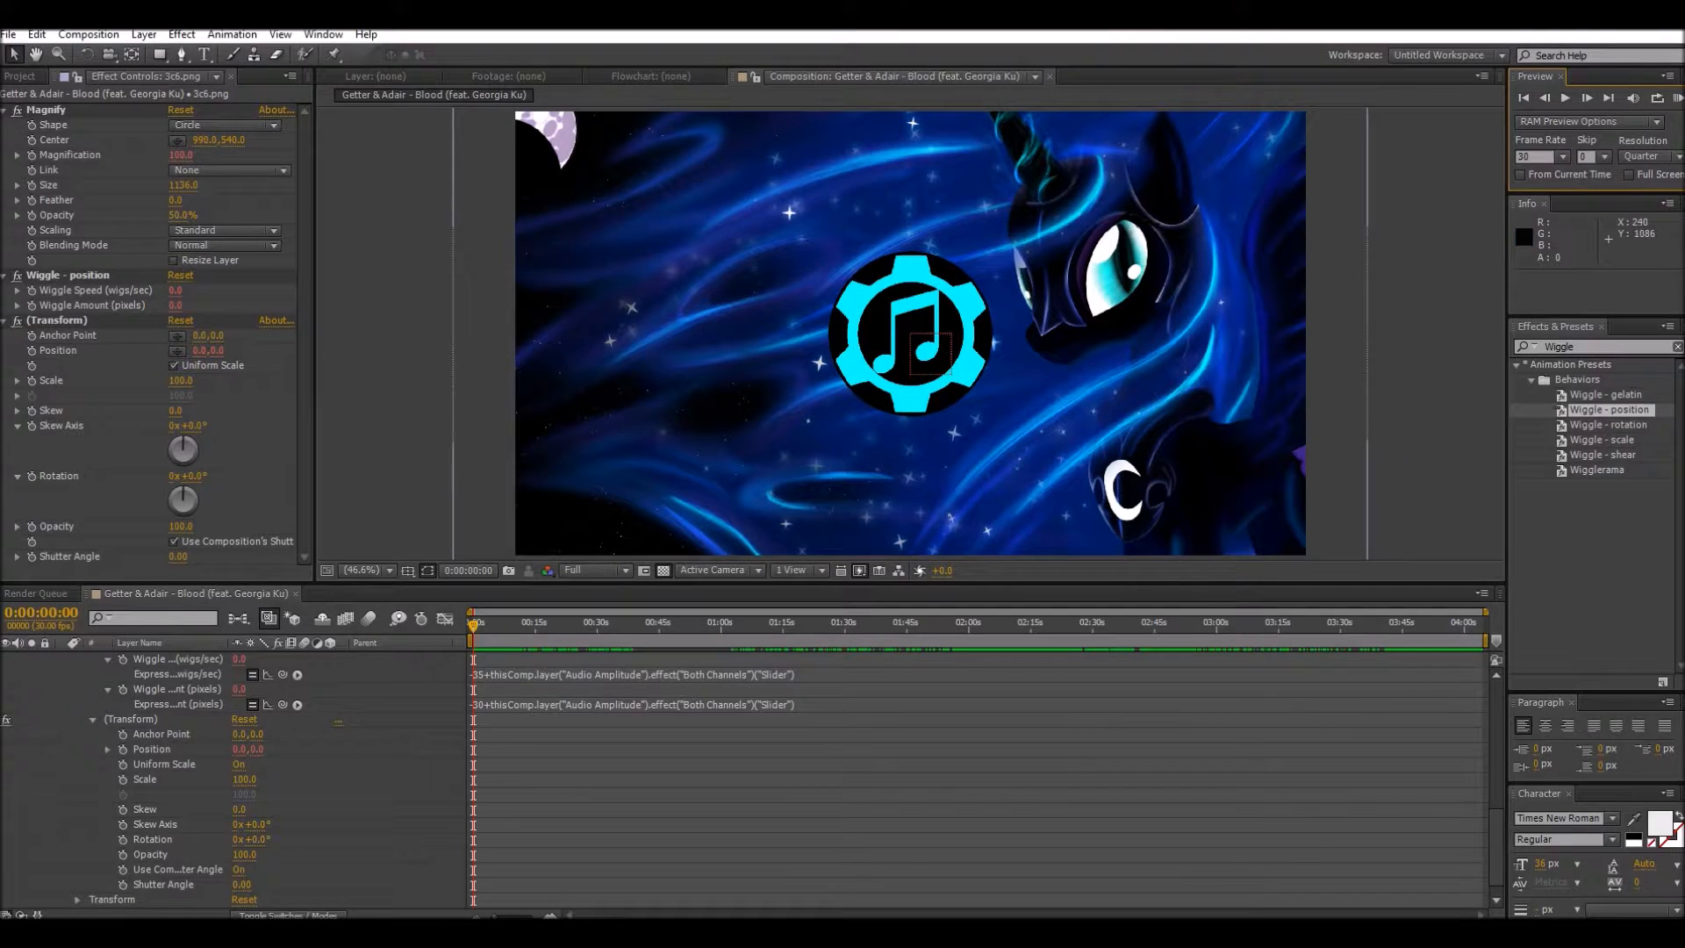
pyautogui.scroll(2, 751, 779)
pyautogui.scroll(3, 751, 779)
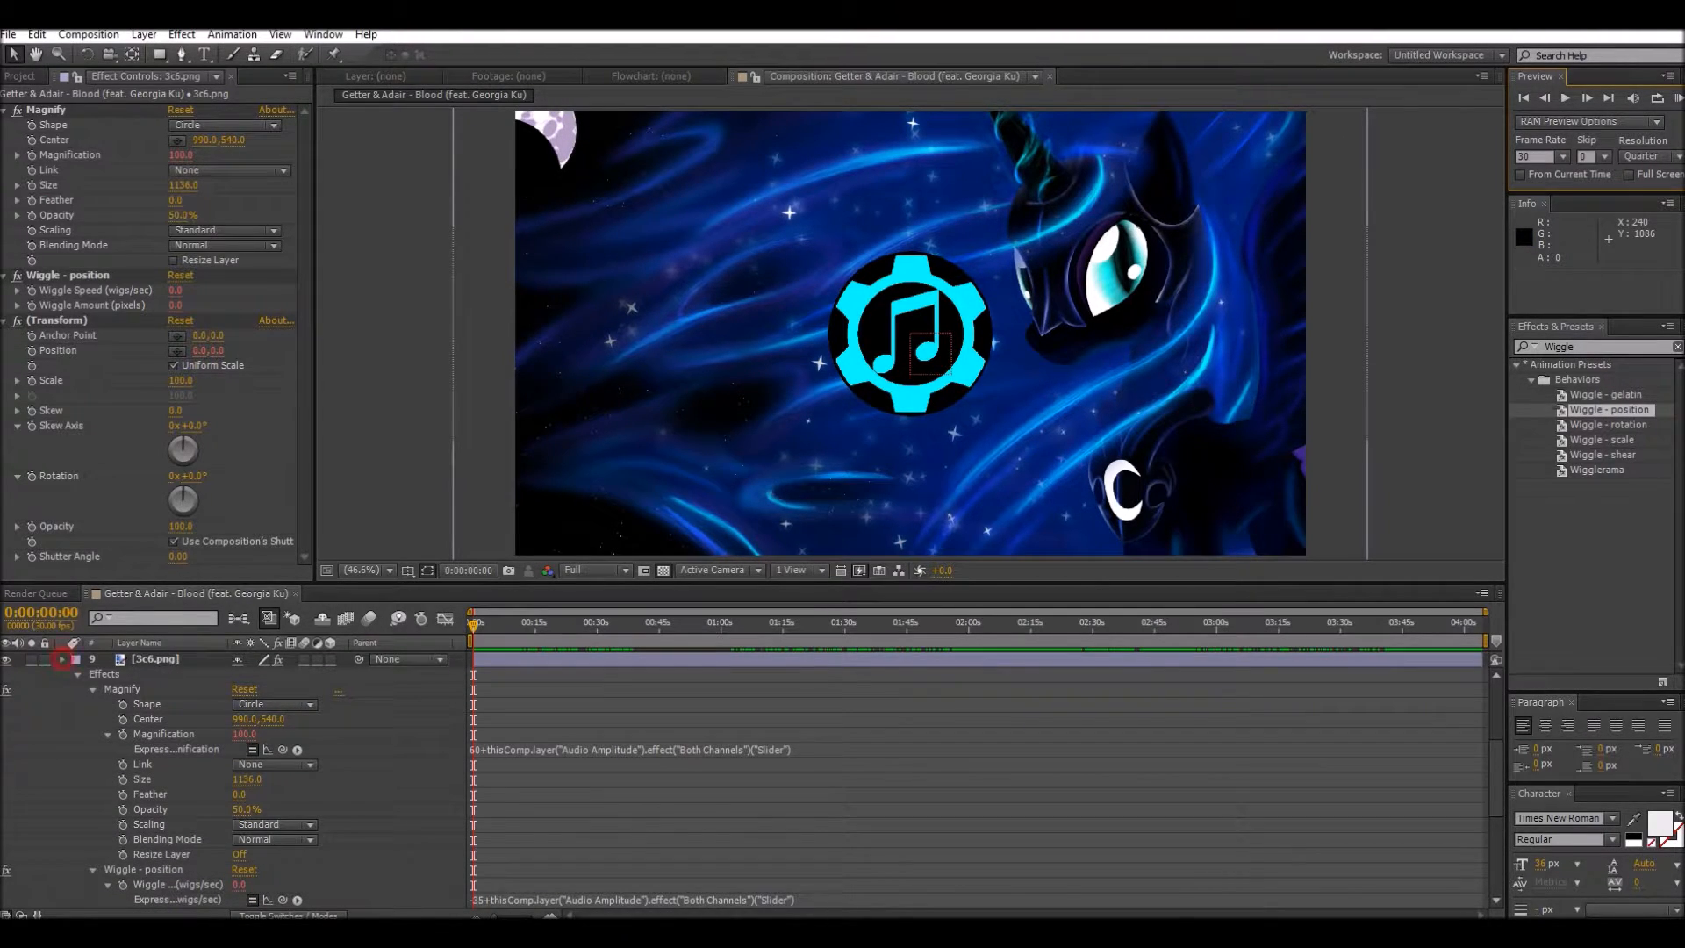
pyautogui.click(61, 659)
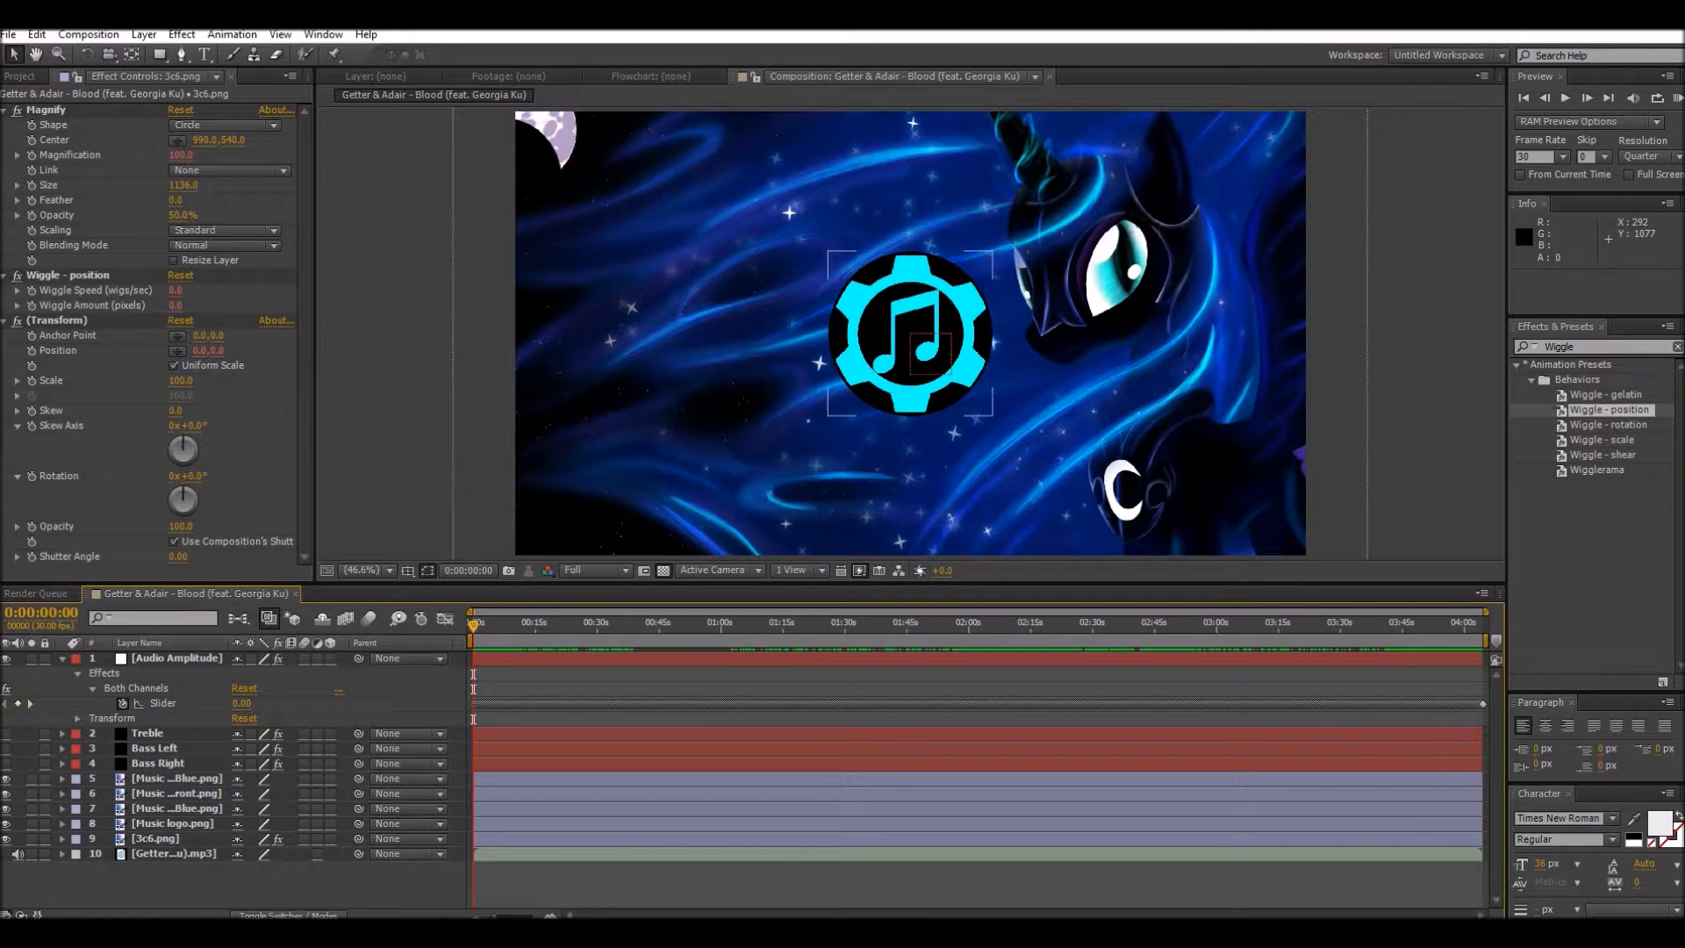
# Step: Add an expression to the Rotation property of the Music logo.png layer and enter Time*100
pyautogui.click(61, 823)
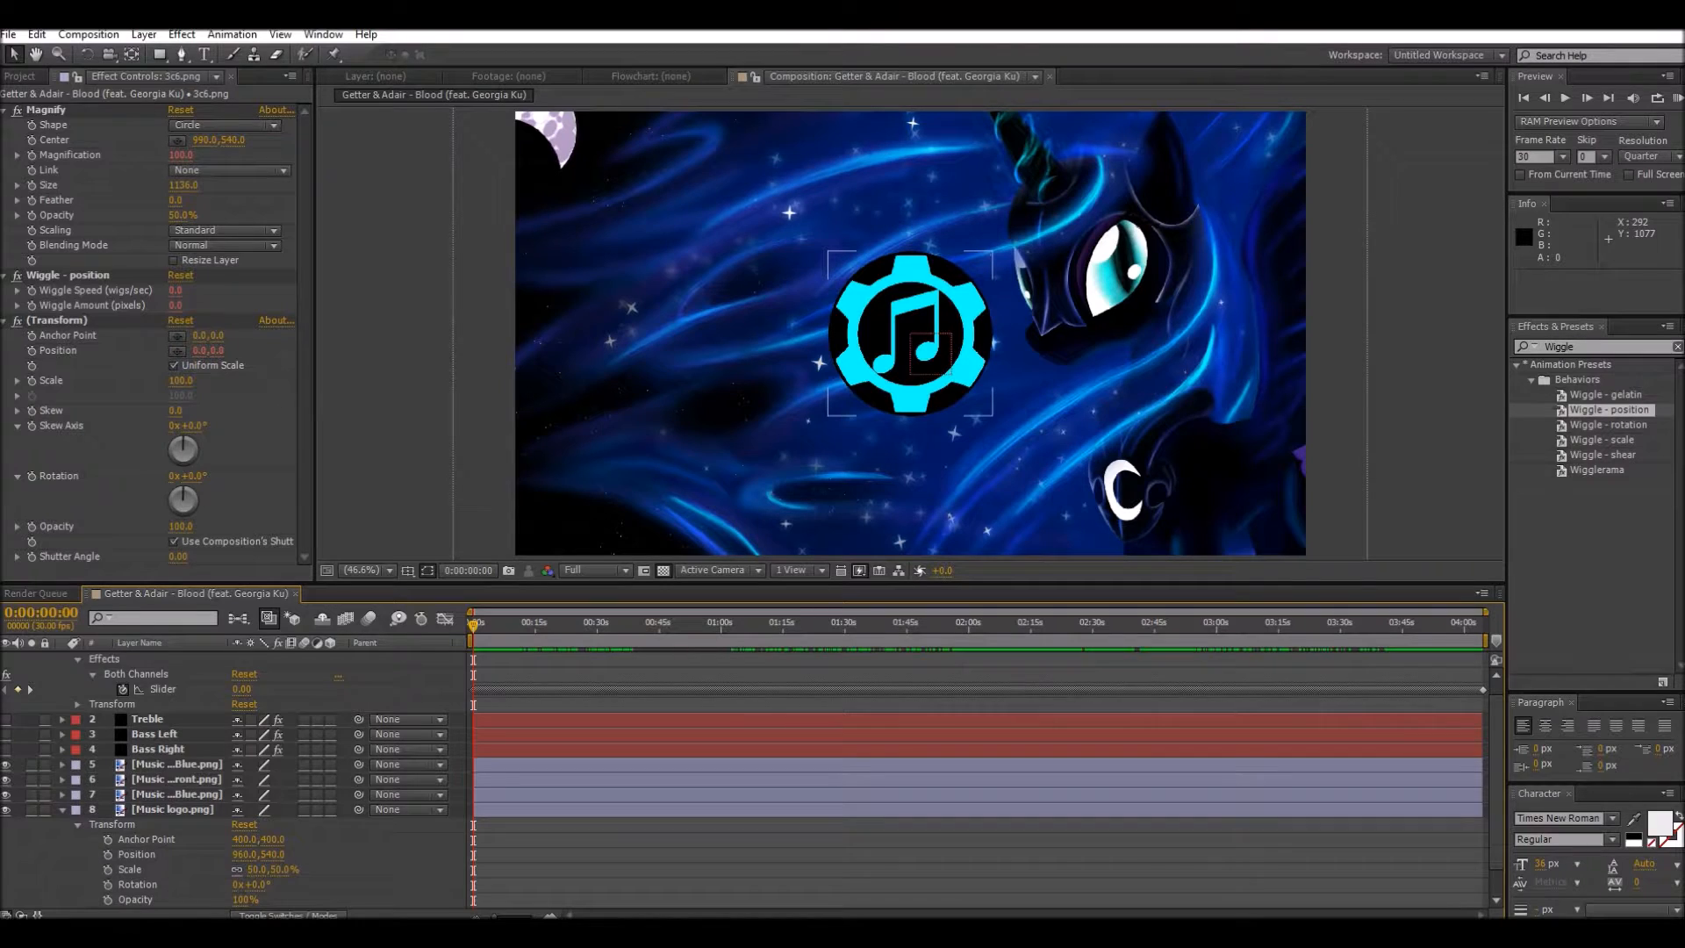
pyautogui.scroll(-1, 233, 781)
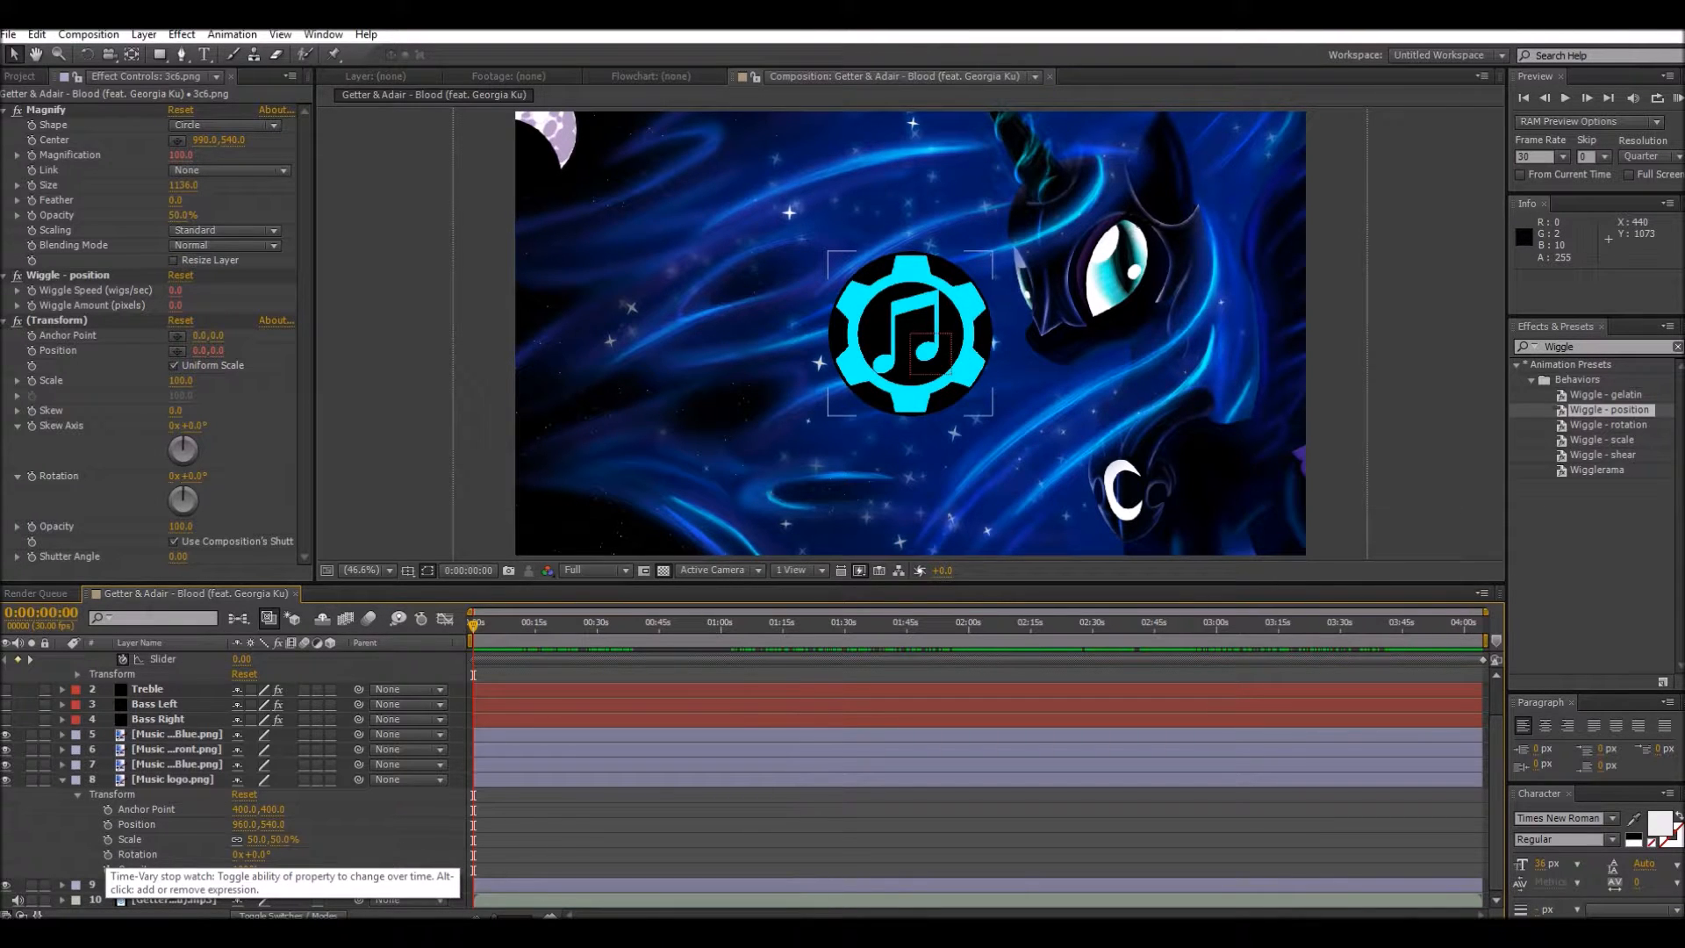
pyautogui.keyDown('alt'); pyautogui.click(107, 854); pyautogui.keyUp('alt')
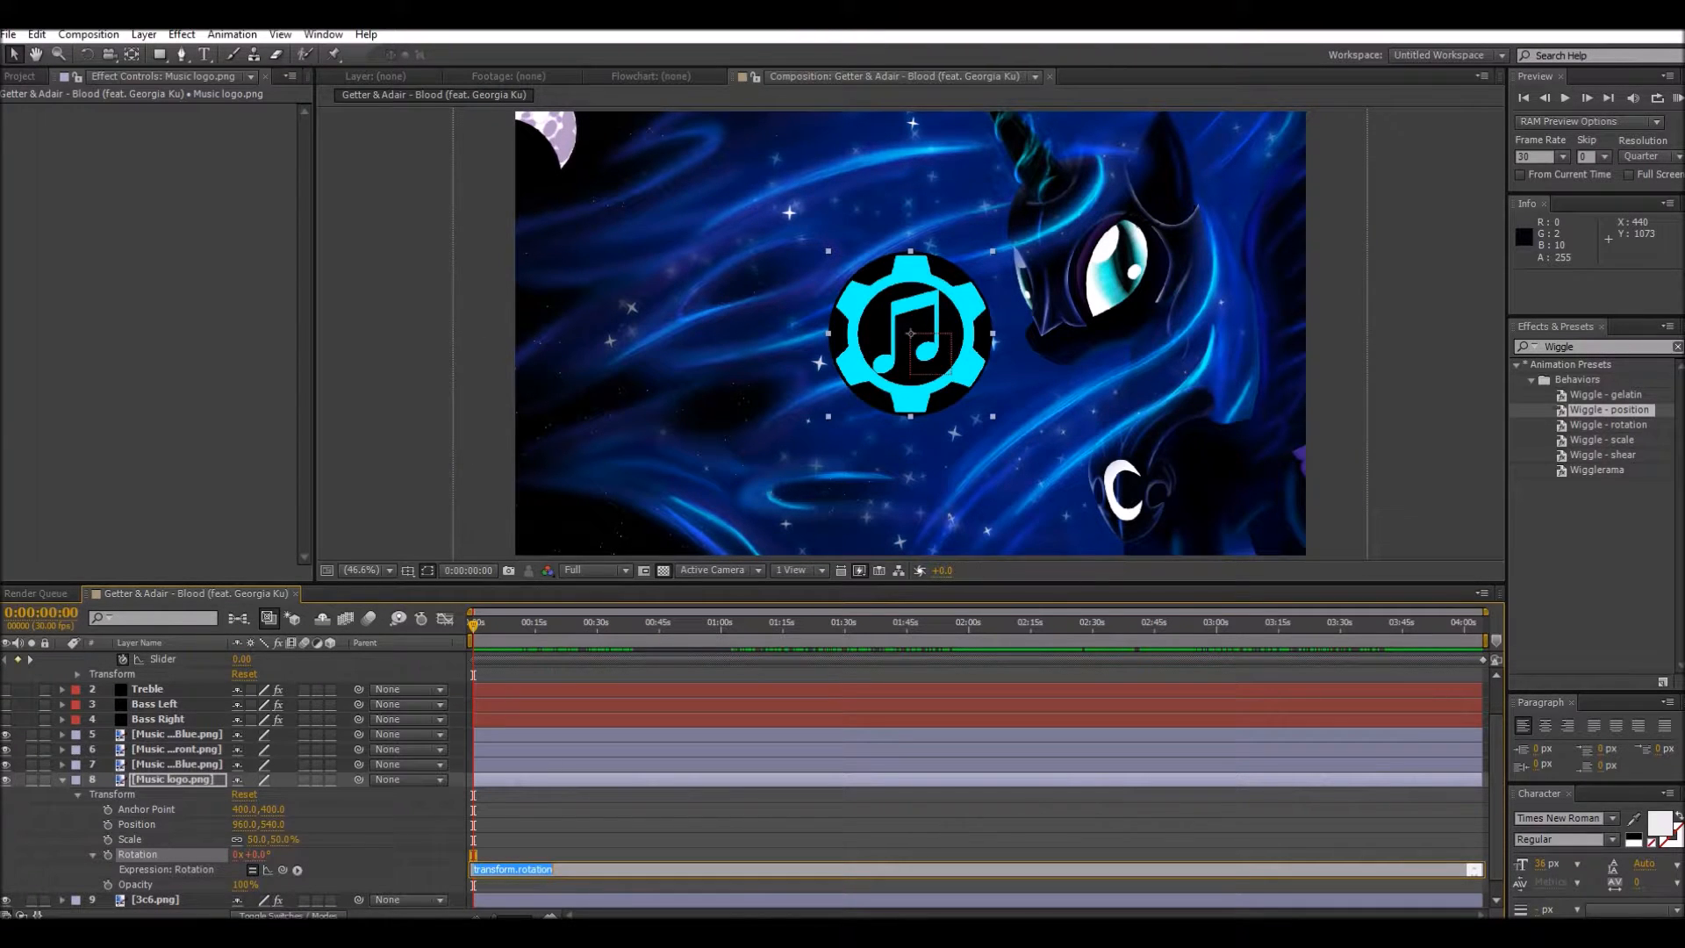
pyautogui.press('BackSpace')
pyautogui.write('Time*100')
pyautogui.click(447, 847)
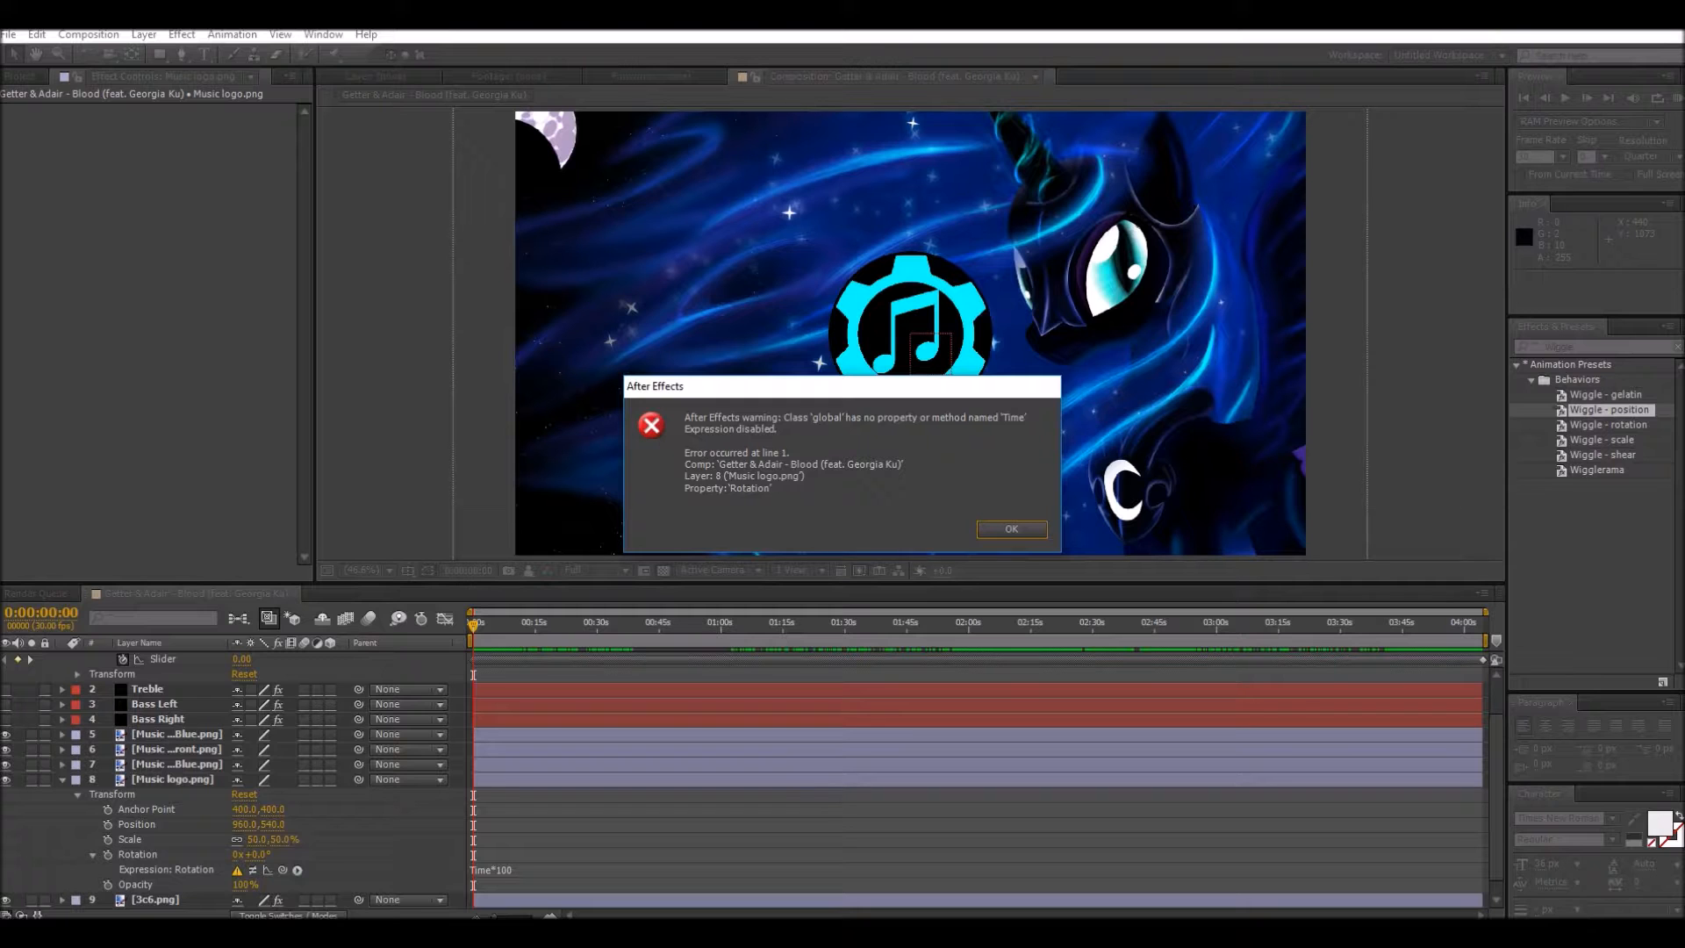
pyautogui.press('Return')
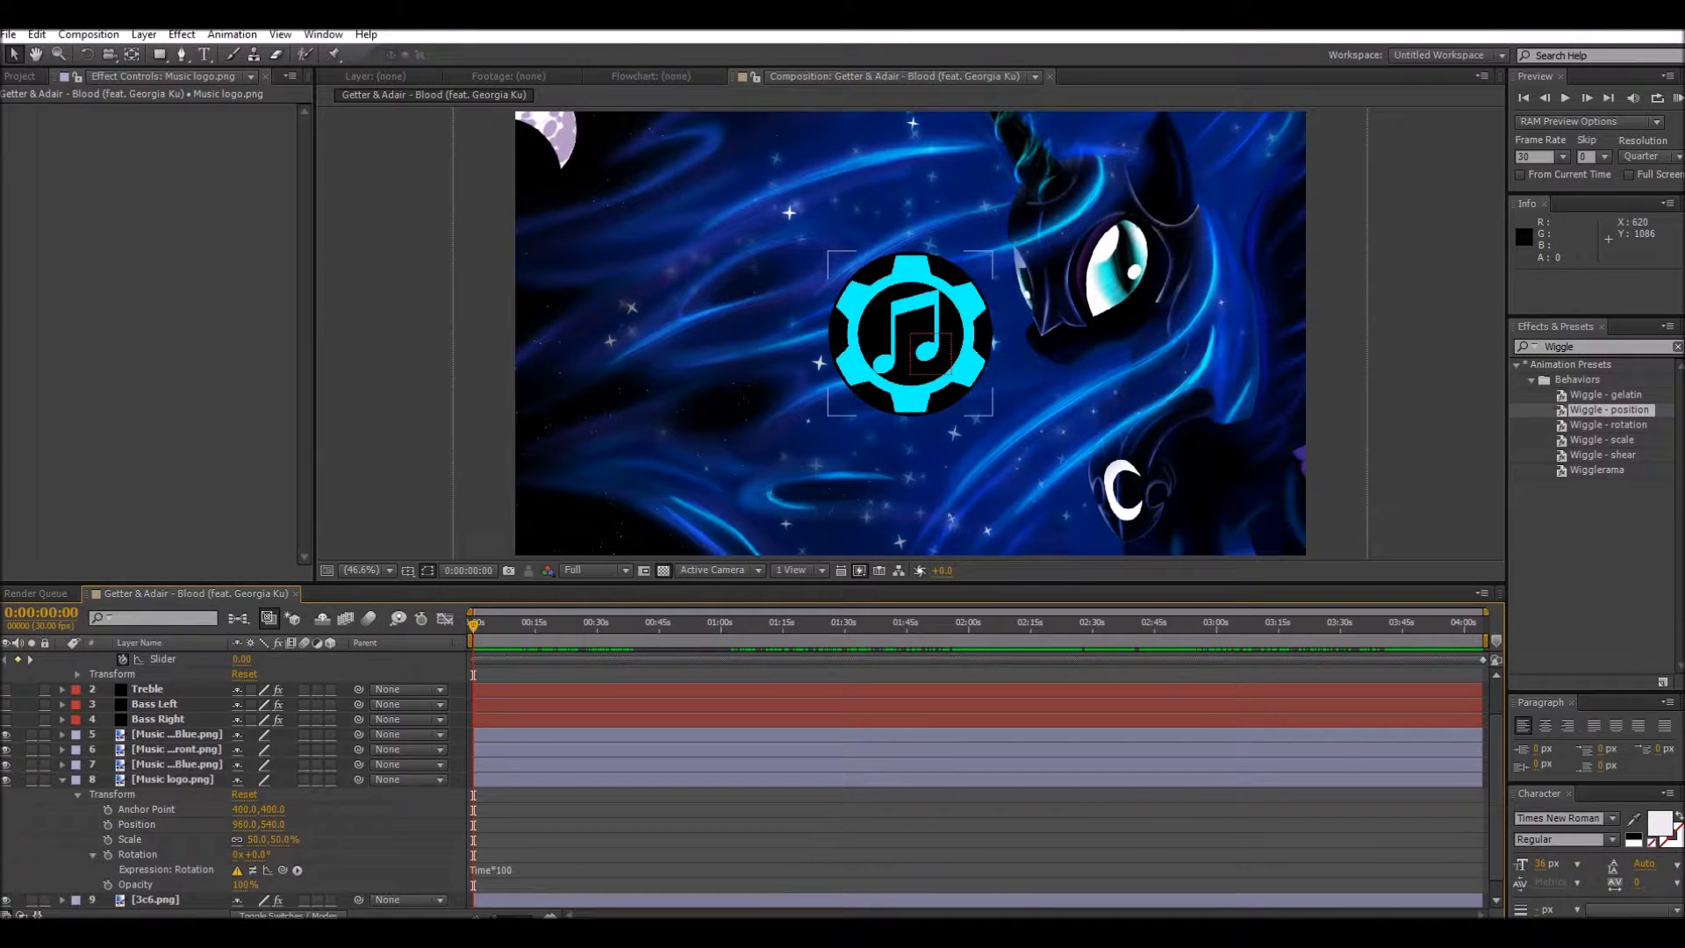
# Step: Correct the Rotation expression of the Music logo.png layer to time*100 with a lowercase t
pyautogui.scroll(-1, 746, 781)
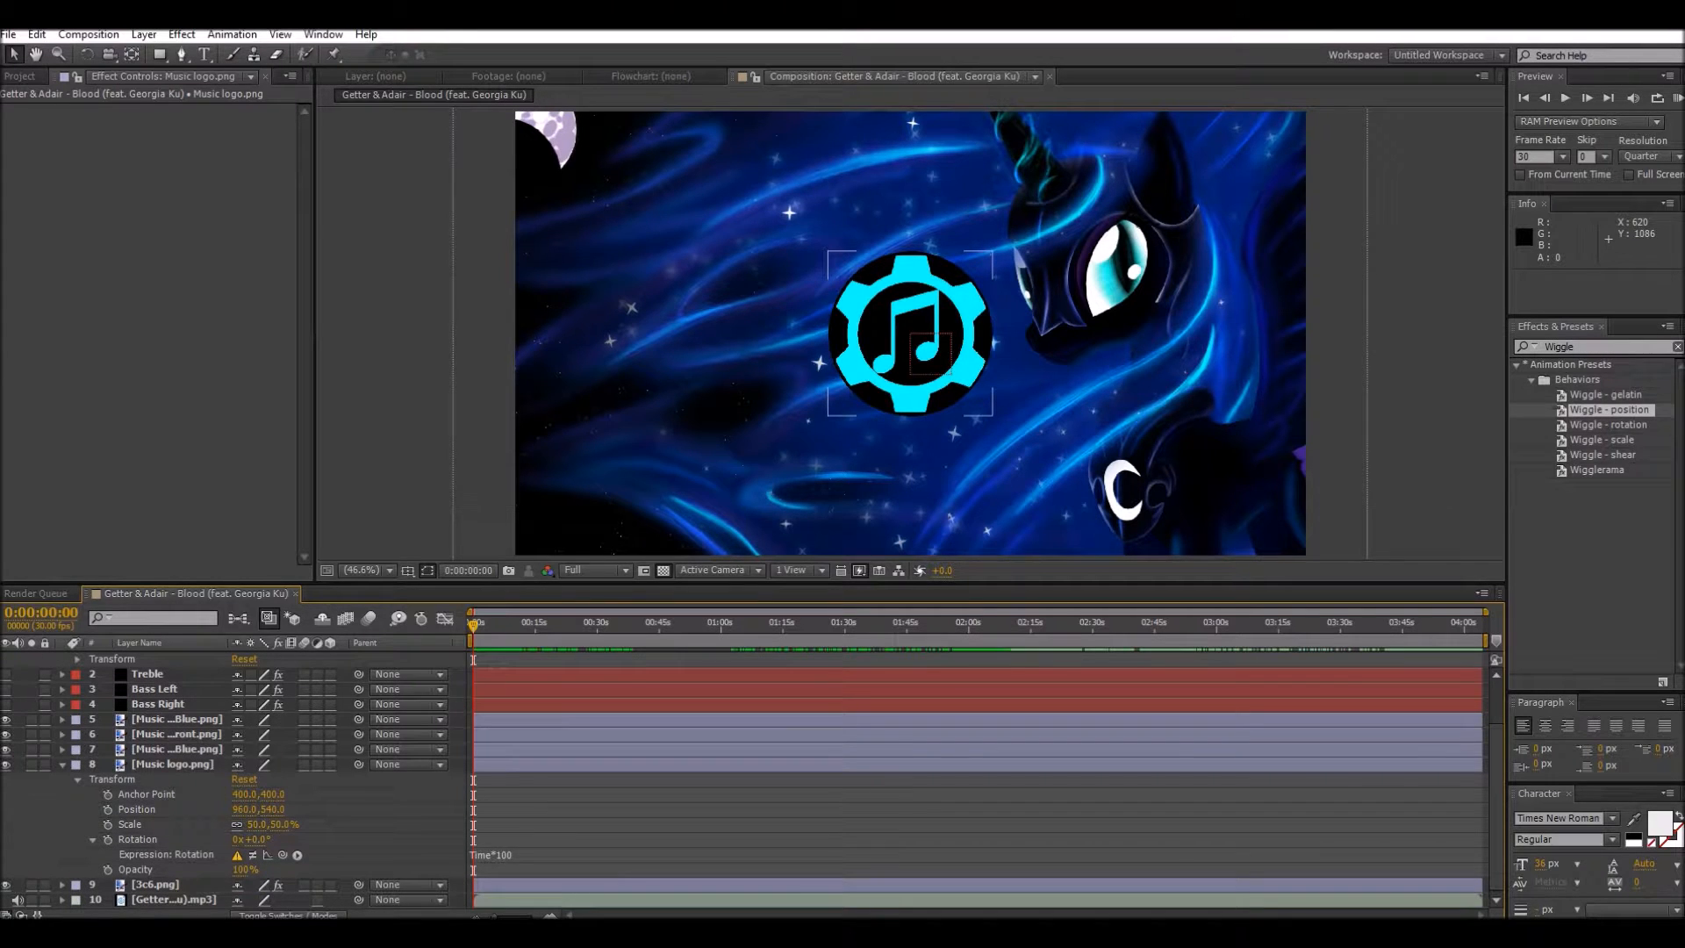
pyautogui.click(474, 855)
pyautogui.click(481, 855)
pyautogui.press('BackSpace')
pyautogui.press('BackSpace')
pyautogui.write('t')
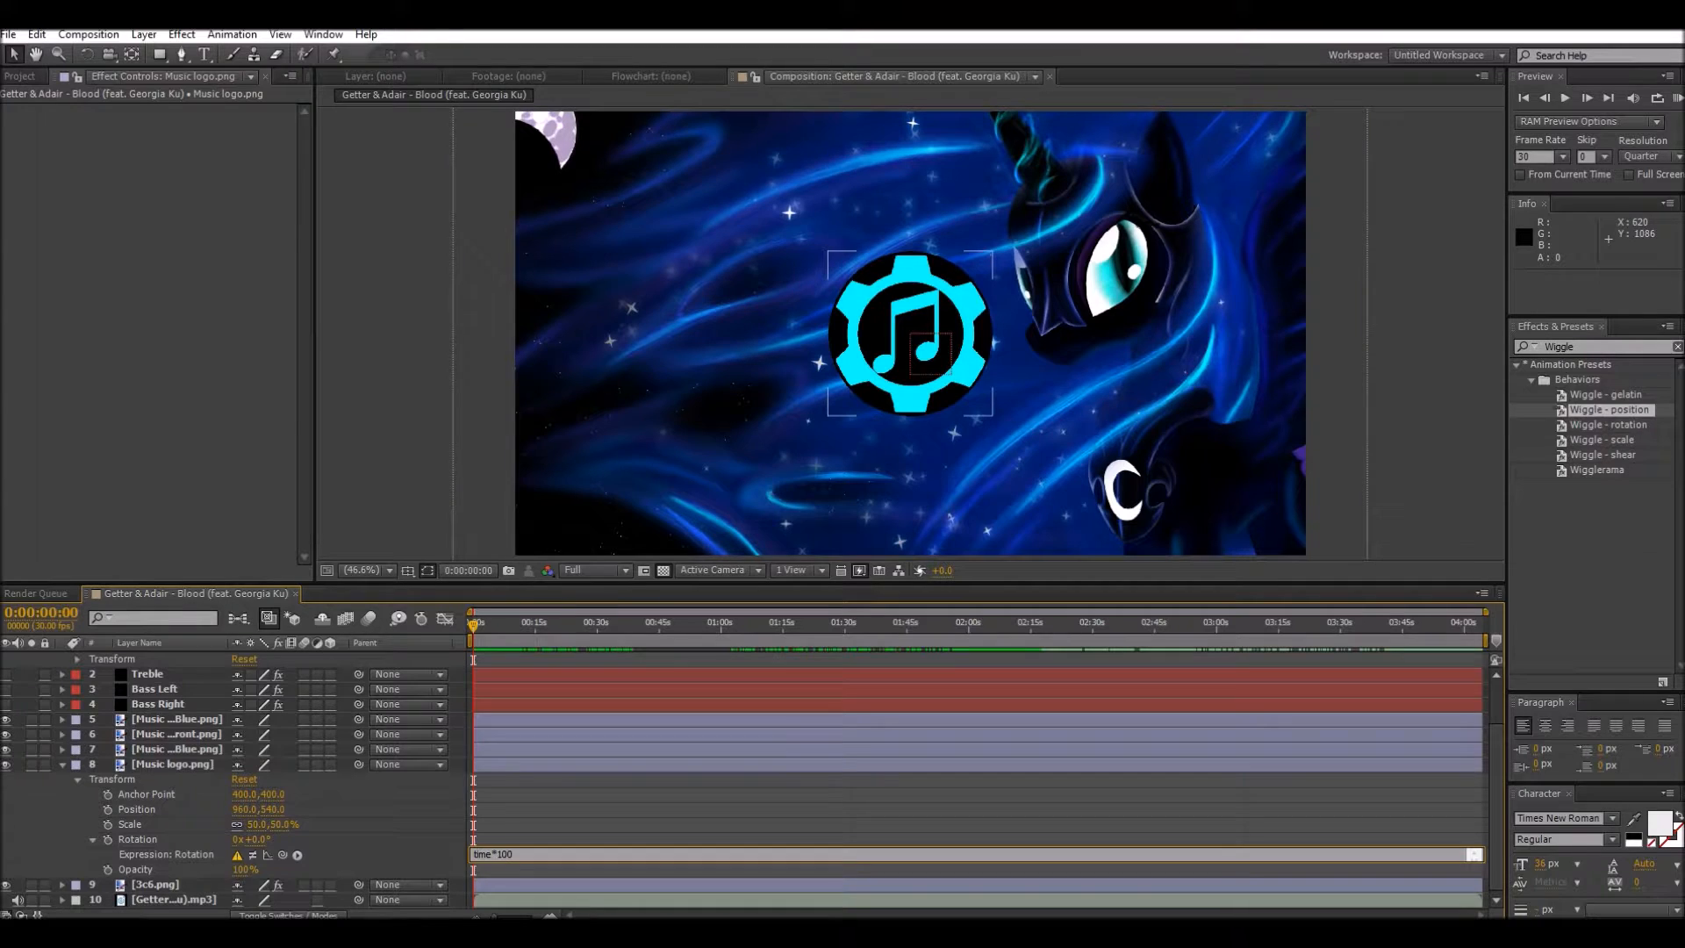
pyautogui.press('KP_Enter')
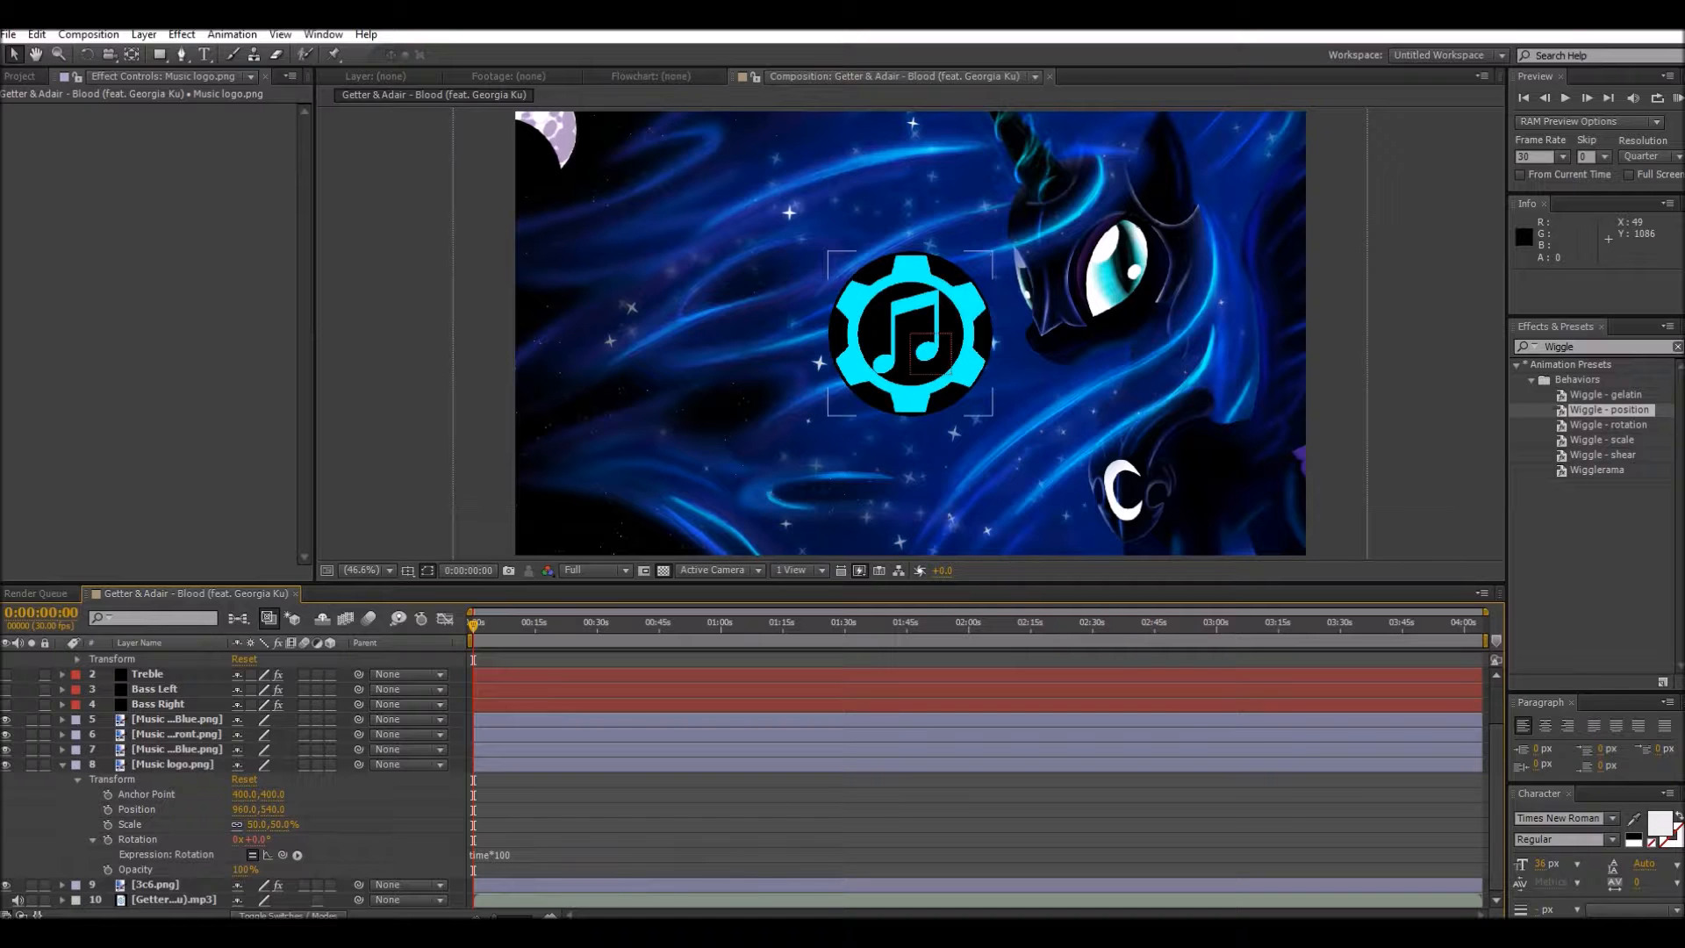
# Step: Add the expression time*100 to the Rotation property of the Music logo Blue.png layer
pyautogui.click(62, 748)
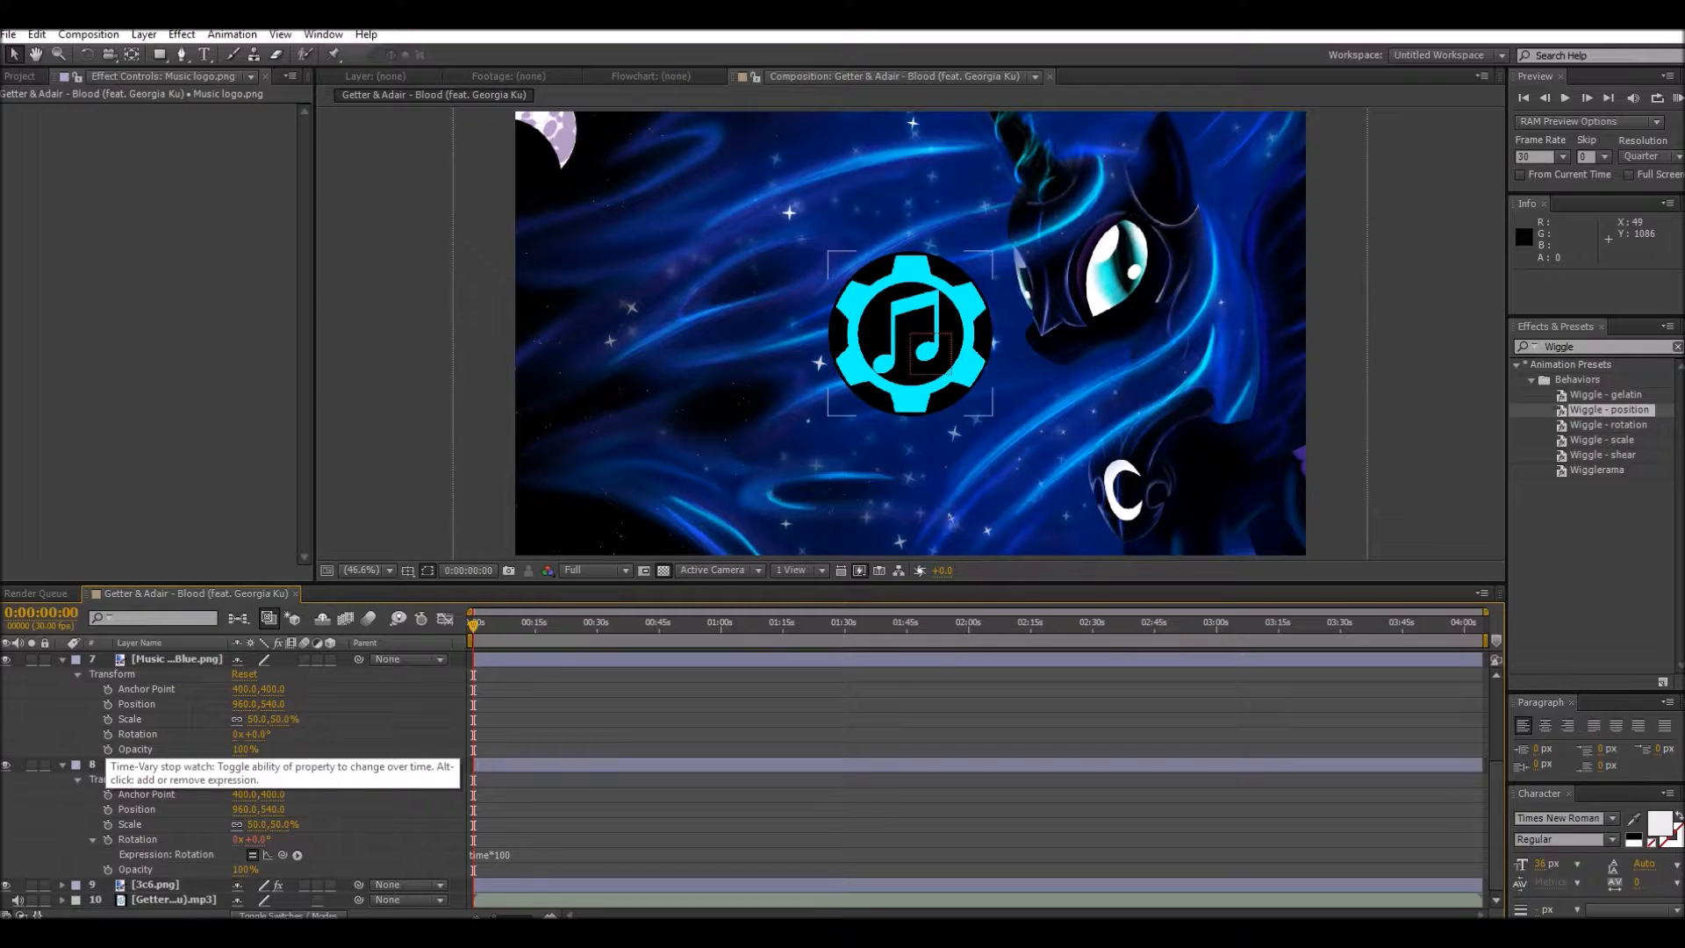
pyautogui.keyDown('alt'); pyautogui.click(108, 733); pyautogui.keyUp('alt')
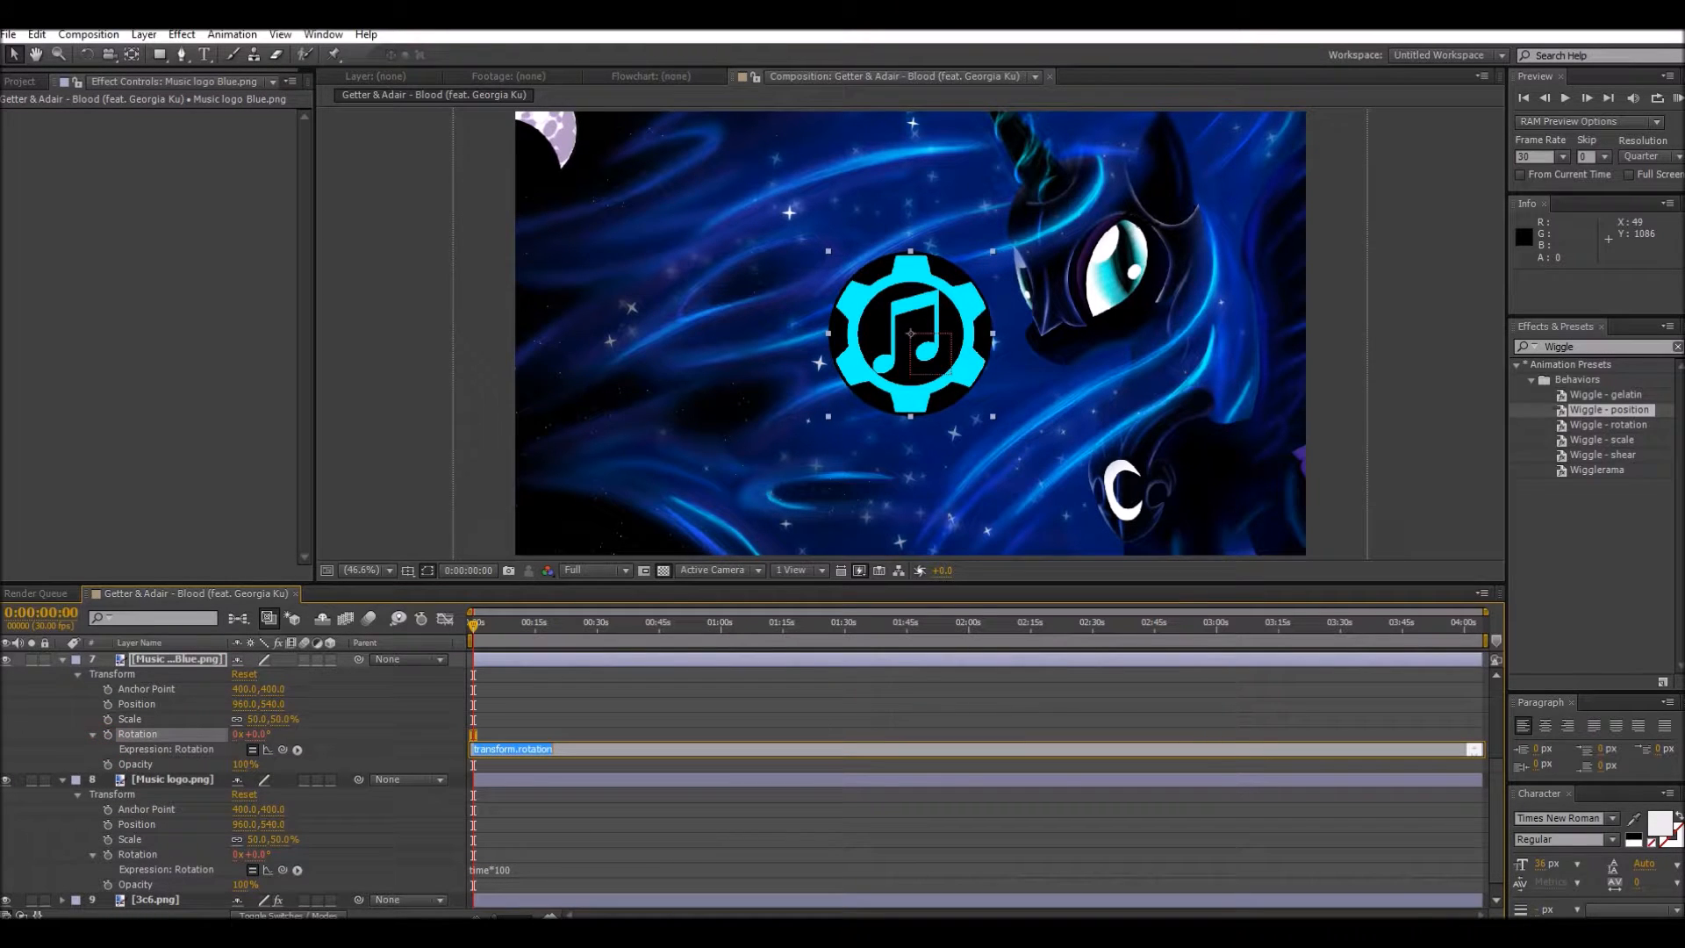
pyautogui.press('BackSpace')
pyautogui.write('time*100')
pyautogui.click(869, 702)
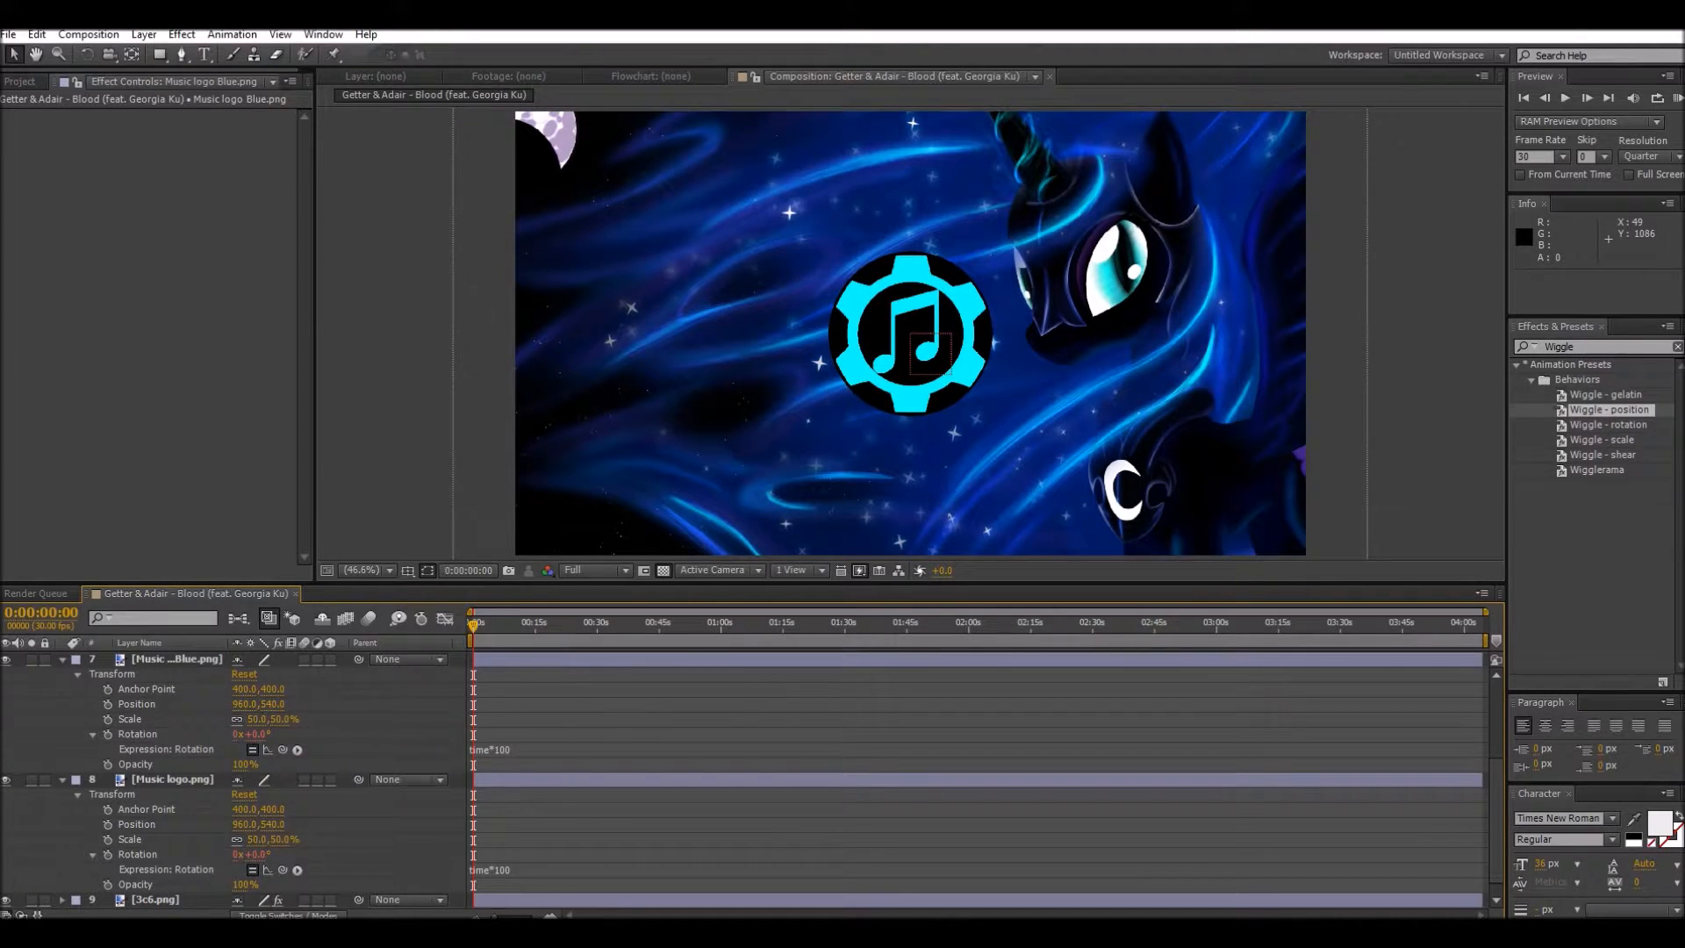
# Step: Set the Opacity of the Music logo Blue.png layer to 0% at the start of the composition
pyautogui.click(472, 624)
pyautogui.moveTo(472, 624)
pyautogui.mouseDown()
pyautogui.moveTo(602, 624)
pyautogui.moveTo(474, 623)
pyautogui.mouseUp()
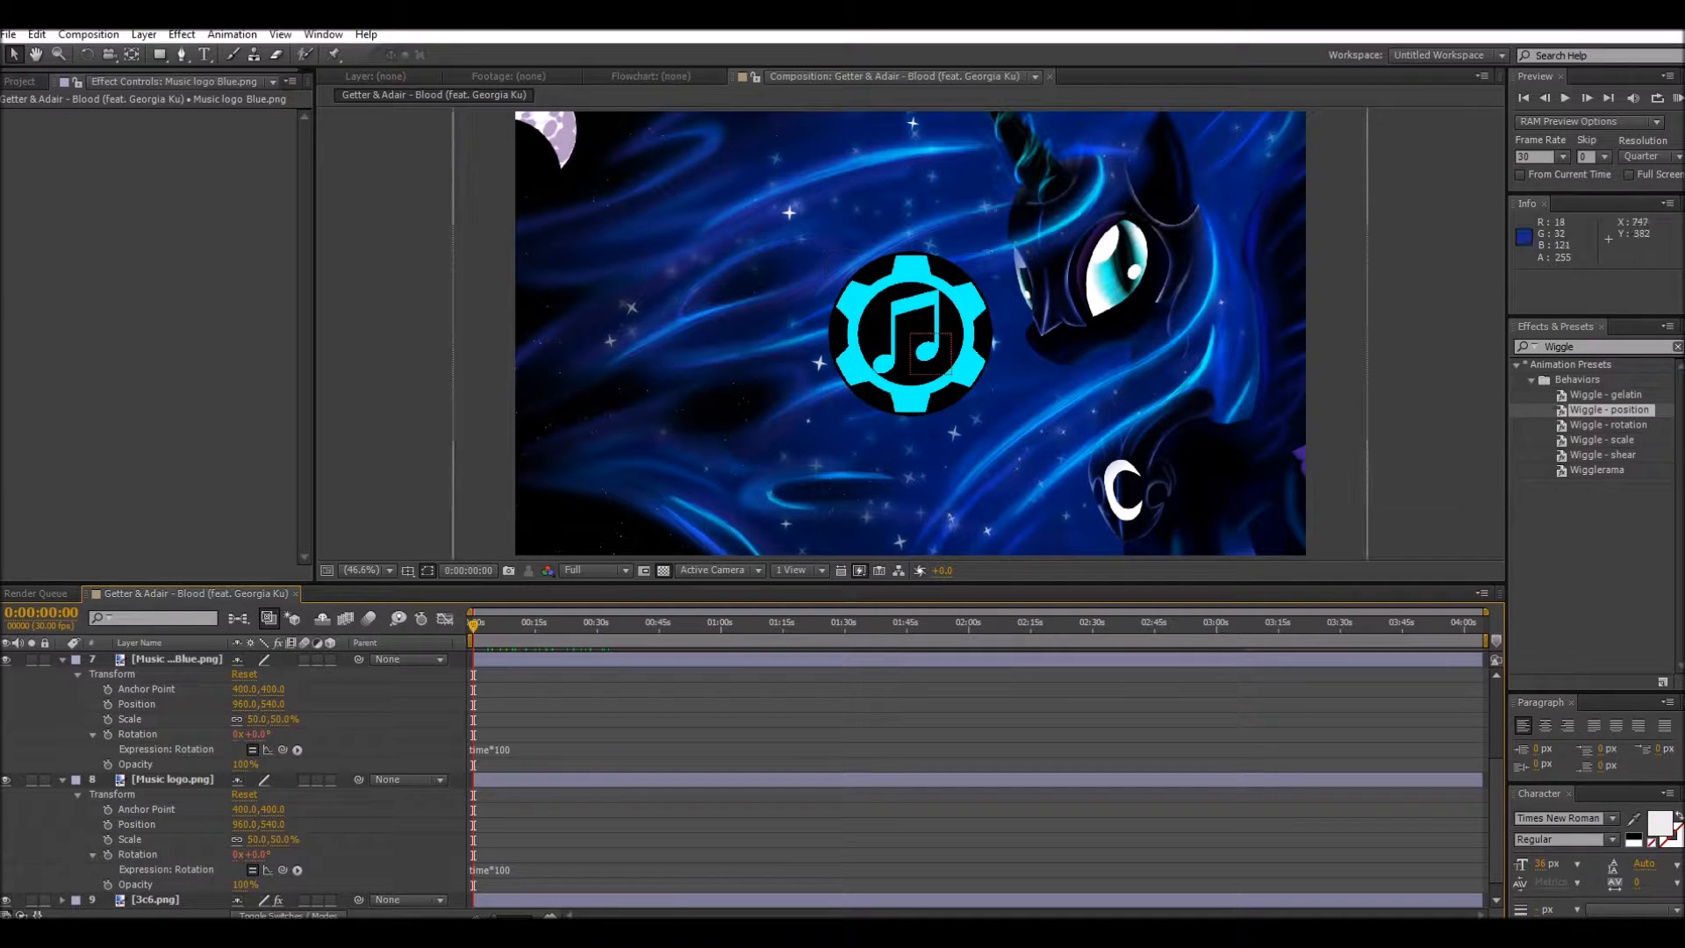
pyautogui.scroll(-1, 745, 781)
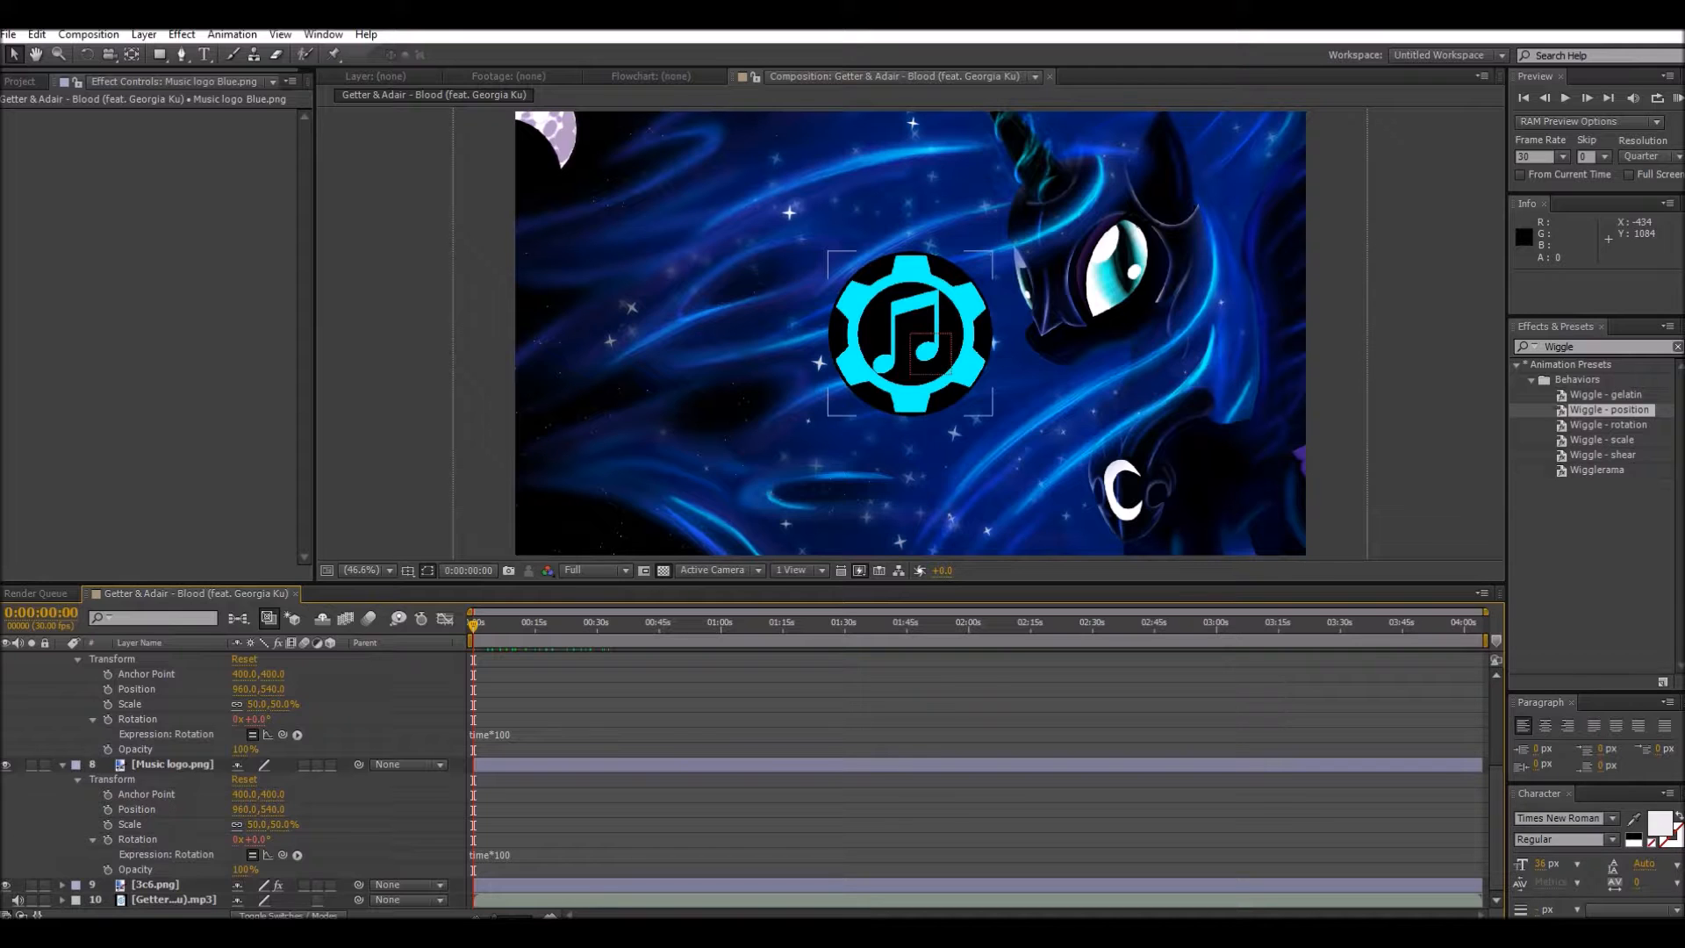
pyautogui.moveTo(241, 750); pyautogui.dragTo(145, 750)
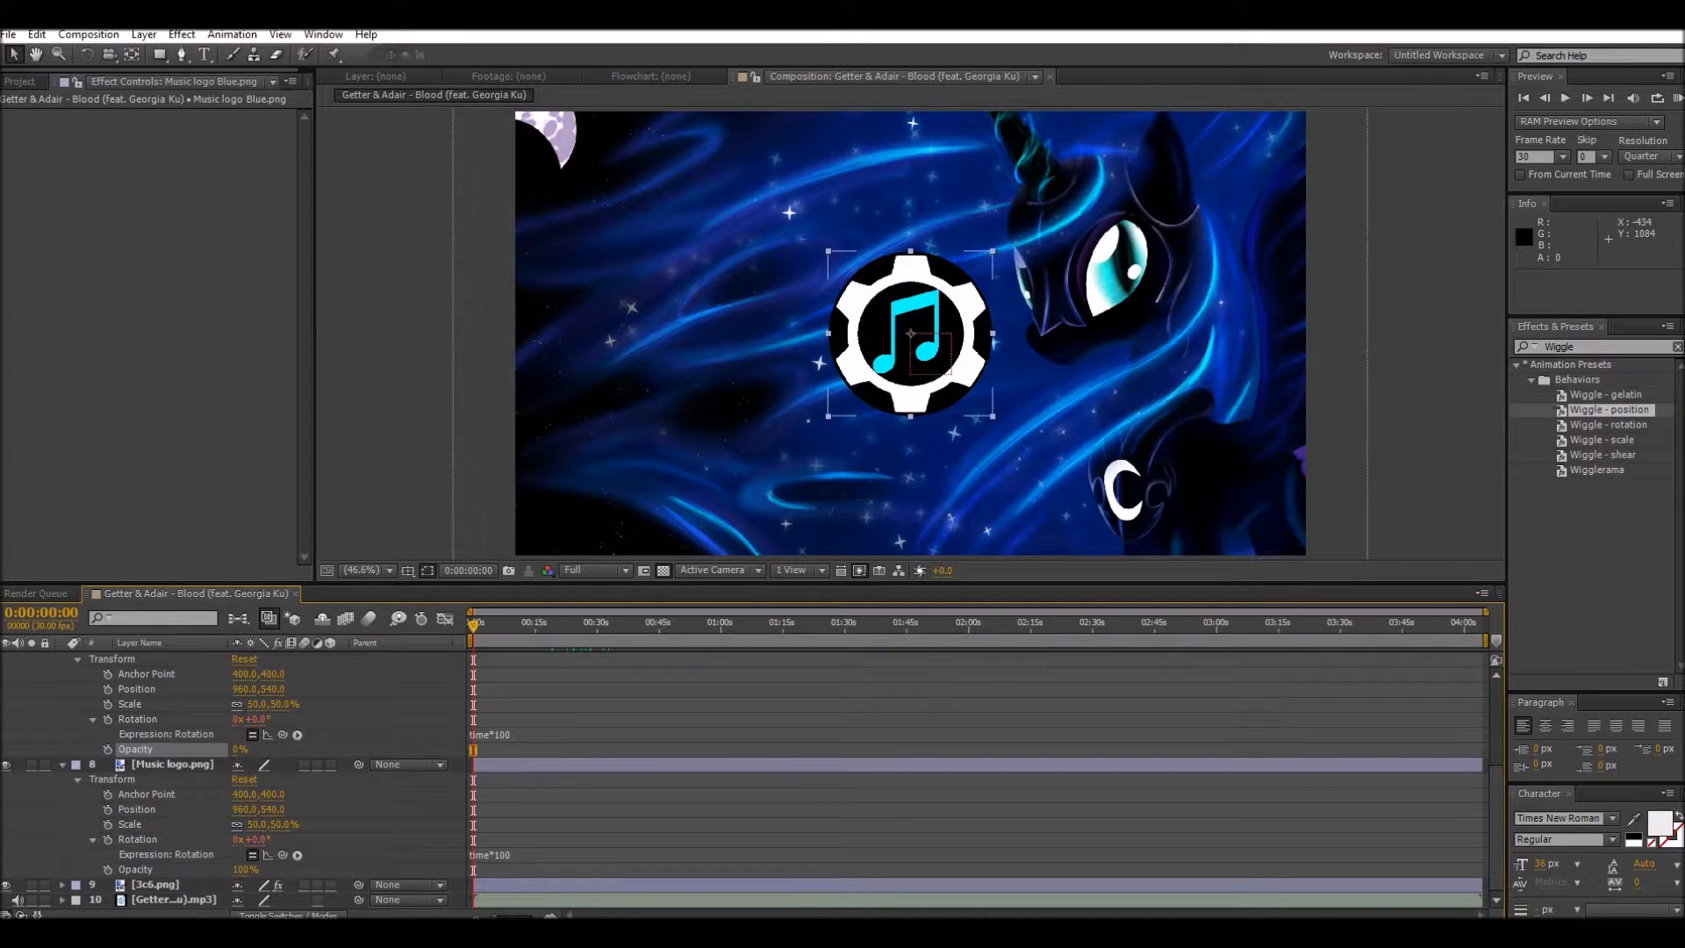
pyautogui.moveTo(244, 869); pyautogui.dragTo(149, 869)
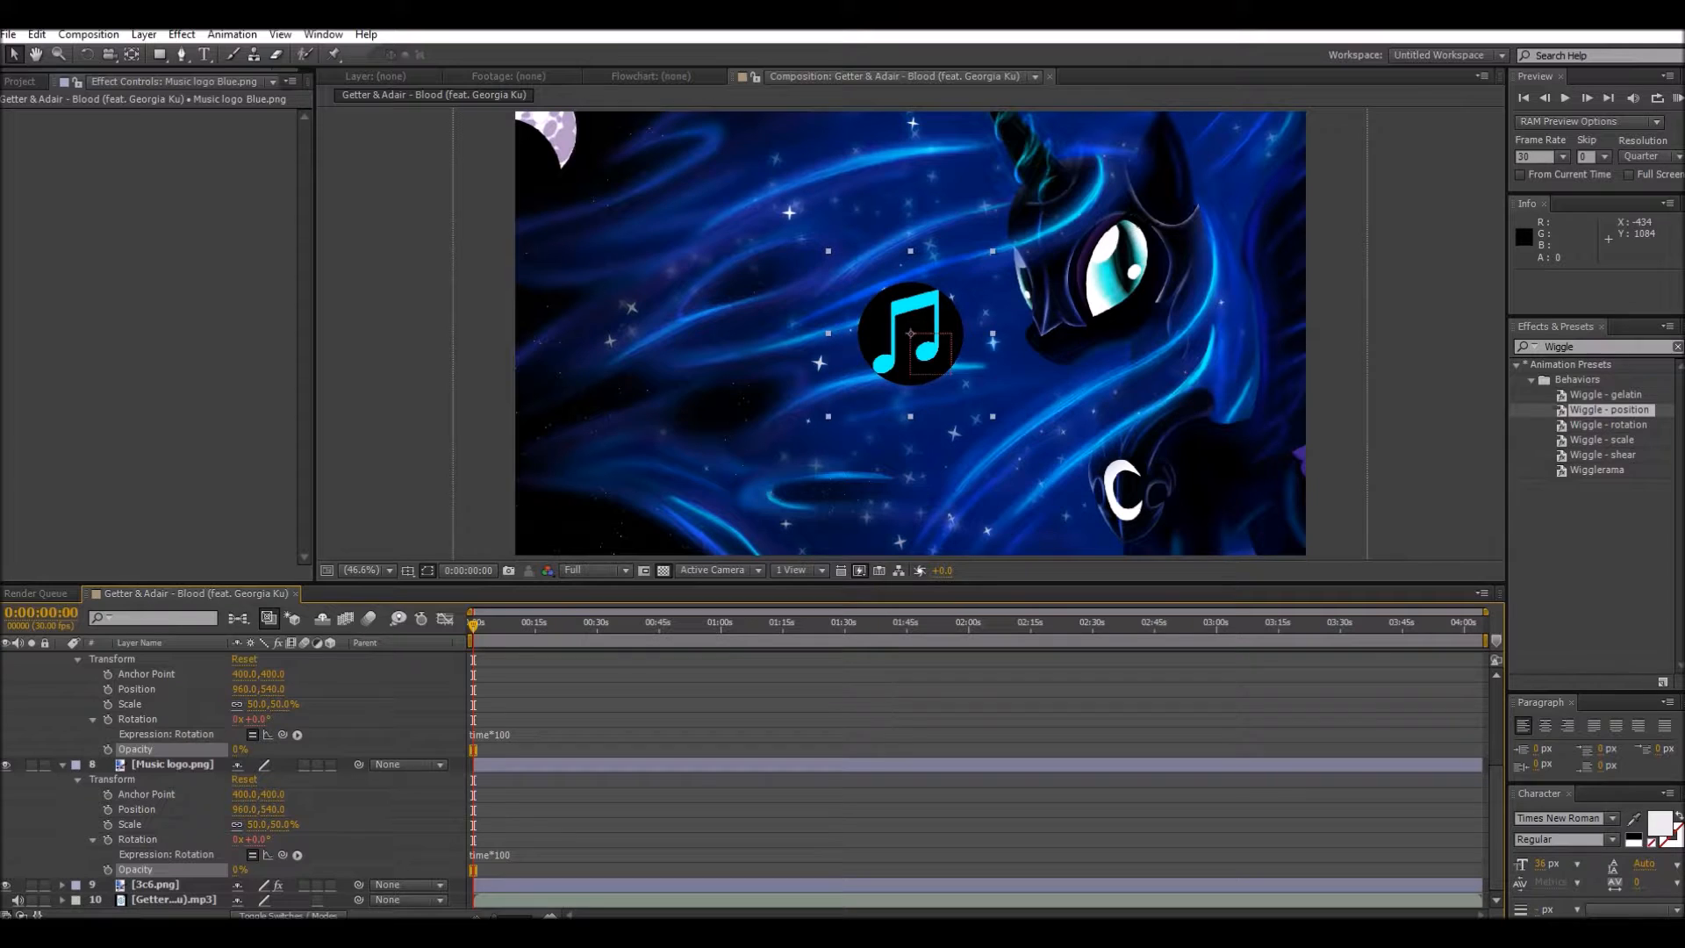
pyautogui.click(172, 764)
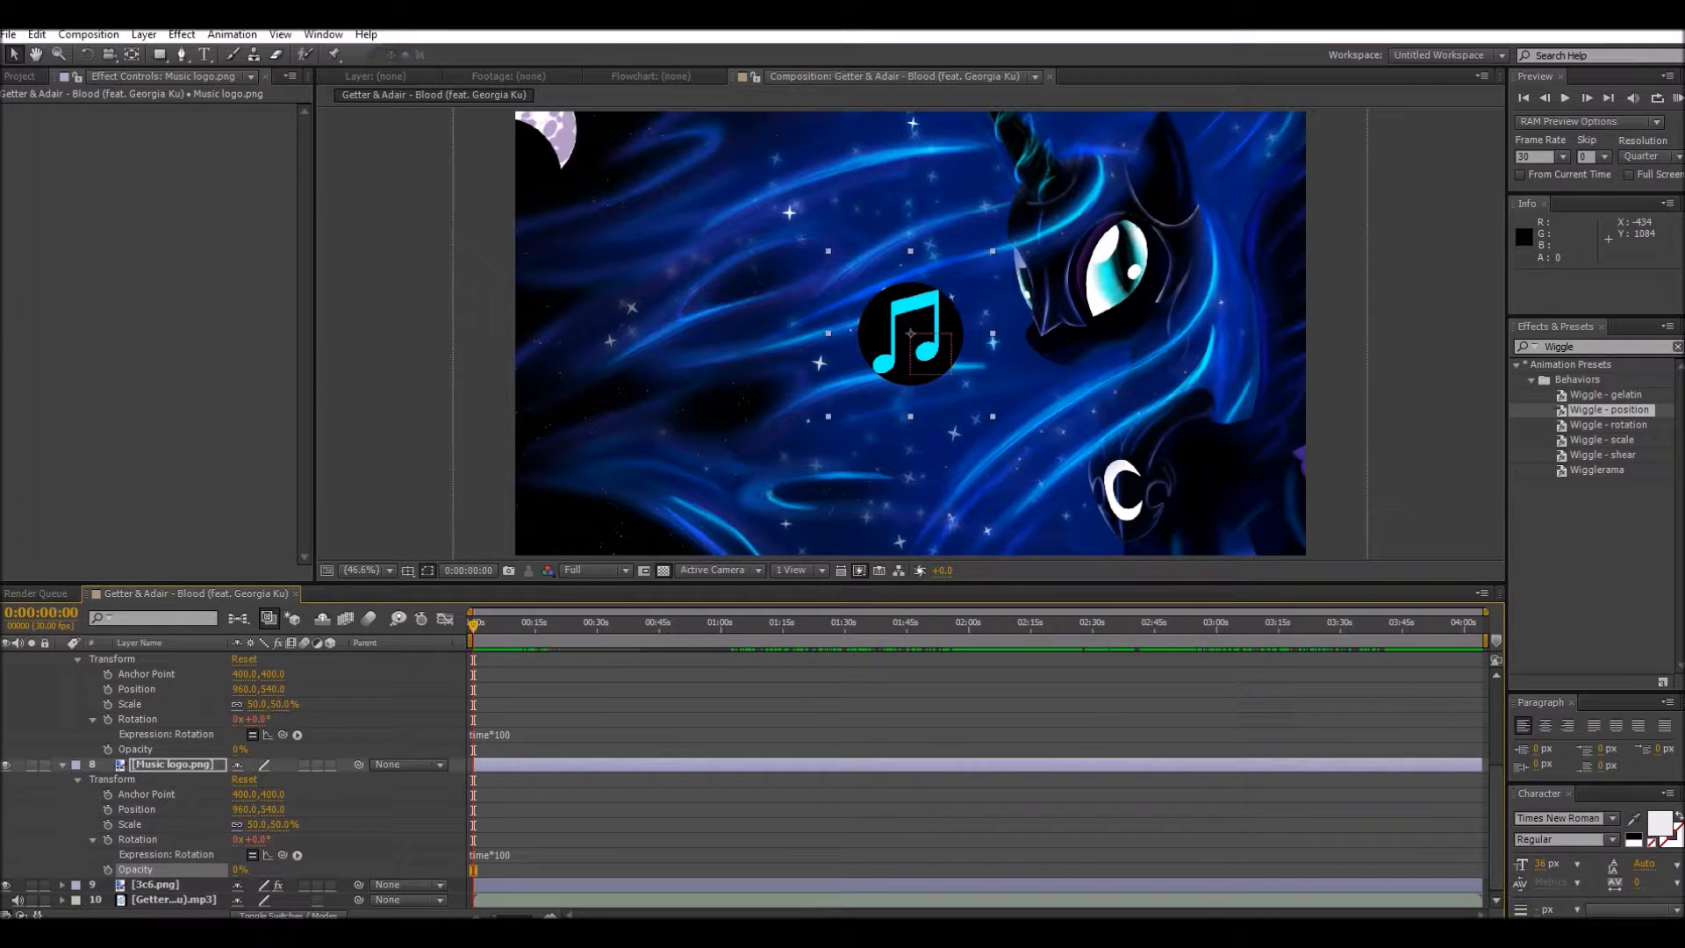
pyautogui.moveTo(239, 870); pyautogui.dragTo(327, 869)
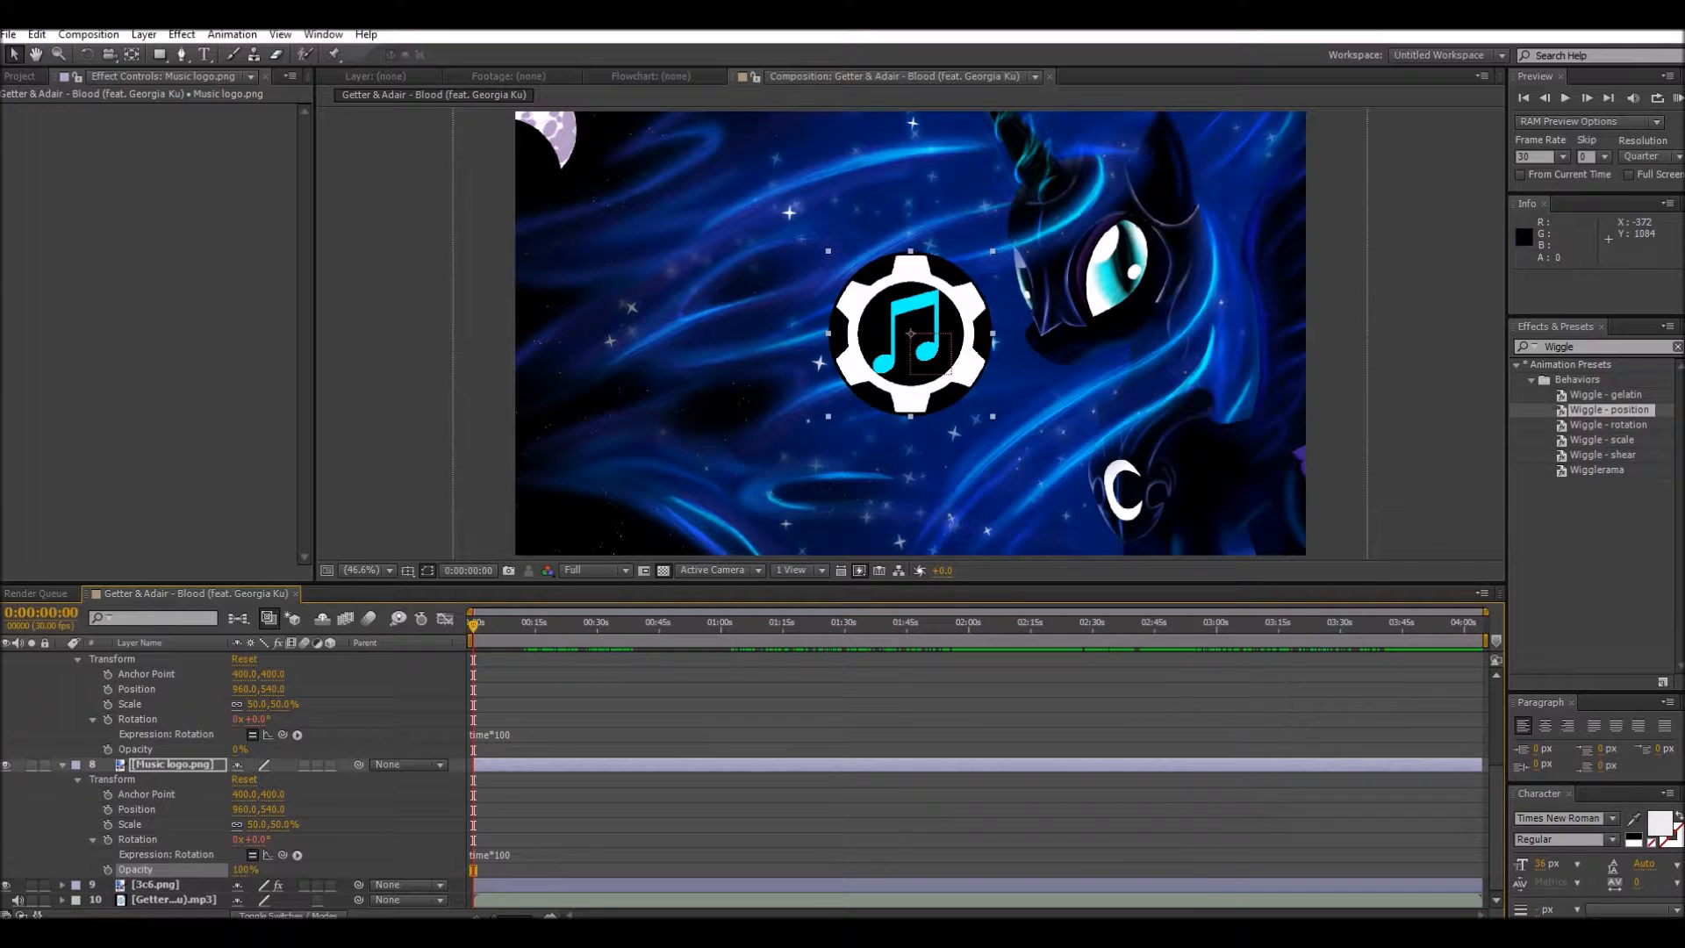
# Step: Collapse the properties of the rotating logo layers and set the Opacity of the Music logo Front Blue.png layer to 0%
pyautogui.scroll(5, 755, 778)
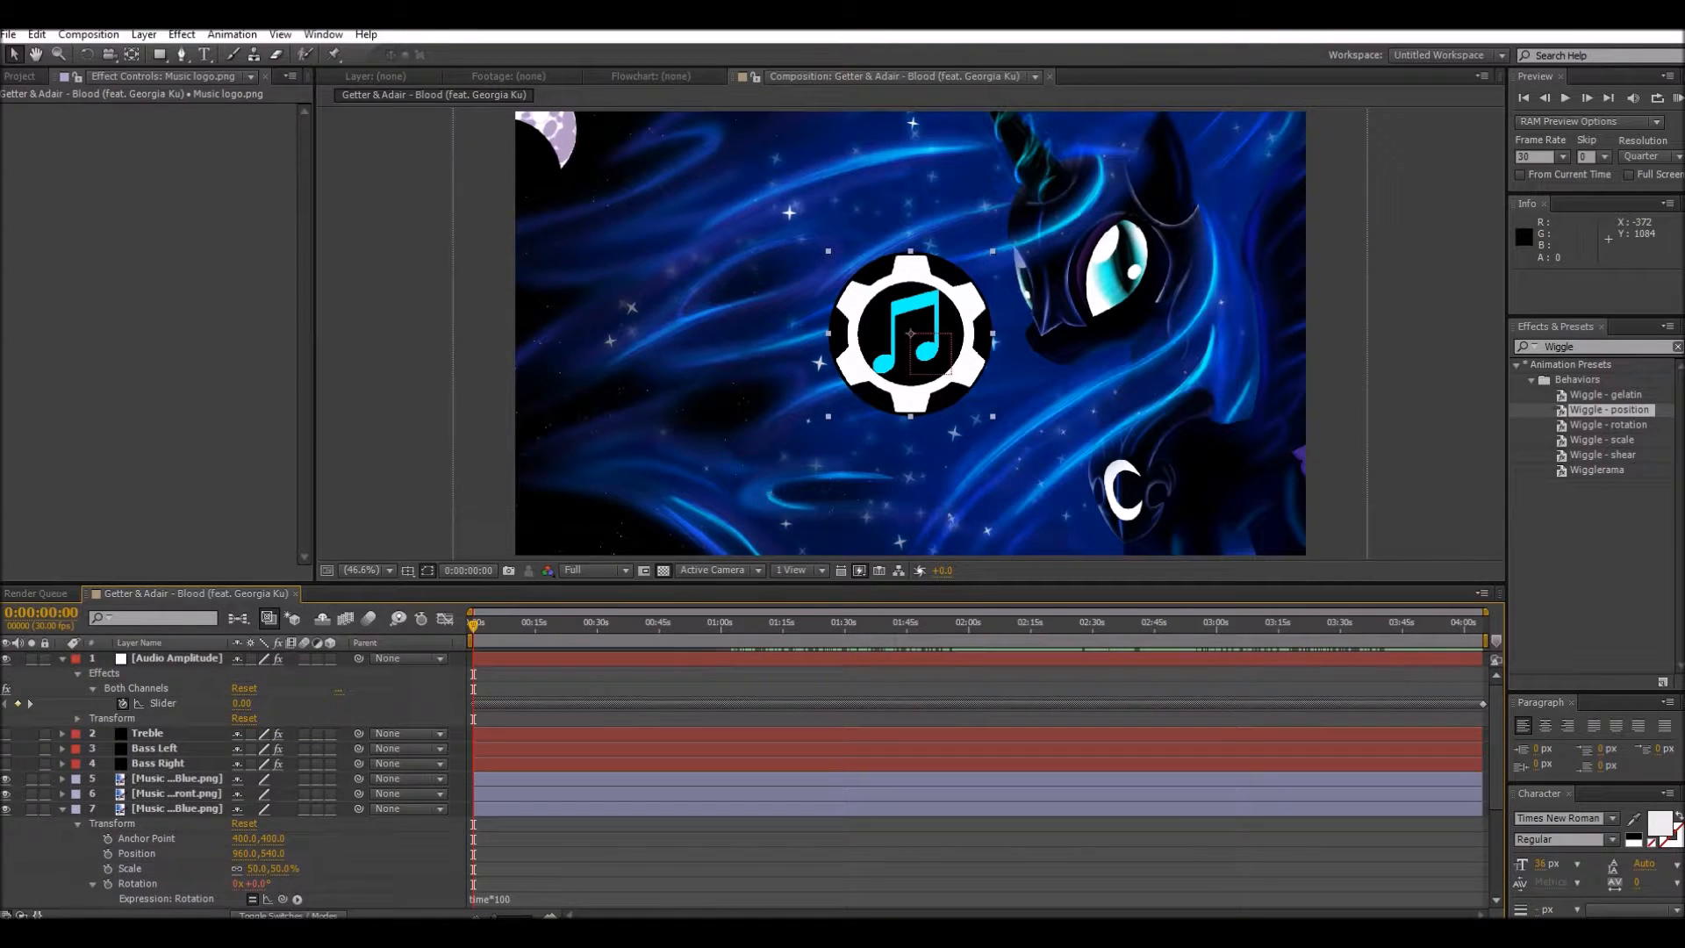
pyautogui.click(63, 809)
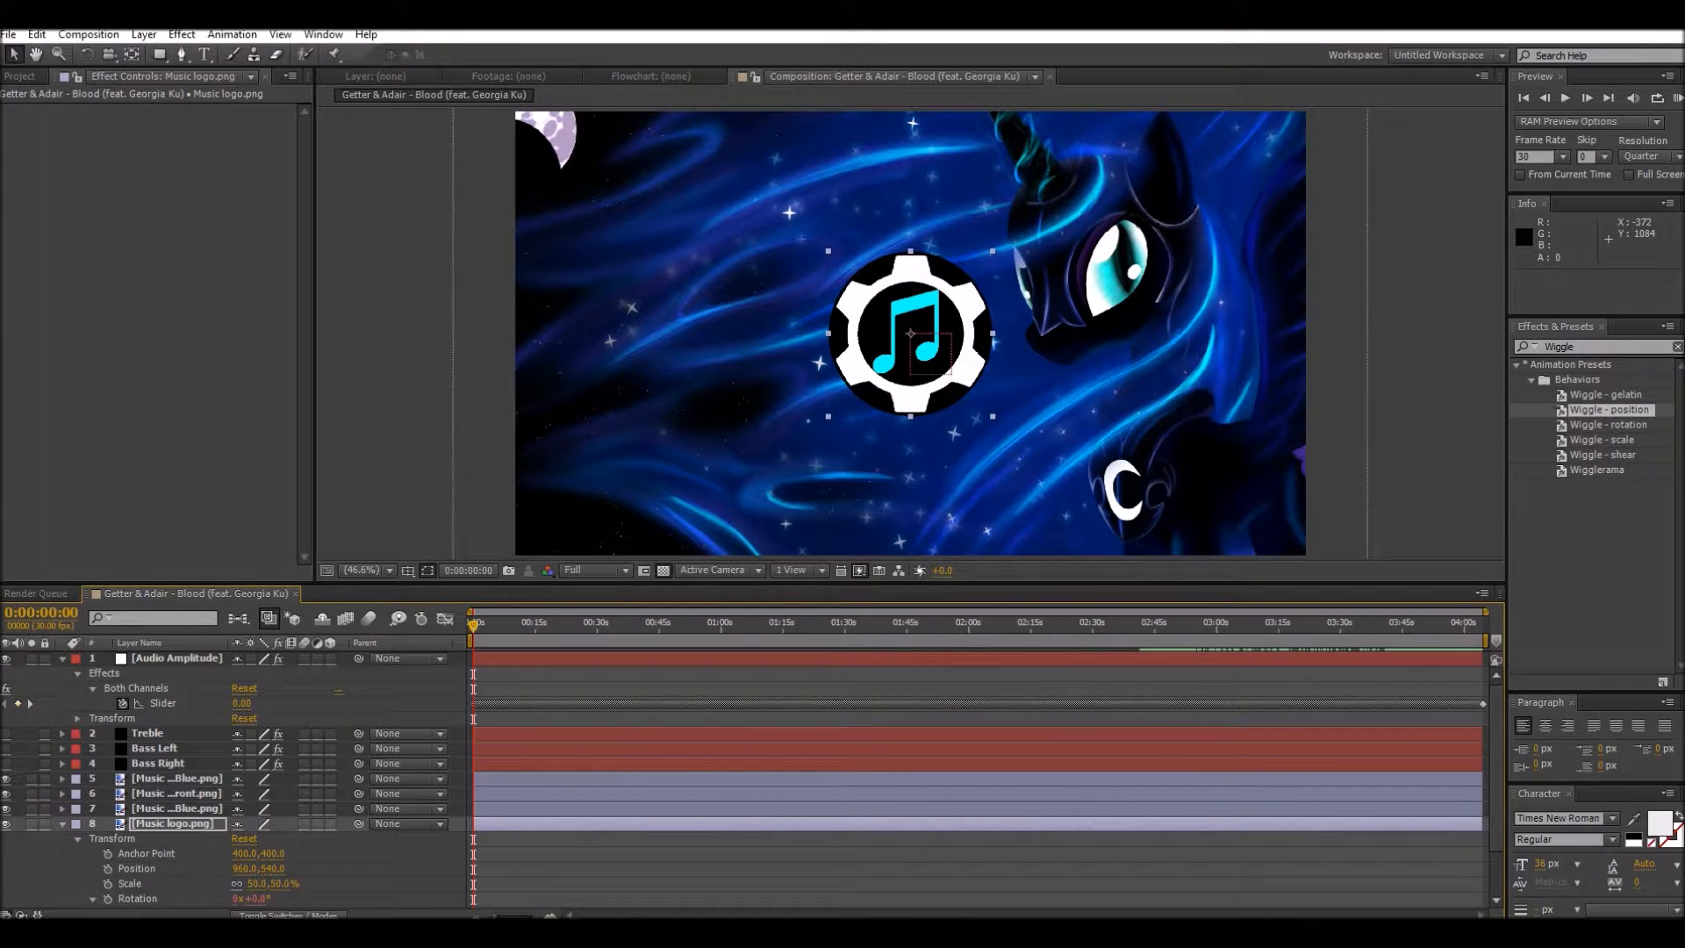
pyautogui.click(78, 838)
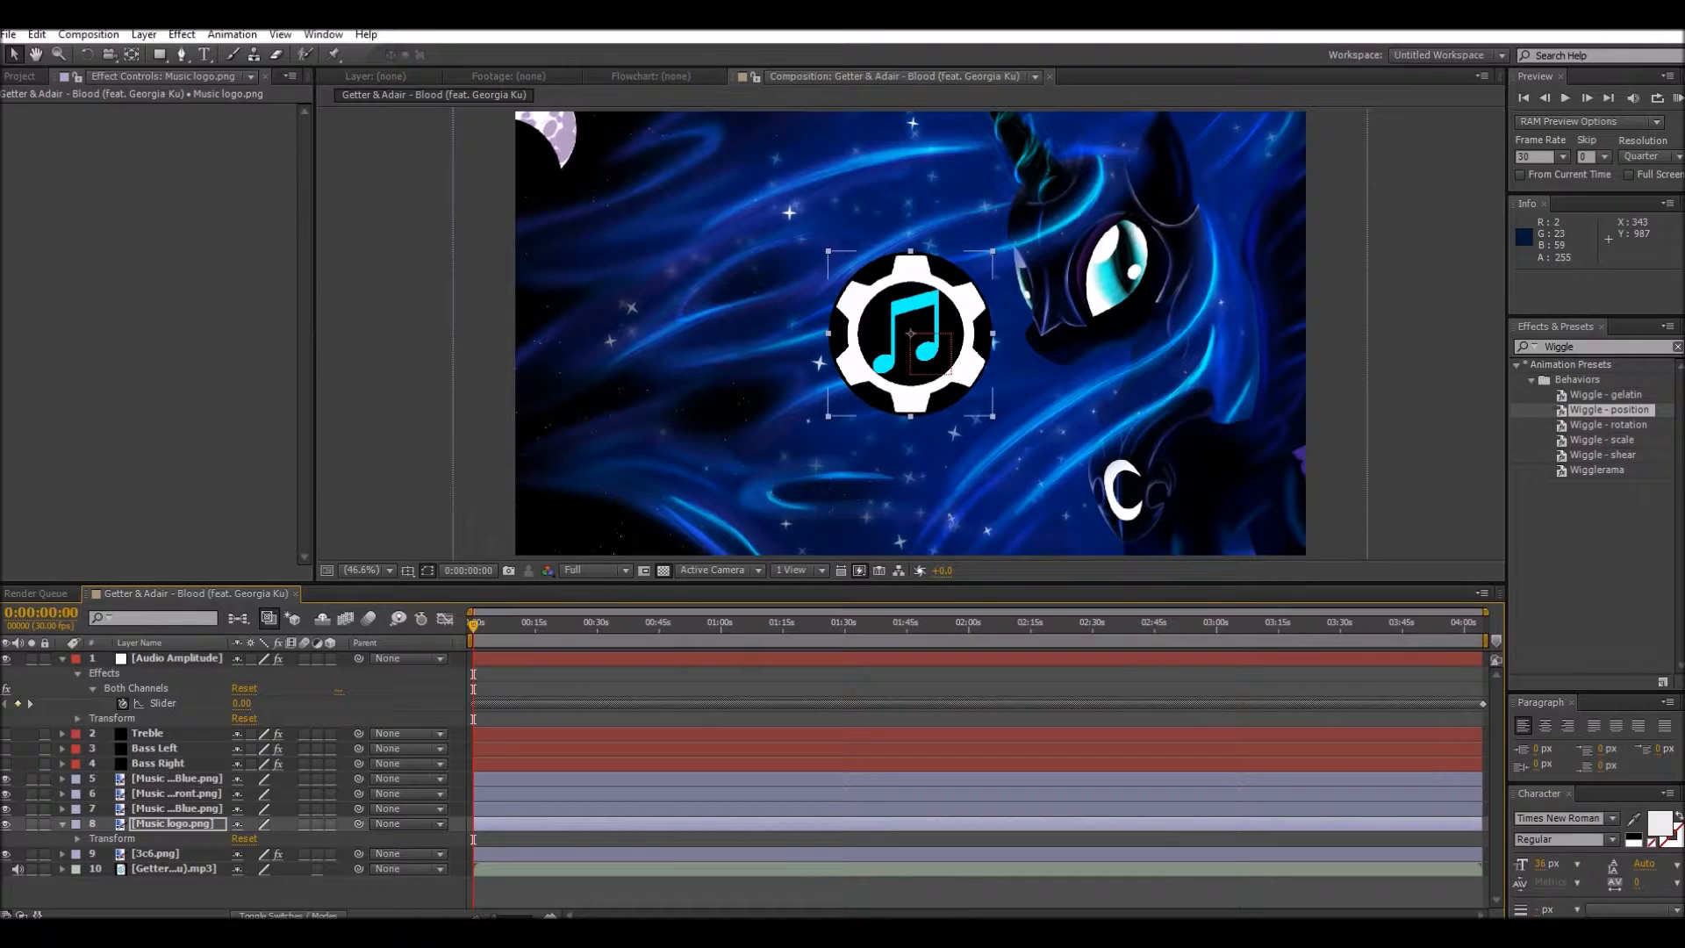
pyautogui.click(63, 778)
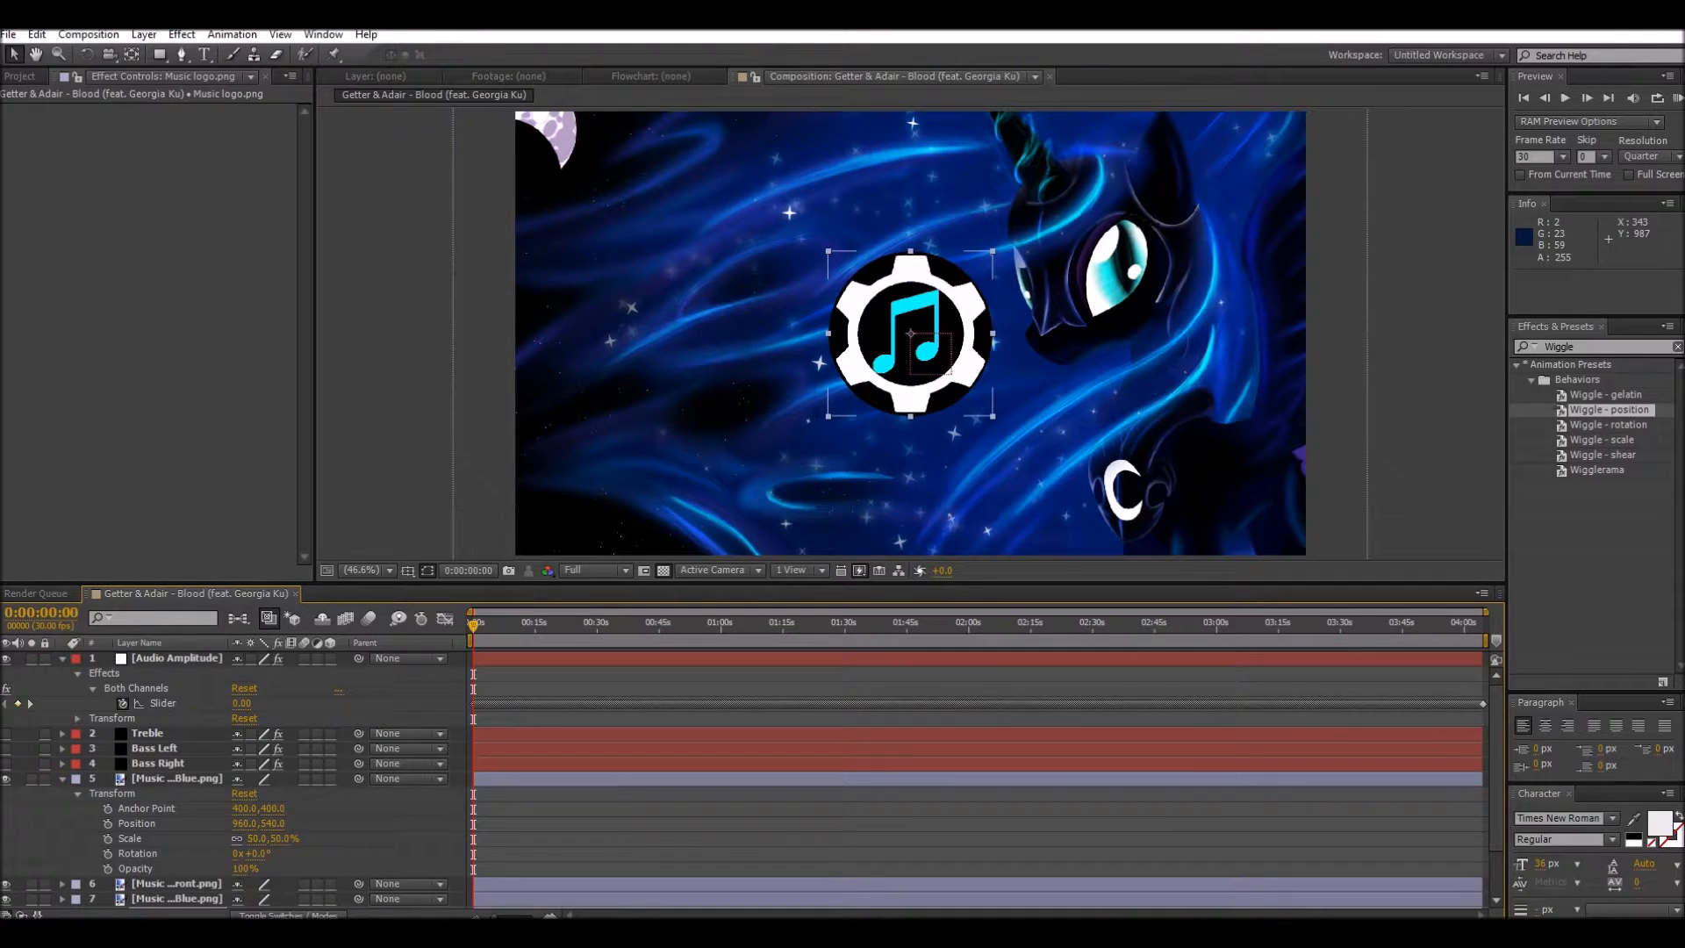
pyautogui.scroll(-1, 228, 781)
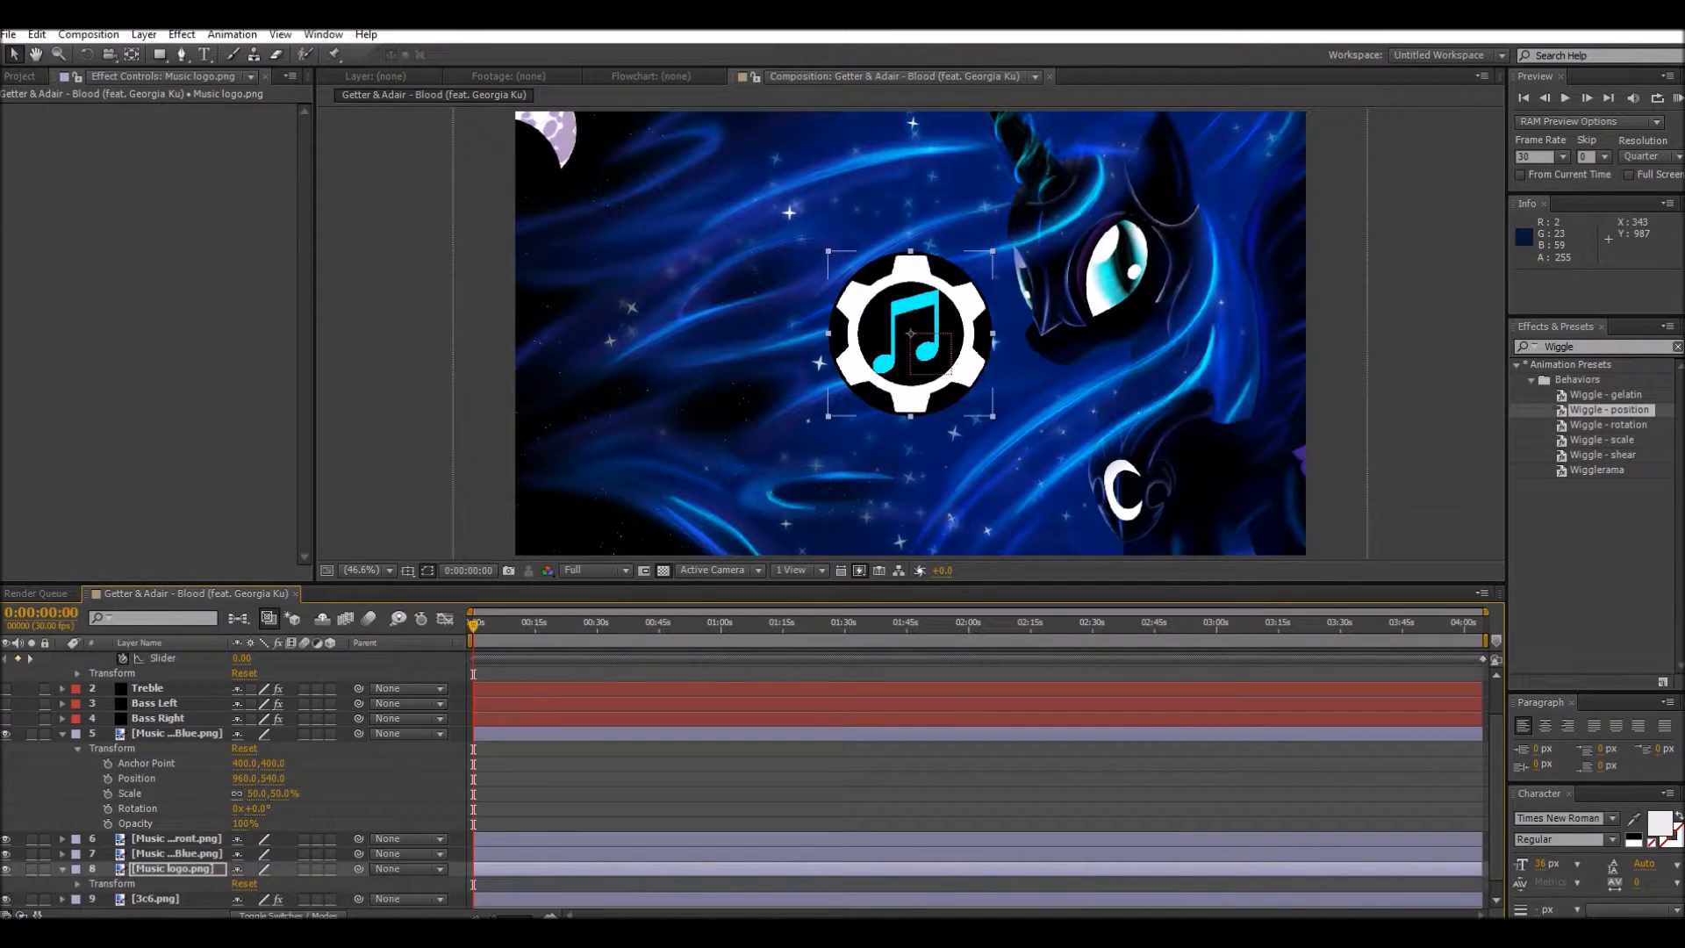
pyautogui.moveTo(239, 823); pyautogui.dragTo(148, 824)
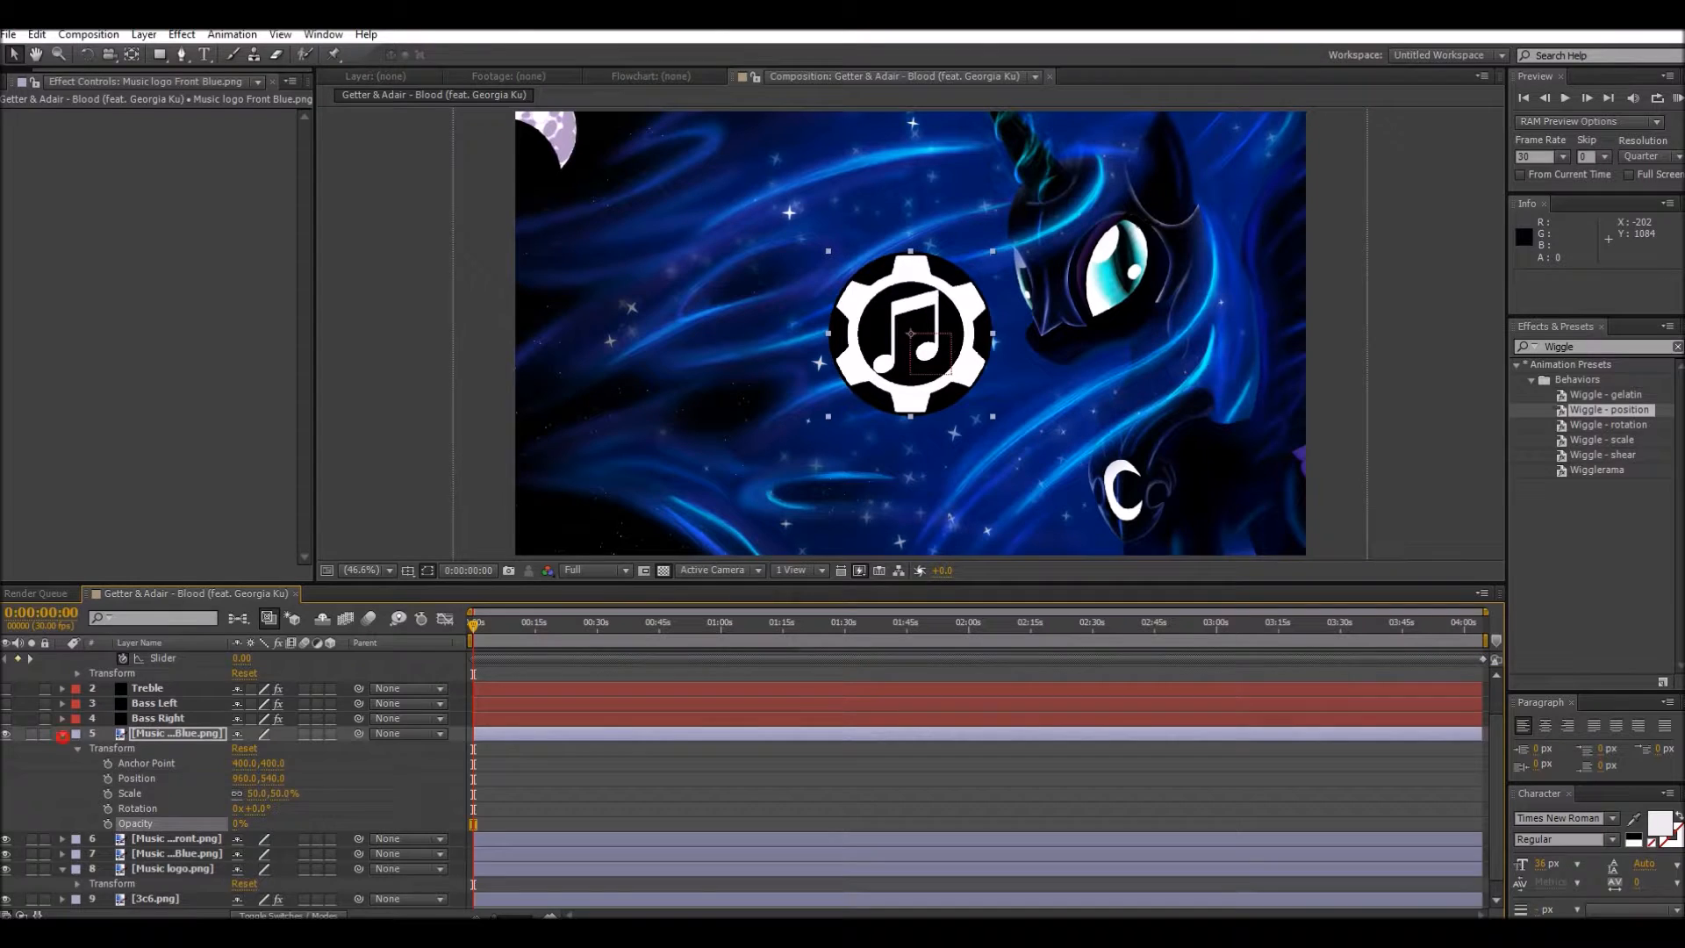
pyautogui.click(62, 733)
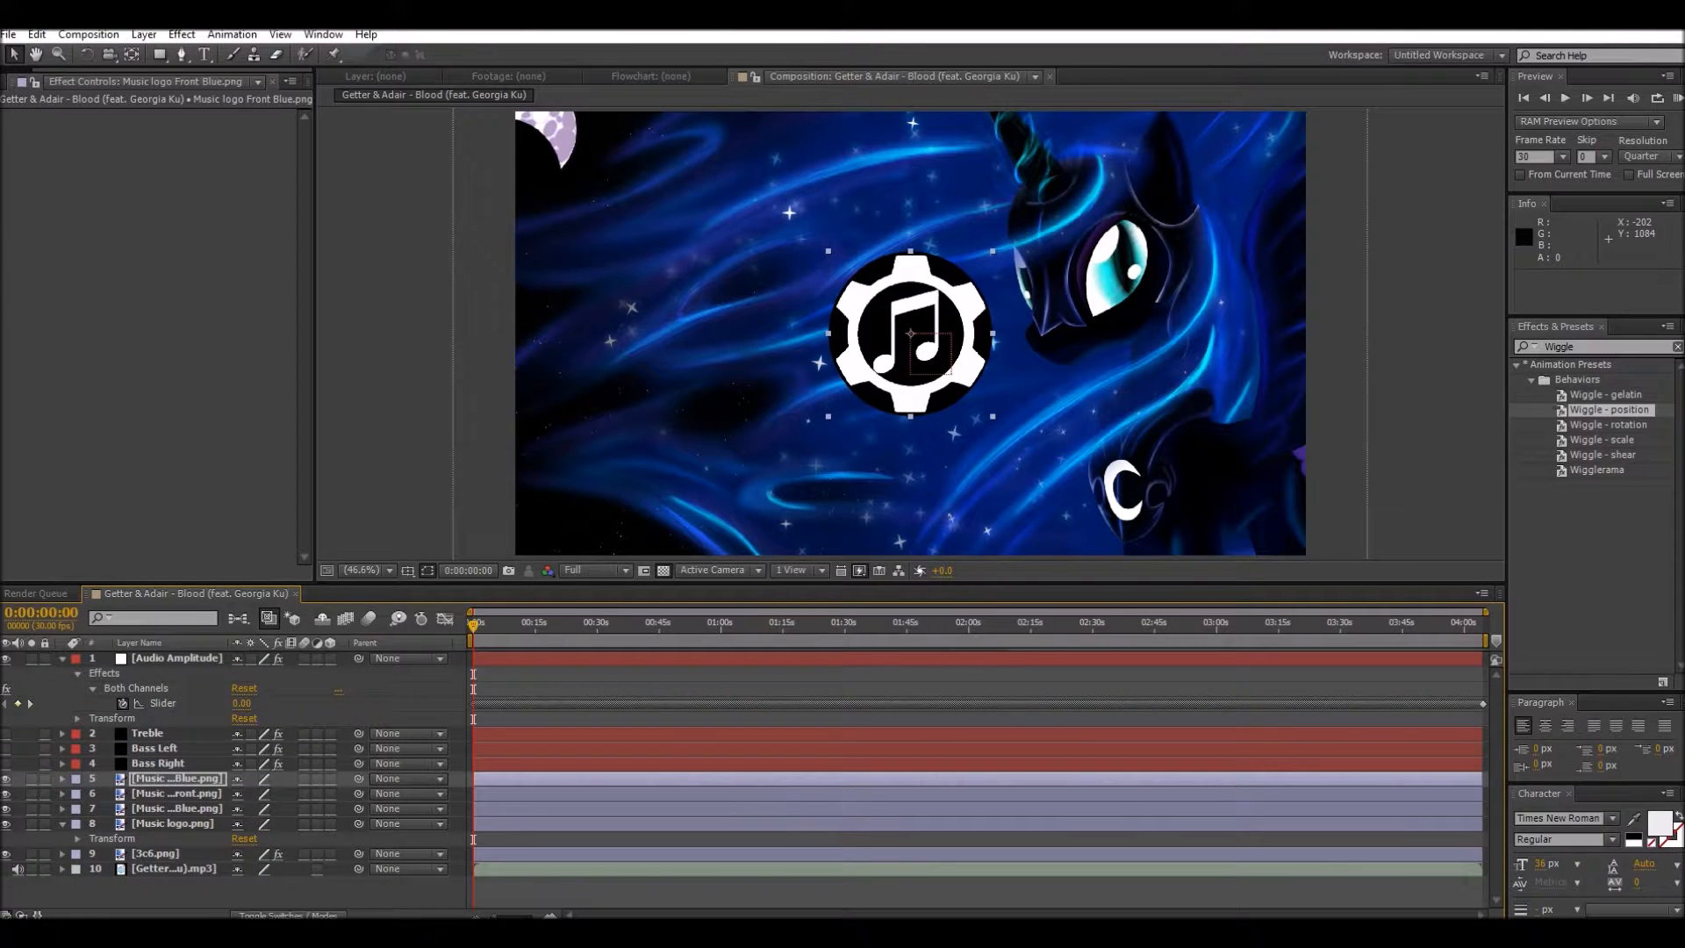
# Step: Try to give the Scale of the Music logo Front Blue.png layer a 50+ expression linked to the Both Channels slider
pyautogui.click(63, 780)
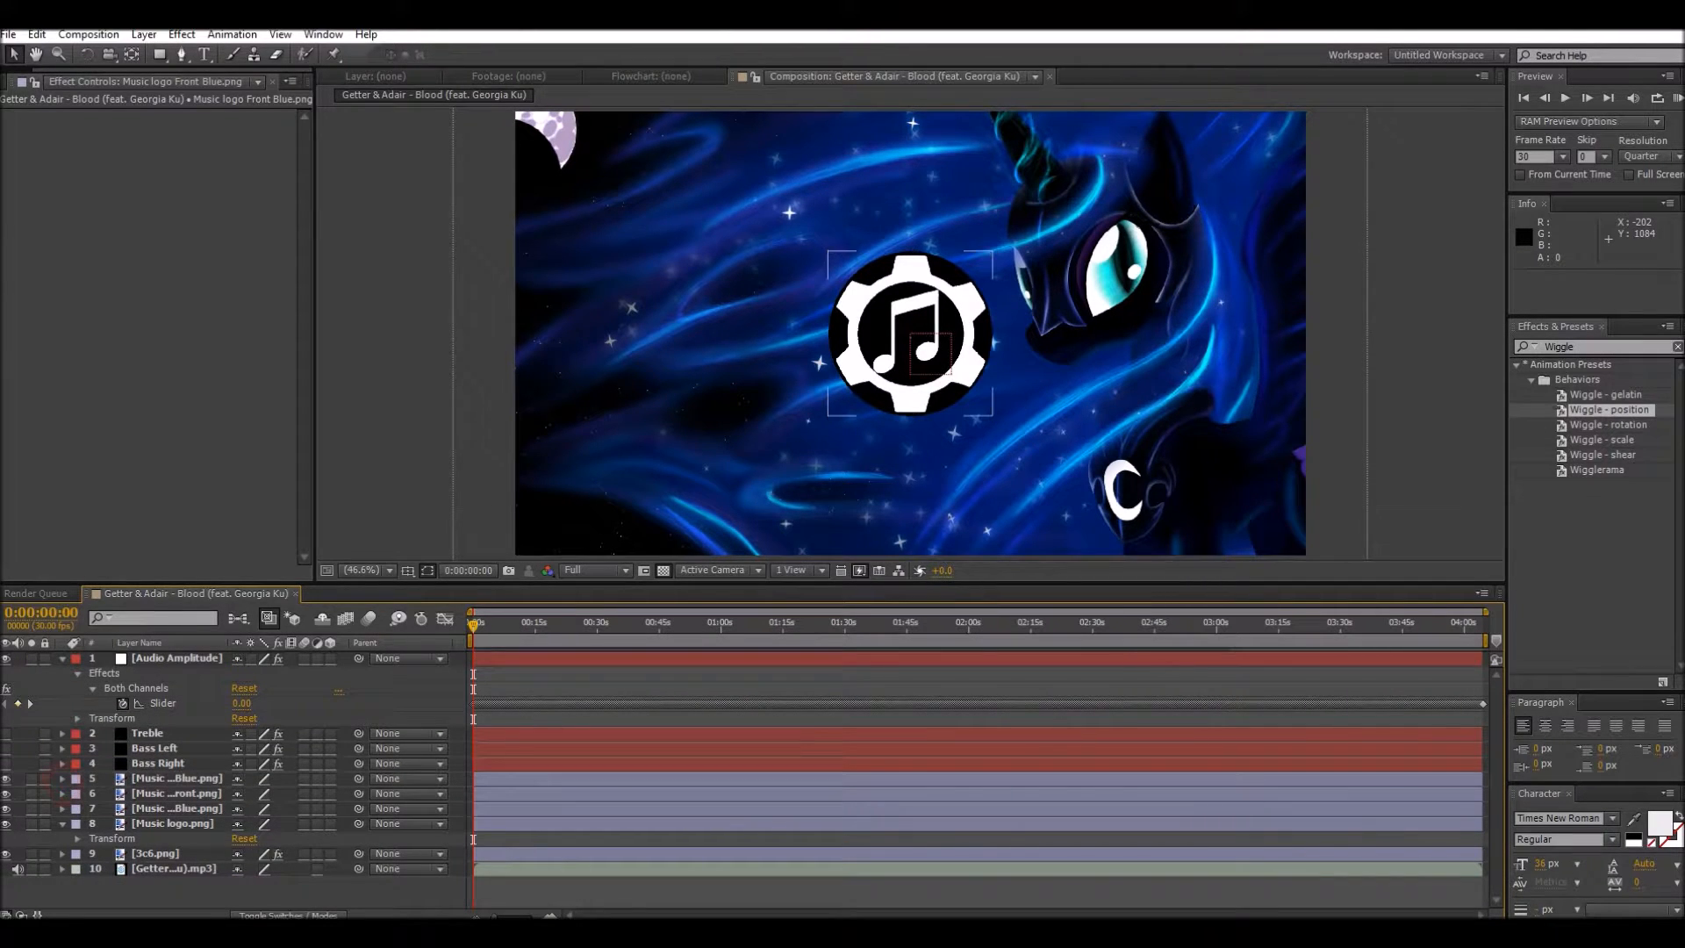
pyautogui.click(62, 778)
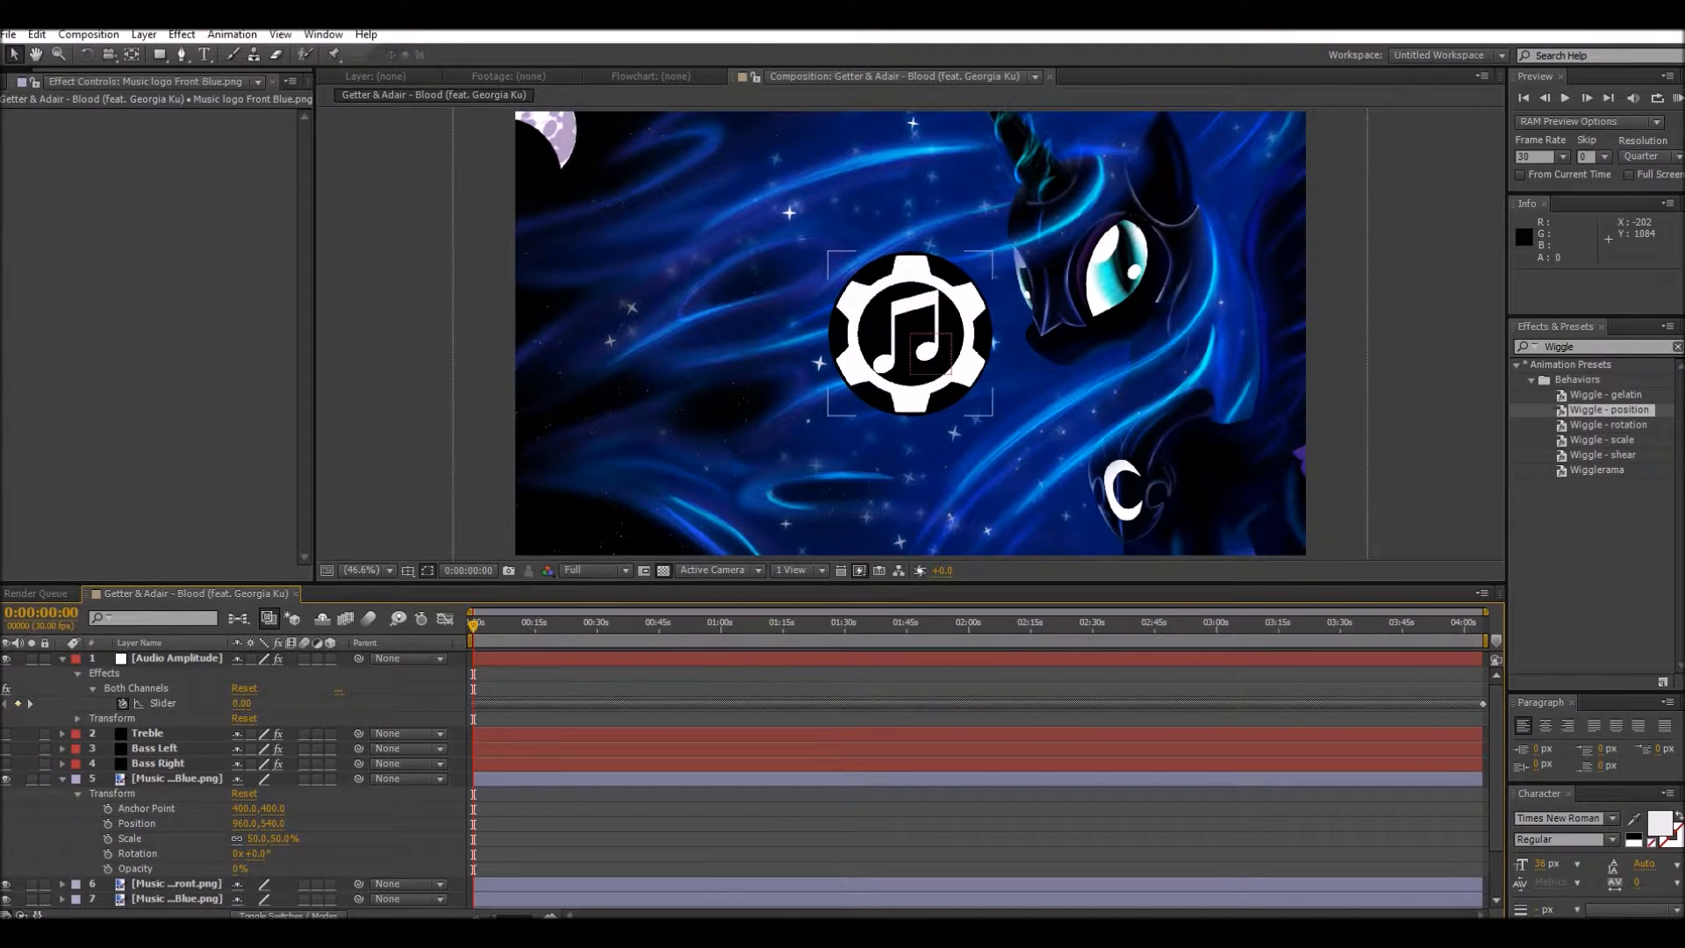
pyautogui.scroll(-1, 237, 781)
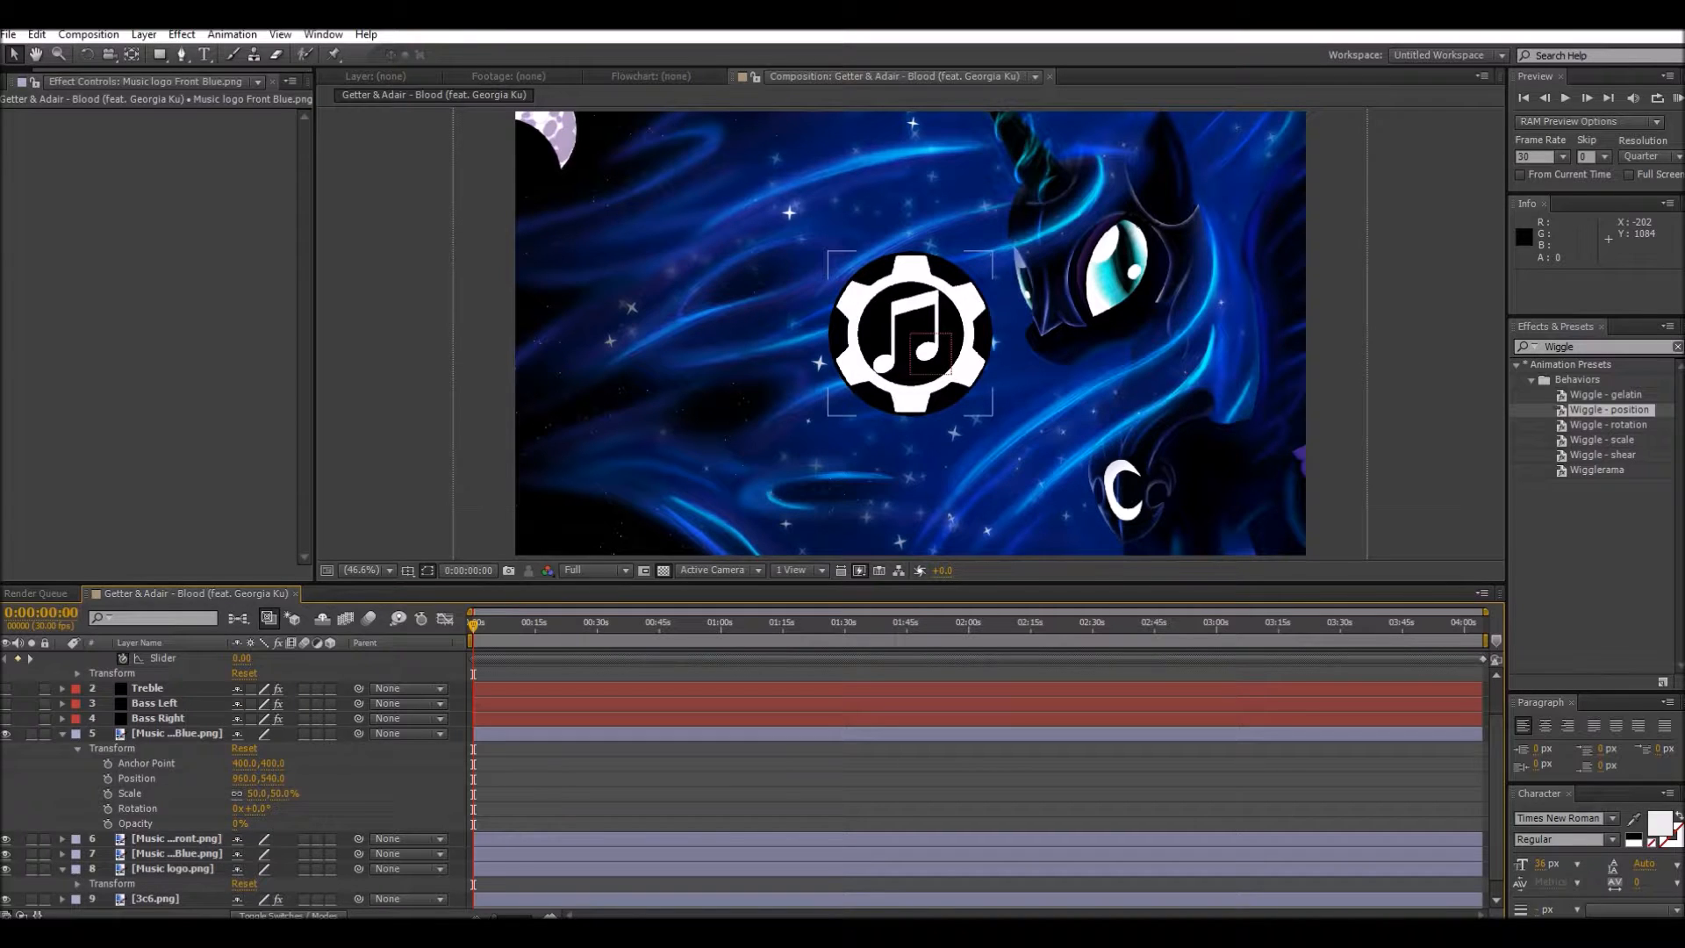
pyautogui.keyDown('alt'); pyautogui.click(108, 793); pyautogui.keyUp('alt')
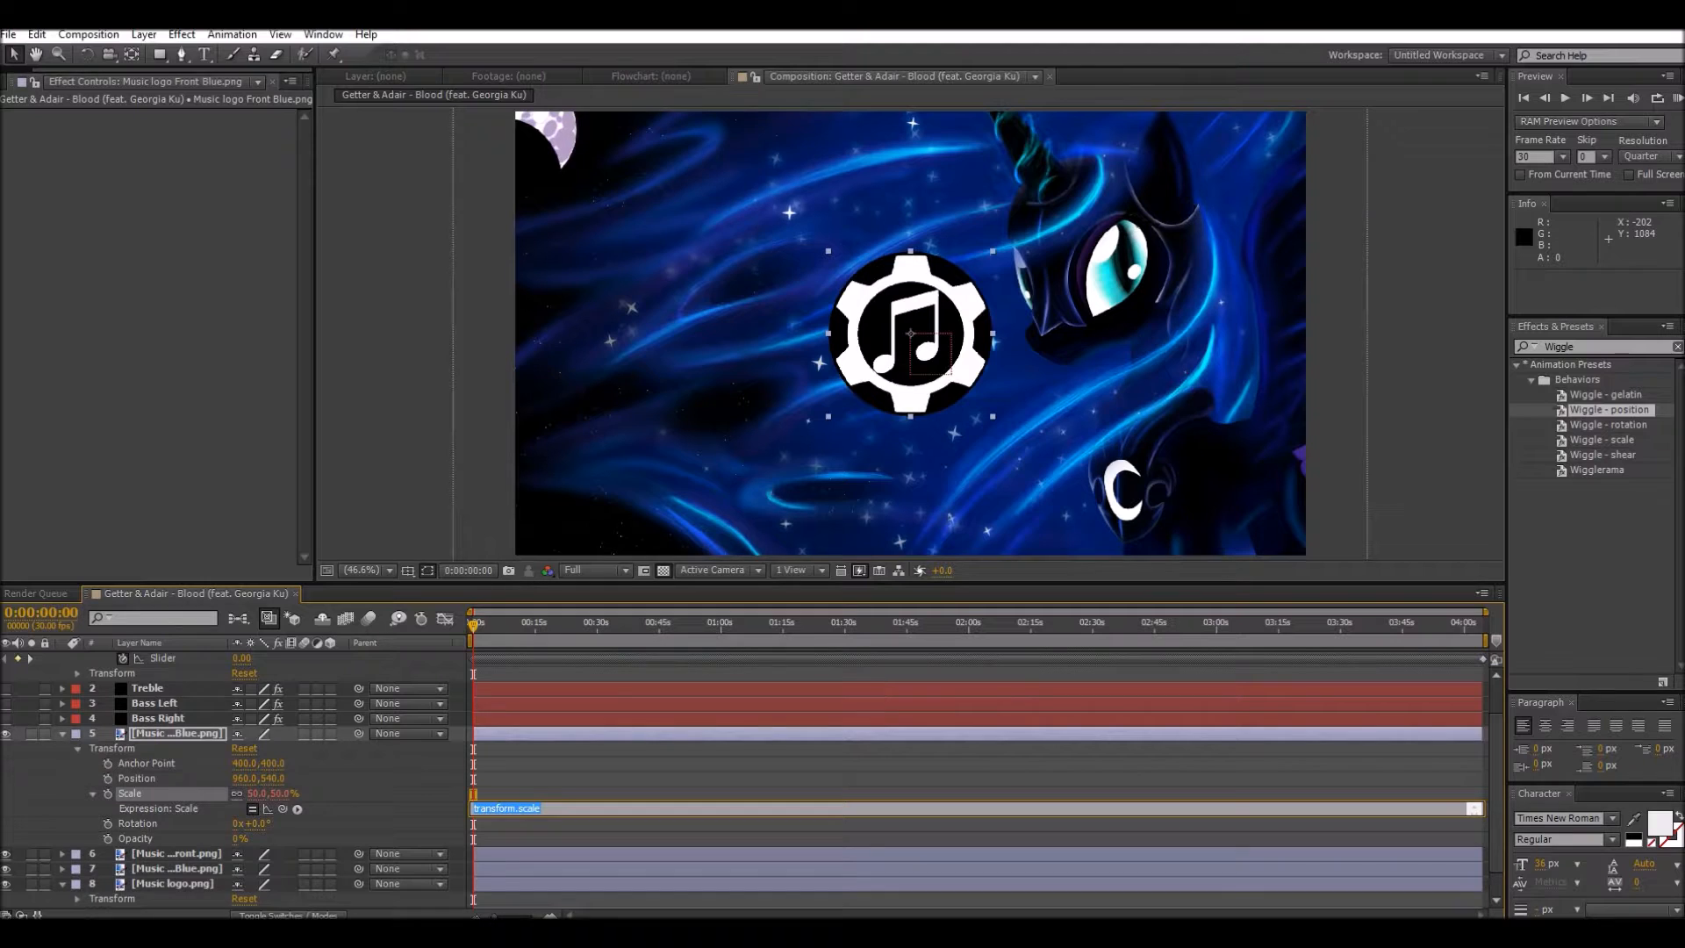
pyautogui.press('BackSpace')
pyautogui.write('50+')
pyautogui.moveTo(283, 808); pyautogui.dragTo(171, 678)
pyautogui.moveTo(283, 853); pyautogui.dragTo(160, 703)
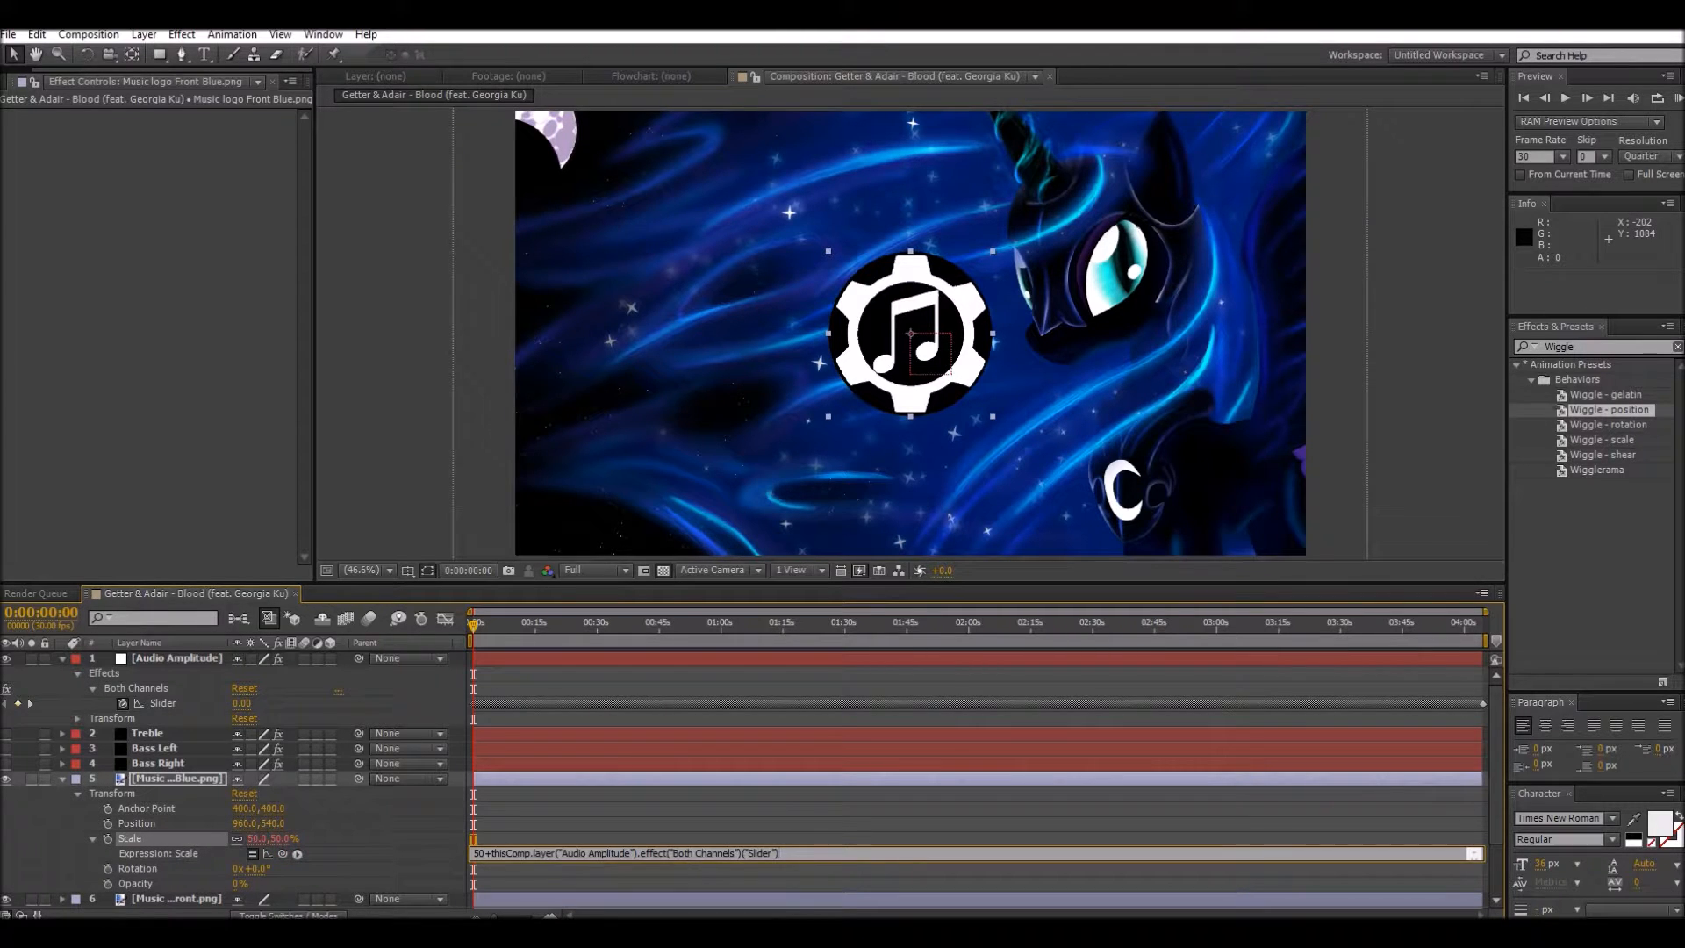
pyautogui.scroll(-1, 744, 779)
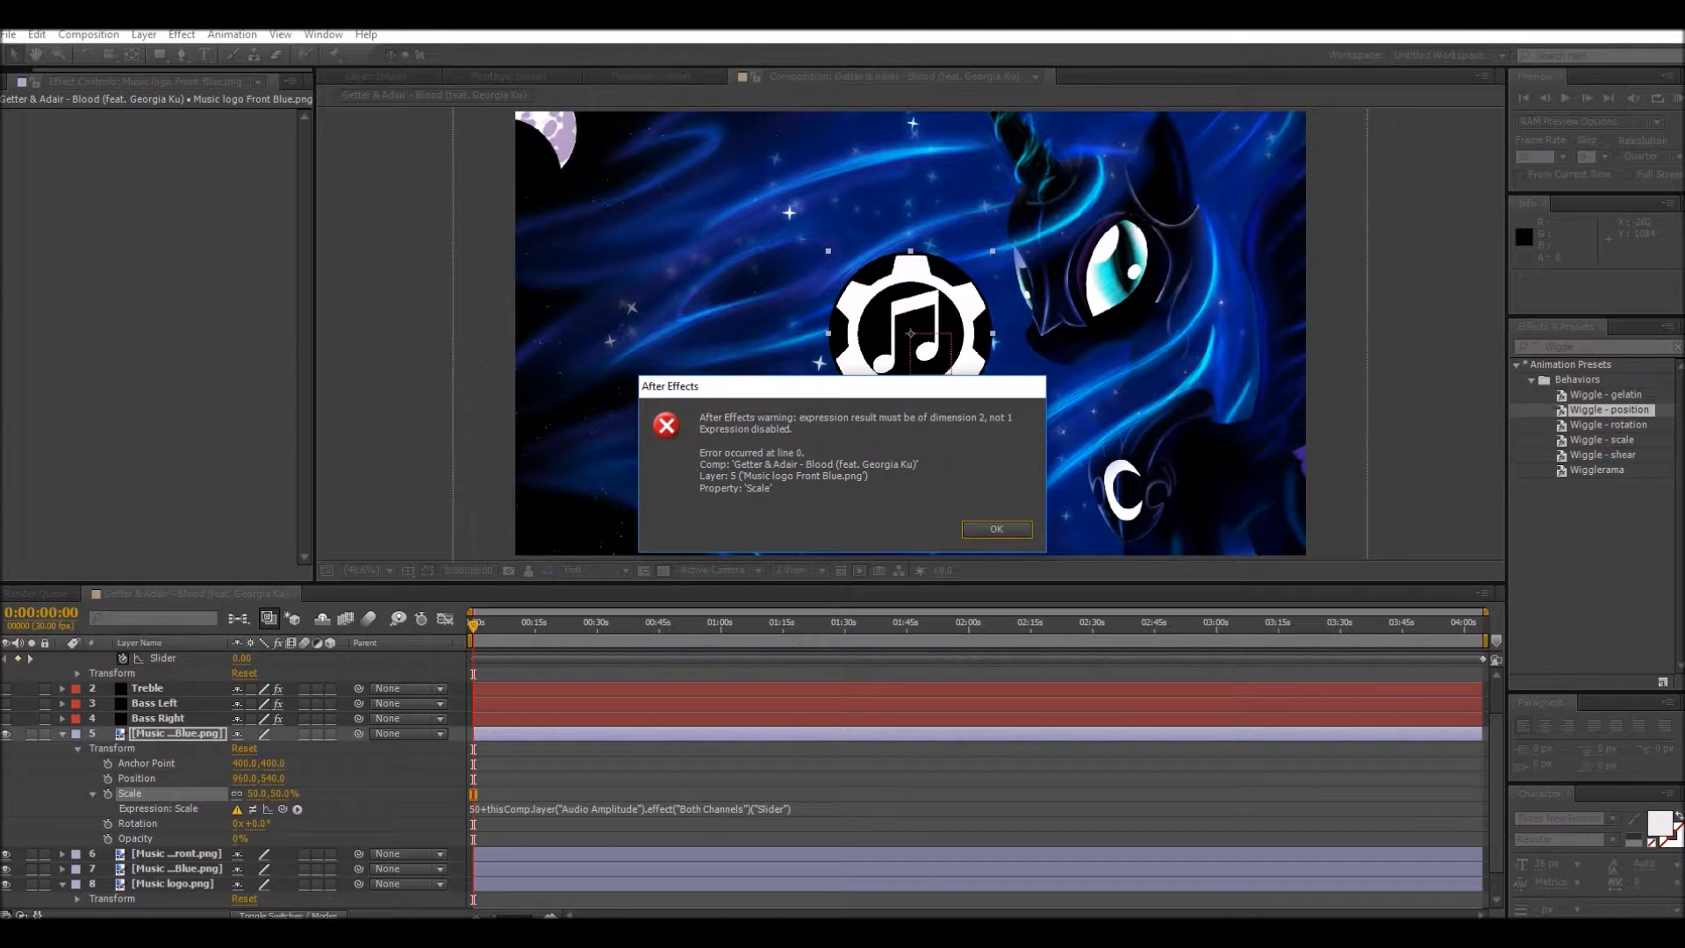
pyautogui.click(996, 528)
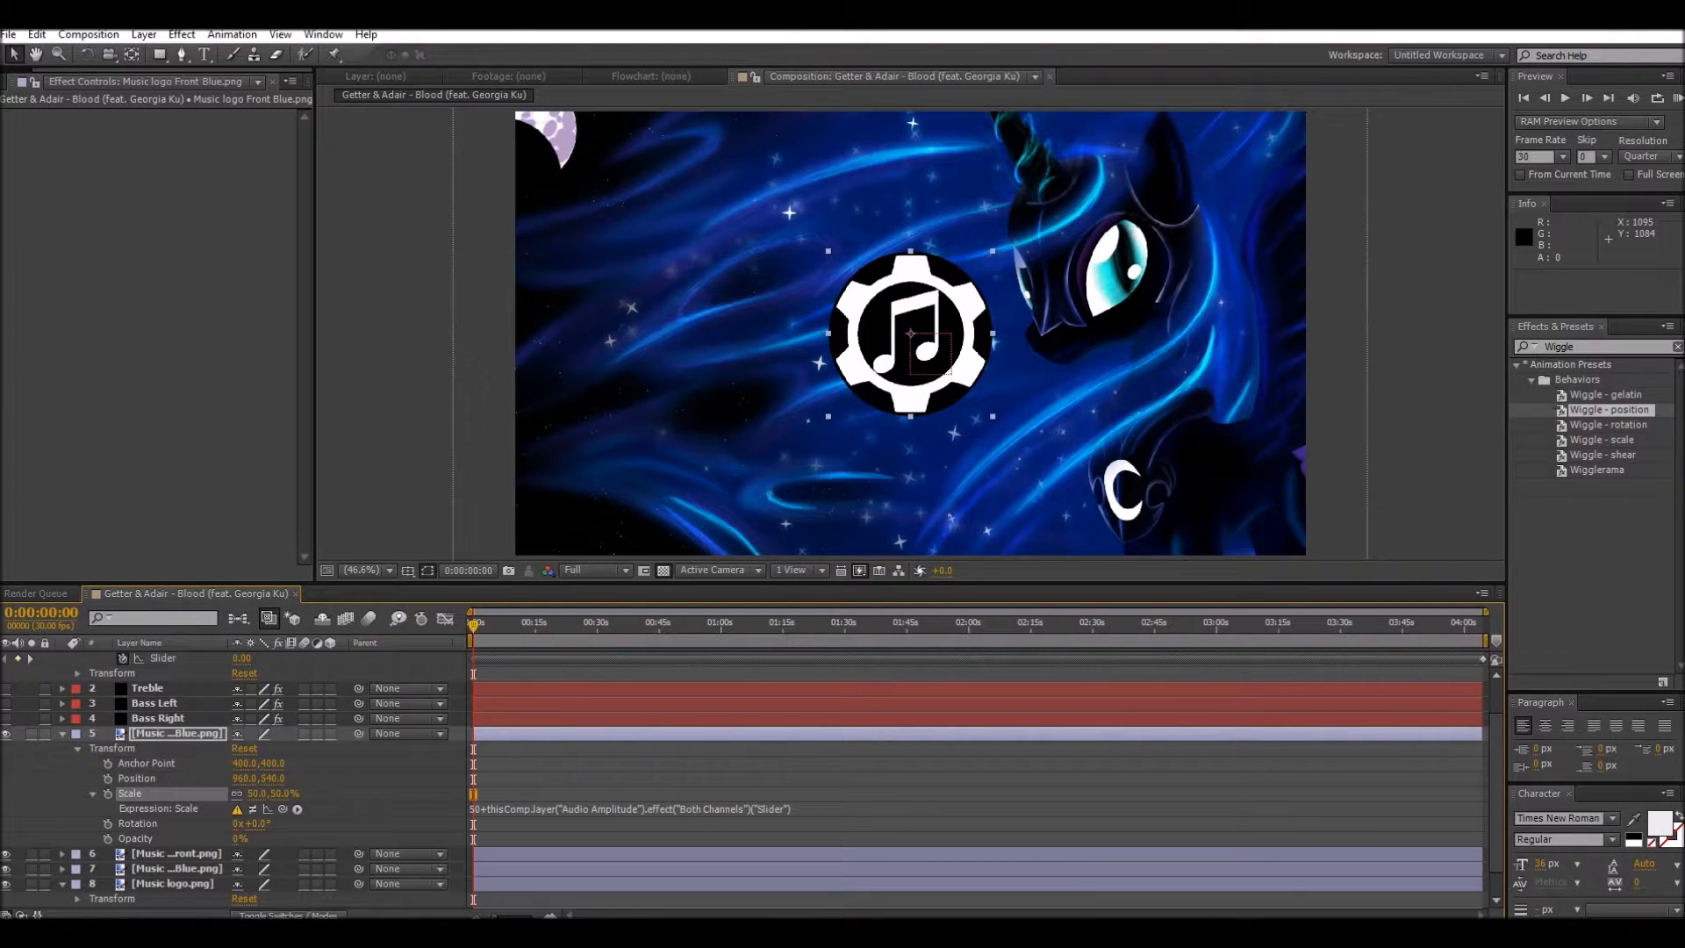
pyautogui.click(632, 809)
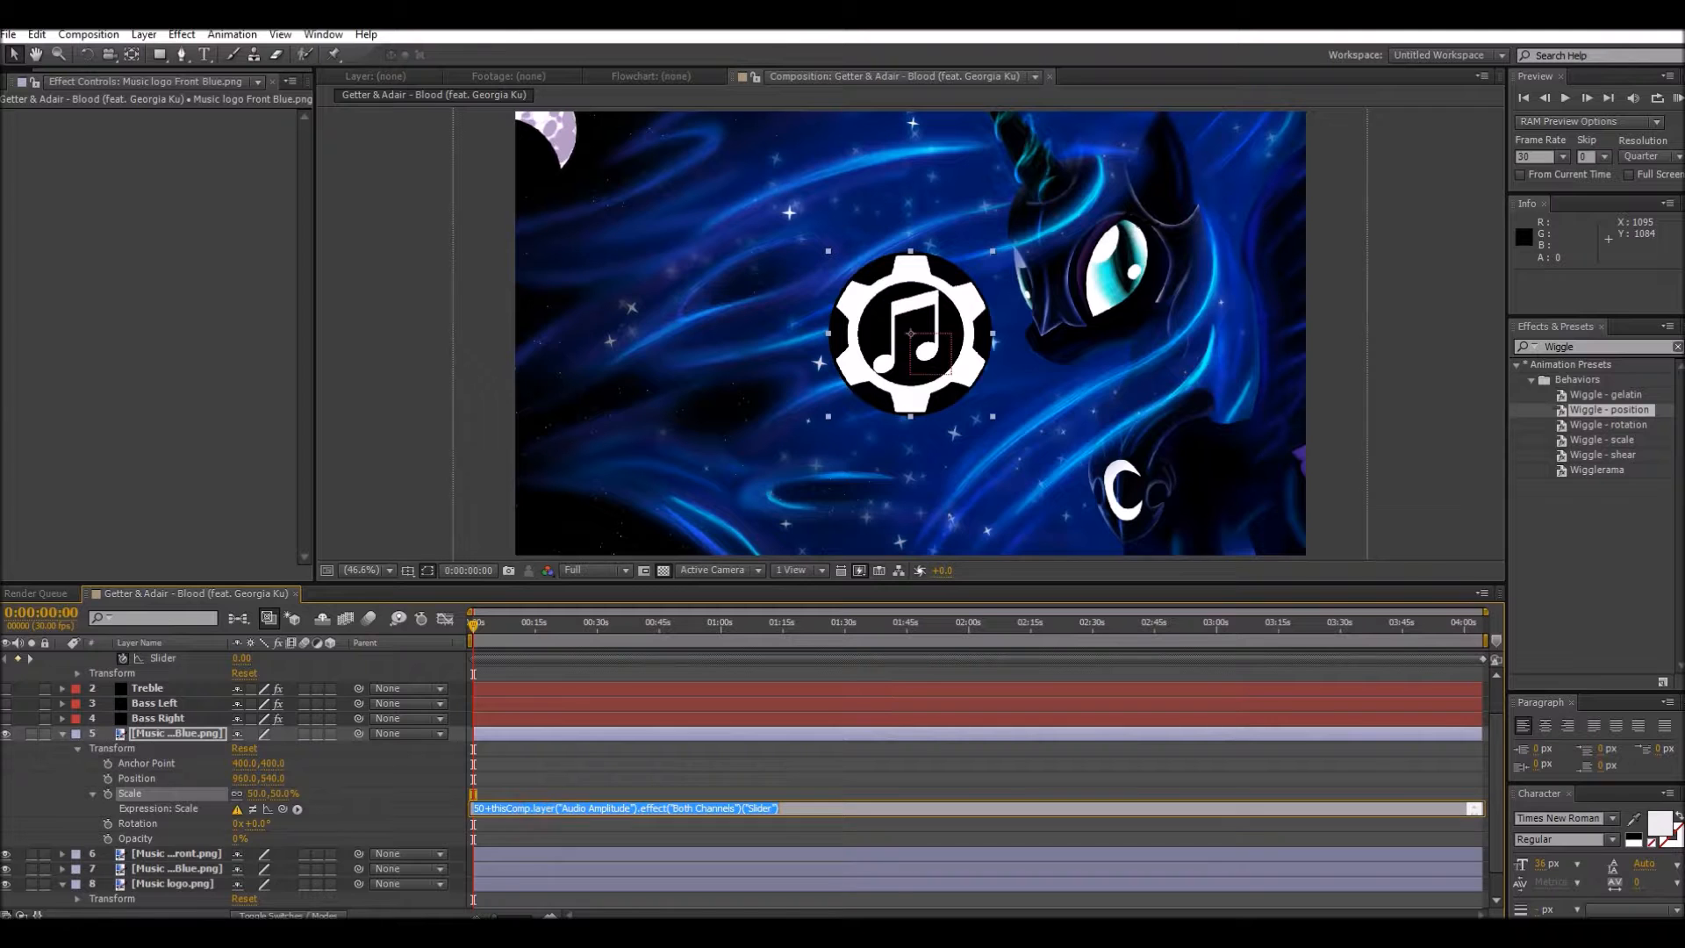
pyautogui.click(399, 808)
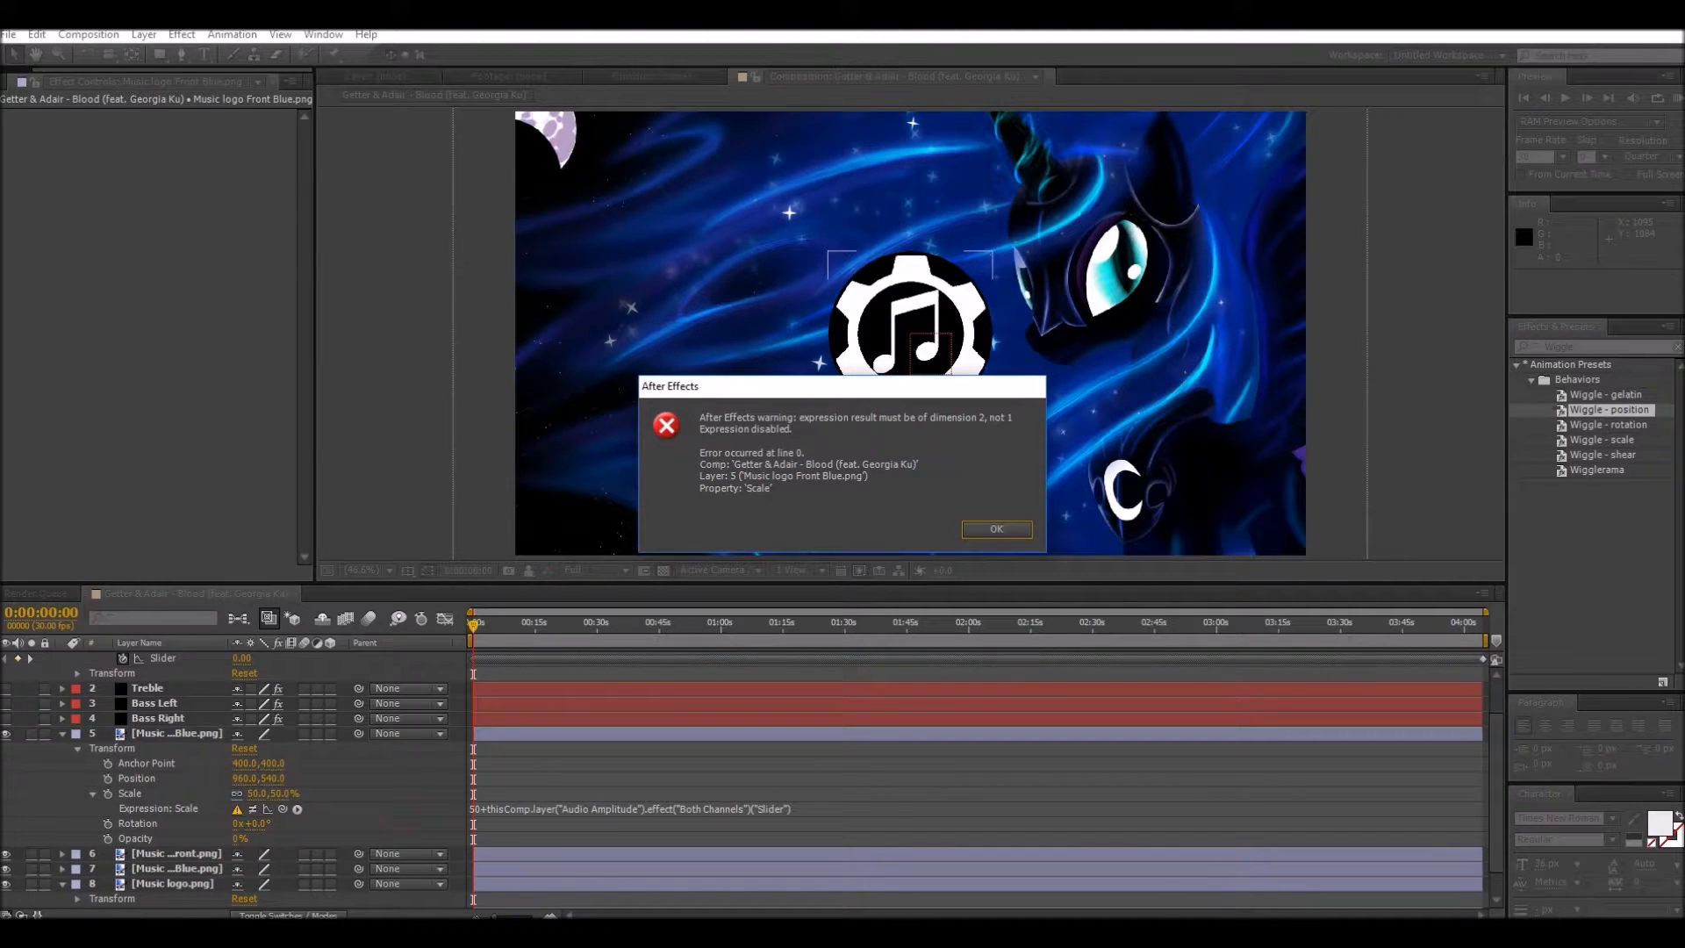
pyautogui.click(996, 528)
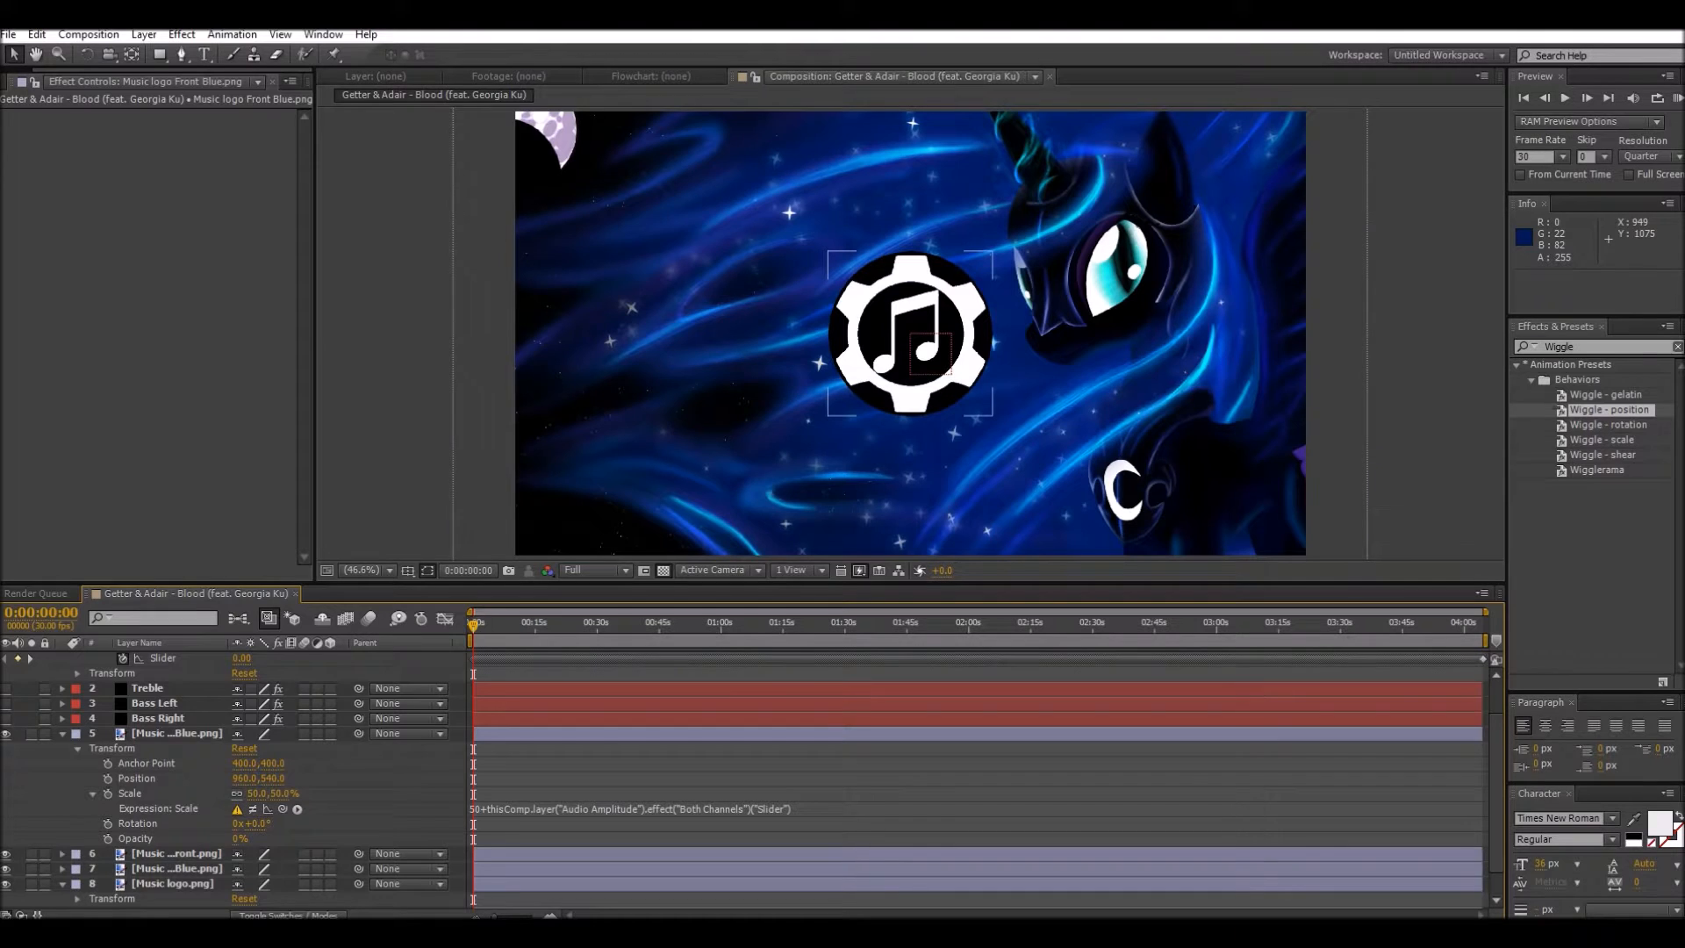
# Step: Relink the Scale expression of Music logo Front Blue.png to the Both Channels slider as [temp, temp] and insert 50+ before the slider reference
pyautogui.click(298, 808)
pyautogui.click(298, 809)
pyautogui.click(298, 808)
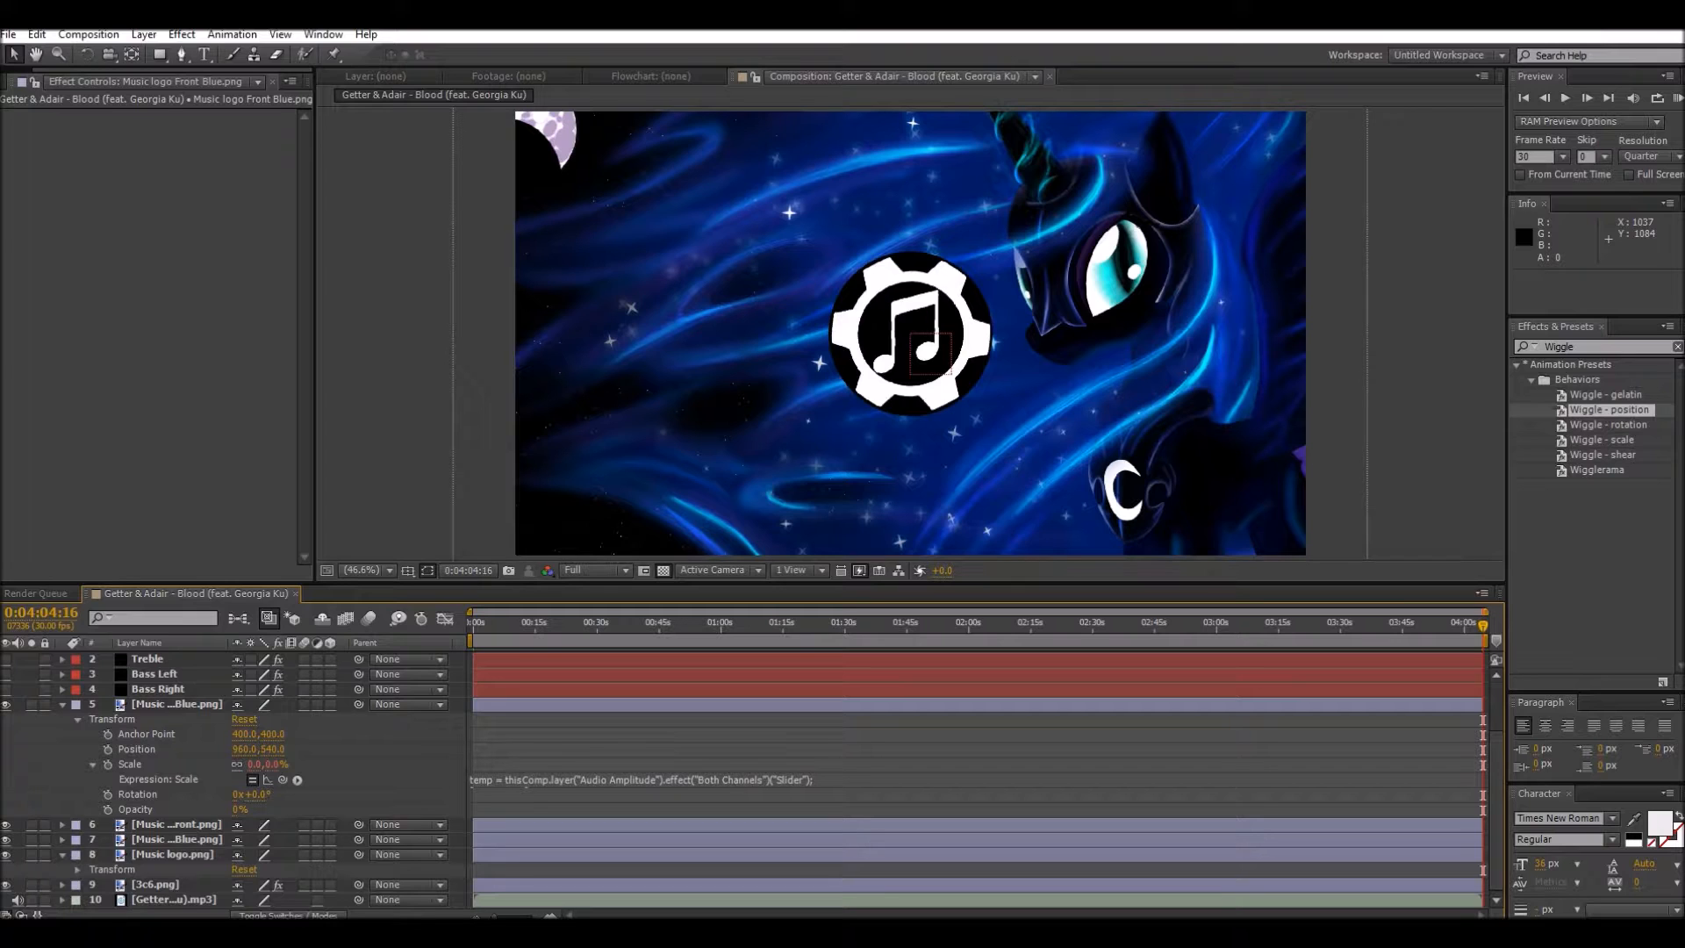
pyautogui.click(501, 783)
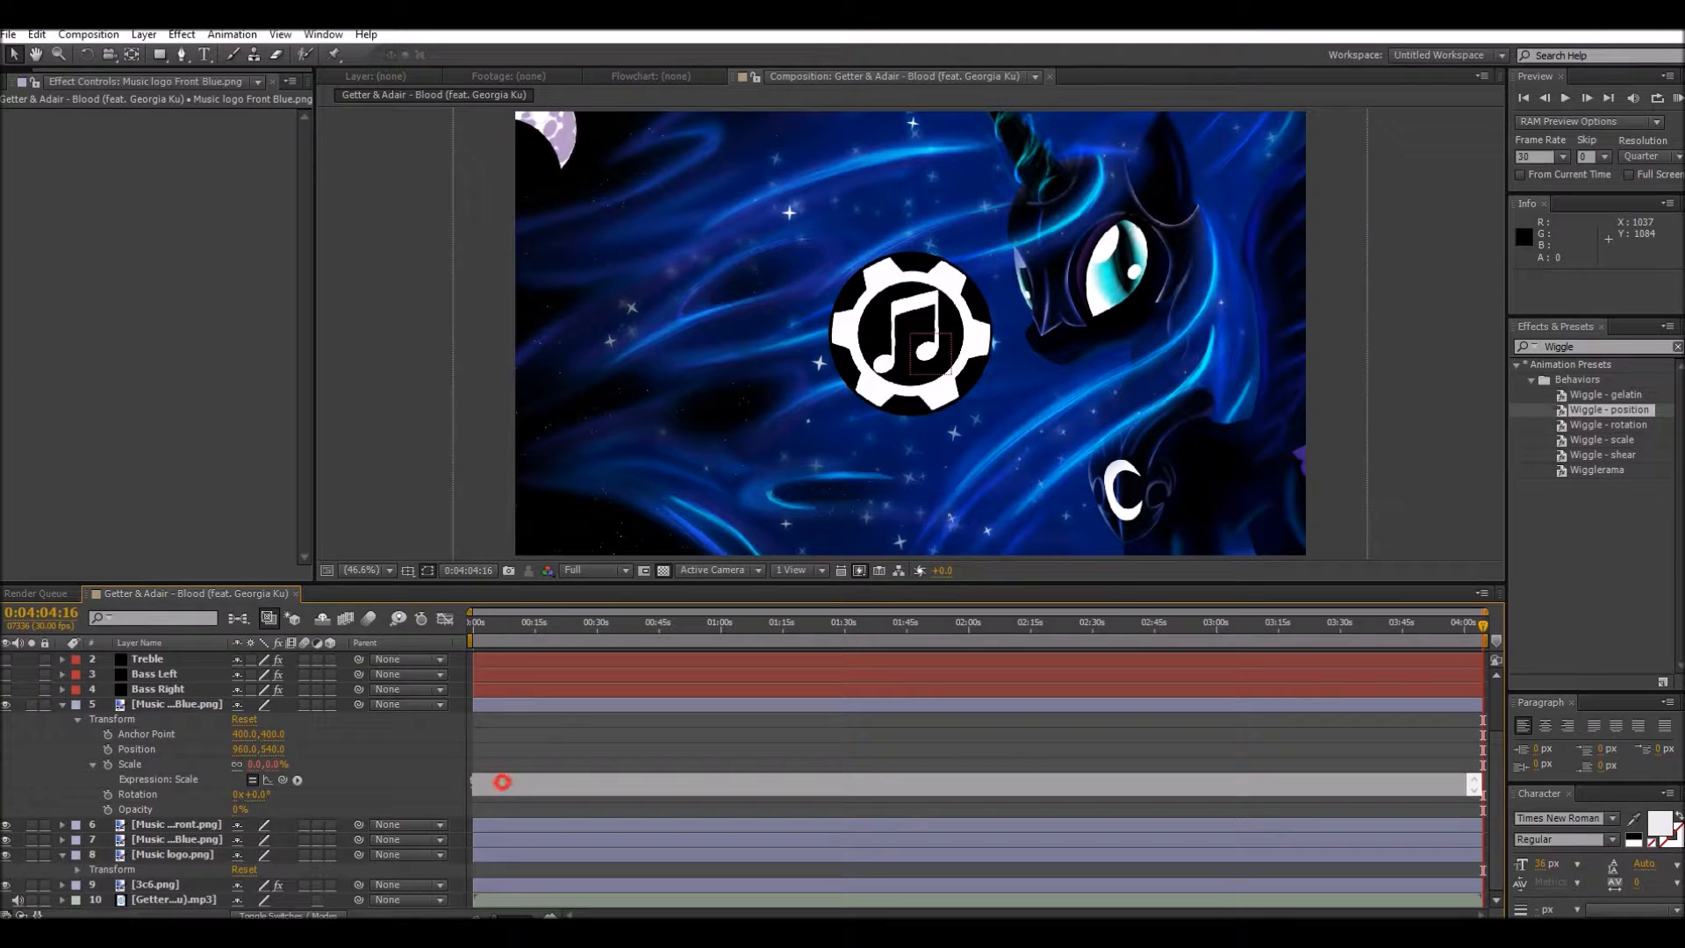
pyautogui.click(502, 783)
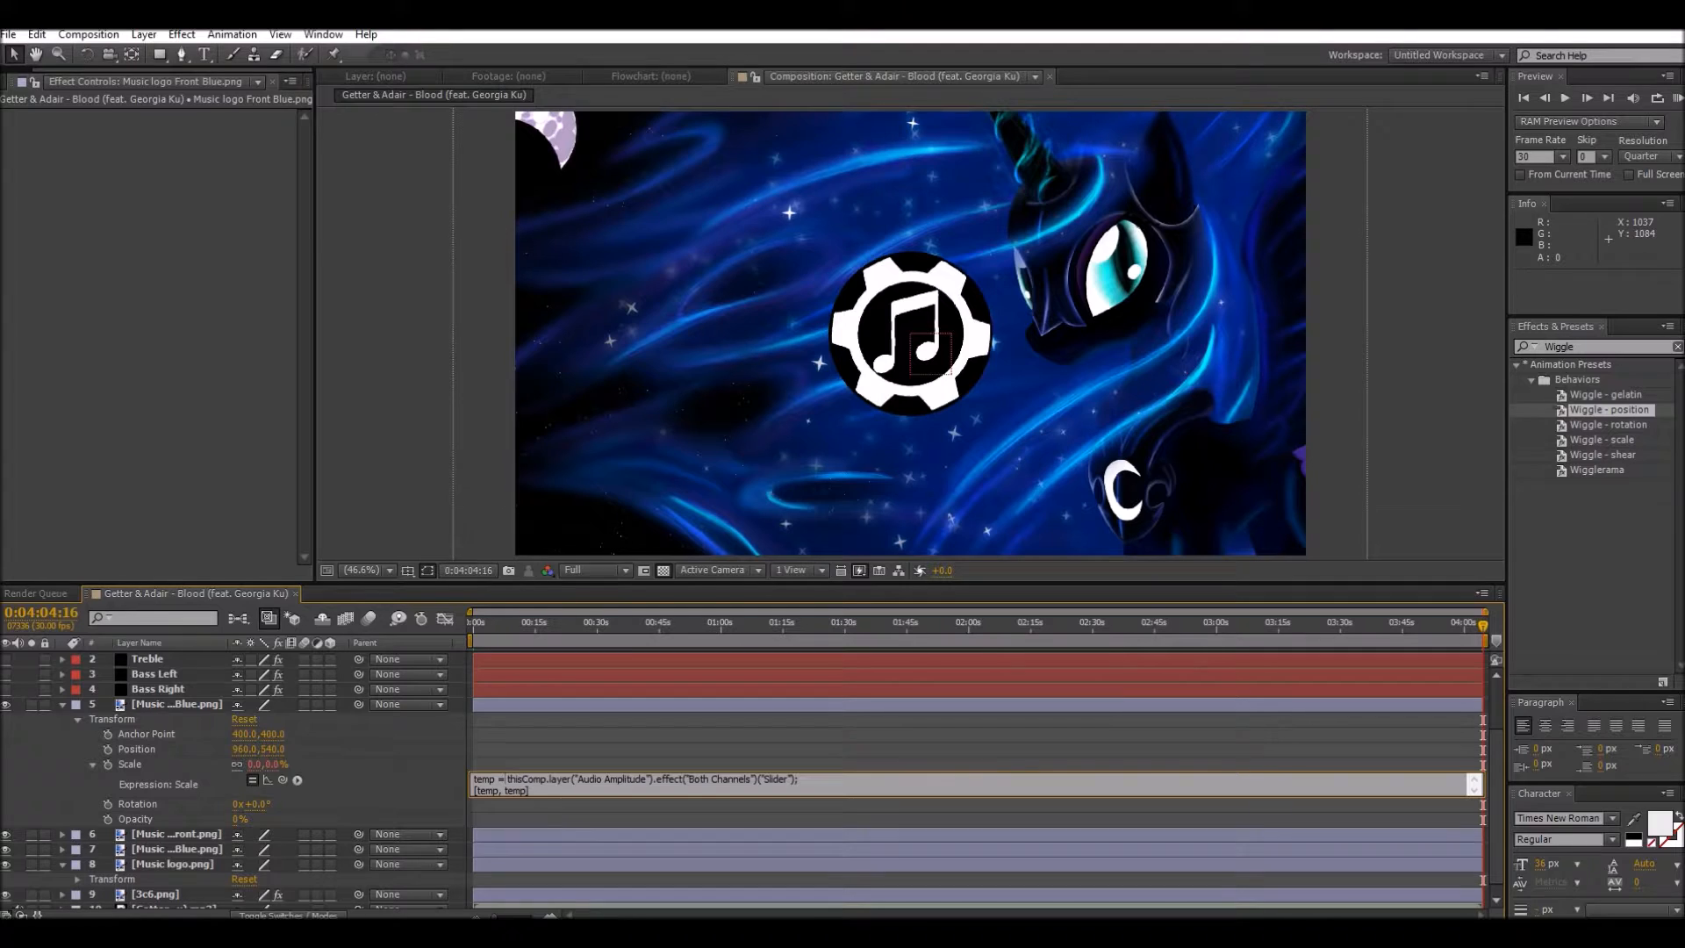
pyautogui.write('50+')
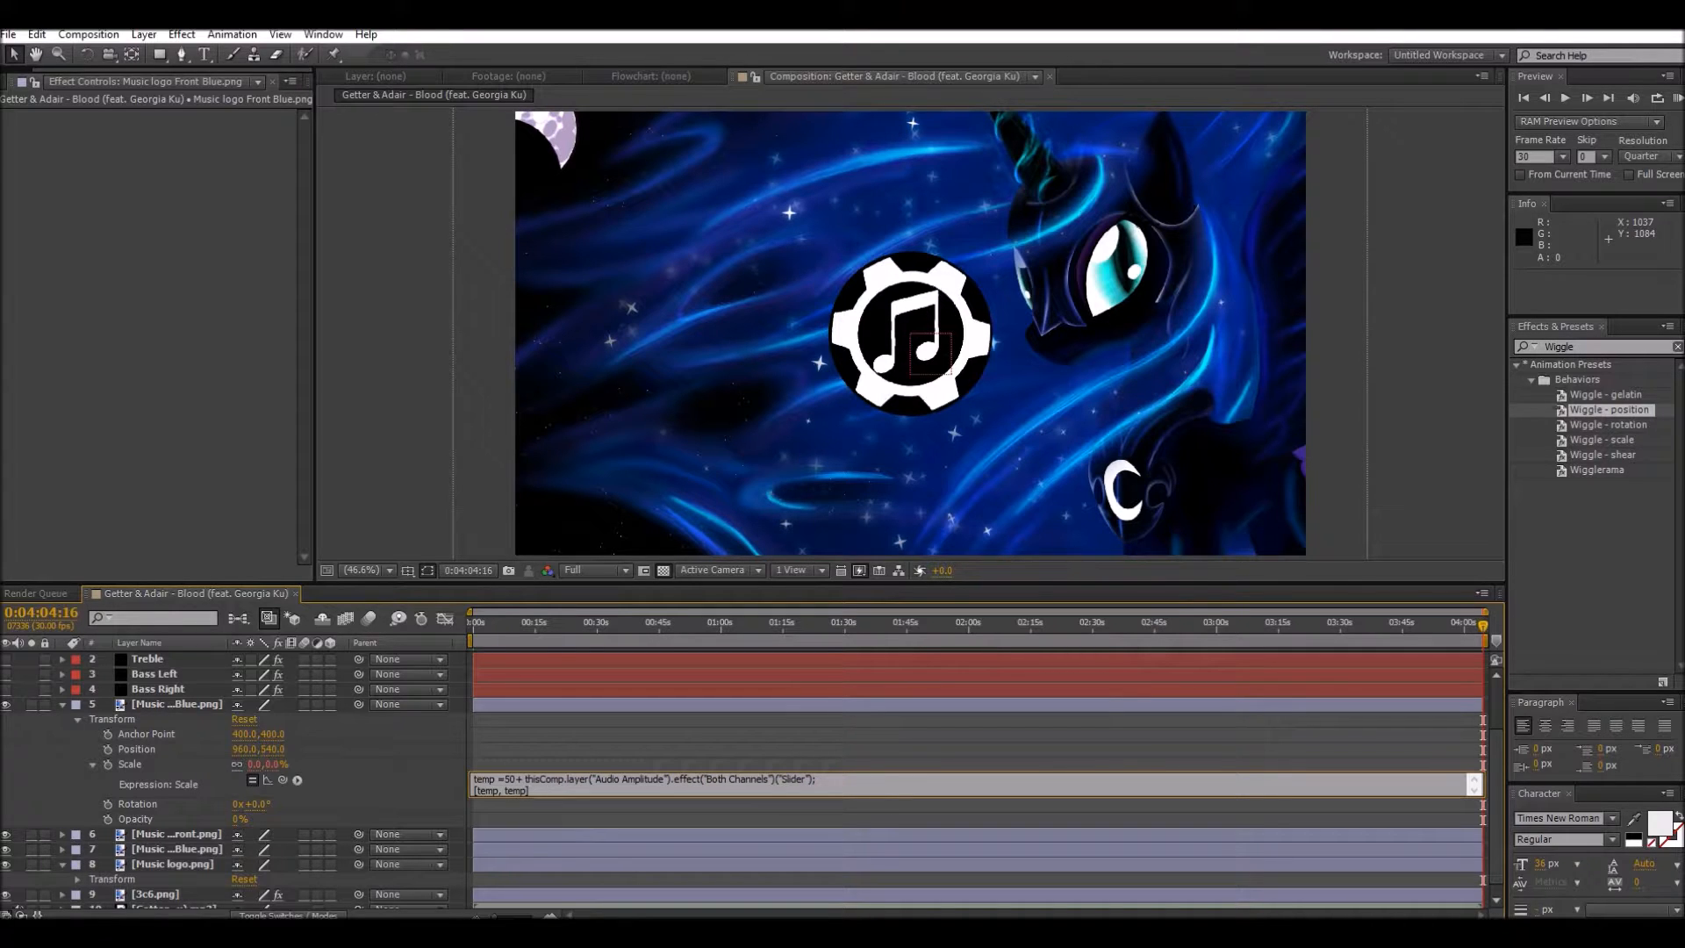
pyautogui.press('KP_Enter')
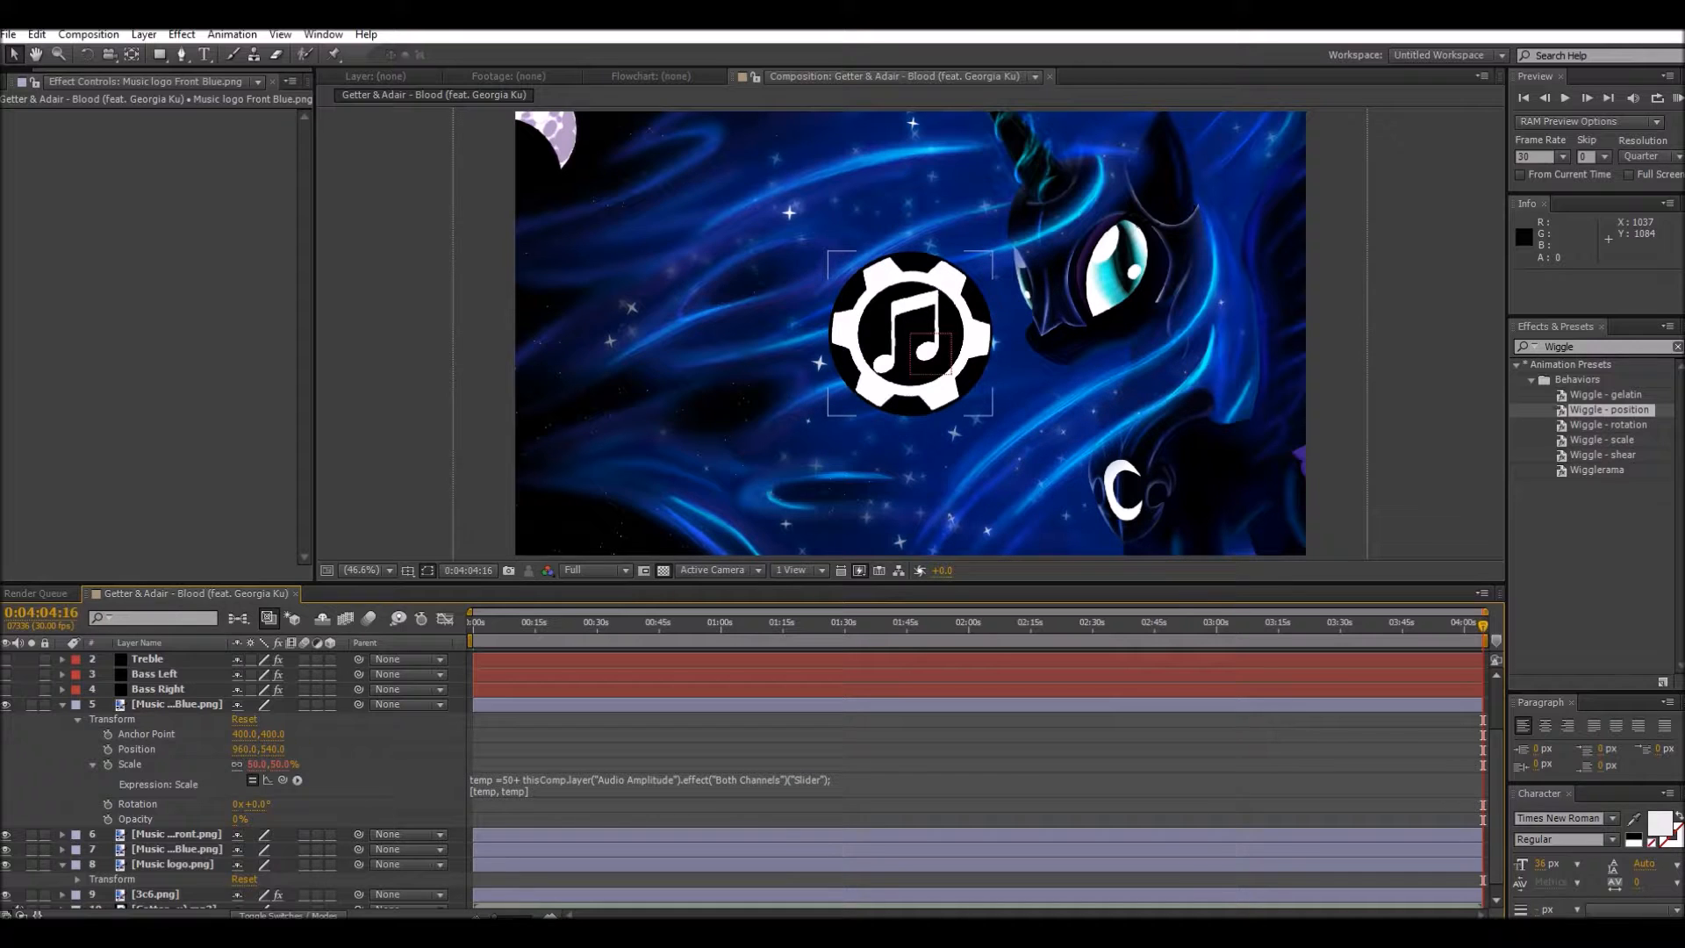
# Step: Copy the Scale expression of Music logo Front Blue.png and apply it to the Scale of Music logo Front.png
pyautogui.click(488, 789)
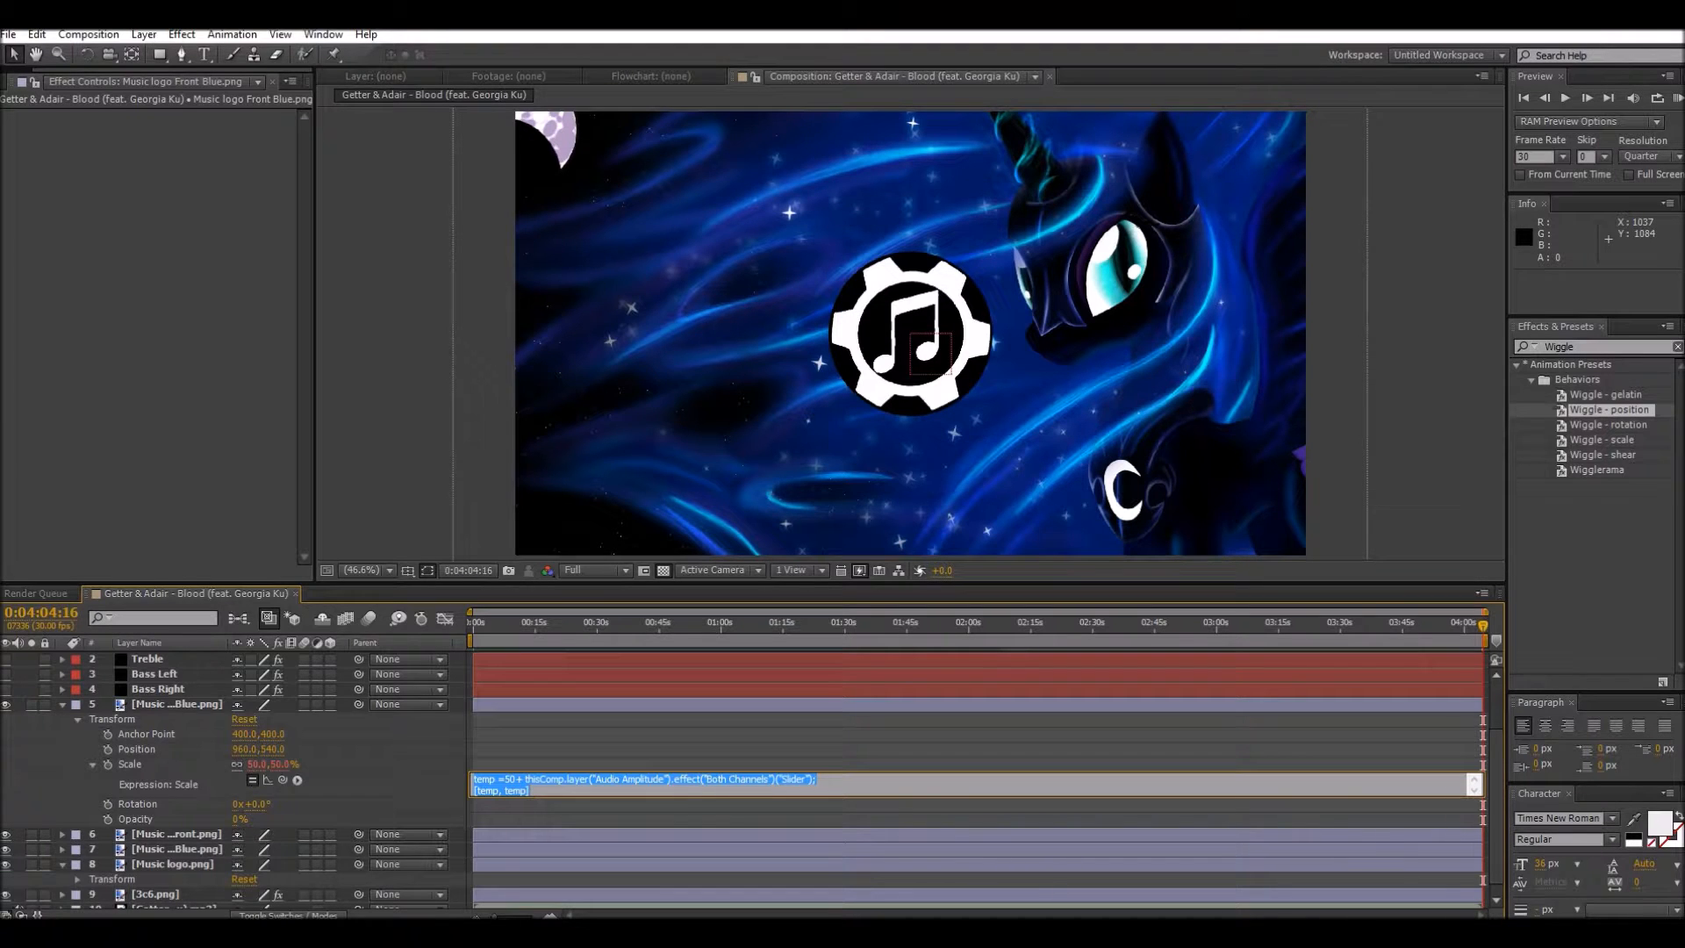
pyautogui.click(63, 704)
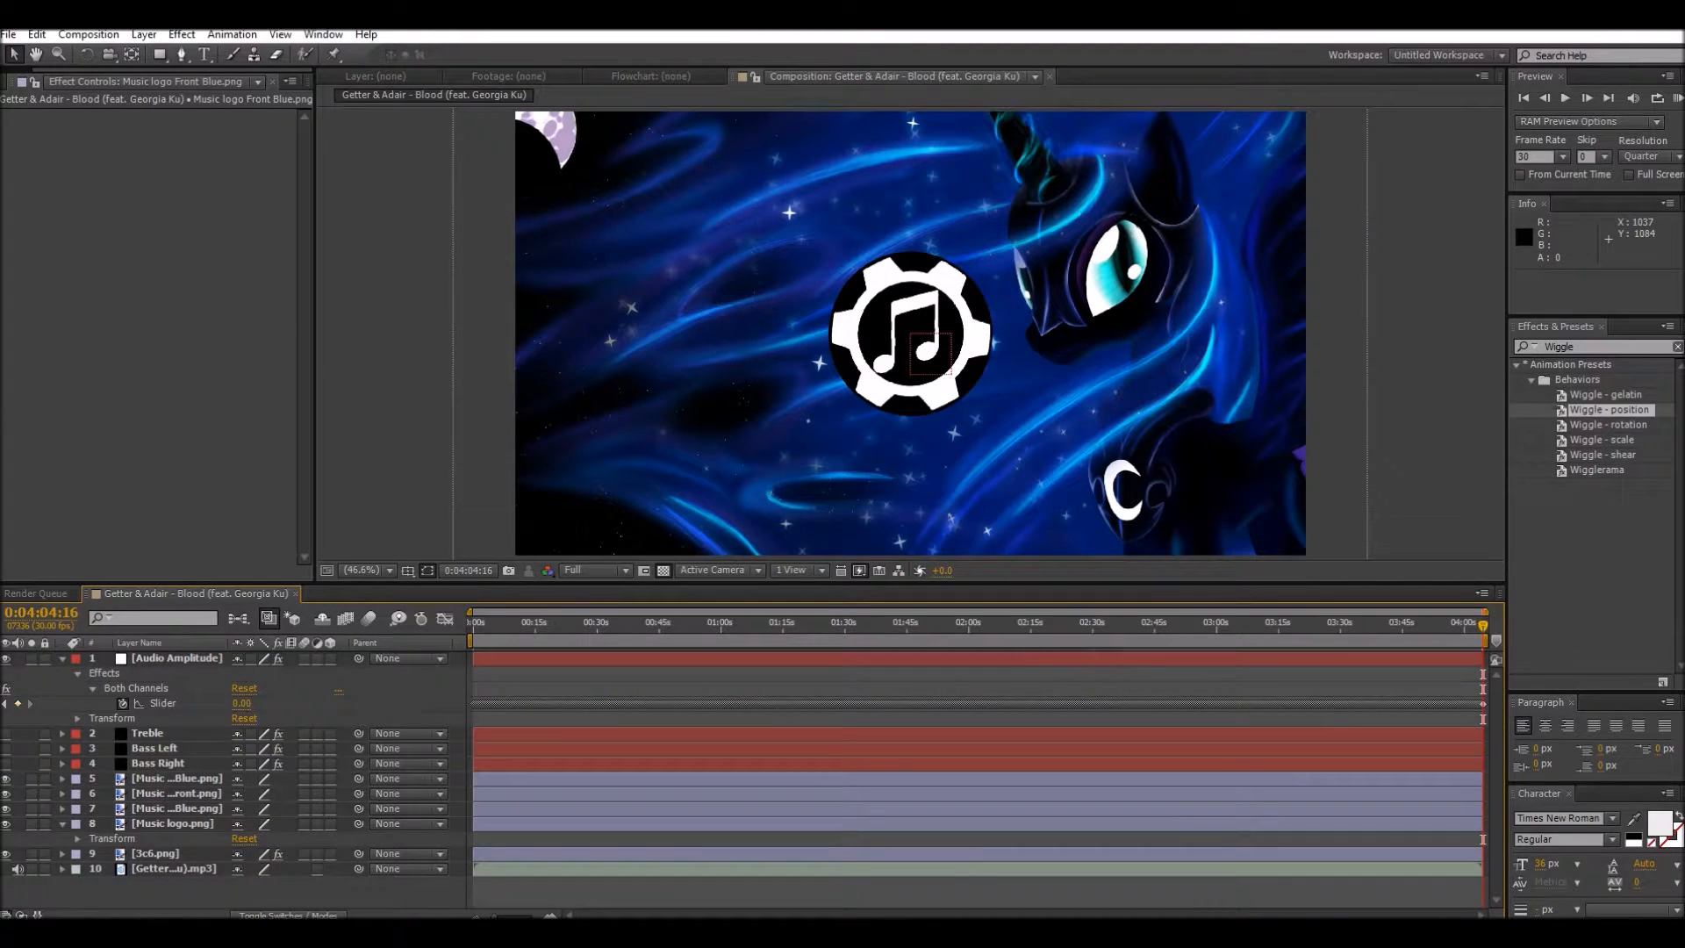
pyautogui.click(62, 793)
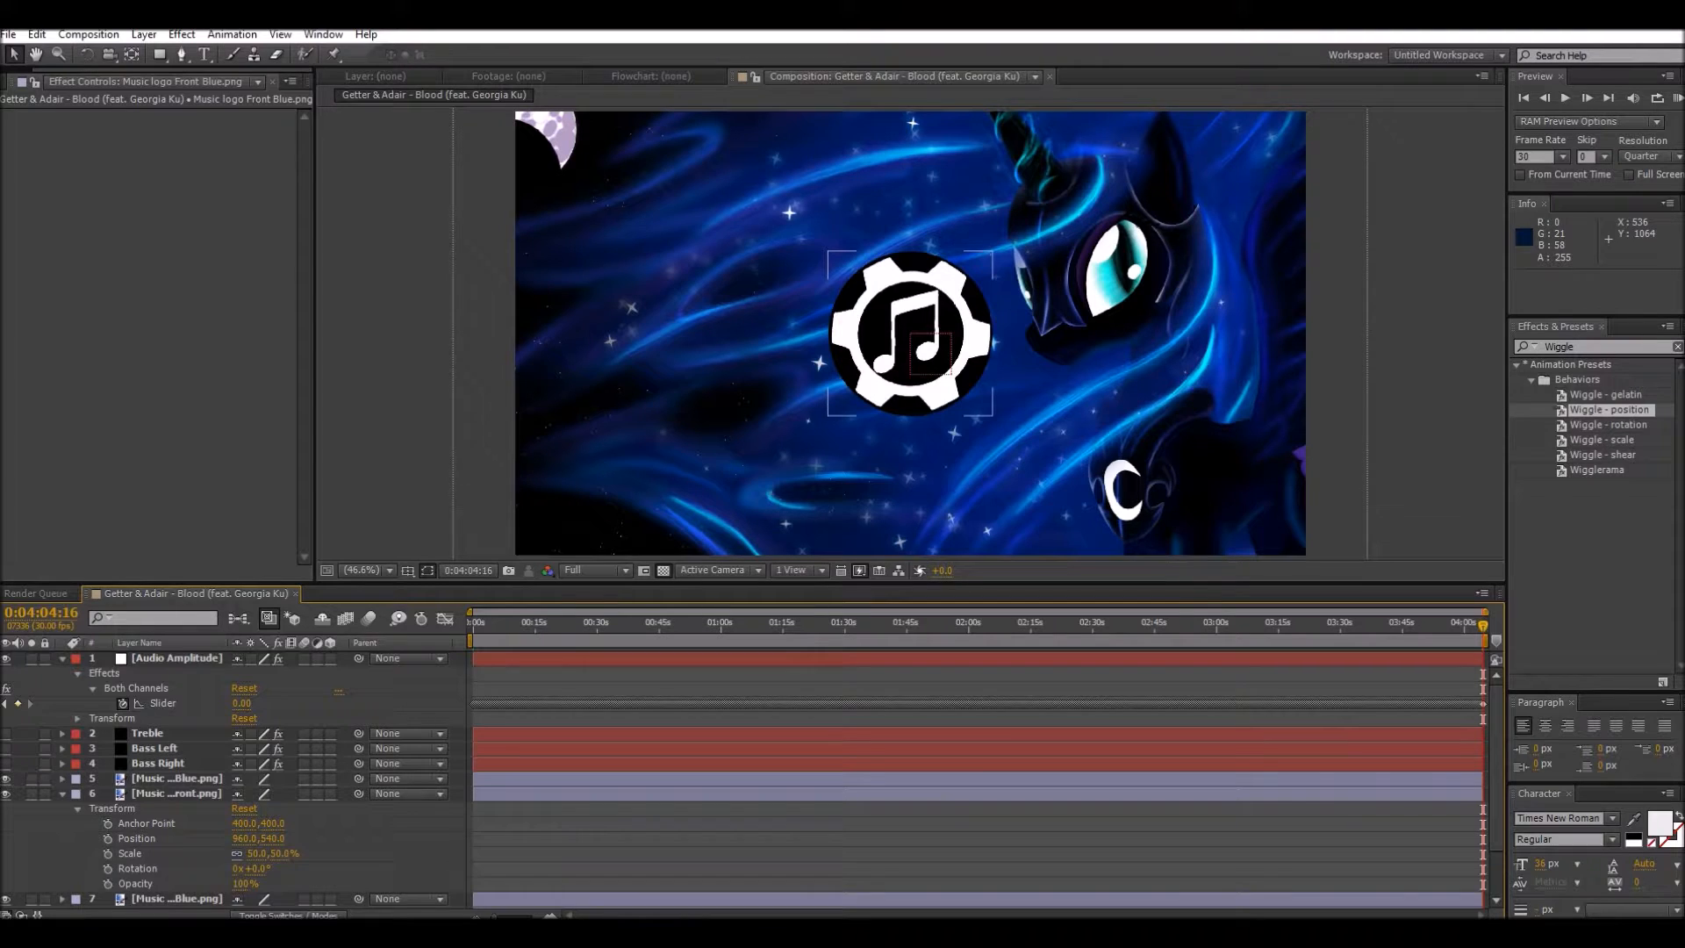
pyautogui.keyDown('alt'); pyautogui.click(108, 868); pyautogui.keyUp('alt')
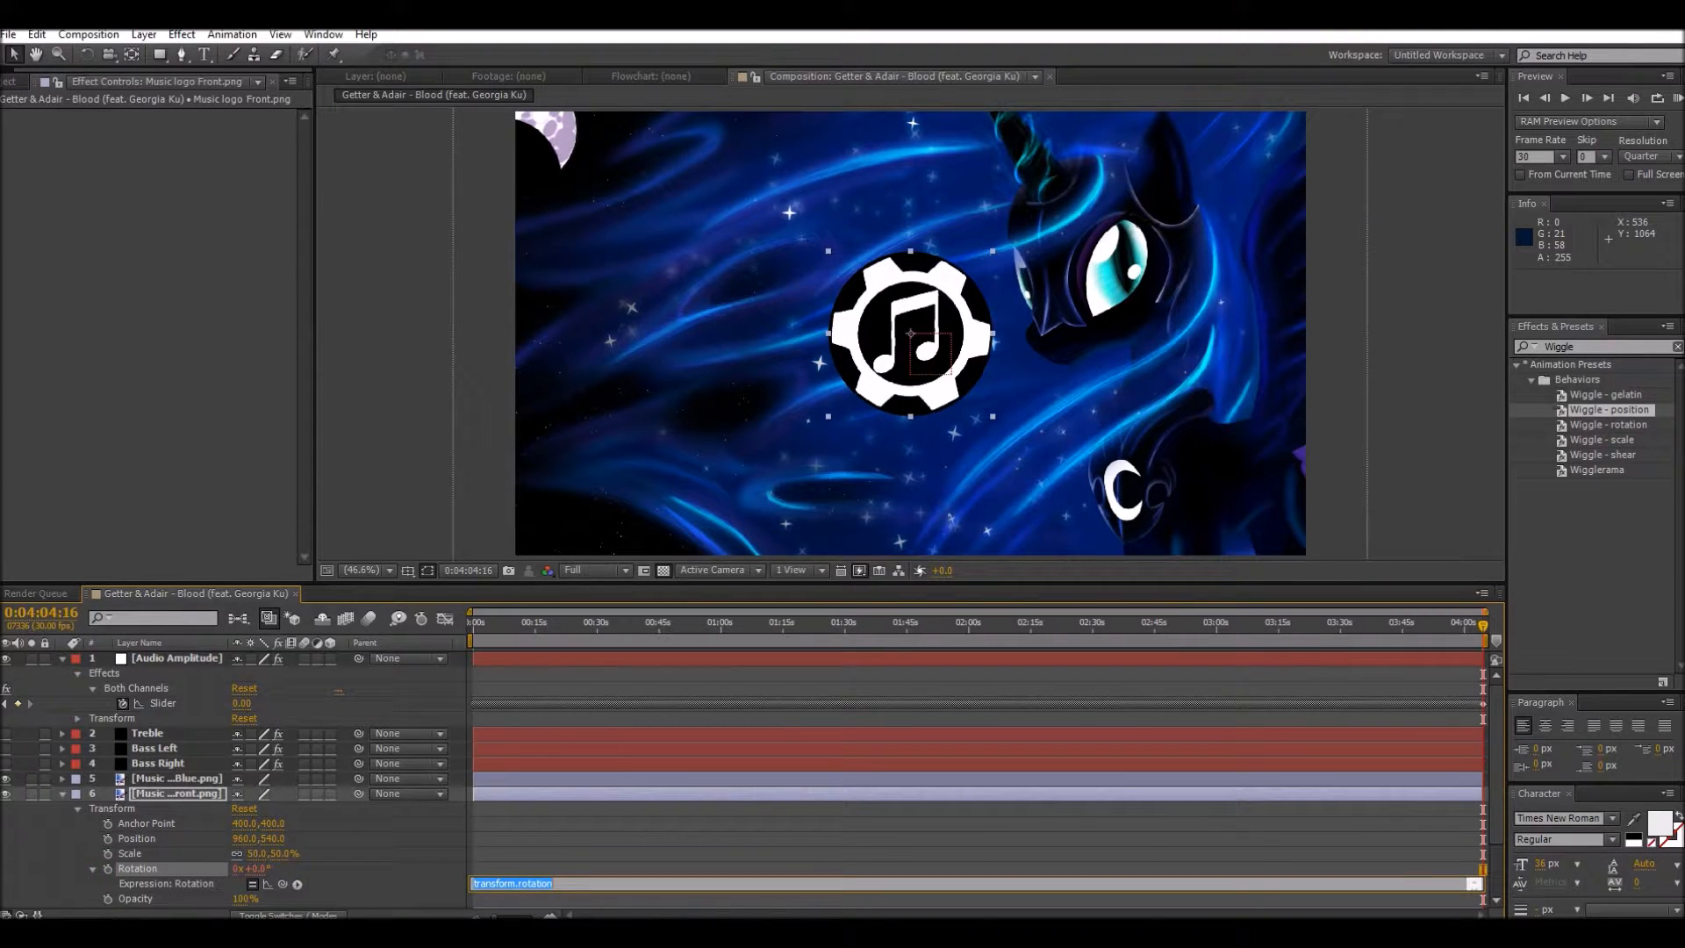
pyautogui.keyDown('alt'); pyautogui.click(108, 868); pyautogui.keyUp('alt')
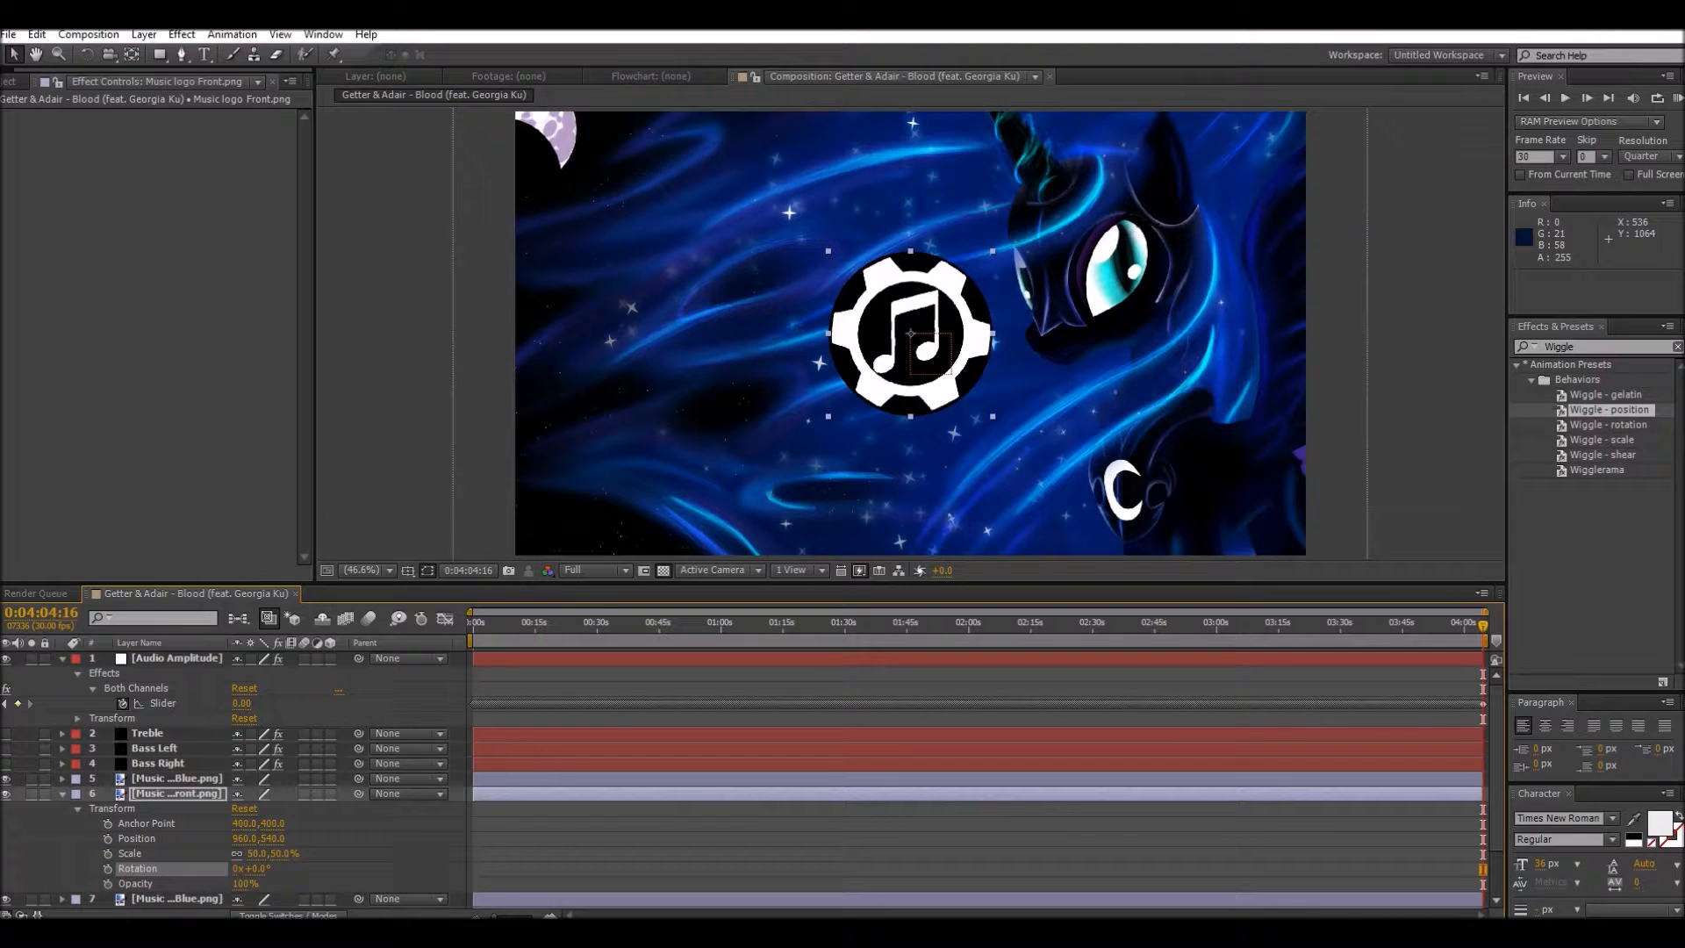
pyautogui.keyDown('alt'); pyautogui.click(108, 853); pyautogui.keyUp('alt')
pyautogui.write('[temp, temp]')
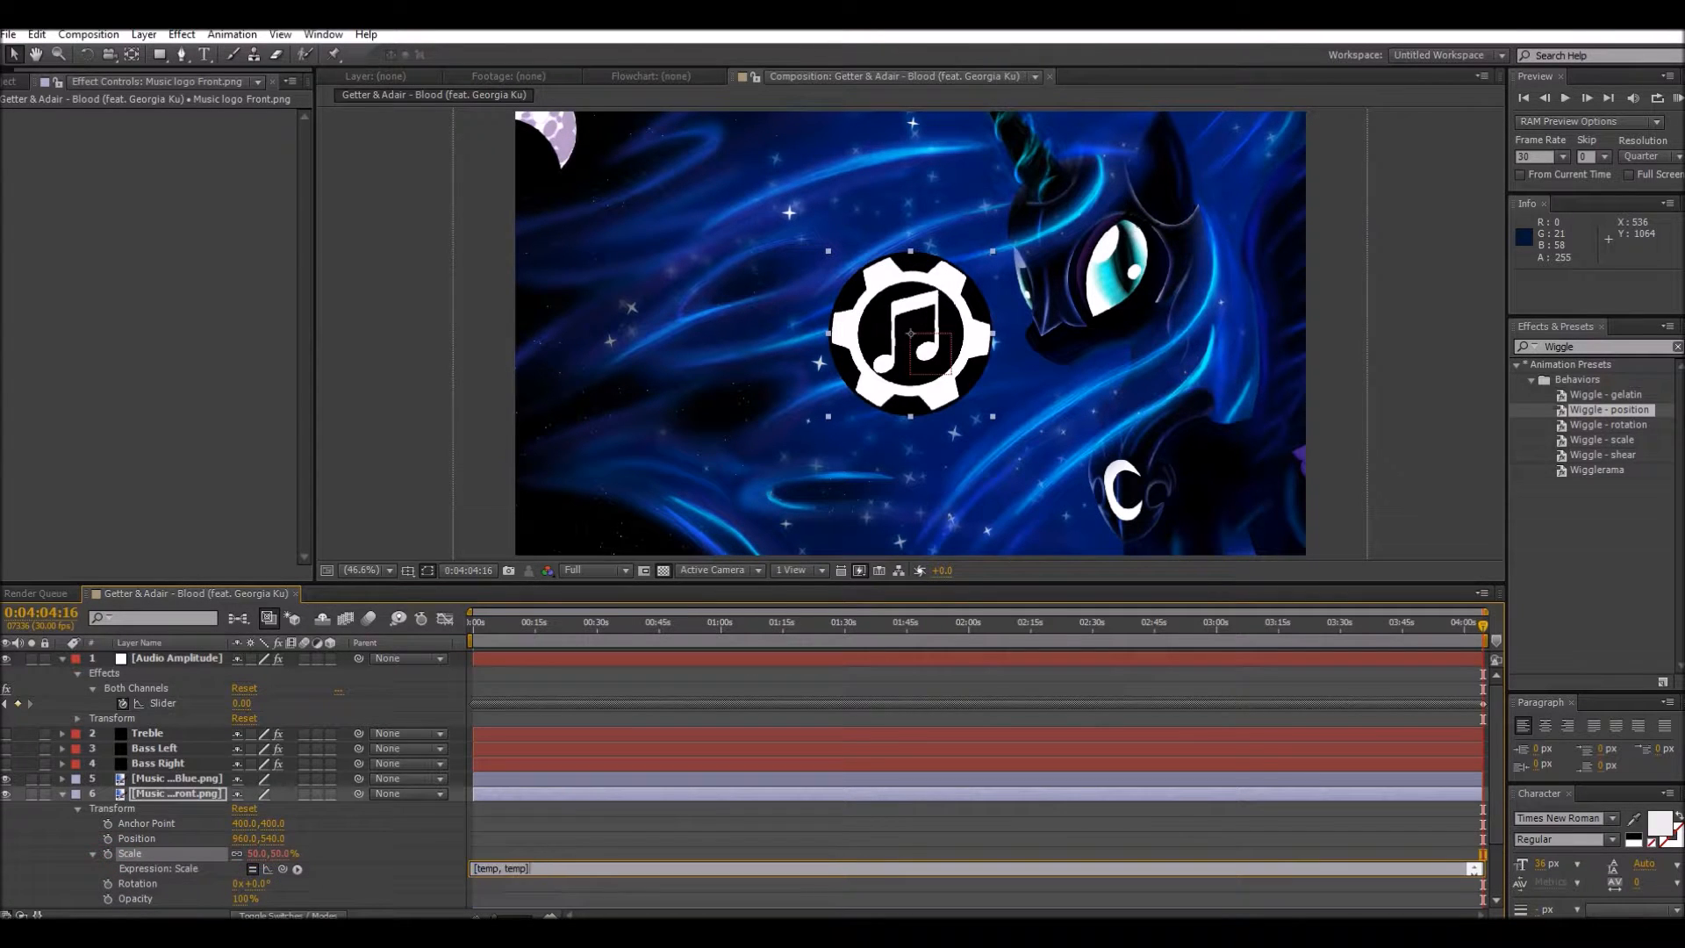
pyautogui.click(367, 844)
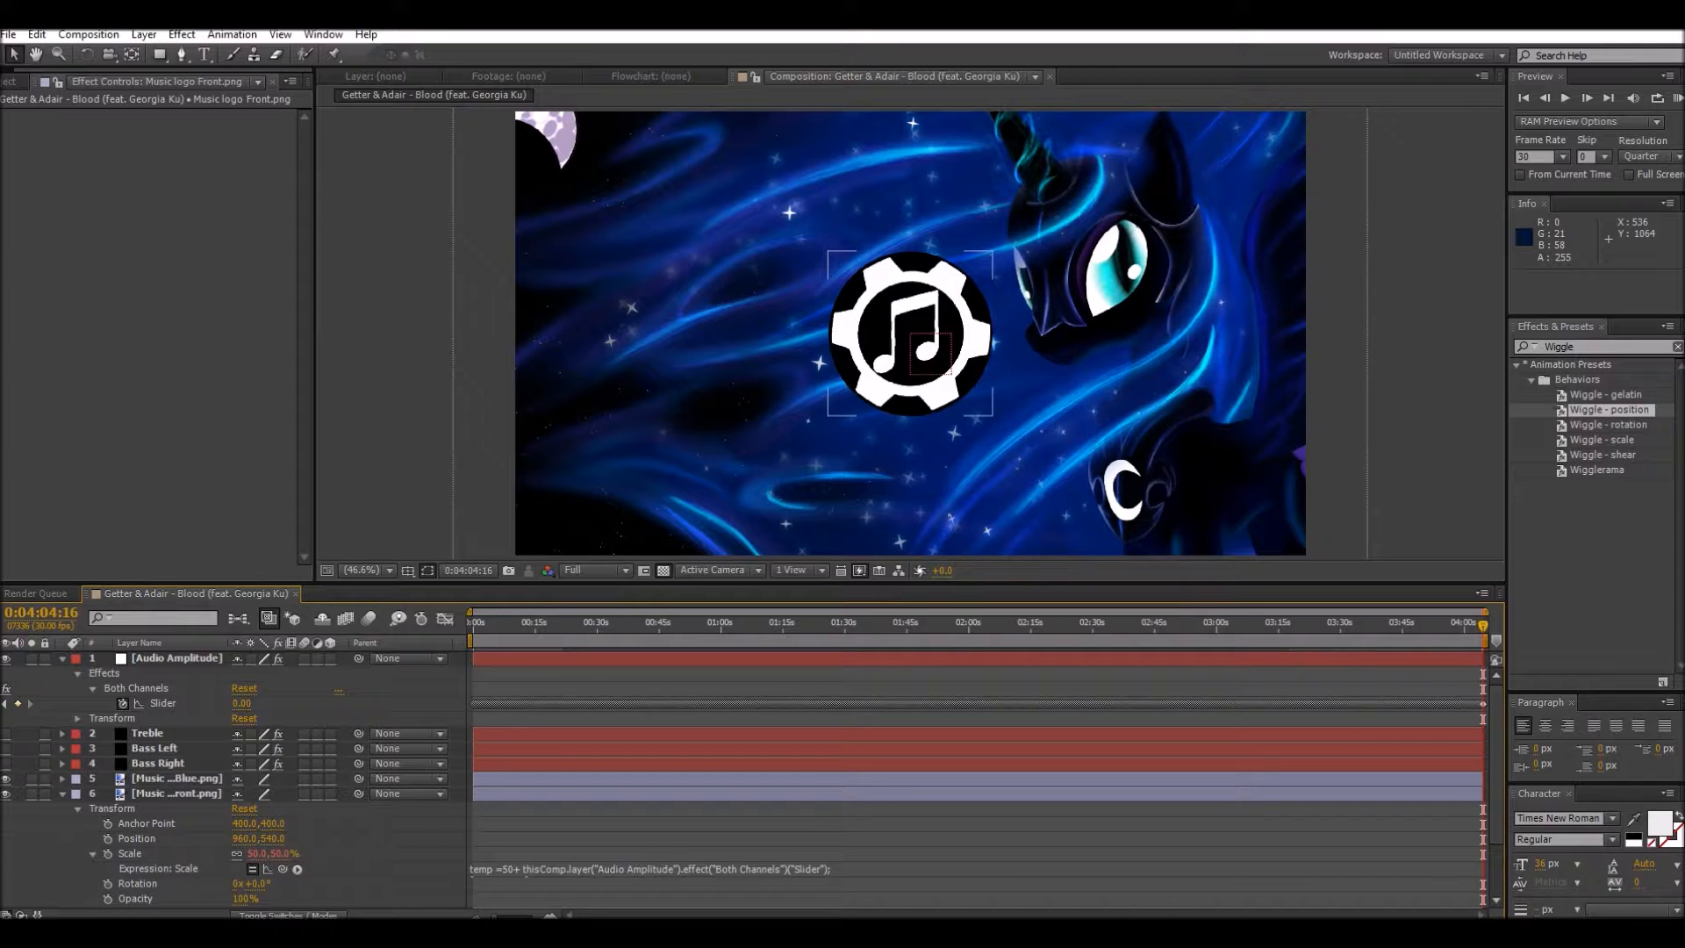
pyautogui.click(61, 793)
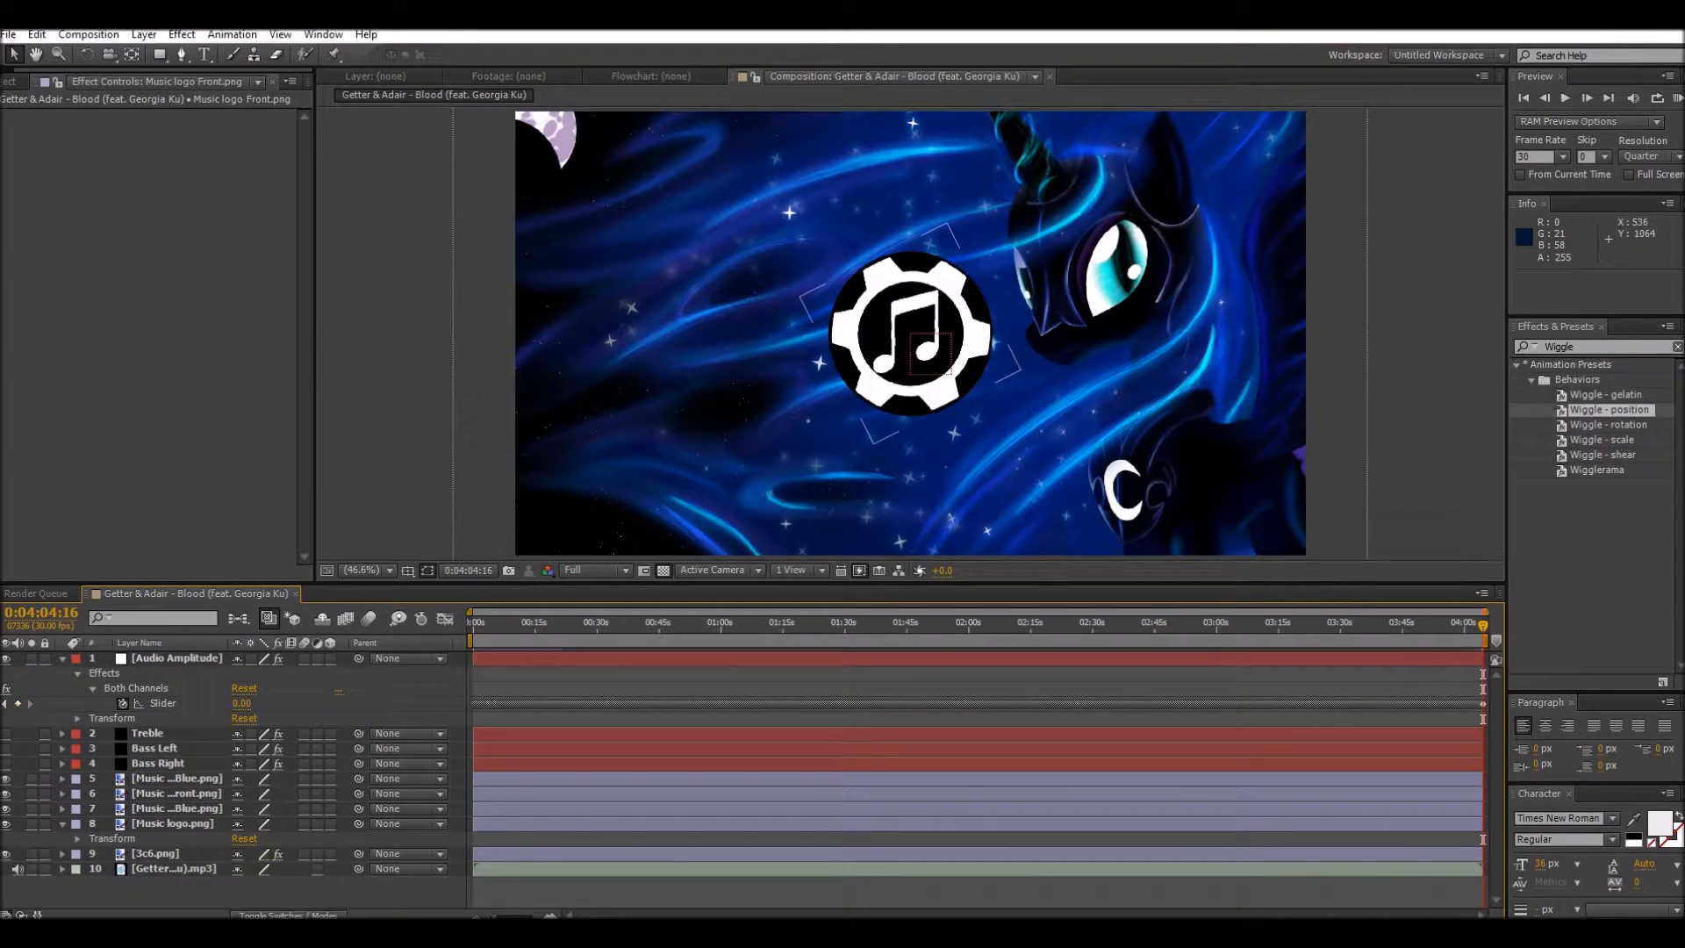
# Step: Apply the copied 50+ Both Channels slider expression to the Scale of the Music logo Blue.png layer
pyautogui.click(62, 808)
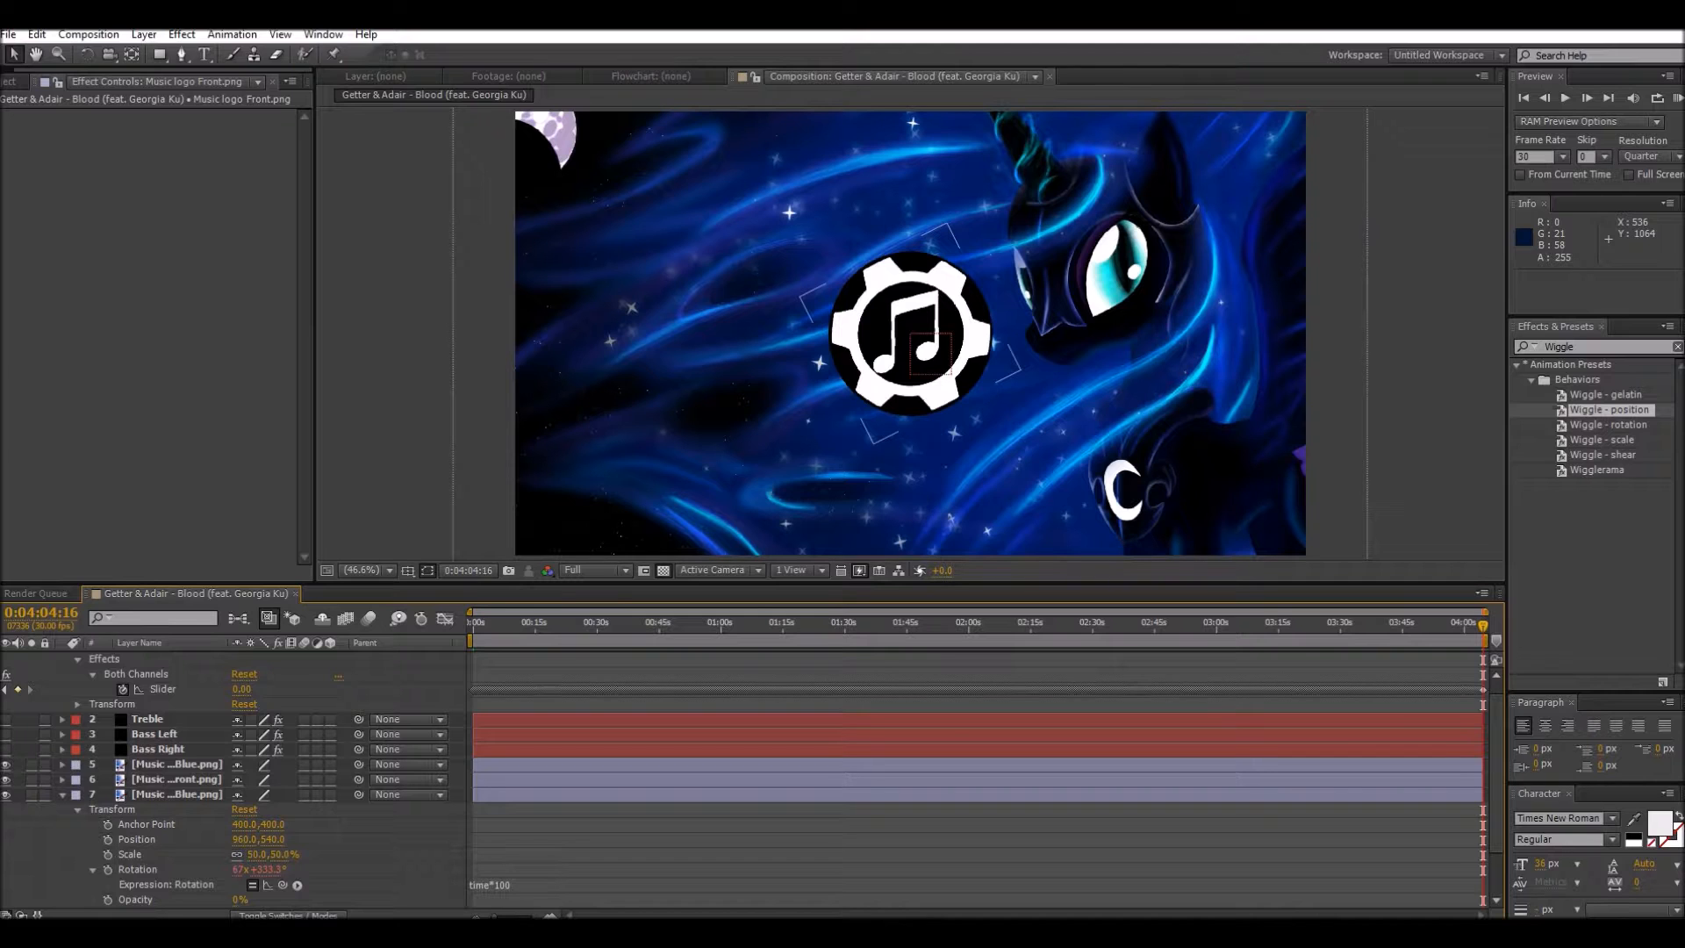
pyautogui.keyDown('alt'); pyautogui.click(107, 854); pyautogui.keyUp('alt')
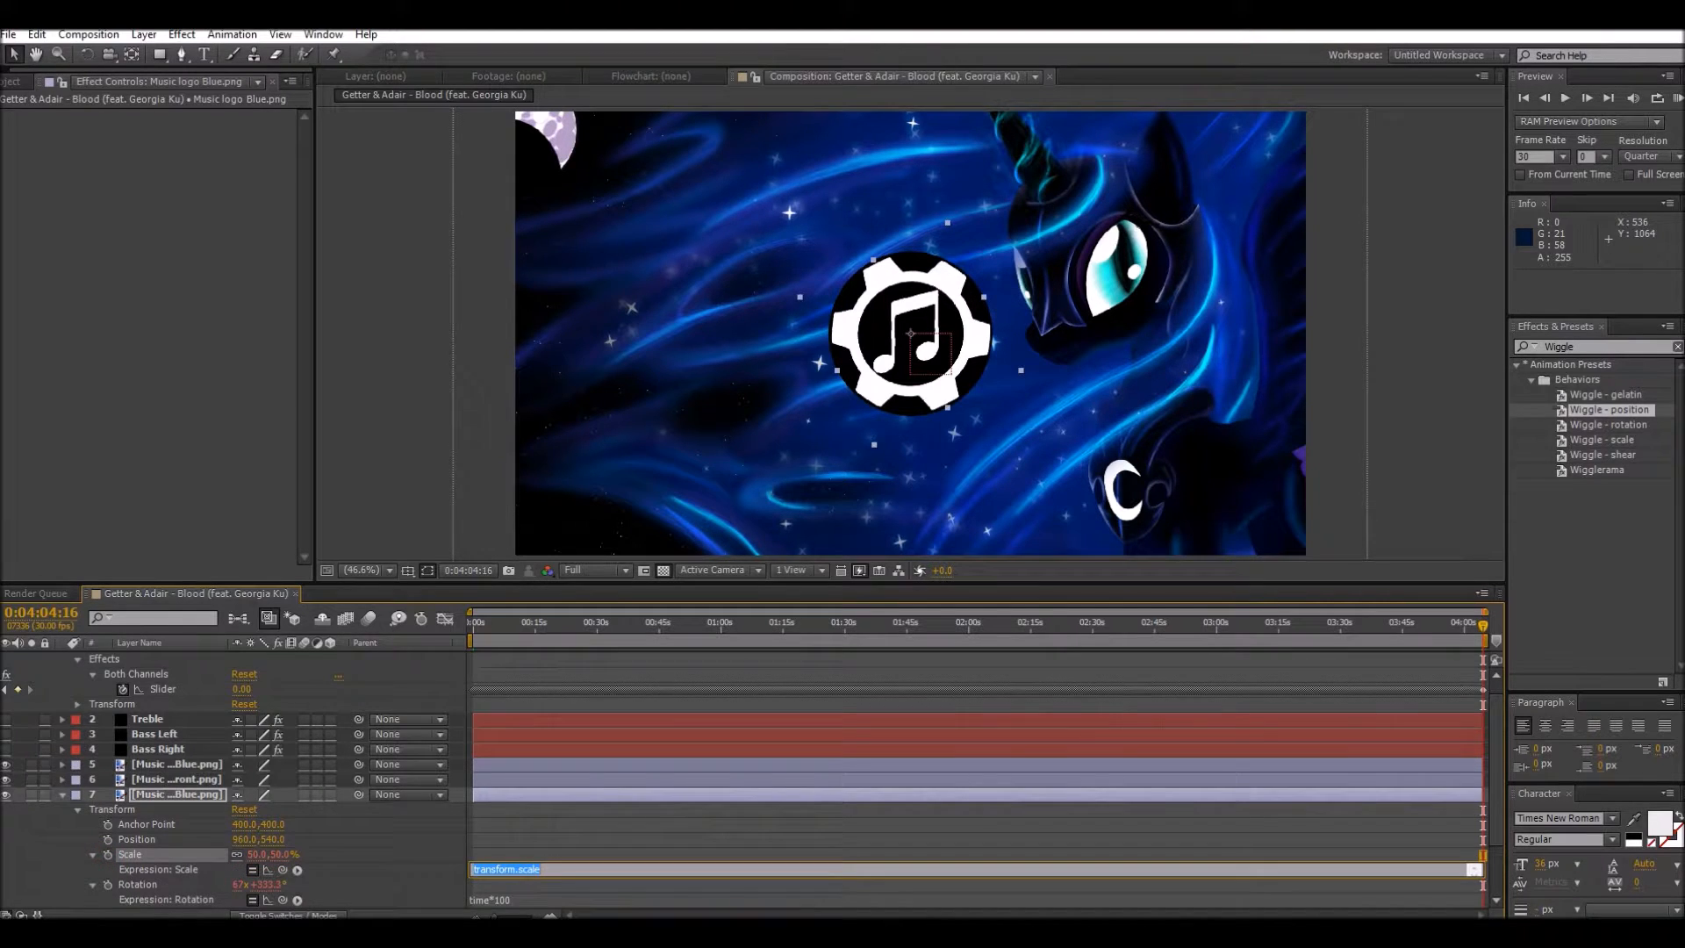
pyautogui.write('[temp, temp]')
pyautogui.click(387, 850)
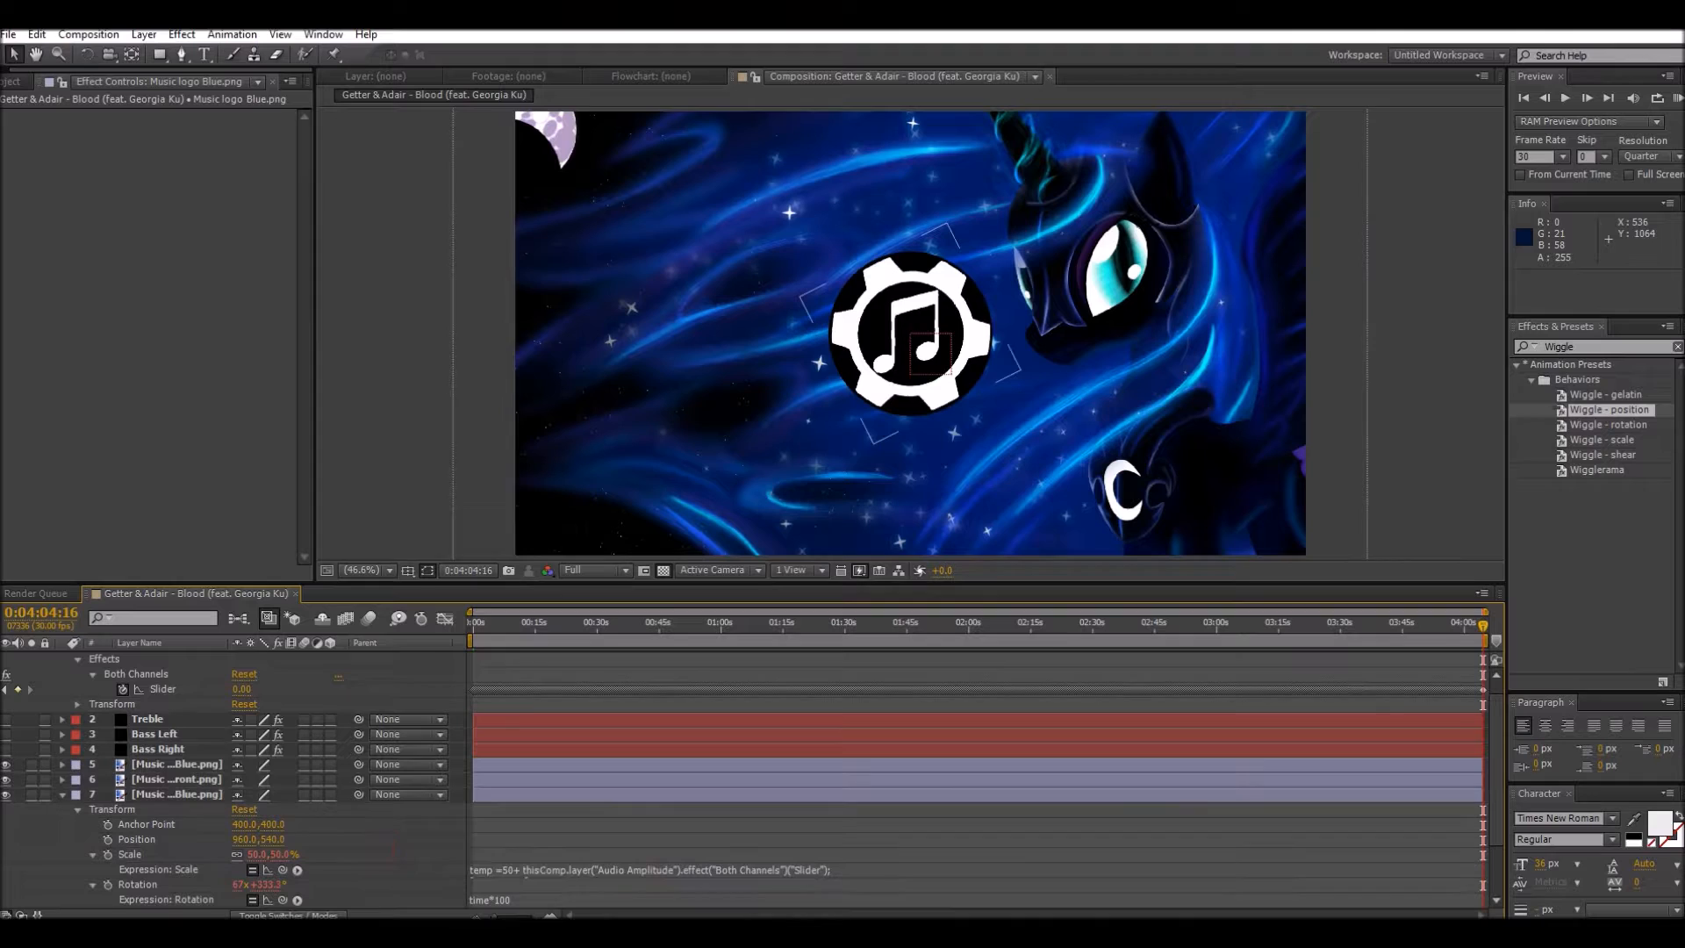
pyautogui.click(63, 794)
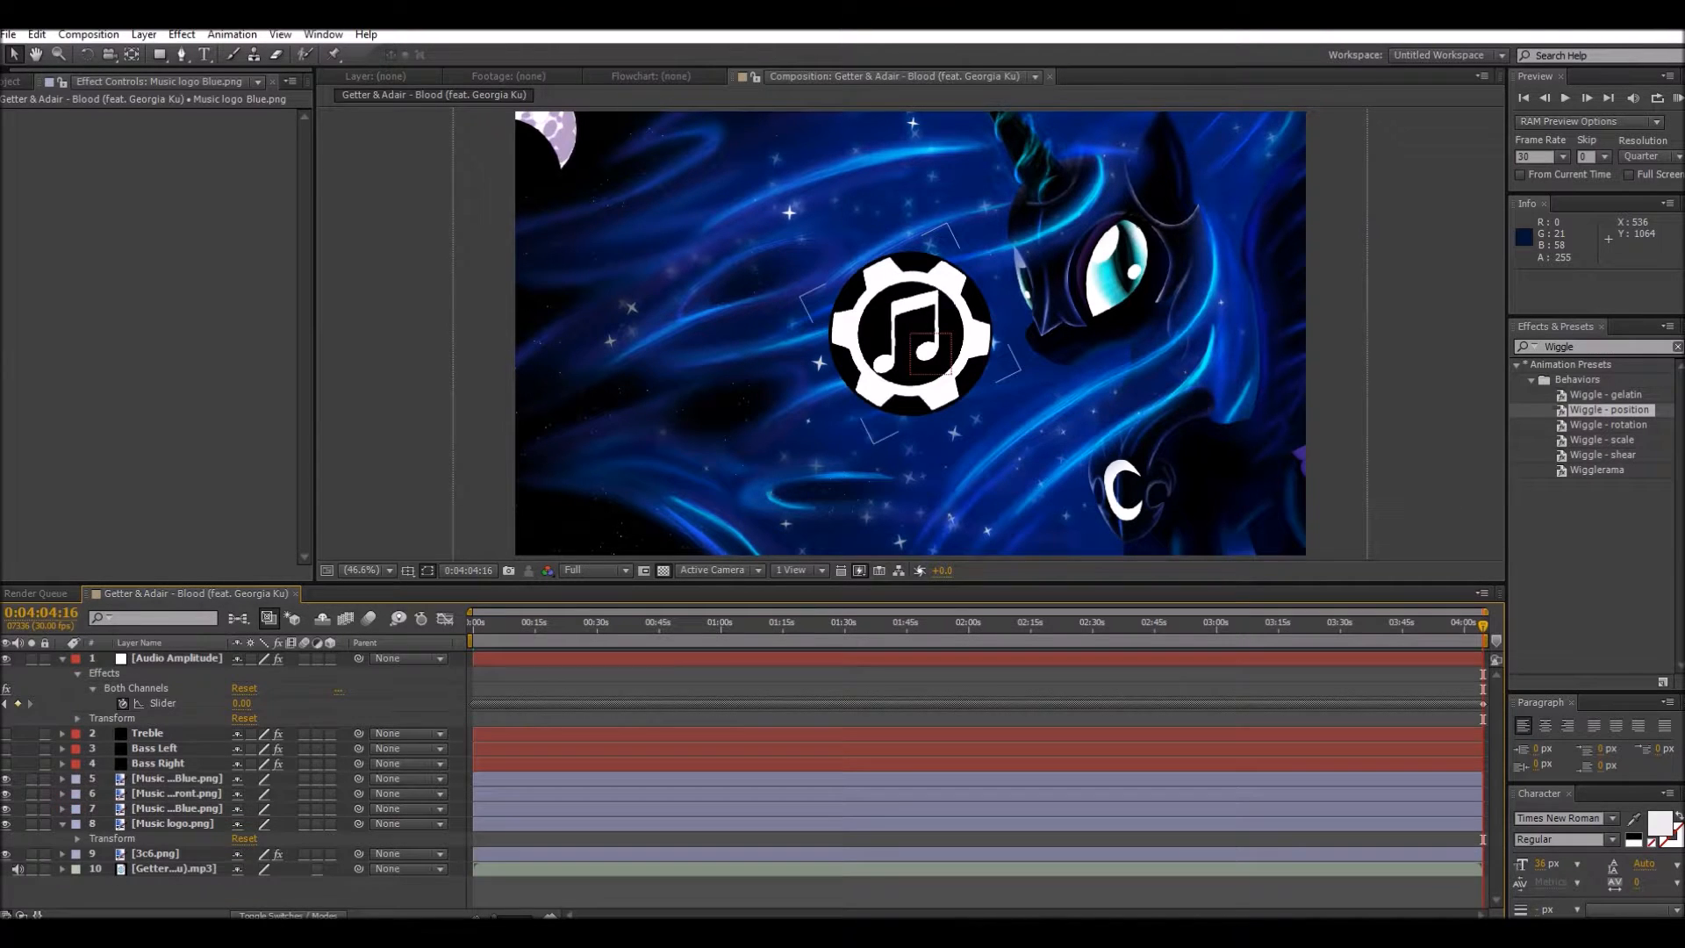
# Step: Apply the same copied 50+ slider expression to the Scale of the Music logo.png layer
pyautogui.click(77, 839)
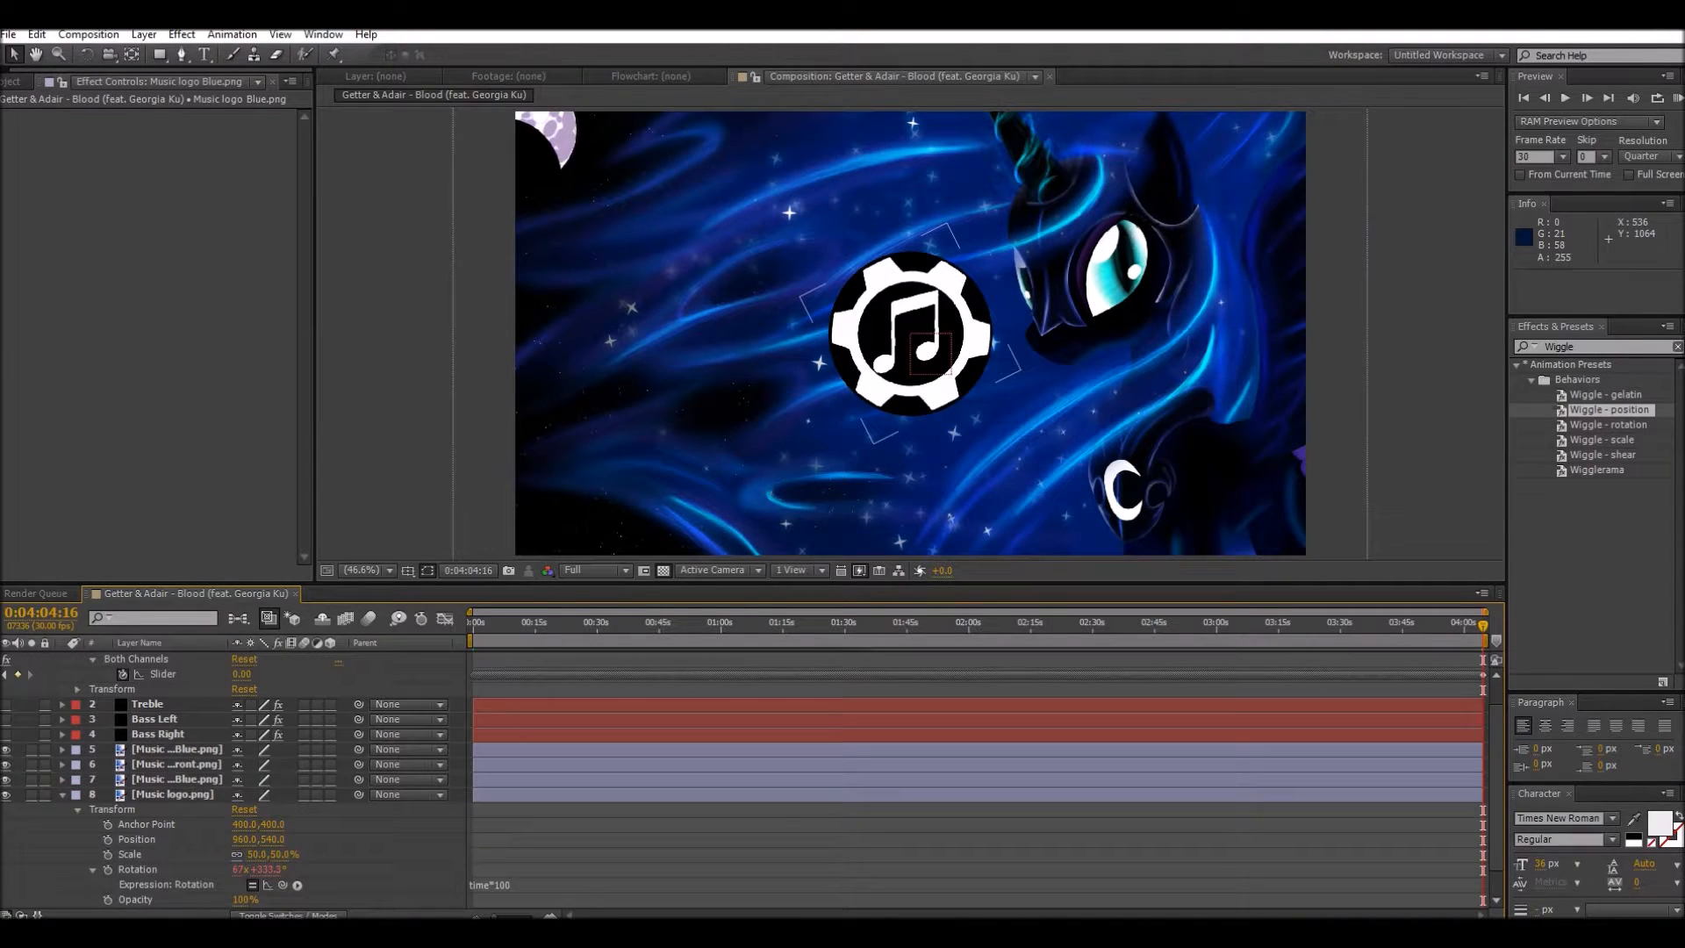
pyautogui.click(130, 854)
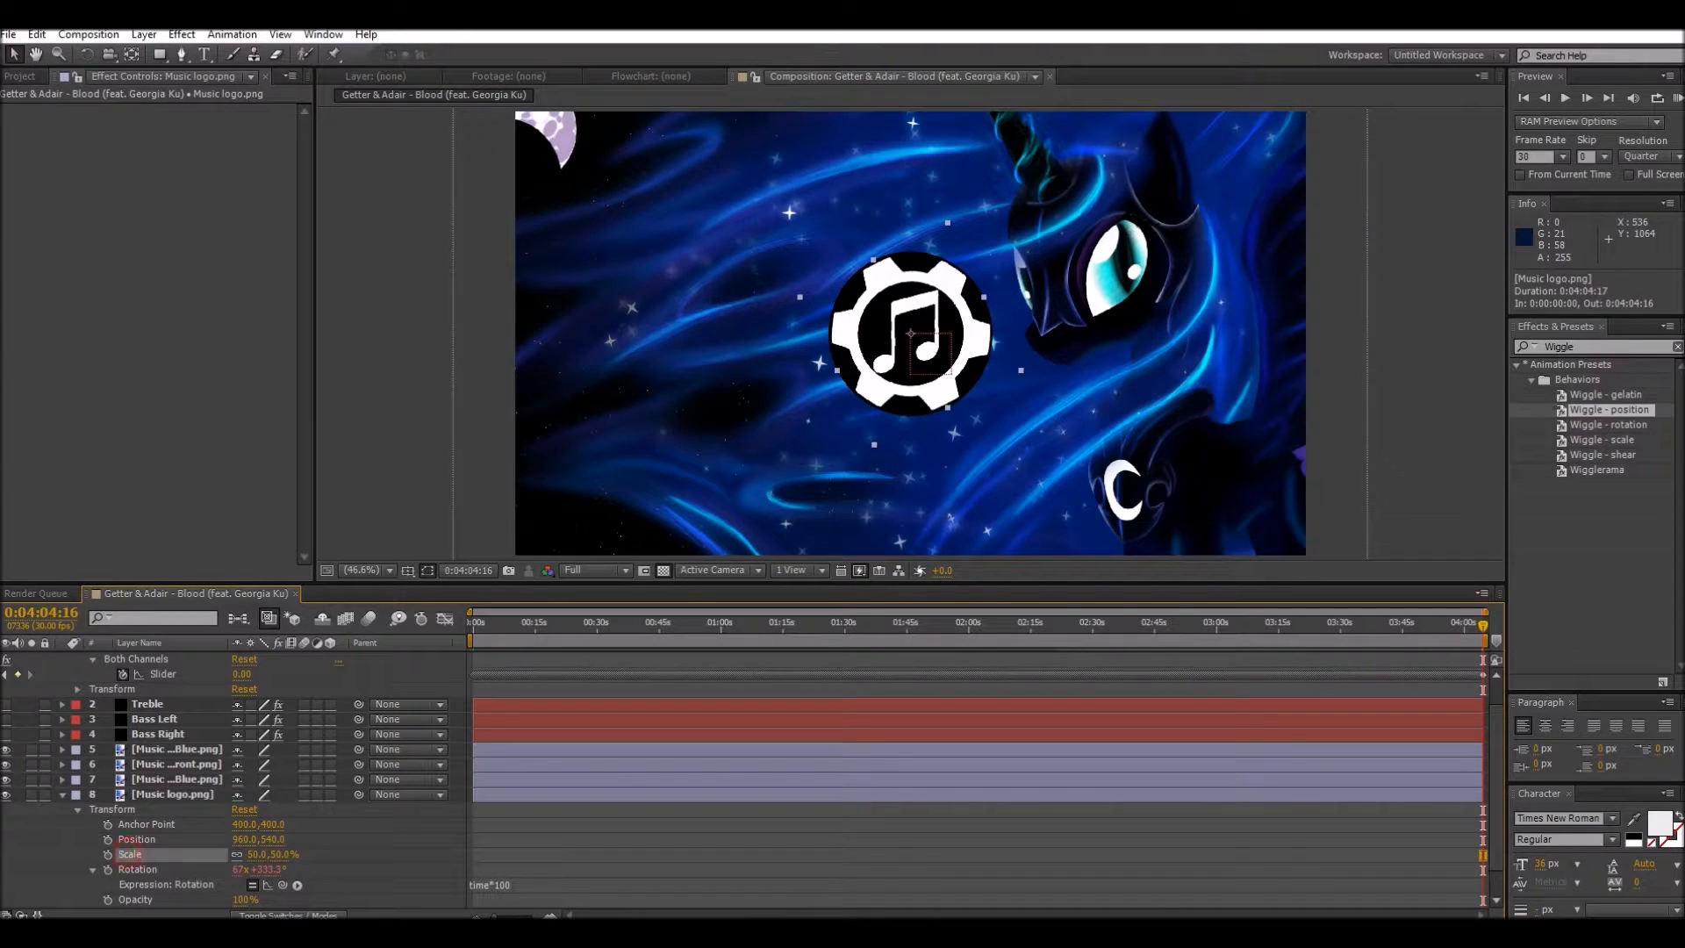
pyautogui.hotkey('alt', 'shift', '=')
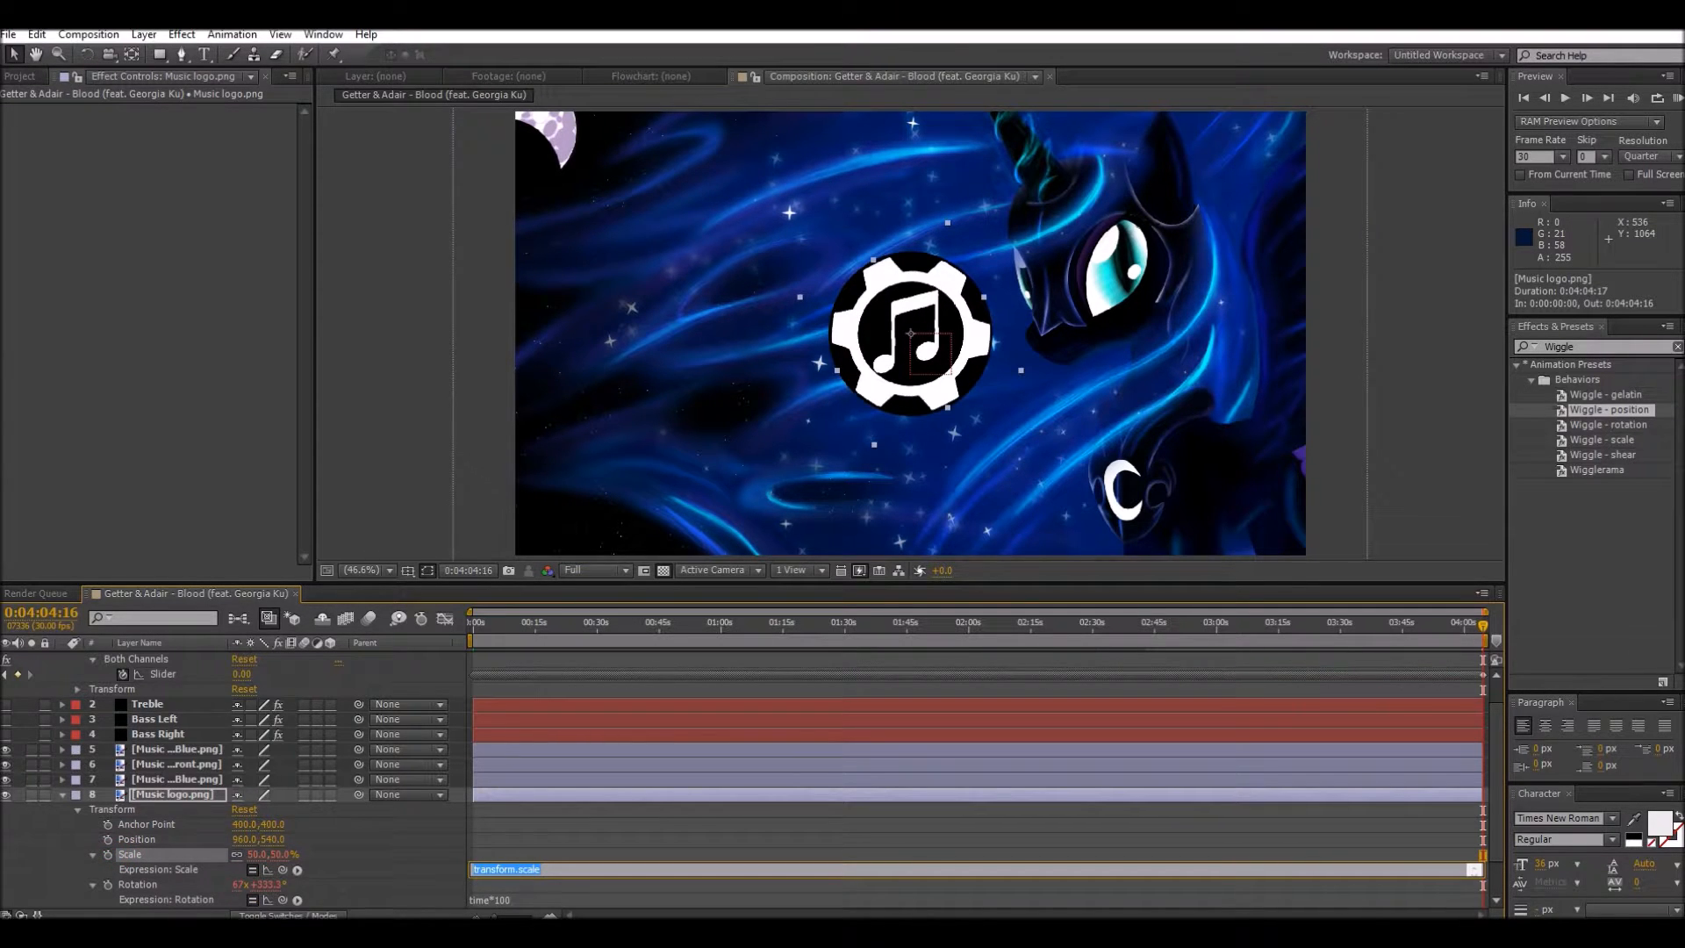
pyautogui.write('[temp, temp]')
pyautogui.click(393, 850)
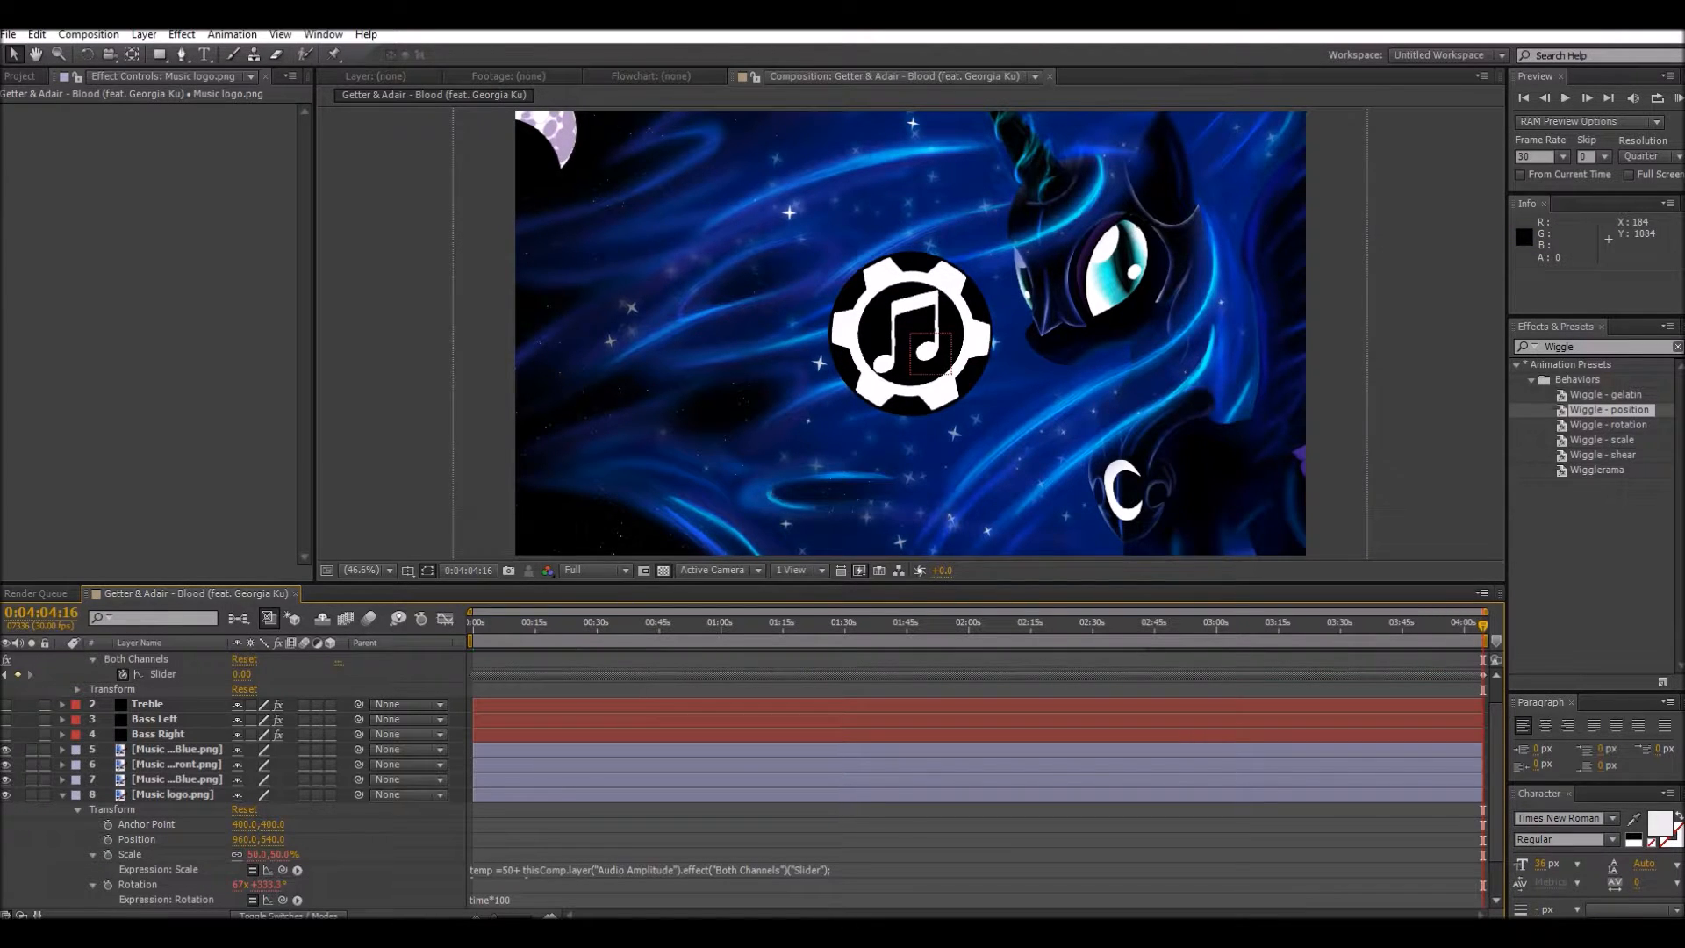
# Step: Preview the rotating and pulsing logo, and return the playhead to the start of the composition
pyautogui.press('space')
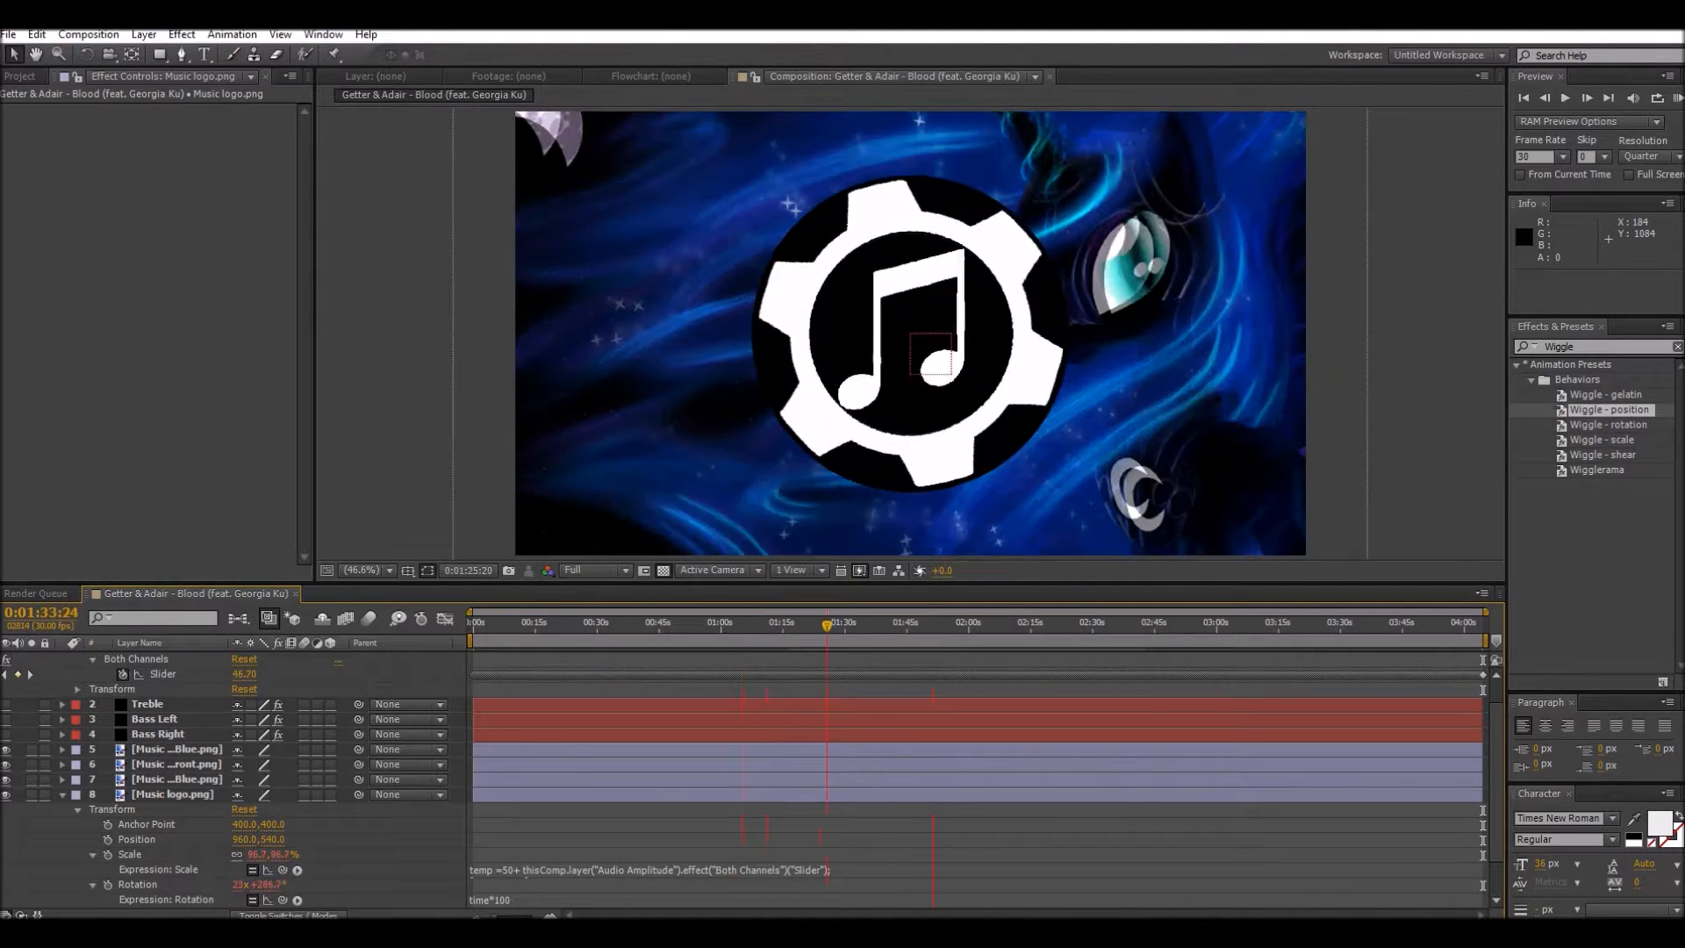
pyautogui.moveTo(925, 625); pyautogui.dragTo(472, 624)
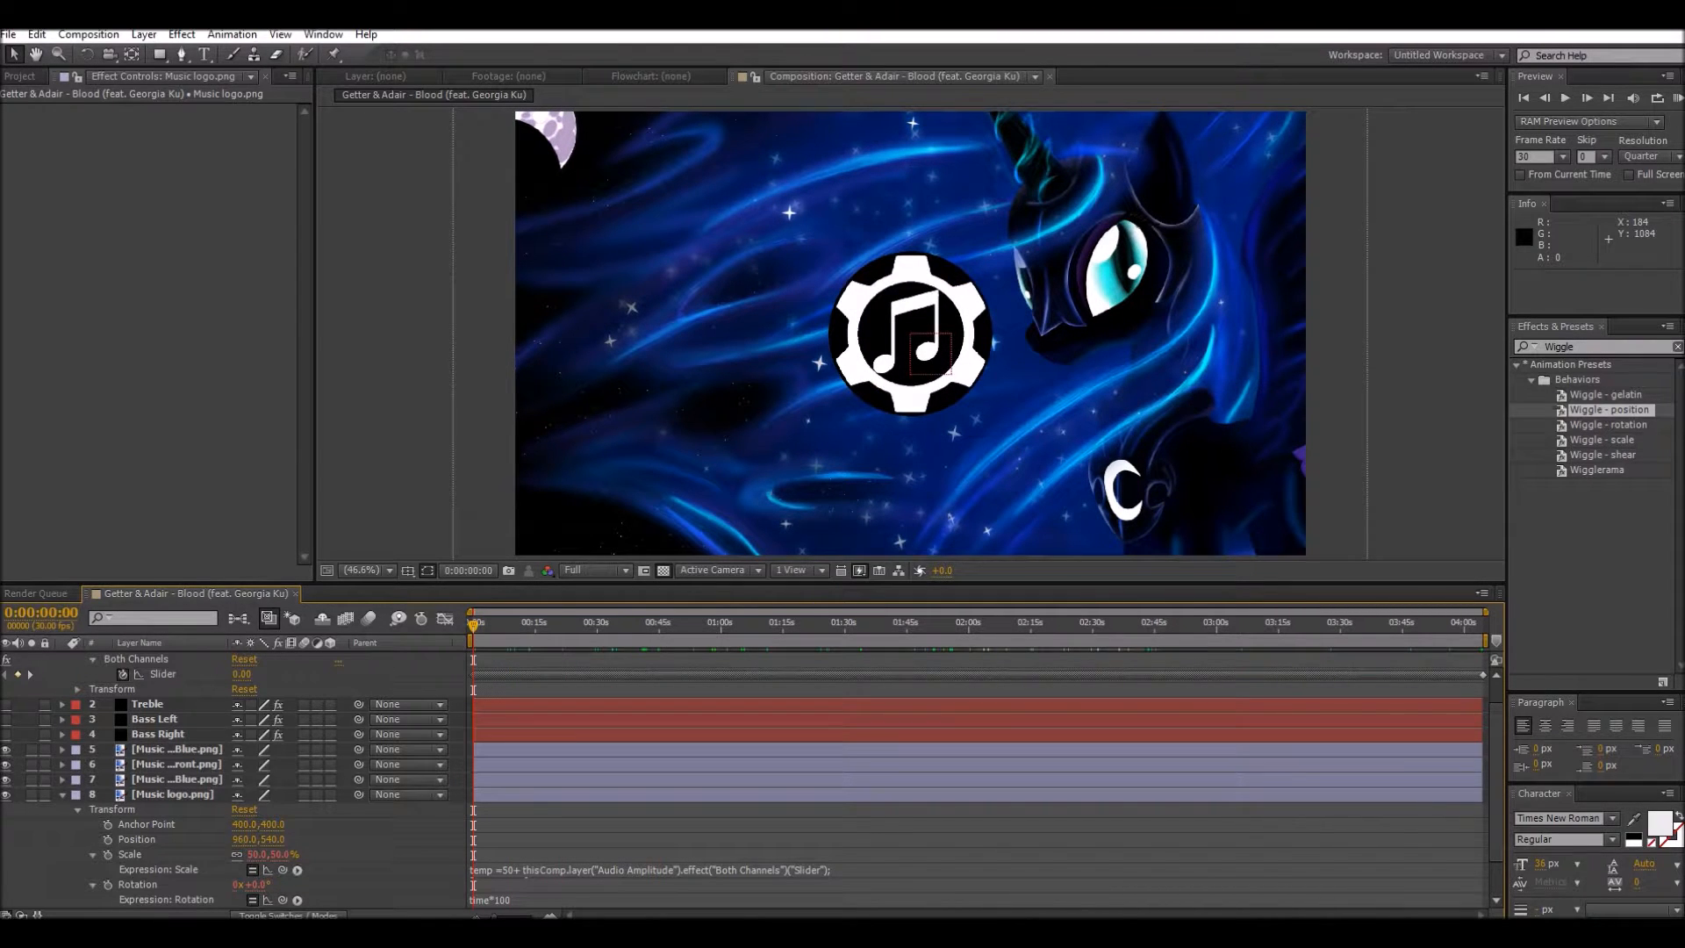
# Step: Collapse the Music logo.png properties, and make the Bass Left layer visible with its effect and transform groups expanded
pyautogui.click(147, 705)
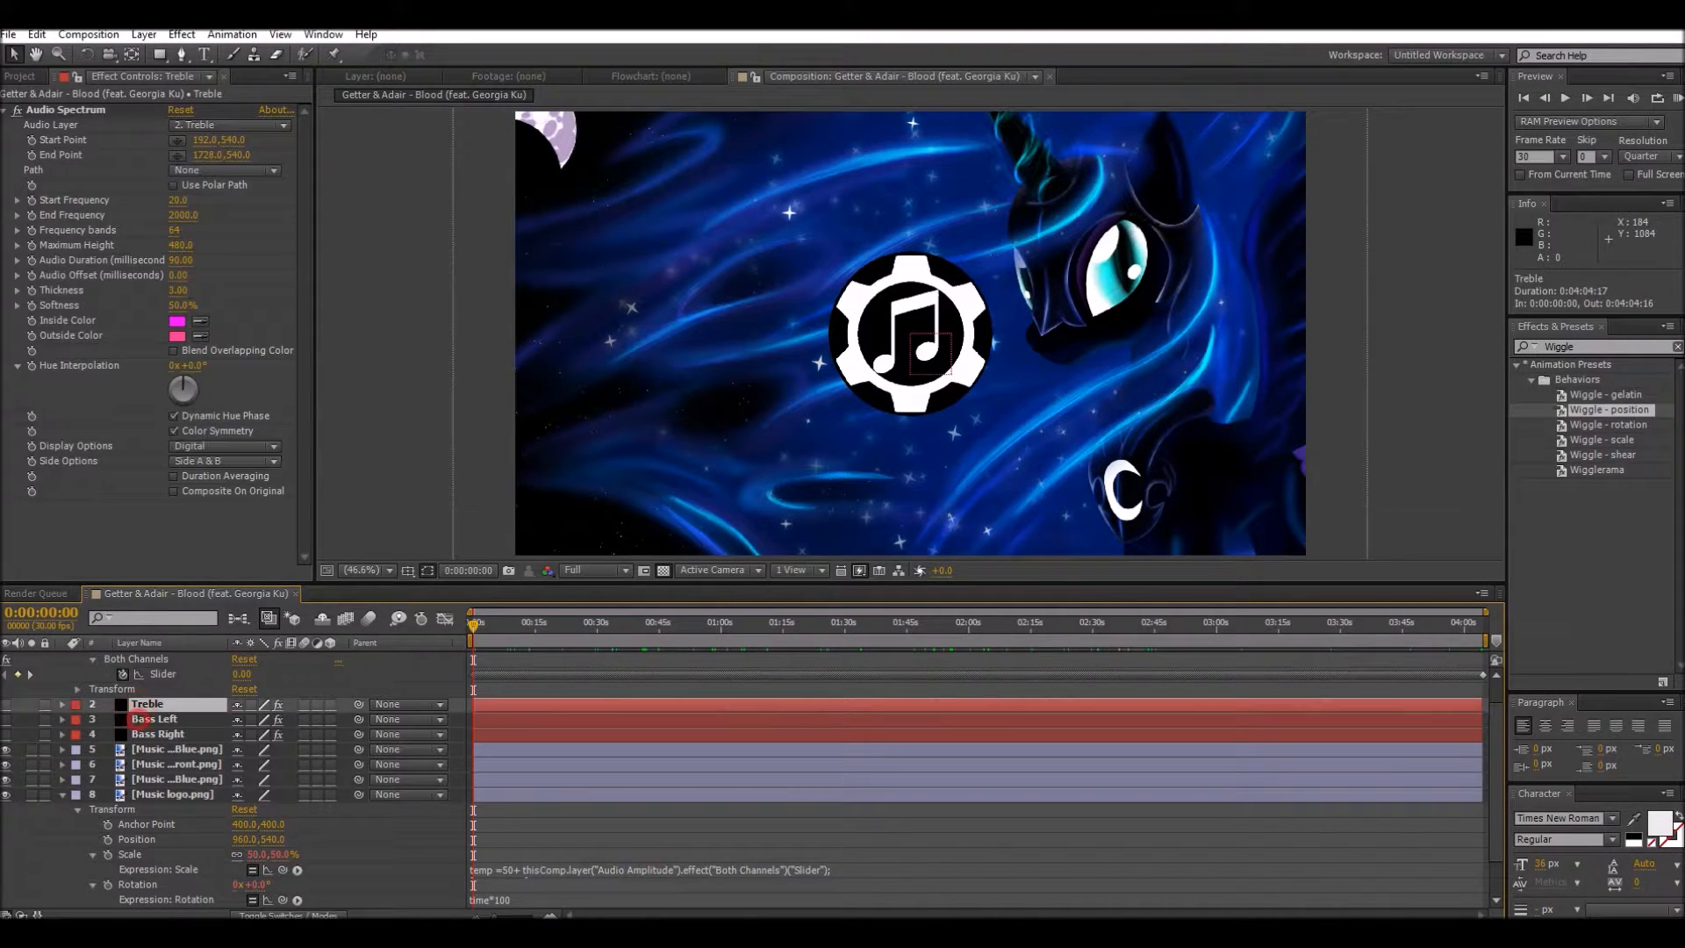
pyautogui.click(147, 720)
pyautogui.click(150, 735)
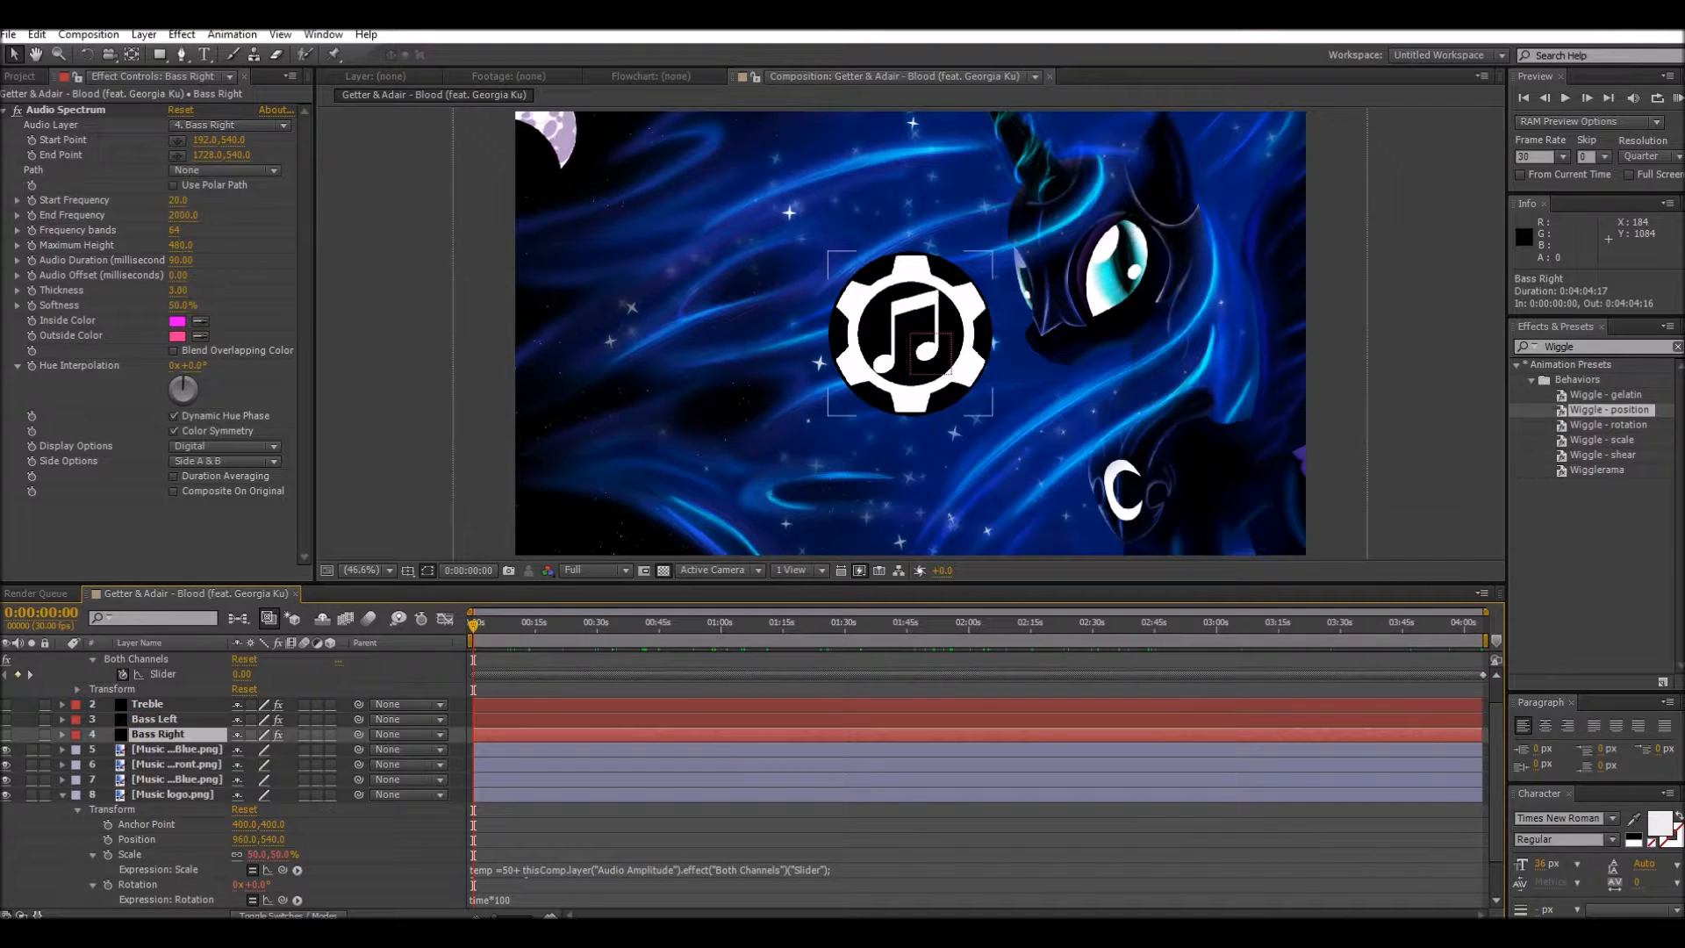
pyautogui.click(62, 794)
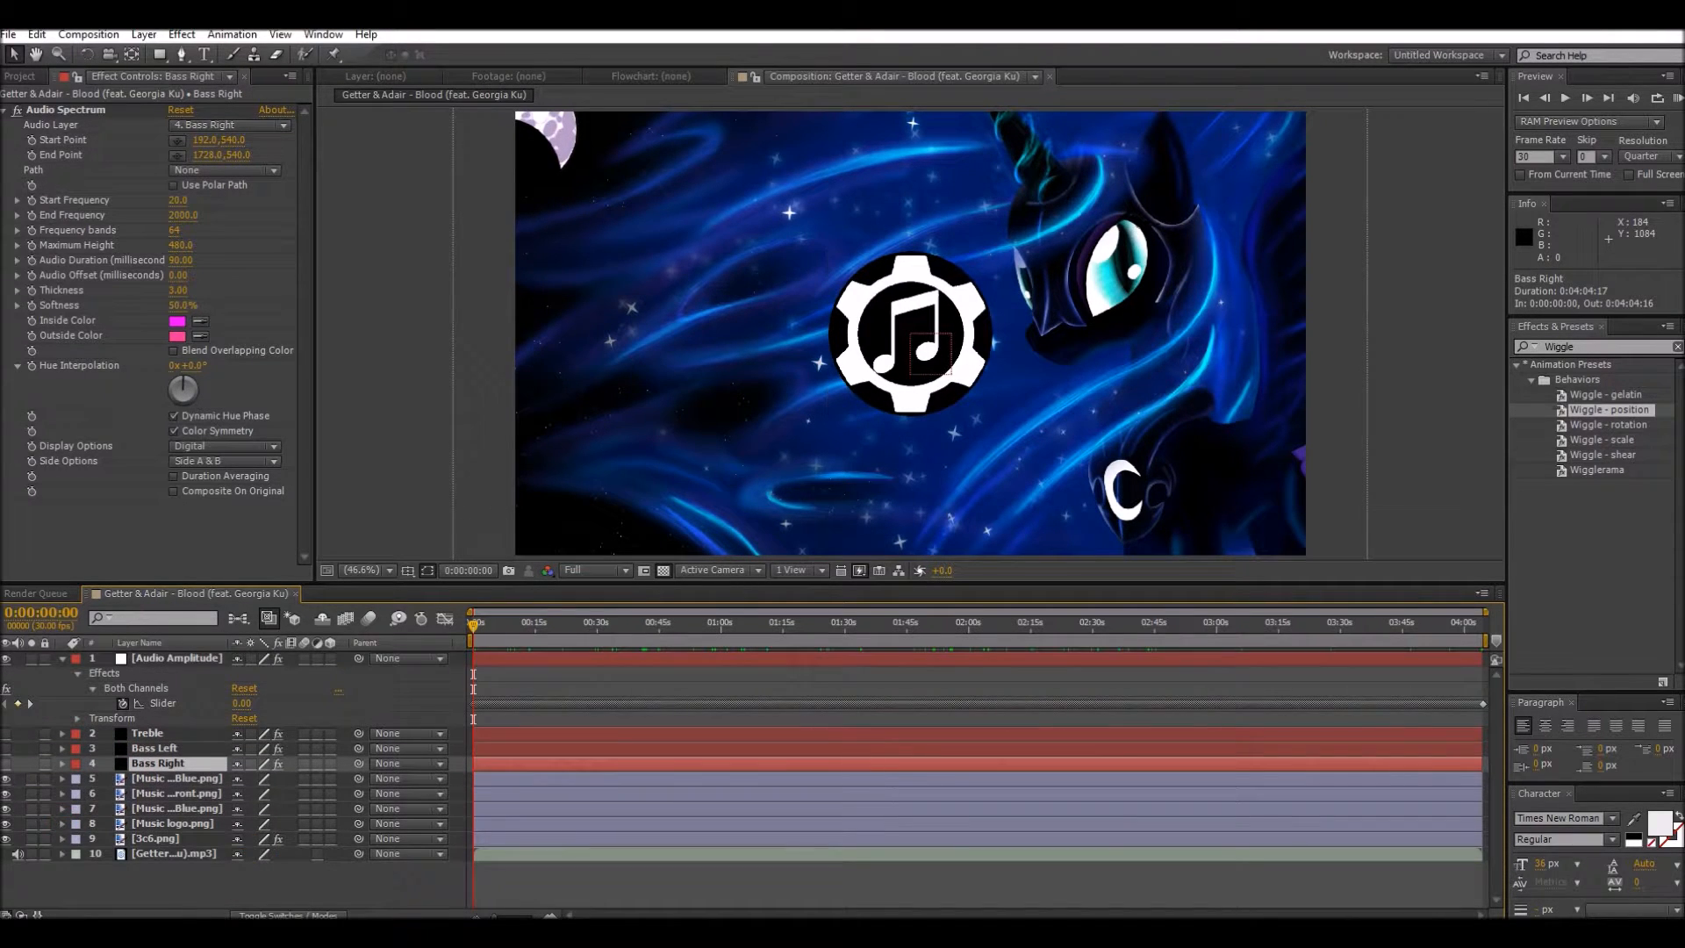
pyautogui.click(7, 734)
pyautogui.click(6, 734)
pyautogui.click(6, 749)
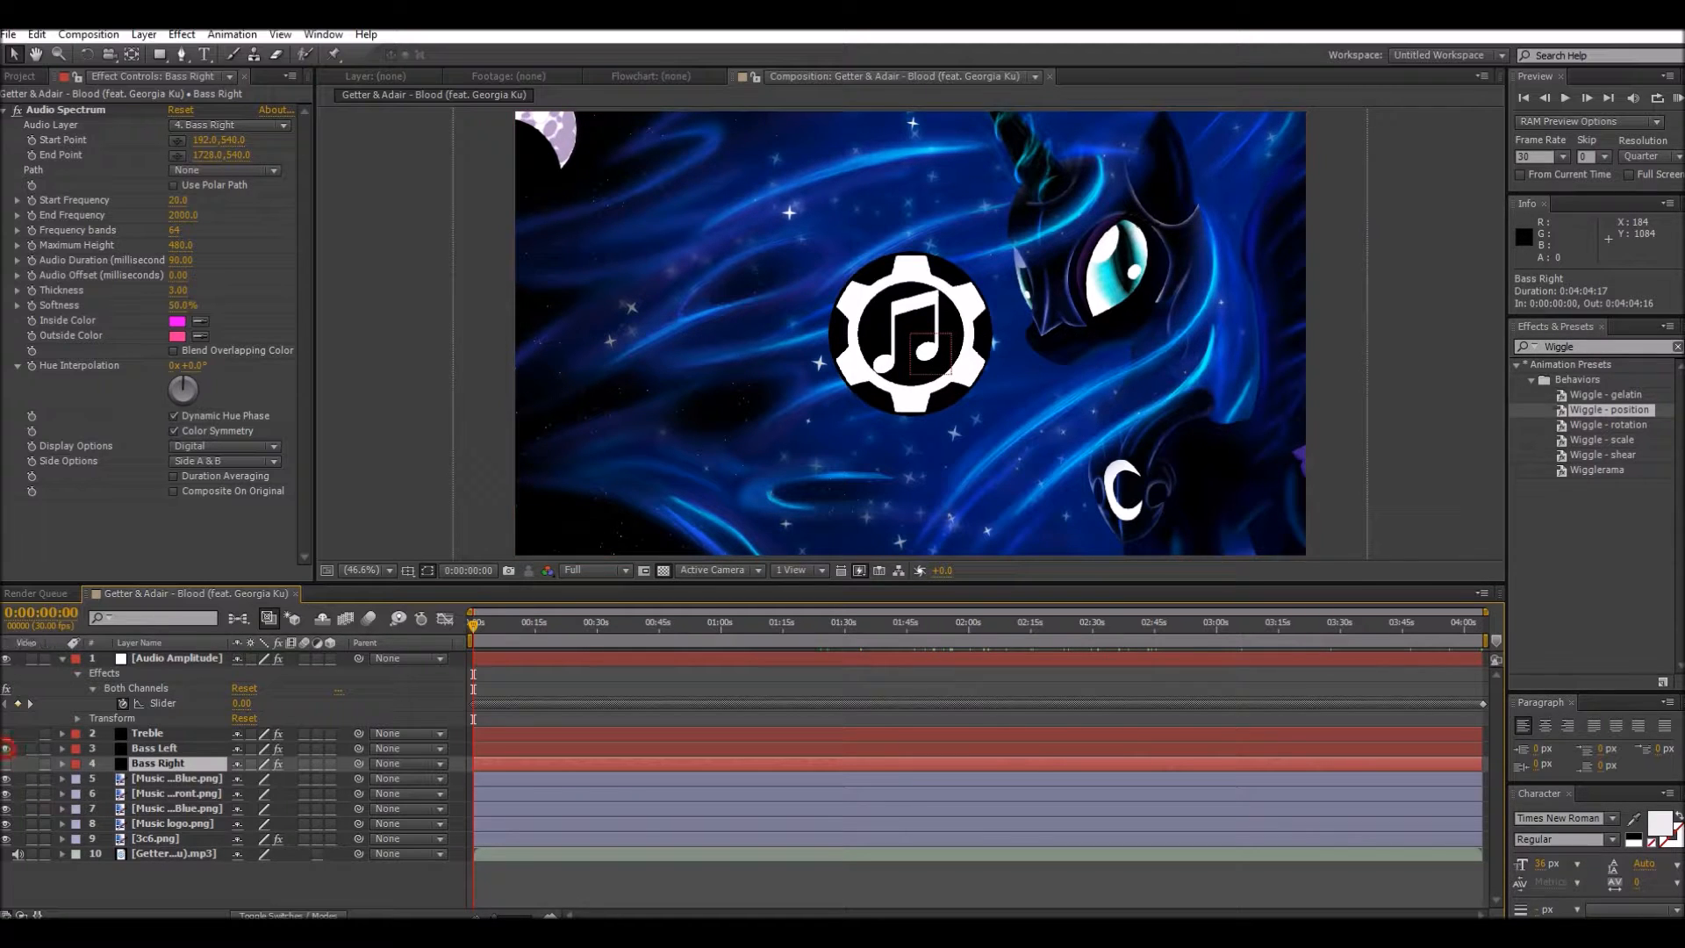
pyautogui.click(62, 749)
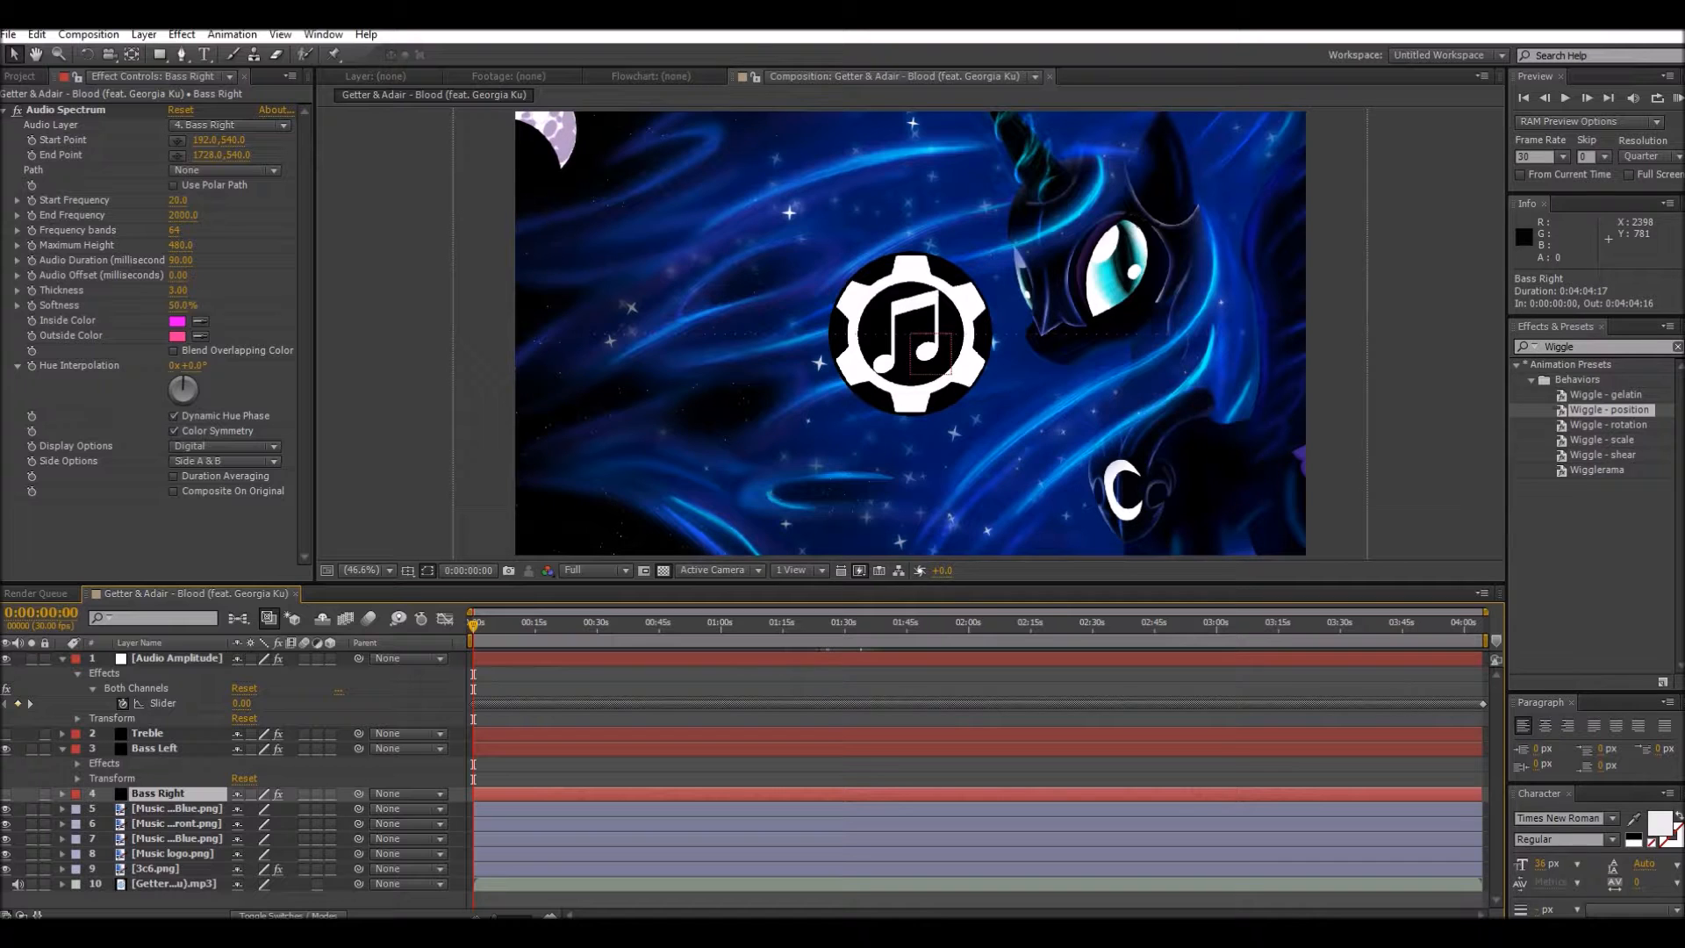
# Step: Find the Polar Coordinates effect and apply it to the Bass Right, Bass Left and Treble layers
pyautogui.click(1605, 347)
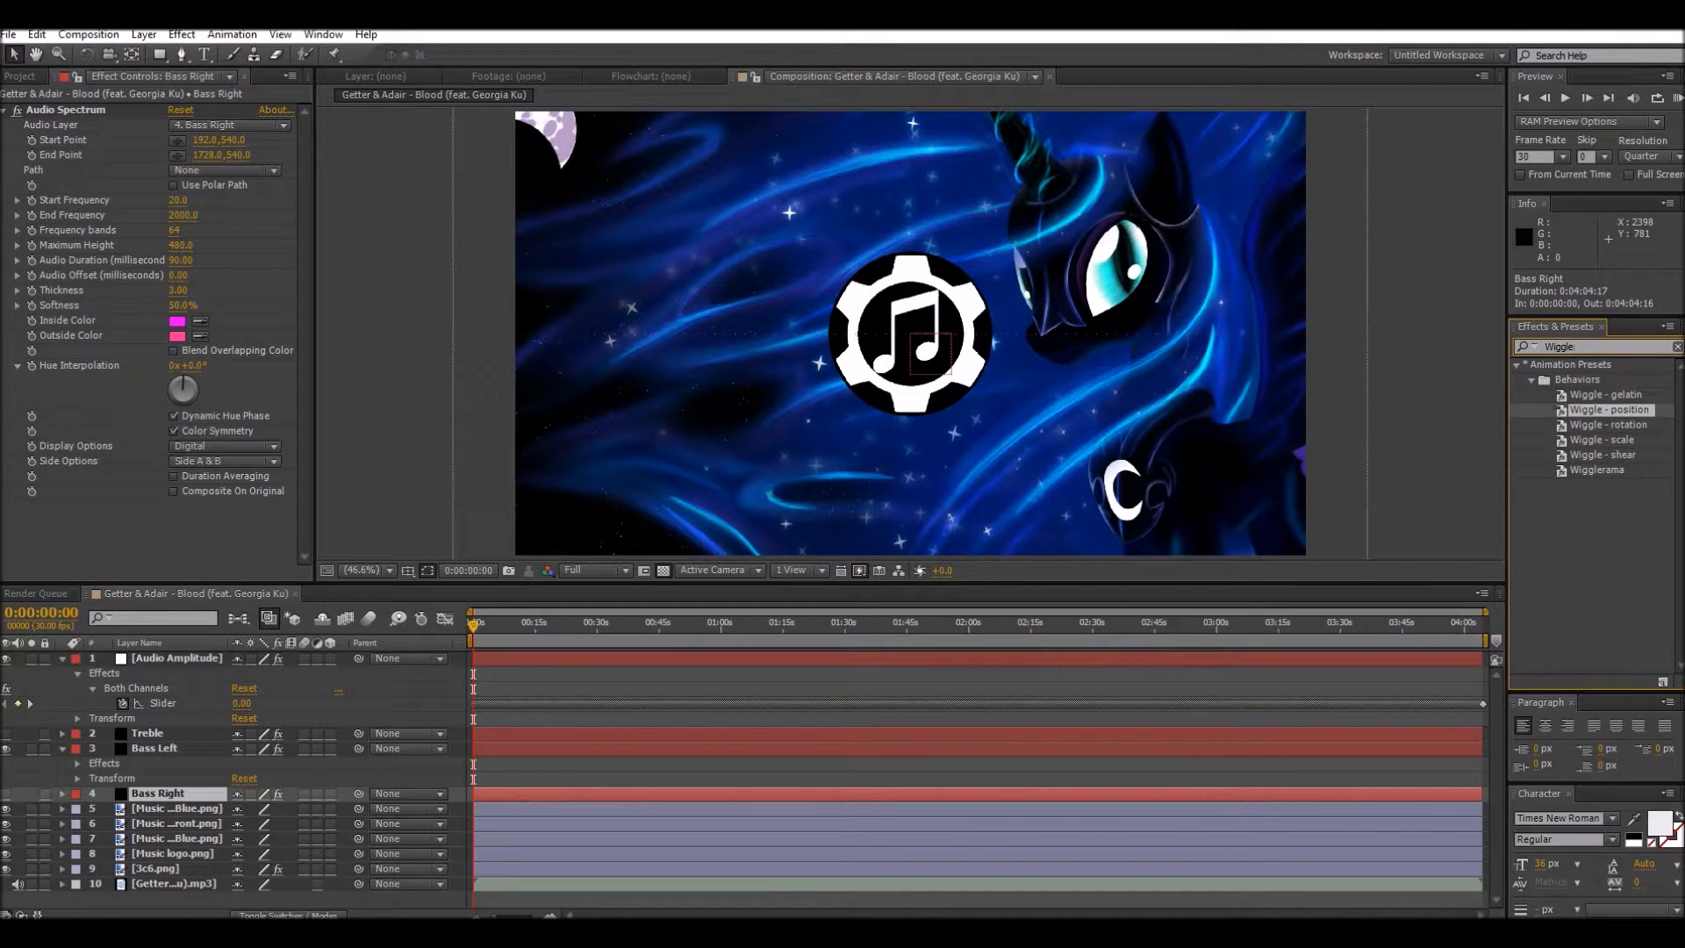
pyautogui.press('BackSpace')
pyautogui.press('BackSpace')
pyautogui.press('BackSpace')
pyautogui.press('BackSpace')
pyautogui.press('BackSpace')
pyautogui.press('BackSpace')
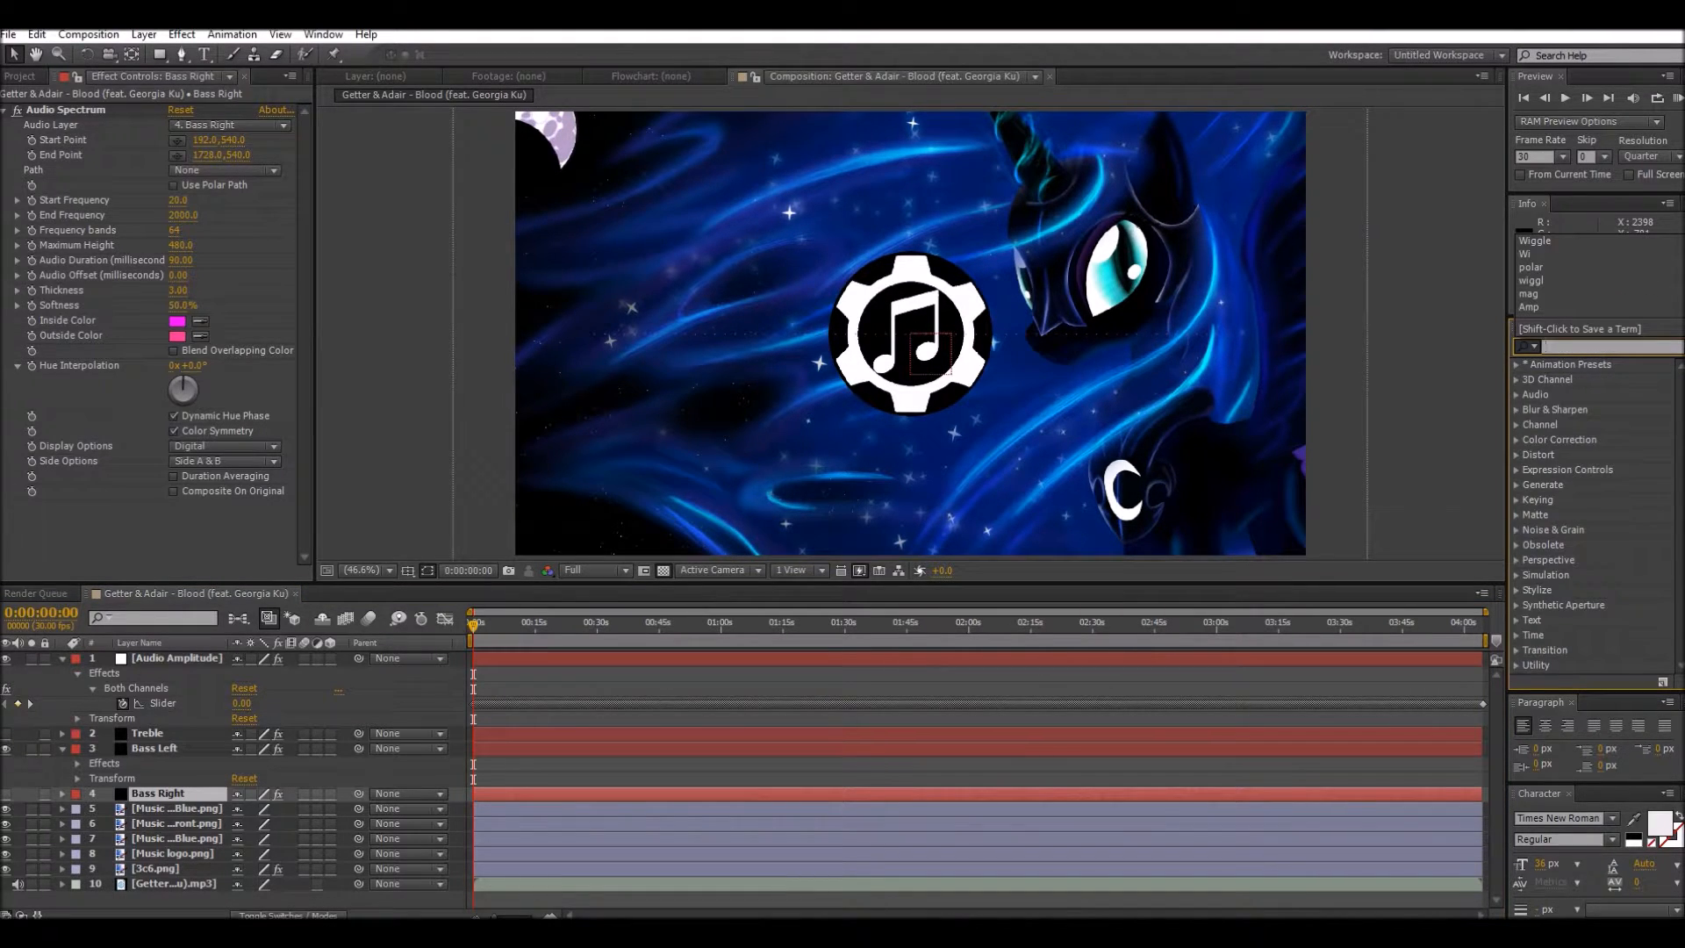
pyautogui.write('Polar')
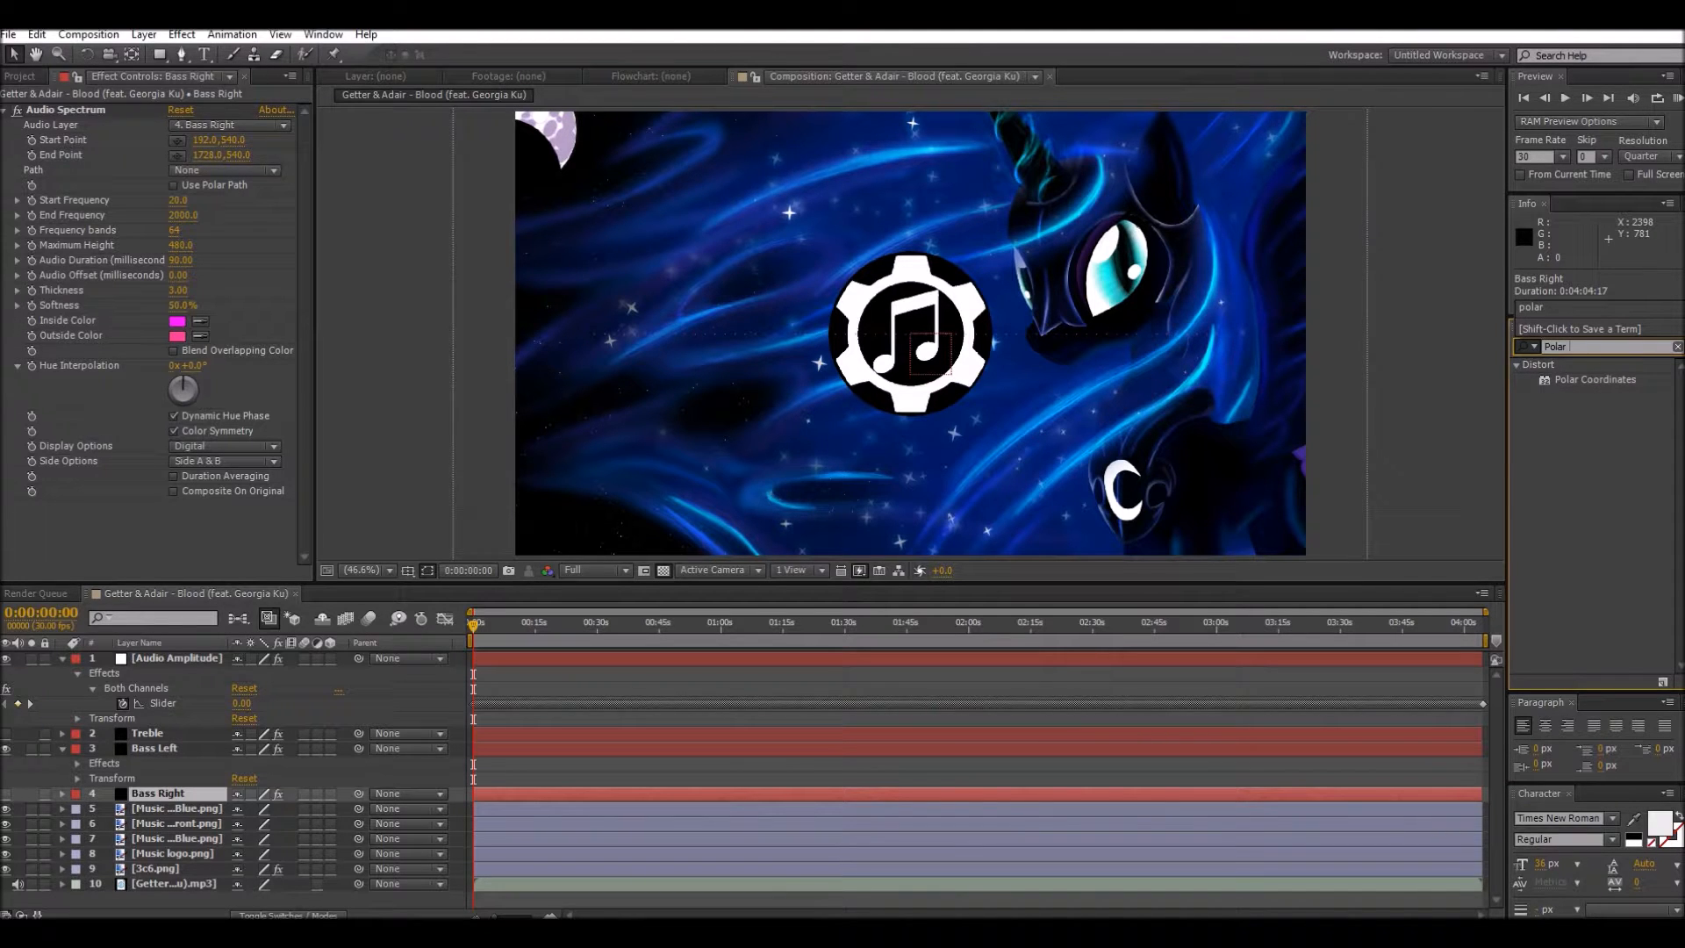
pyautogui.click(1587, 381)
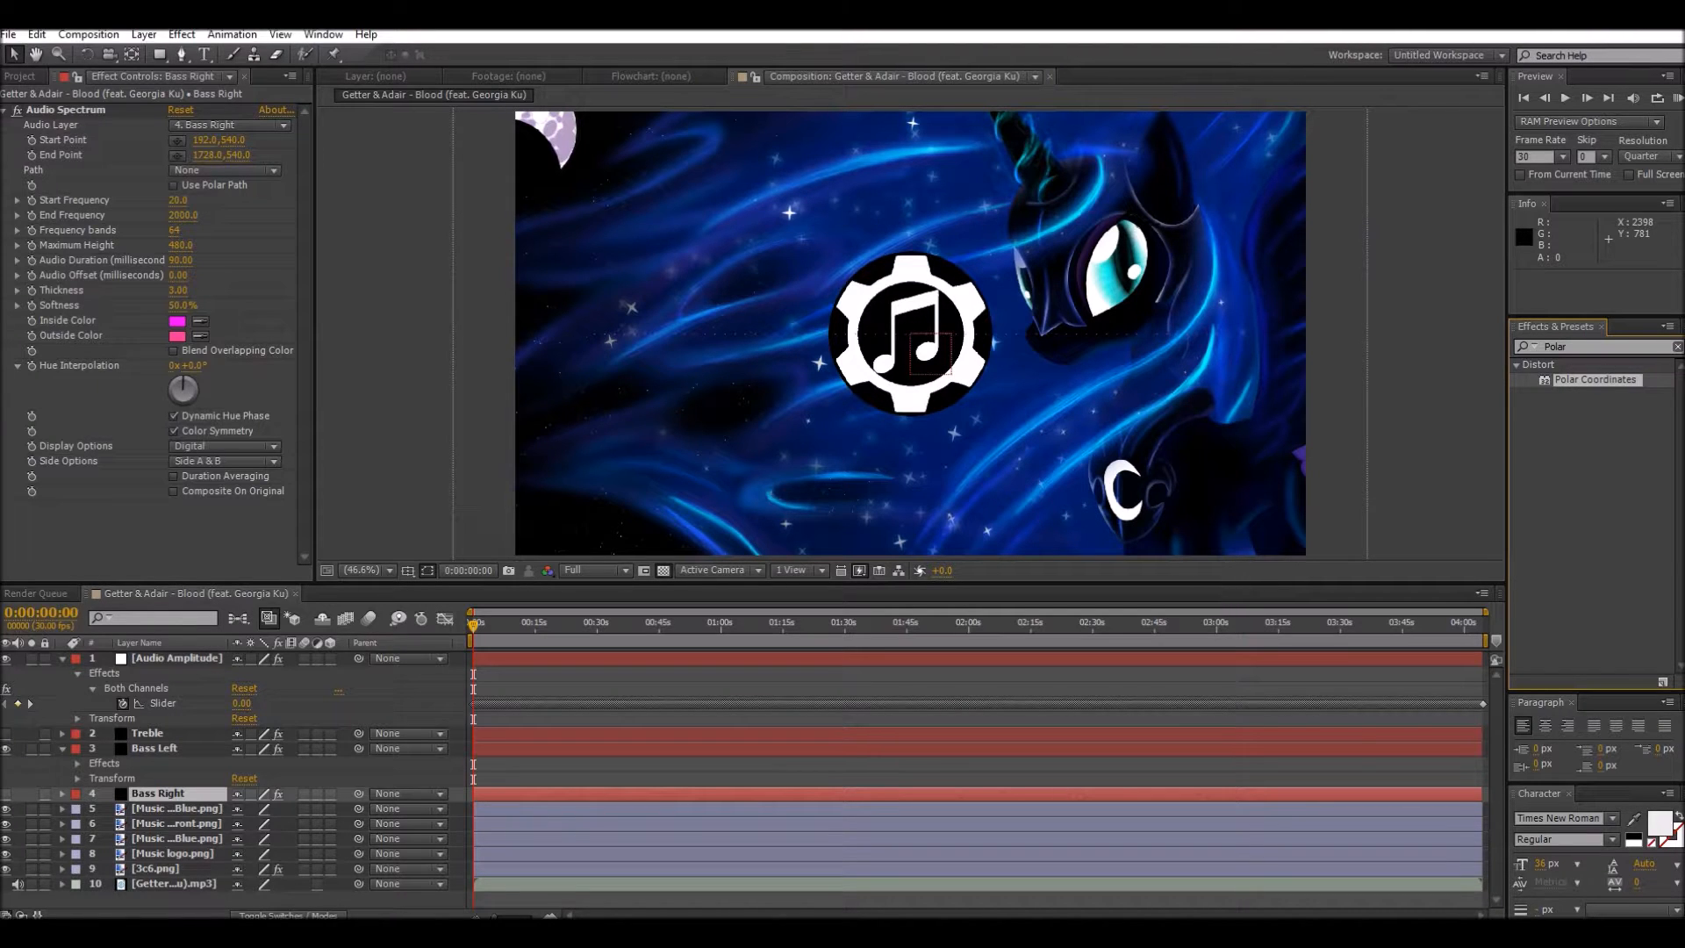
pyautogui.moveTo(1569, 381); pyautogui.dragTo(118, 799)
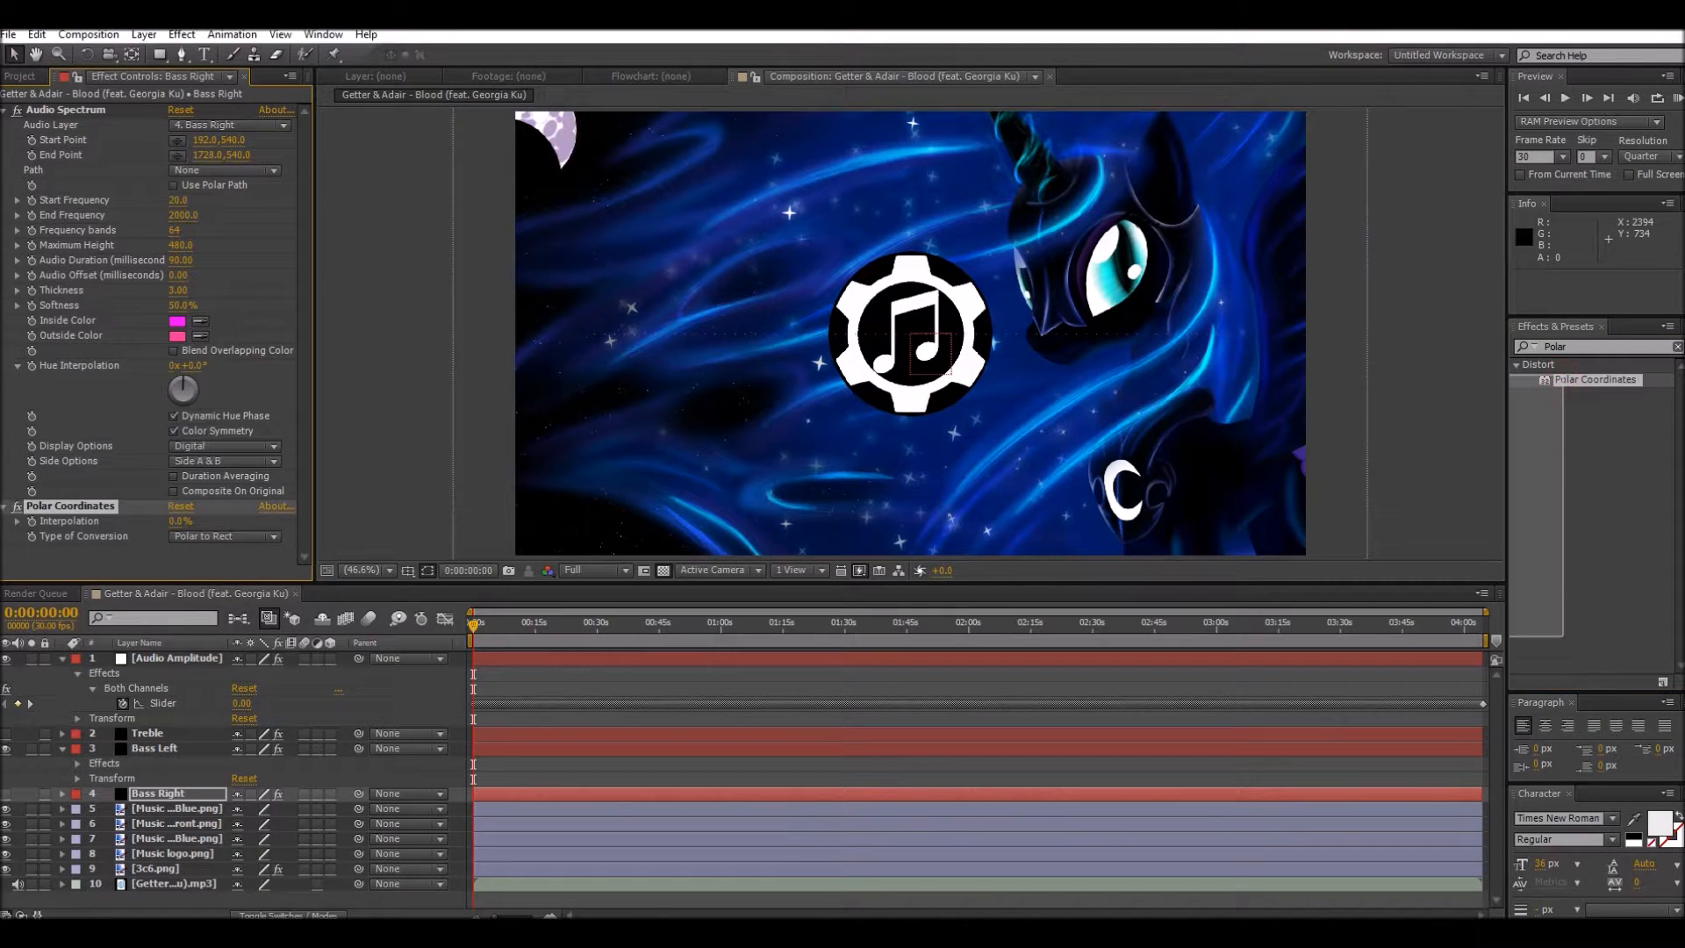
pyautogui.moveTo(333, 651); pyautogui.dragTo(165, 750)
pyautogui.moveTo(1579, 379); pyautogui.dragTo(163, 735)
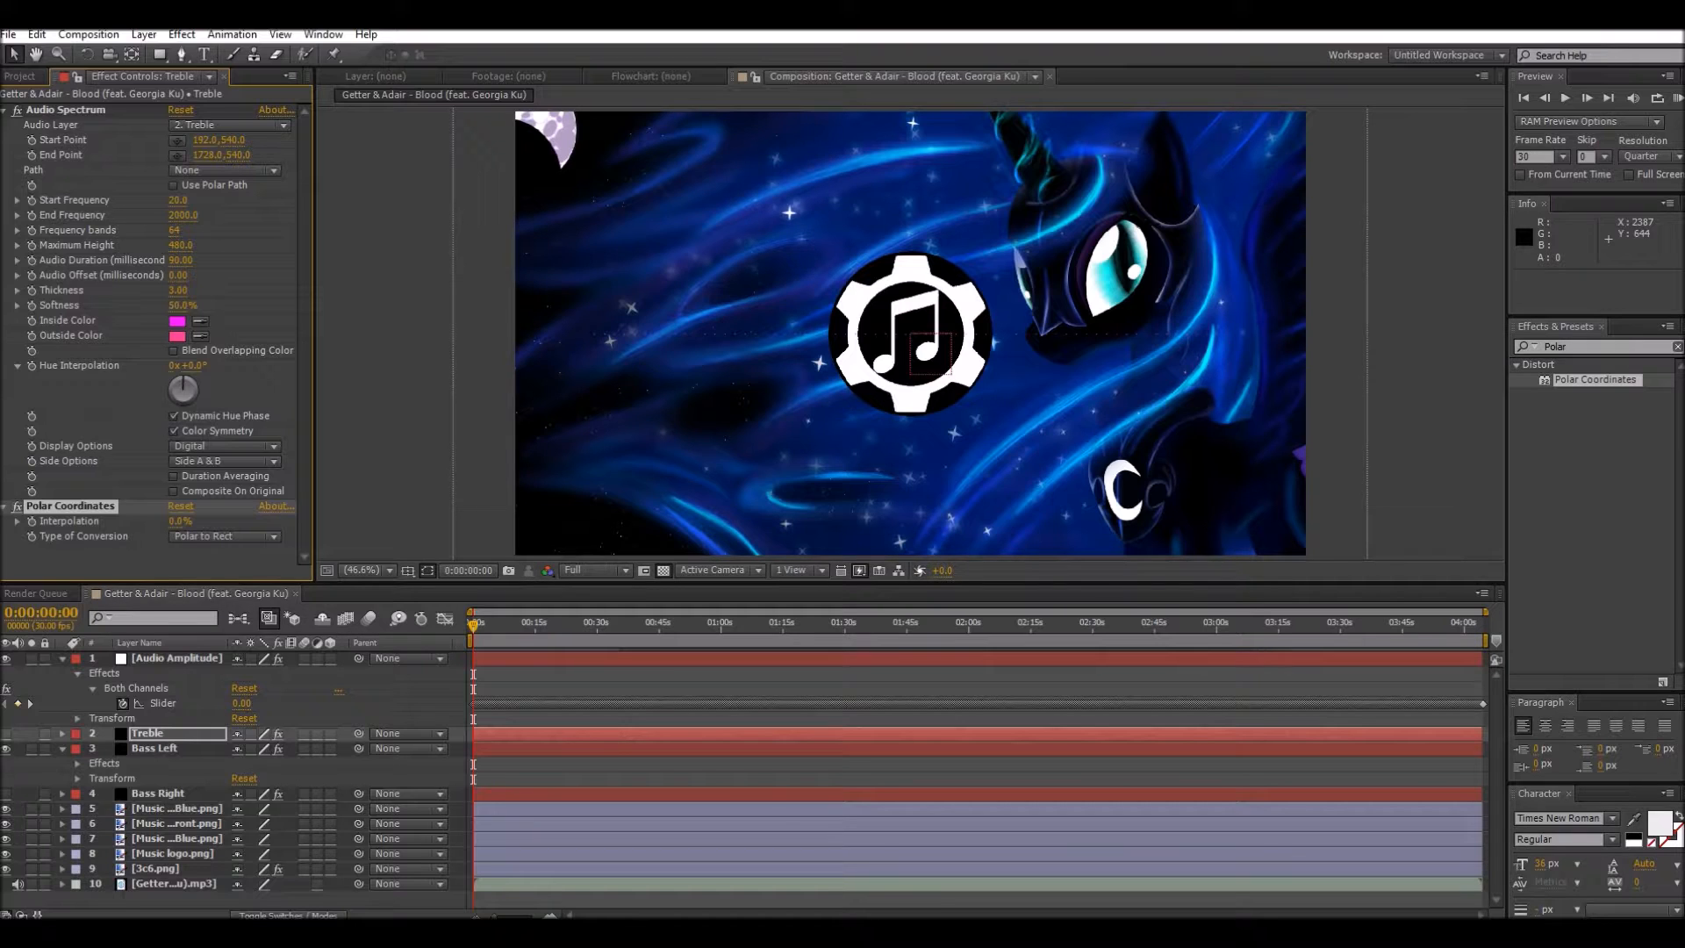
pyautogui.moveTo(178, 521); pyautogui.dragTo(266, 521)
pyautogui.hotkey('ctrl', 'z')
pyautogui.click(156, 793)
pyautogui.moveTo(178, 521); pyautogui.dragTo(247, 521)
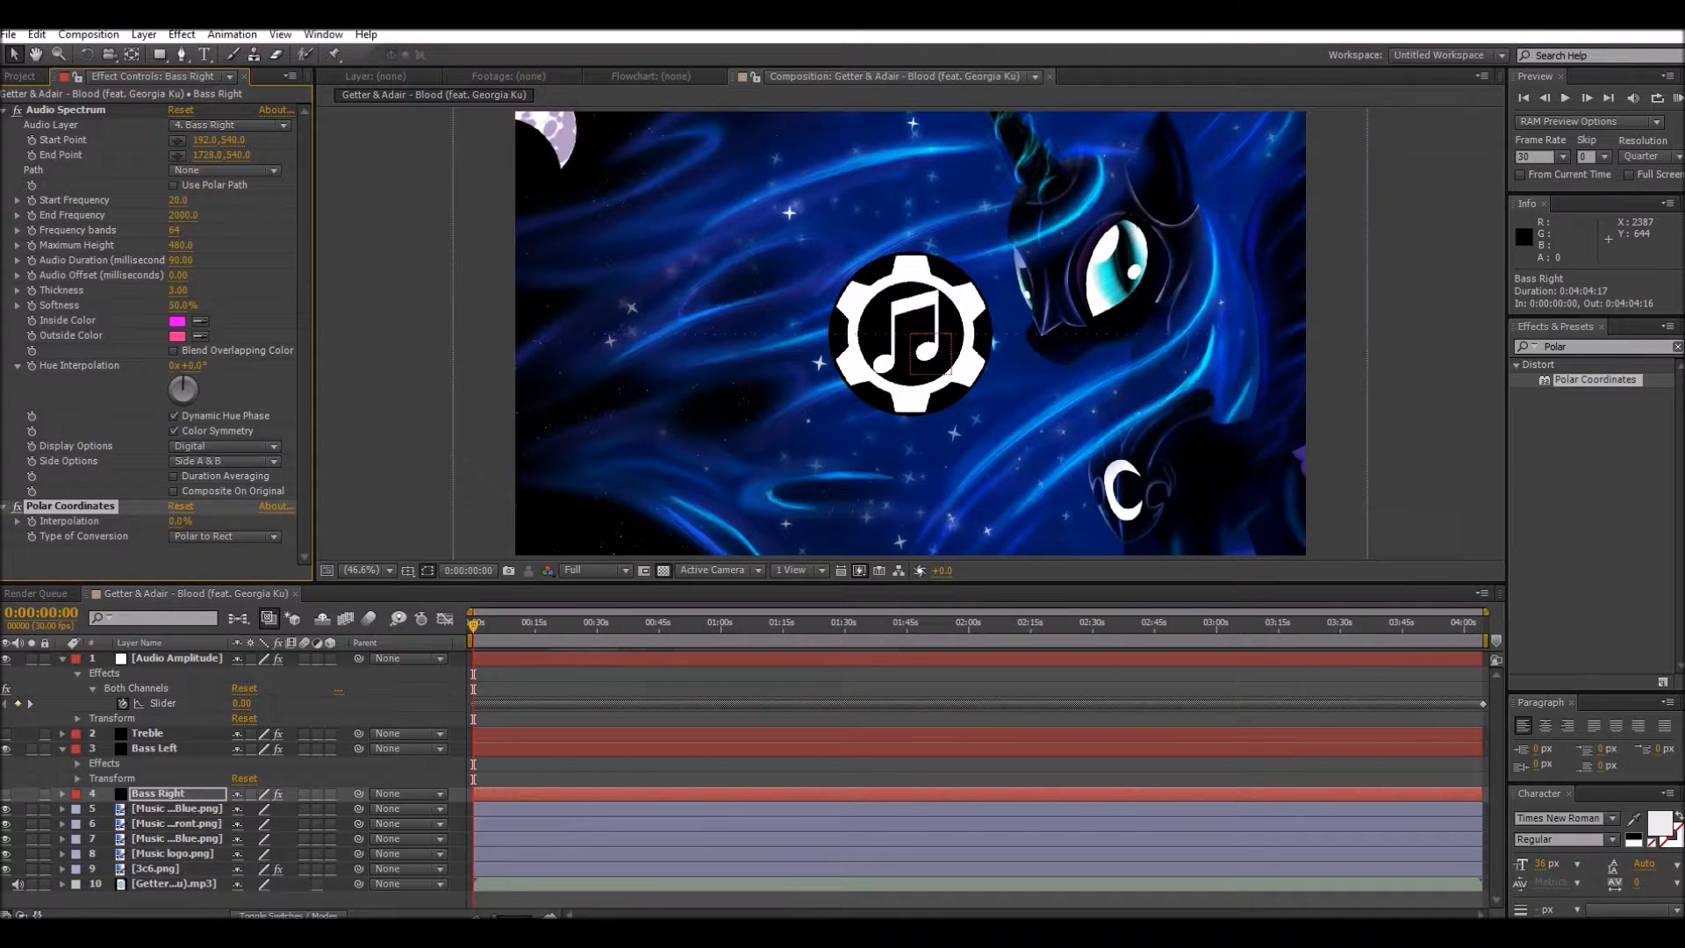
# Step: Set the Bass Left layer's Polar Coordinates conversion to Rect to Polar and its Interpolation to 100%
pyautogui.click(155, 748)
pyautogui.moveTo(180, 523)
pyautogui.mouseDown()
pyautogui.moveTo(1057, 522)
pyautogui.moveTo(166, 522)
pyautogui.mouseUp()
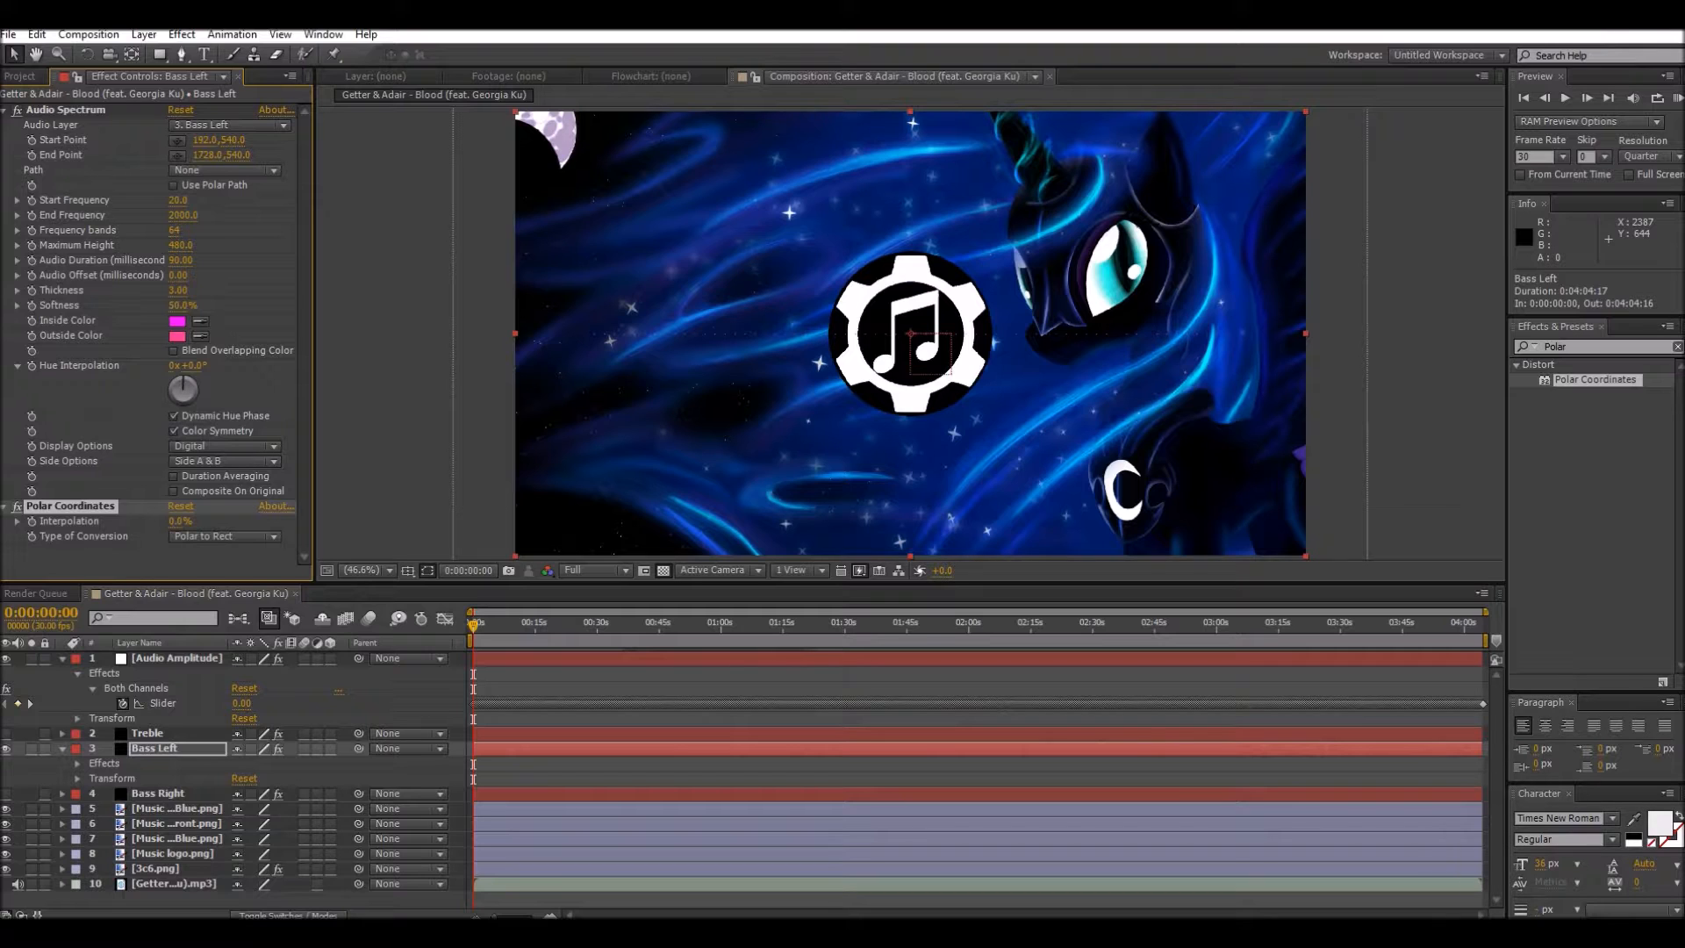
pyautogui.click(202, 536)
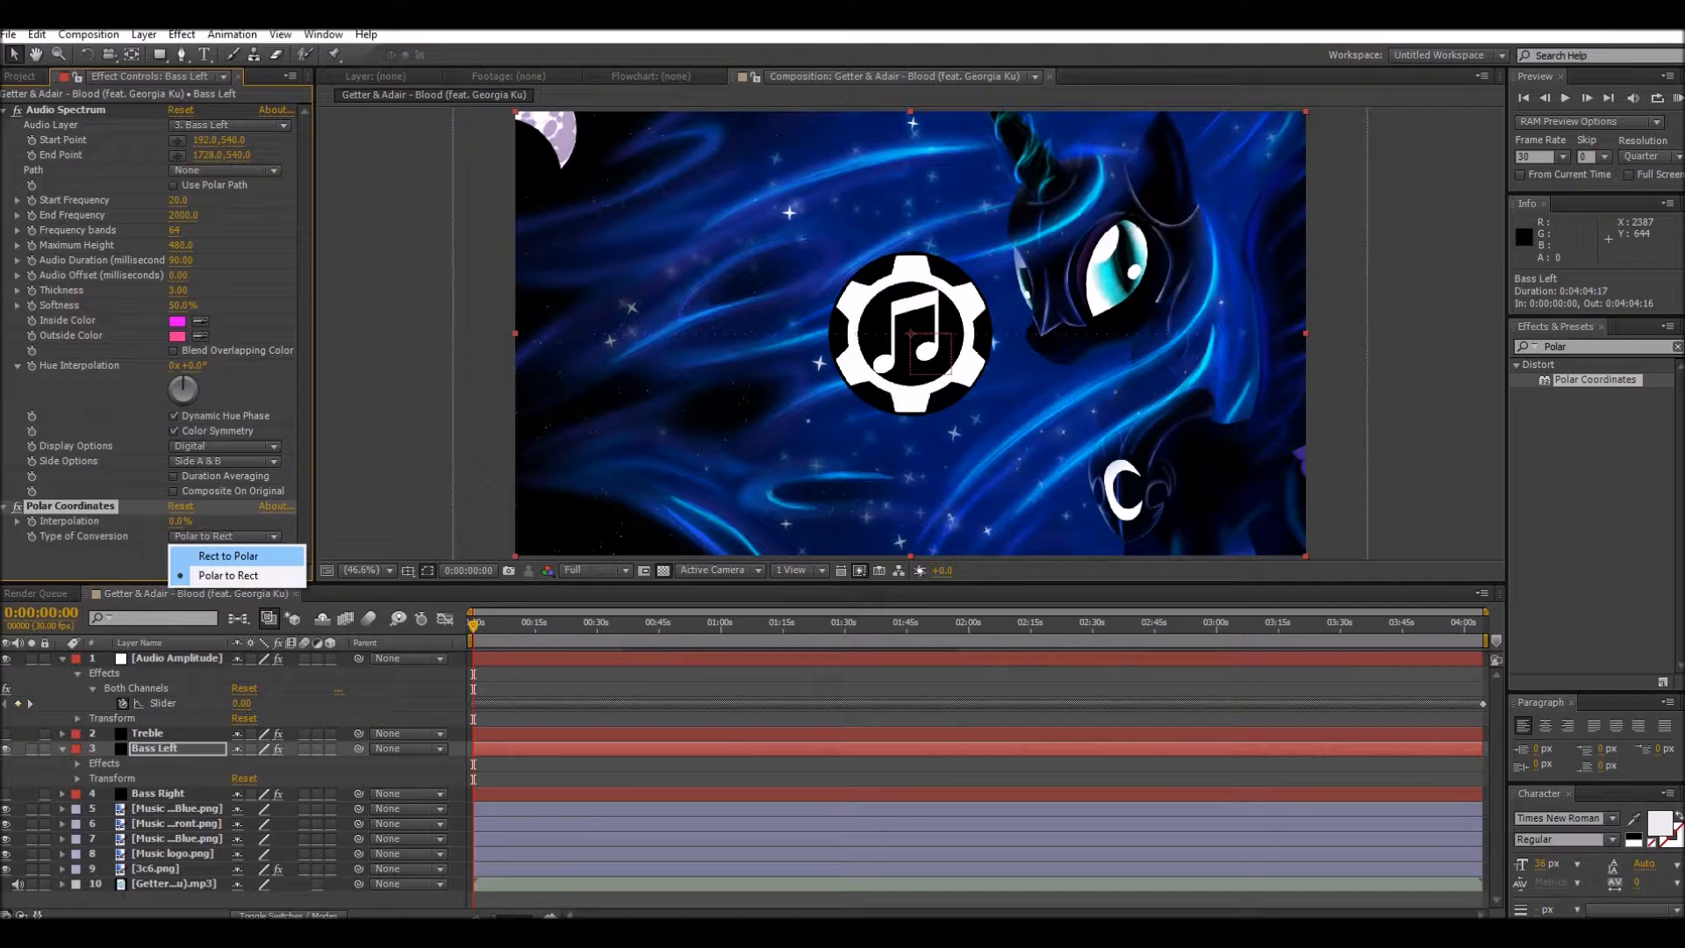
pyautogui.press('Return')
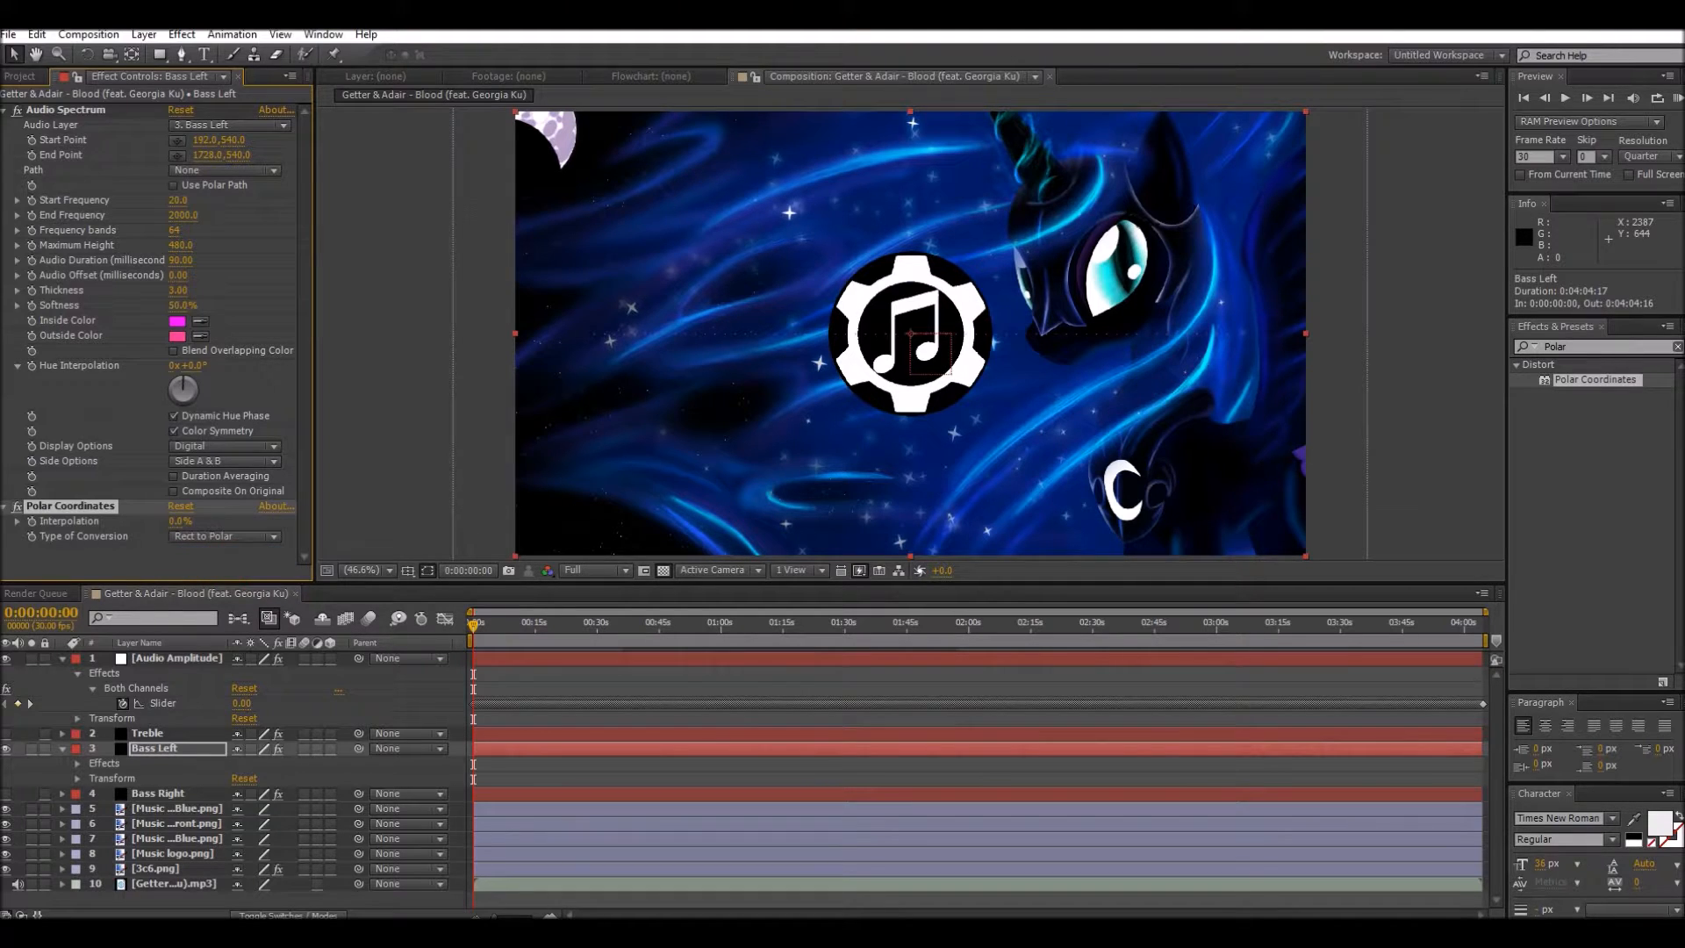
pyautogui.moveTo(180, 521); pyautogui.dragTo(715, 416)
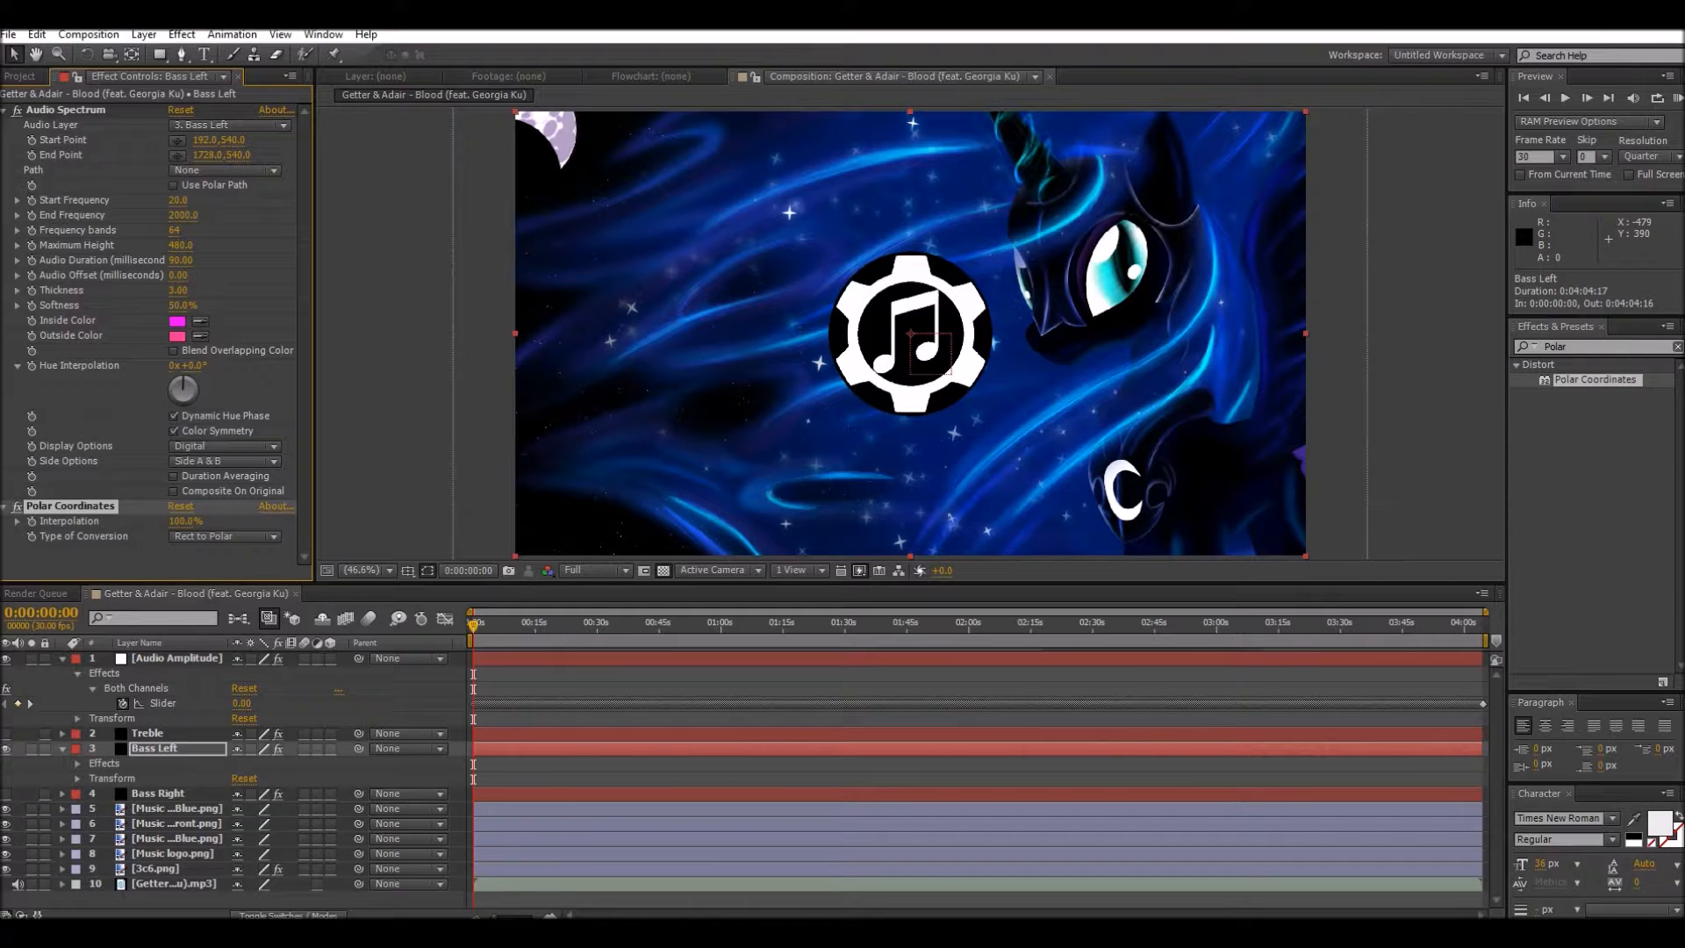
# Step: Set the Bass Left layer's Audio Spectrum to 1121 frequency bands and a thickness of 10.90
pyautogui.moveTo(174, 230); pyautogui.dragTo(248, 230)
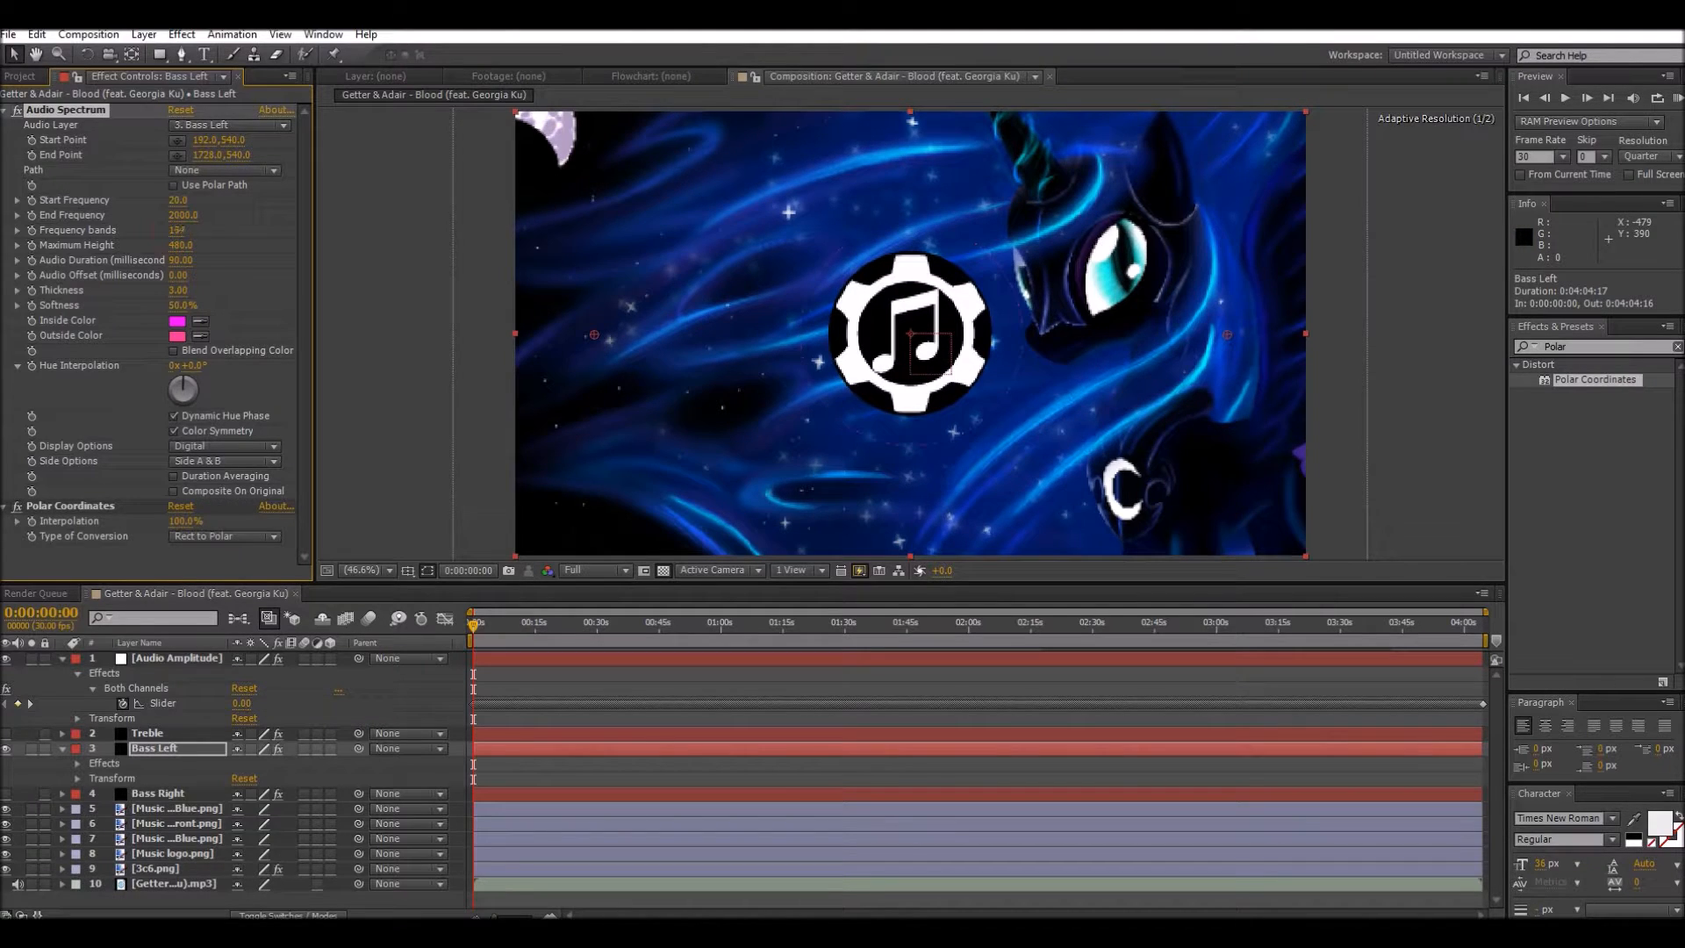
pyautogui.moveTo(973, 230); pyautogui.dragTo(1102, 230)
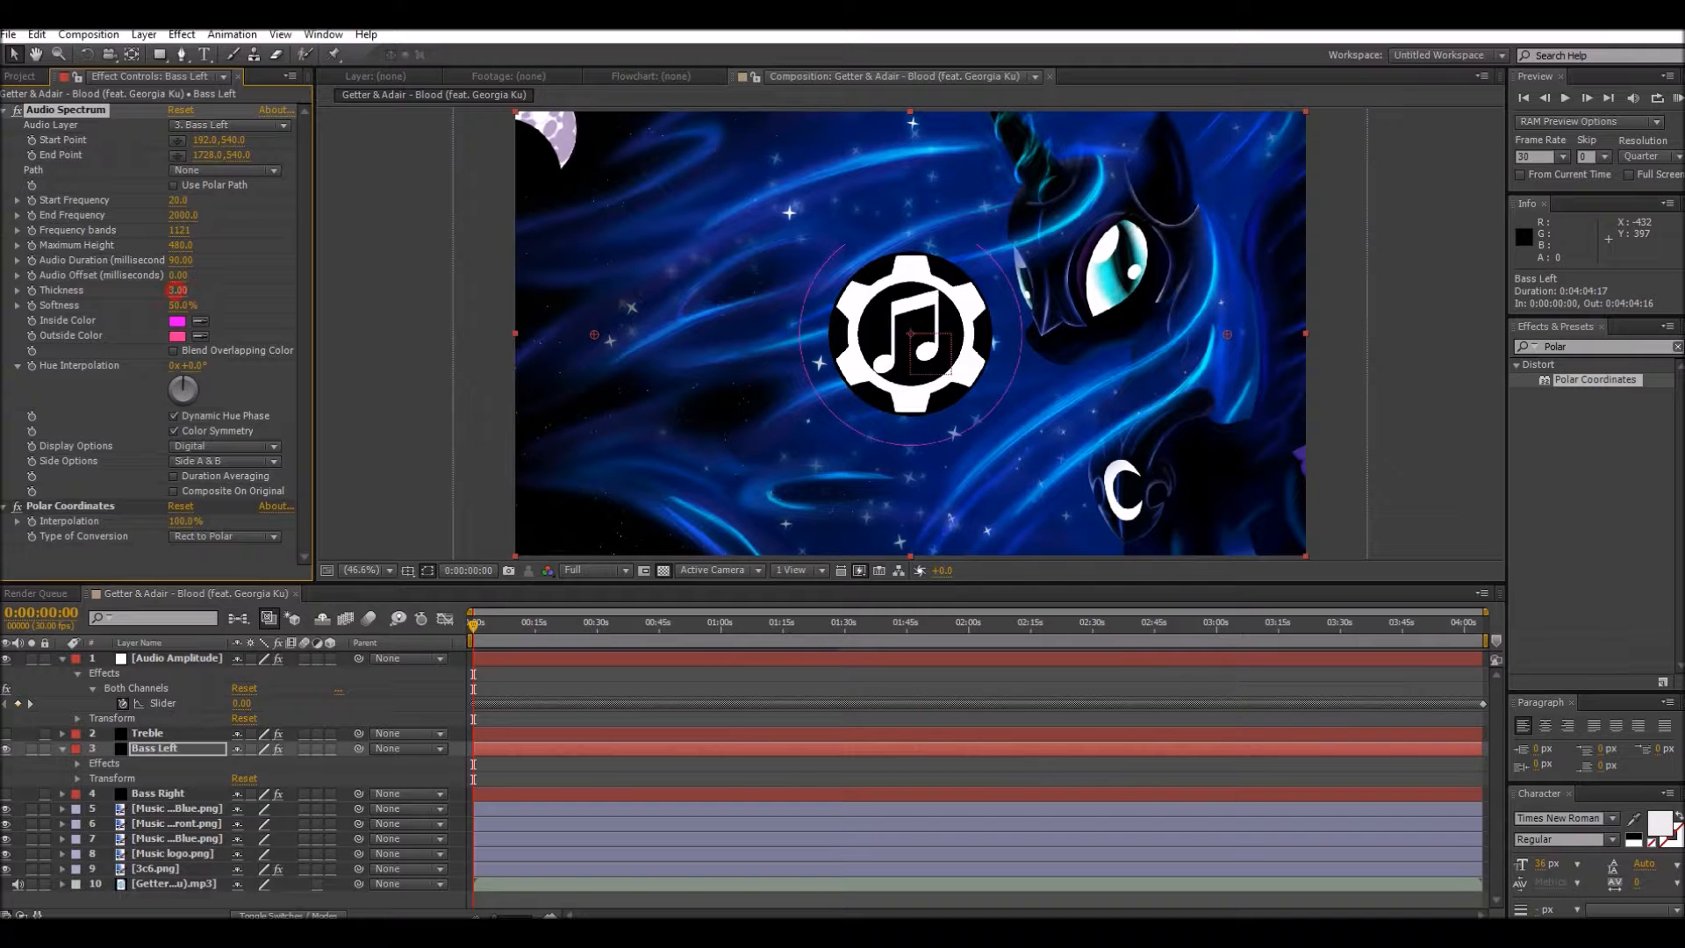
pyautogui.moveTo(193, 290); pyautogui.dragTo(188, 291)
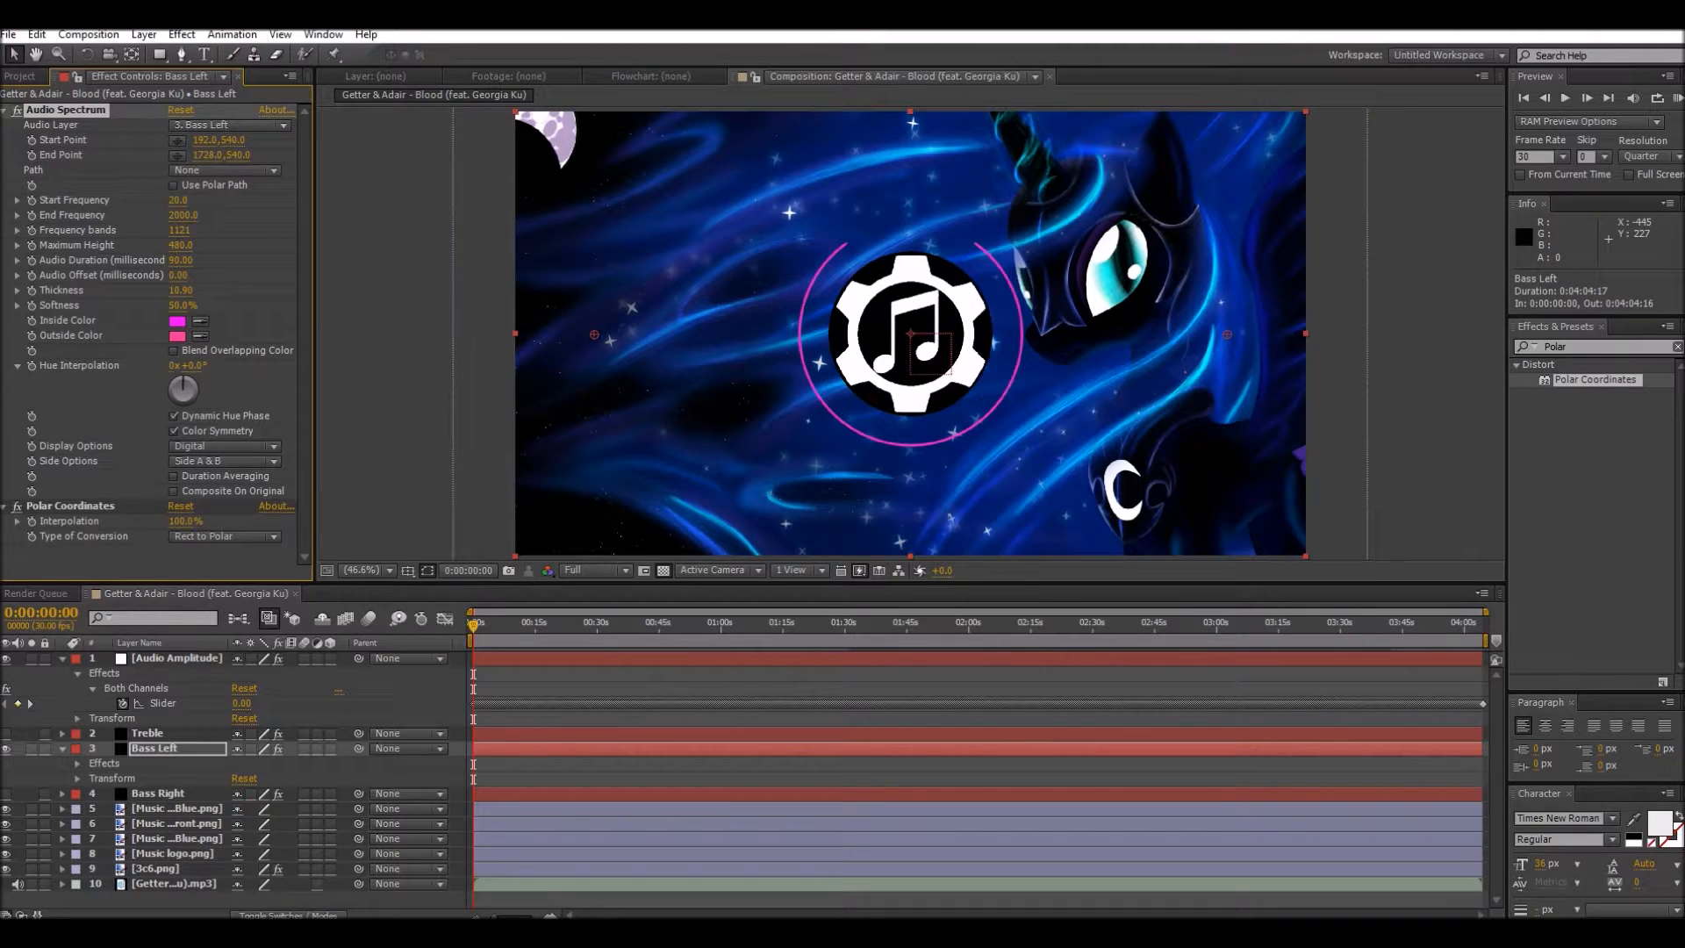
# Step: Set the Bass Left spectrum's Start Point to -11.0,540.0 and its End Point to 960.0,540.0, forming a half circle
pyautogui.moveTo(204, 156); pyautogui.dragTo(0, 155)
pyautogui.moveTo(211, 155); pyautogui.dragTo(21, 155)
pyautogui.moveTo(210, 155); pyautogui.dragTo(38, 155)
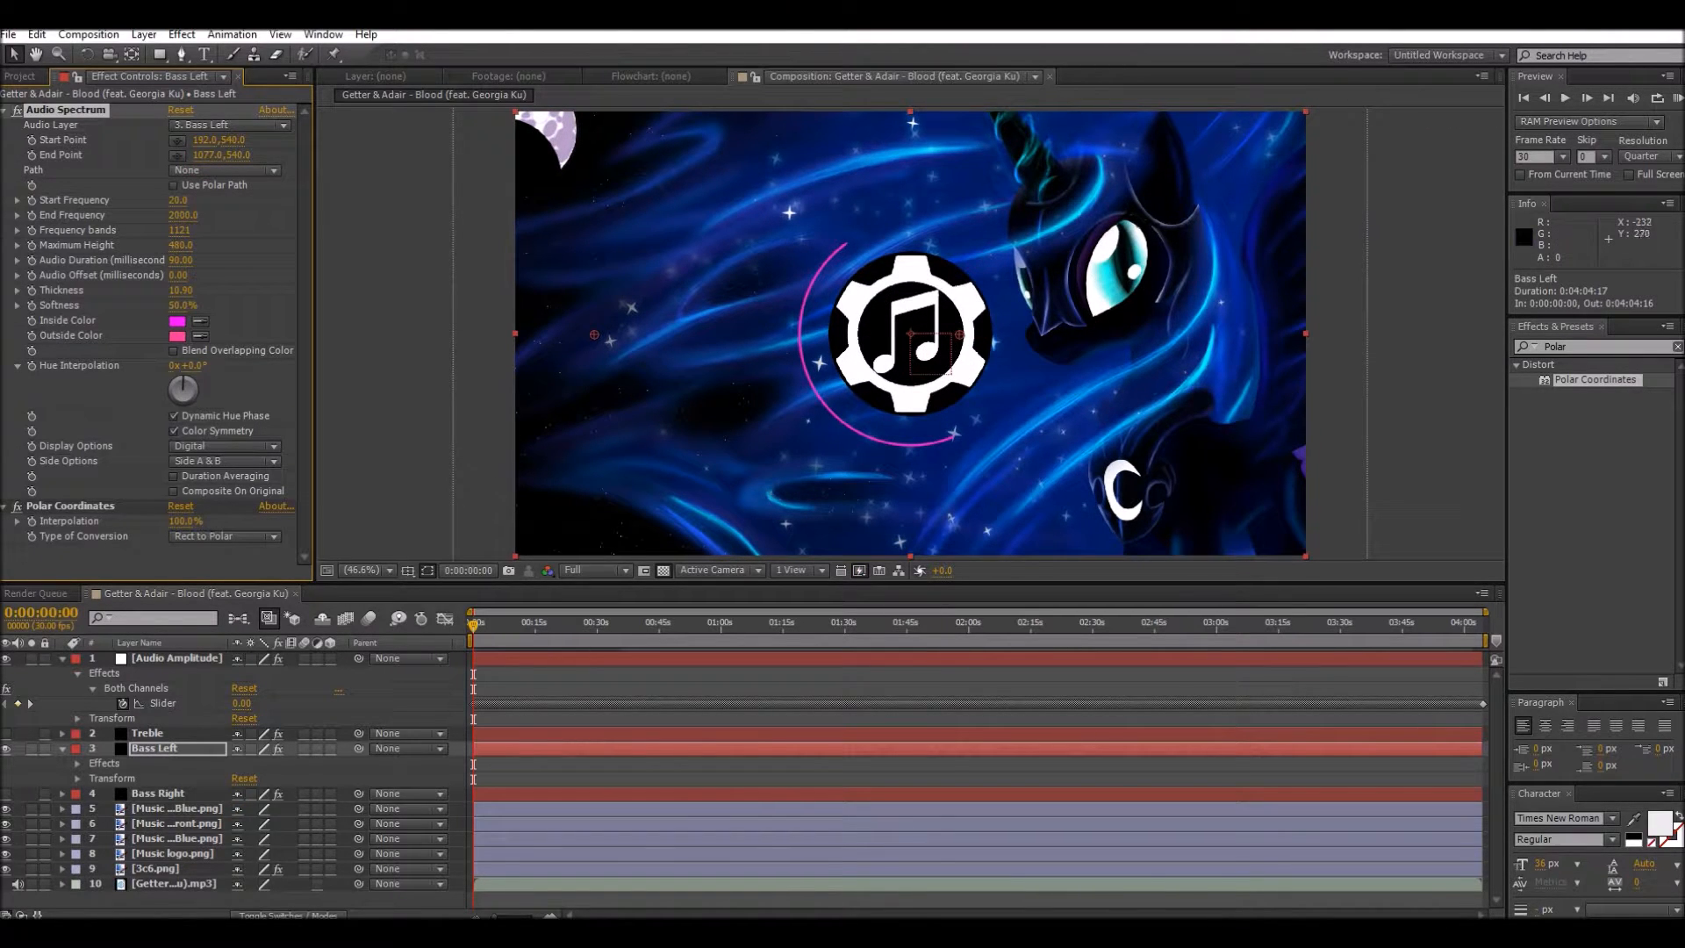
pyautogui.moveTo(208, 154); pyautogui.dragTo(104, 155)
pyautogui.moveTo(193, 140); pyautogui.dragTo(15, 139)
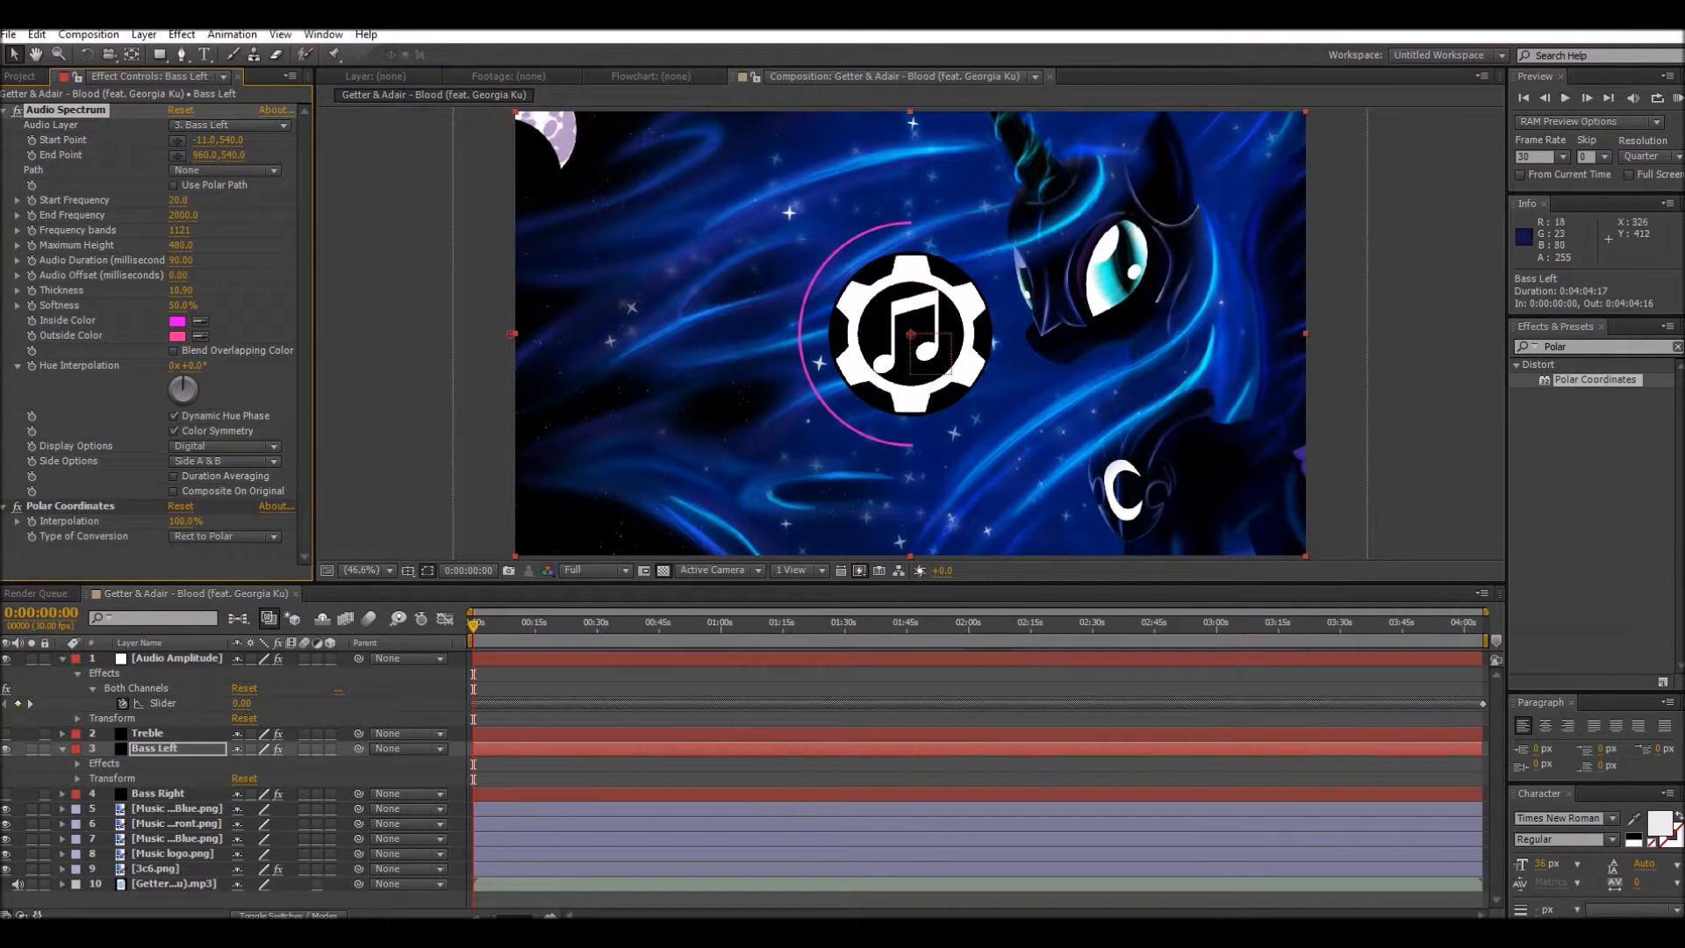
# Step: Move the Treble, Bass Left and Bass Right layers, in that order, beneath the logo layers and above 3c6.png
pyautogui.moveTo(473, 625); pyautogui.dragTo(615, 625)
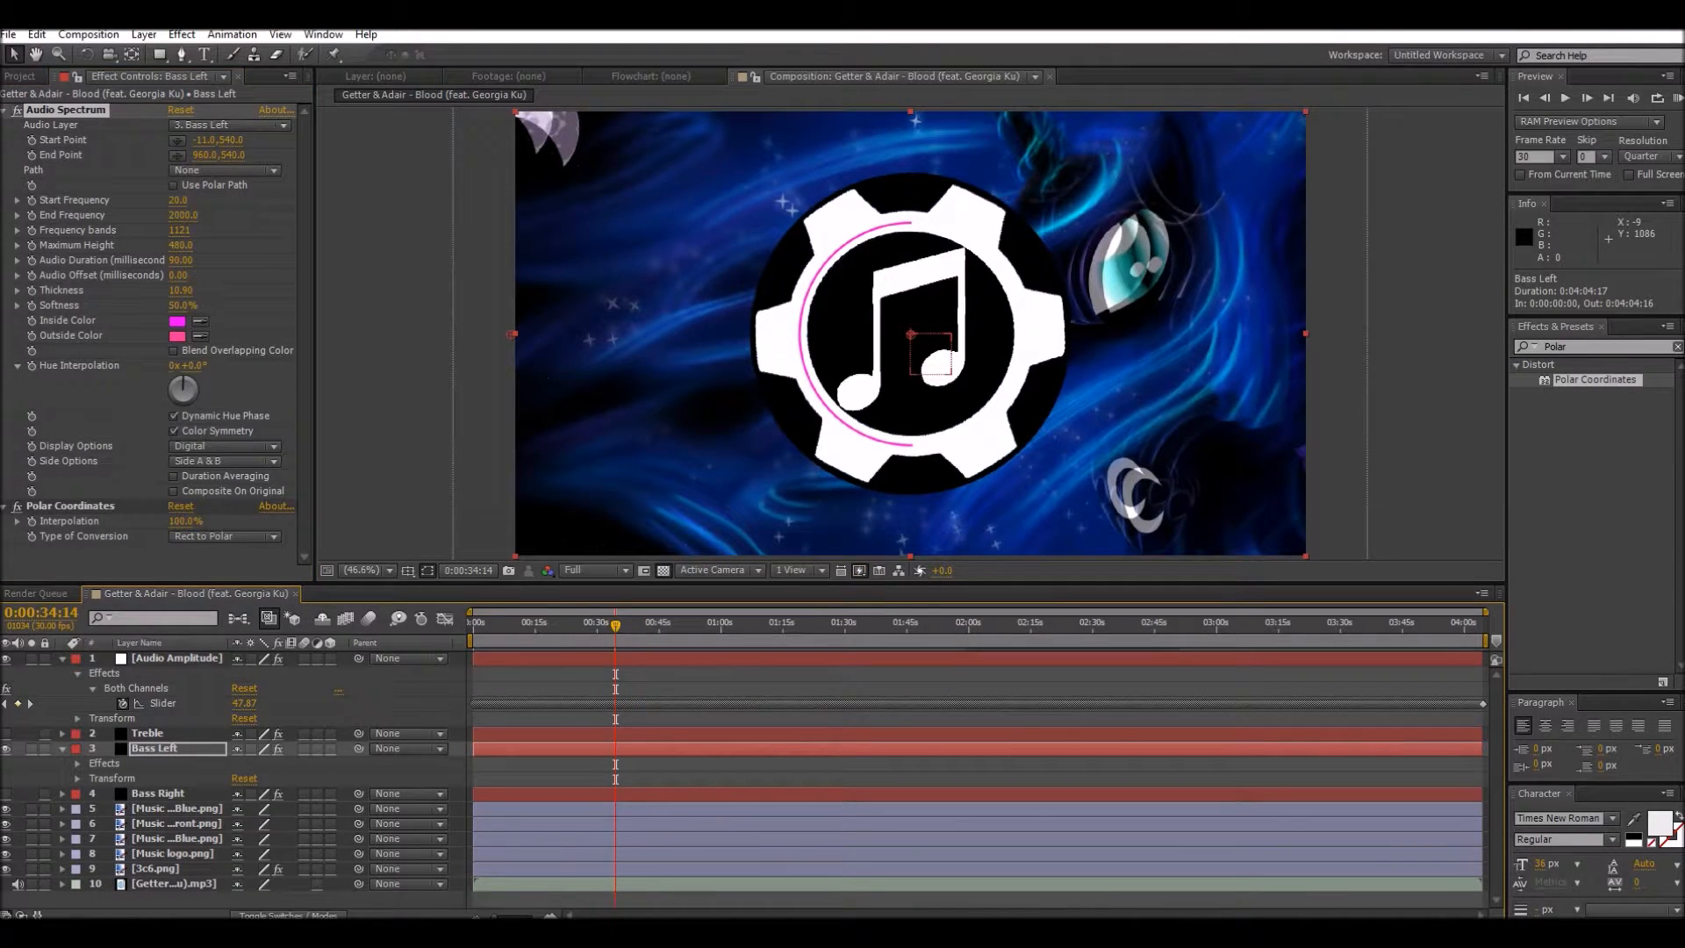
pyautogui.click(61, 749)
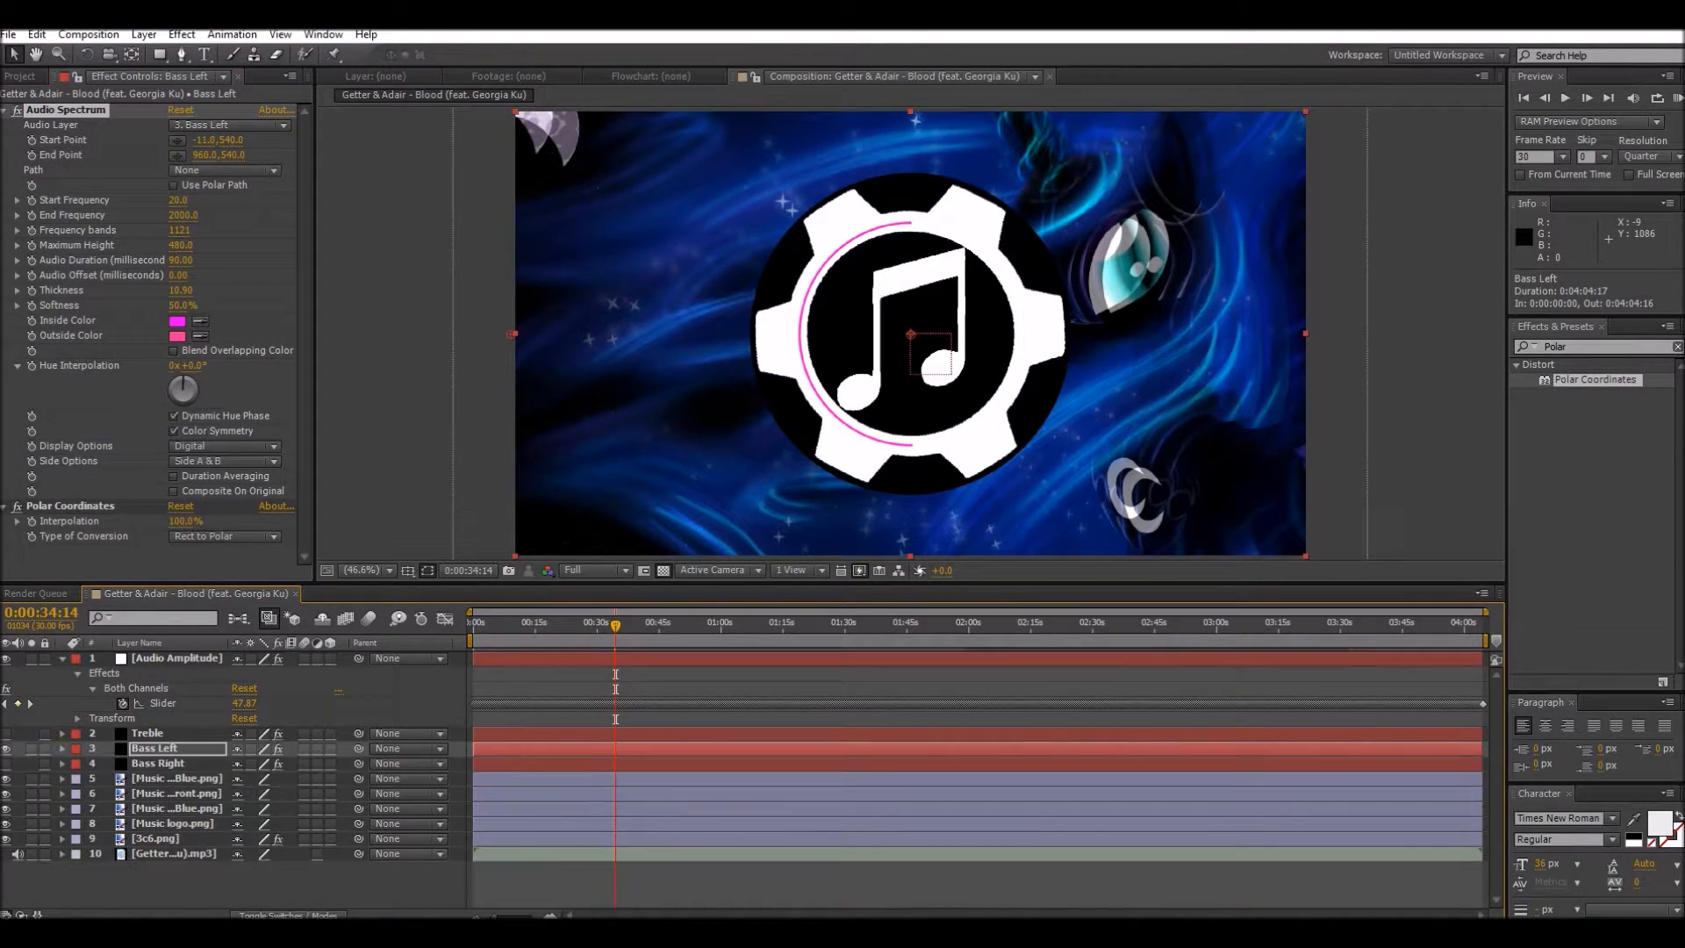
pyautogui.moveTo(156, 749); pyautogui.dragTo(167, 831)
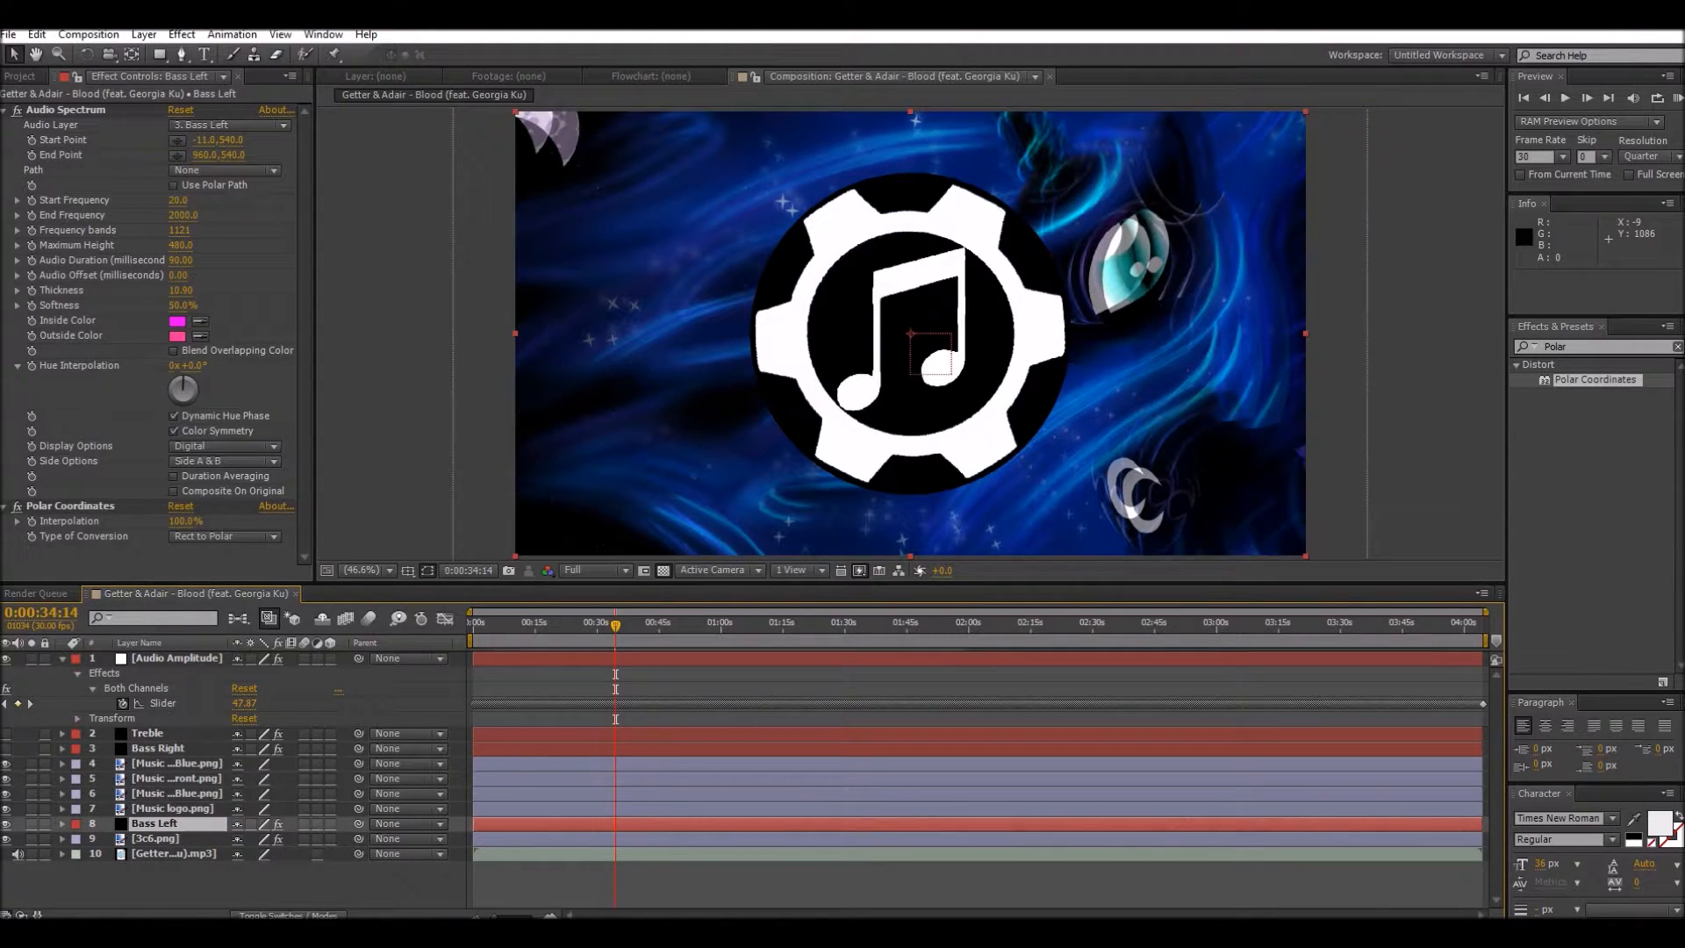
pyautogui.moveTo(154, 749); pyautogui.dragTo(125, 830)
pyautogui.moveTo(148, 732); pyautogui.dragTo(132, 799)
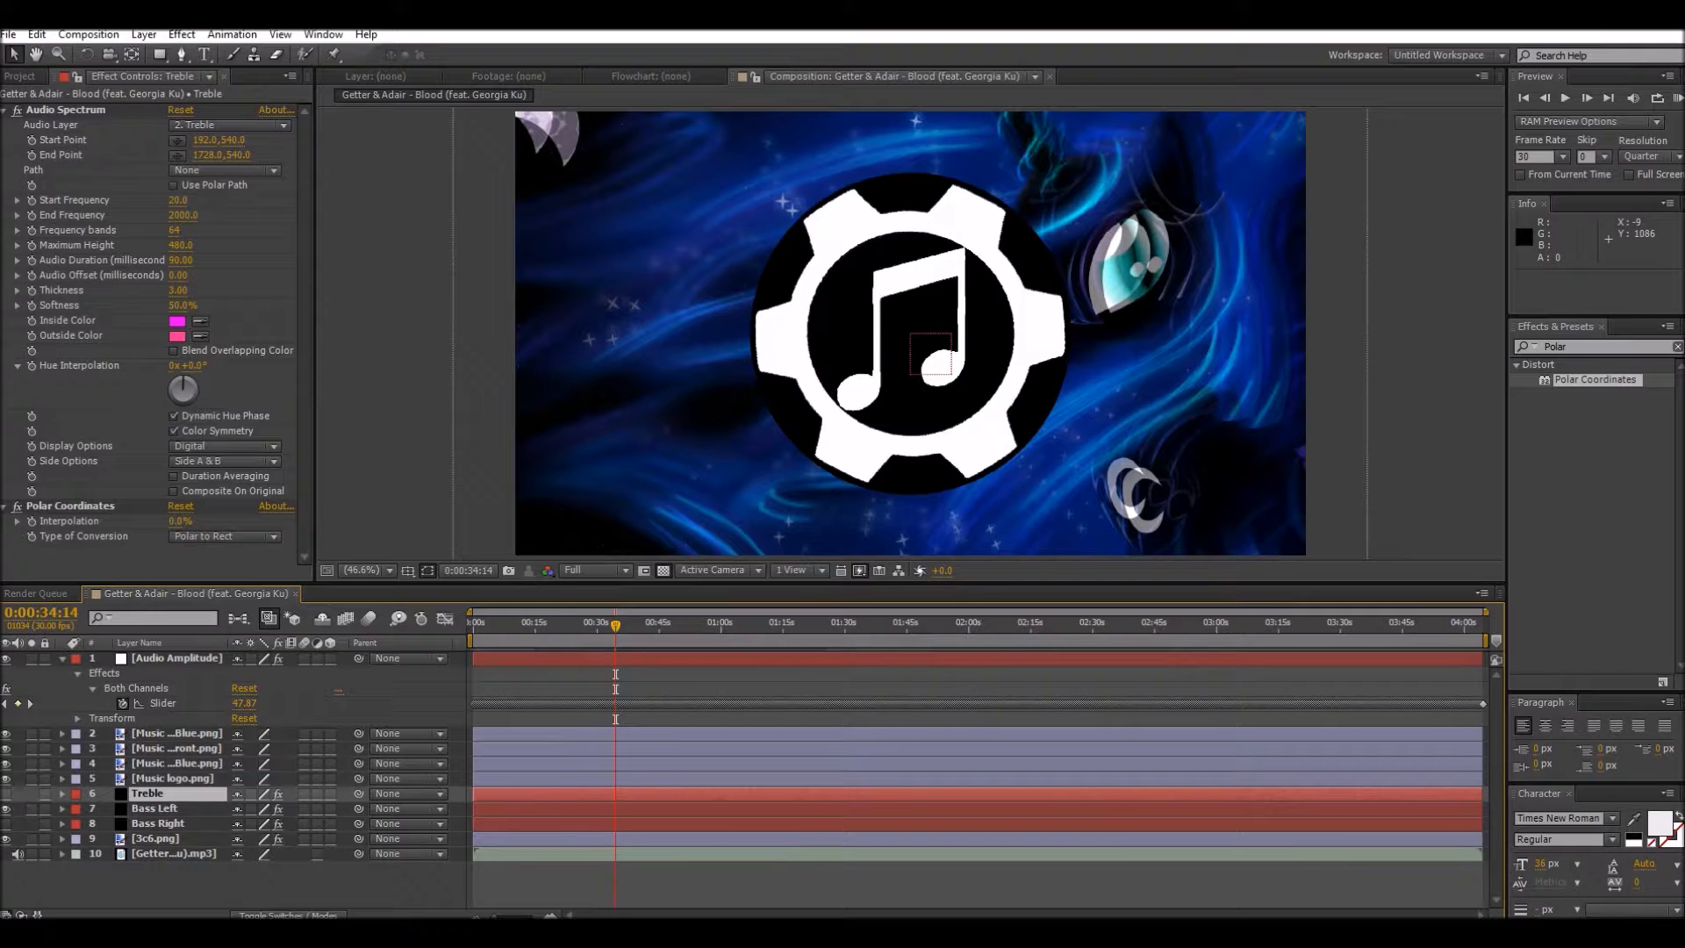
pyautogui.moveTo(615, 624); pyautogui.dragTo(472, 625)
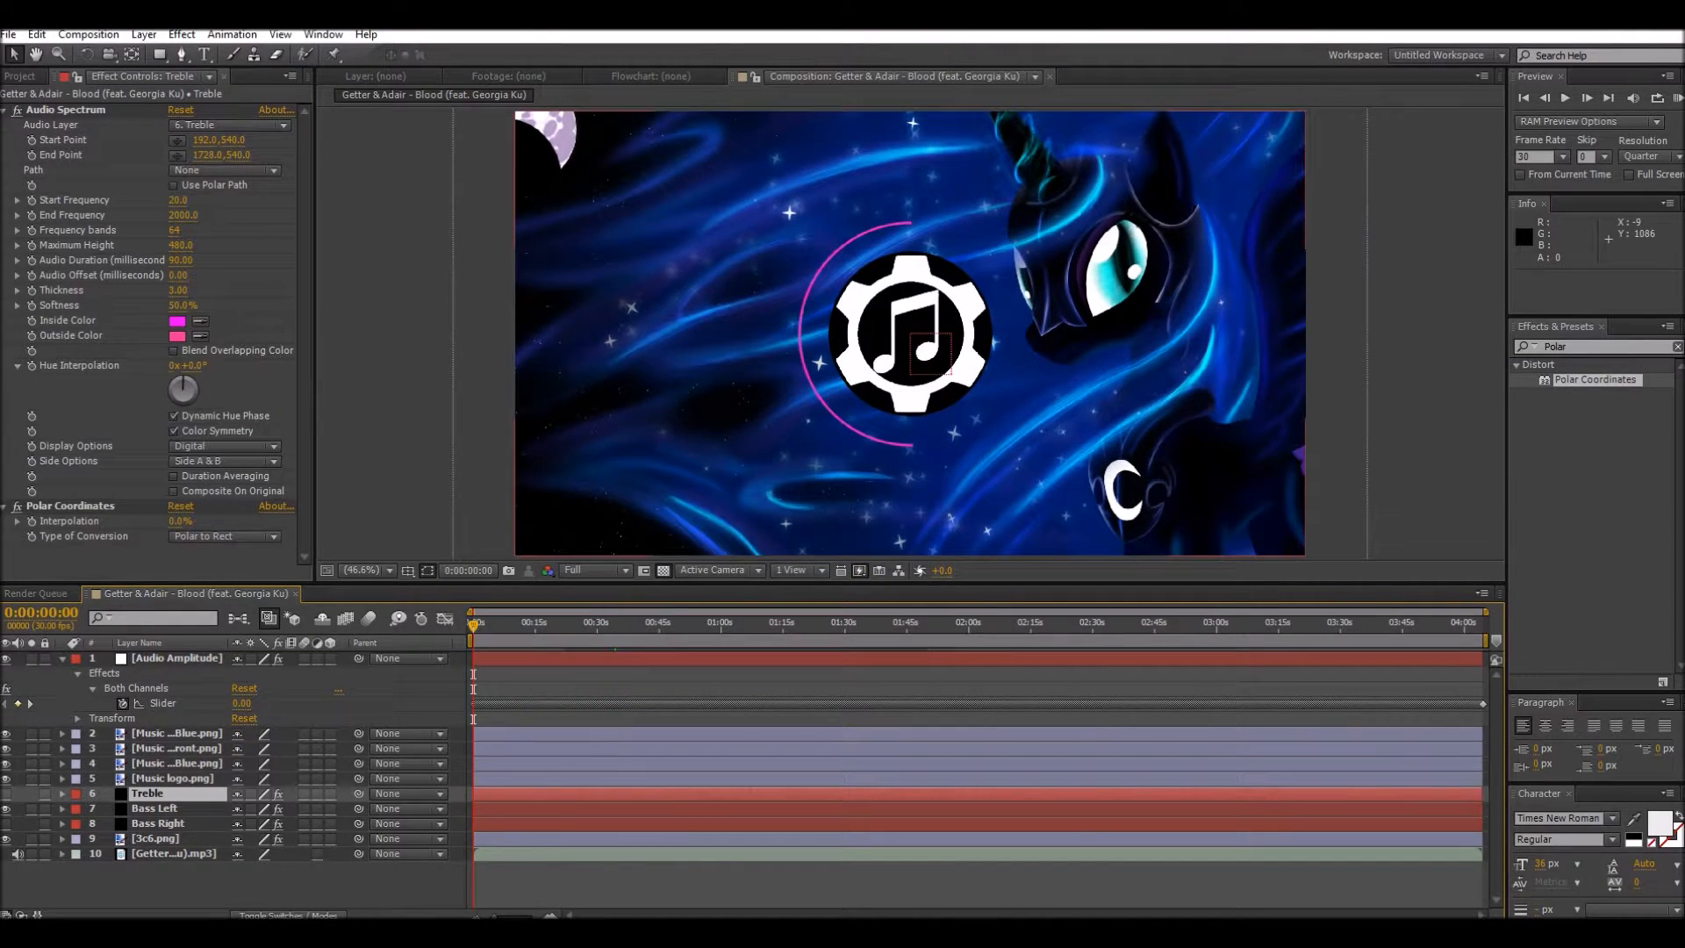
# Step: Expand the Bass Left layer's transform properties, keyframe its Scale at the start, and begin a Scale expression with 100+
pyautogui.click(62, 793)
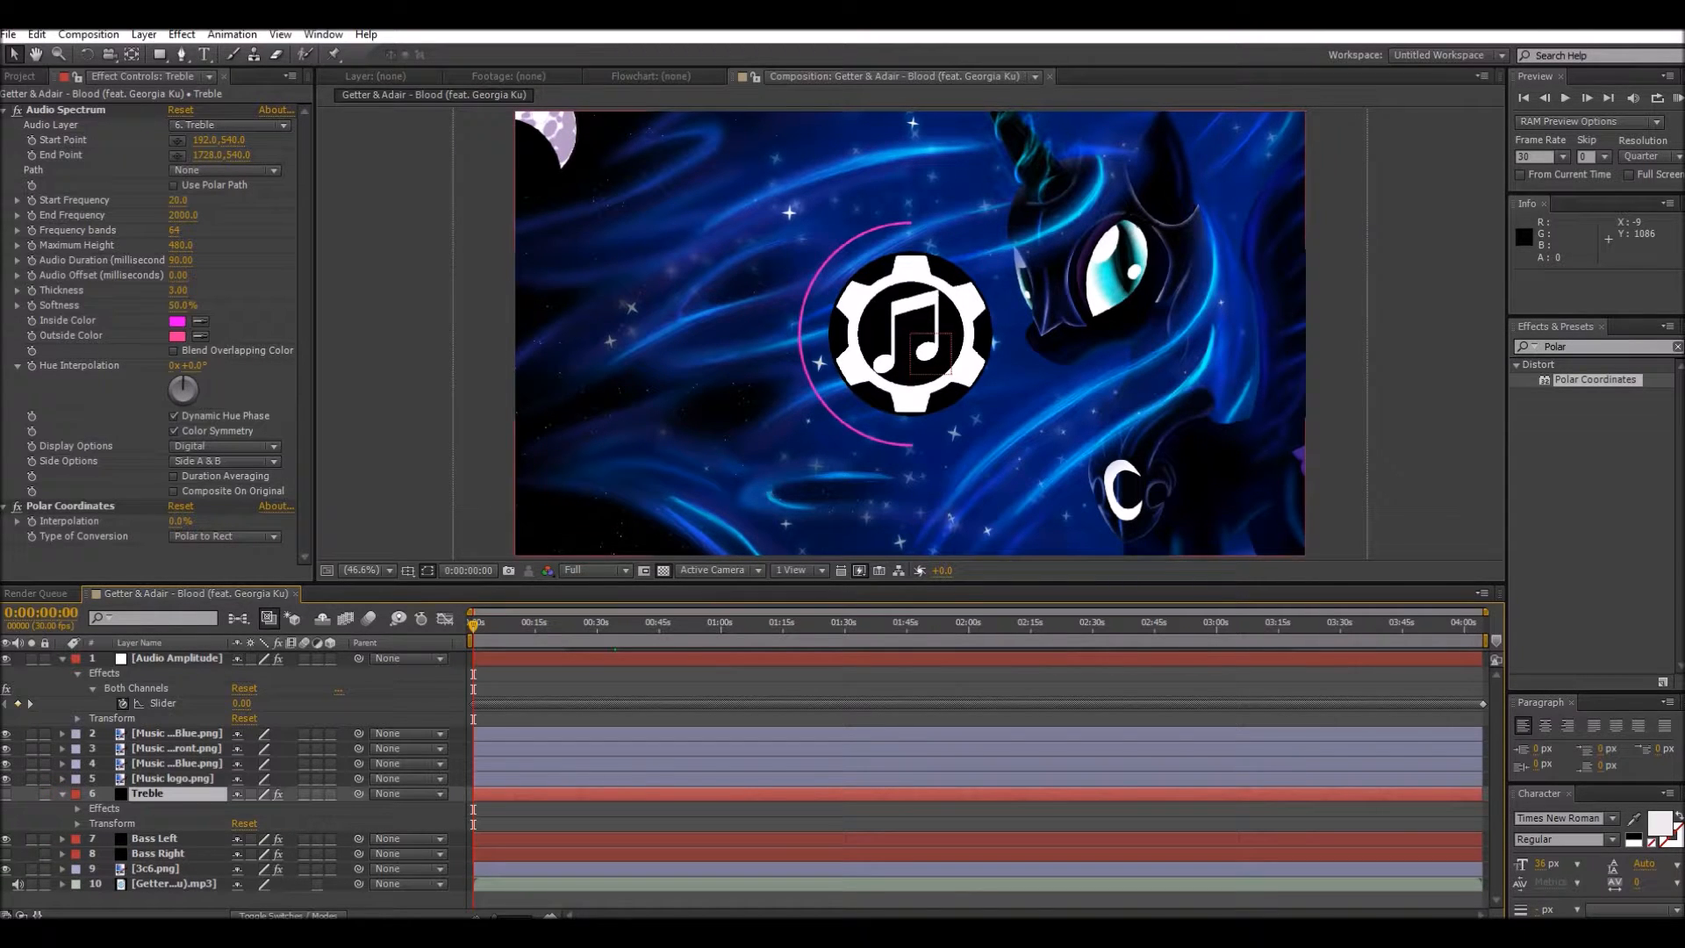
pyautogui.click(62, 794)
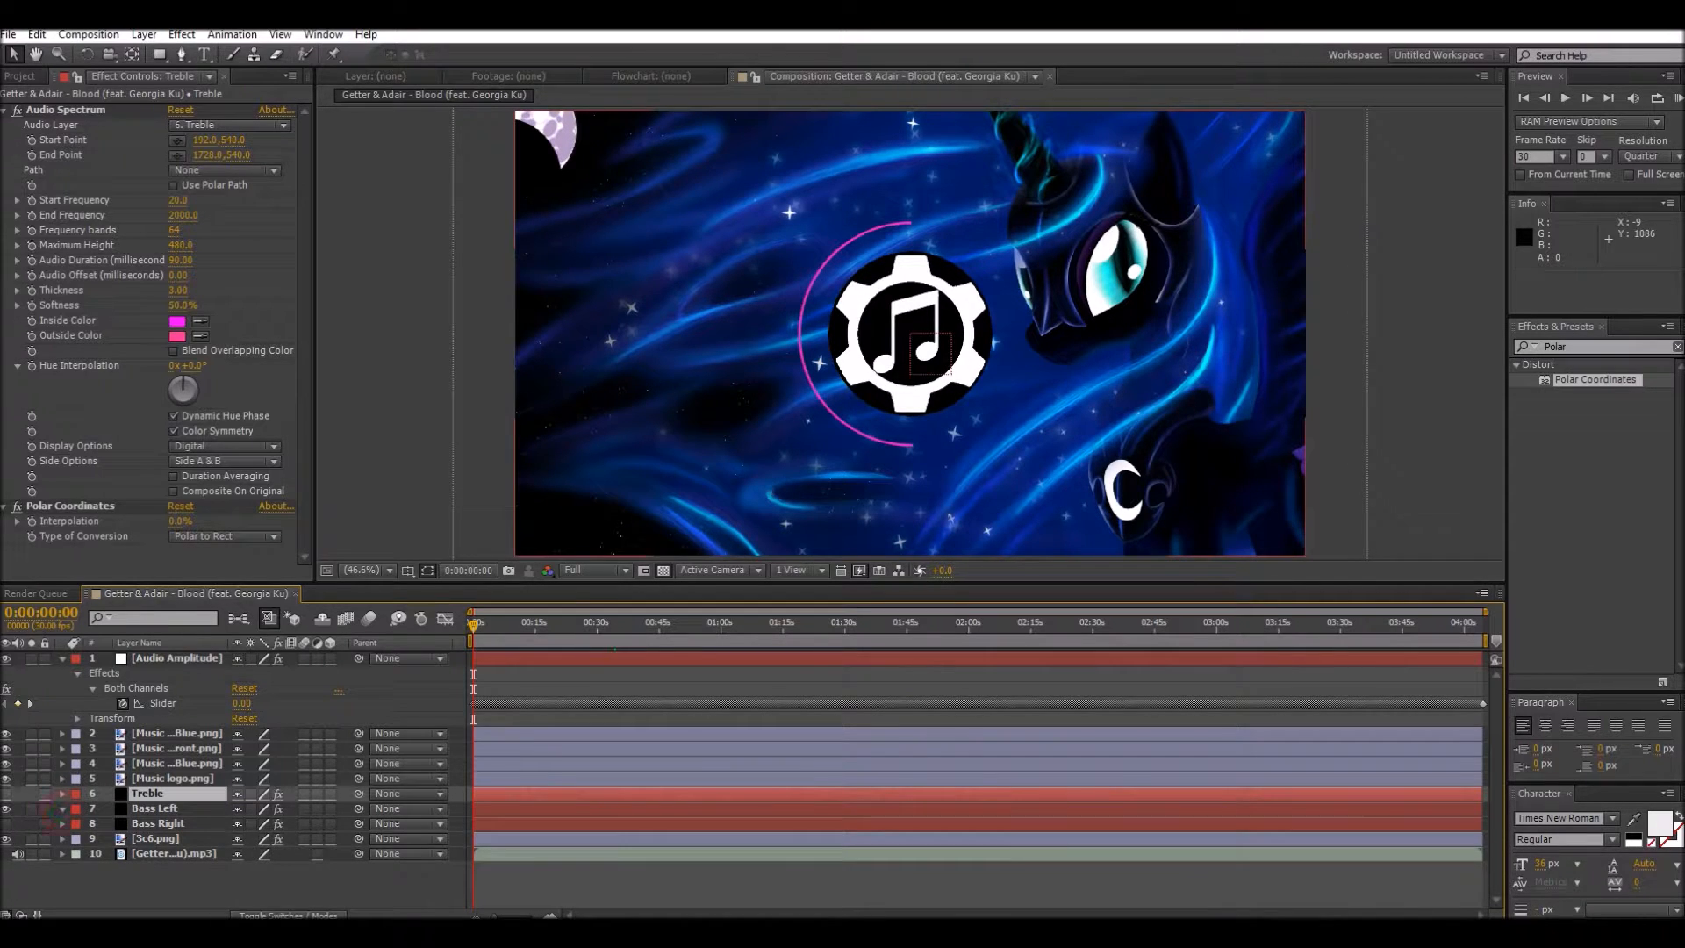
pyautogui.click(62, 809)
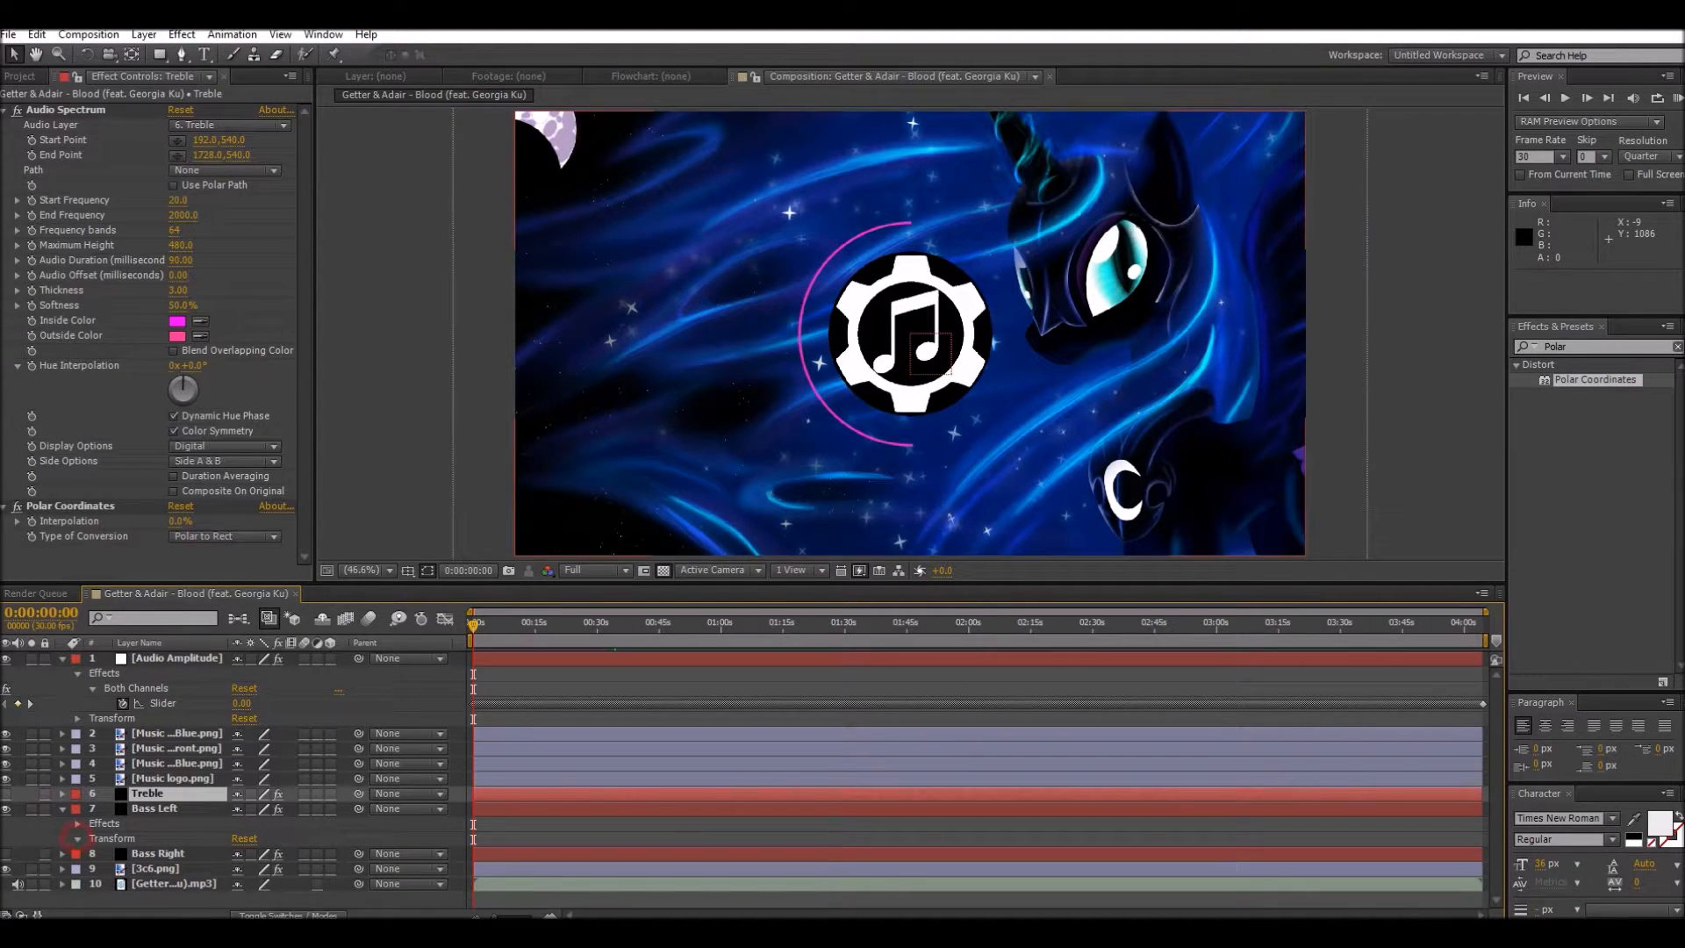
pyautogui.click(78, 838)
pyautogui.scroll(-3, 237, 790)
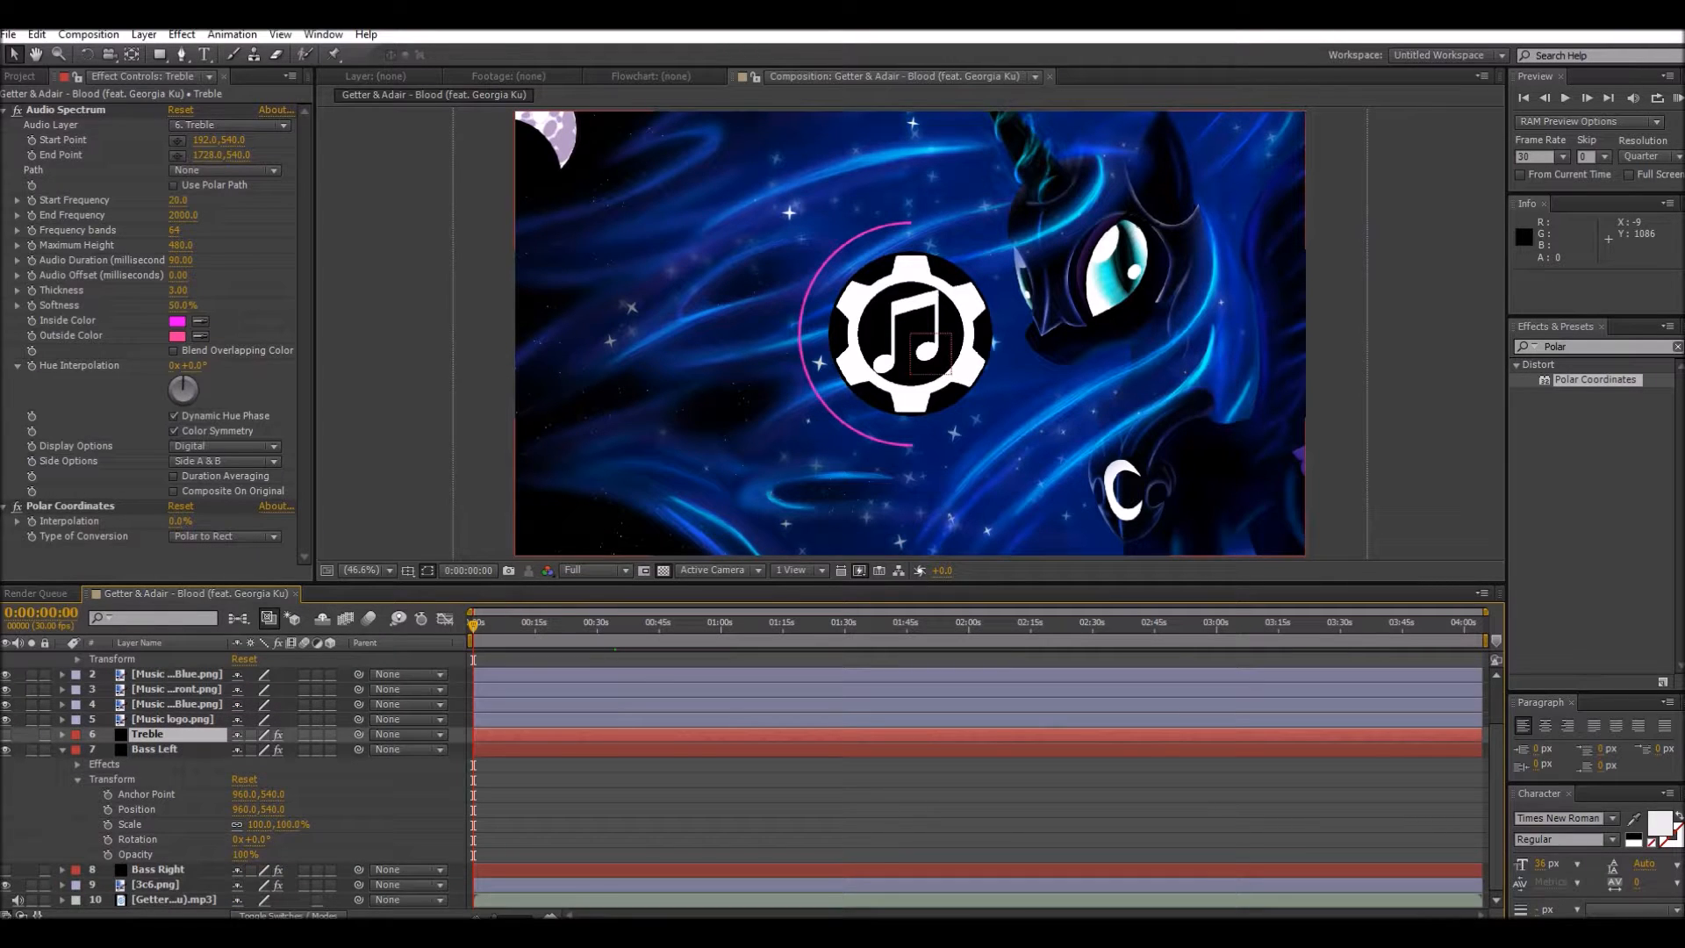
pyautogui.click(108, 825)
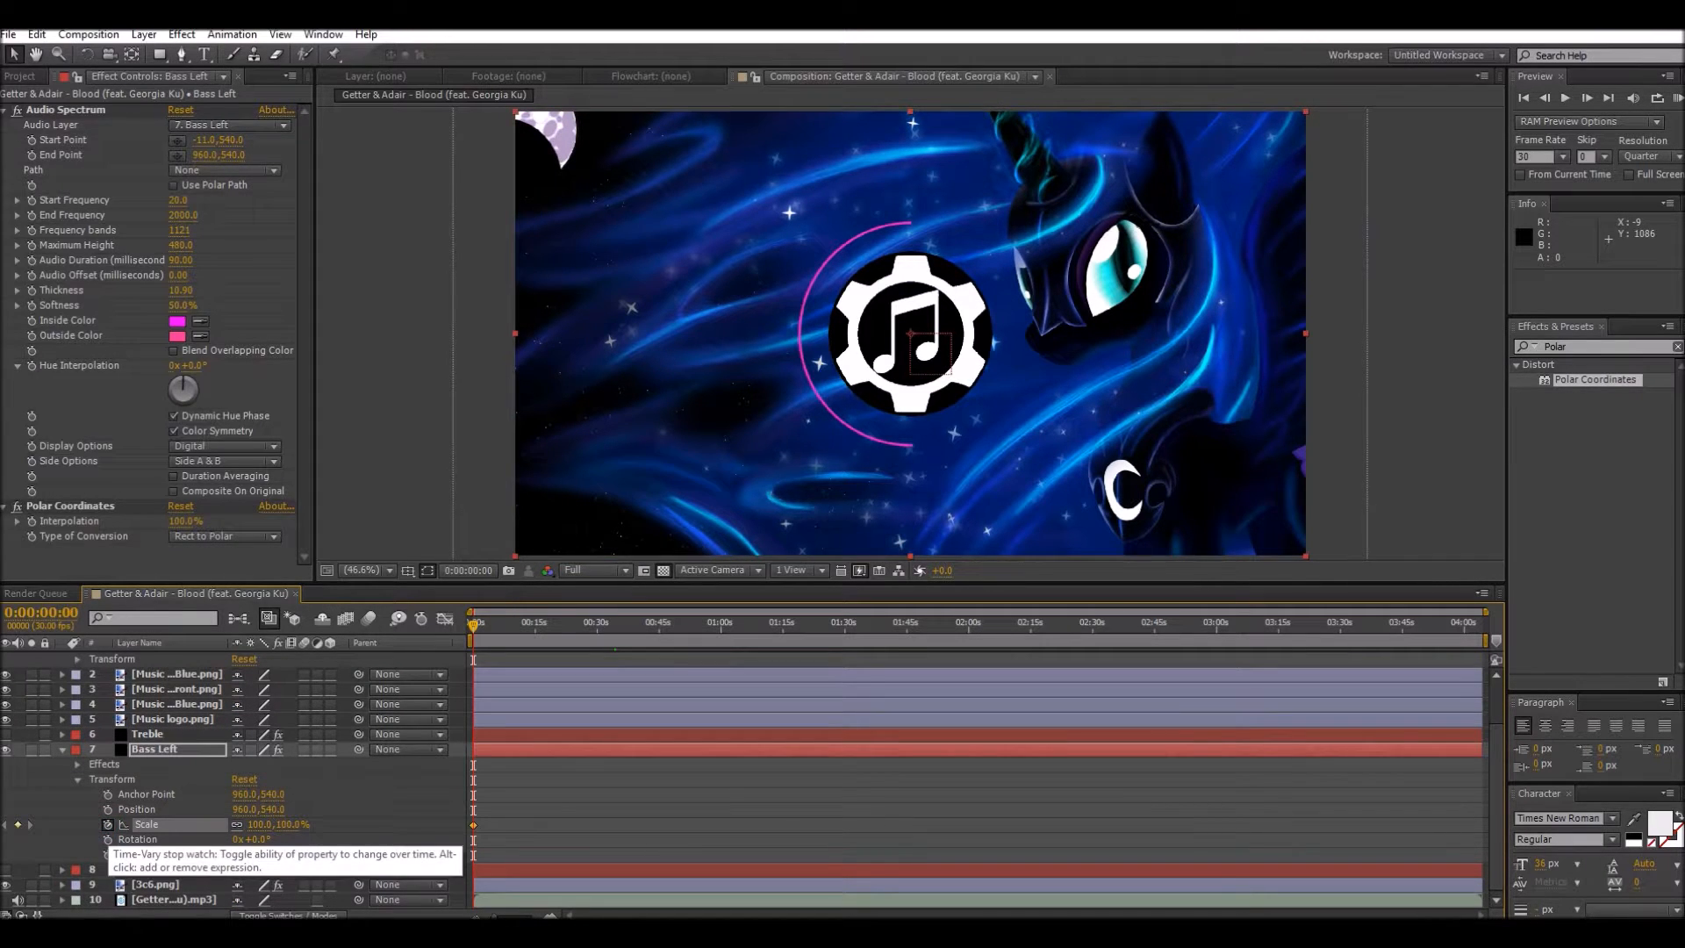
pyautogui.keyDown('alt'); pyautogui.click(108, 825); pyautogui.keyUp('alt')
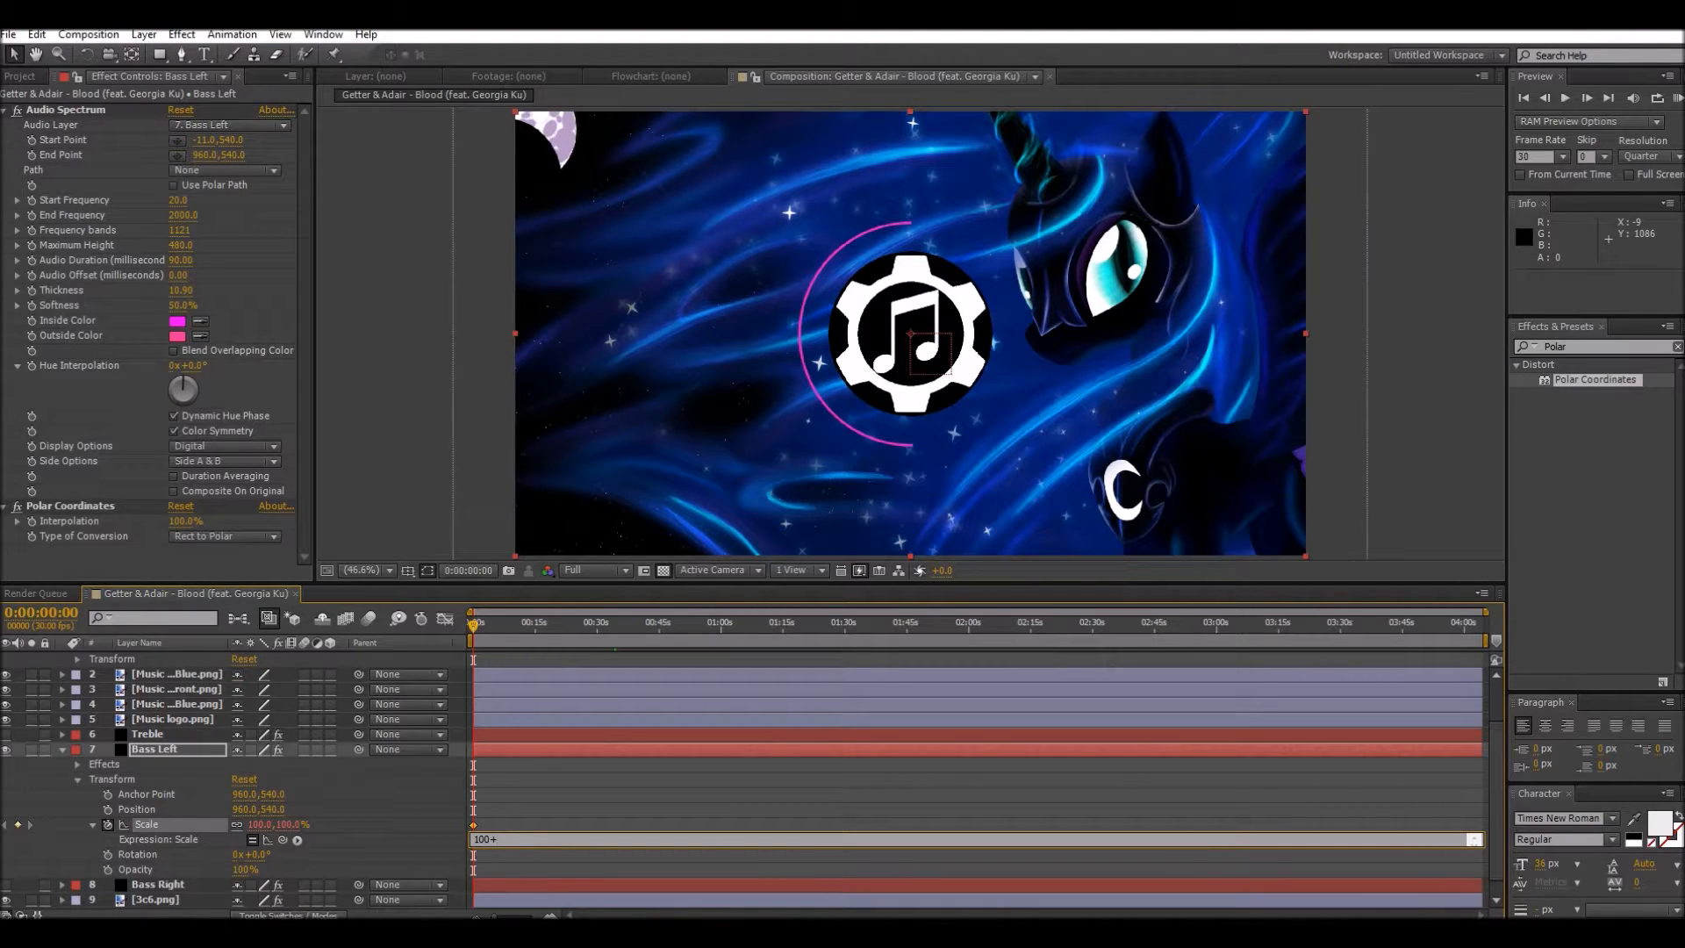
# Step: Try to link the Bass Left Scale expression after 100+ to the Audio Amplitude layer's Both Channels slider
pyautogui.moveTo(283, 839); pyautogui.dragTo(163, 703)
pyautogui.moveTo(473, 624)
pyautogui.mouseDown()
pyautogui.moveTo(551, 625)
pyautogui.moveTo(473, 625)
pyautogui.mouseUp()
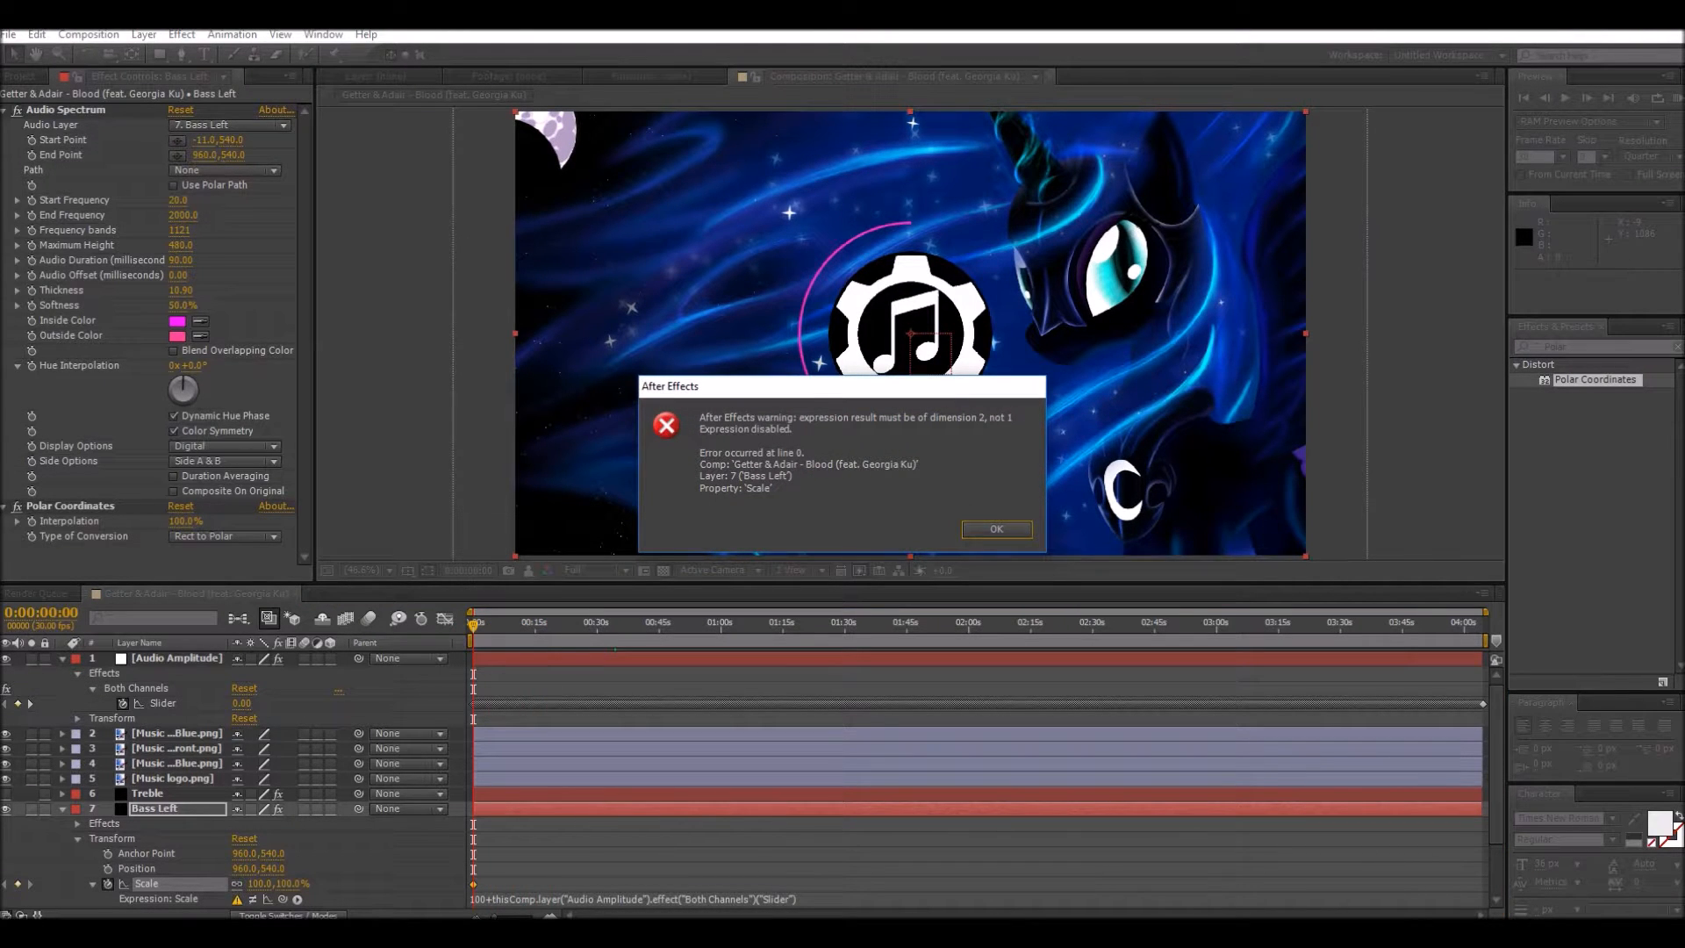
pyautogui.press('Return')
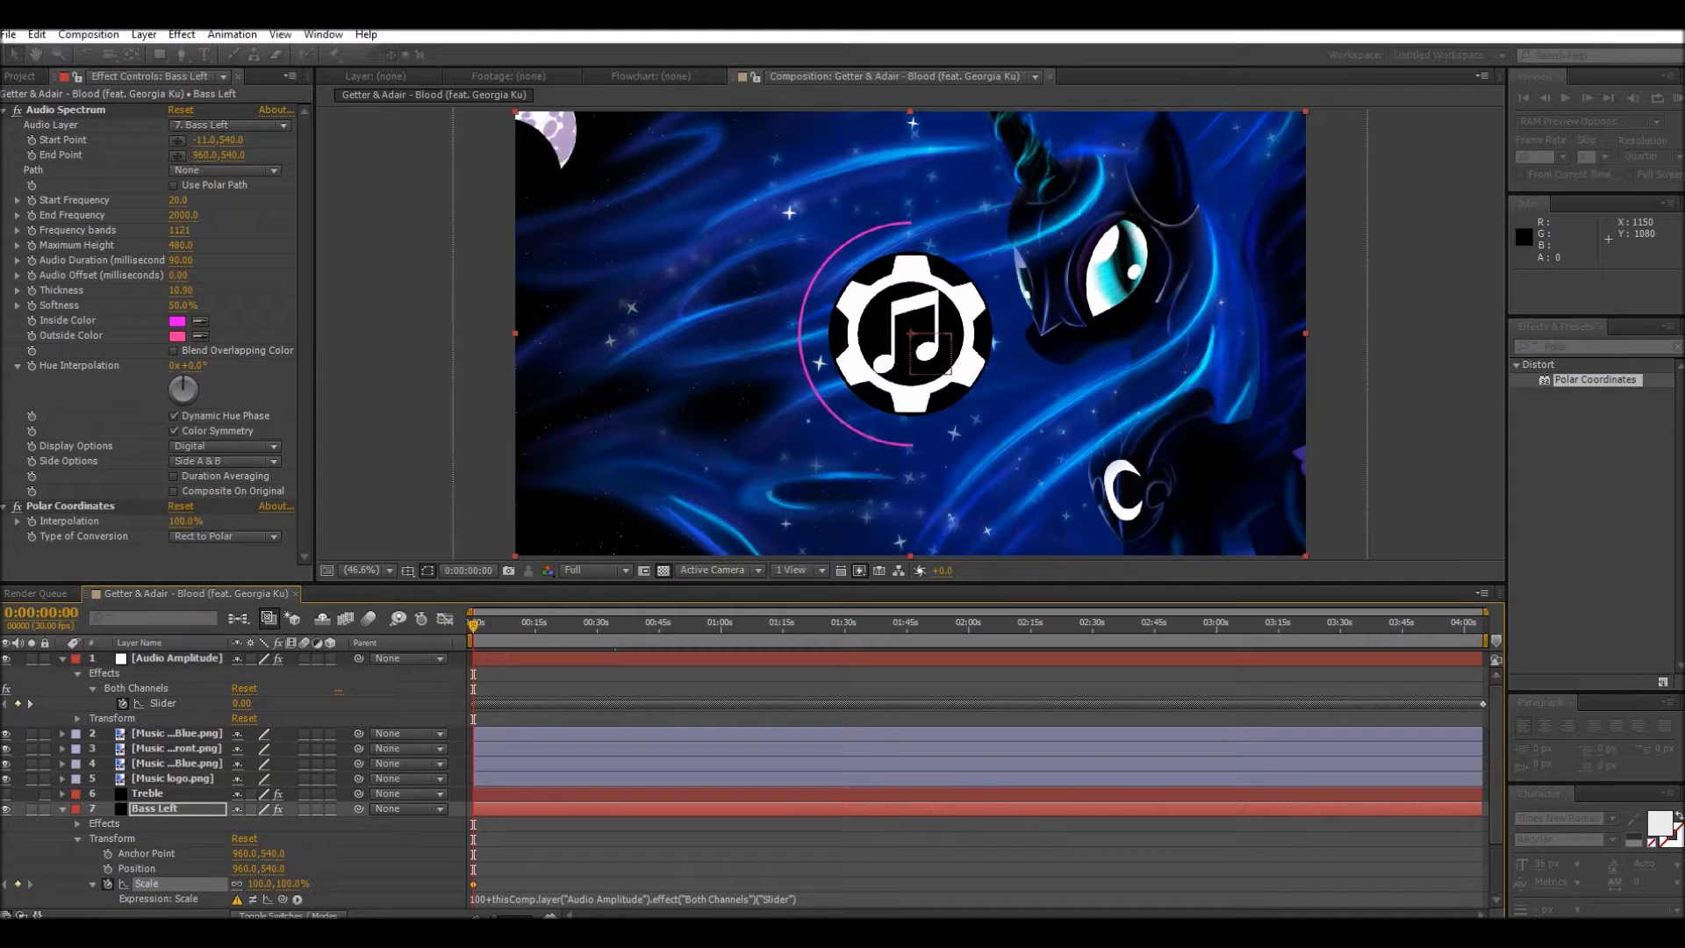
# Step: Clear the Bass Left Scale expression and link Scale directly to the Audio Amplitude layer's Both Channels slider
pyautogui.scroll(-3, 746, 781)
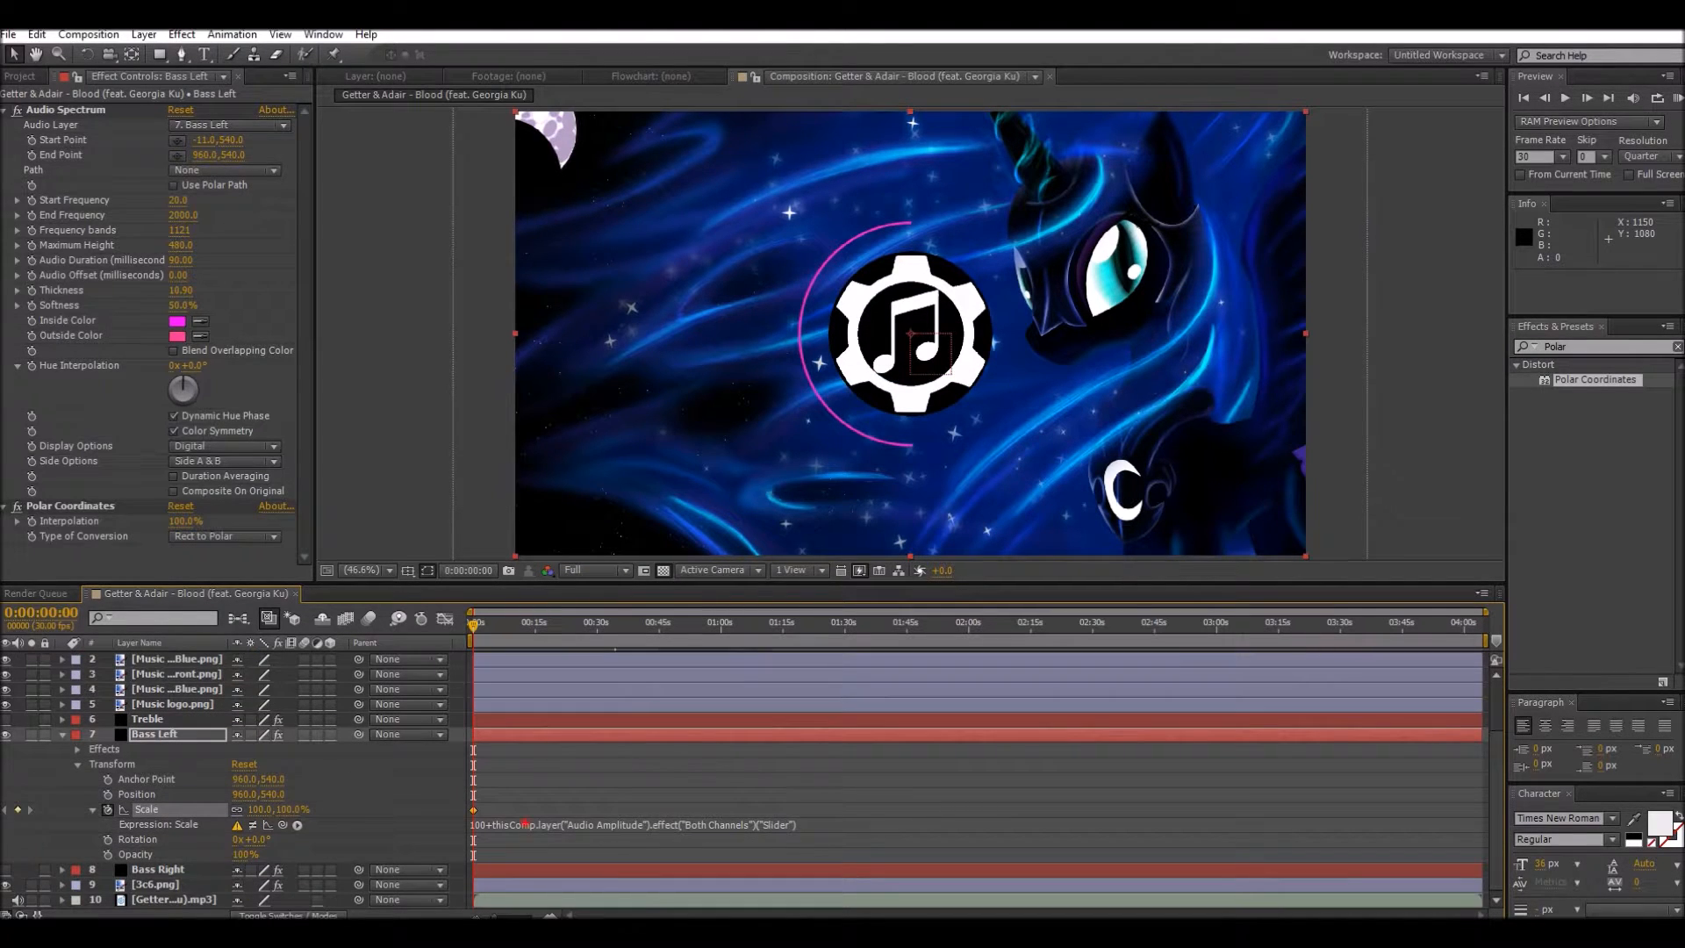
pyautogui.click(524, 825)
pyautogui.press('BackSpace')
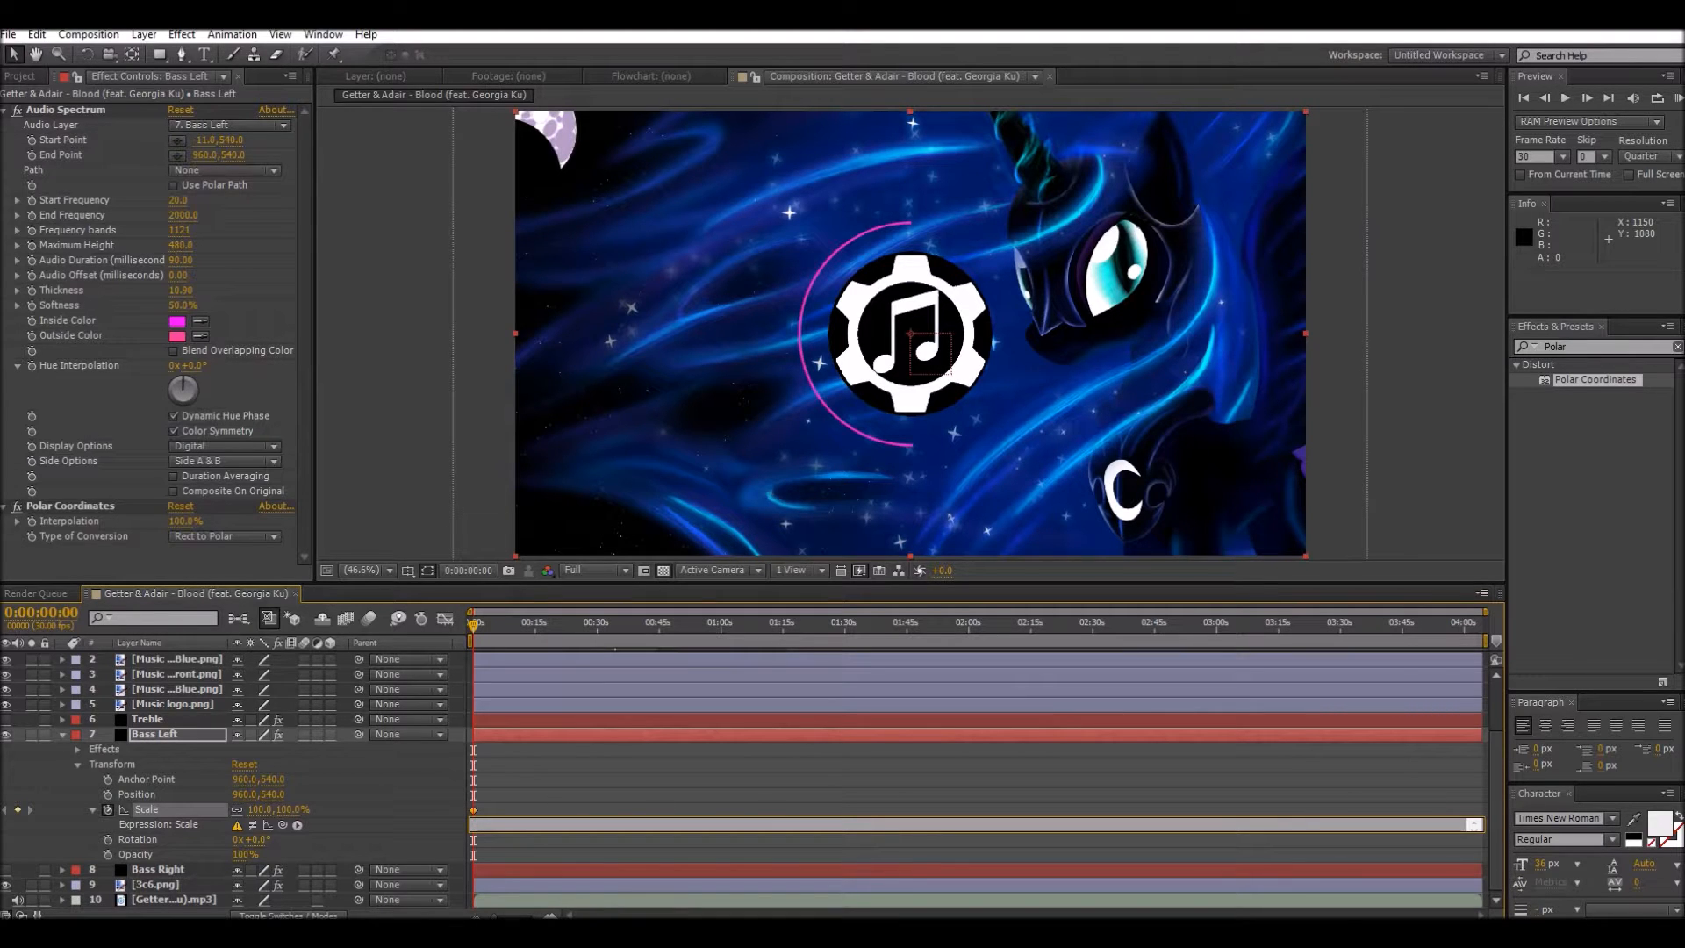
pyautogui.moveTo(283, 825); pyautogui.dragTo(255, 654)
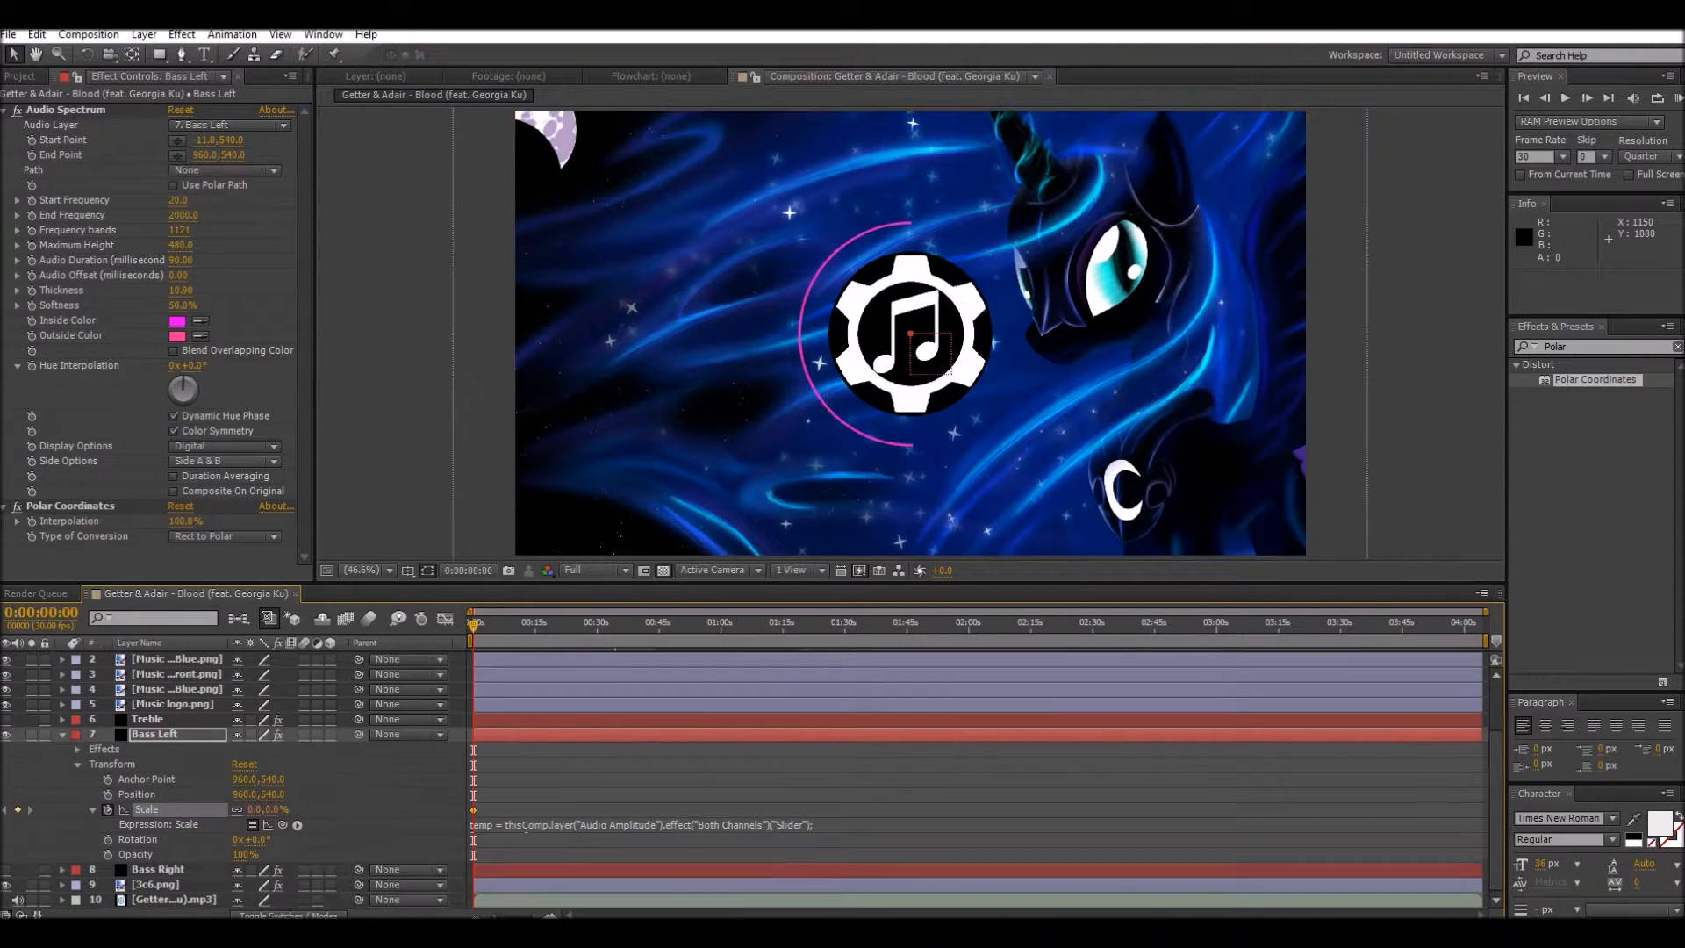
# Step: Insert 100+ after temp = in the Bass Left Scale expression, and preview the pulsing spectrum from the start
pyautogui.click(524, 827)
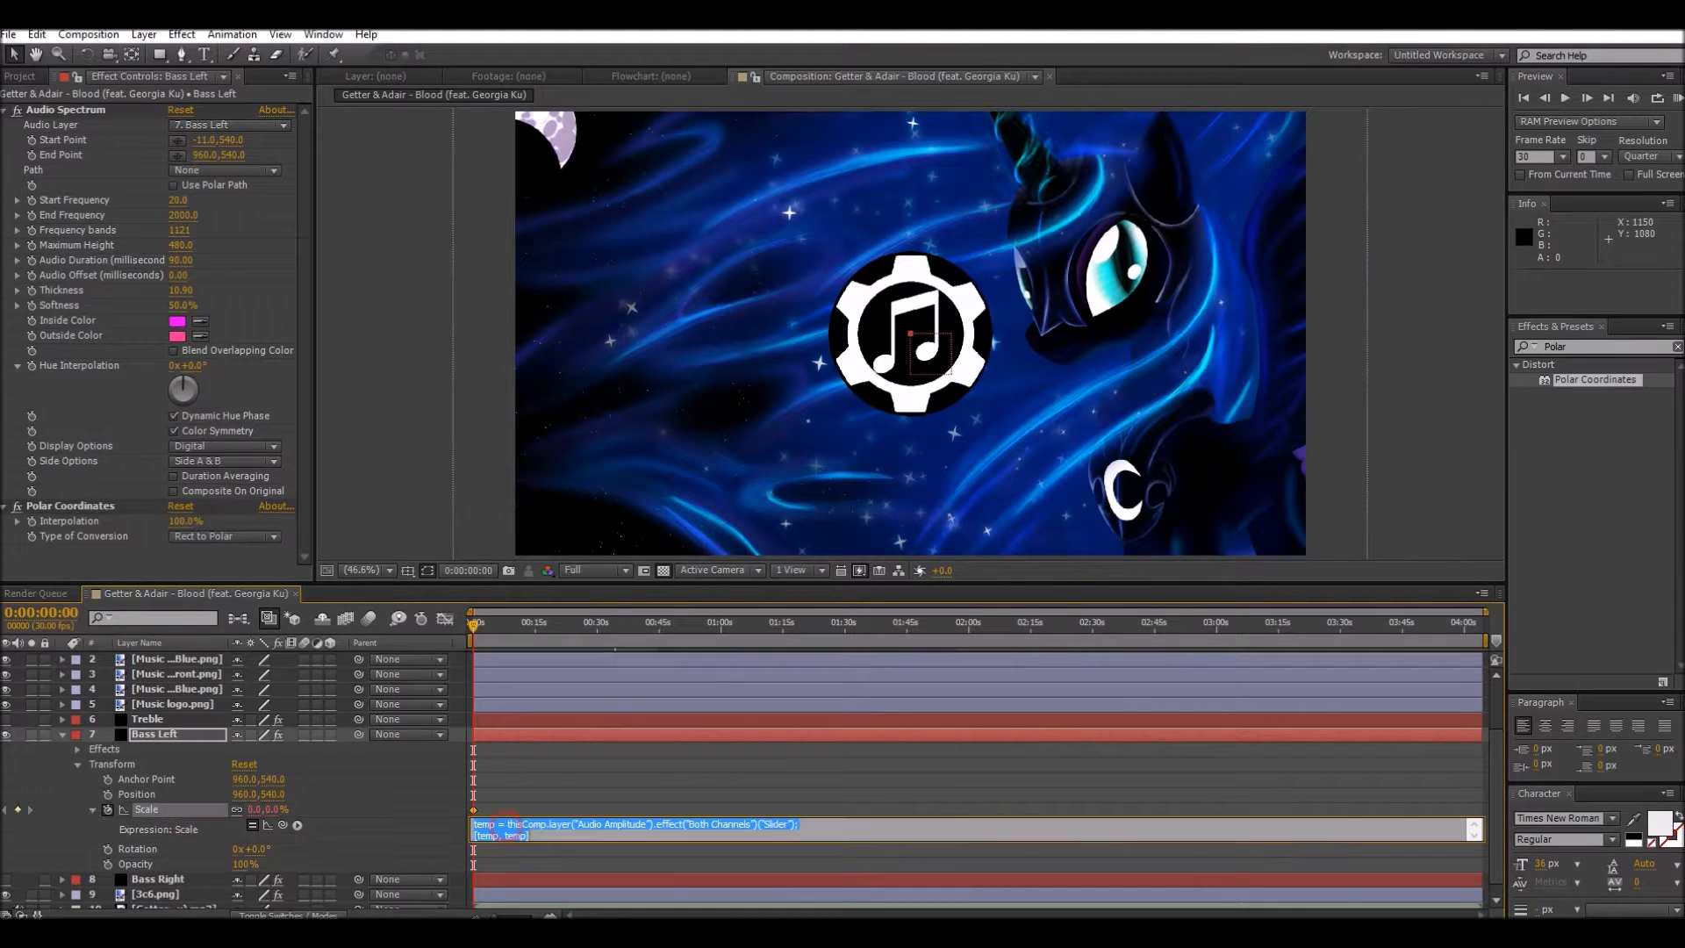
pyautogui.click(503, 826)
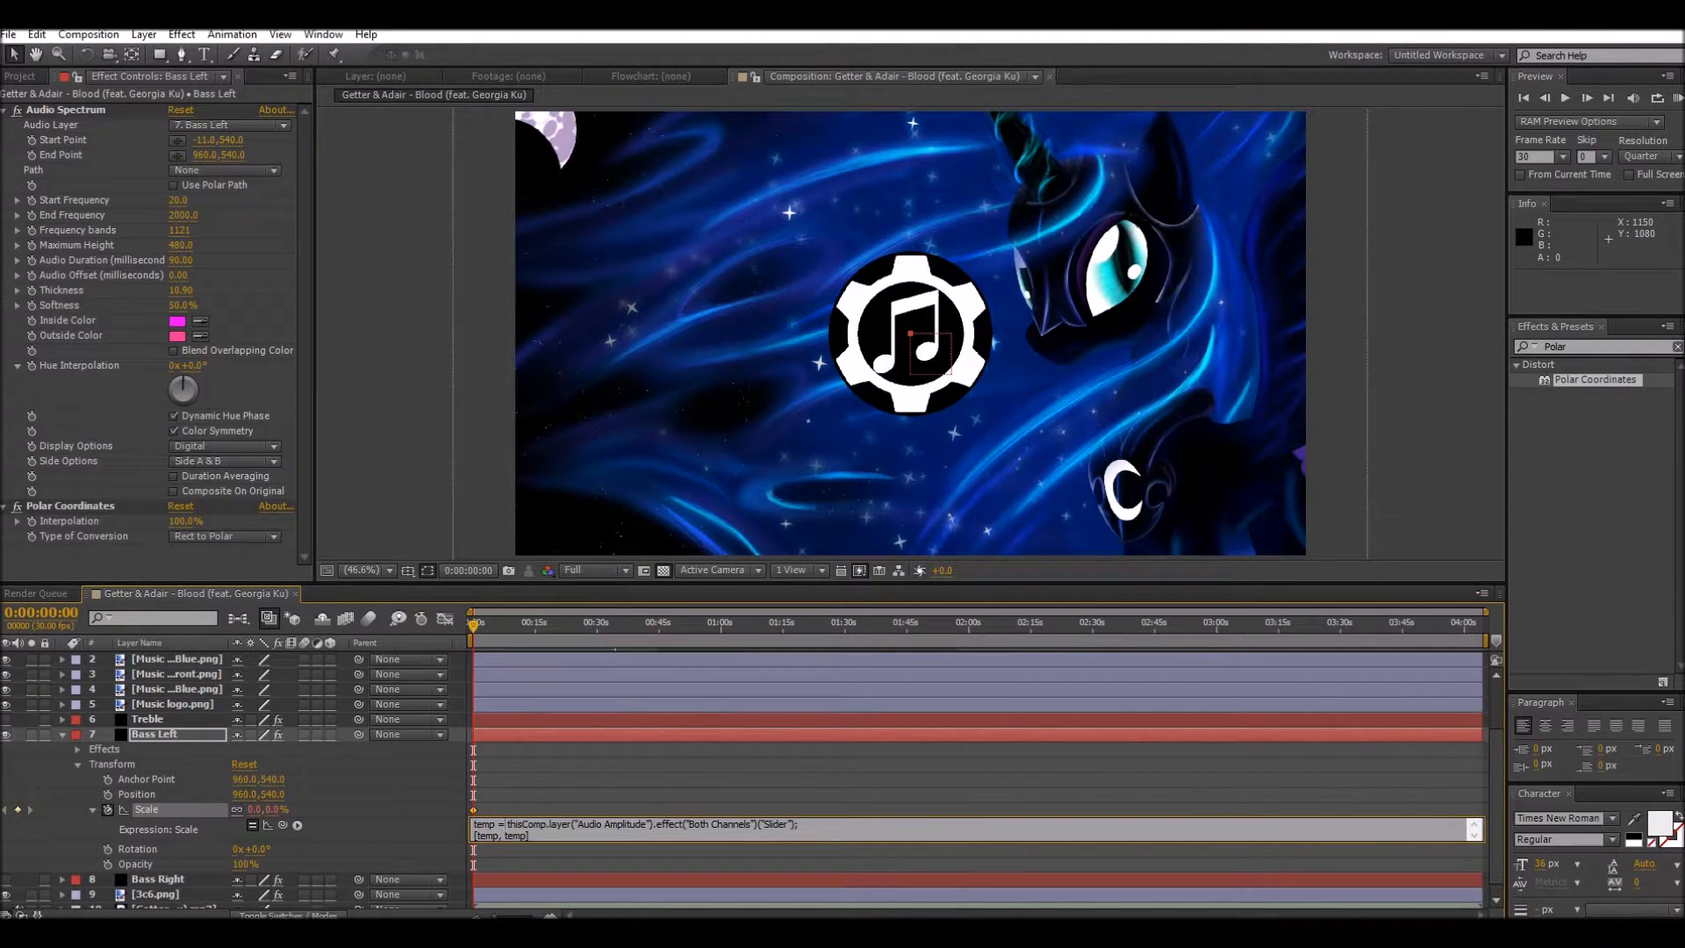
pyautogui.write('100+')
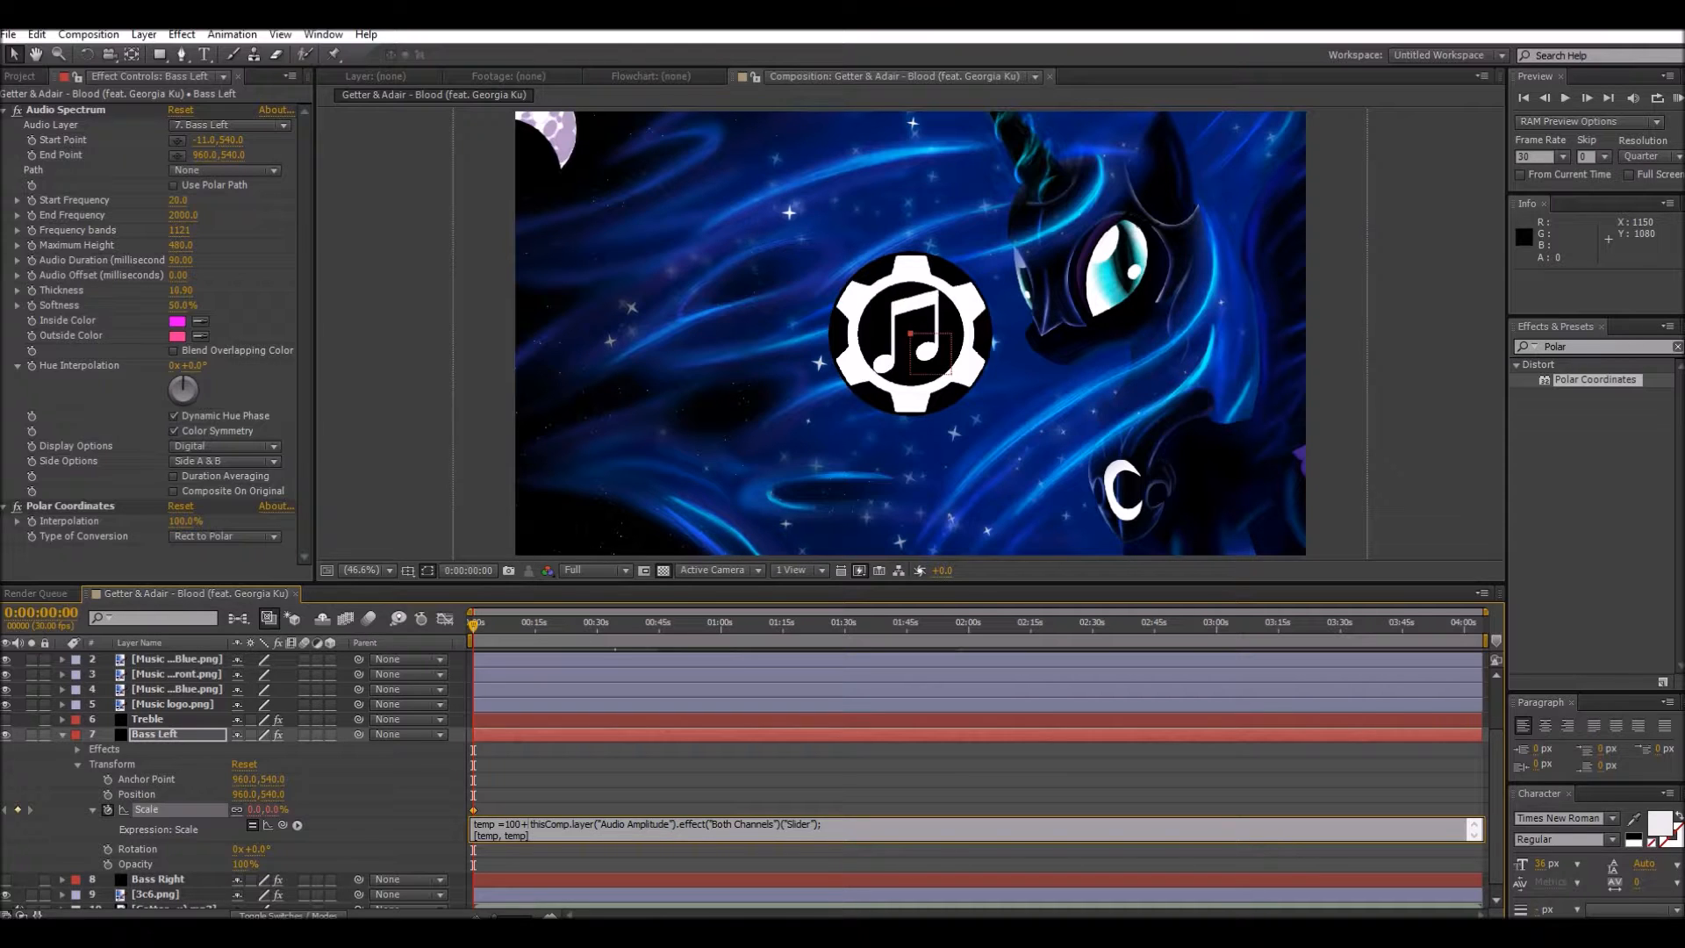
pyautogui.press('KP_Enter')
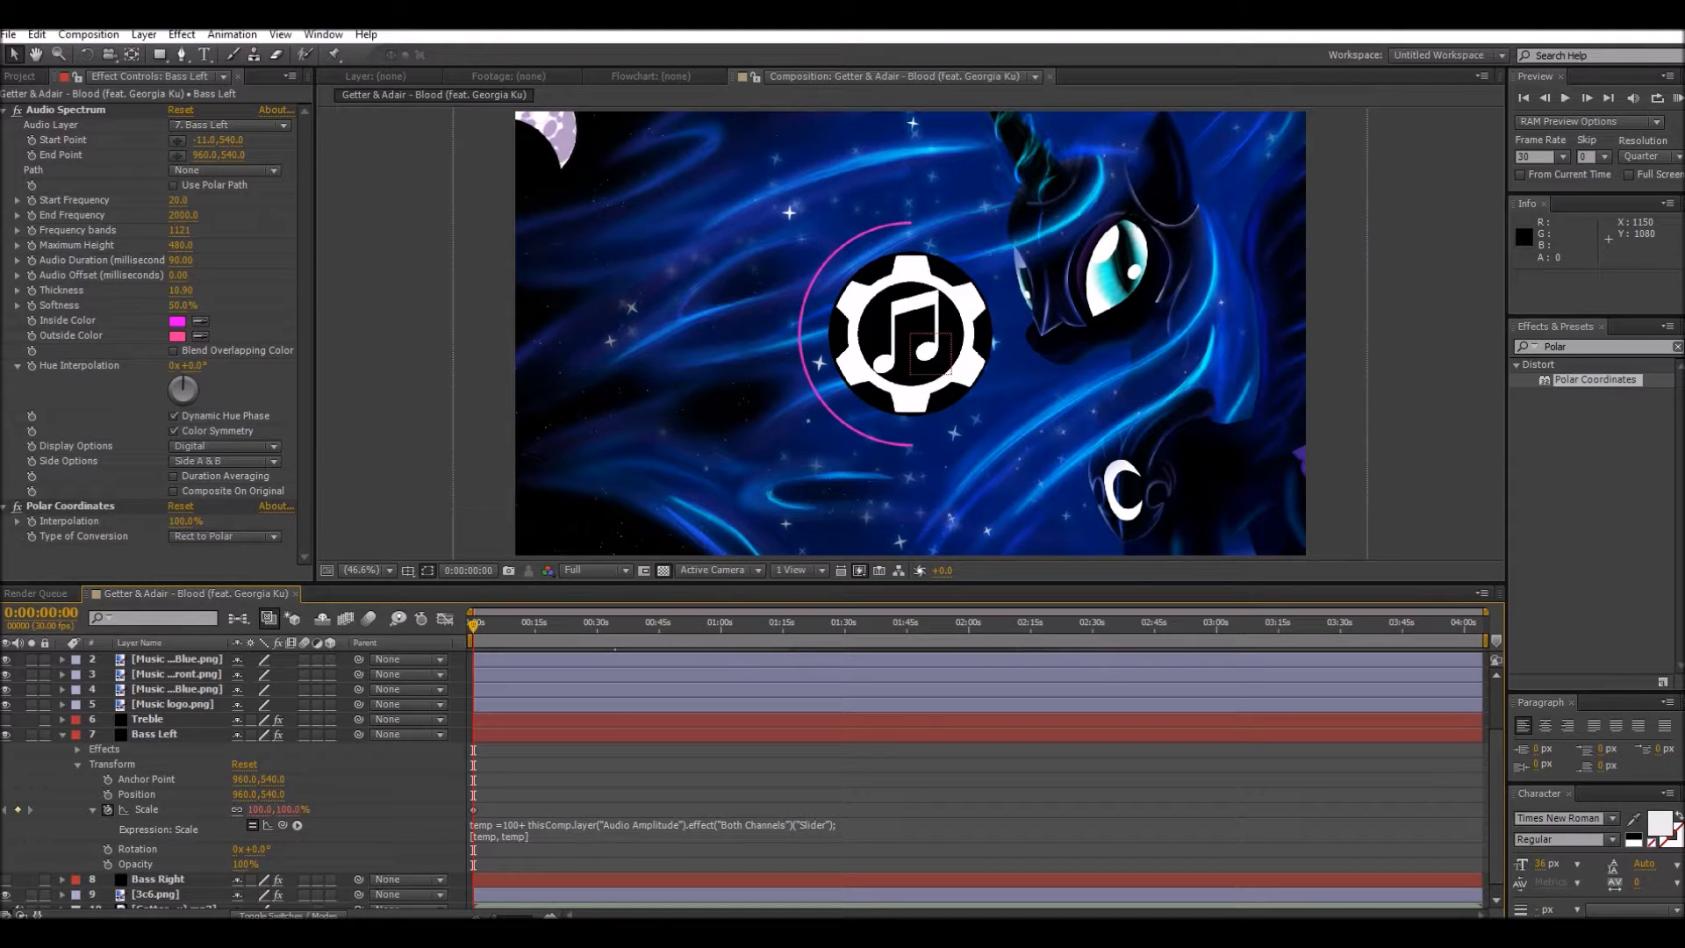
pyautogui.press('space')
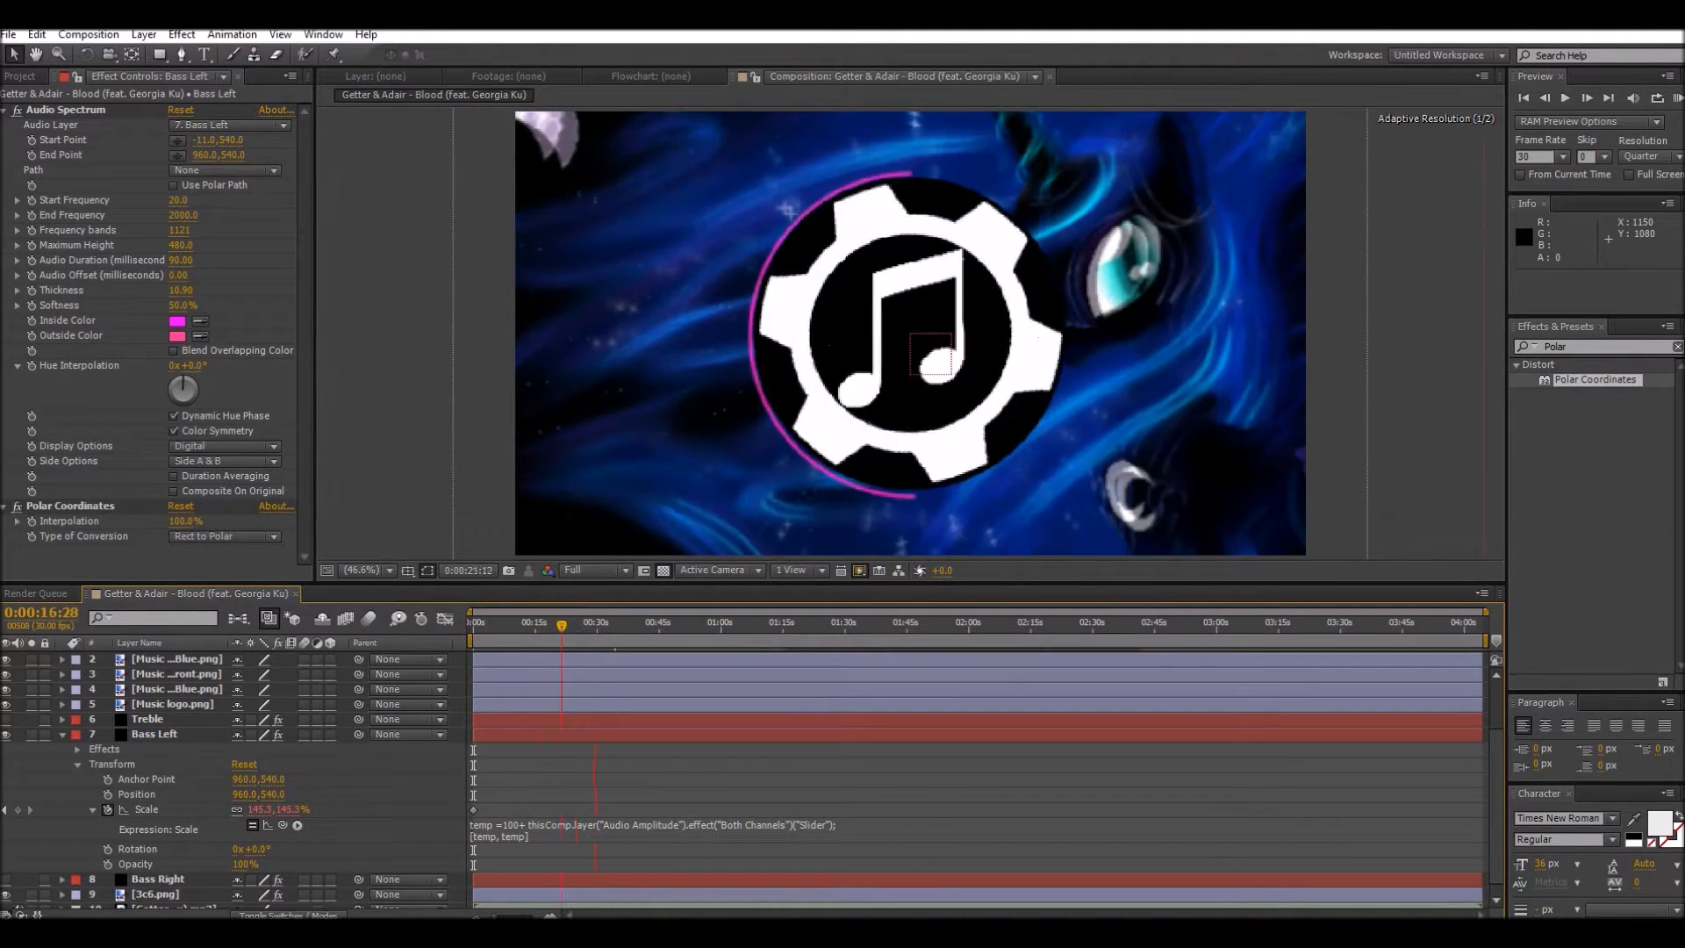
pyautogui.press('space')
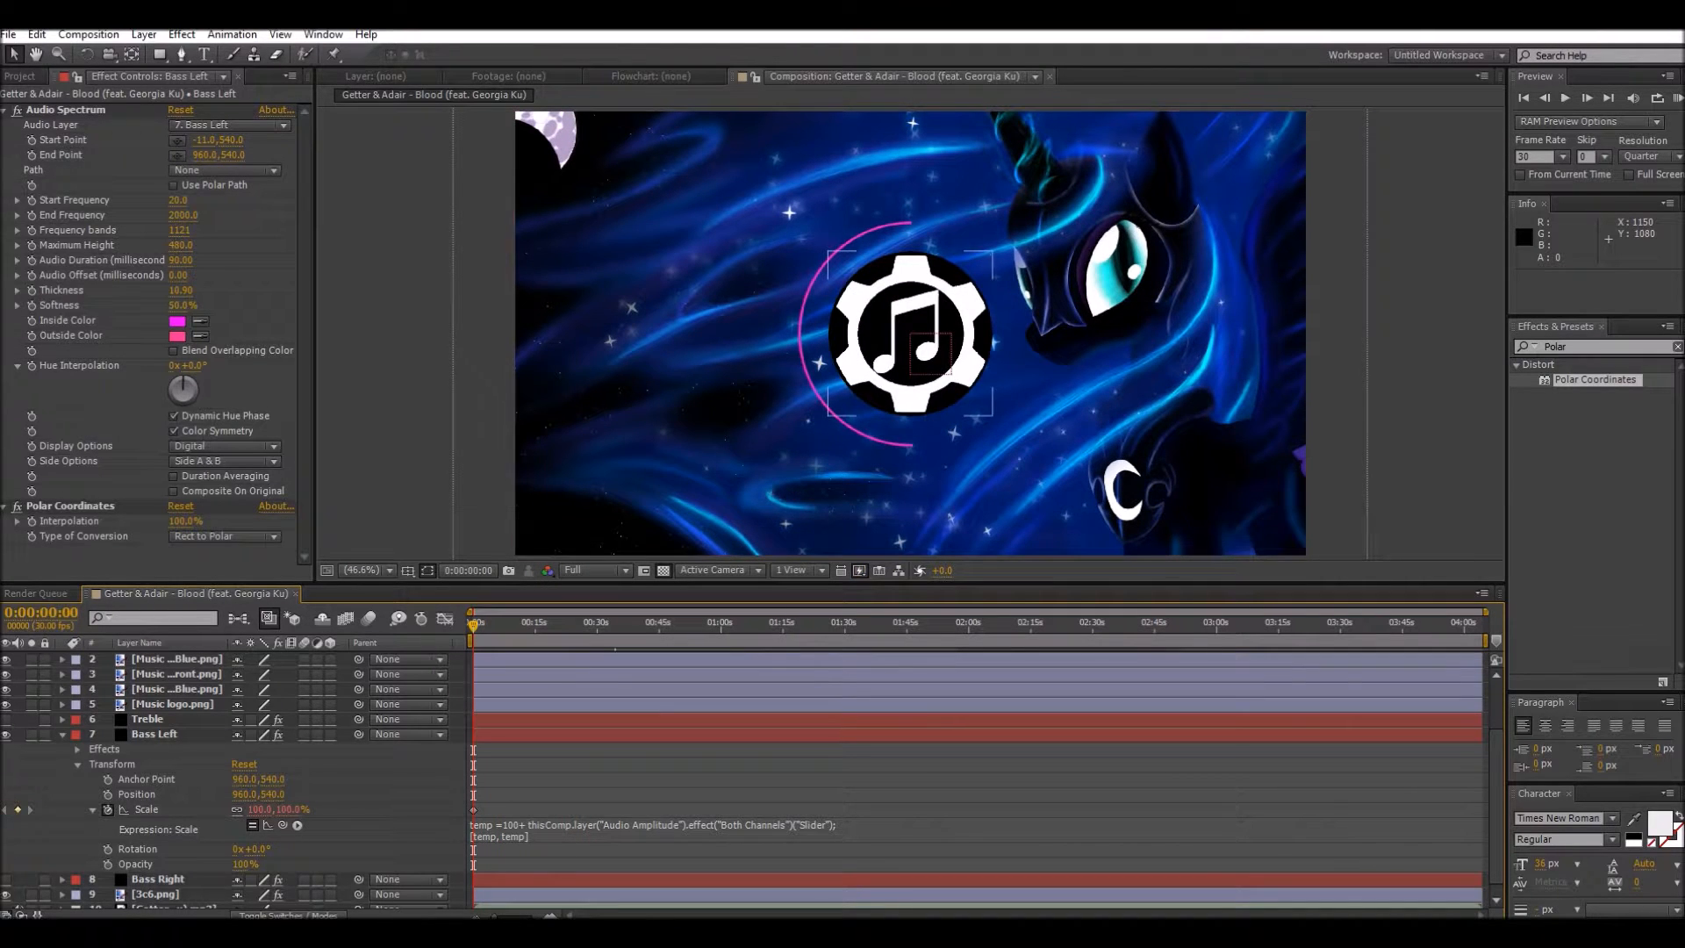
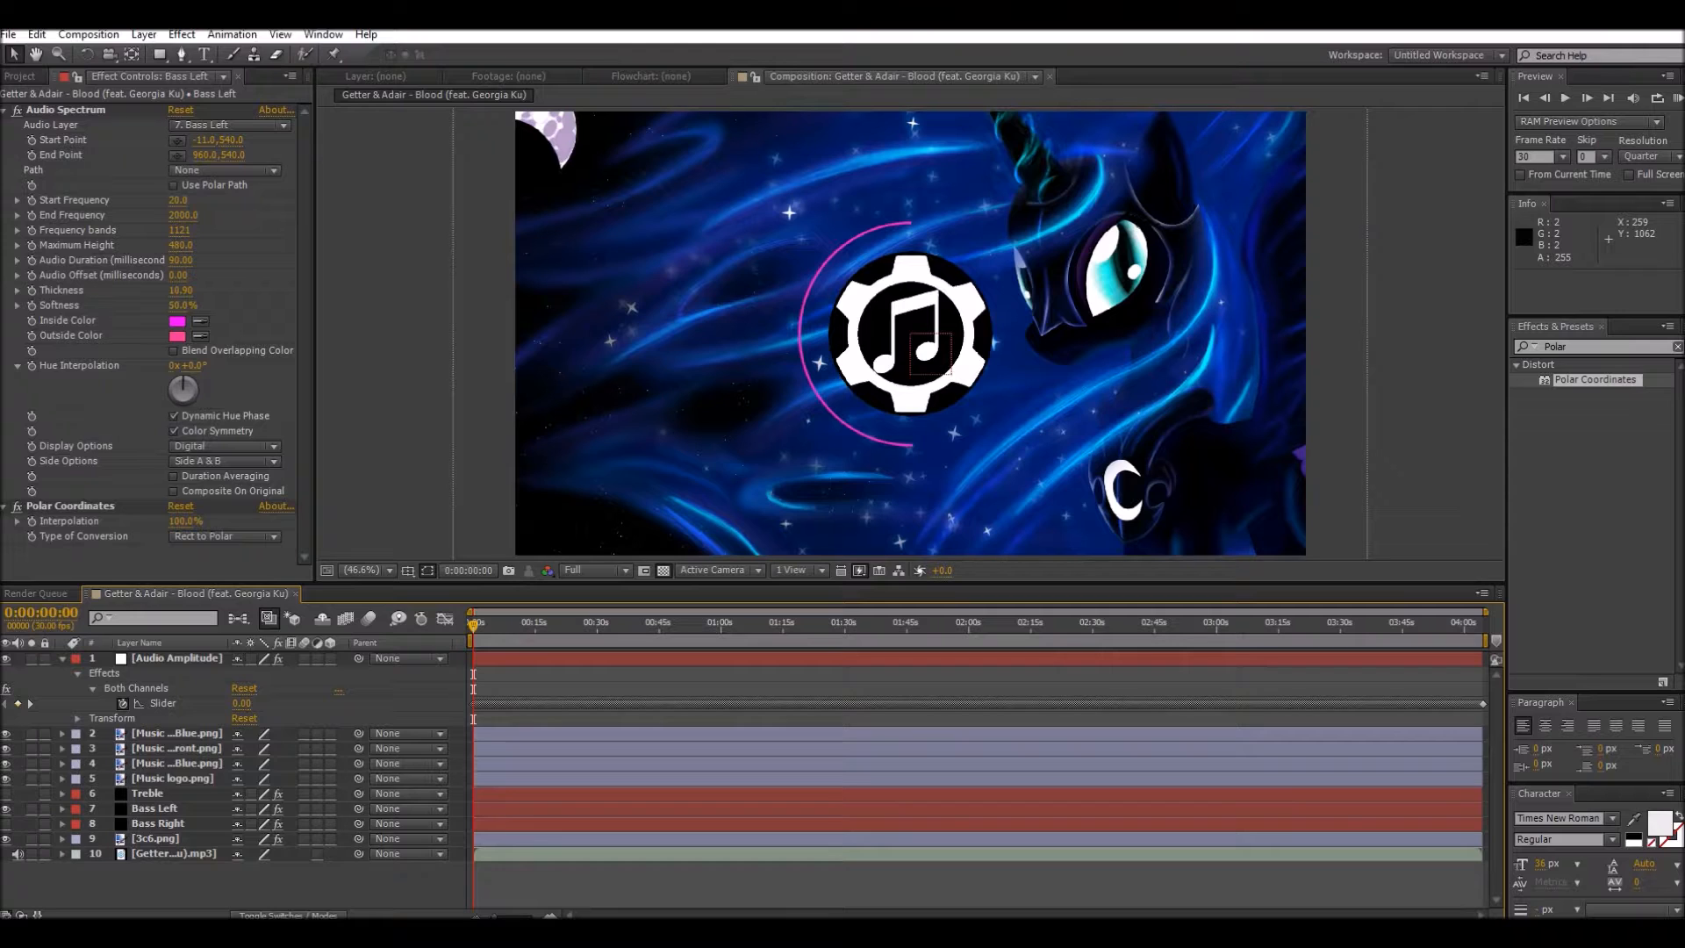
# Step: Set the Bass Left Audio Spectrum's audio layer to the Getter & Adair - Blood (feat. Georgia Ku).mp3 track and preview the animation from the start
pyautogui.click(213, 126)
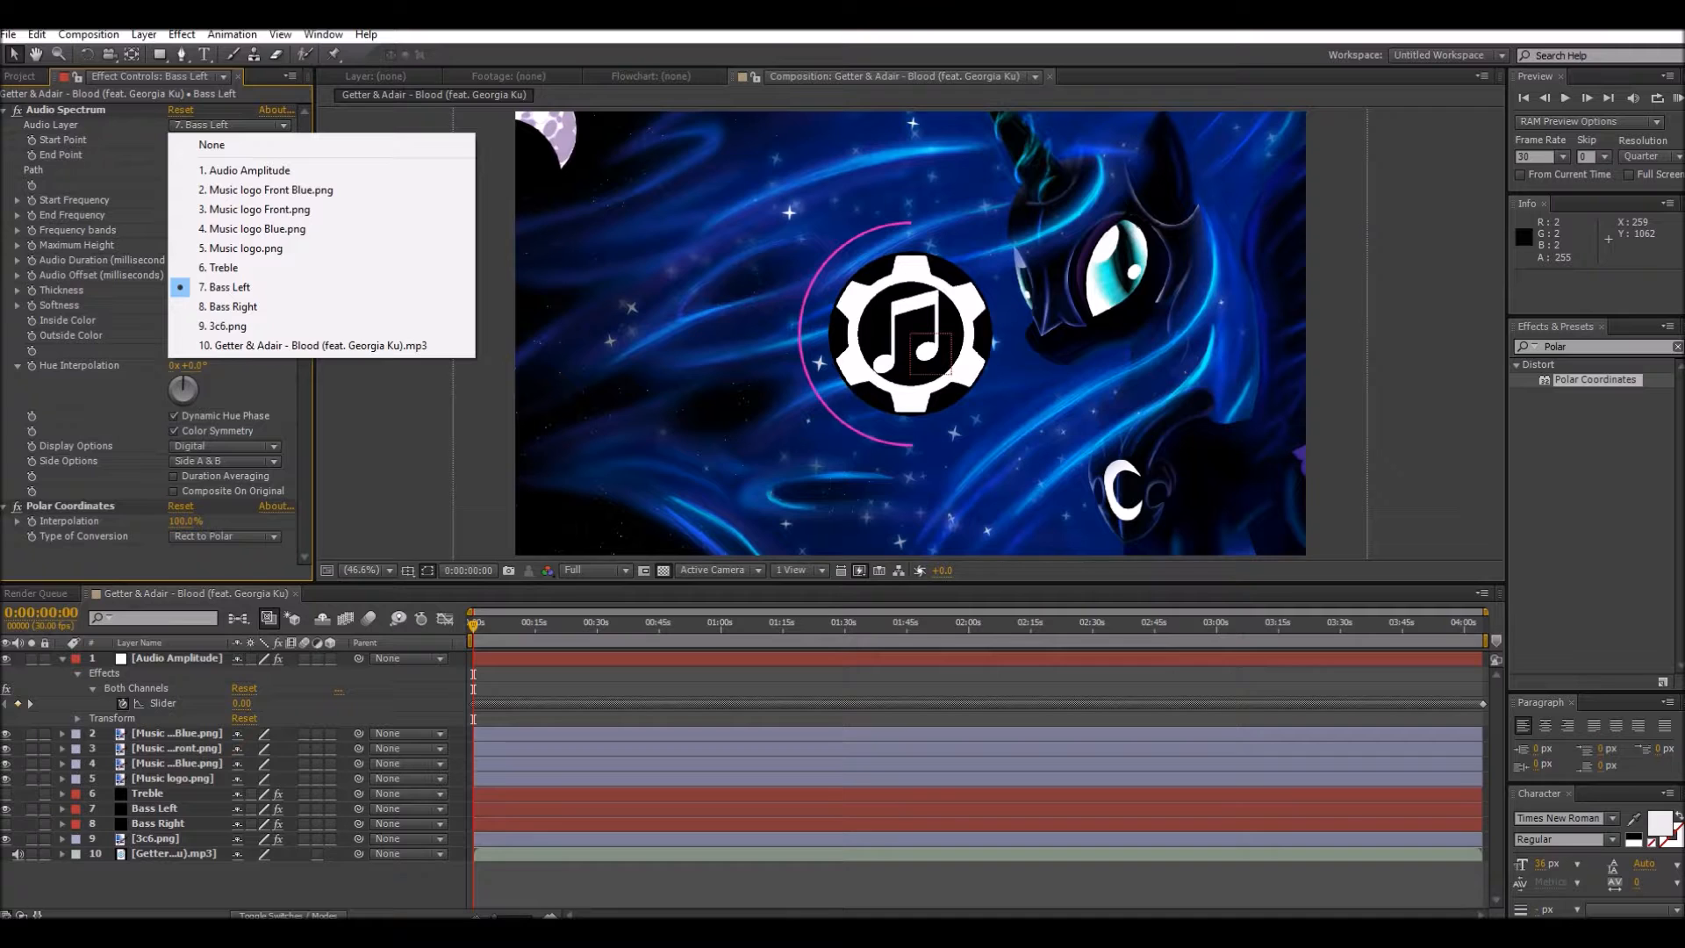
pyautogui.click(219, 347)
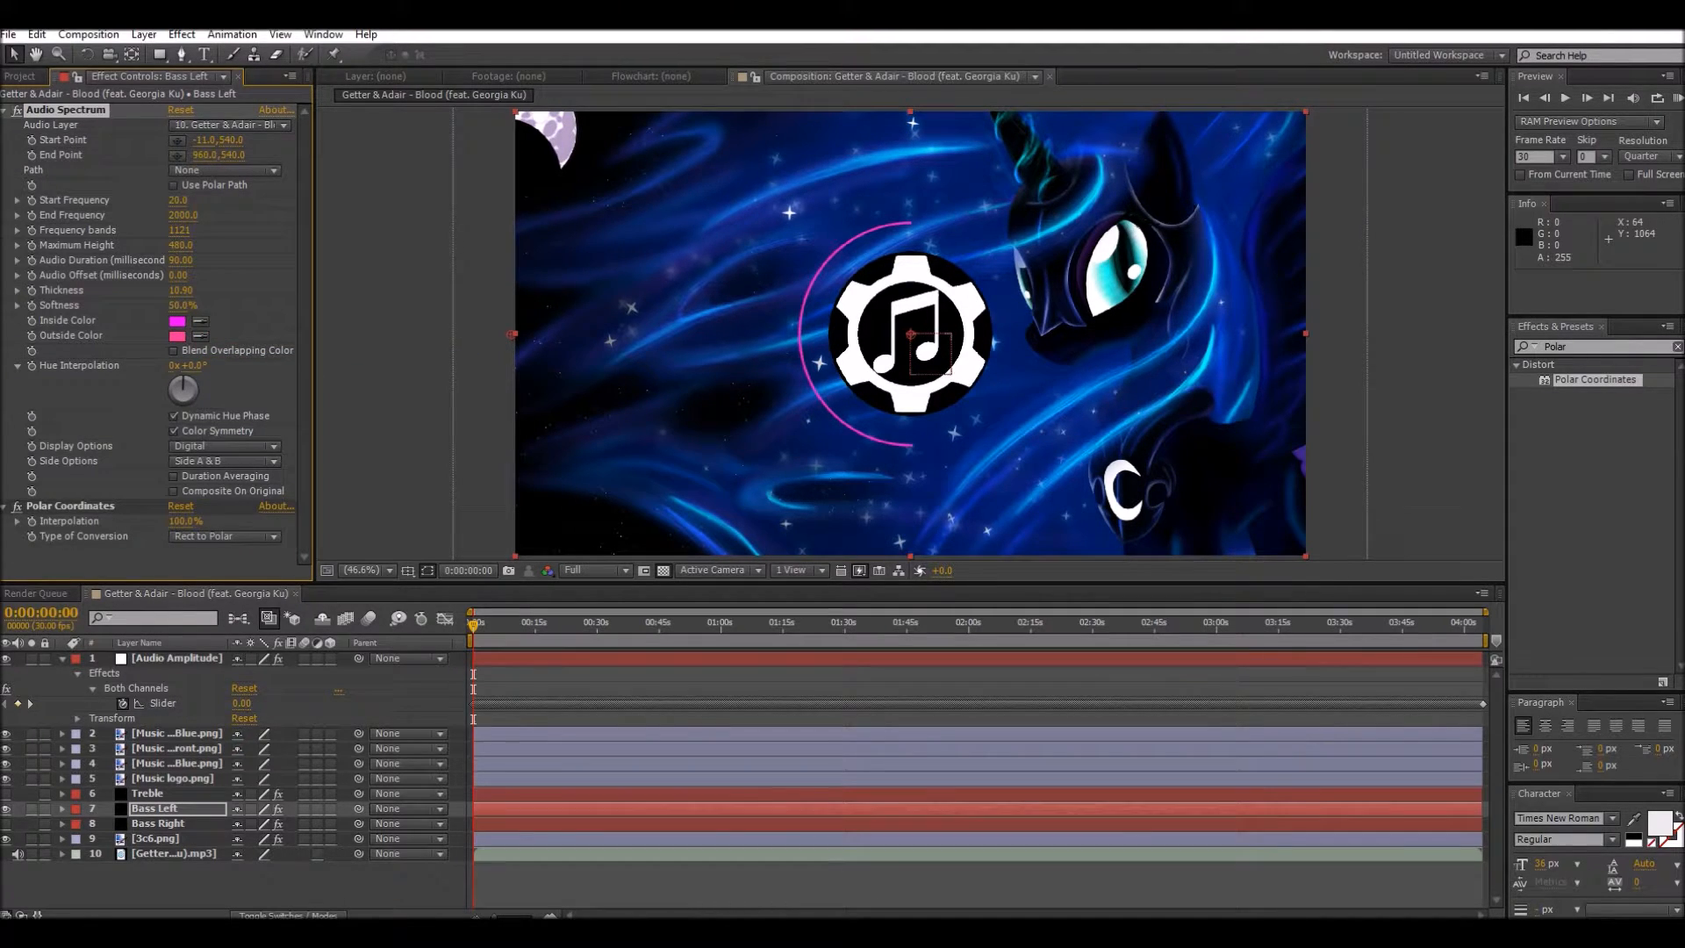
pyautogui.moveTo(473, 625)
pyautogui.mouseDown()
pyautogui.moveTo(552, 624)
pyautogui.moveTo(473, 625)
pyautogui.mouseUp()
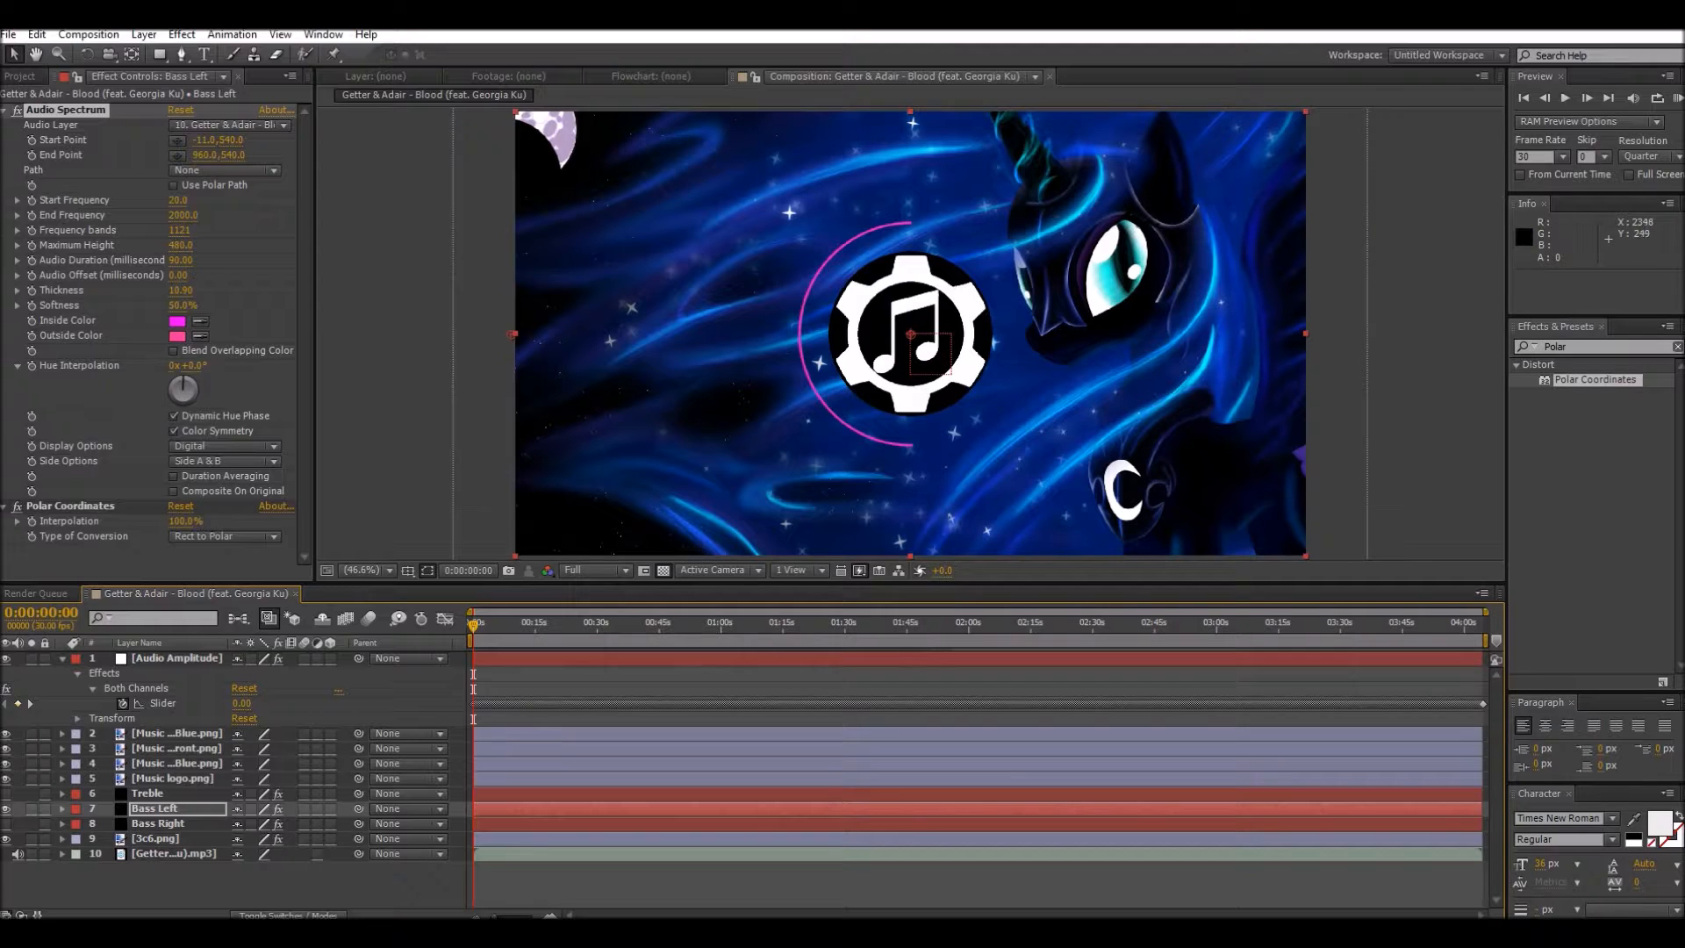
pyautogui.press('KP_0')
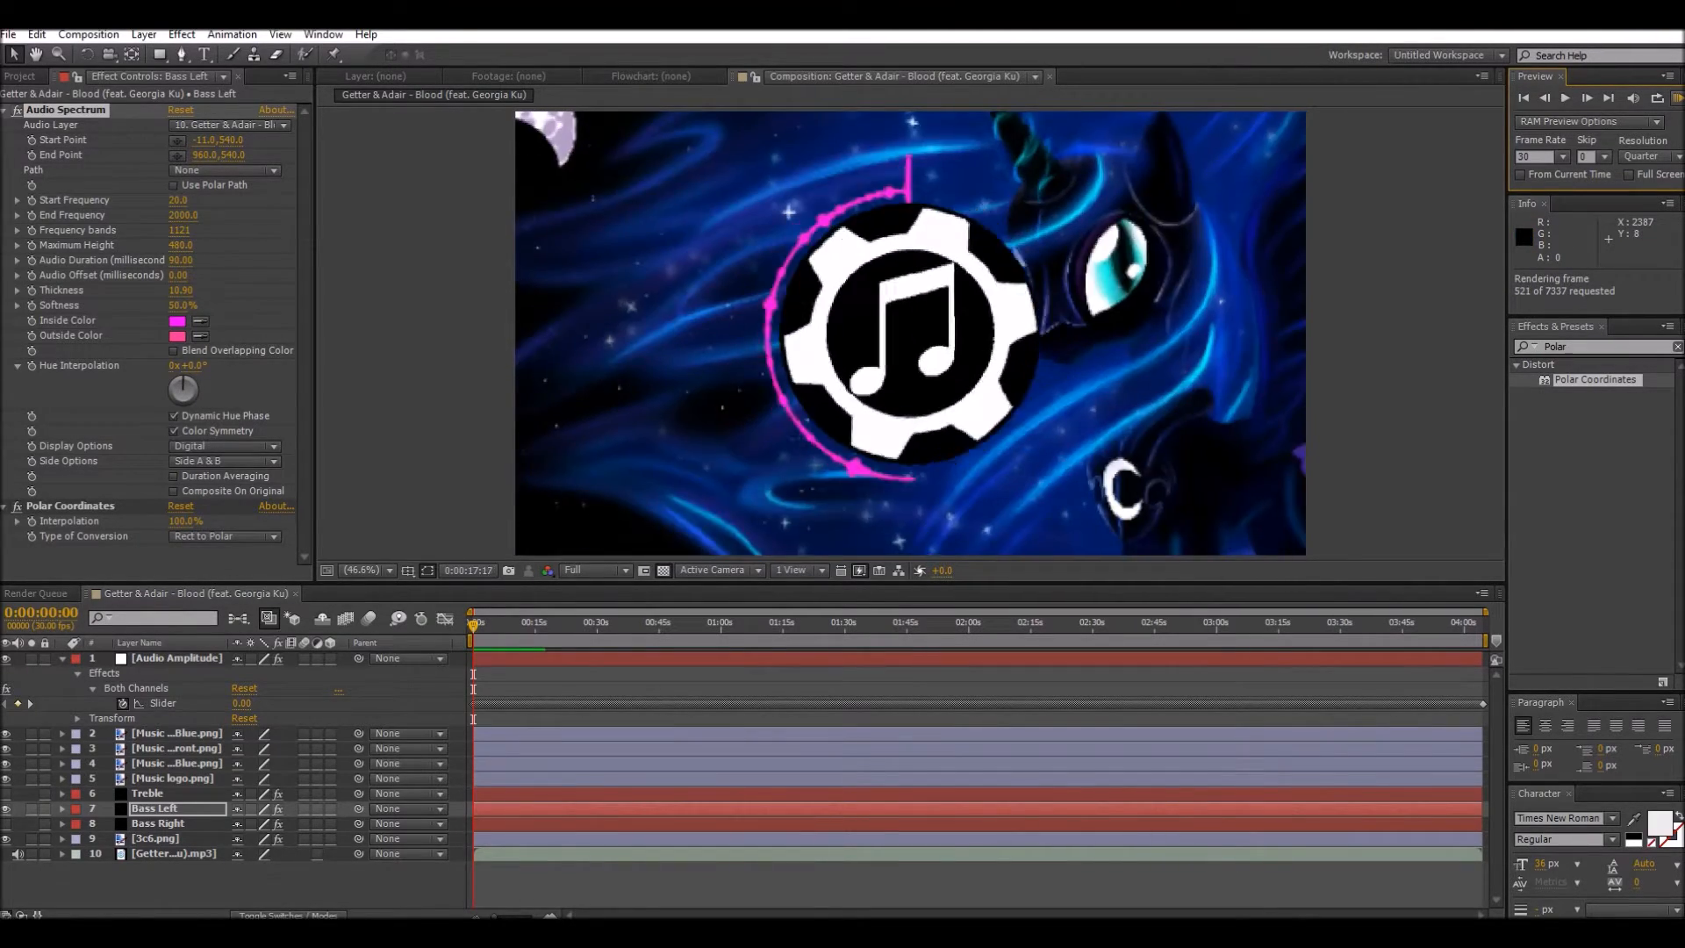
pyautogui.click(1341, 319)
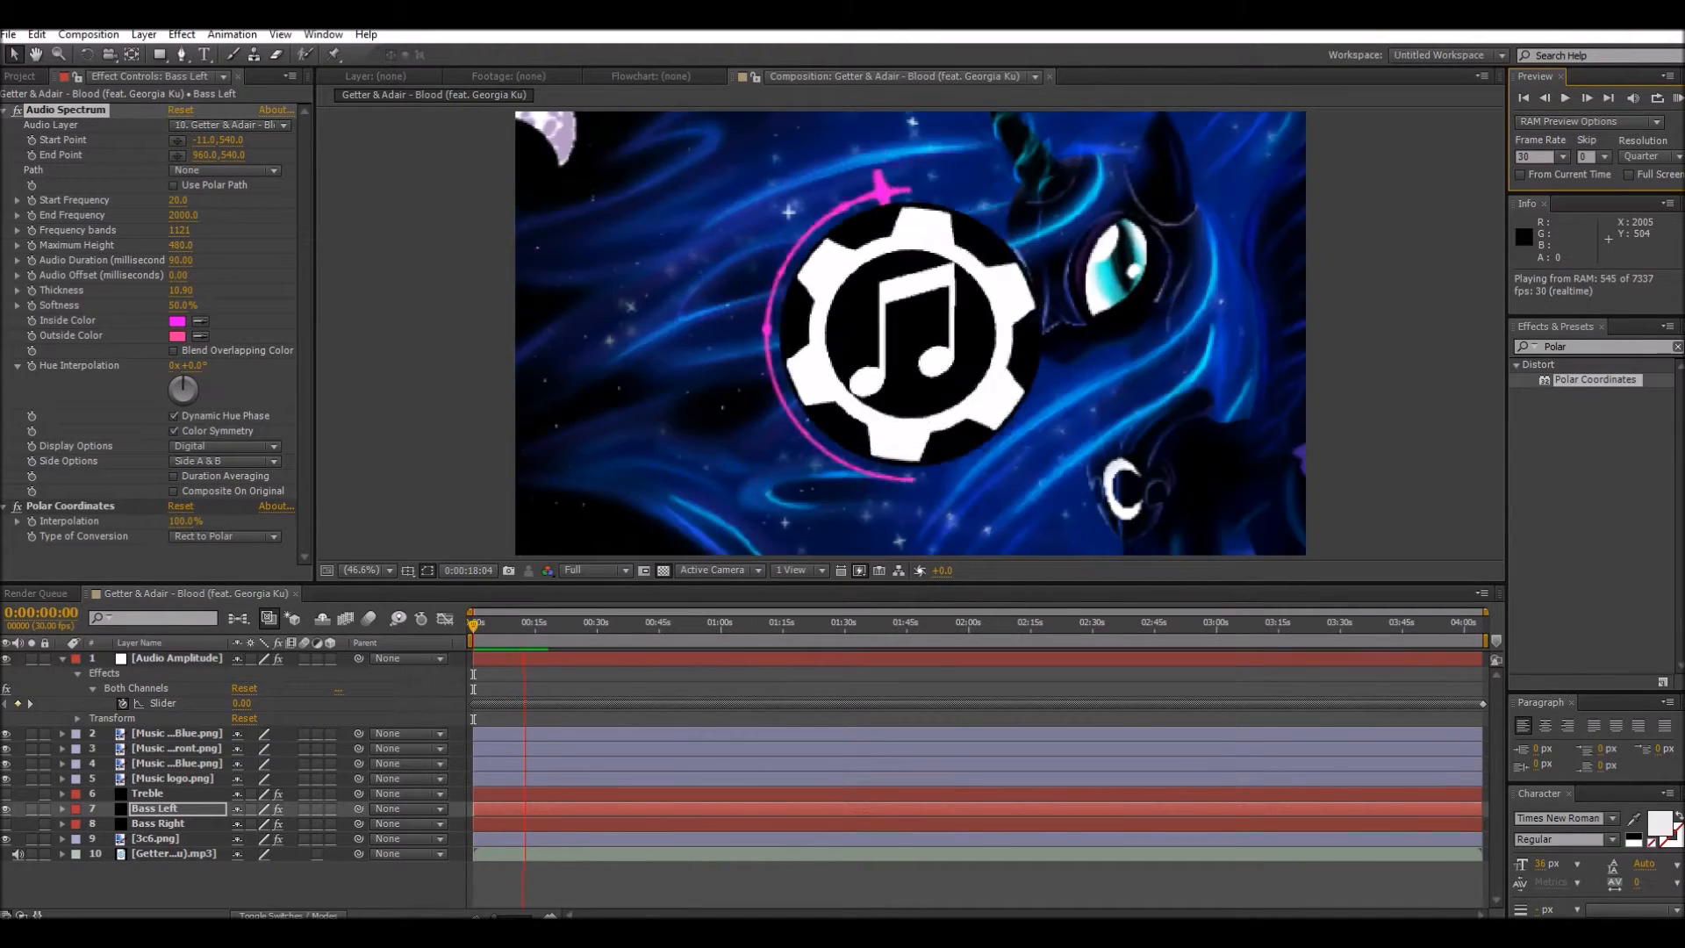
pyautogui.press('space')
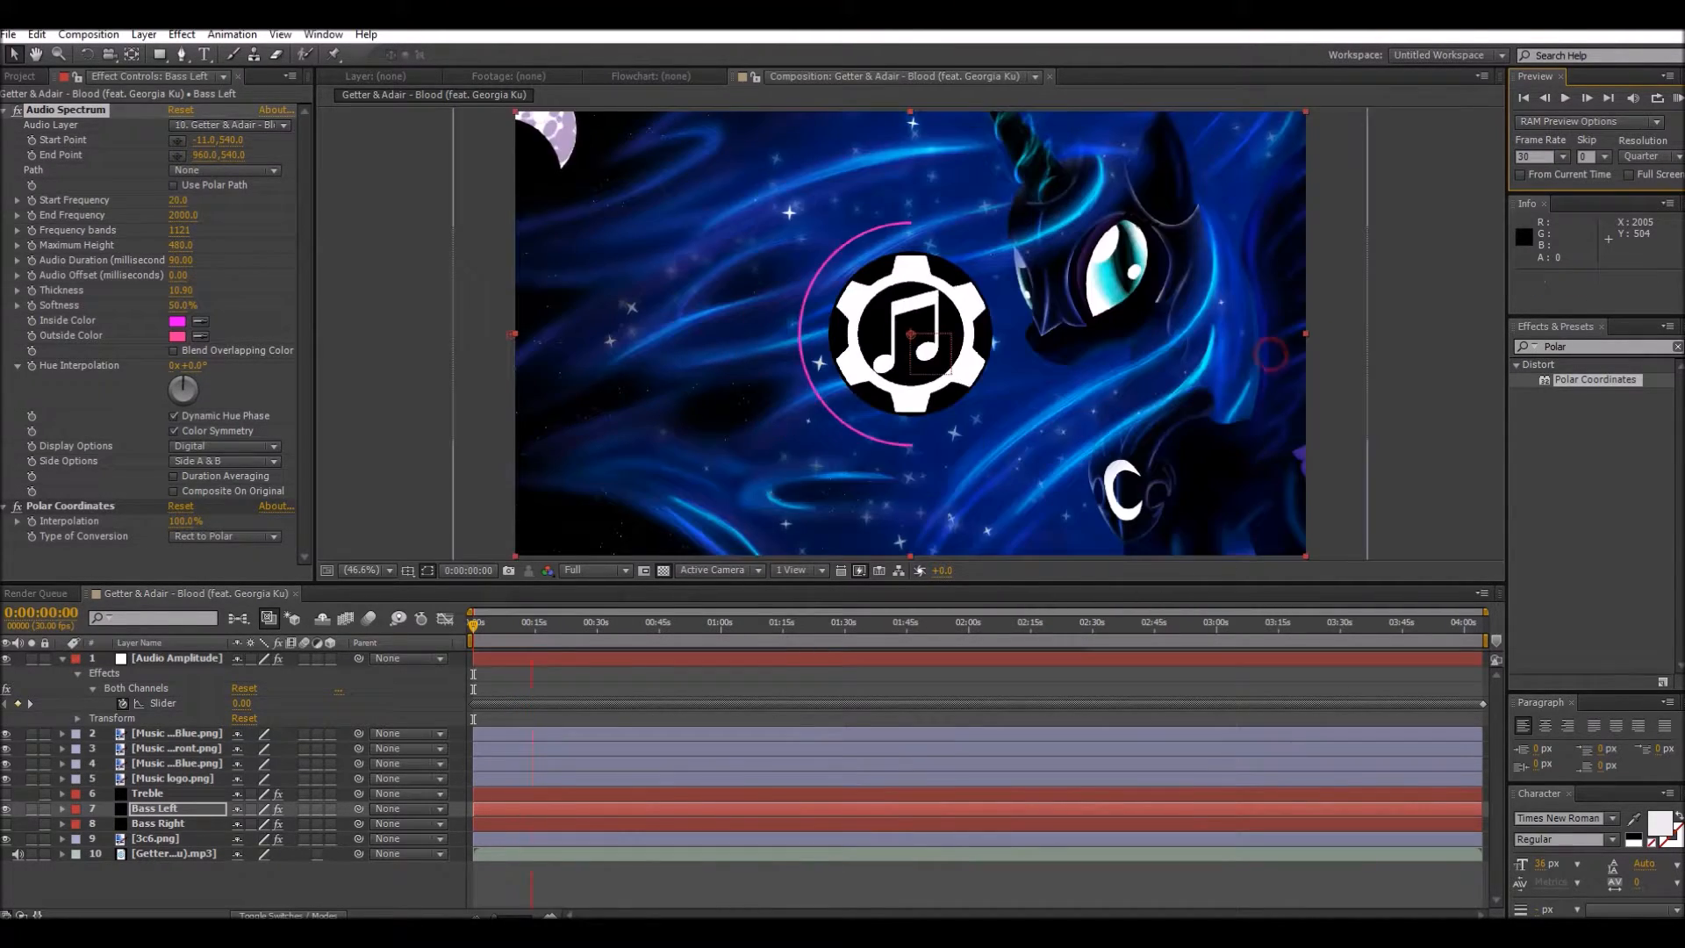
# Step: Park the playhead at 0:00:12:25 and hide all four music logo layers
pyautogui.press('space')
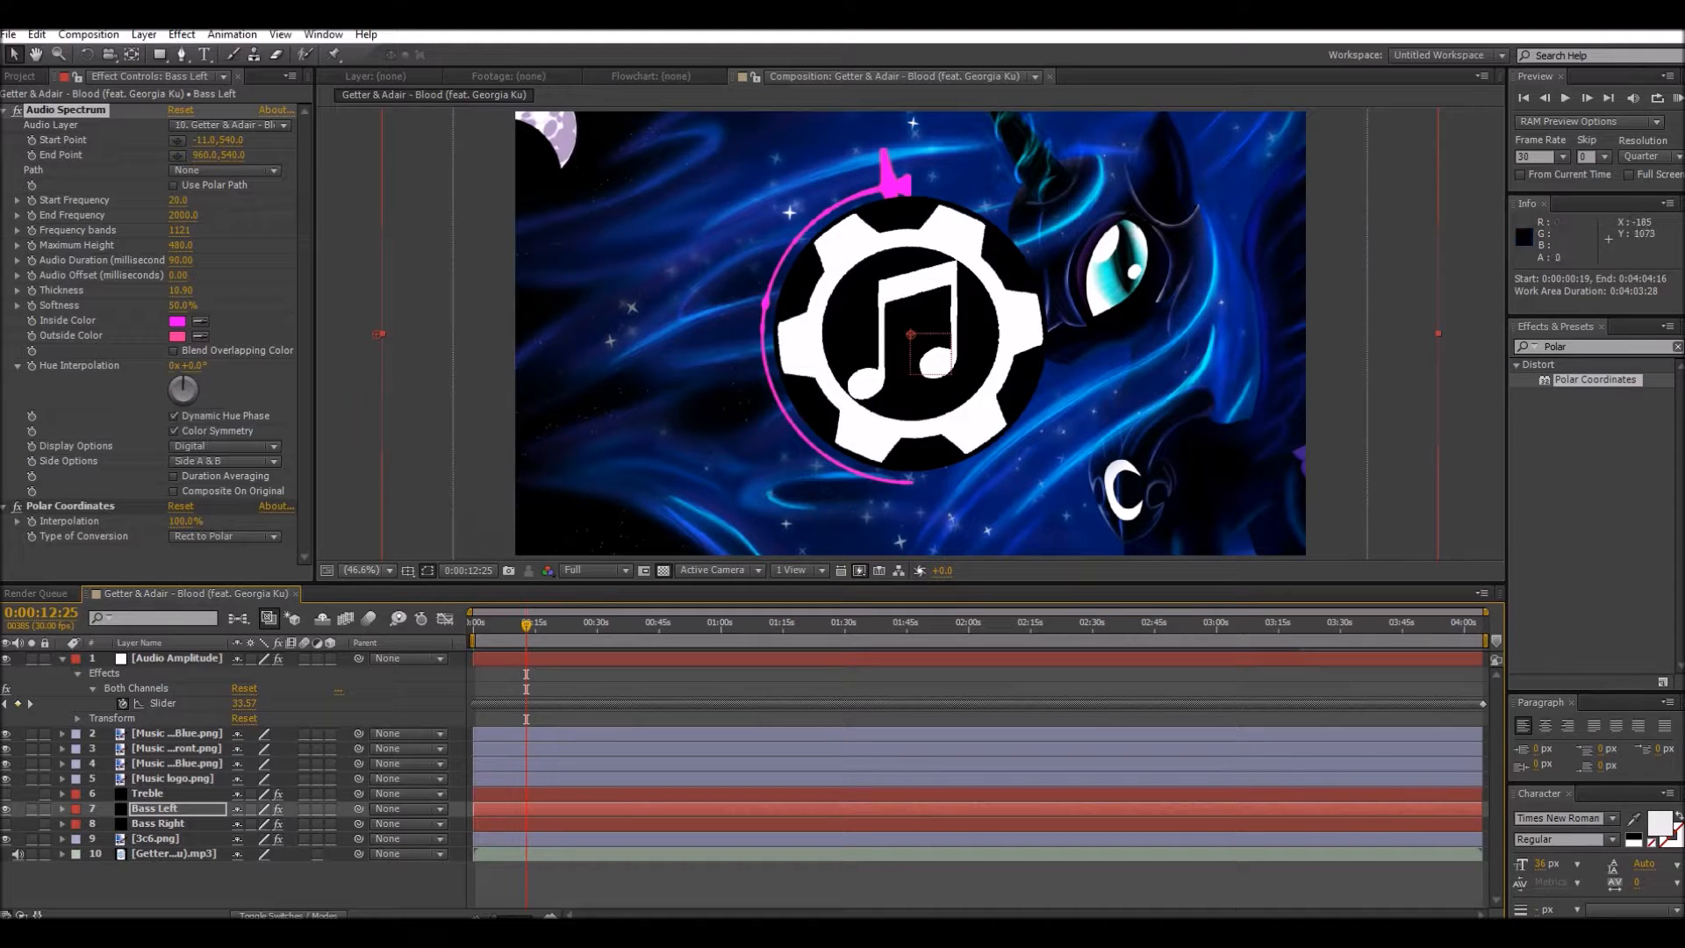
pyautogui.click(6, 734)
pyautogui.click(6, 749)
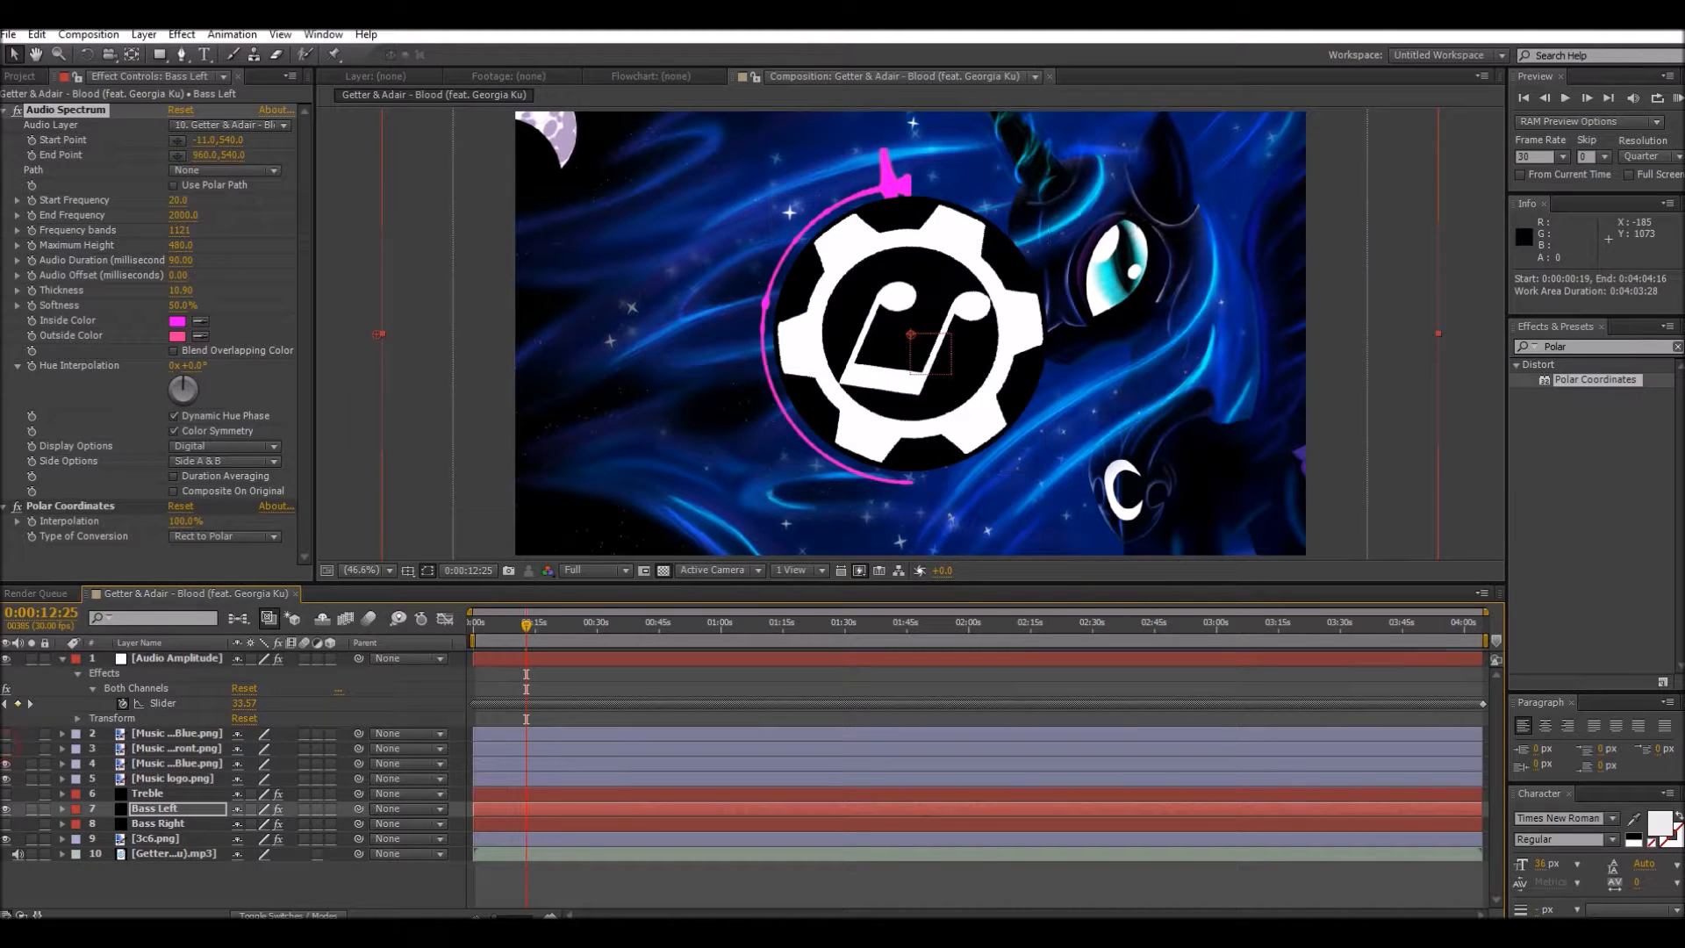
pyautogui.click(6, 763)
pyautogui.click(6, 778)
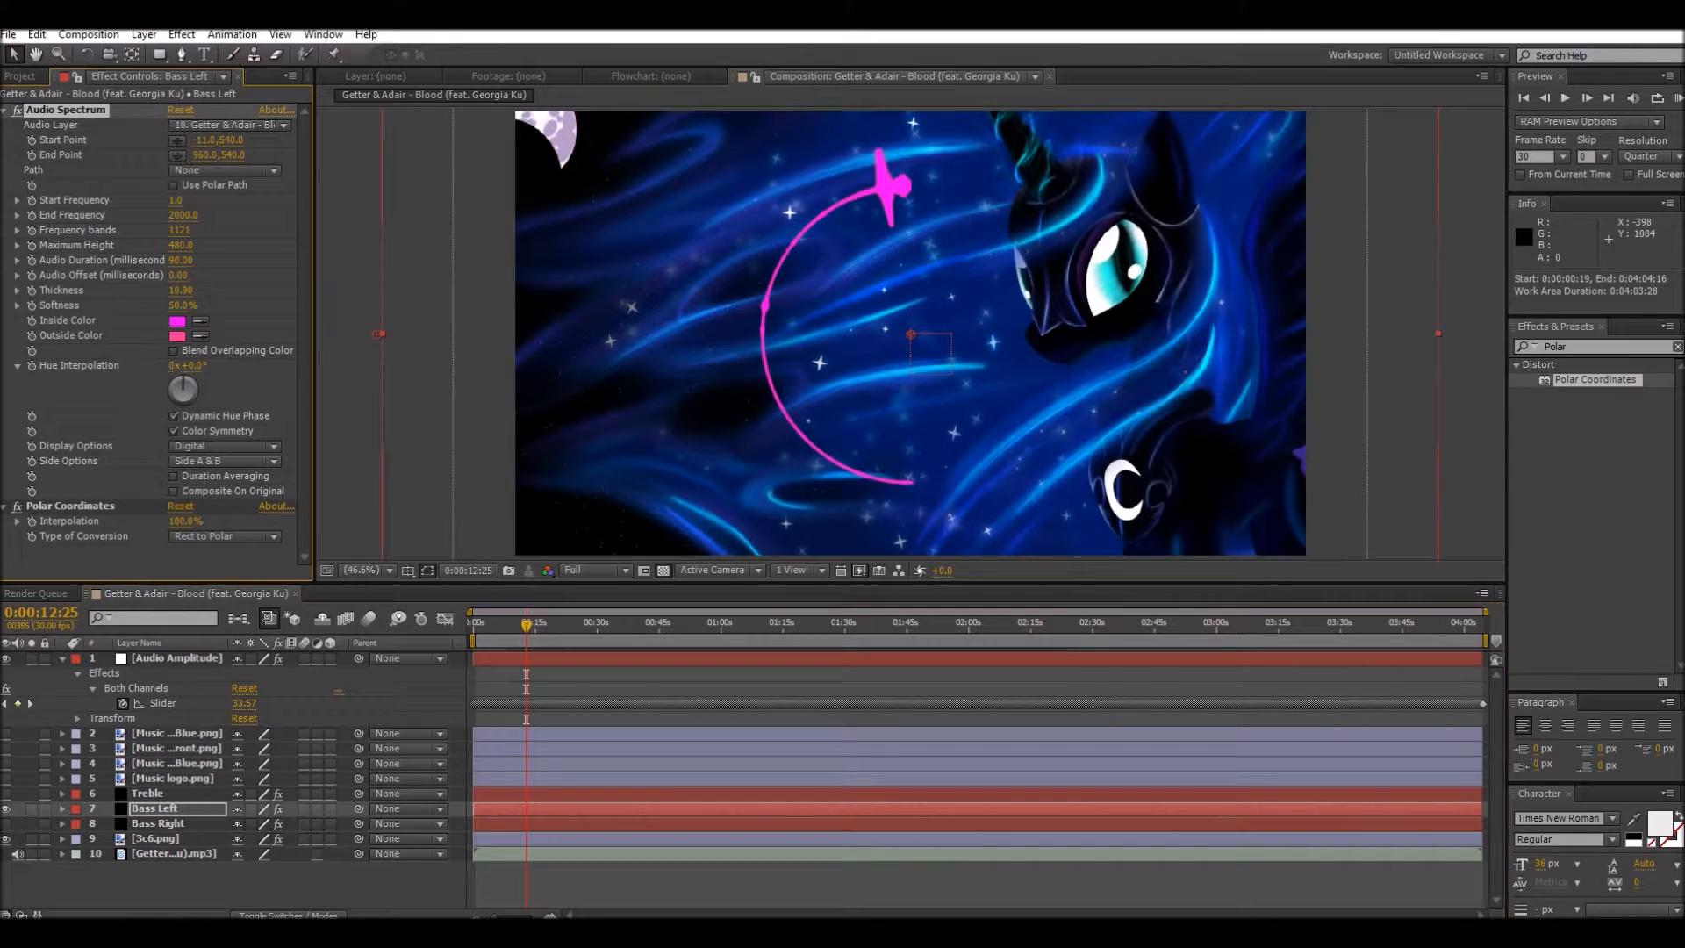
# Step: Set the Bass Left spectrum's Start Frequency to 1, End Frequency to 350 and Maximum Height to about 1520
pyautogui.moveTo(182, 215); pyautogui.dragTo(35, 215)
pyautogui.moveTo(193, 215); pyautogui.dragTo(183, 215)
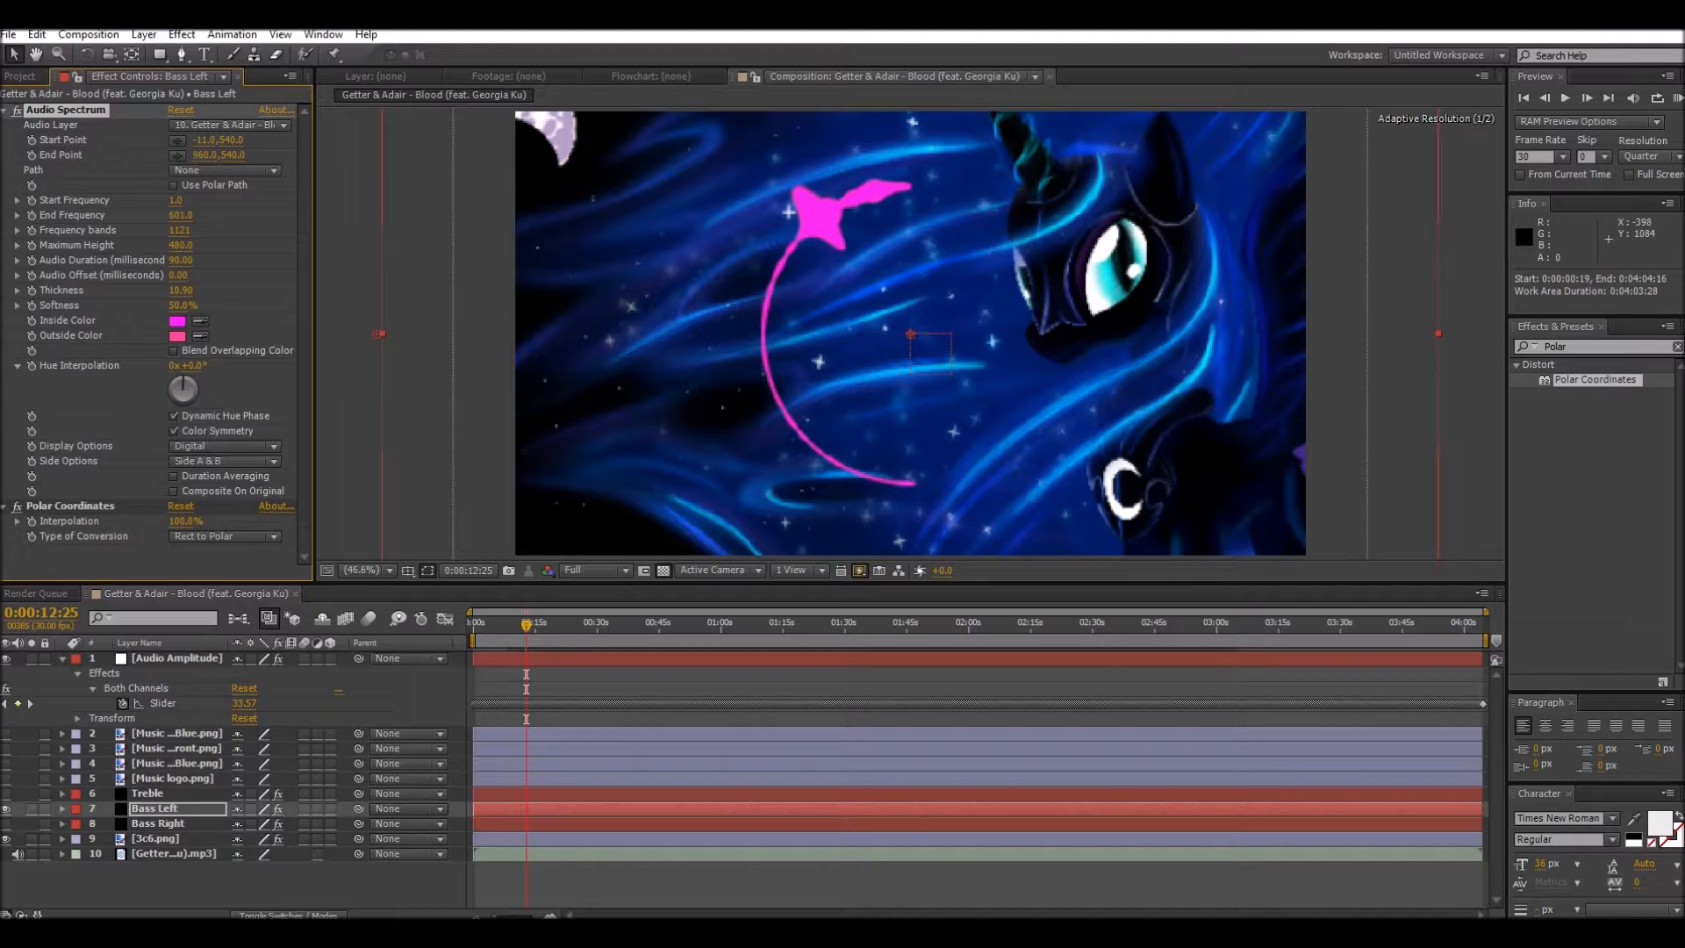
pyautogui.moveTo(183, 215); pyautogui.dragTo(181, 215)
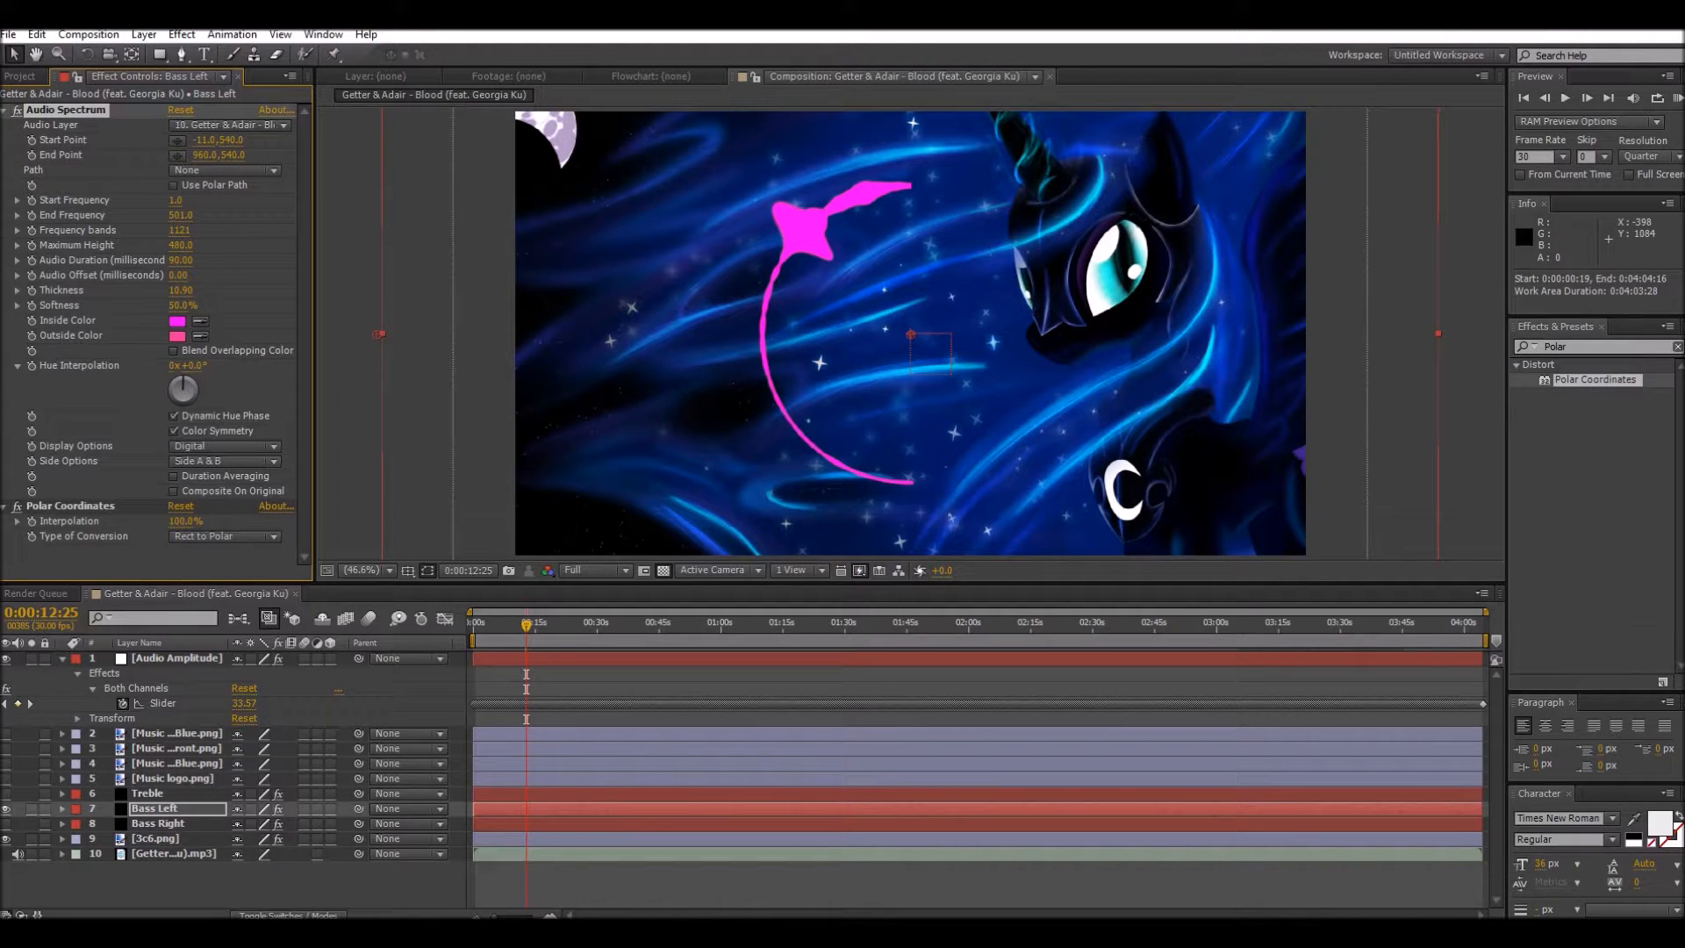
pyautogui.moveTo(181, 245); pyautogui.dragTo(191, 245)
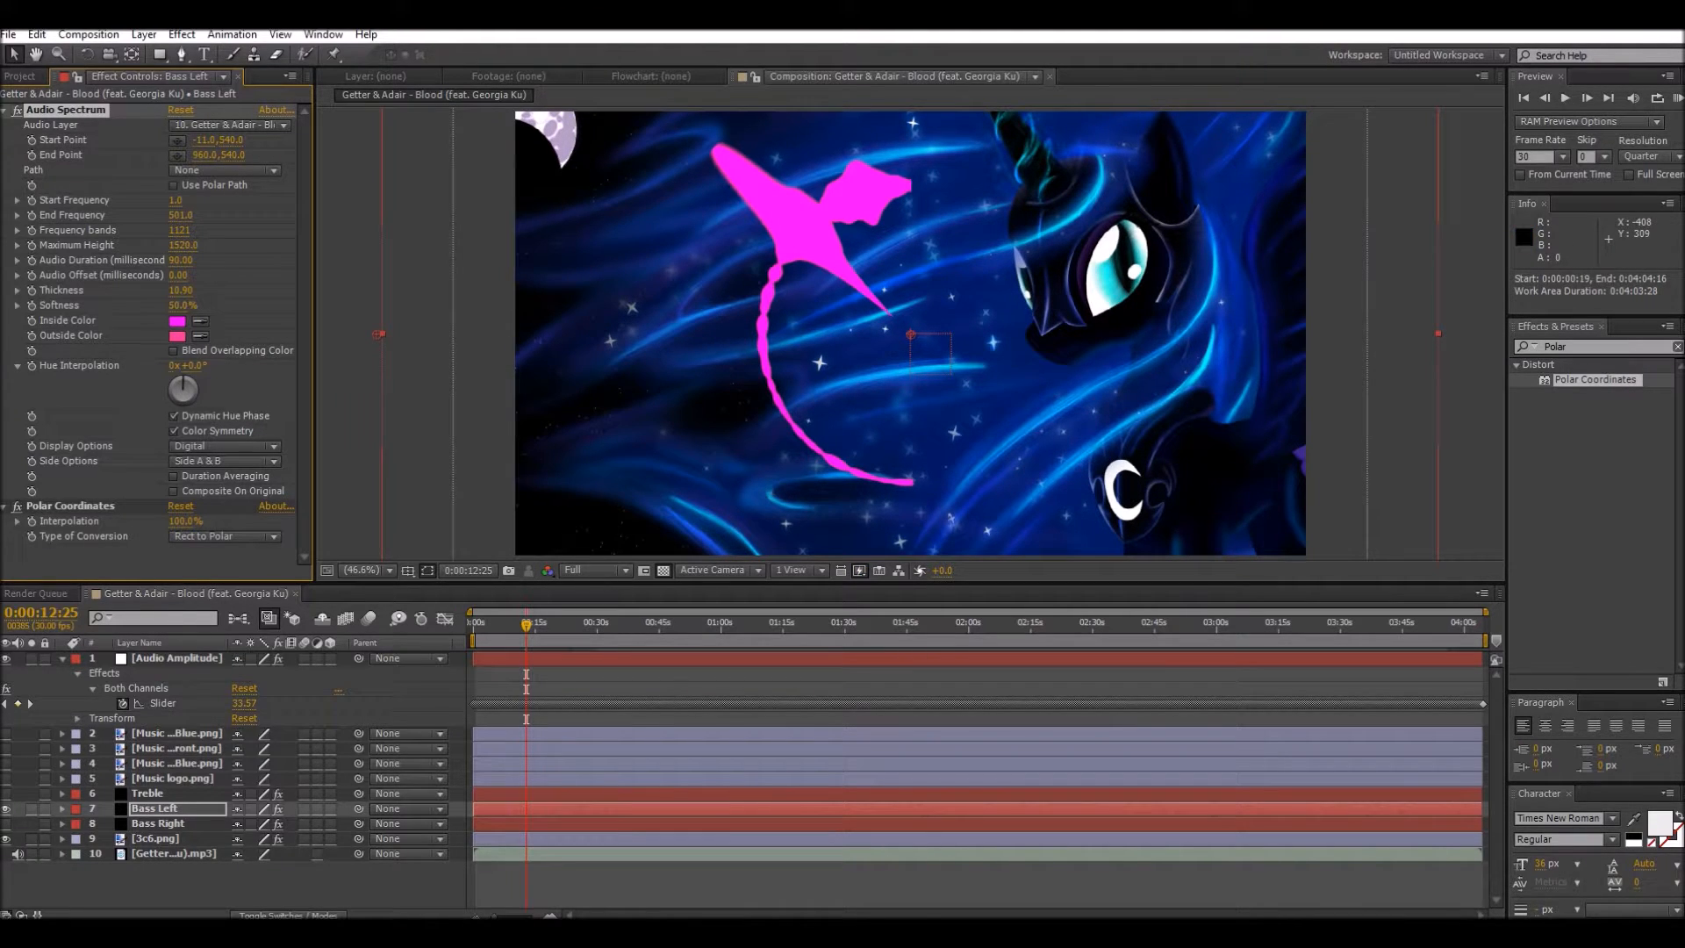
pyautogui.click(180, 216)
pyautogui.press('BackSpace')
pyautogui.write('350')
pyautogui.click(345, 301)
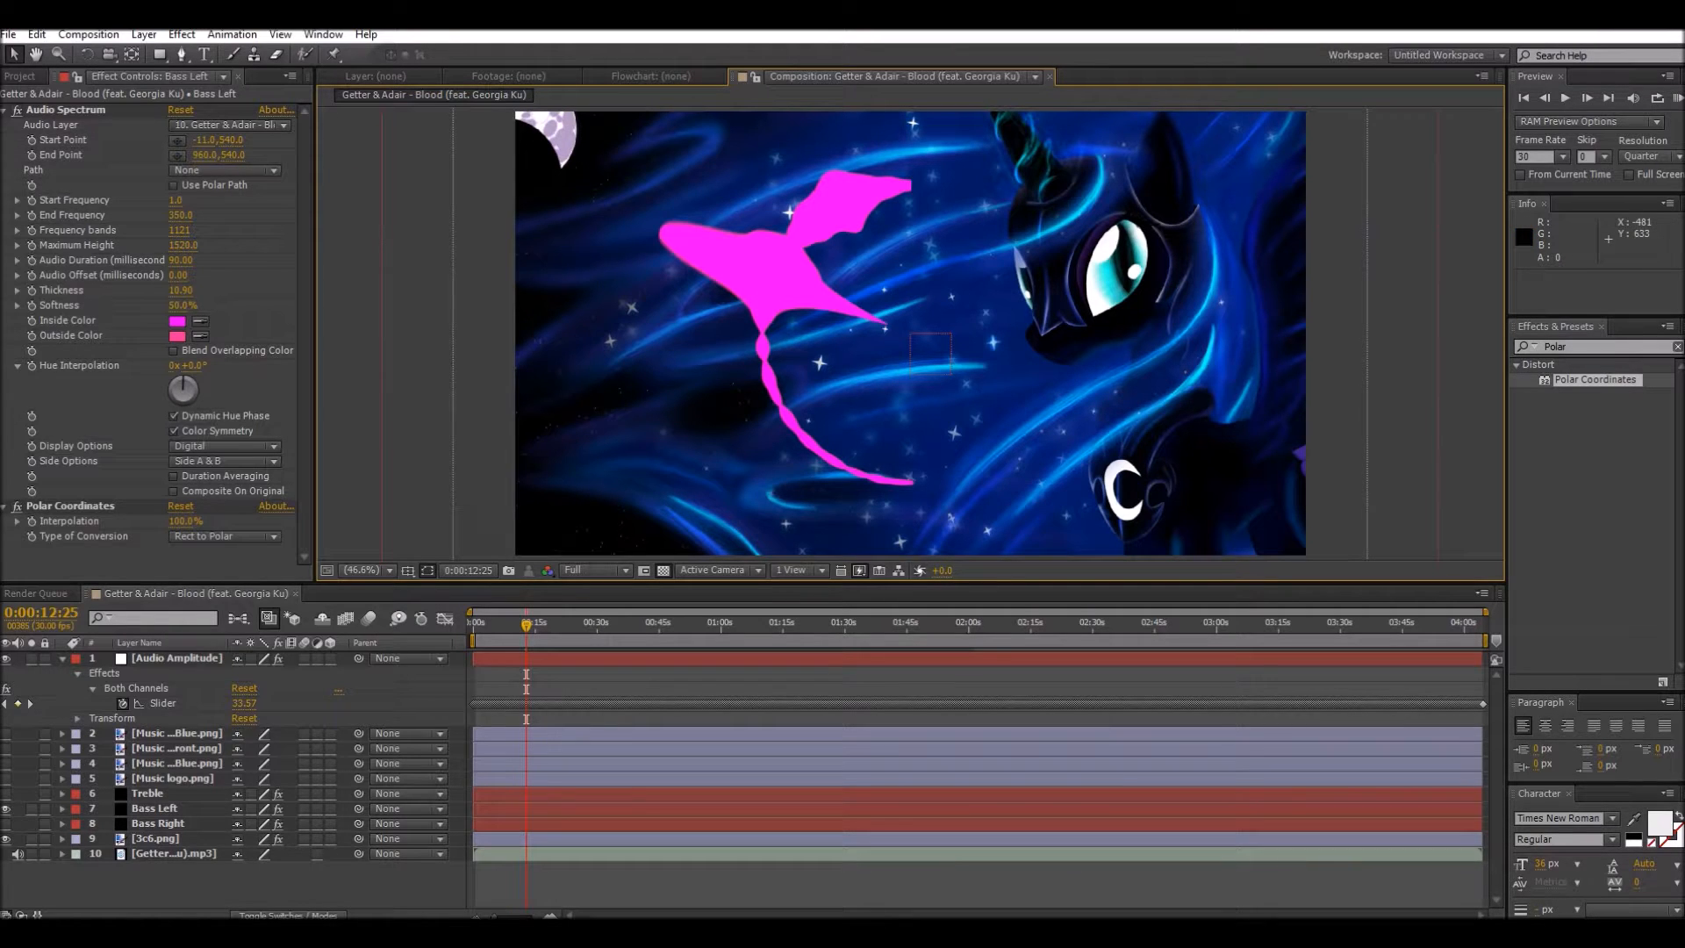
# Step: Set the Bass Left spectrum's Hue Interpolation to about -348° for rainbow colors, and reduce its Softness to 0%
pyautogui.moveTo(183, 380)
pyautogui.mouseDown()
pyautogui.moveTo(172, 397)
pyautogui.moveTo(190, 399)
pyautogui.moveTo(186, 377)
pyautogui.mouseUp()
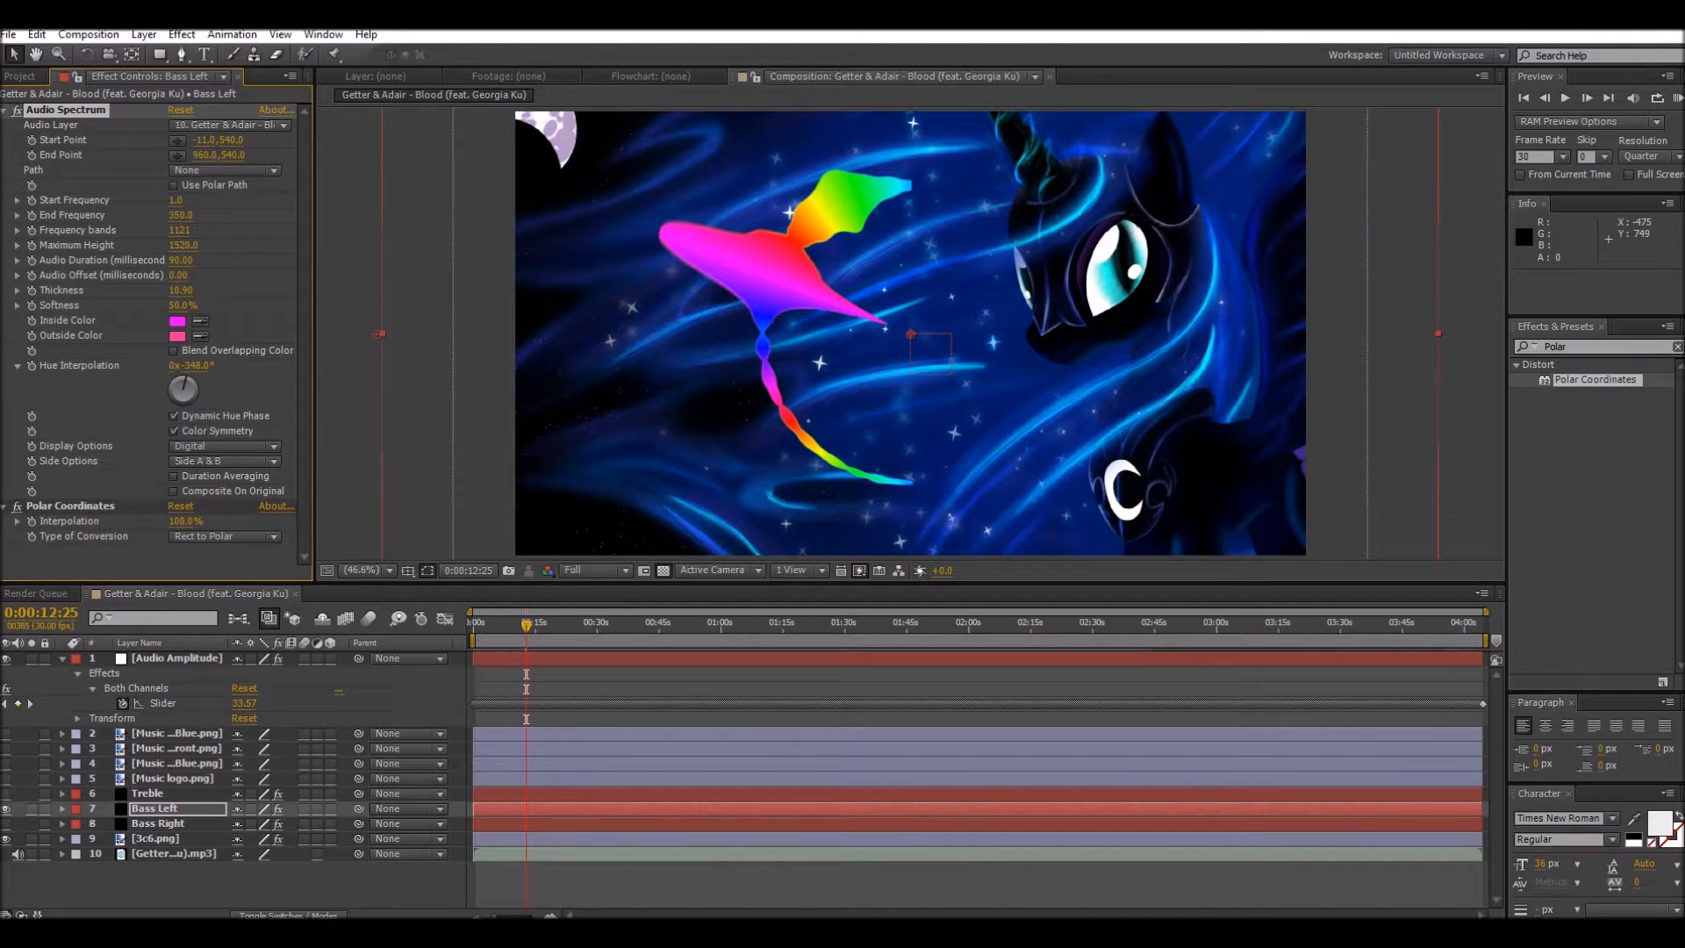
pyautogui.moveTo(179, 305); pyautogui.dragTo(131, 305)
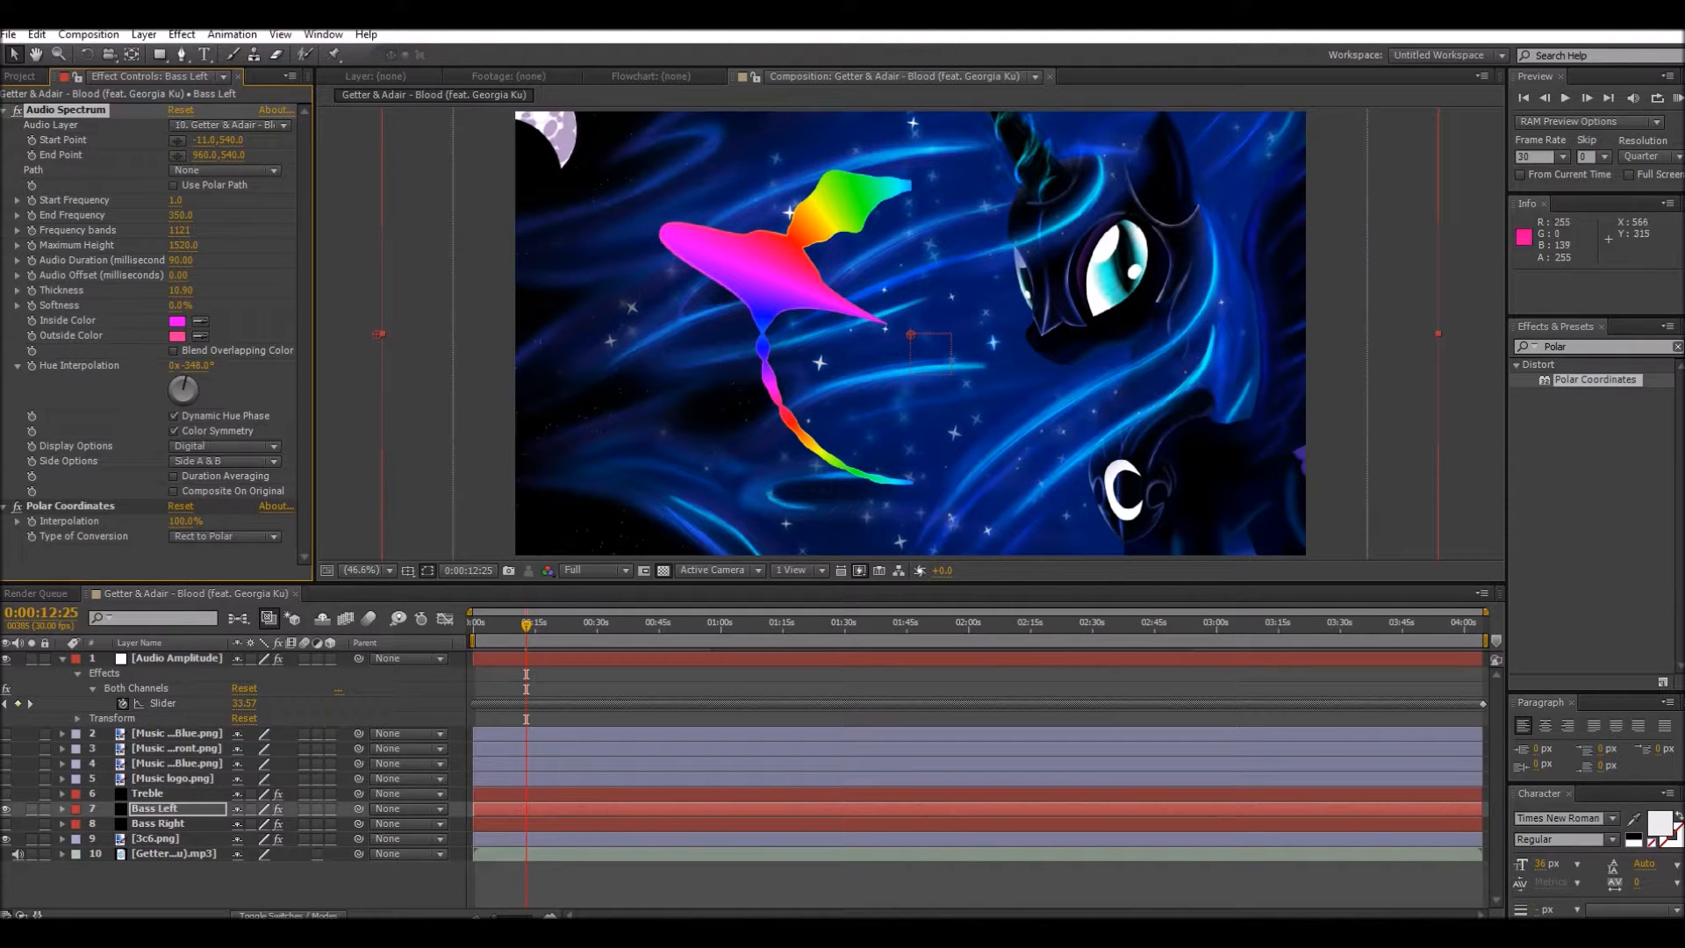
pyautogui.click(181, 291)
pyautogui.press('Return')
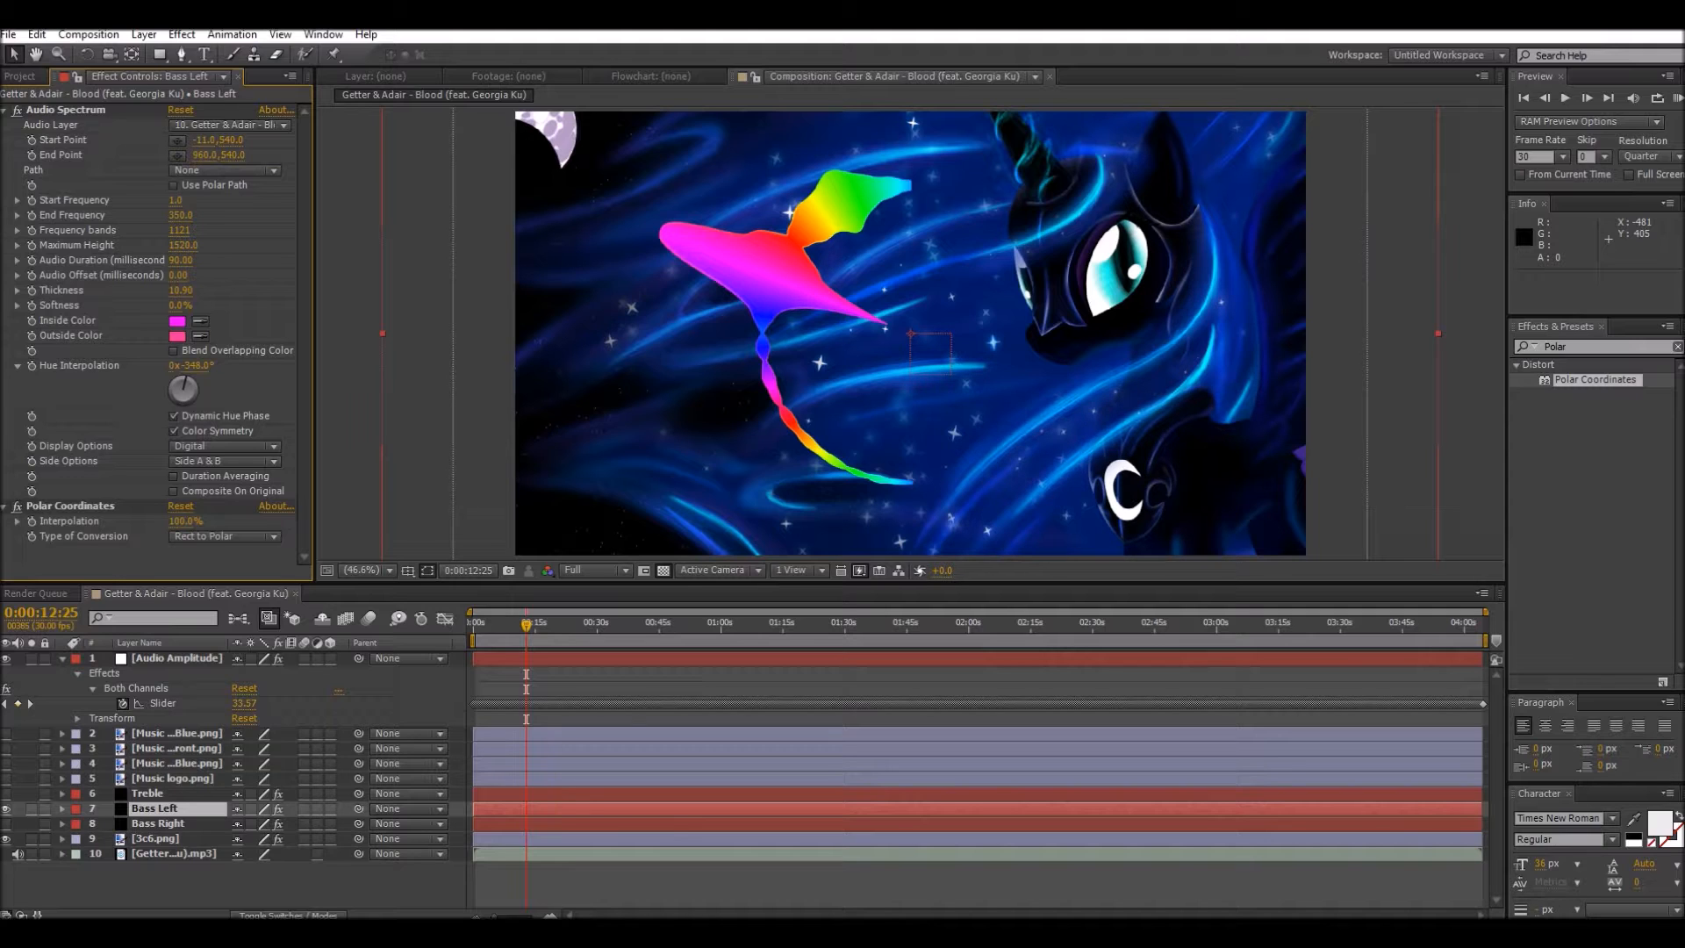
# Step: Expand the Bass Left layer to its Effects and Transform groups, keeping Transform collapsed
pyautogui.click(62, 808)
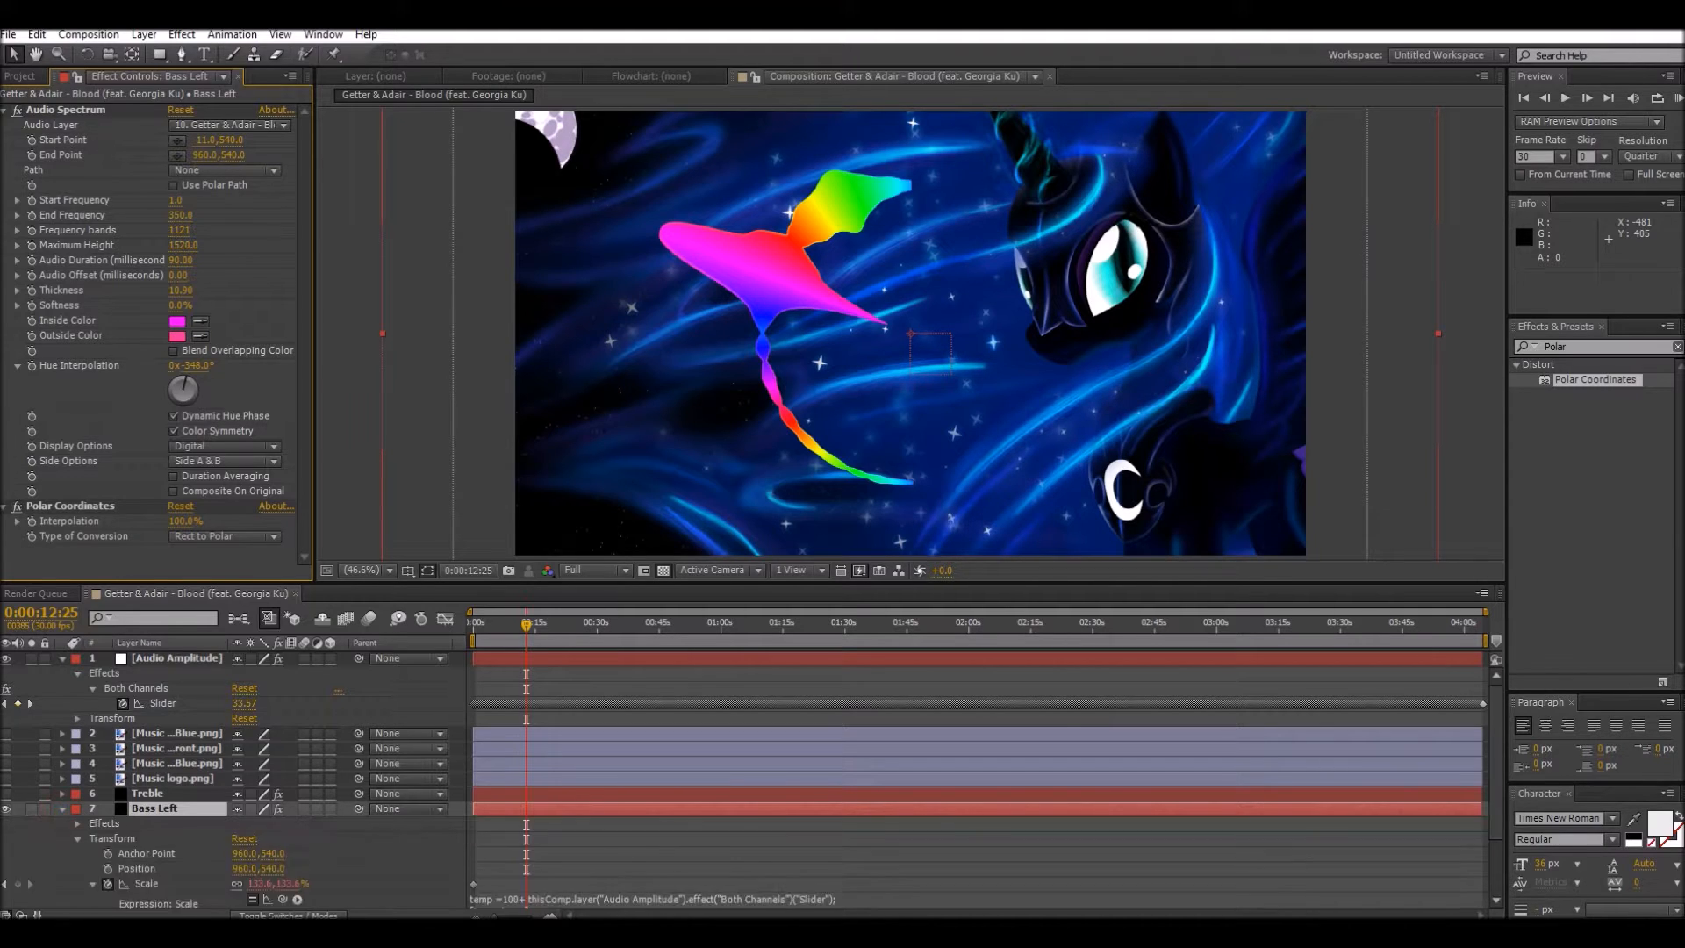
pyautogui.click(77, 799)
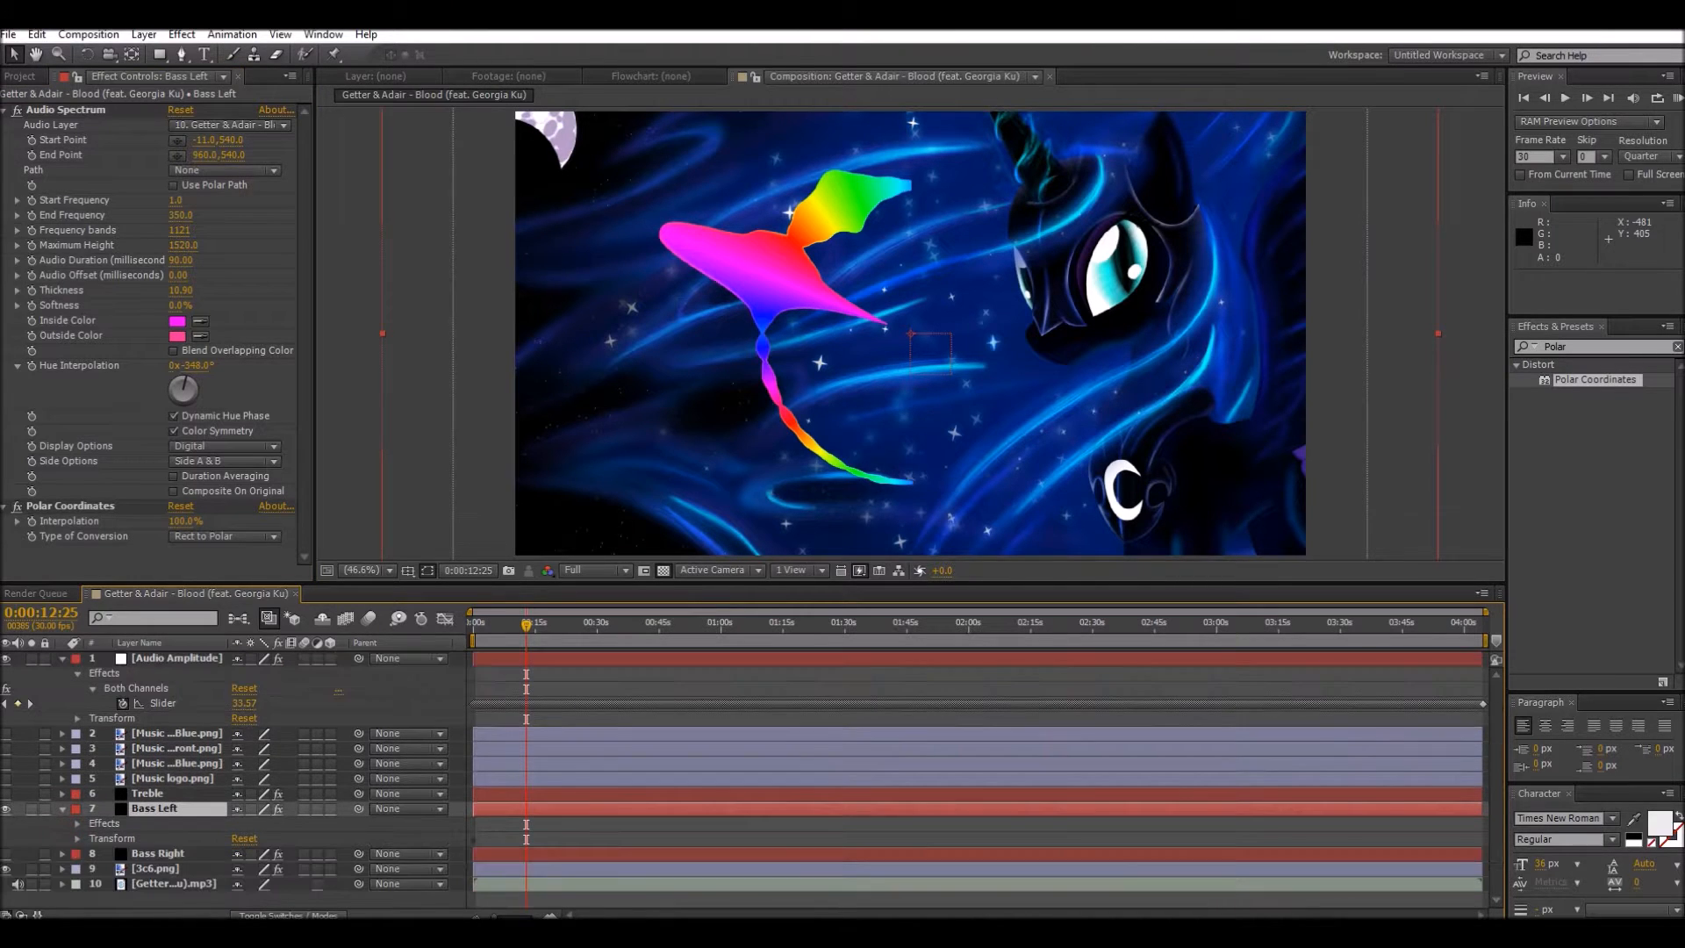
pyautogui.click(98, 824)
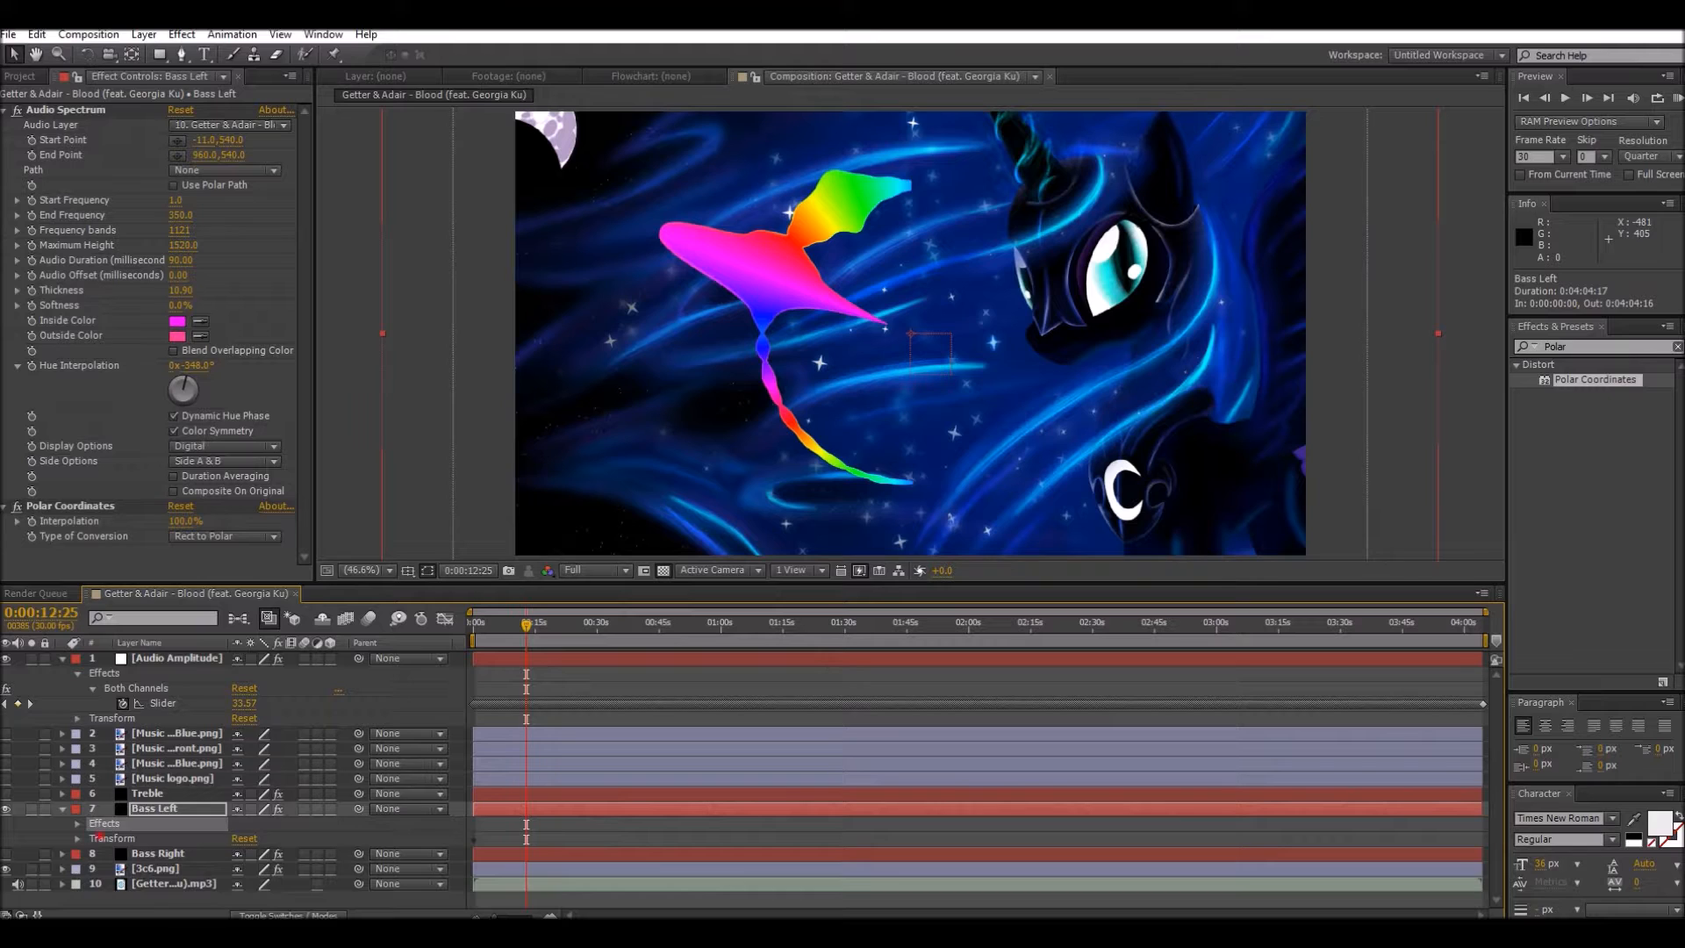
pyautogui.click(98, 838)
pyautogui.click(102, 823)
pyautogui.click(144, 811)
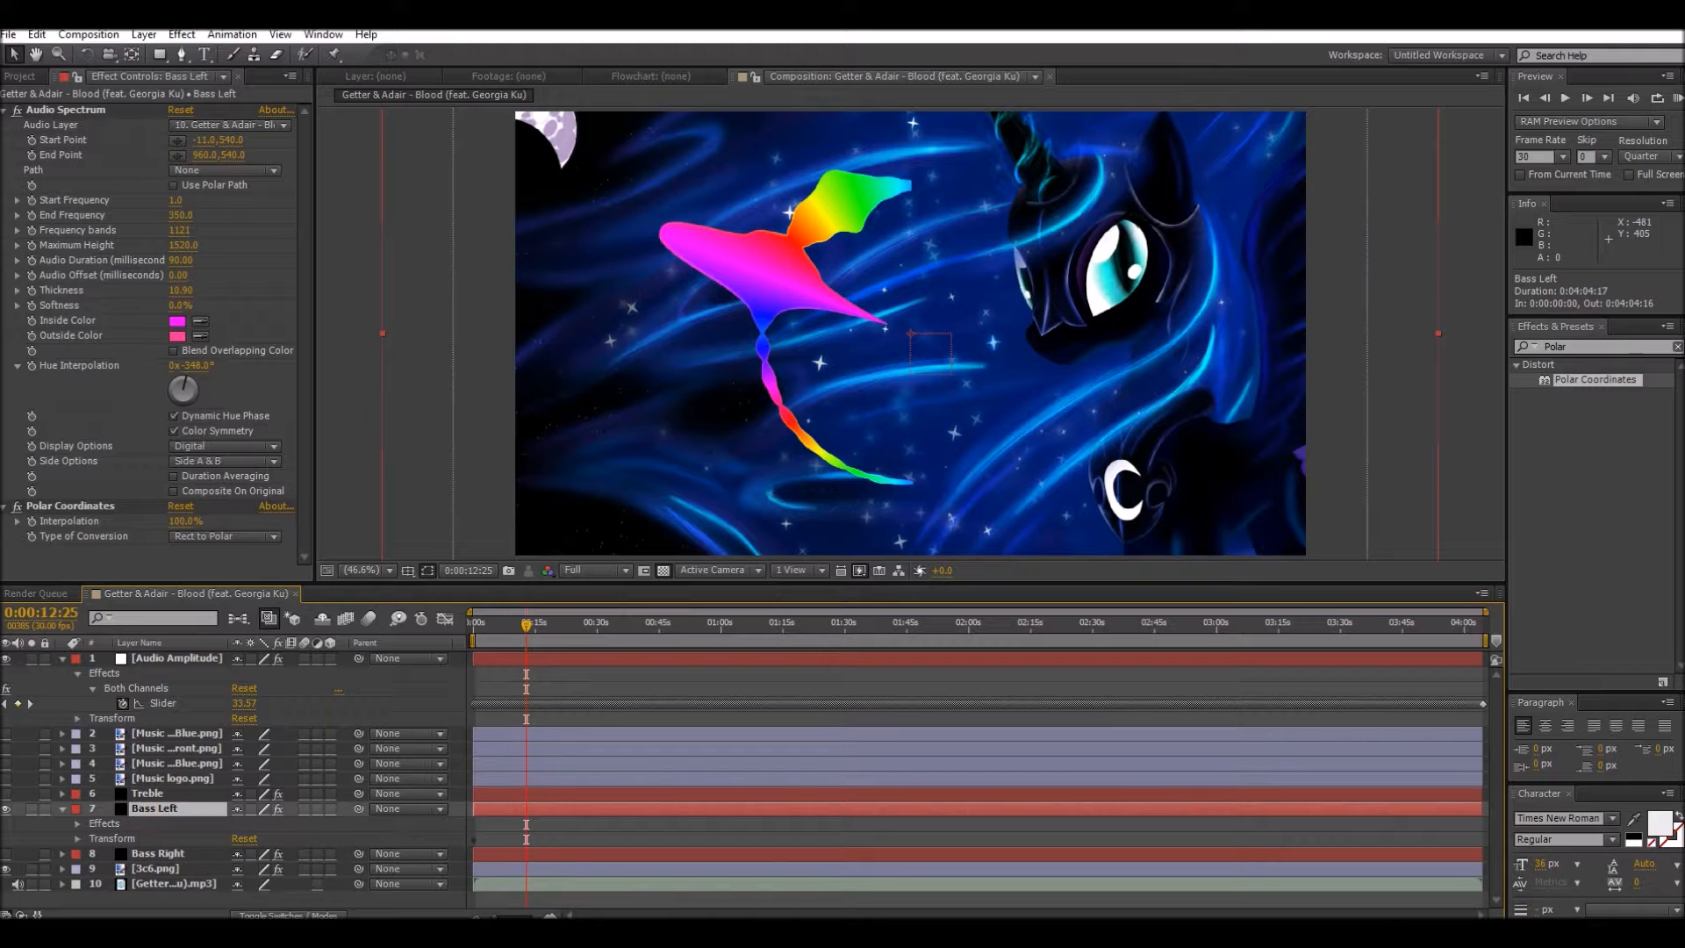
# Step: Expand the Bass Right layer and try to copy Bass Left's Effects and Transform groups onto it
pyautogui.click(104, 823)
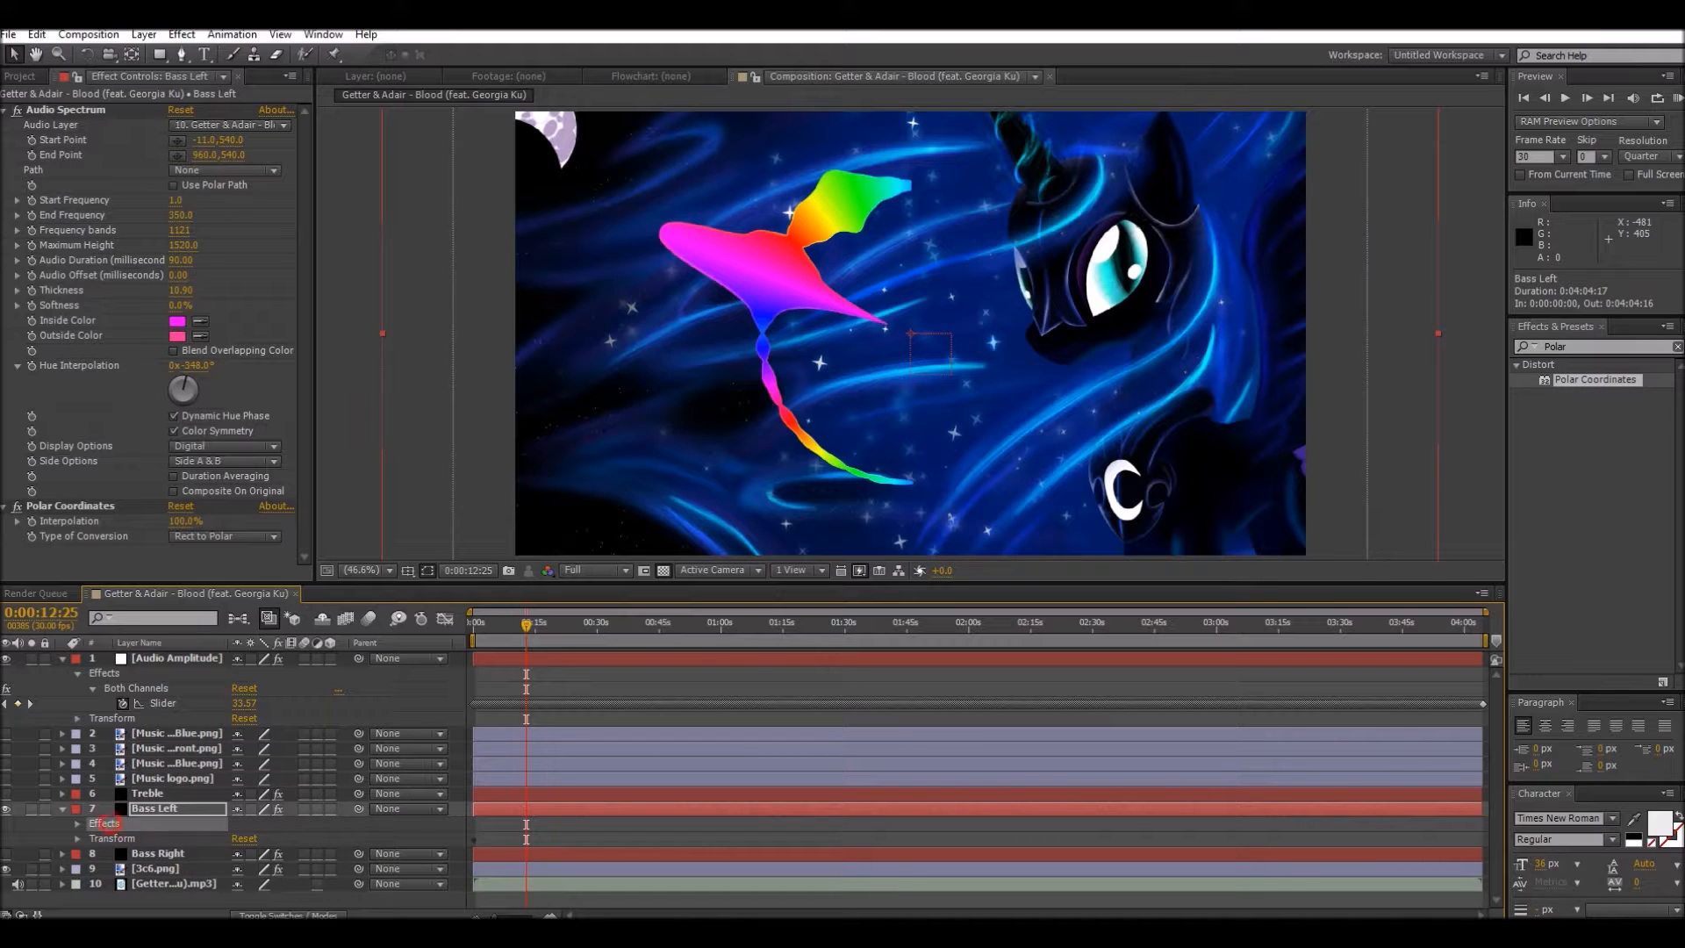
pyautogui.rightClick(111, 838)
pyautogui.press('Escape')
pyautogui.click(61, 853)
pyautogui.click(105, 867)
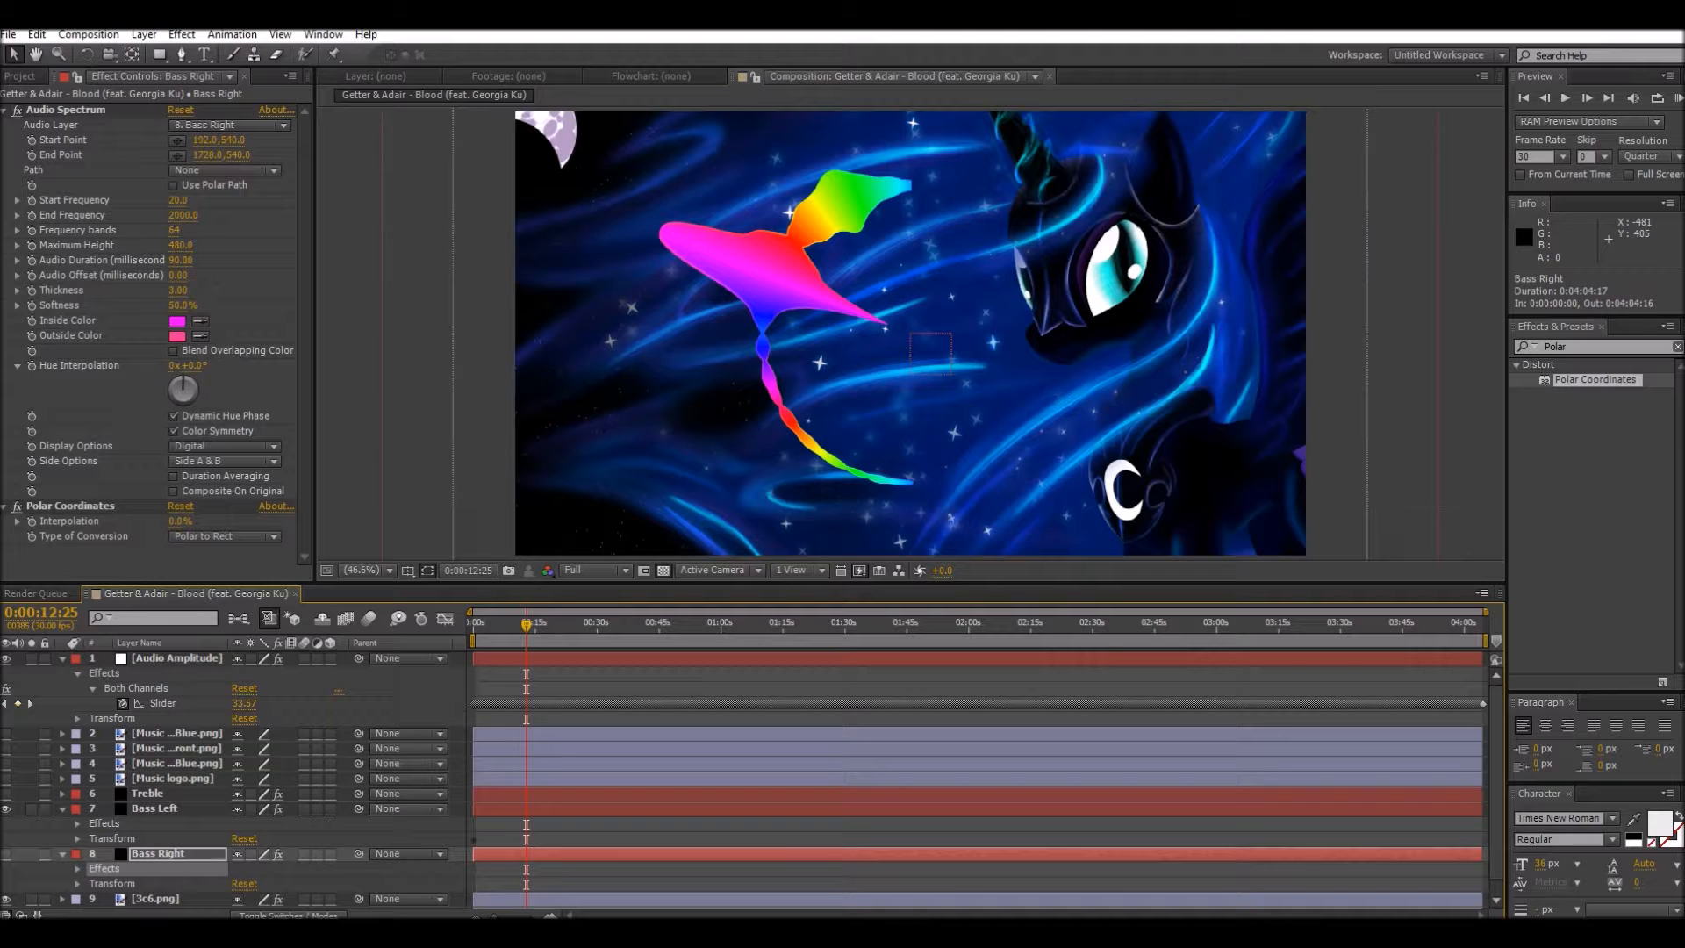
pyautogui.click(111, 838)
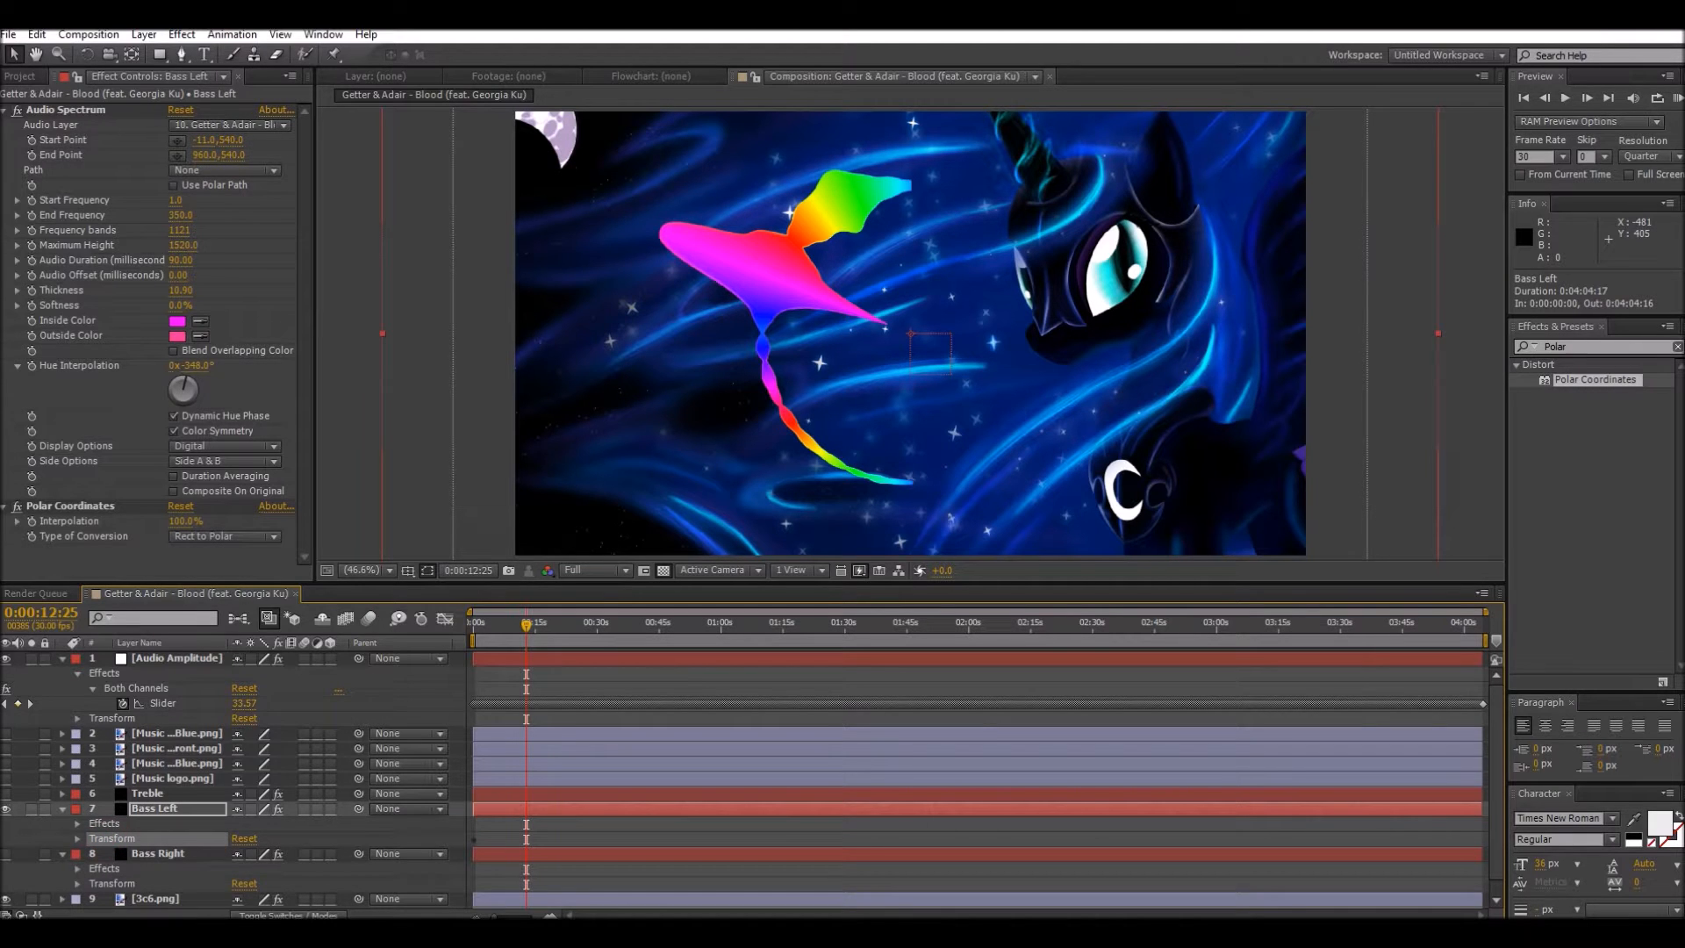
pyautogui.click(111, 883)
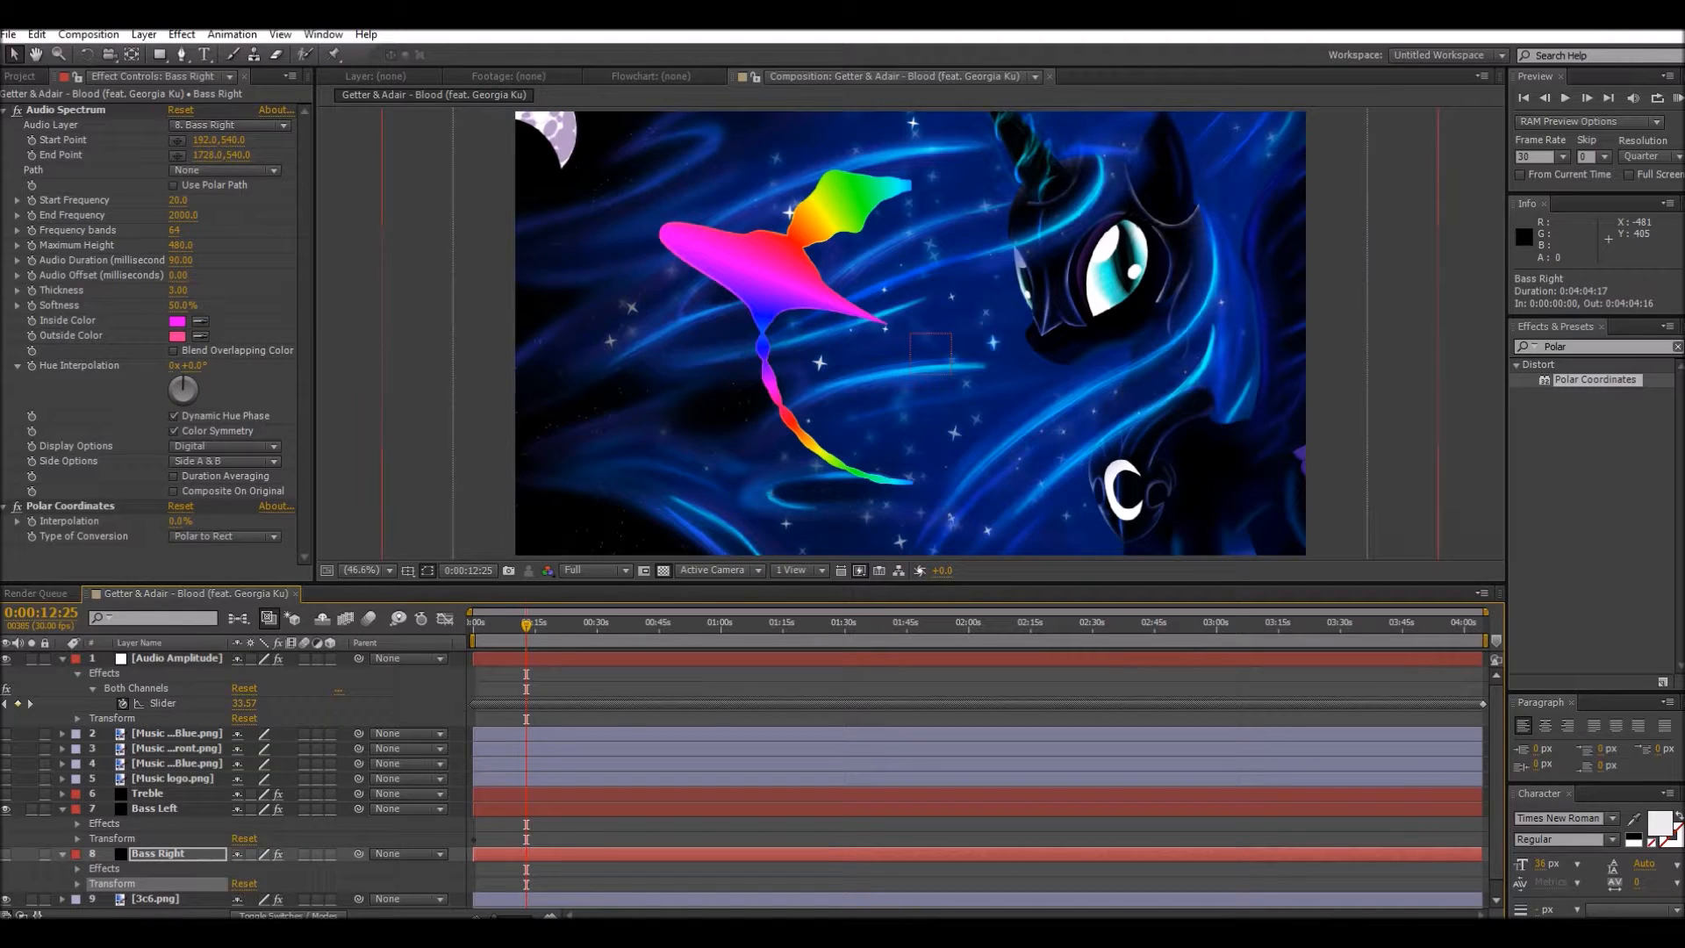
# Step: Show Bass Right instead of Bass Left, and set its Polar Coordinates to Rect to Polar with 100% interpolation
pyautogui.click(6, 808)
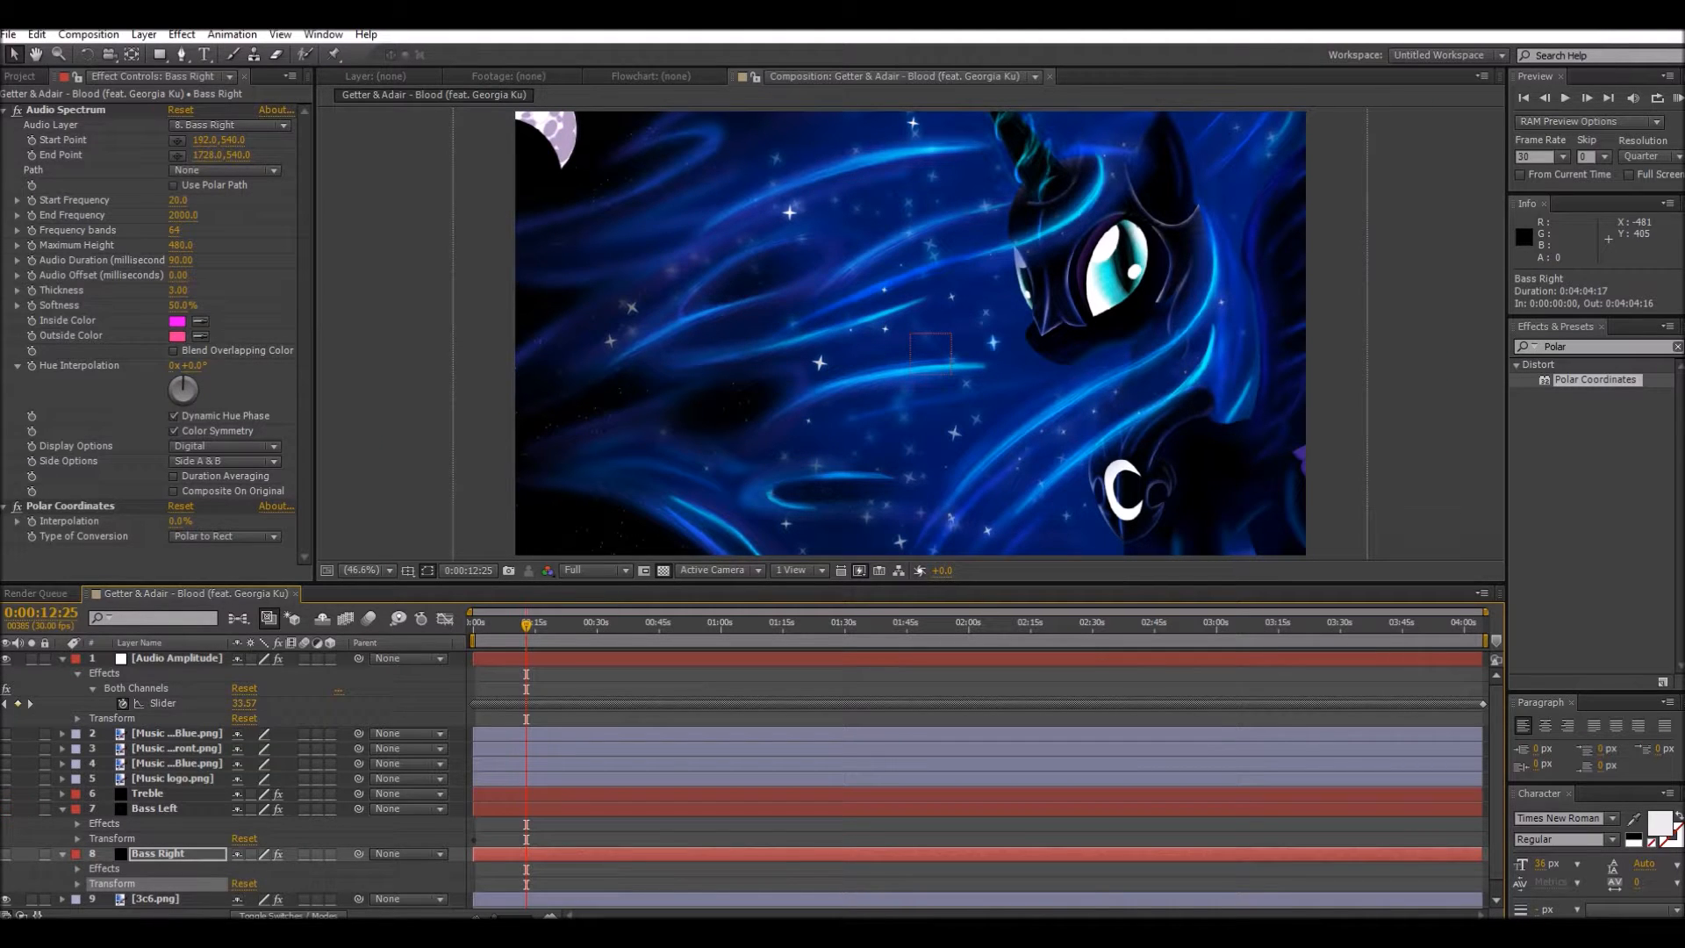
pyautogui.click(6, 853)
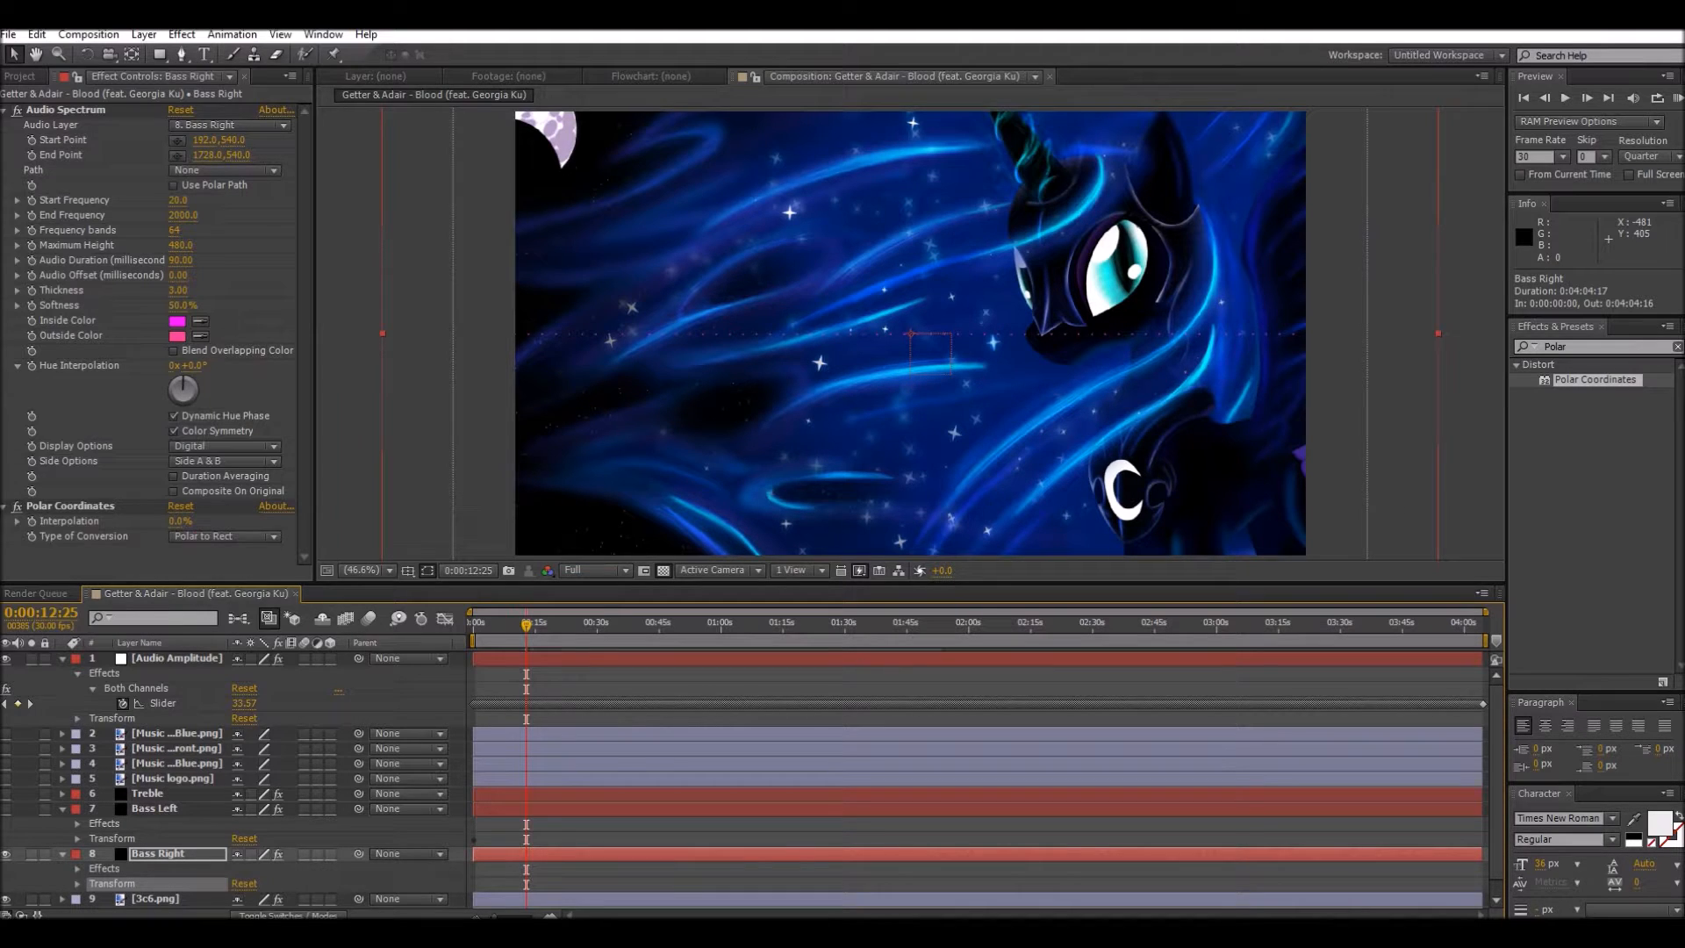
pyautogui.click(224, 536)
pyautogui.click(220, 553)
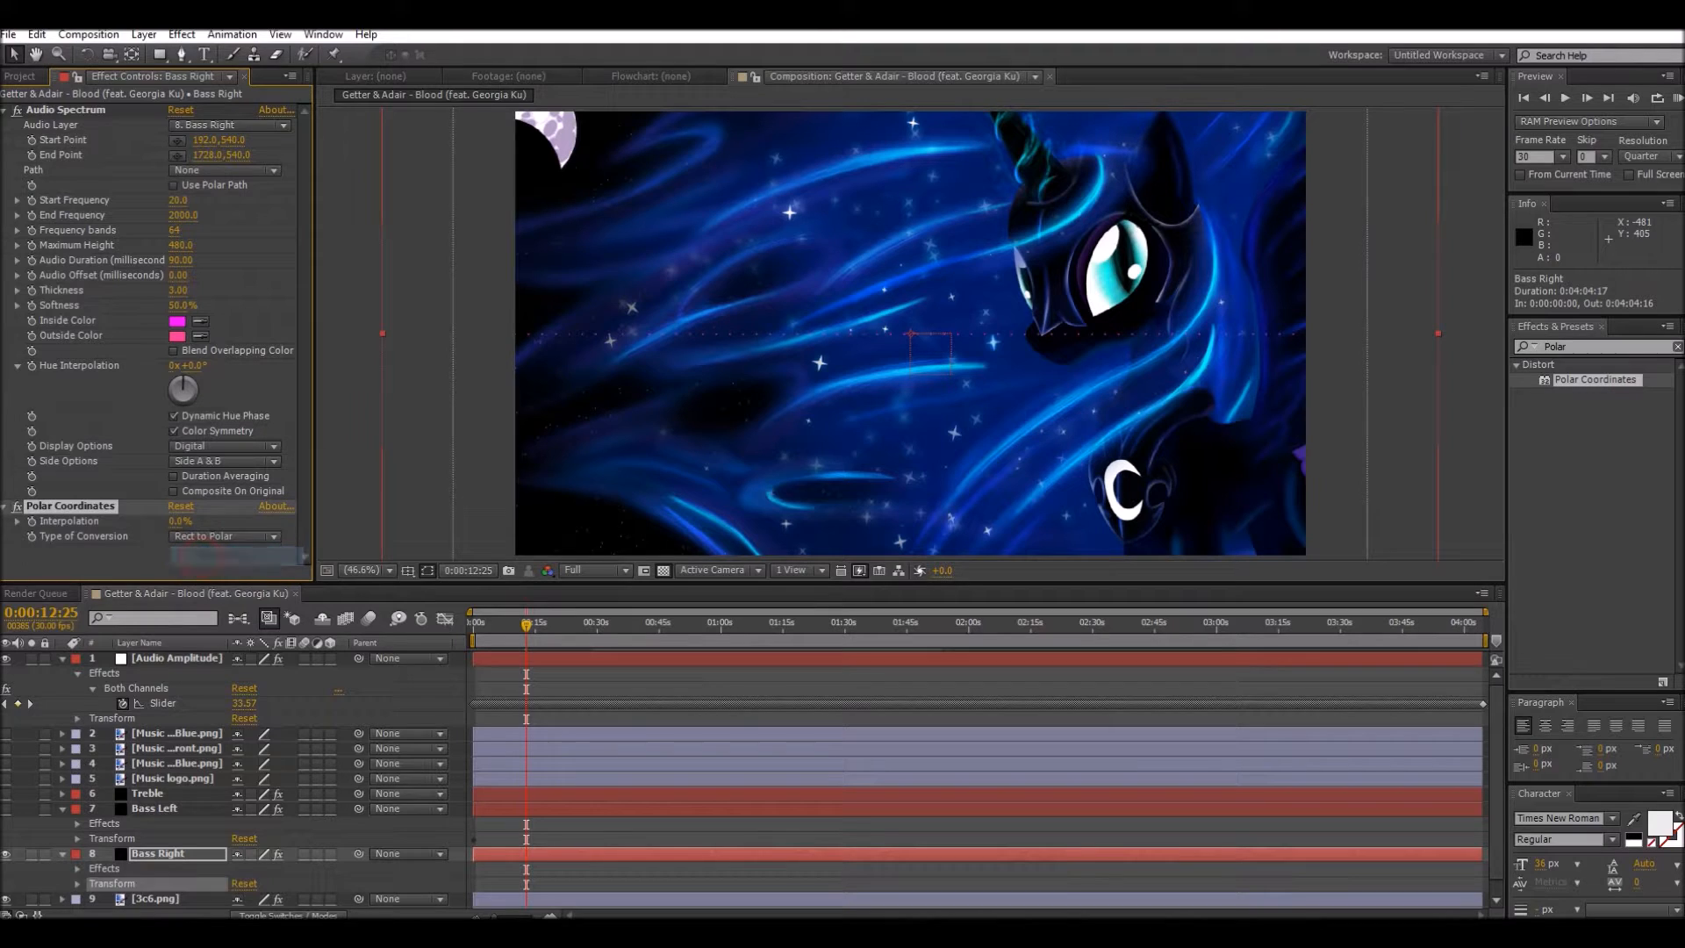
pyautogui.moveTo(181, 521); pyautogui.dragTo(274, 521)
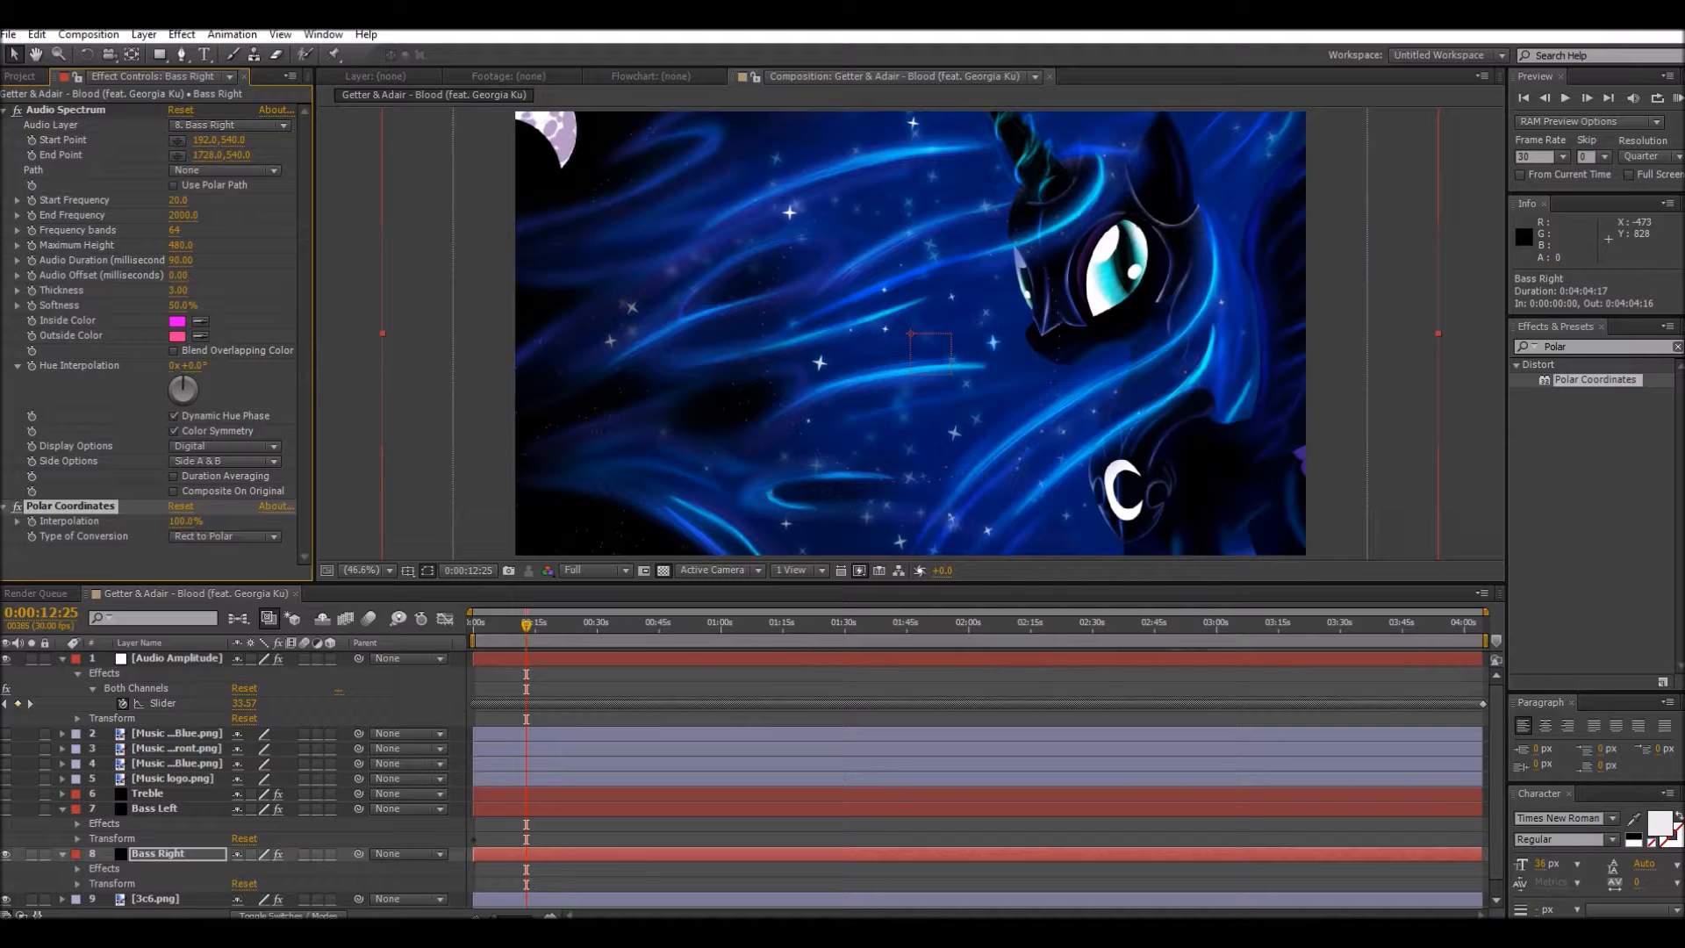
# Step: Paste Bass Left's effect settings and its Transform onto the Bass Right layer, and collapse Bass Left
pyautogui.click(104, 825)
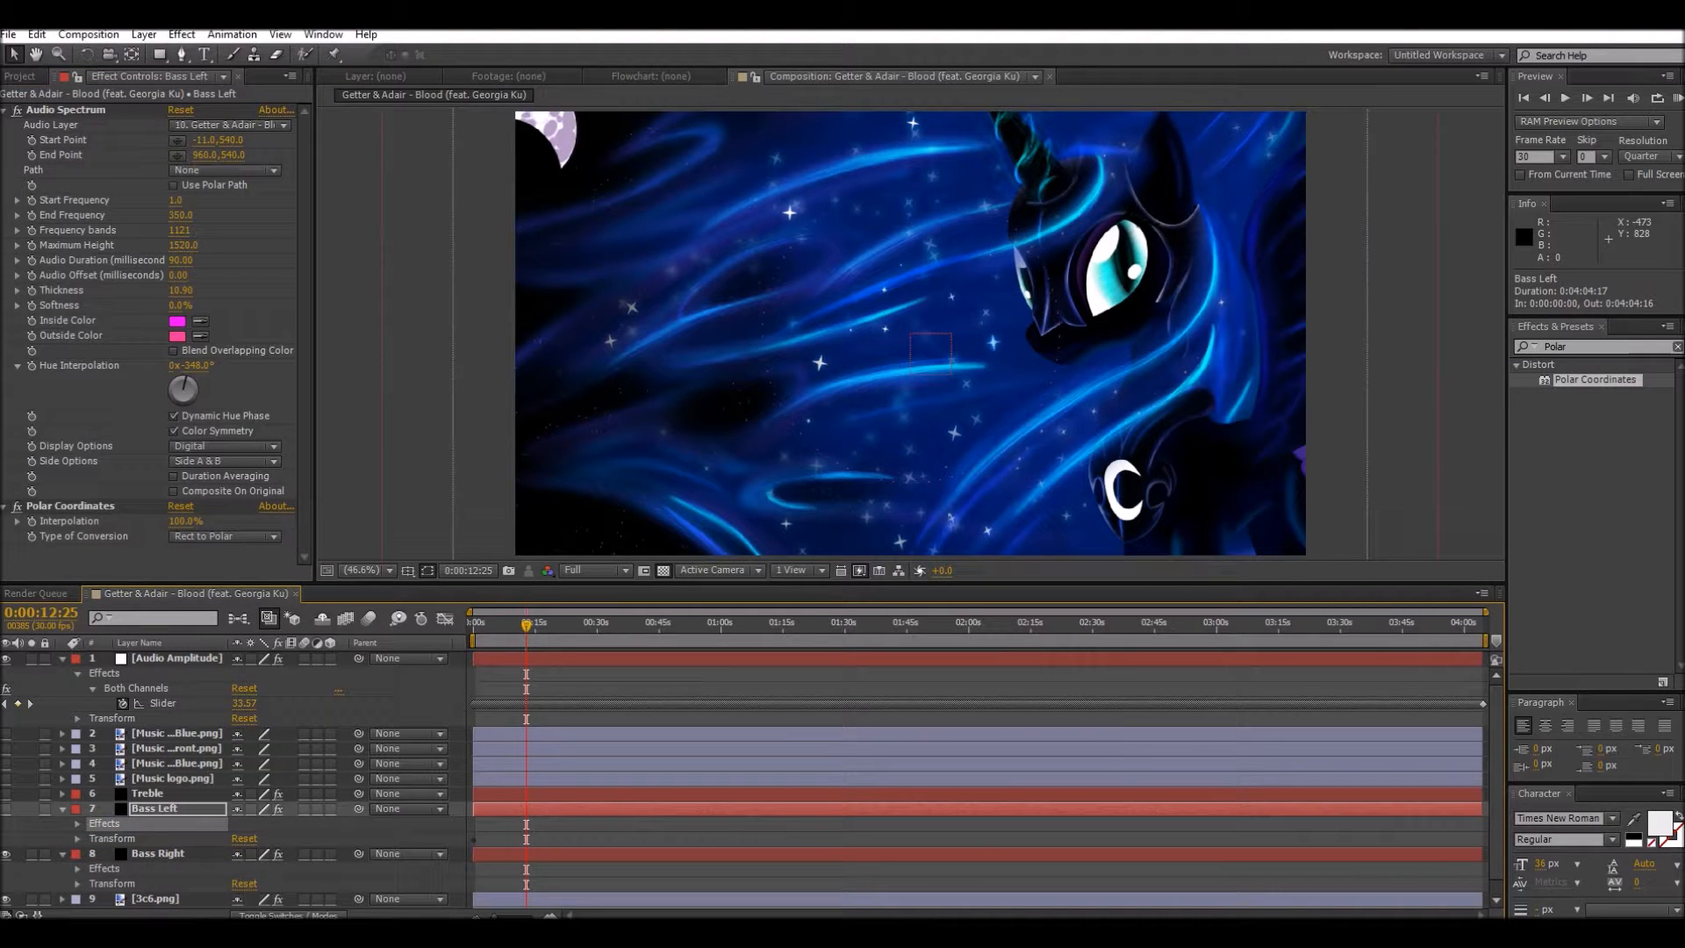
pyautogui.click(103, 869)
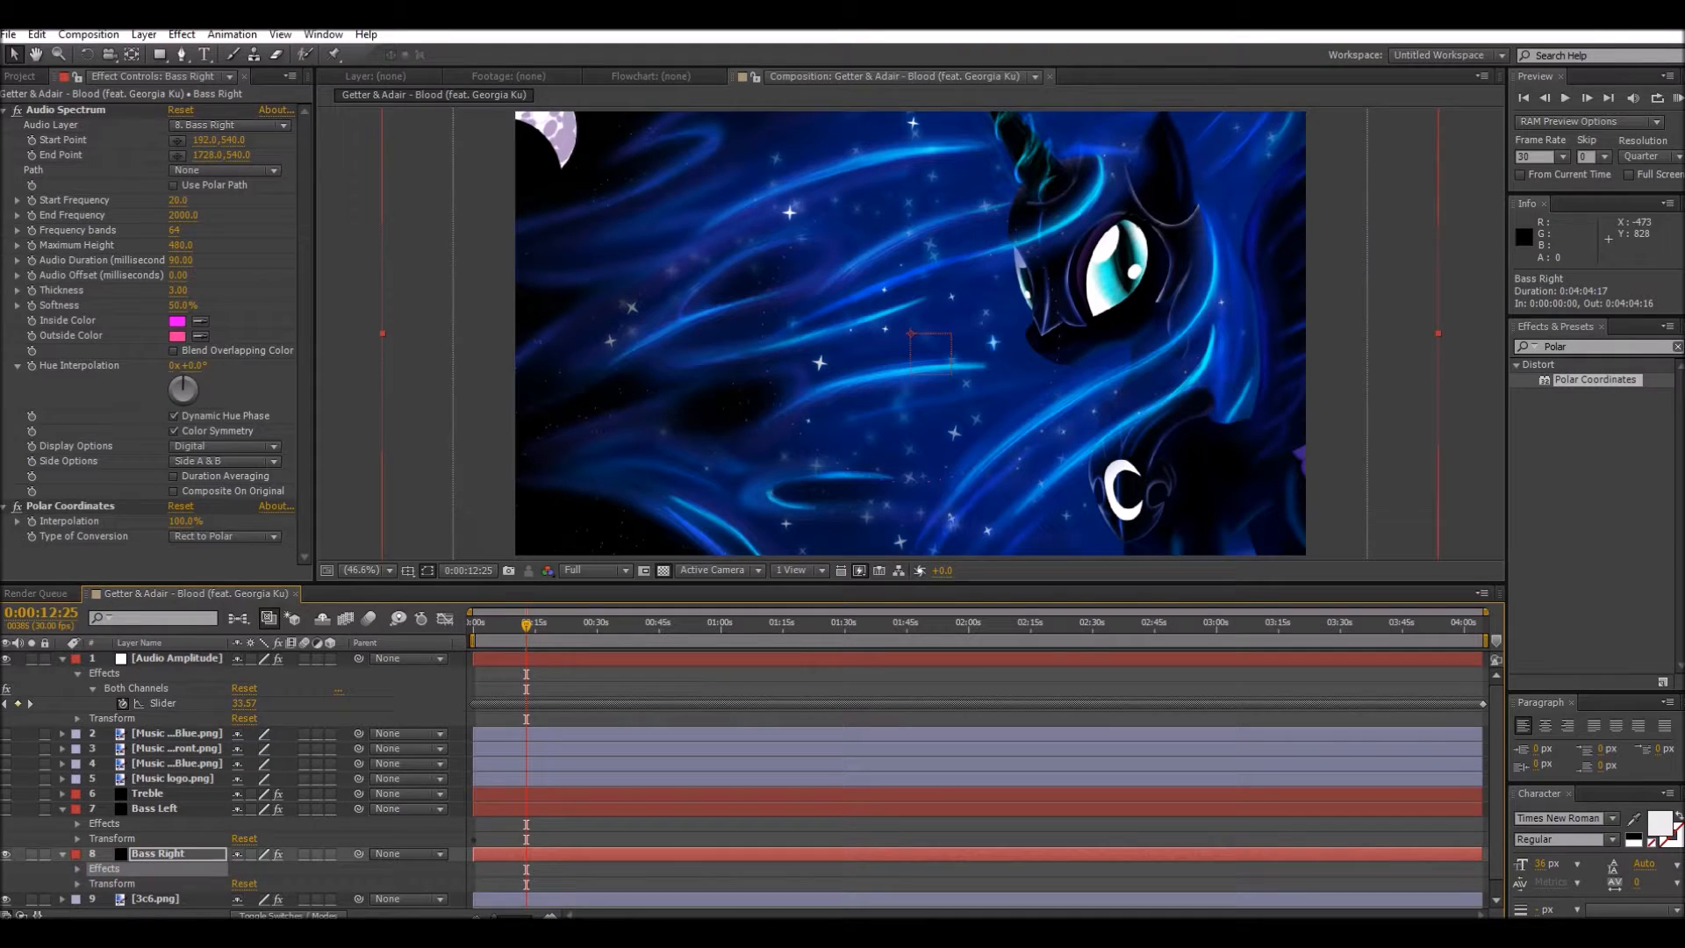
pyautogui.hotkey('ctrl', 'v')
pyautogui.click(112, 839)
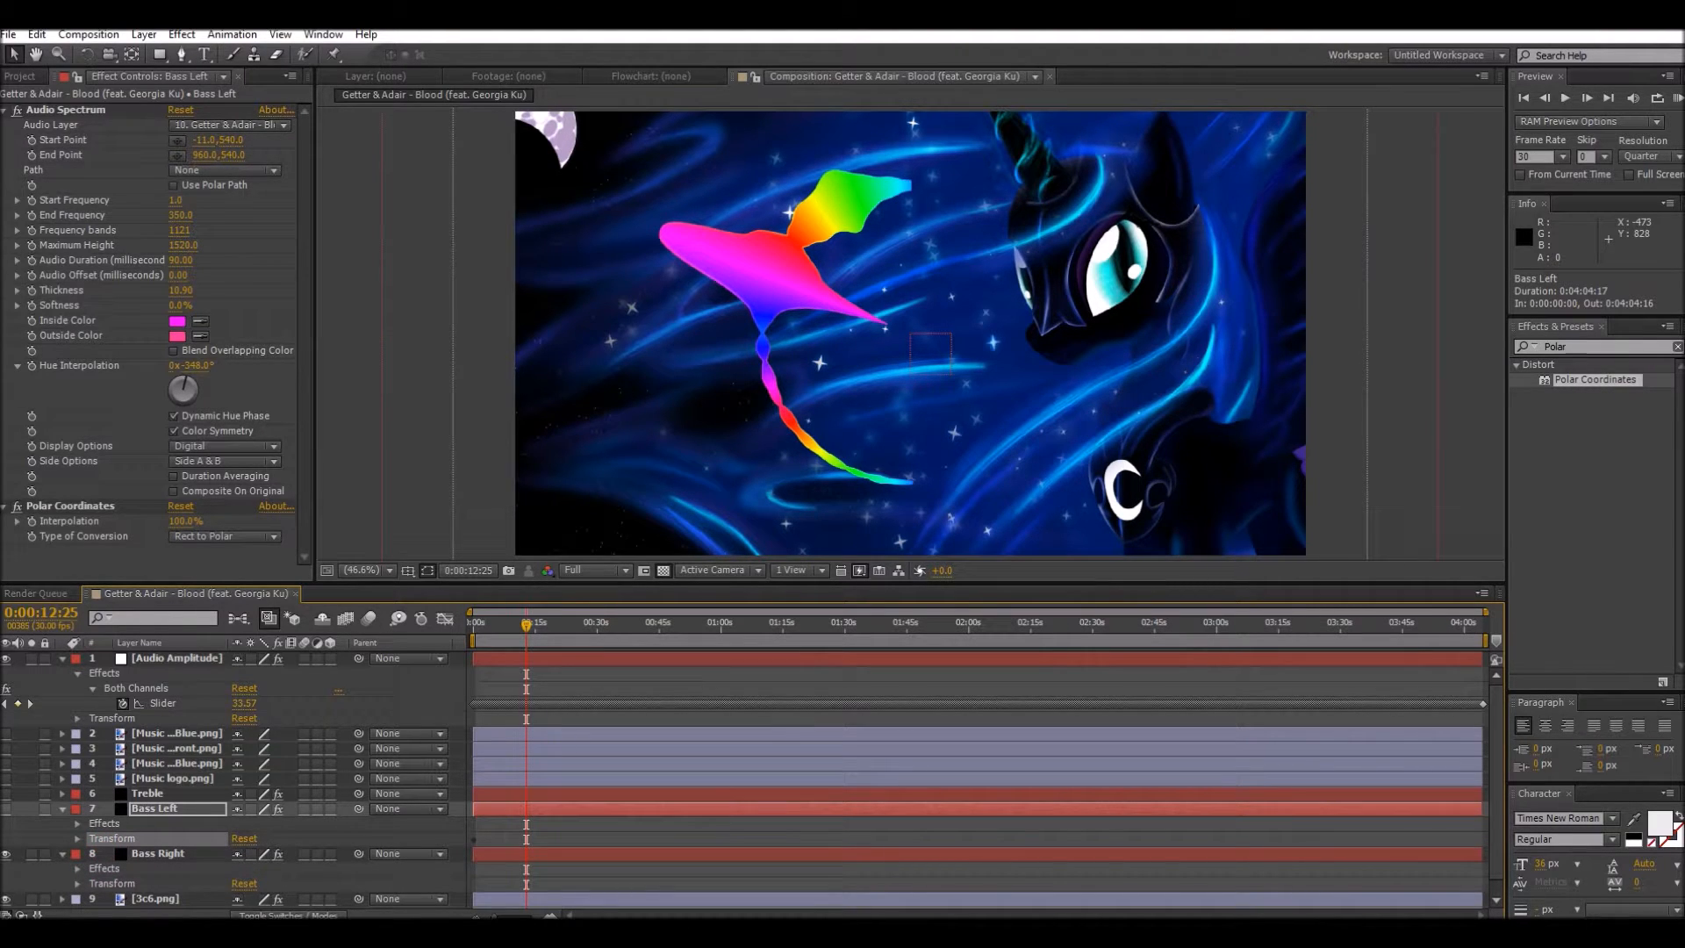
pyautogui.click(112, 884)
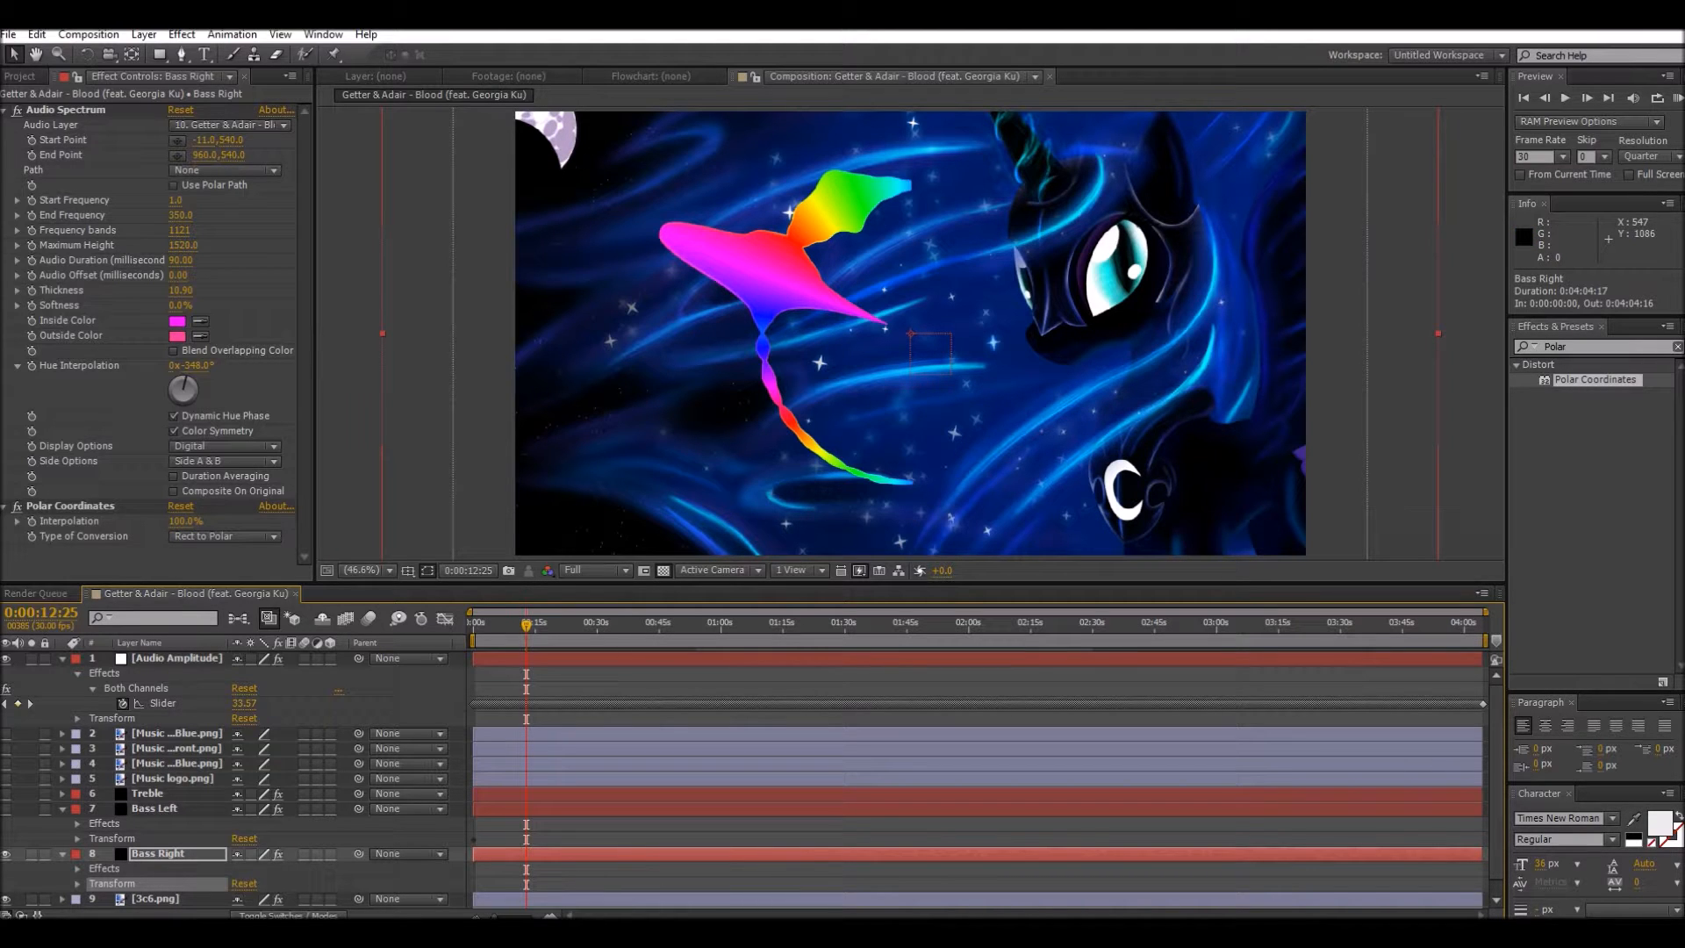
pyautogui.click(62, 808)
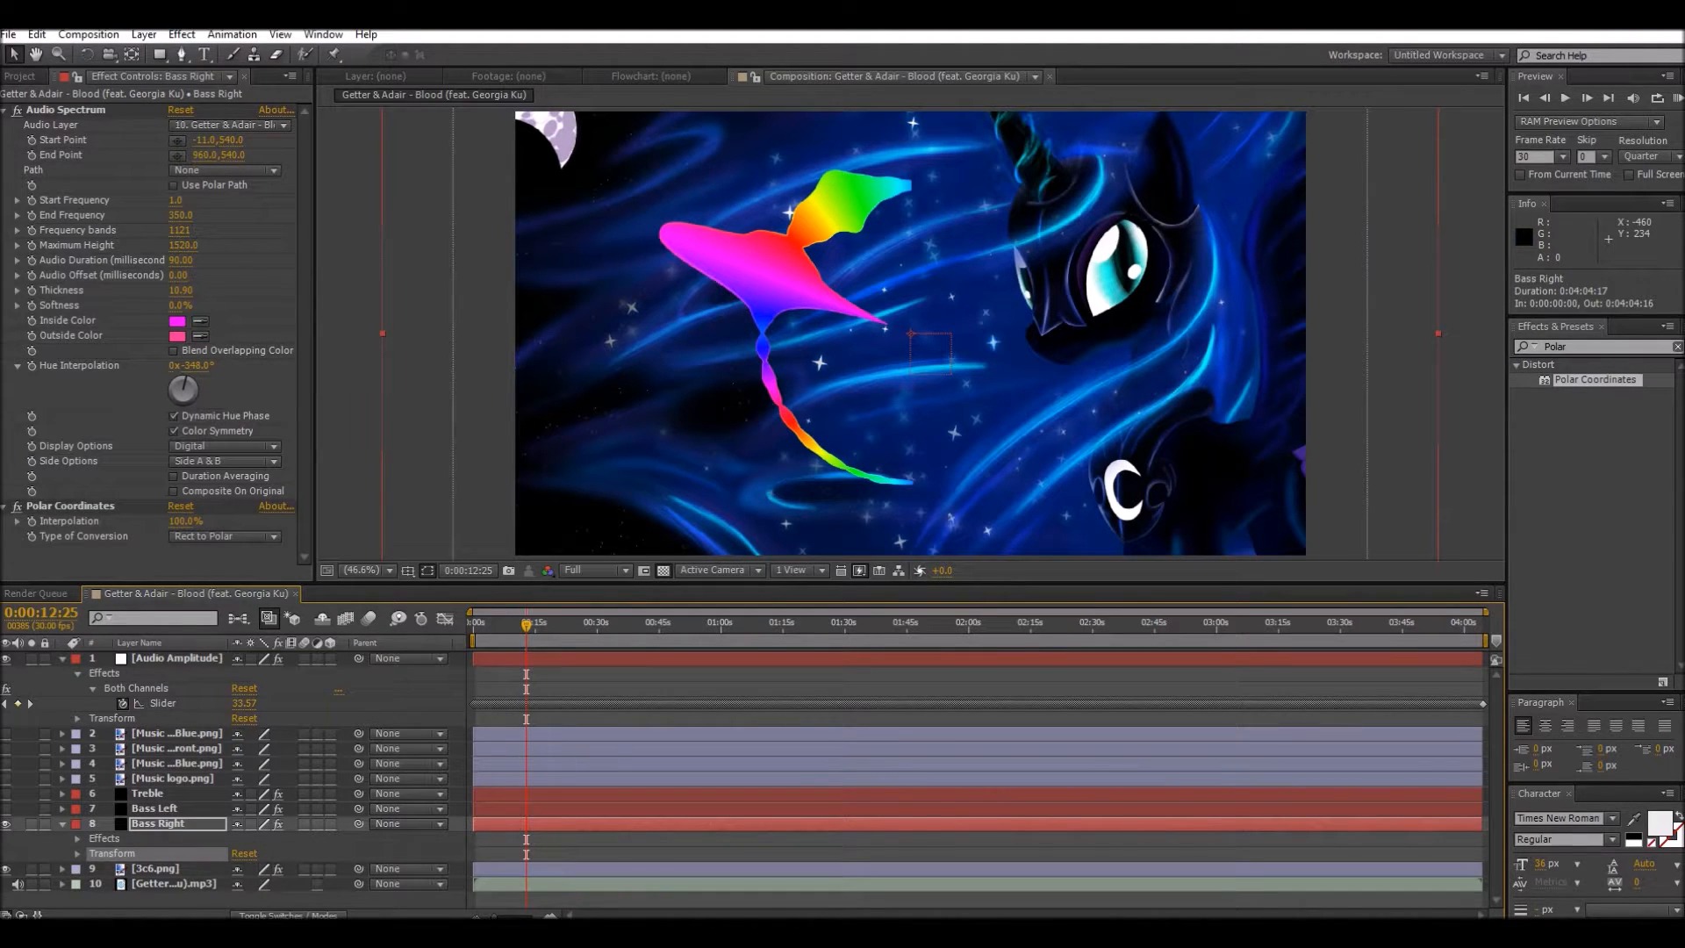
# Step: Move the Bass Right spectrum's Start Point to 960,540 and its End Point to 1911,540 to form the opposite half circle
pyautogui.moveTo(201, 142); pyautogui.dragTo(361, 142)
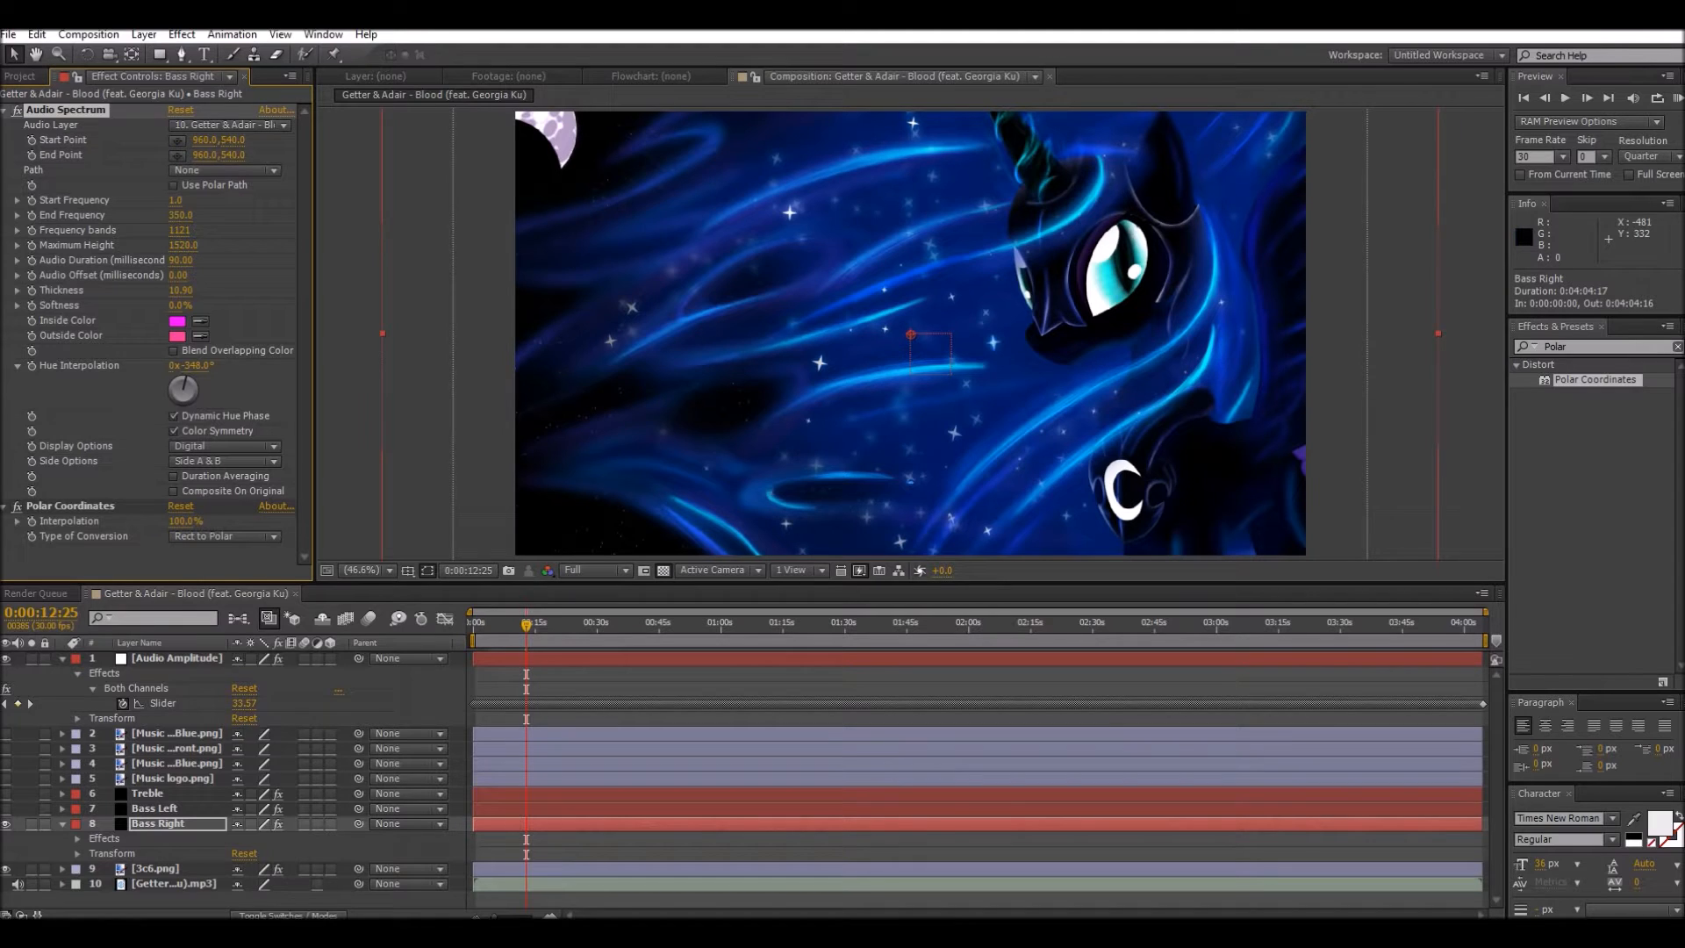
pyautogui.moveTo(198, 155); pyautogui.dragTo(282, 154)
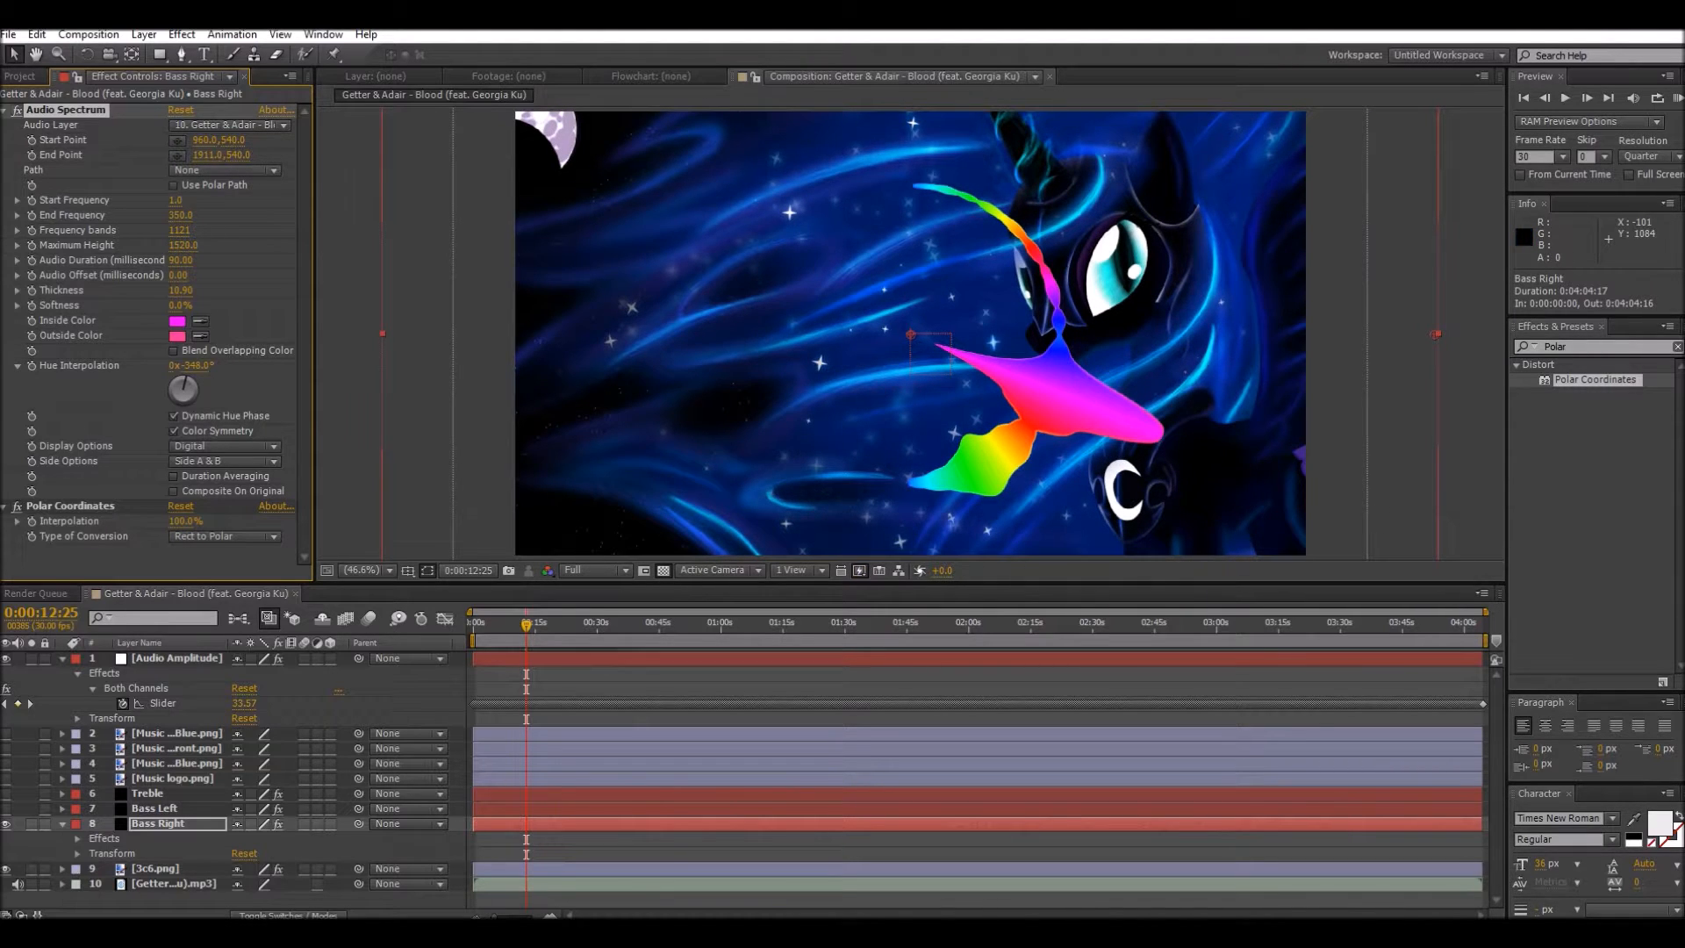
# Step: Show Bass Left together with Bass Right to check the full circle, and hide both bass layers
pyautogui.click(6, 808)
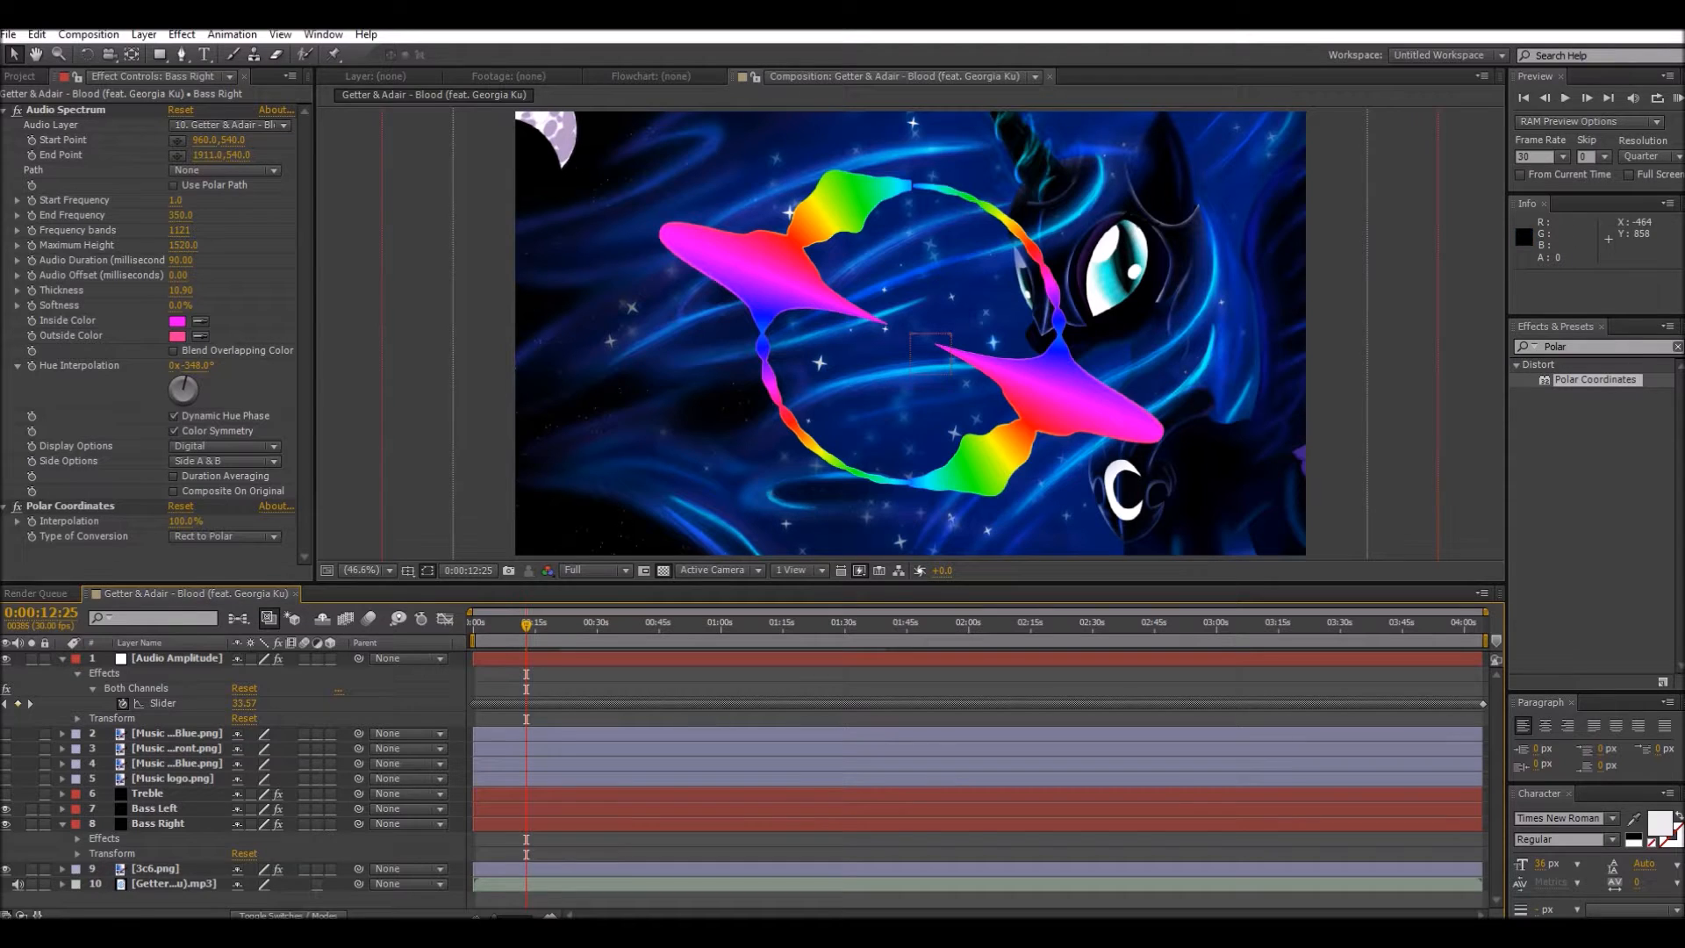
pyautogui.click(6, 808)
pyautogui.click(6, 823)
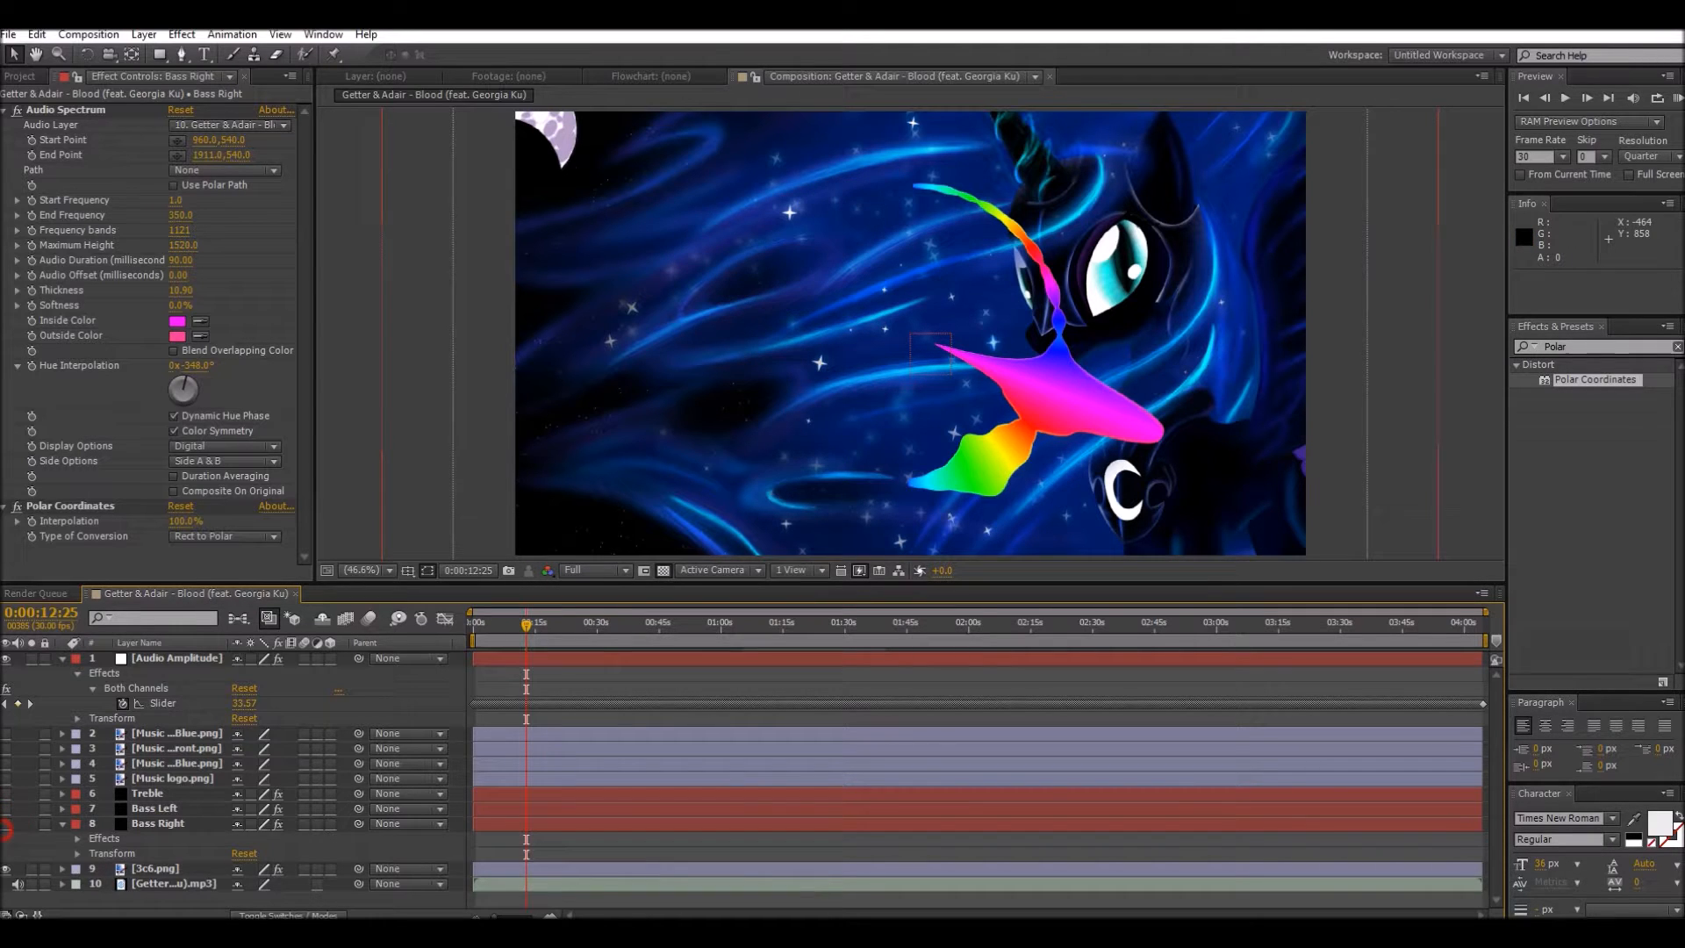
# Step: Set the Treble layer's Polar Coordinates to Rect to Polar with 100% interpolation, and use the Getter & Adair mp3 as its Audio Spectrum source
pyautogui.click(147, 793)
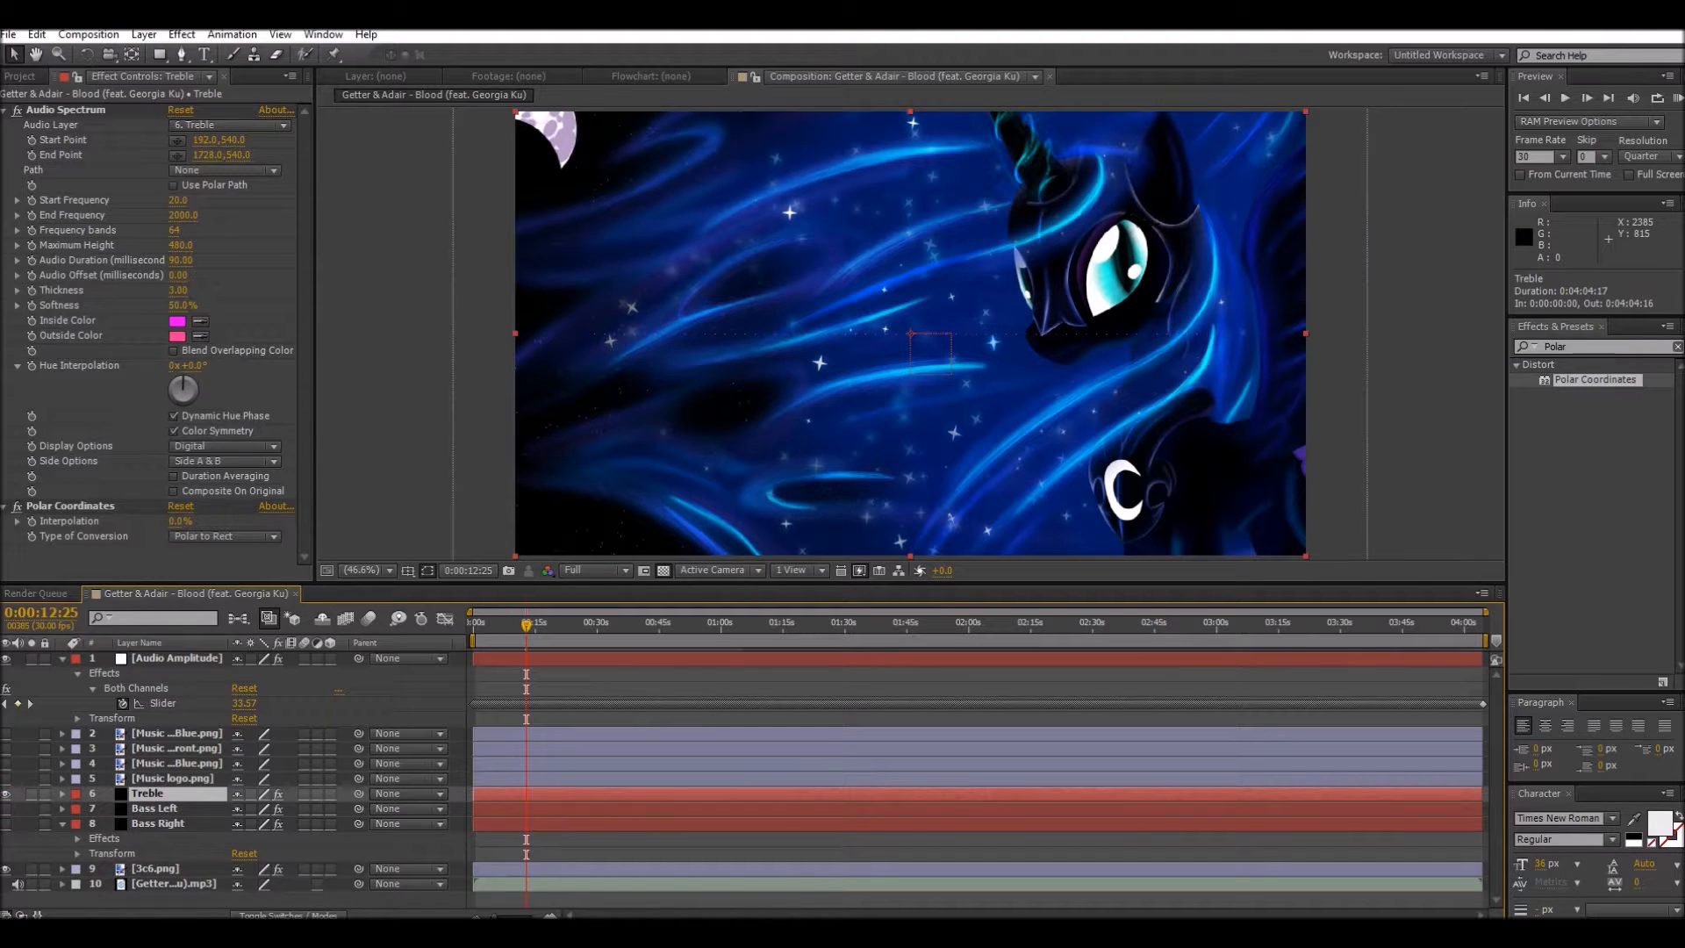
pyautogui.click(224, 536)
pyautogui.click(207, 553)
pyautogui.moveTo(177, 524); pyautogui.dragTo(230, 524)
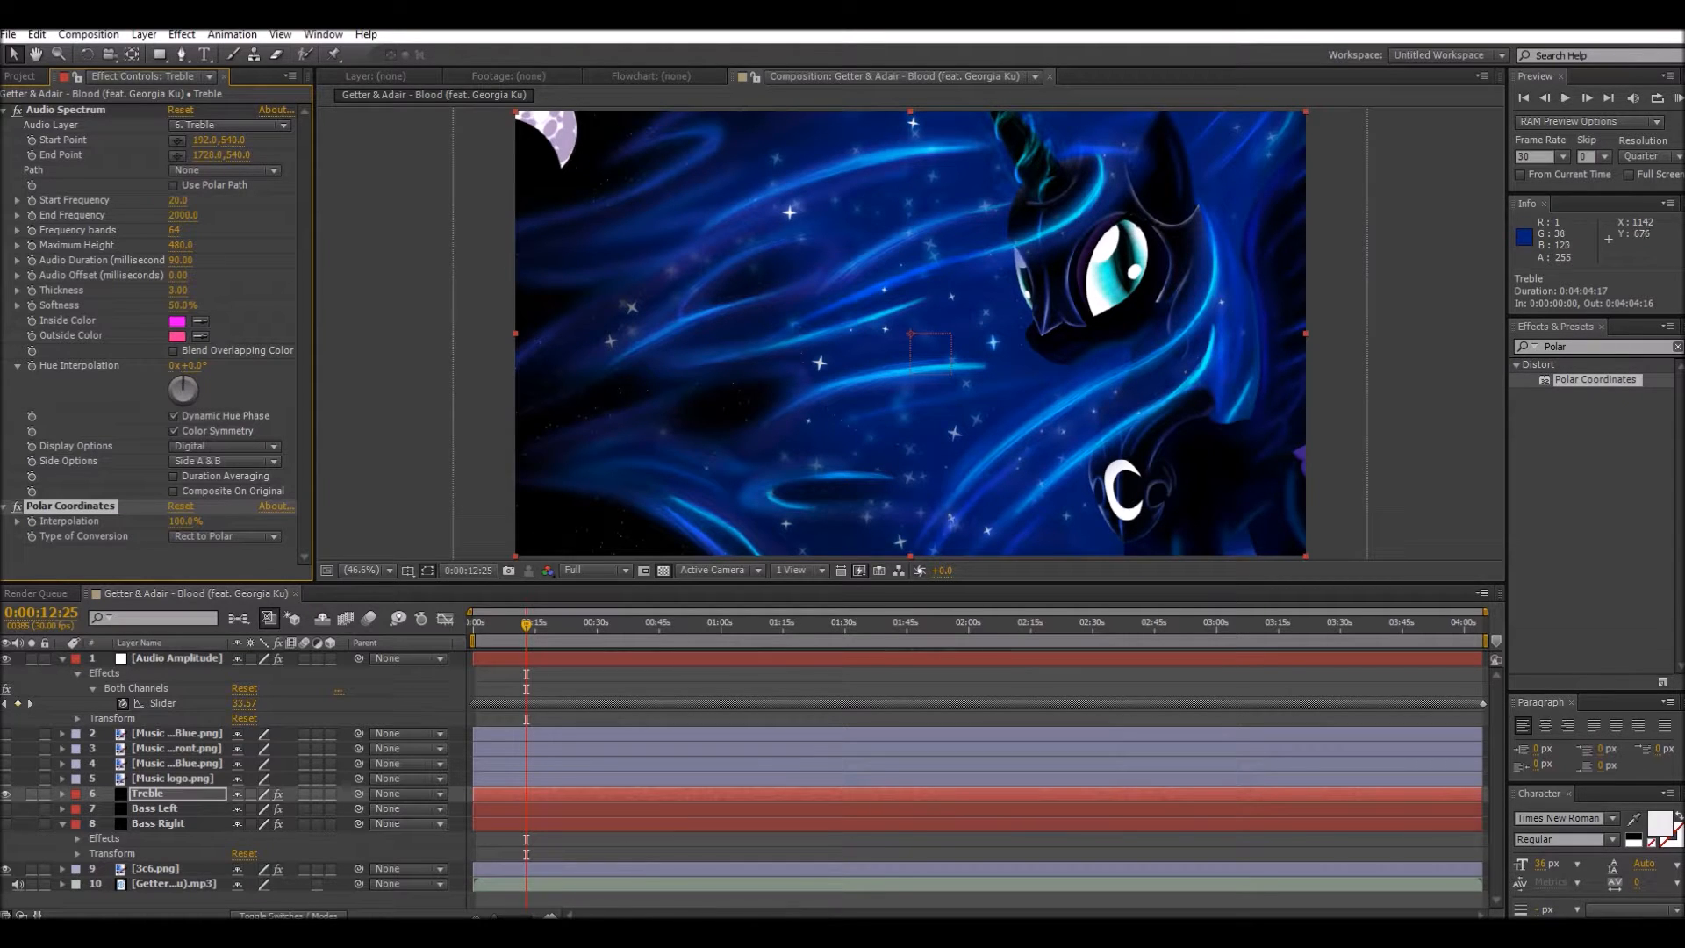
pyautogui.click(220, 125)
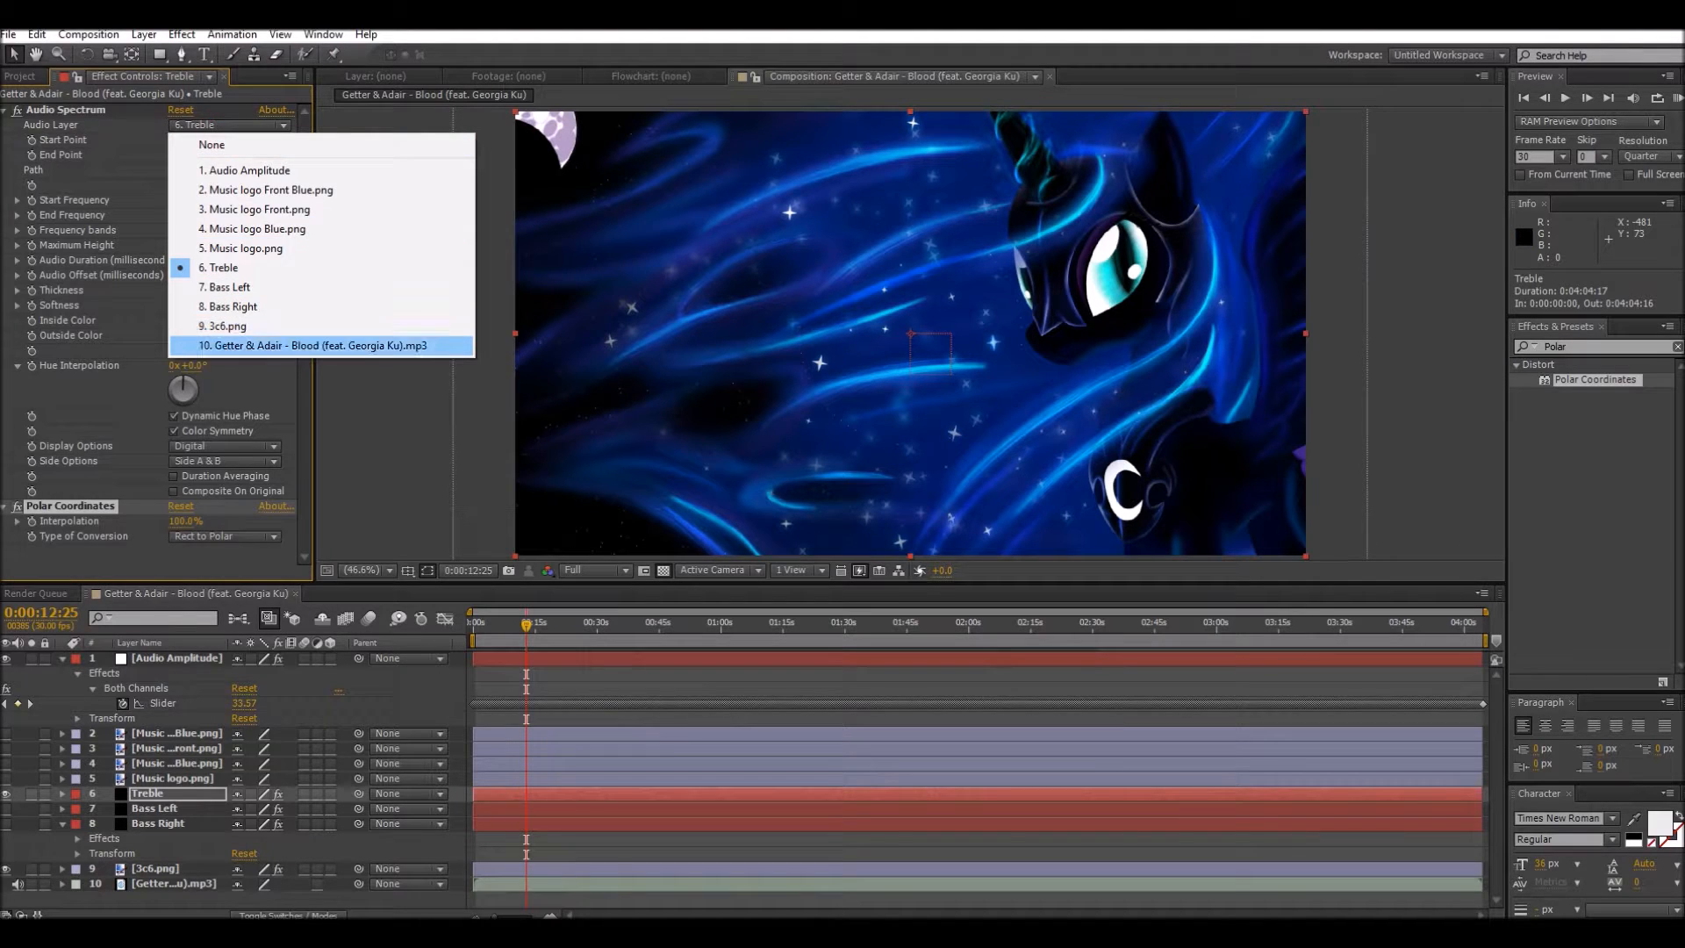
pyautogui.click(216, 346)
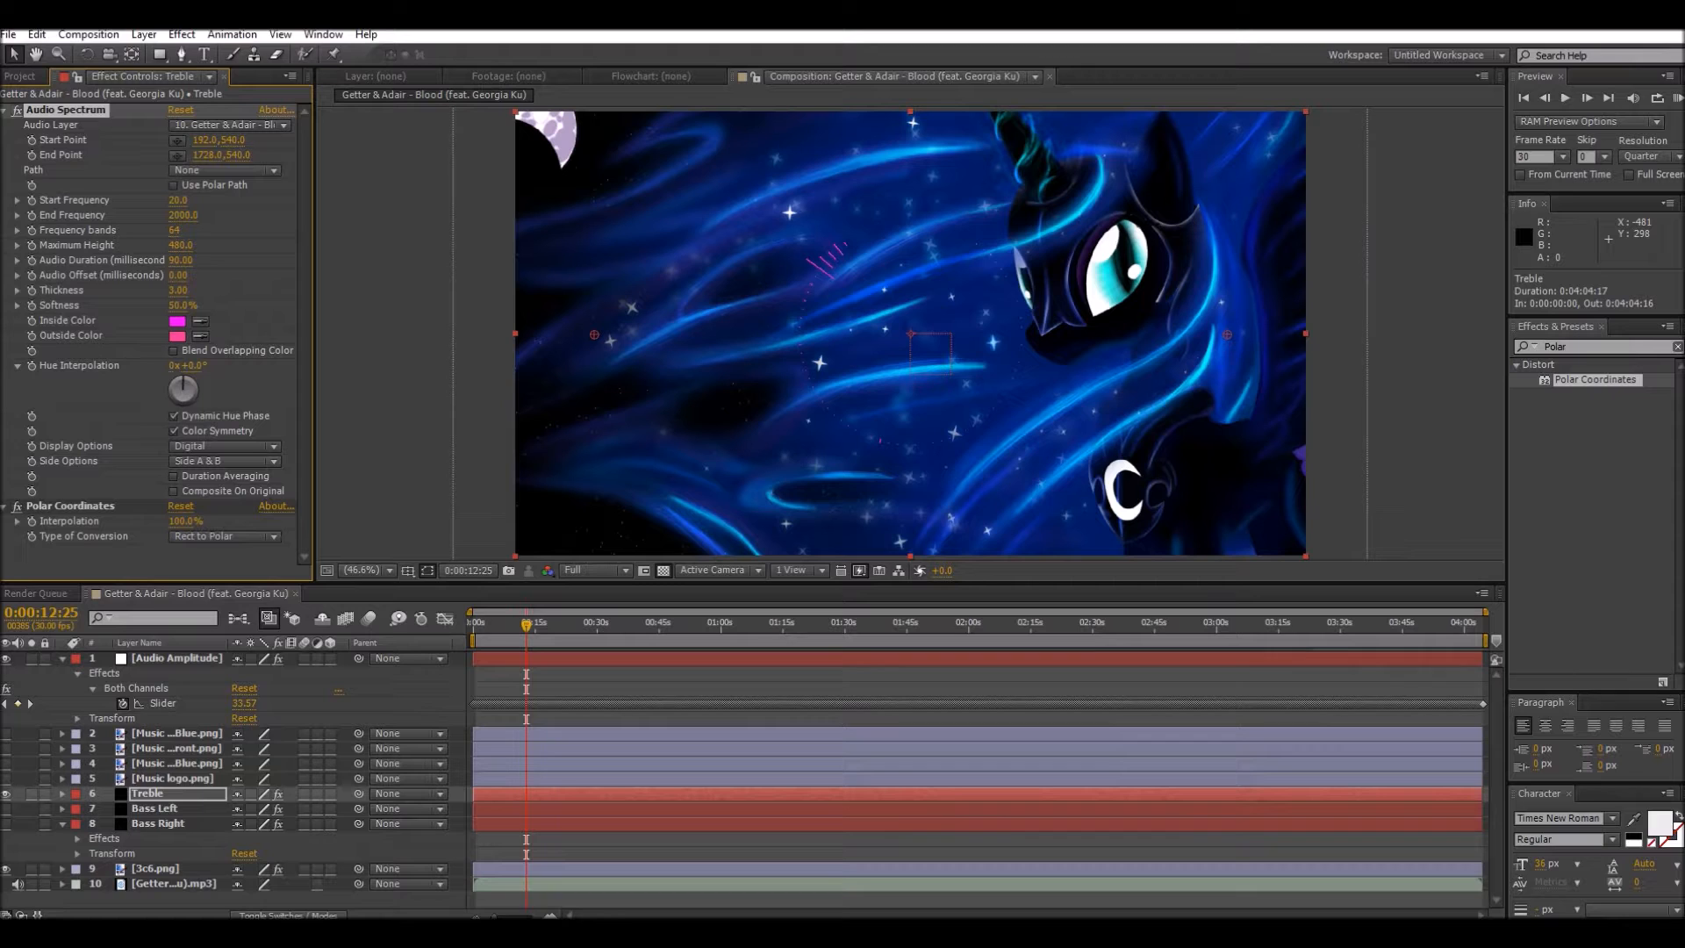
# Step: Set the Treble spectrum's frequency bands to 954 and hue interpolation to -6x-60°, keeping its softness at 50%
pyautogui.moveTo(173, 230); pyautogui.dragTo(616, 230)
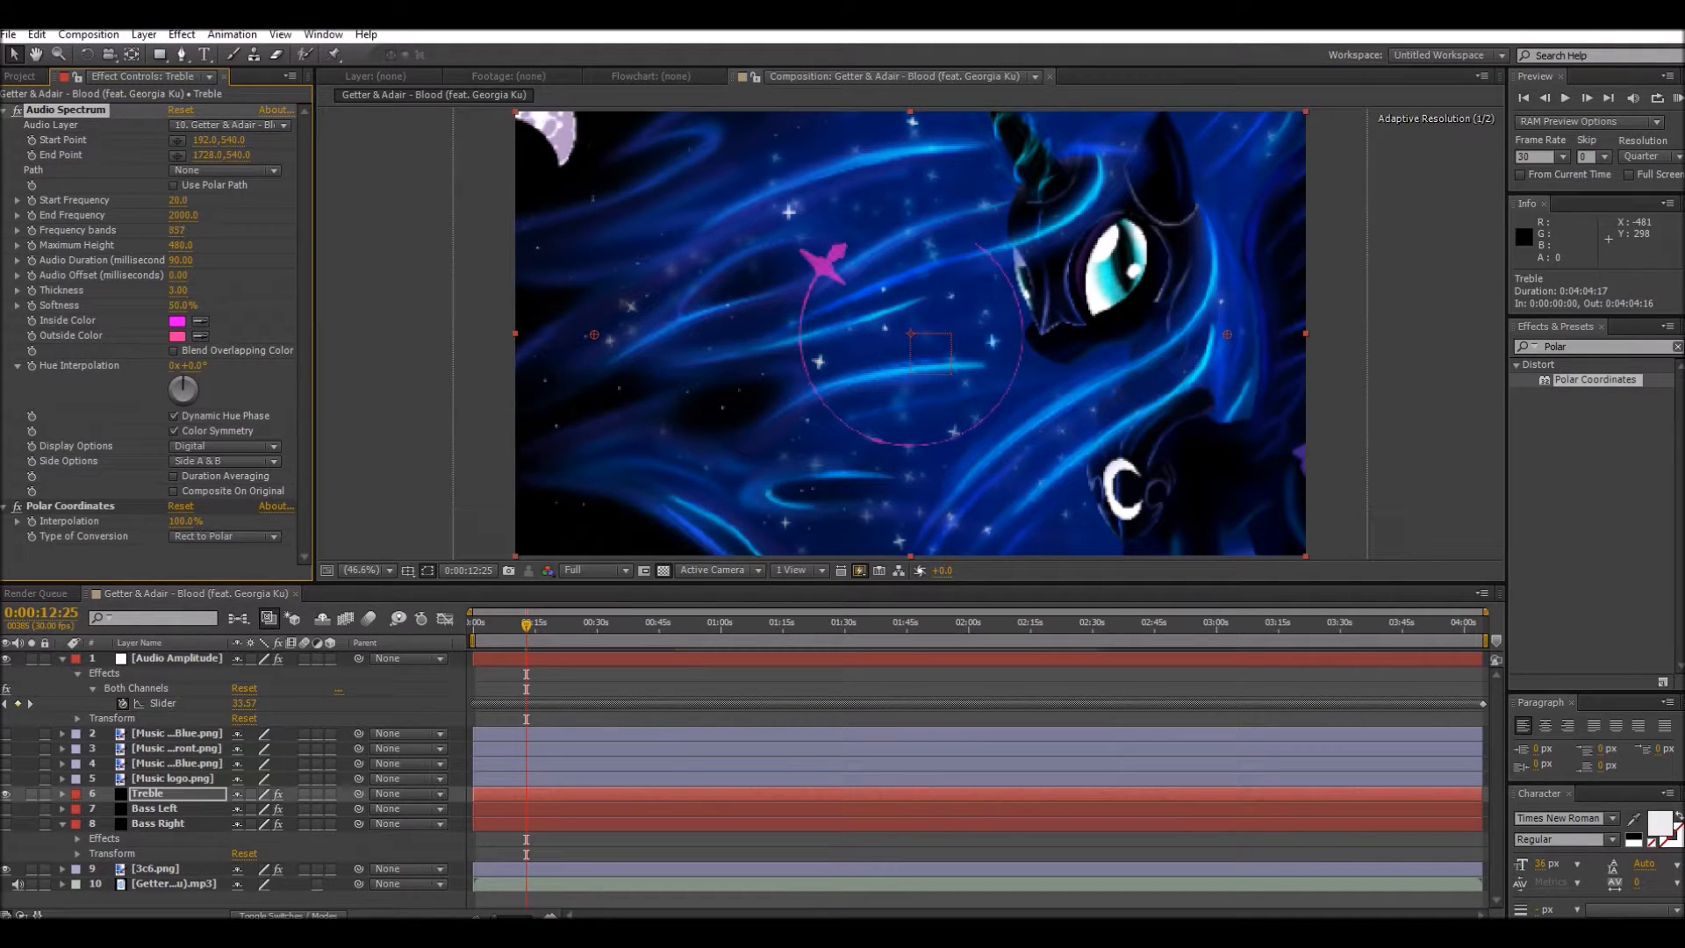
pyautogui.moveTo(938, 230); pyautogui.dragTo(955, 230)
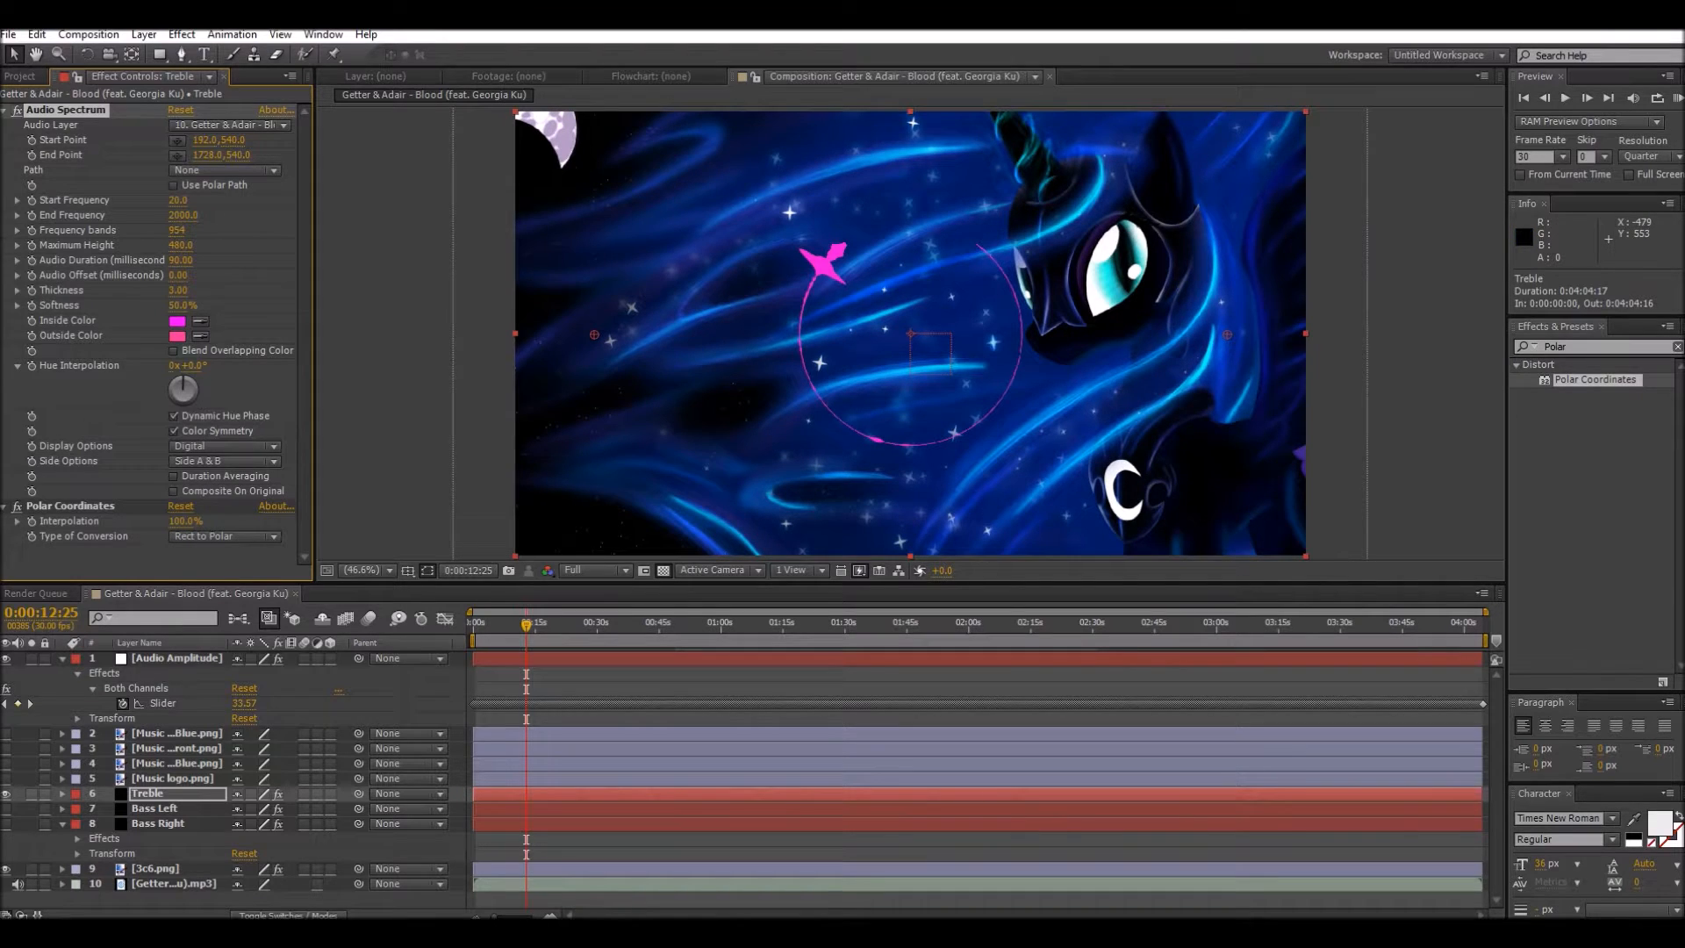
pyautogui.moveTo(184, 381)
pyautogui.mouseDown()
pyautogui.moveTo(184, 400)
pyautogui.moveTo(178, 382)
pyautogui.mouseUp()
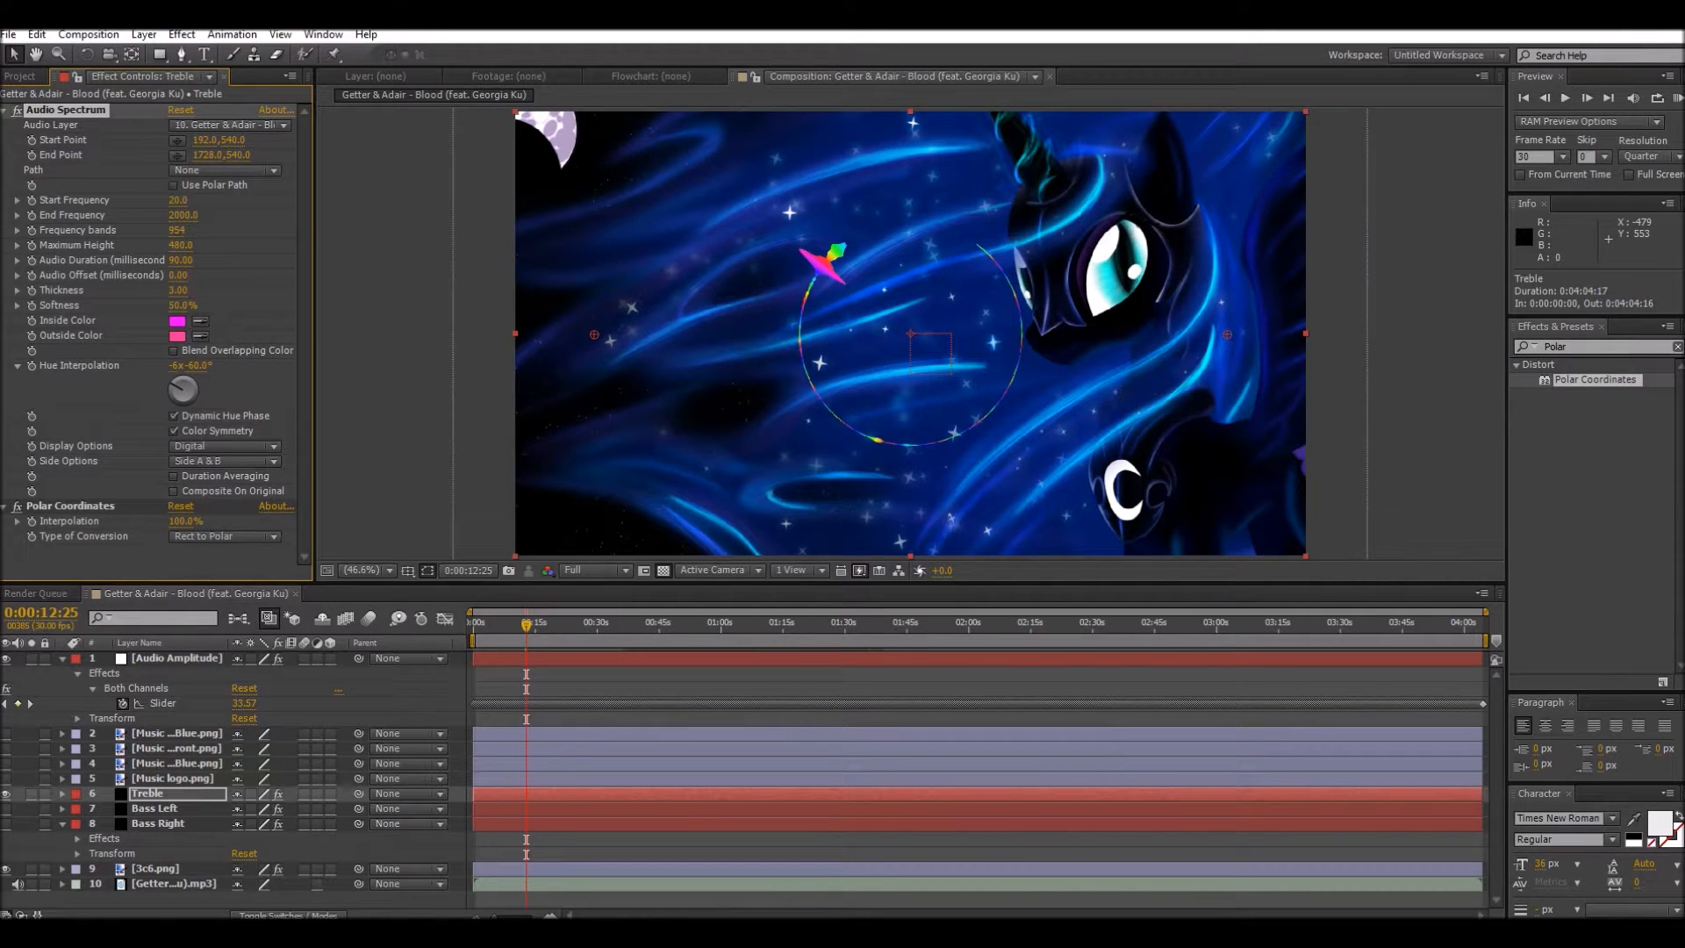
pyautogui.moveTo(183, 304); pyautogui.dragTo(170, 305)
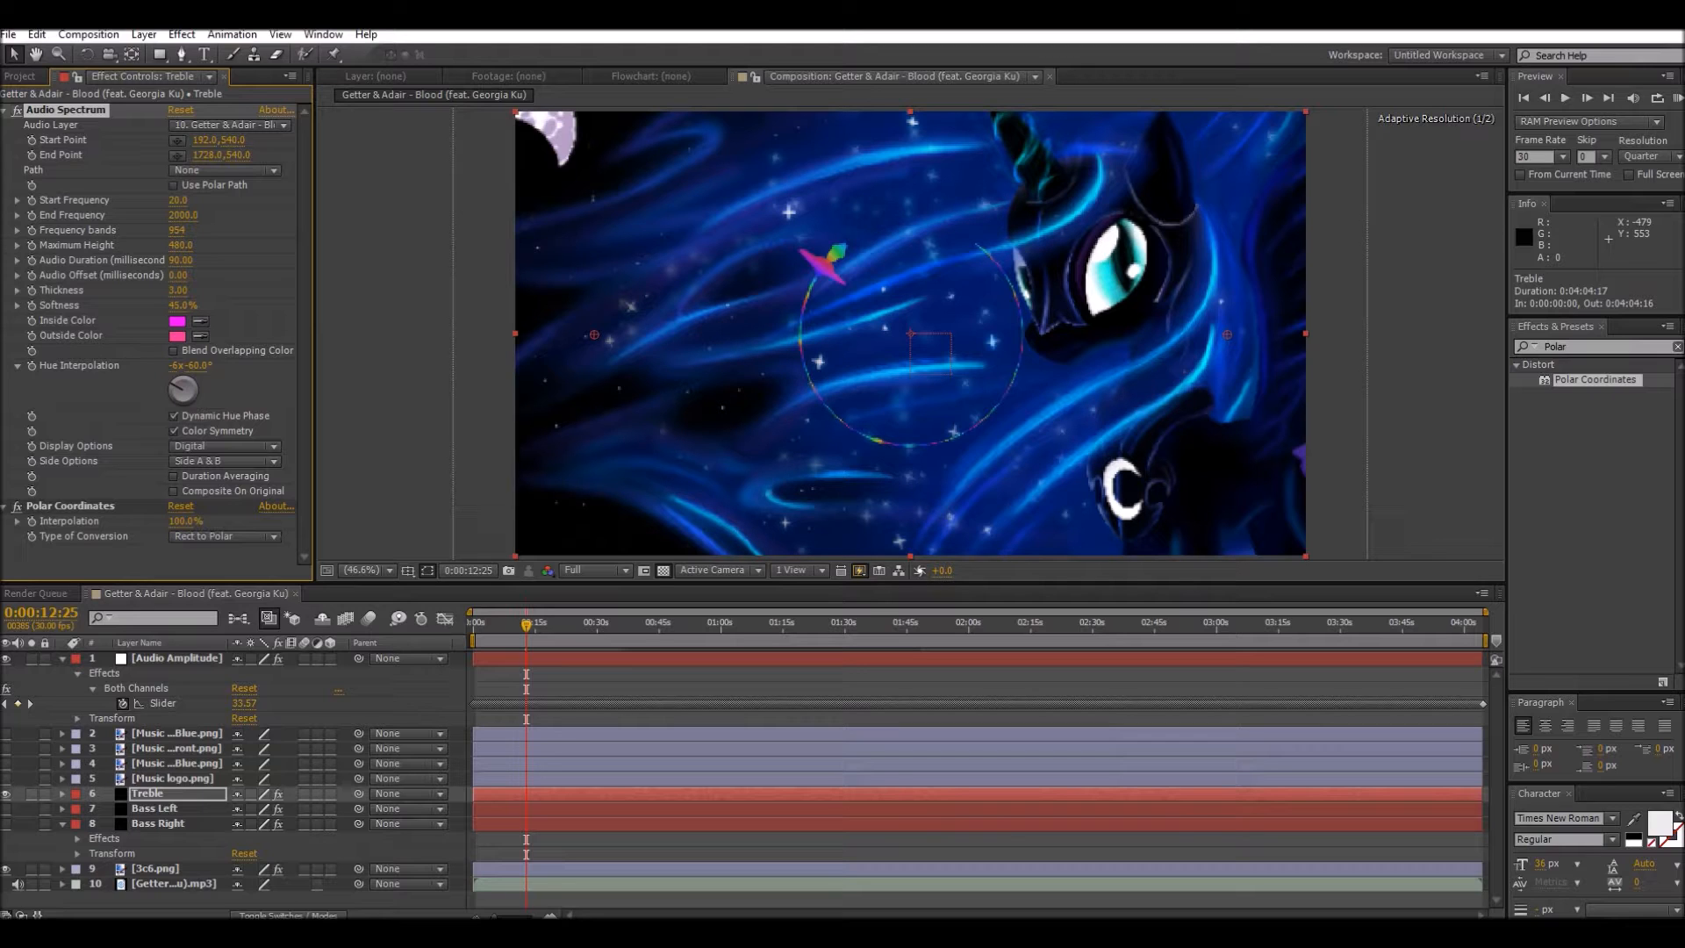
pyautogui.moveTo(184, 304); pyautogui.dragTo(183, 305)
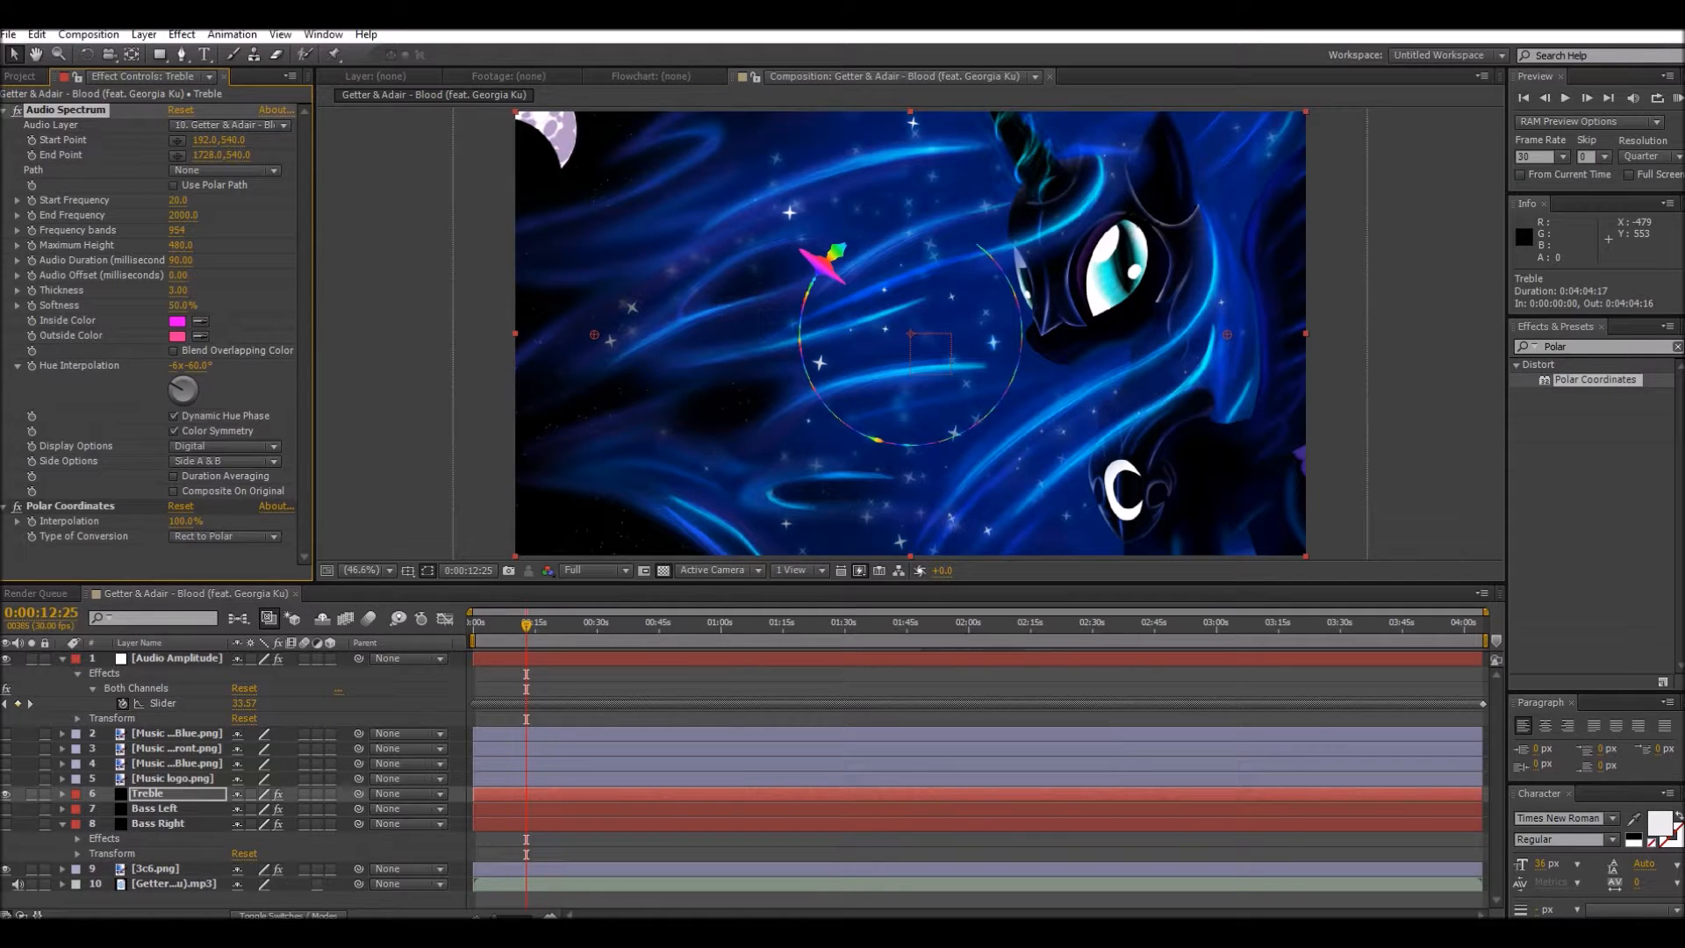
# Step: Set the Treble spectrum's maximum height to 1900 and move its Start Point to -138,540
pyautogui.moveTo(181, 245); pyautogui.dragTo(306, 246)
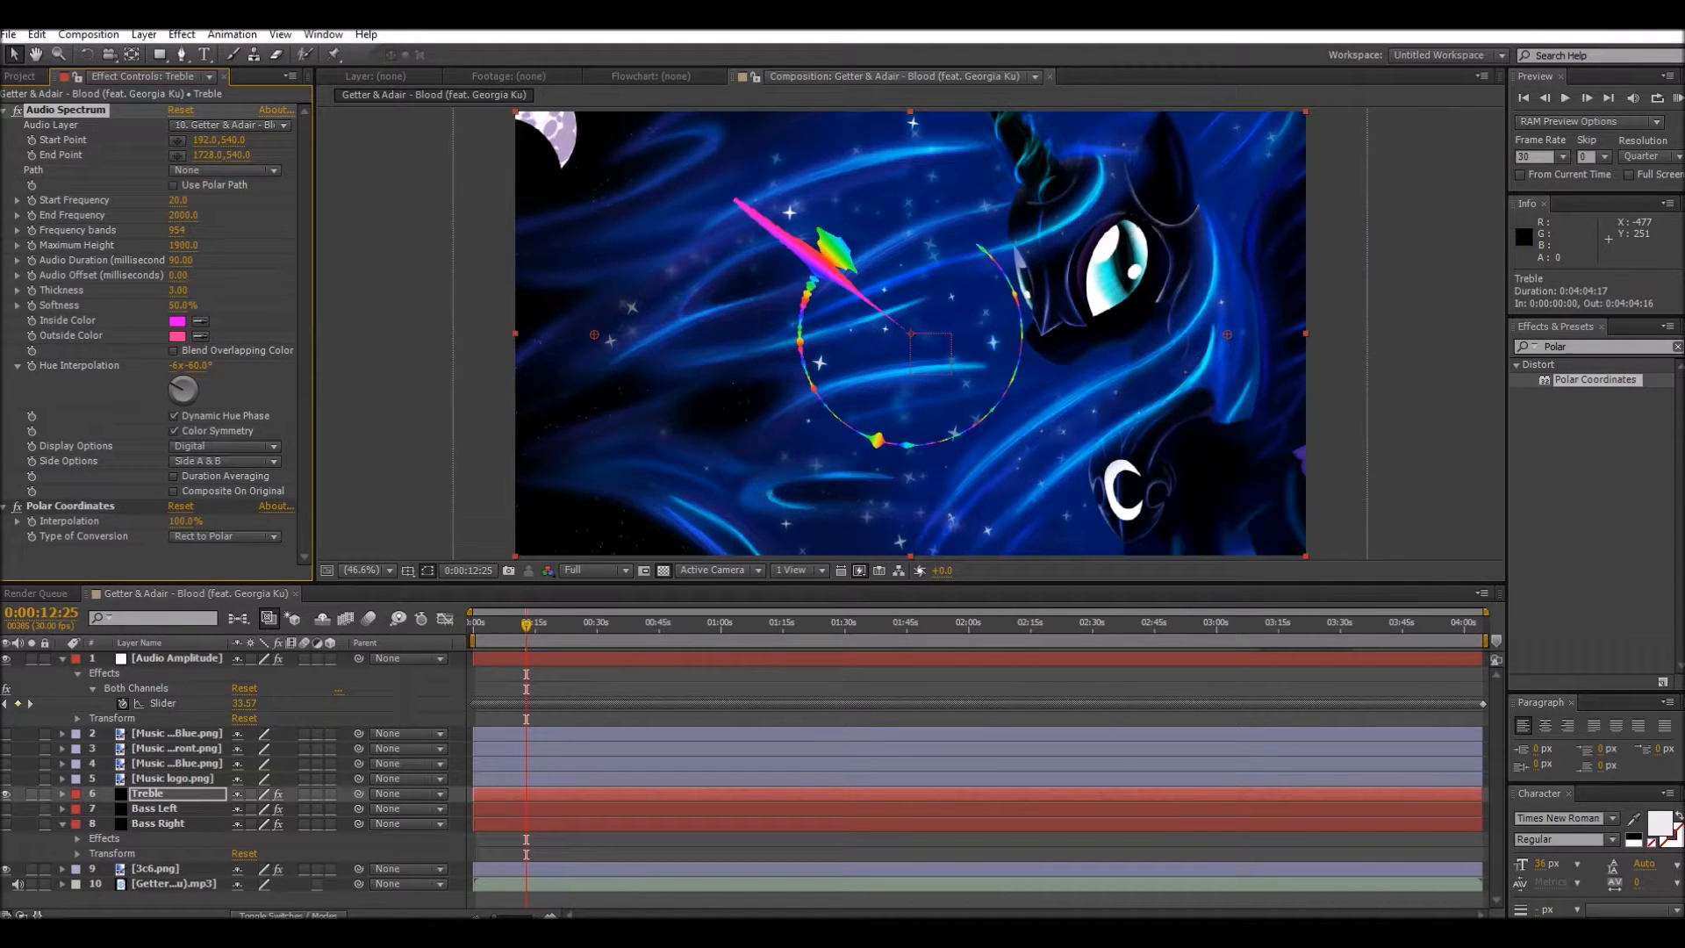
pyautogui.moveTo(200, 138); pyautogui.dragTo(1, 138)
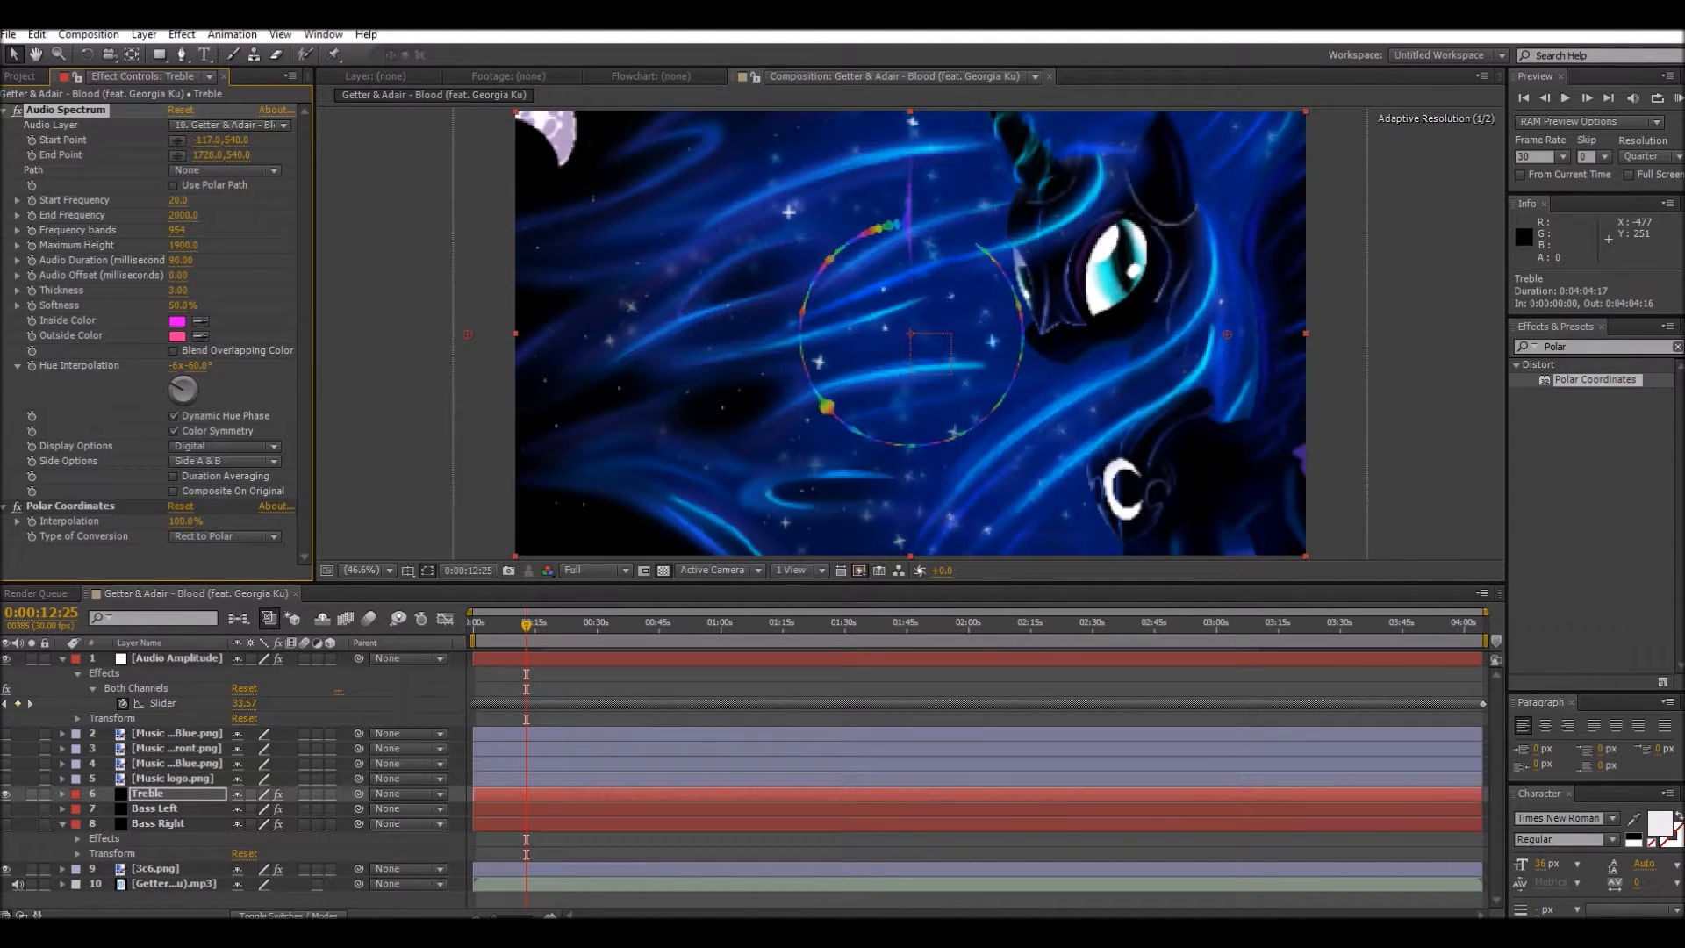
pyautogui.moveTo(207, 140); pyautogui.dragTo(188, 139)
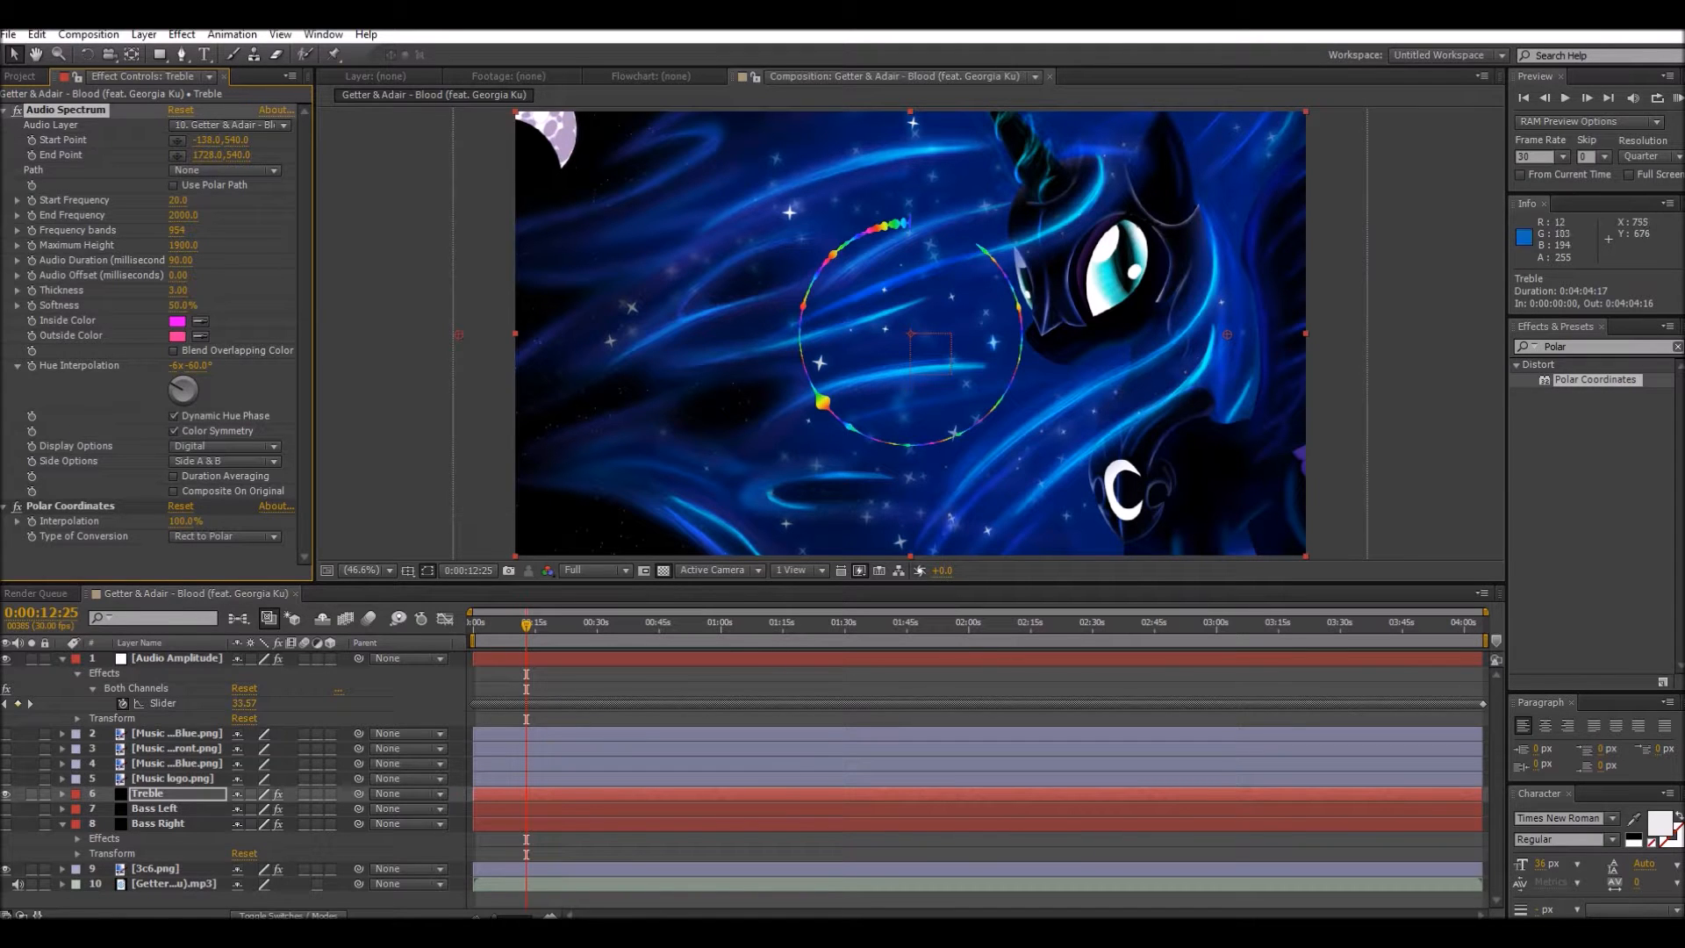
# Step: Preview the Treble spectrum at 0:02:04:06, setting its maximum height to 4370 and its End Point to 1919,540 to close the circle
pyautogui.moveTo(527, 624); pyautogui.dragTo(986, 625)
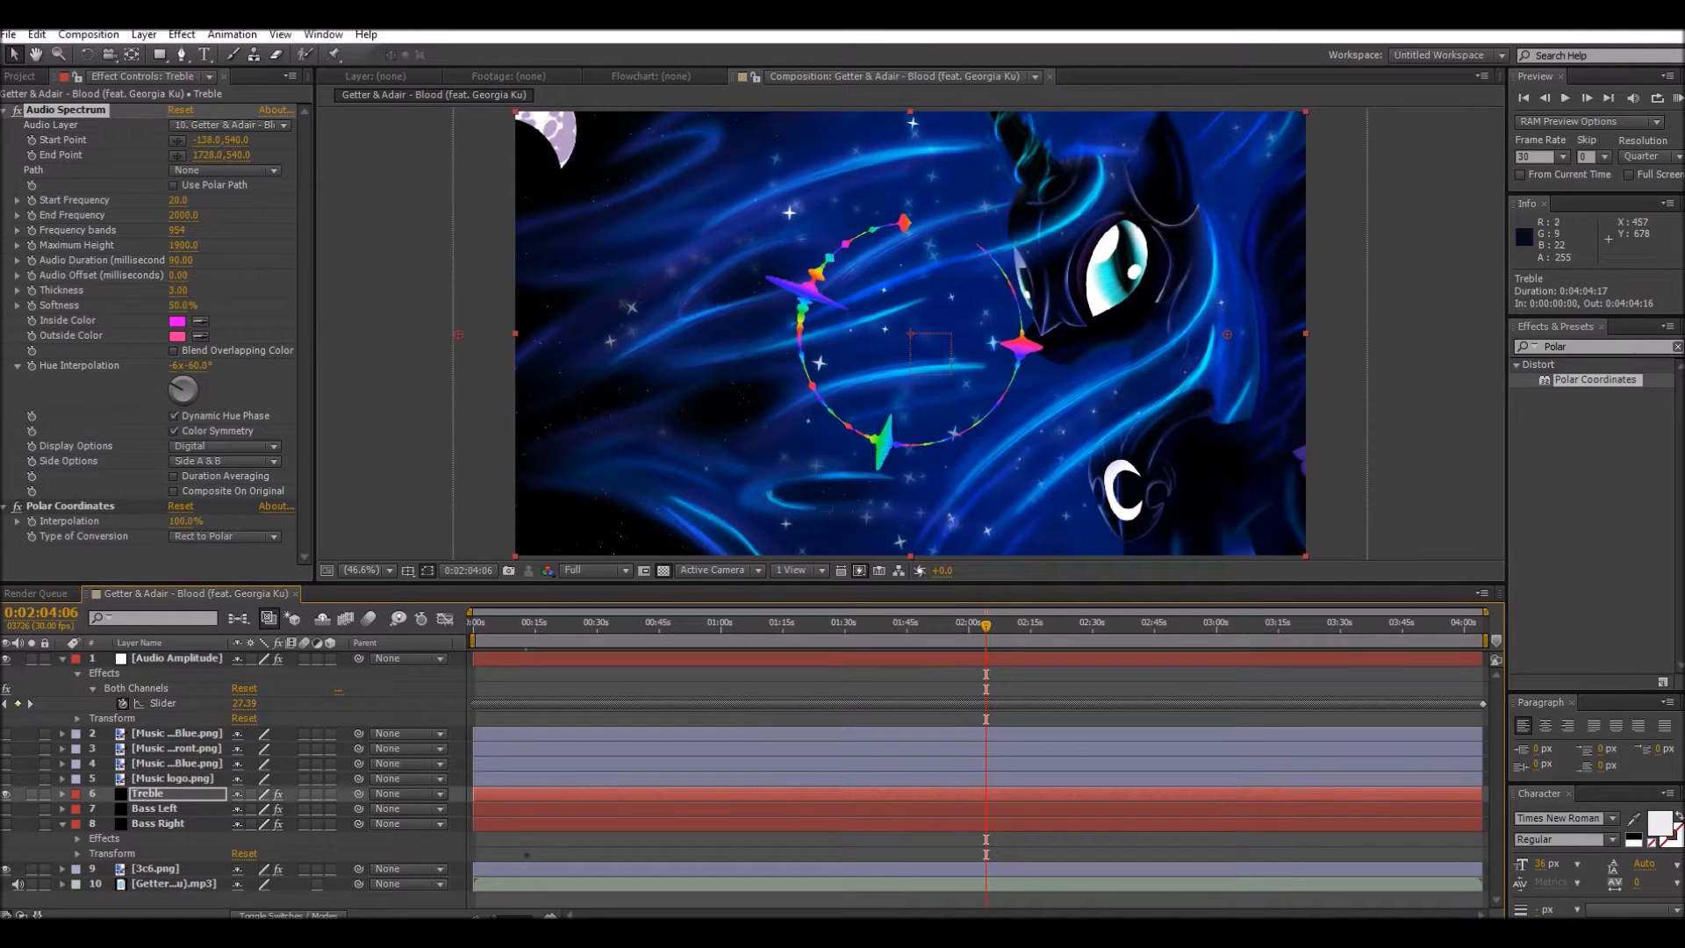
pyautogui.moveTo(178, 245); pyautogui.dragTo(386, 245)
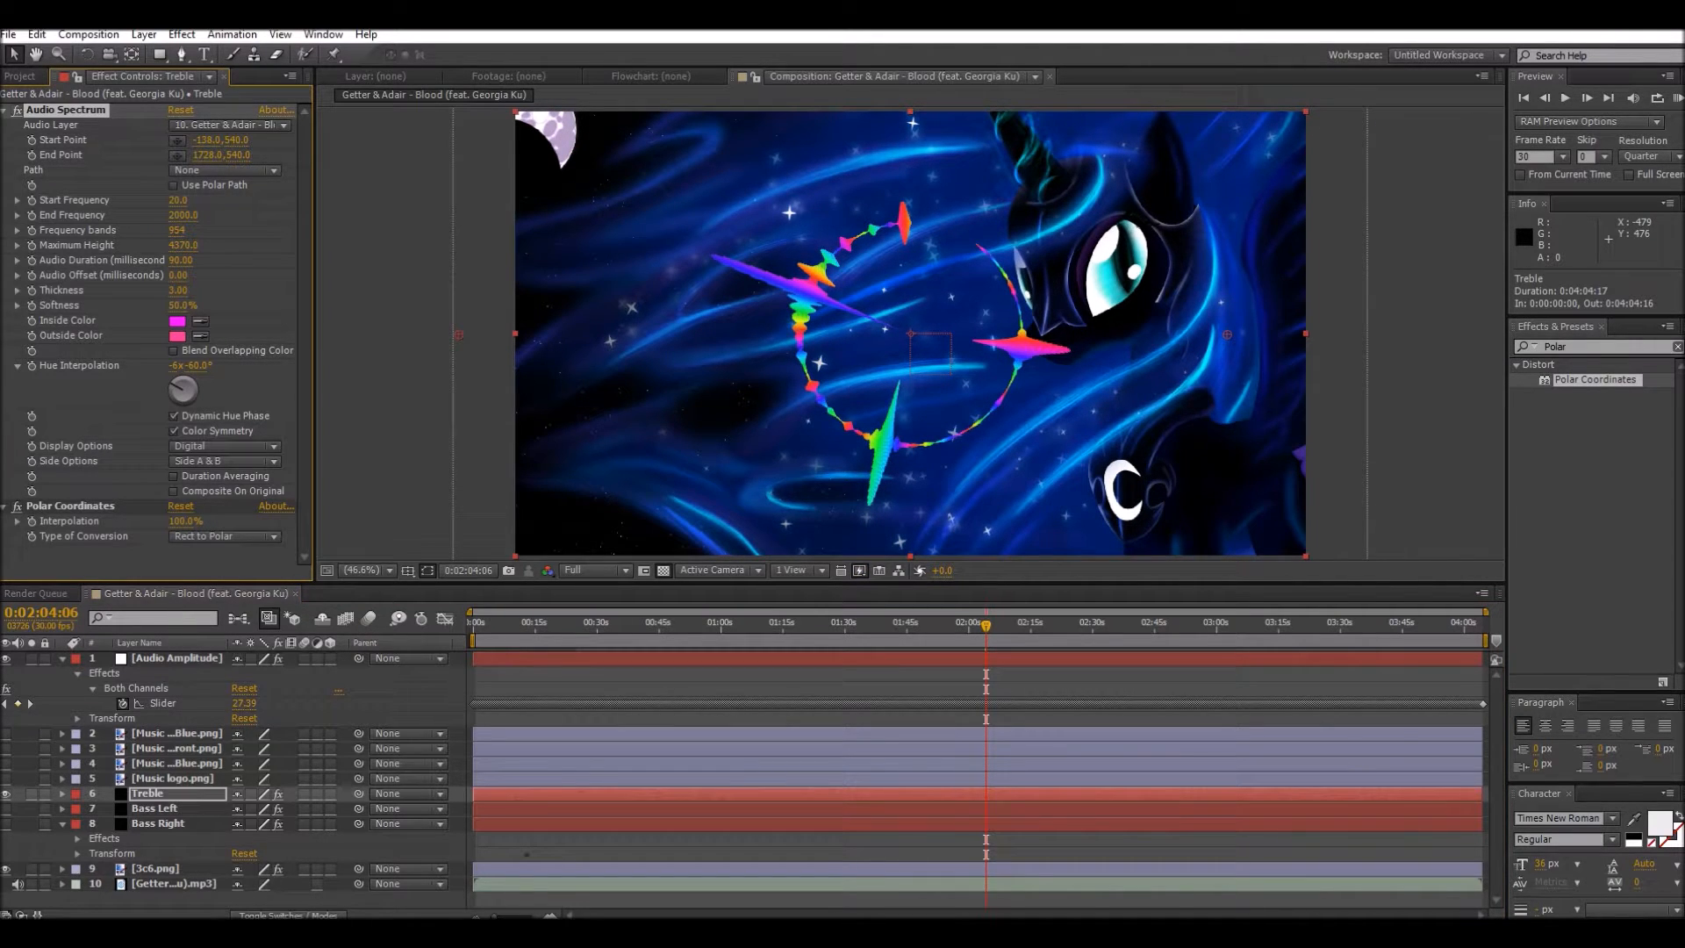
pyautogui.click(62, 794)
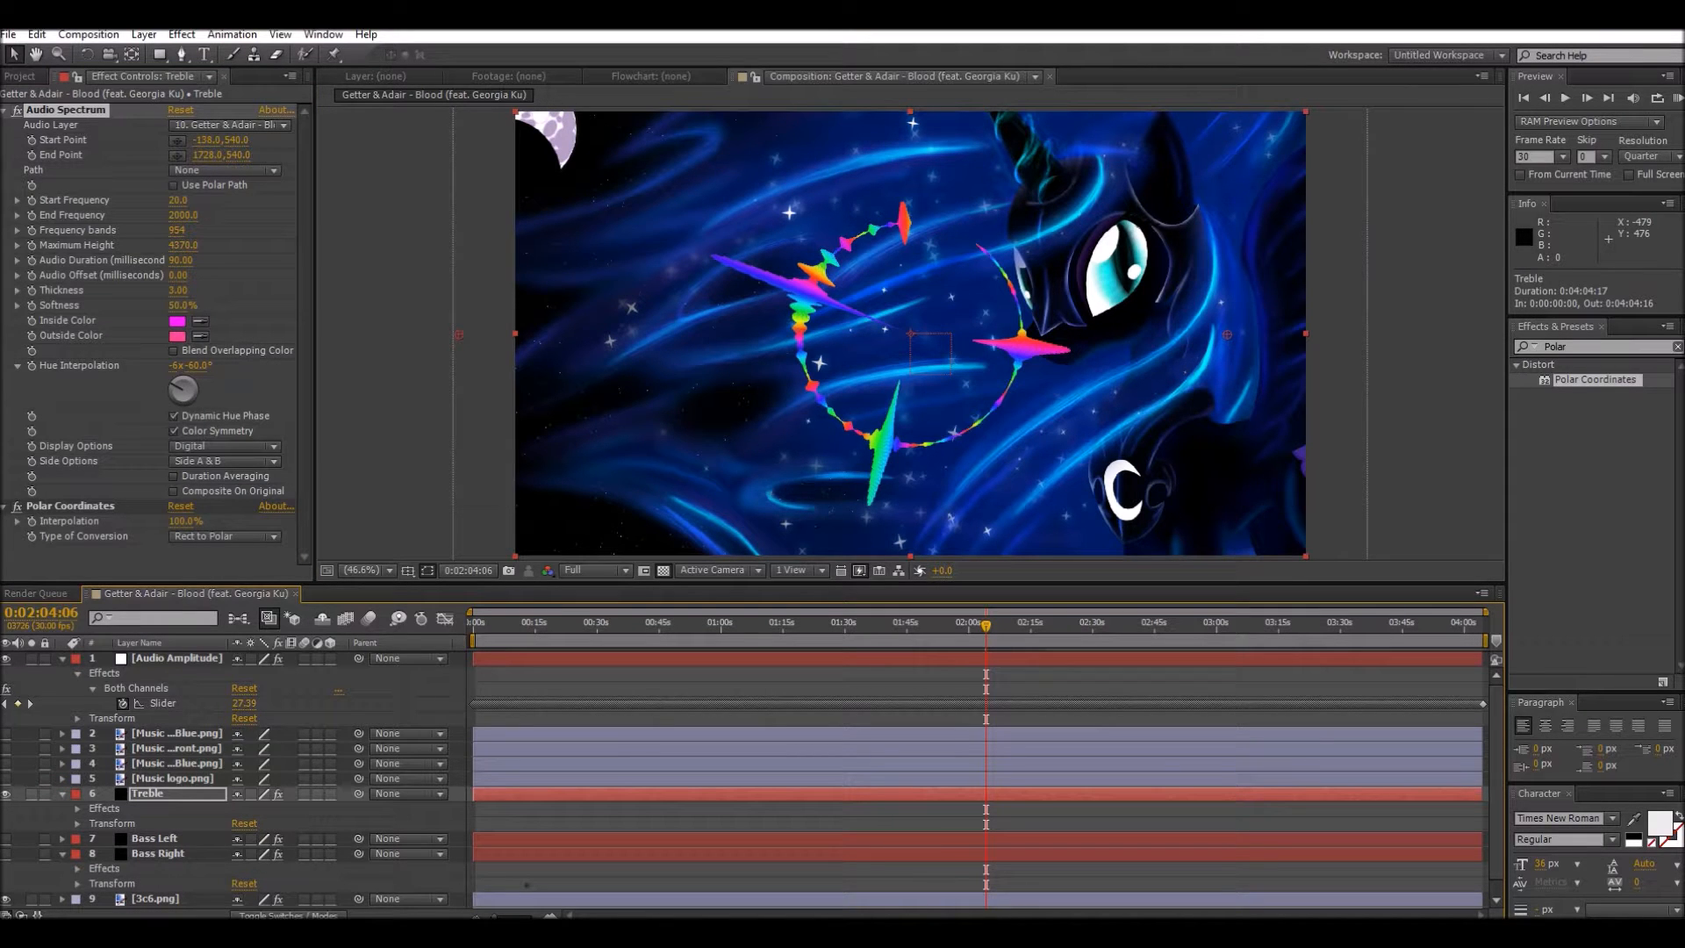
pyautogui.moveTo(211, 155); pyautogui.dragTo(379, 154)
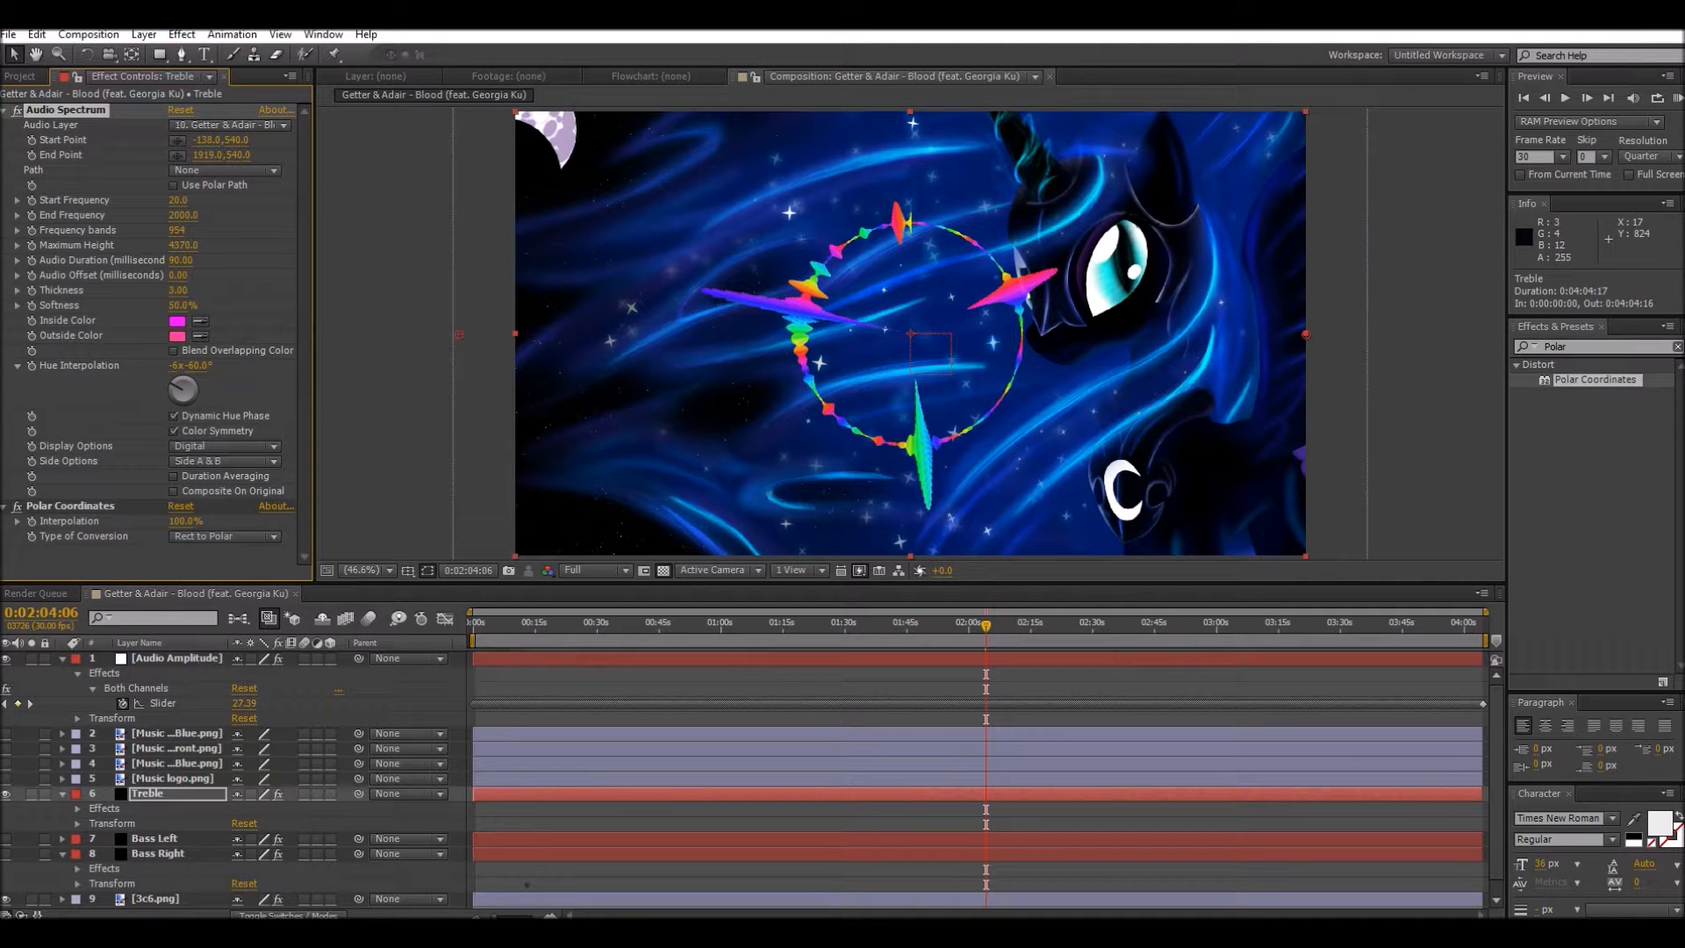
# Step: Add an expression to the Treble layer's Scale that links it to the Audio Amplitude layer's Both Channels slider
pyautogui.scroll(-1, 746, 777)
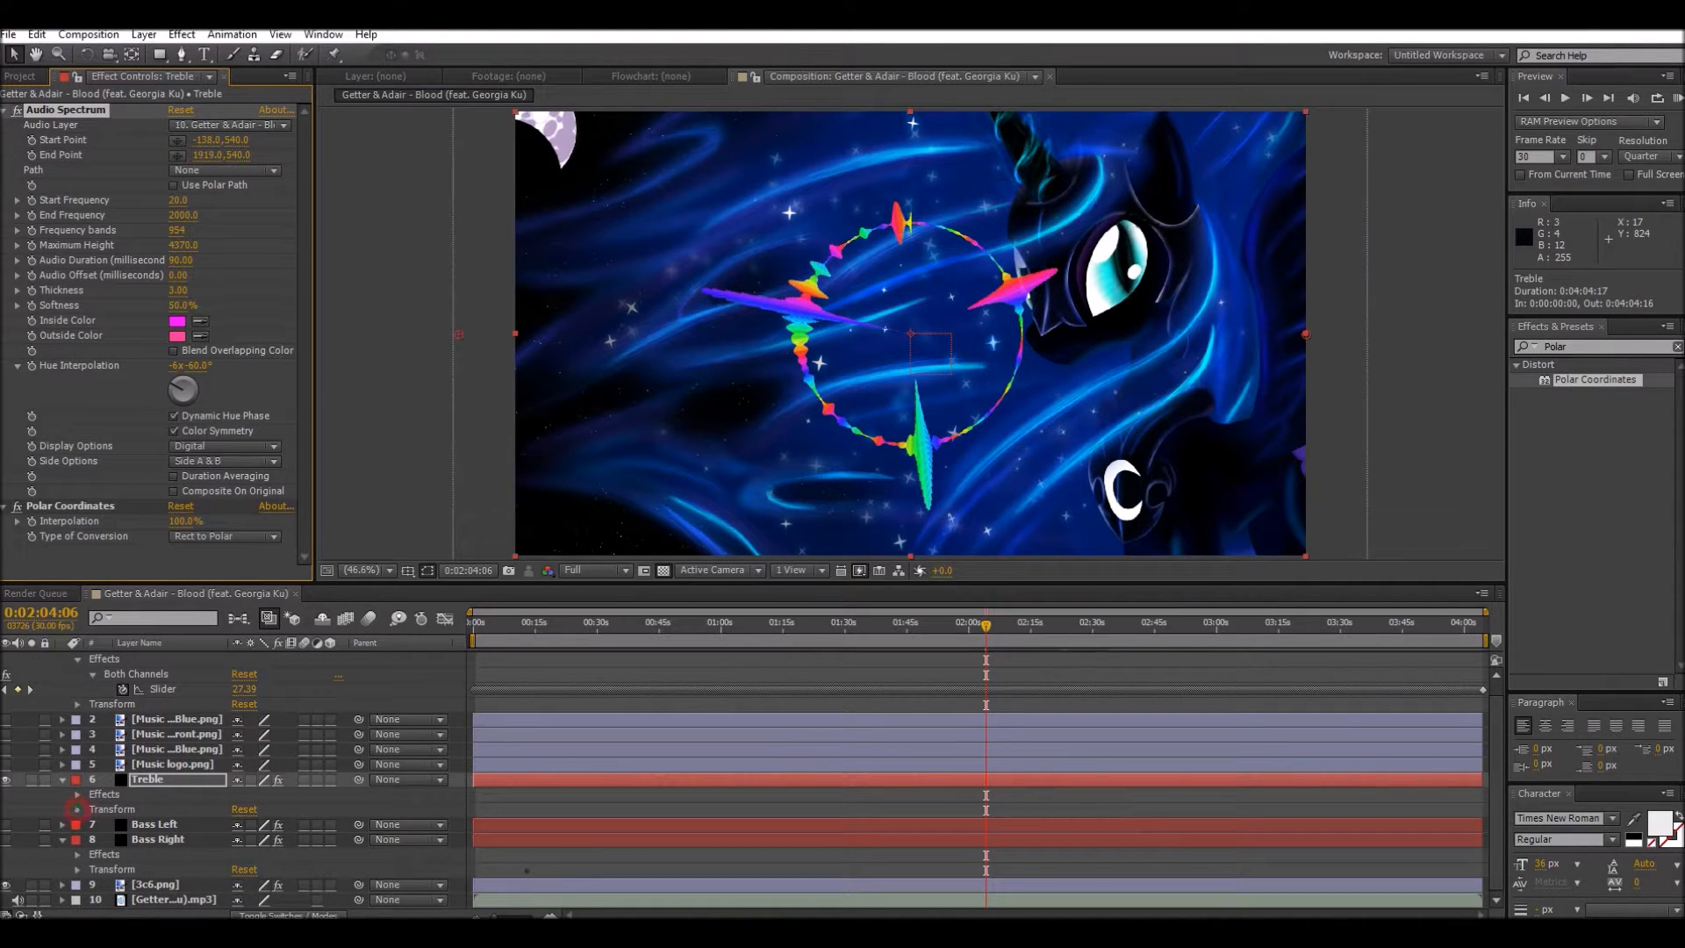
pyautogui.click(78, 809)
pyautogui.scroll(-3, 77, 809)
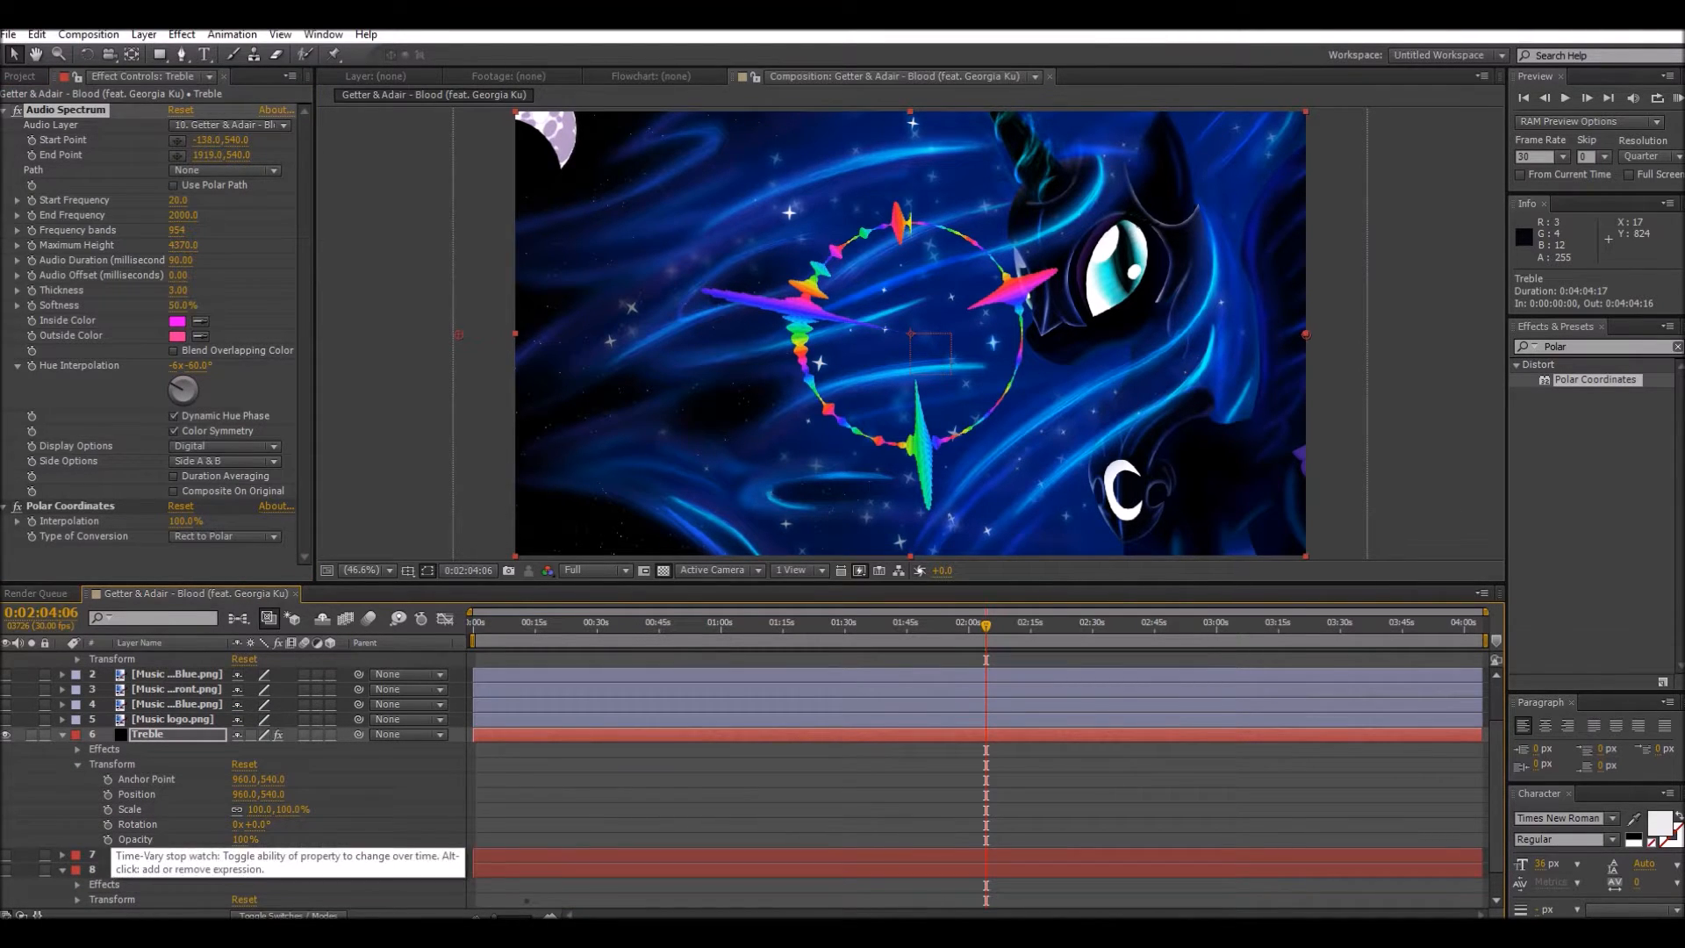
pyautogui.click(108, 809)
pyautogui.keyDown('alt'); pyautogui.click(108, 809); pyautogui.keyUp('alt')
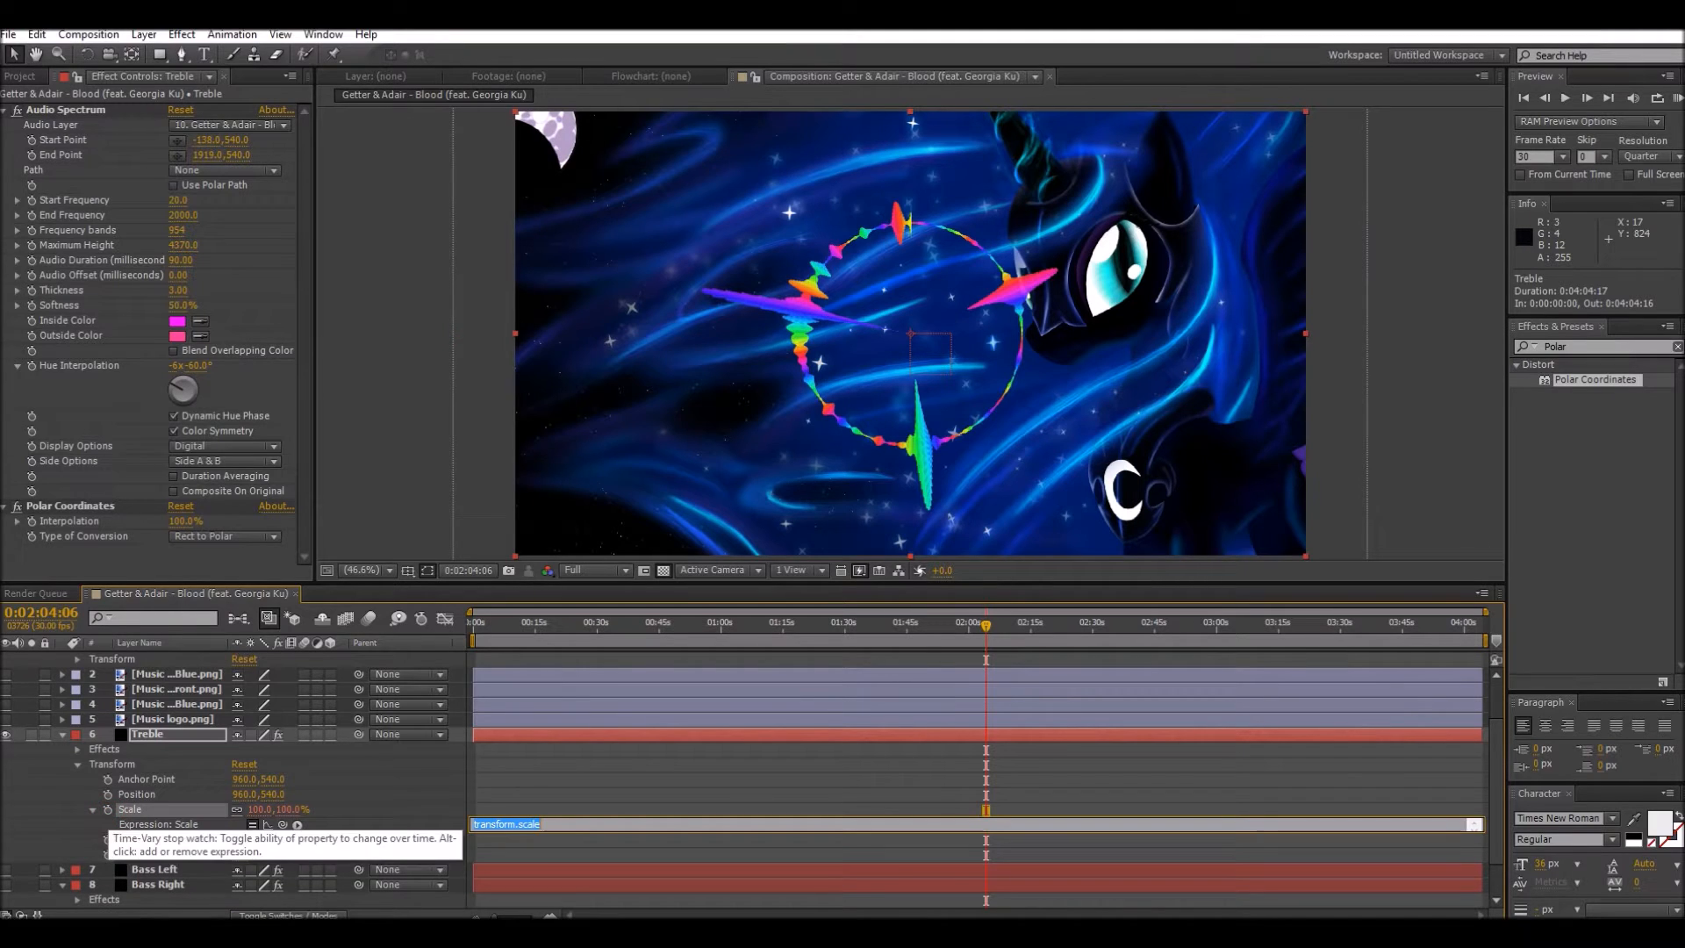
pyautogui.moveTo(283, 824); pyautogui.dragTo(163, 691)
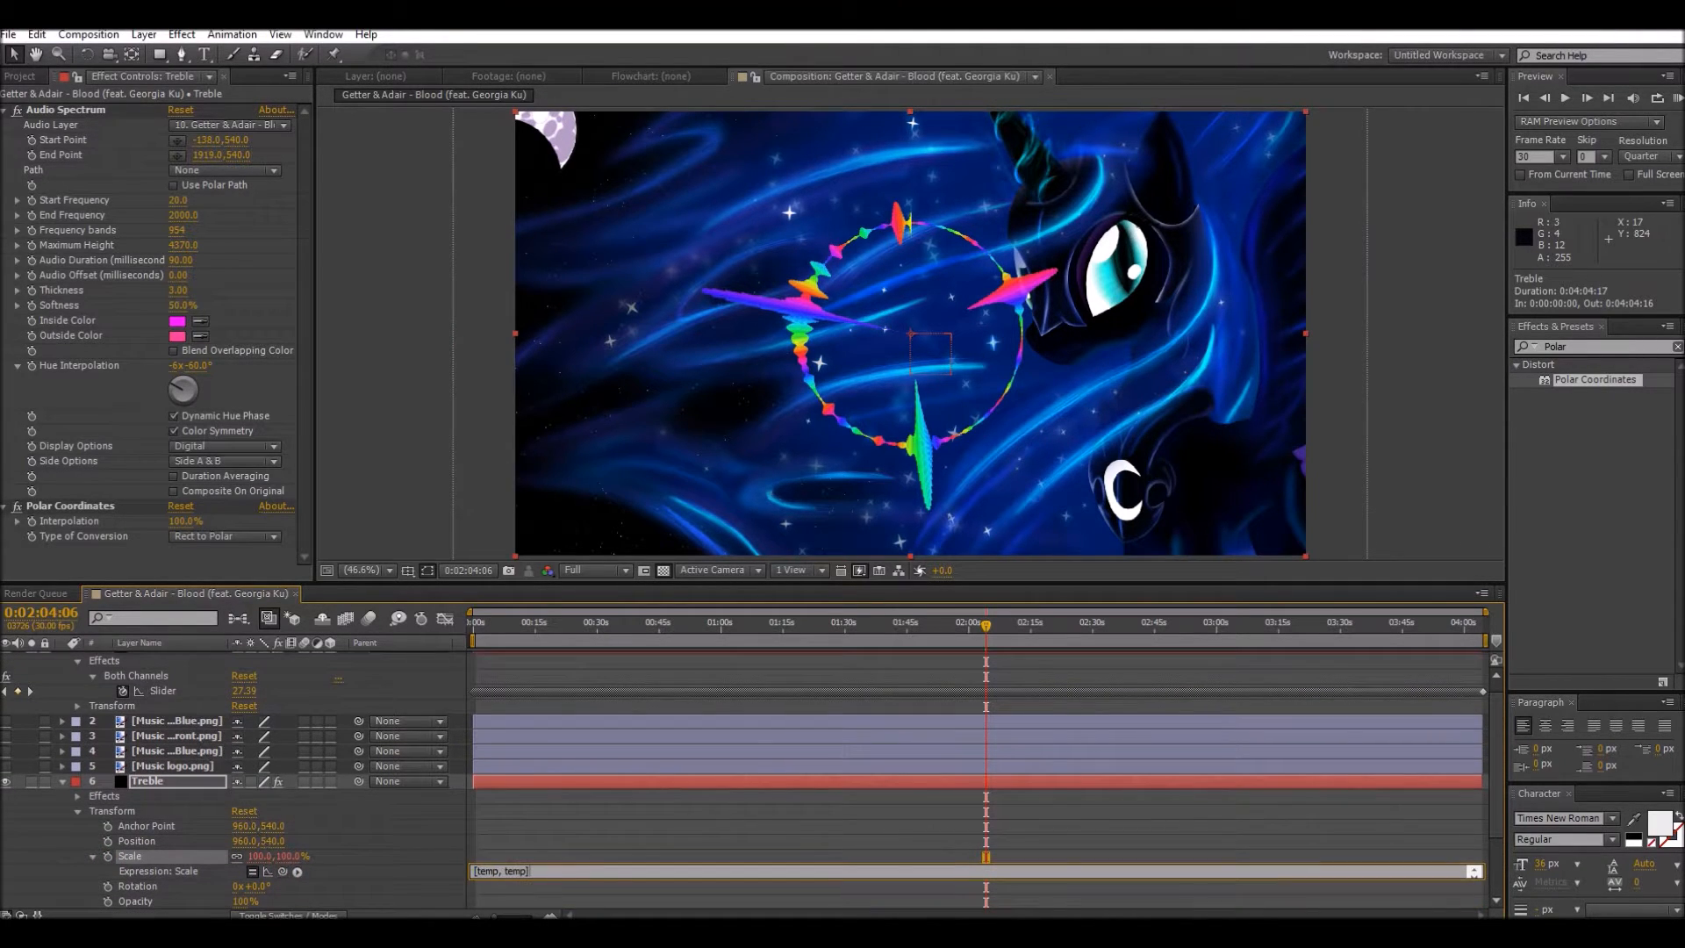
pyautogui.press('KP_Enter')
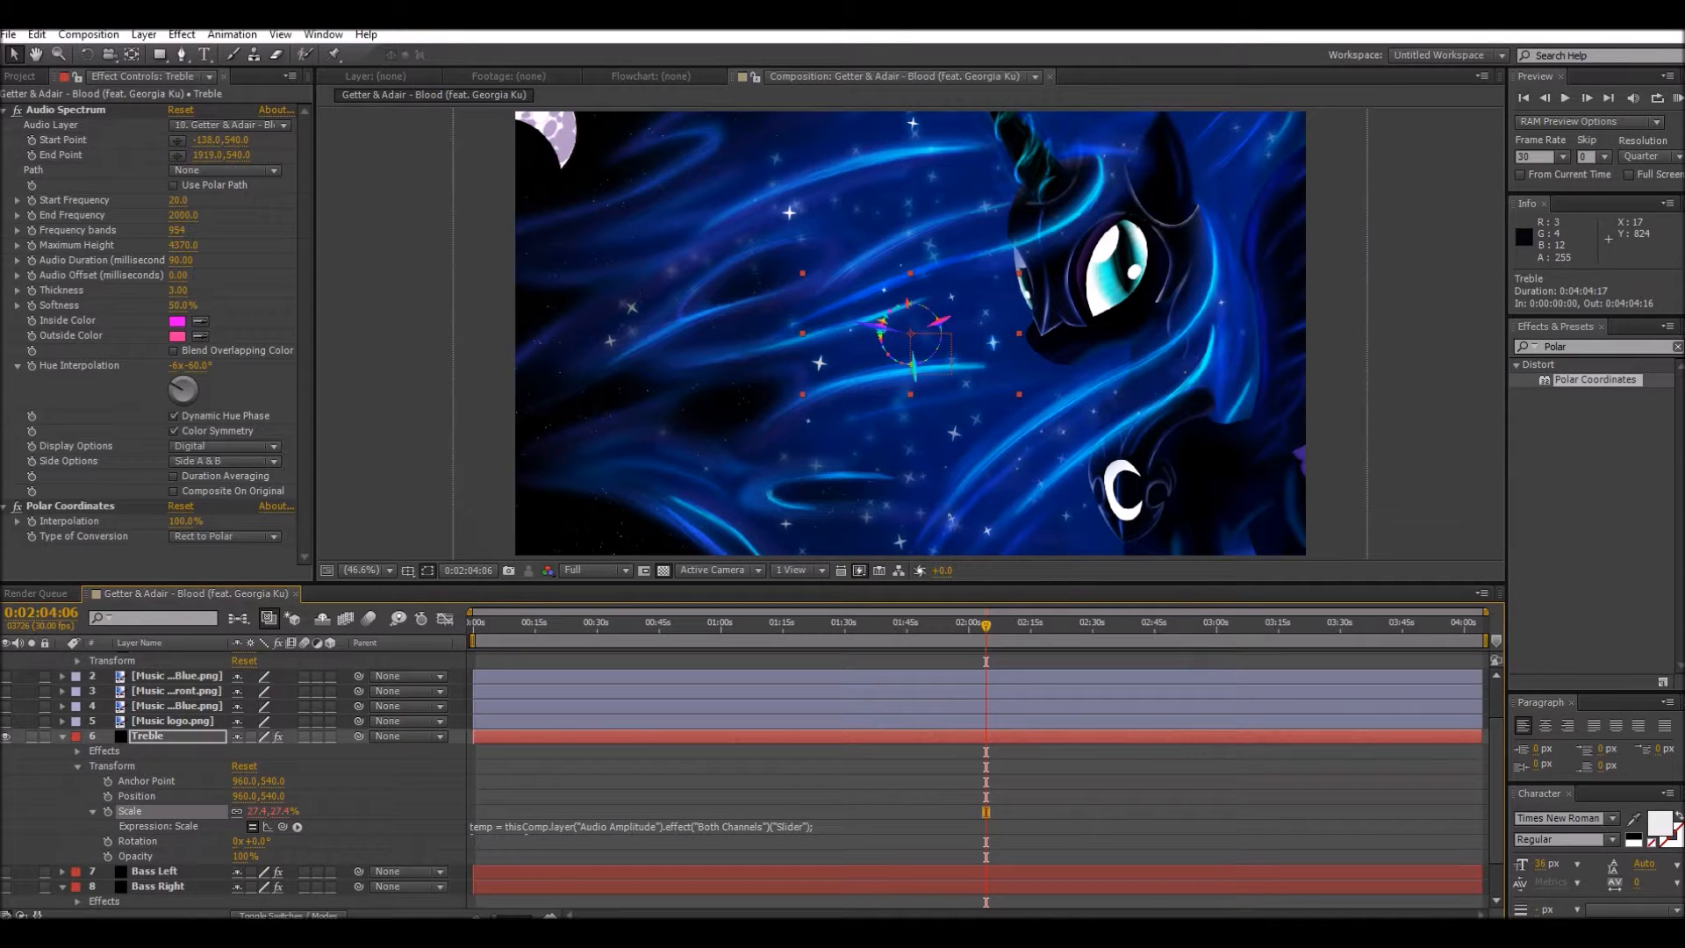
# Step: Insert "100+" before the slider reference in the Treble Scale expression and apply it
pyautogui.click(562, 827)
pyautogui.click(505, 827)
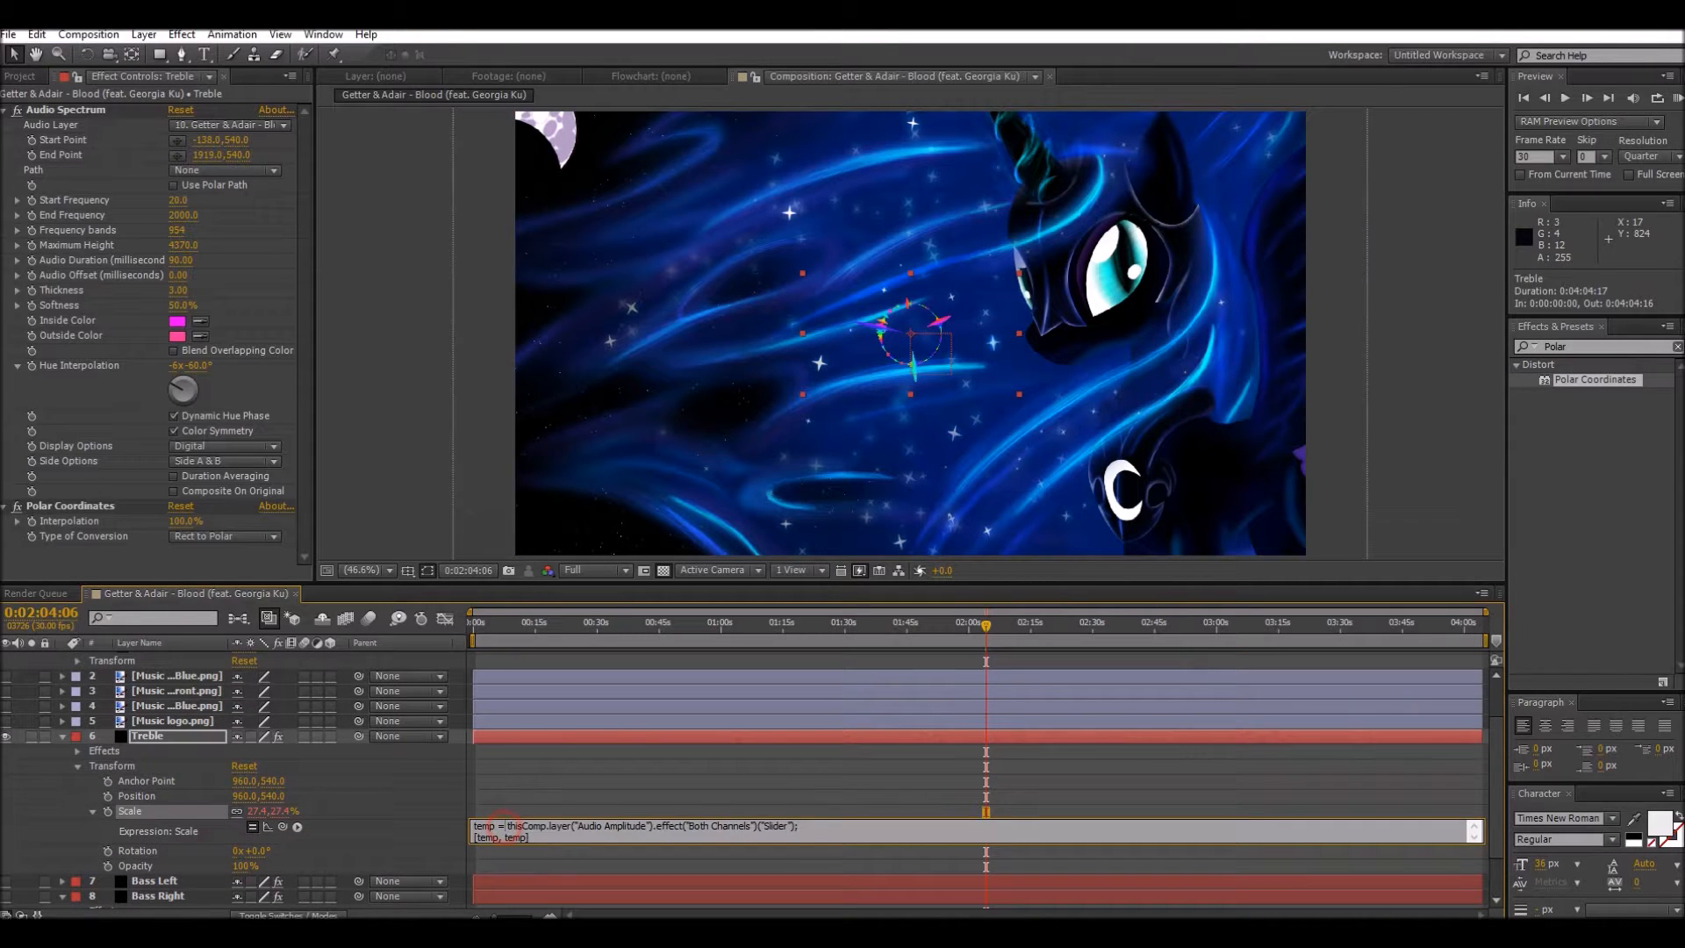
pyautogui.write('100')
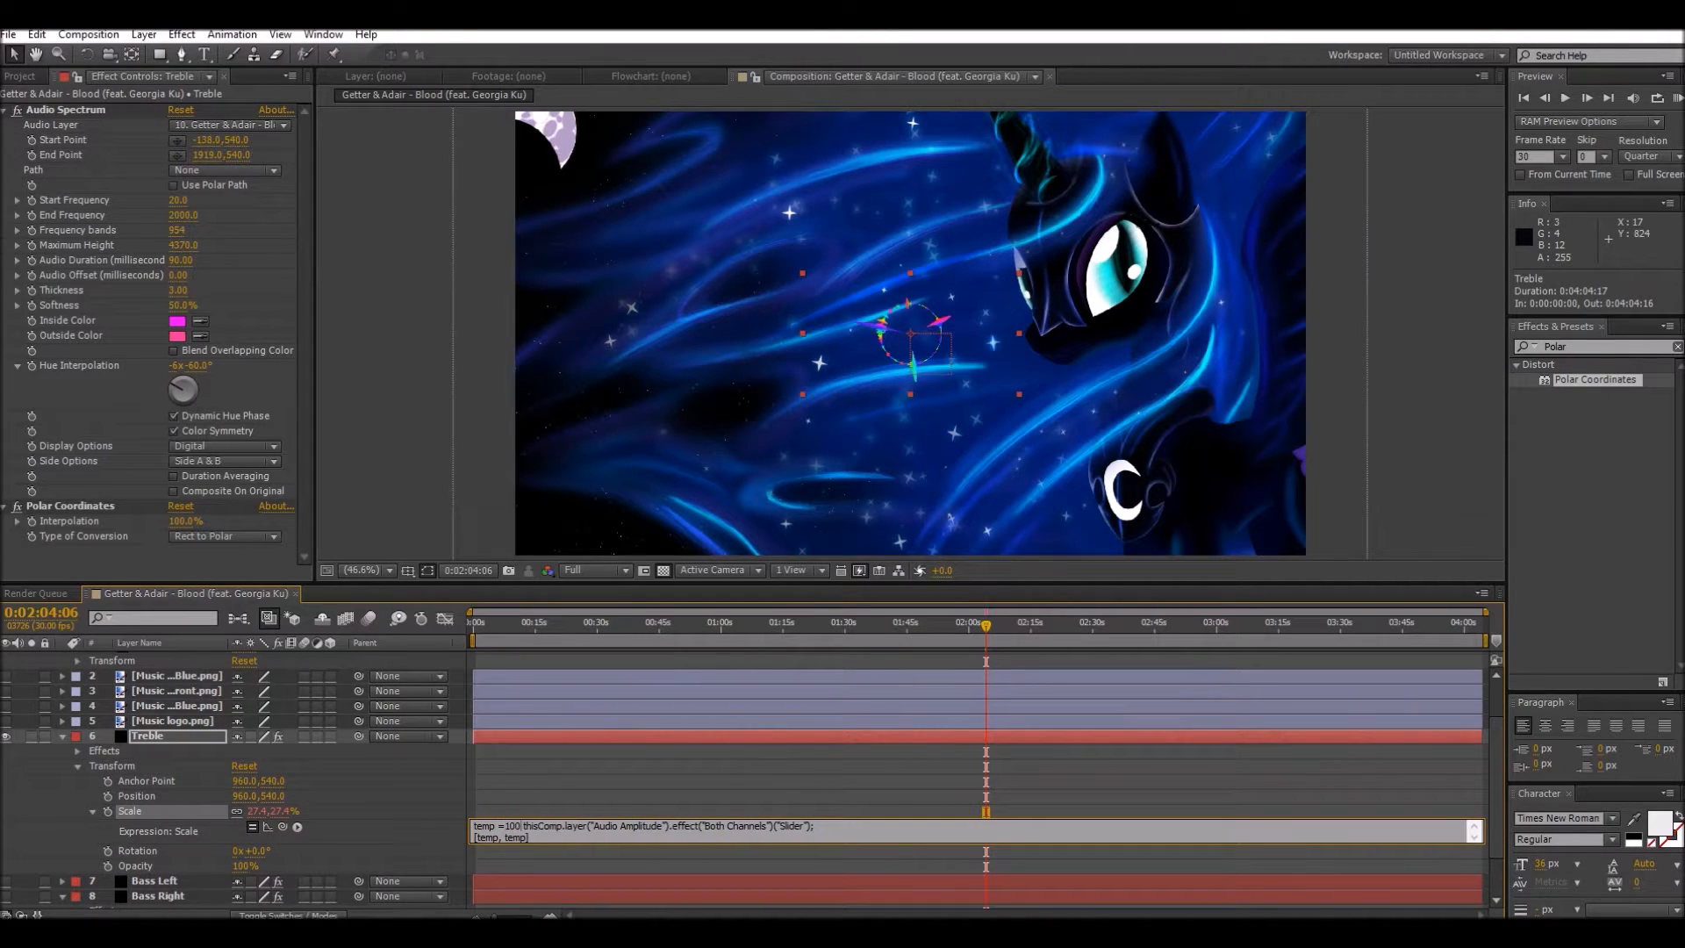
pyautogui.write('+')
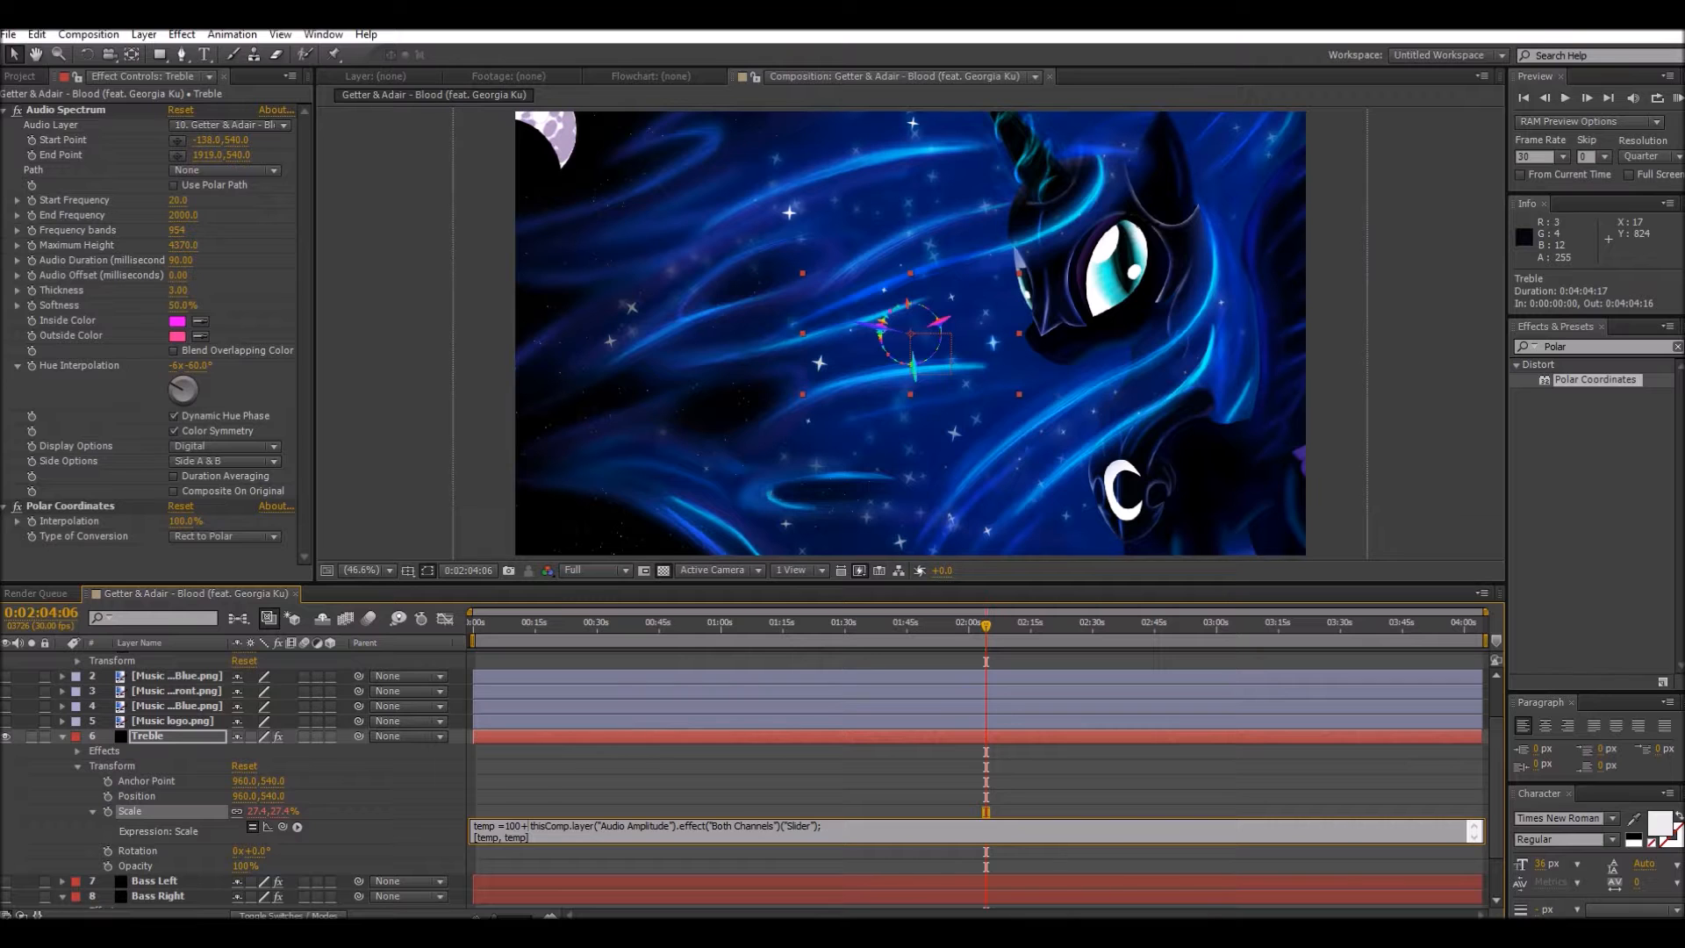
pyautogui.press('KP_Enter')
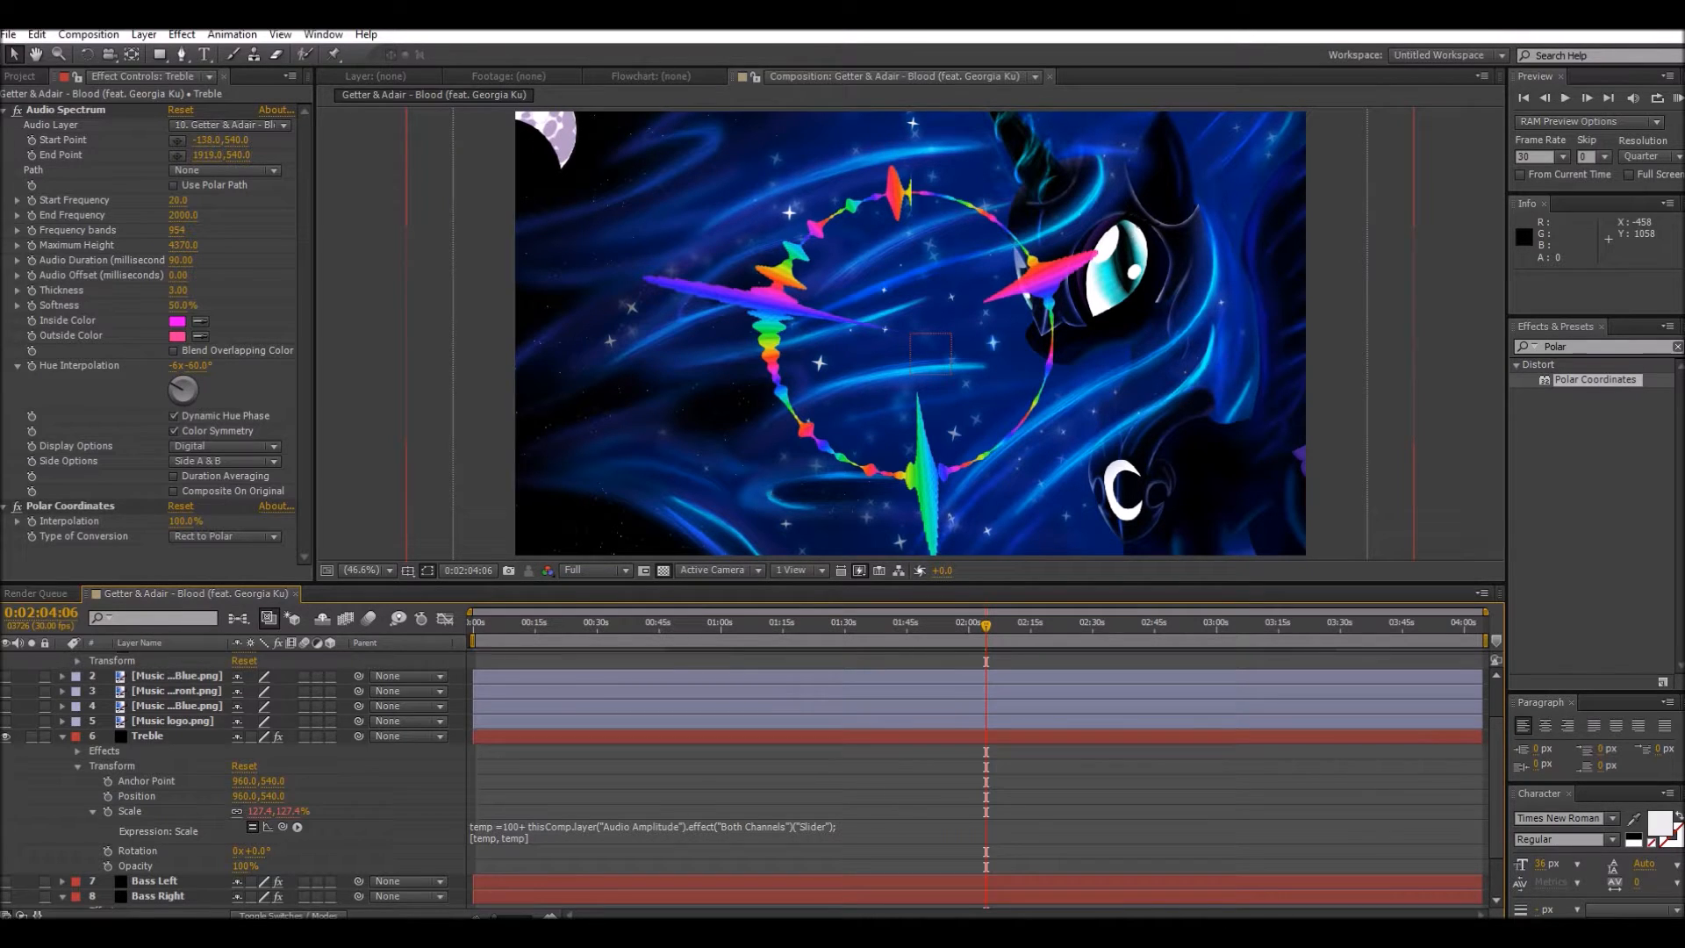
# Step: Collapse the Treble, Audio Amplitude and Bass Right layers, including Audio Amplitude's Effects group
pyautogui.click(62, 736)
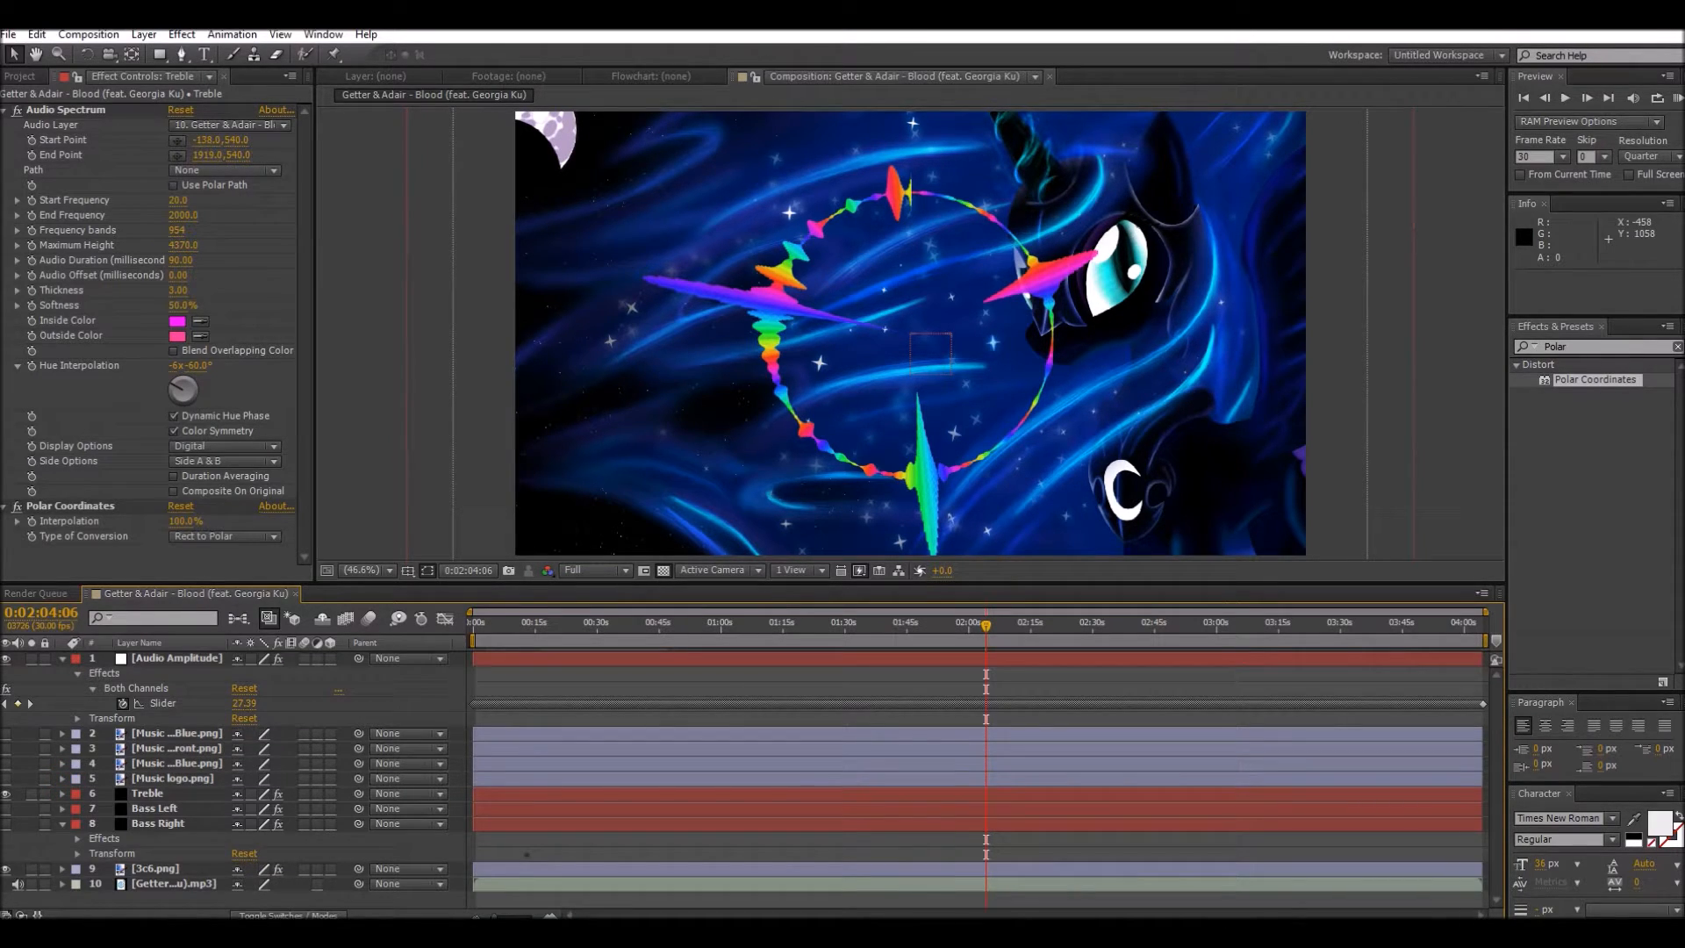
pyautogui.click(77, 673)
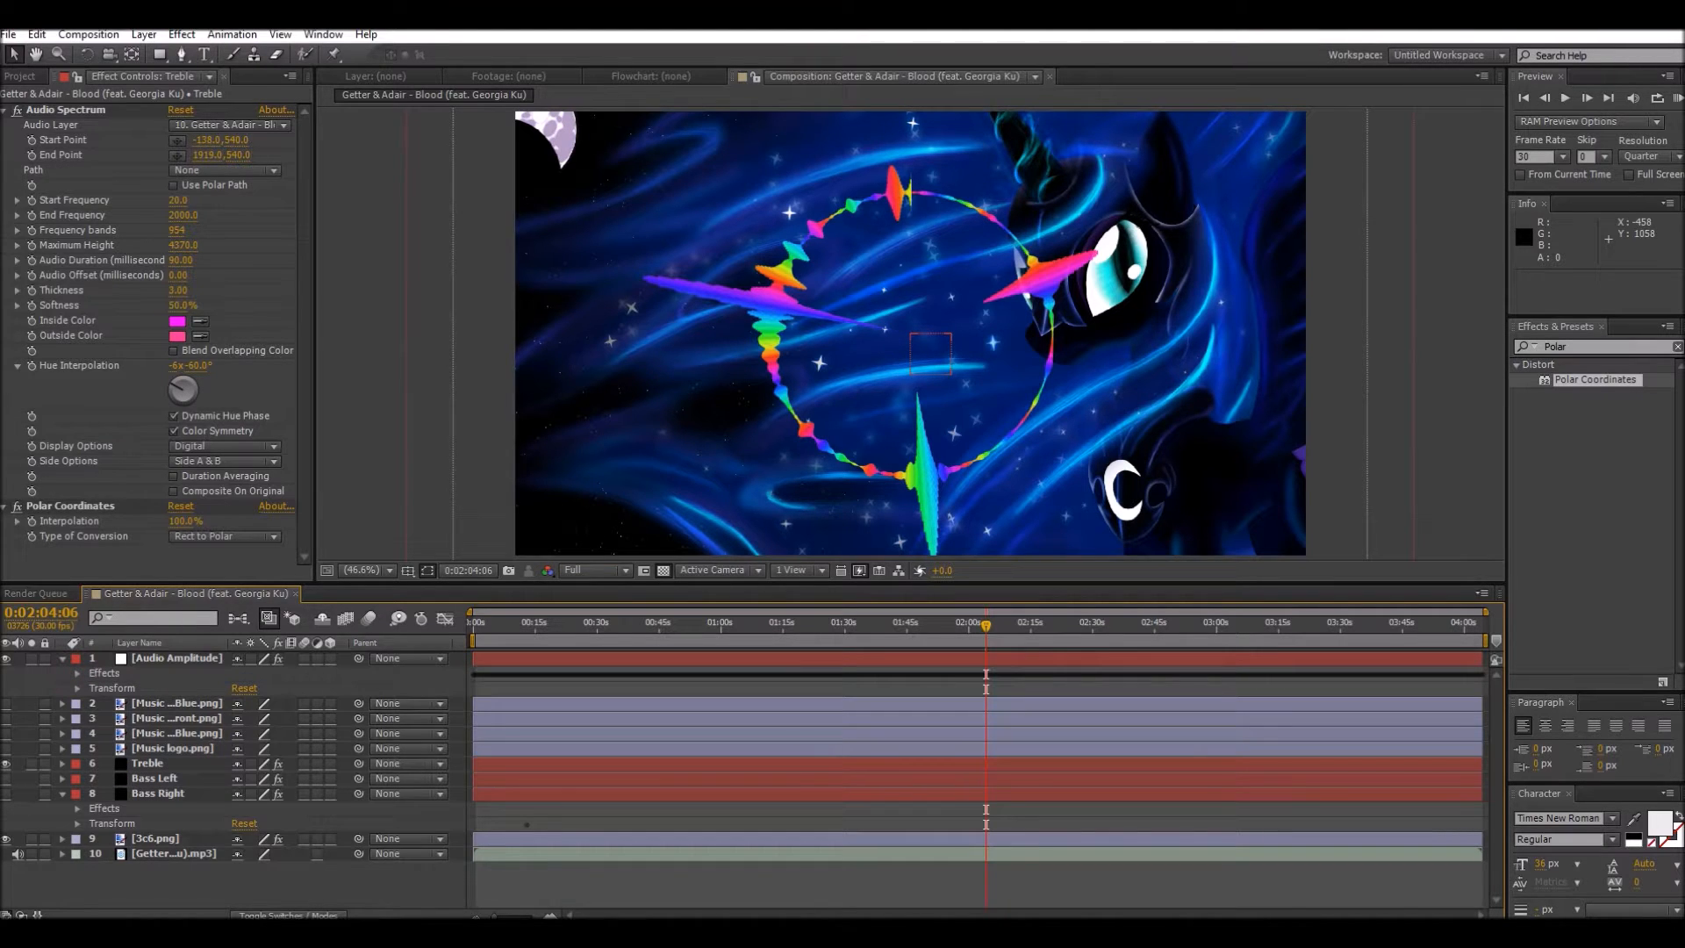
pyautogui.click(62, 658)
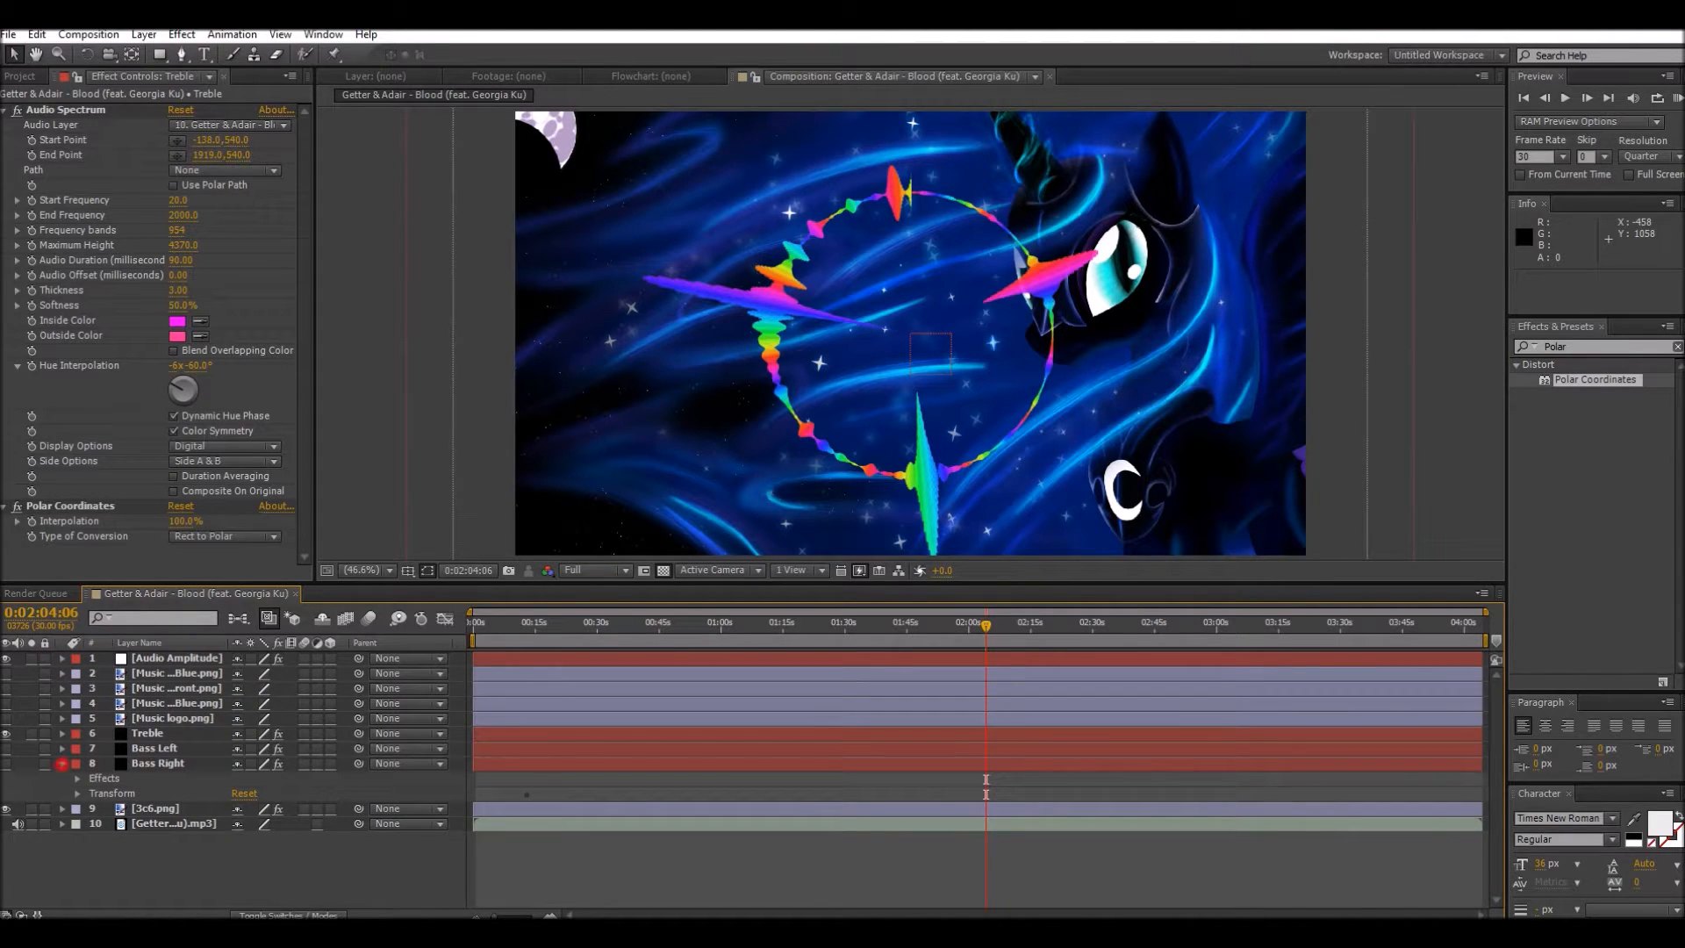
pyautogui.click(62, 764)
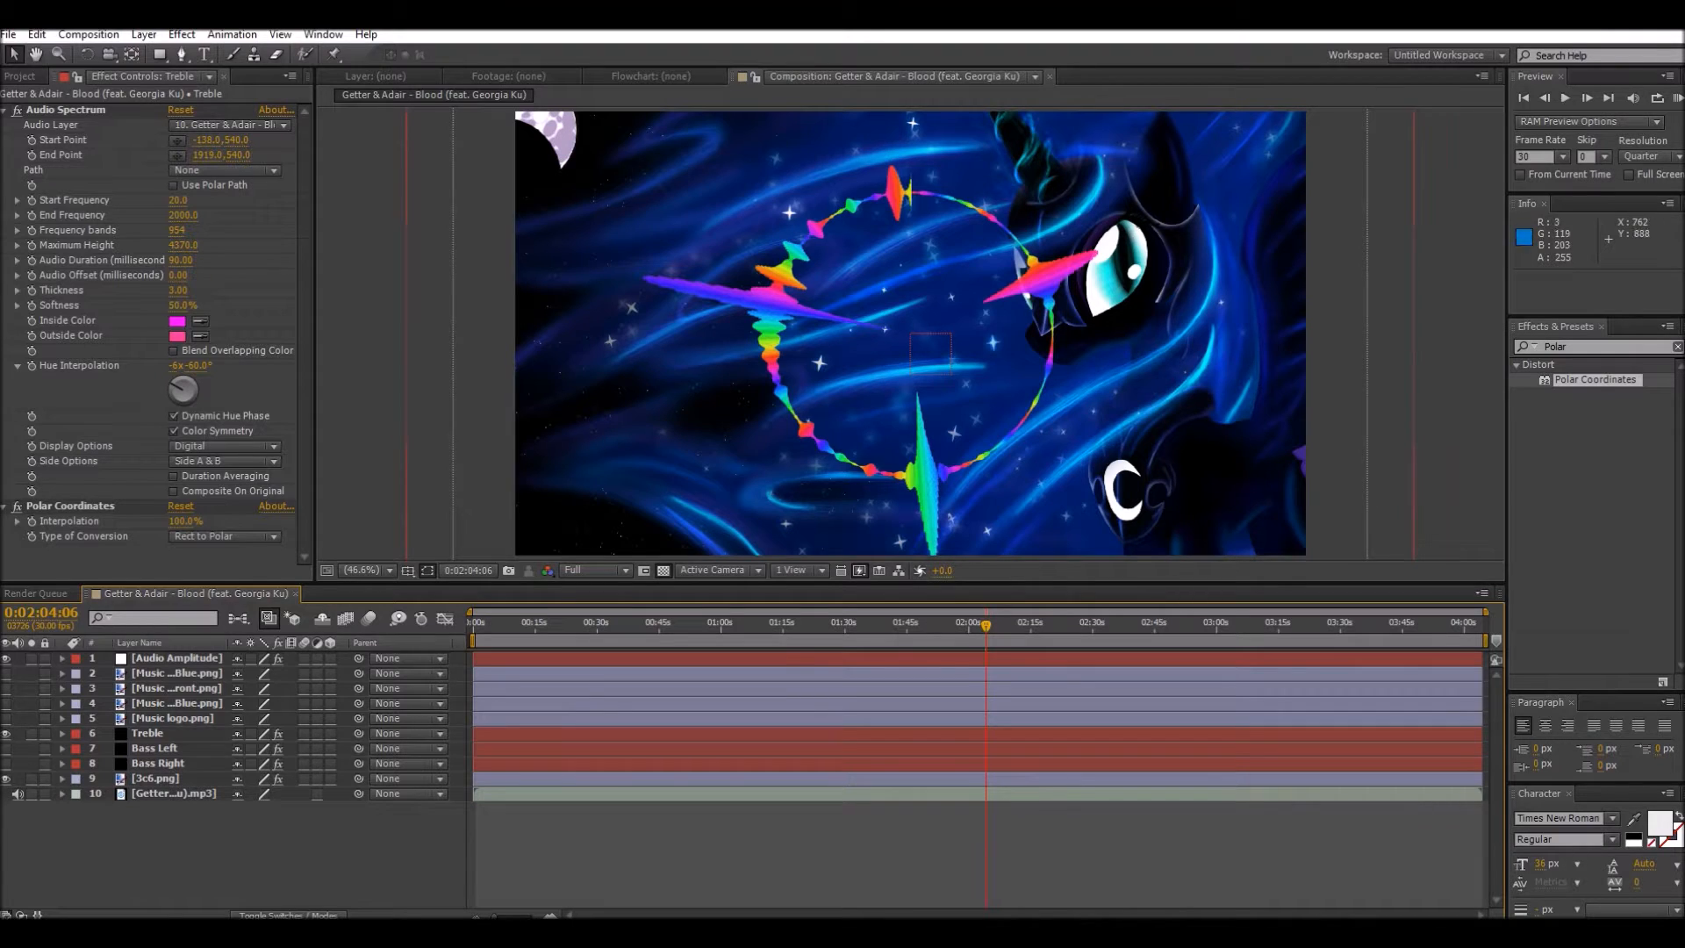
# Step: Make Bass Left, Bass Right and all four music logo layers visible together with the Treble spectrum
pyautogui.click(6, 748)
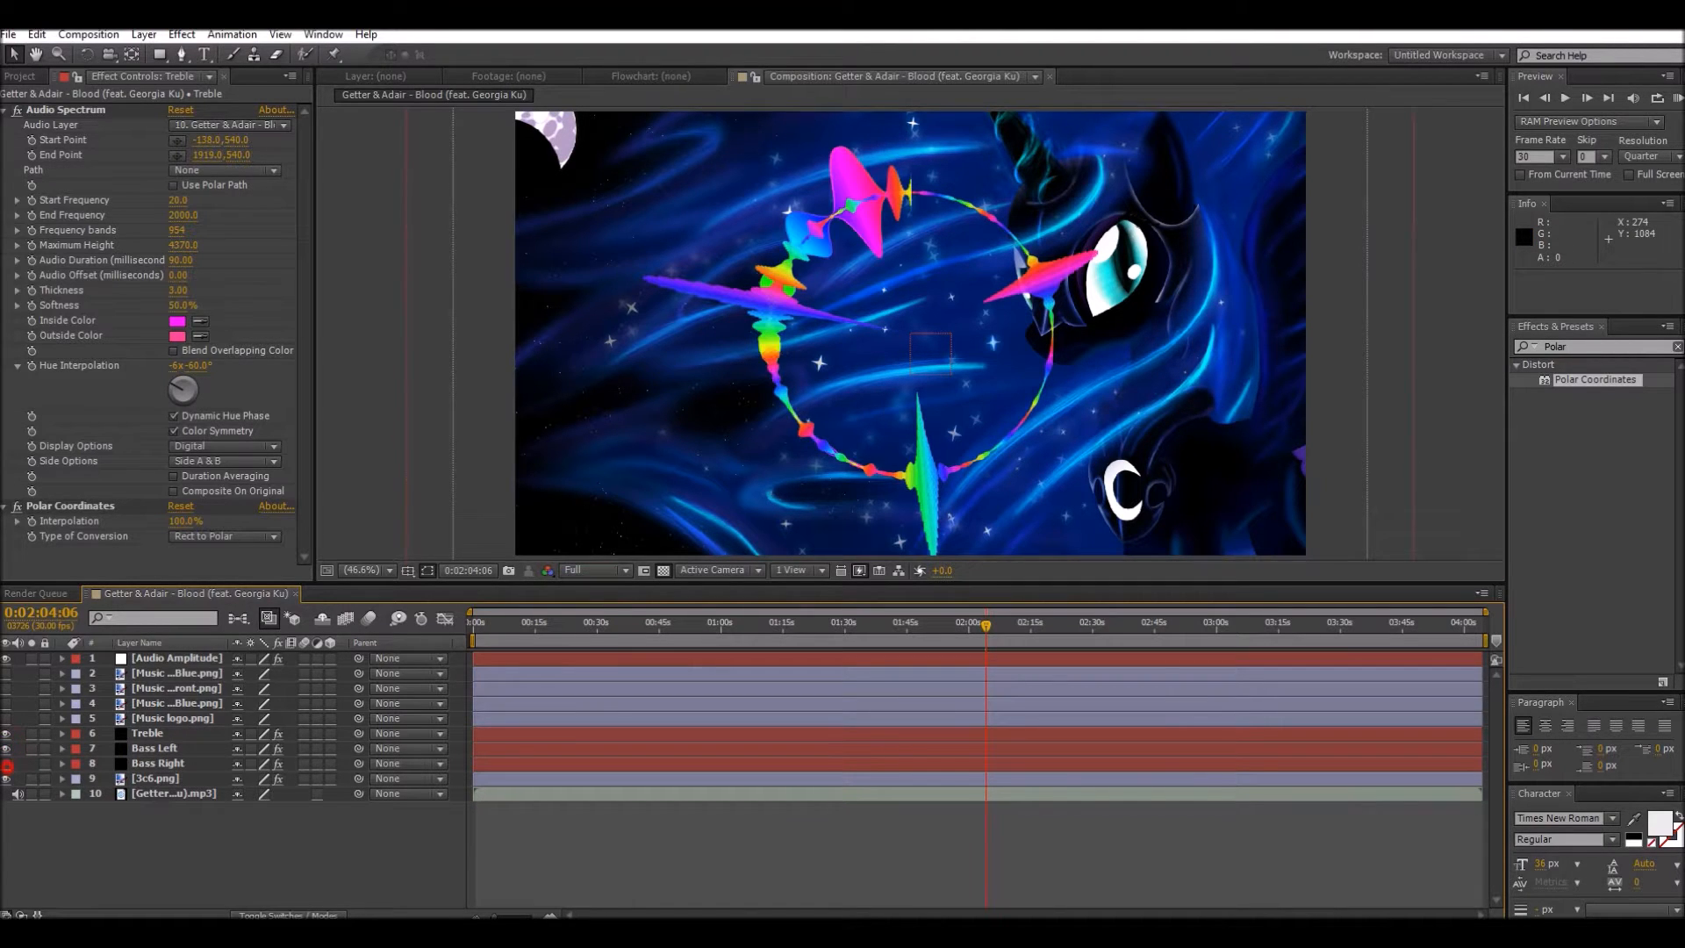
pyautogui.click(7, 762)
pyautogui.click(6, 703)
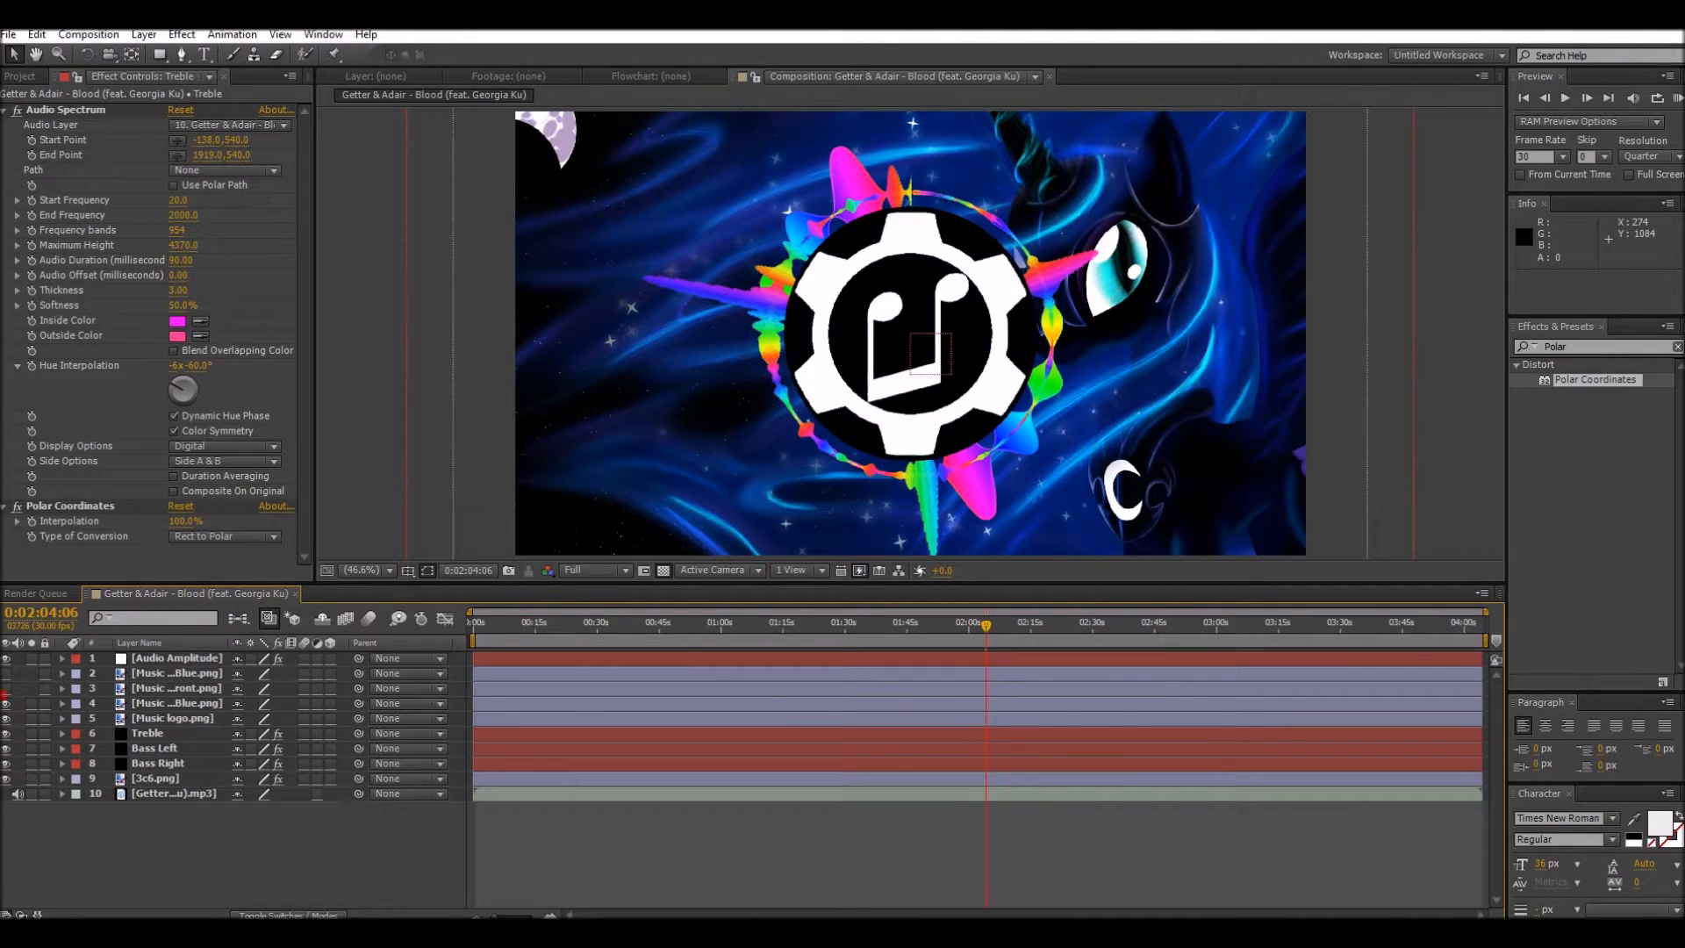
pyautogui.click(6, 688)
pyautogui.click(6, 673)
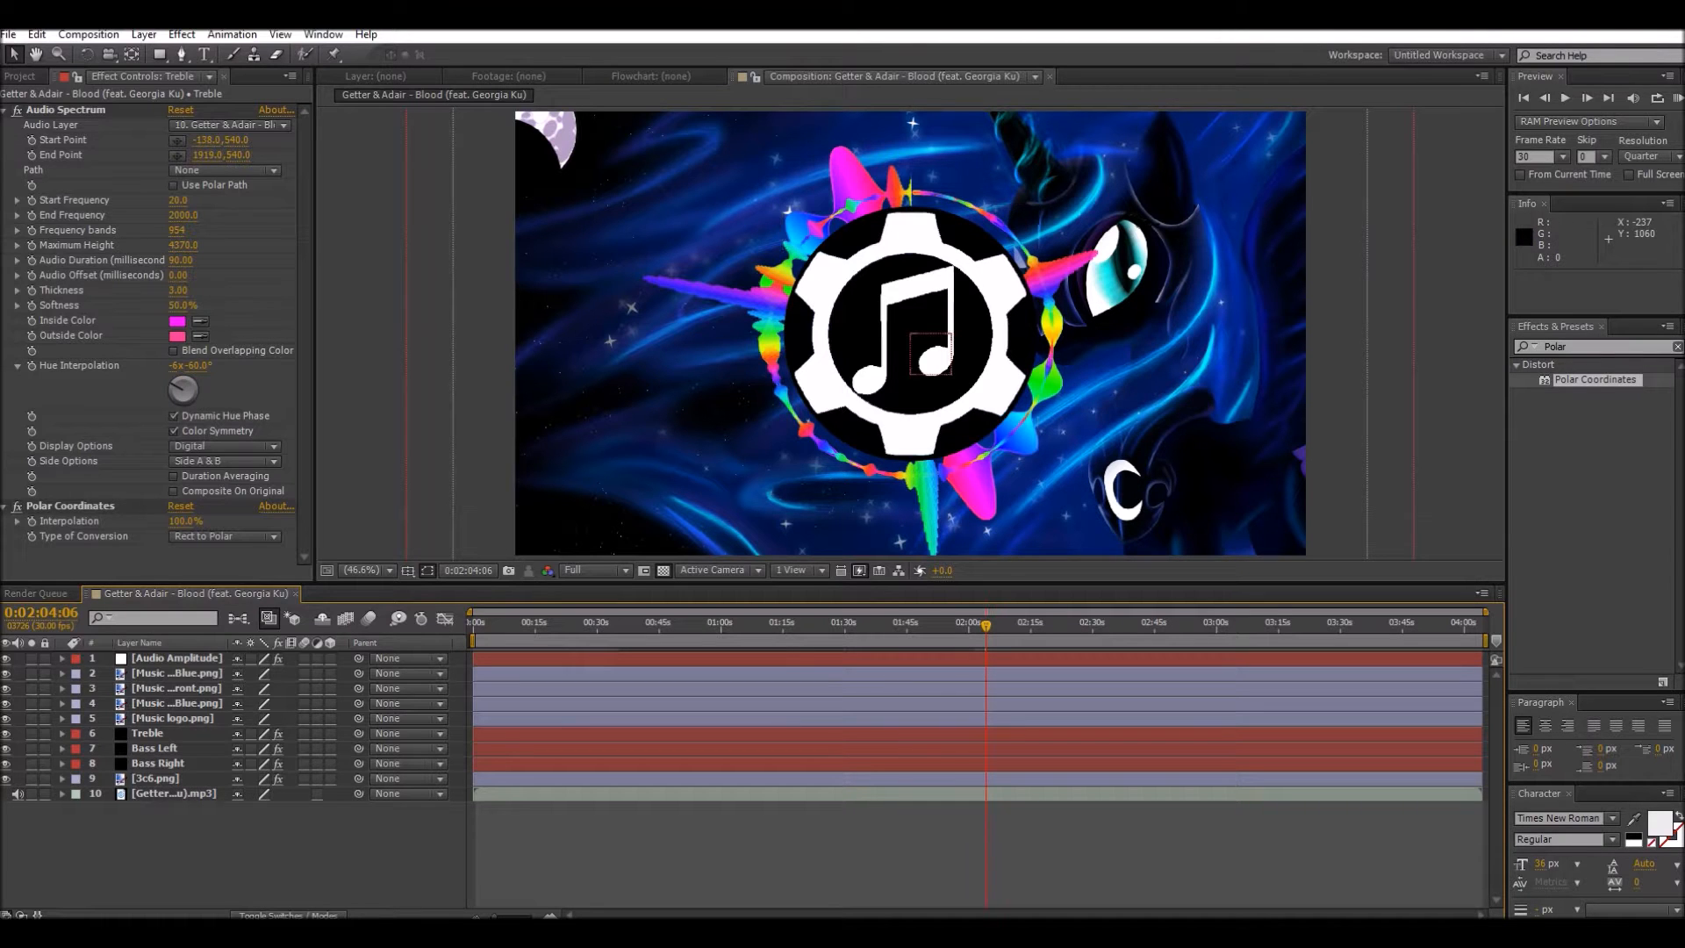
# Step: Add an Opacity expression to the Music logo Front Blue.png layer that adds "0+" before a link to Audio Amplitude's Both Channels slider
pyautogui.click(61, 659)
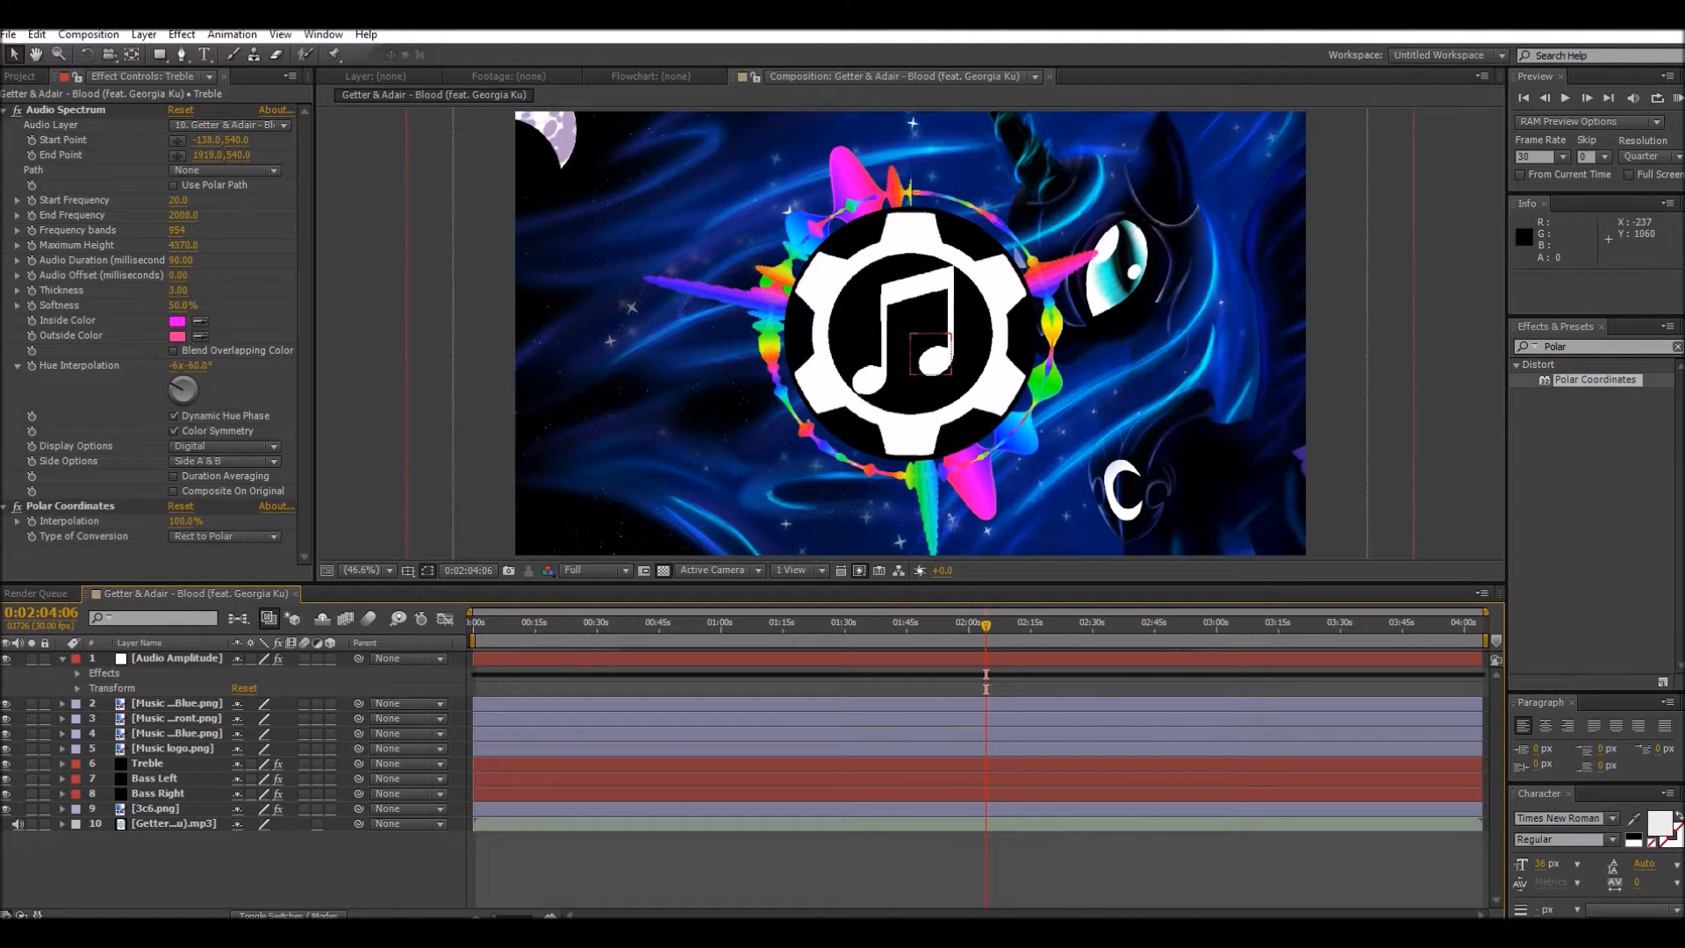
pyautogui.click(77, 673)
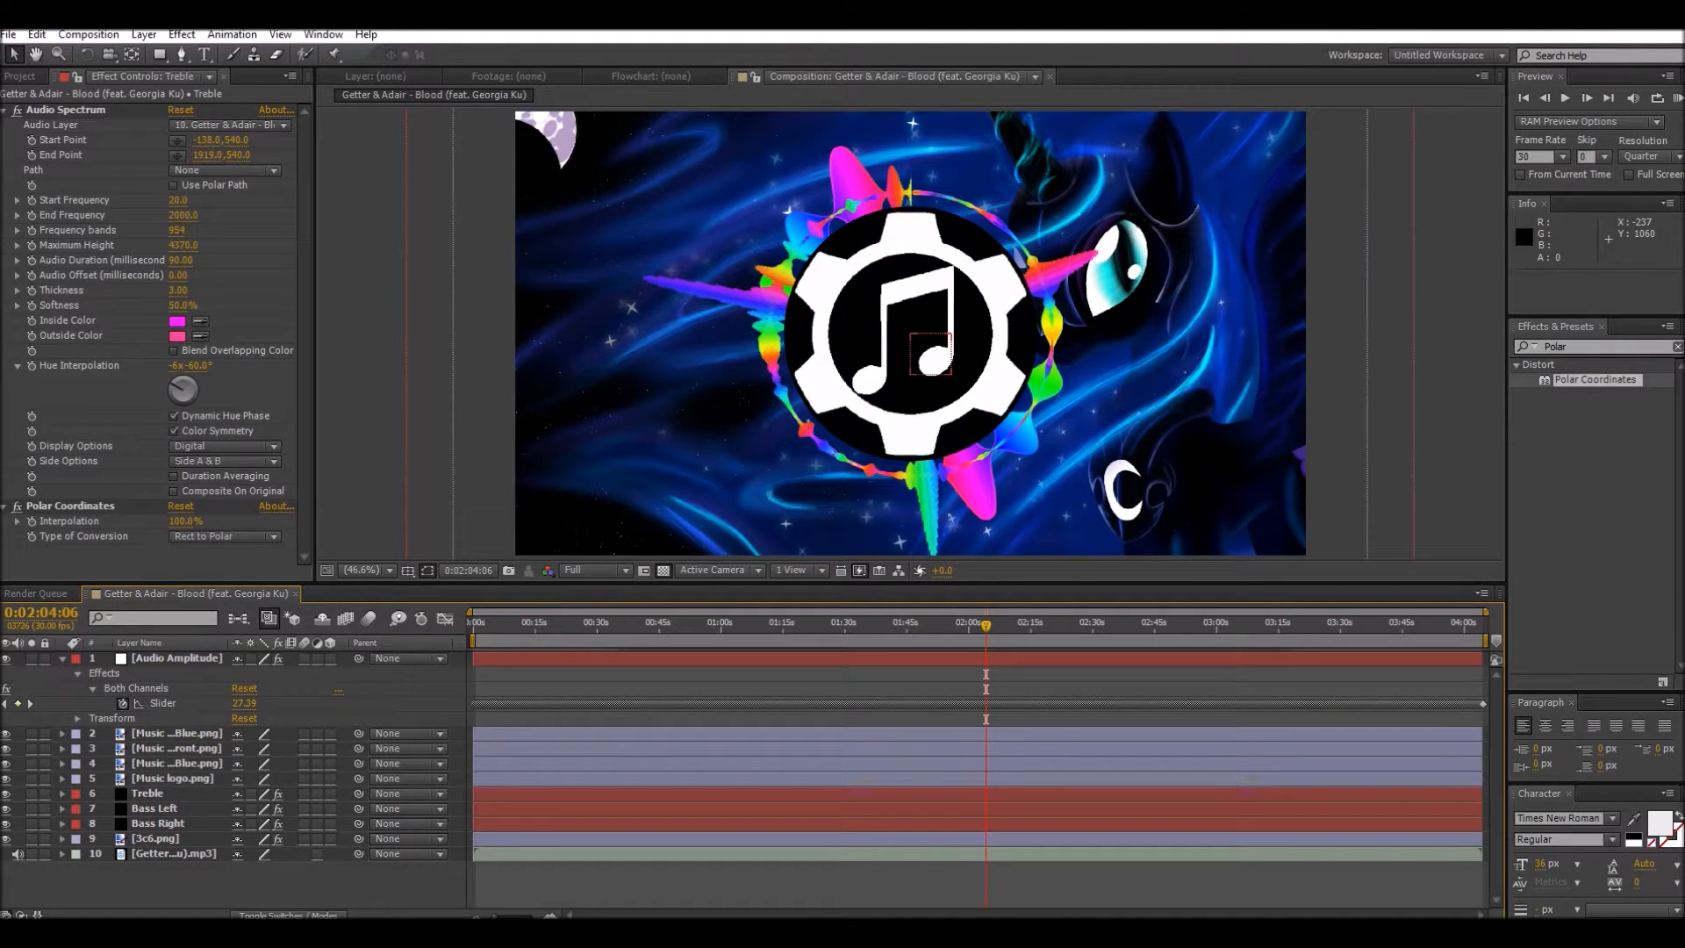
pyautogui.click(61, 734)
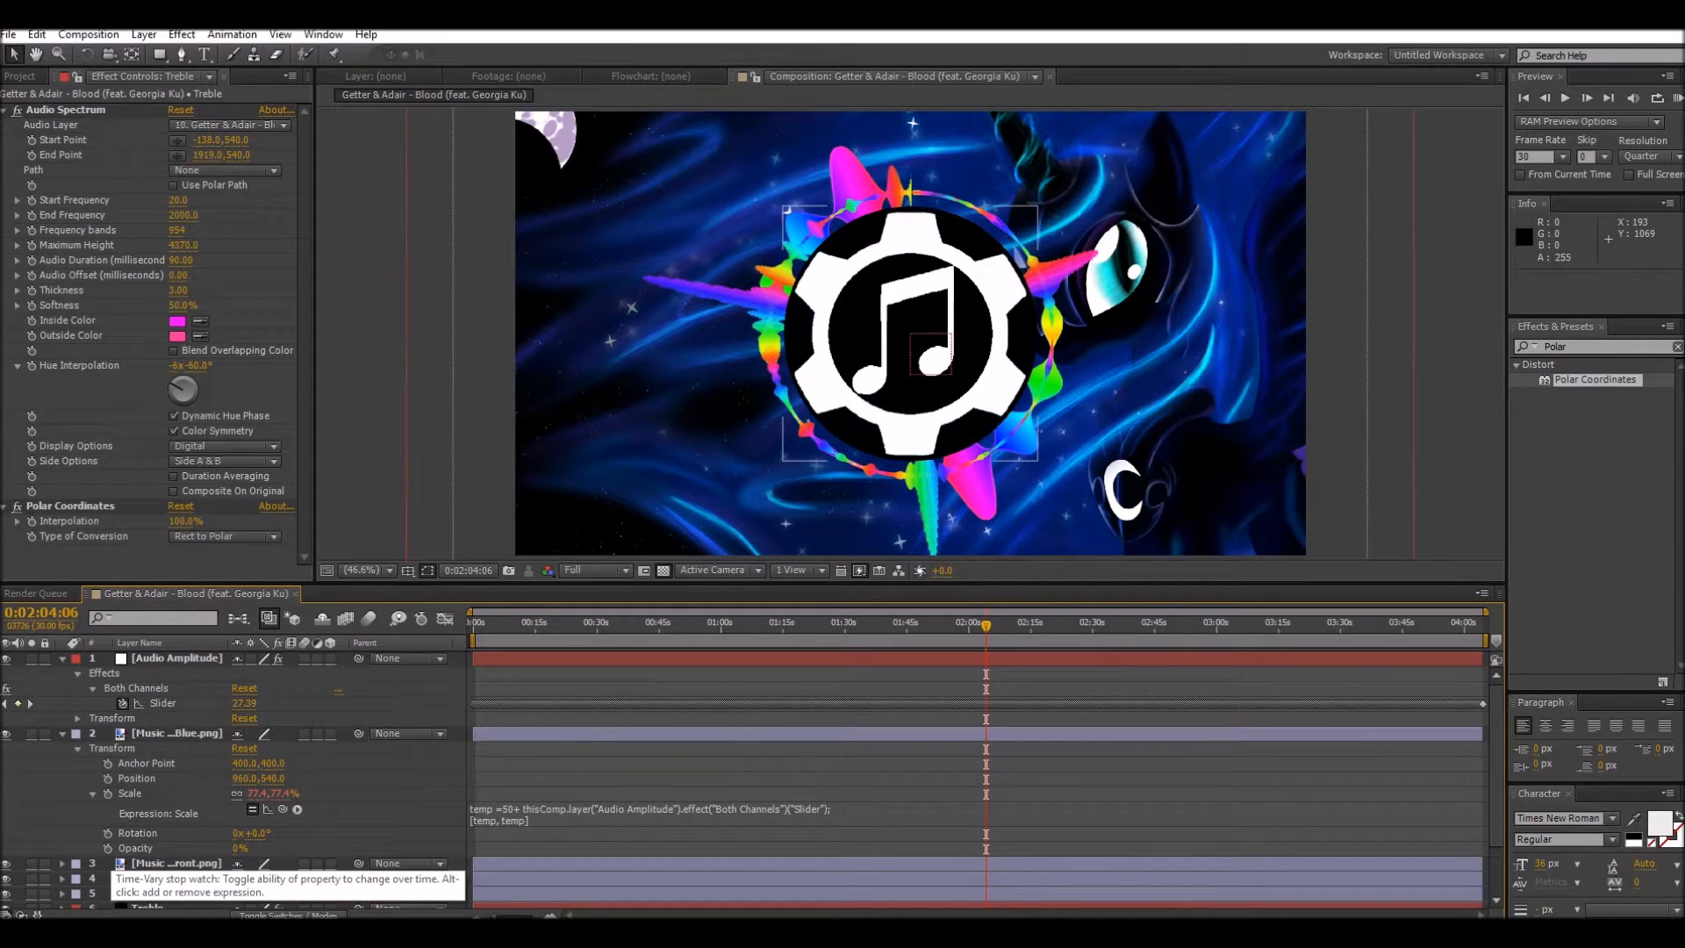
pyautogui.keyDown('alt'); pyautogui.click(108, 848); pyautogui.keyUp('alt')
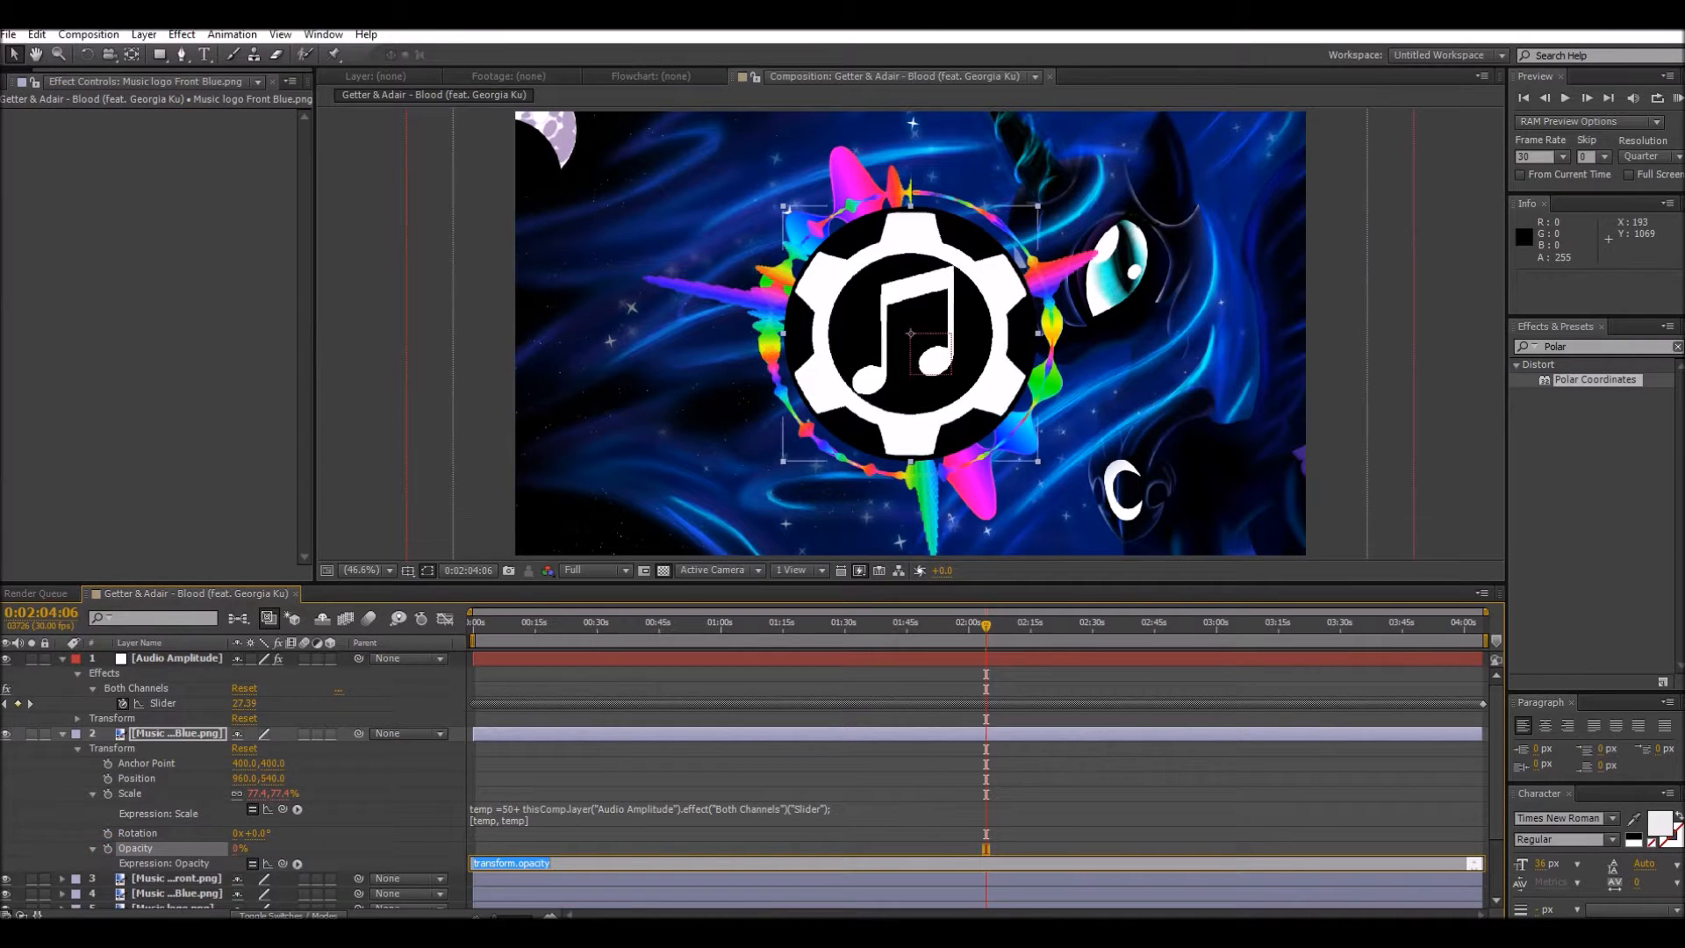
pyautogui.moveTo(283, 864); pyautogui.dragTo(166, 704)
pyautogui.click(474, 864)
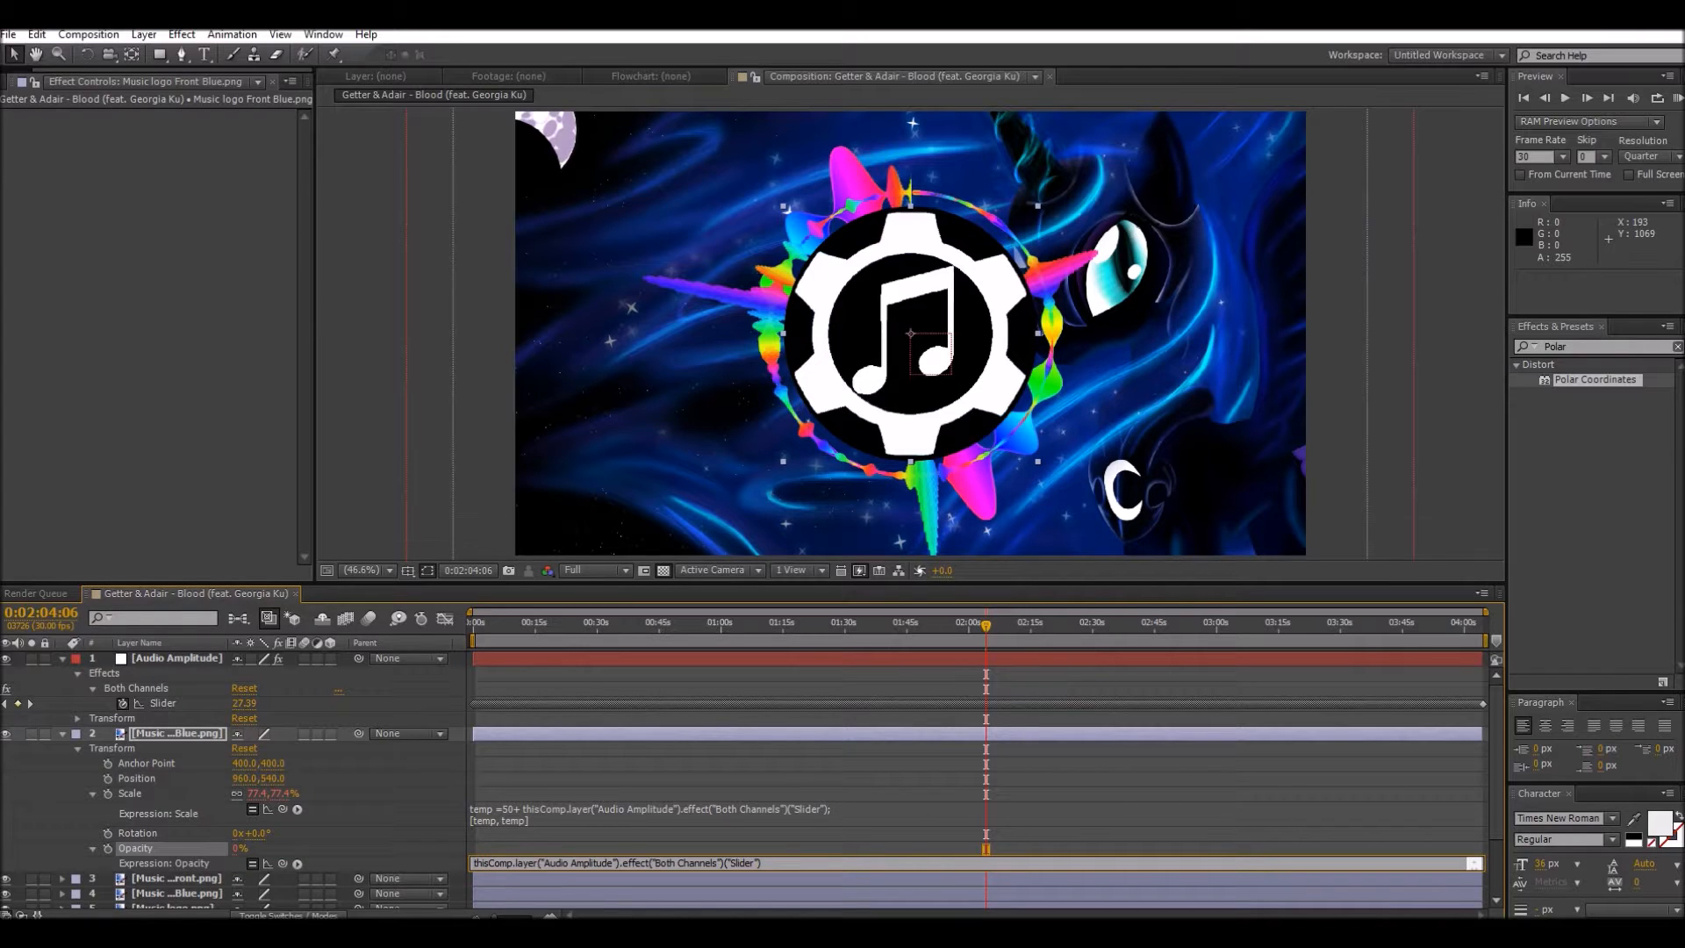
pyautogui.write('0+')
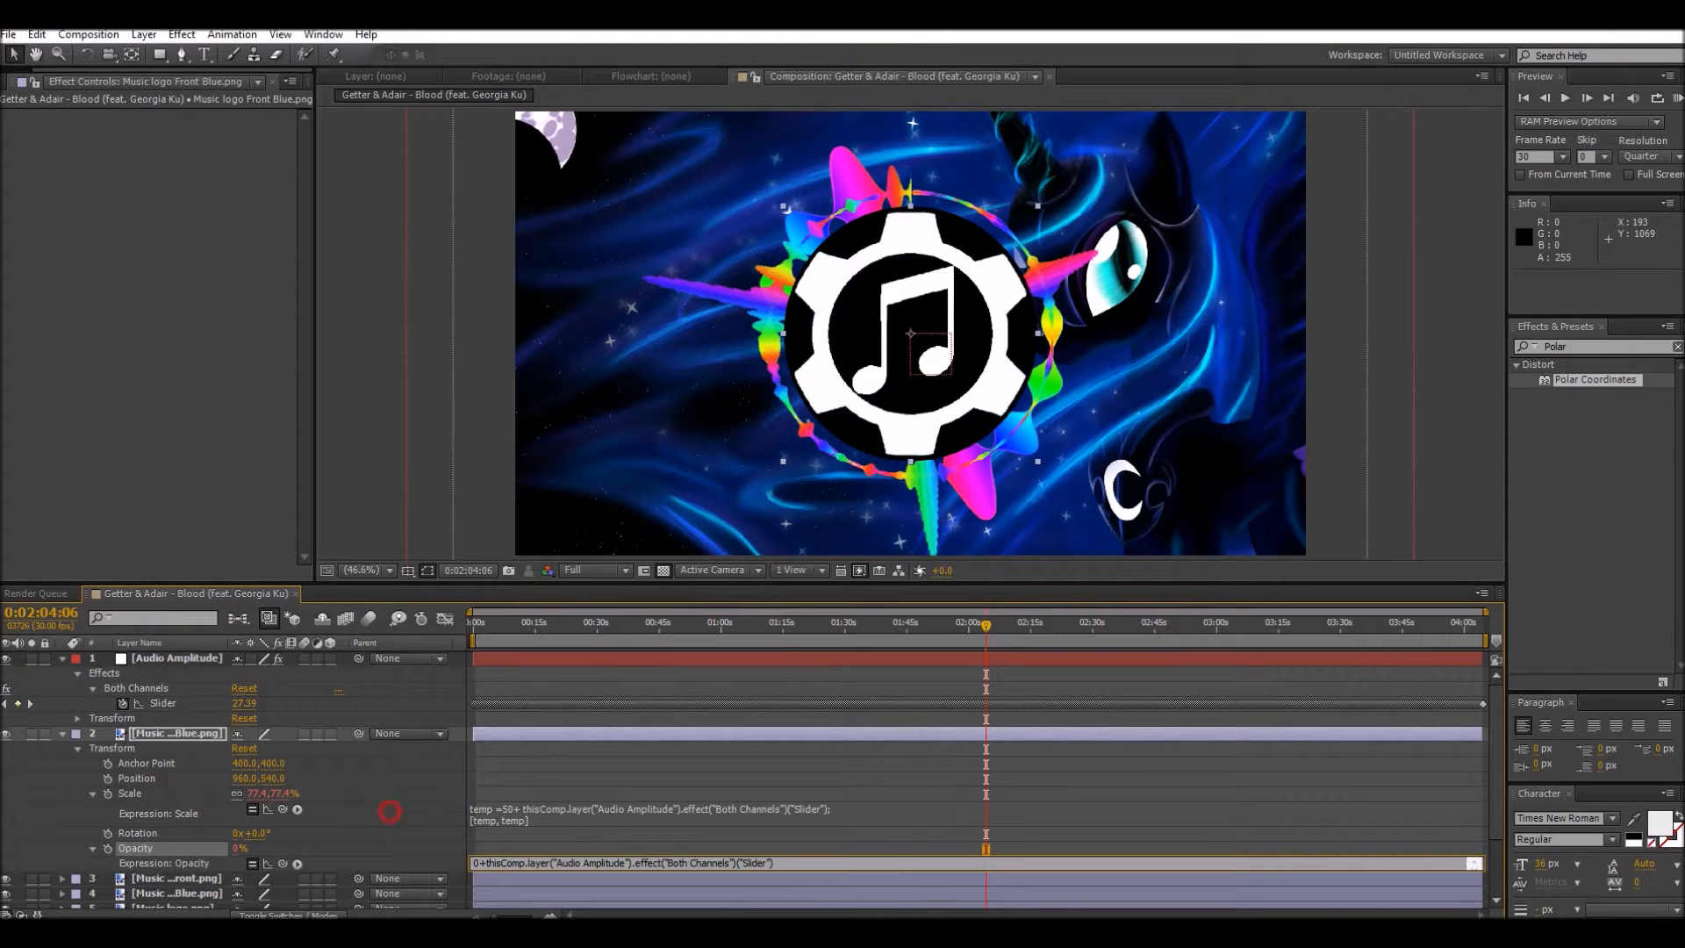
pyautogui.click(390, 812)
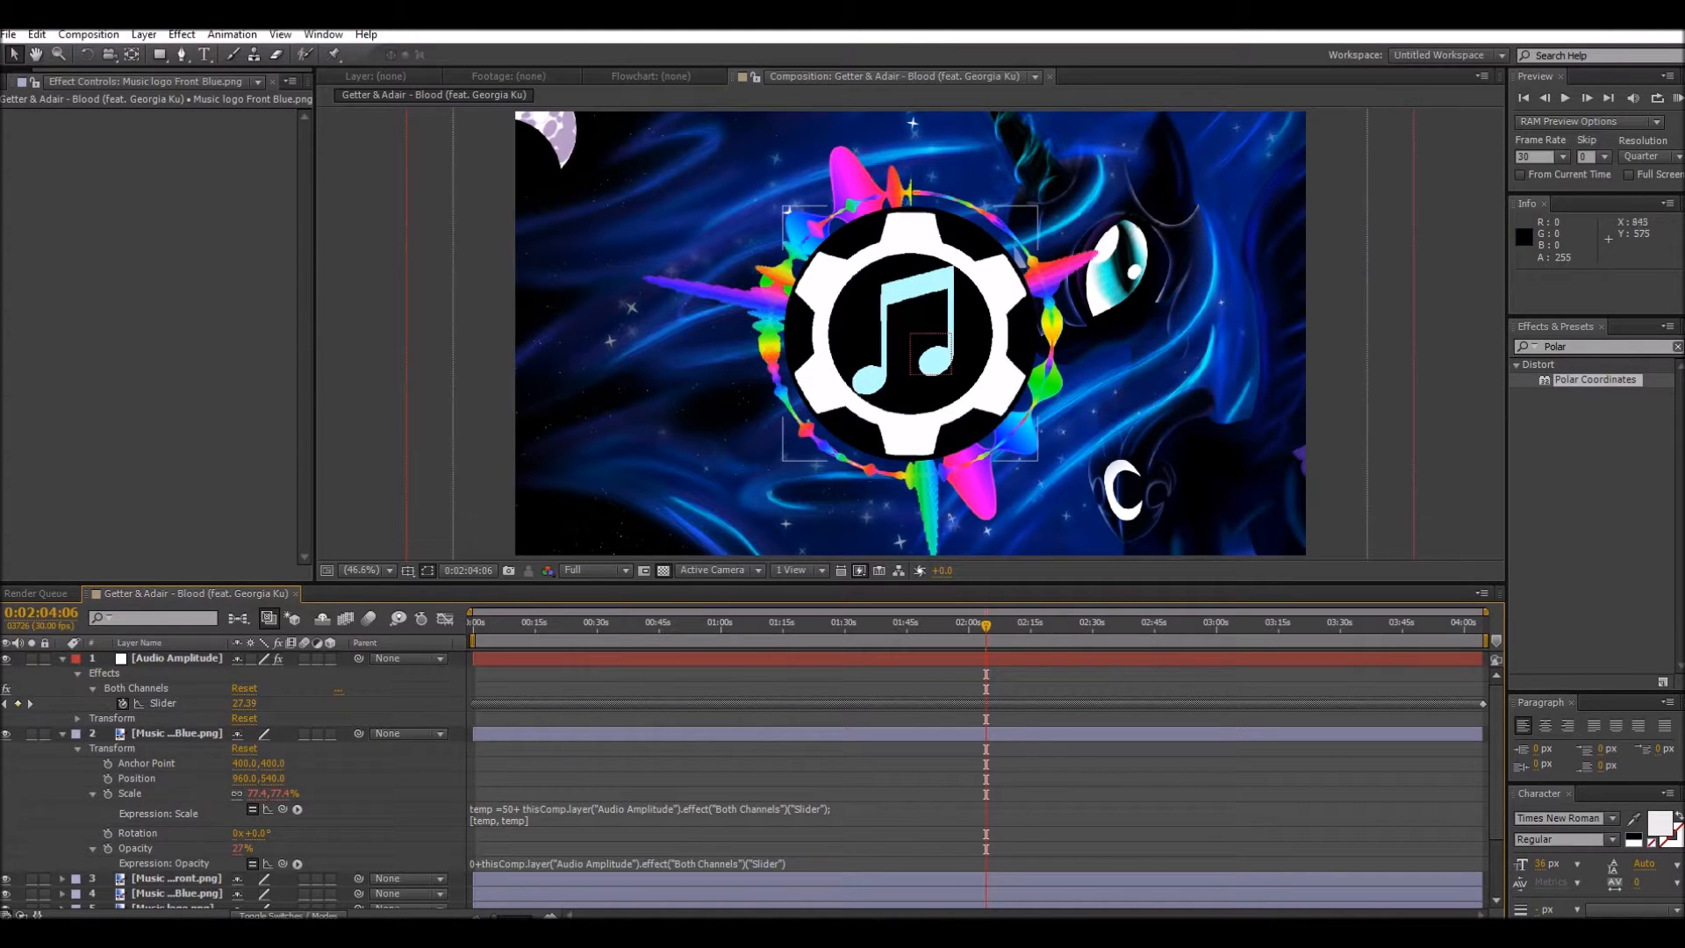
# Step: Collapse the Music logo Front Blue.png layer, leaving its Opacity expression as entered
pyautogui.click(491, 863)
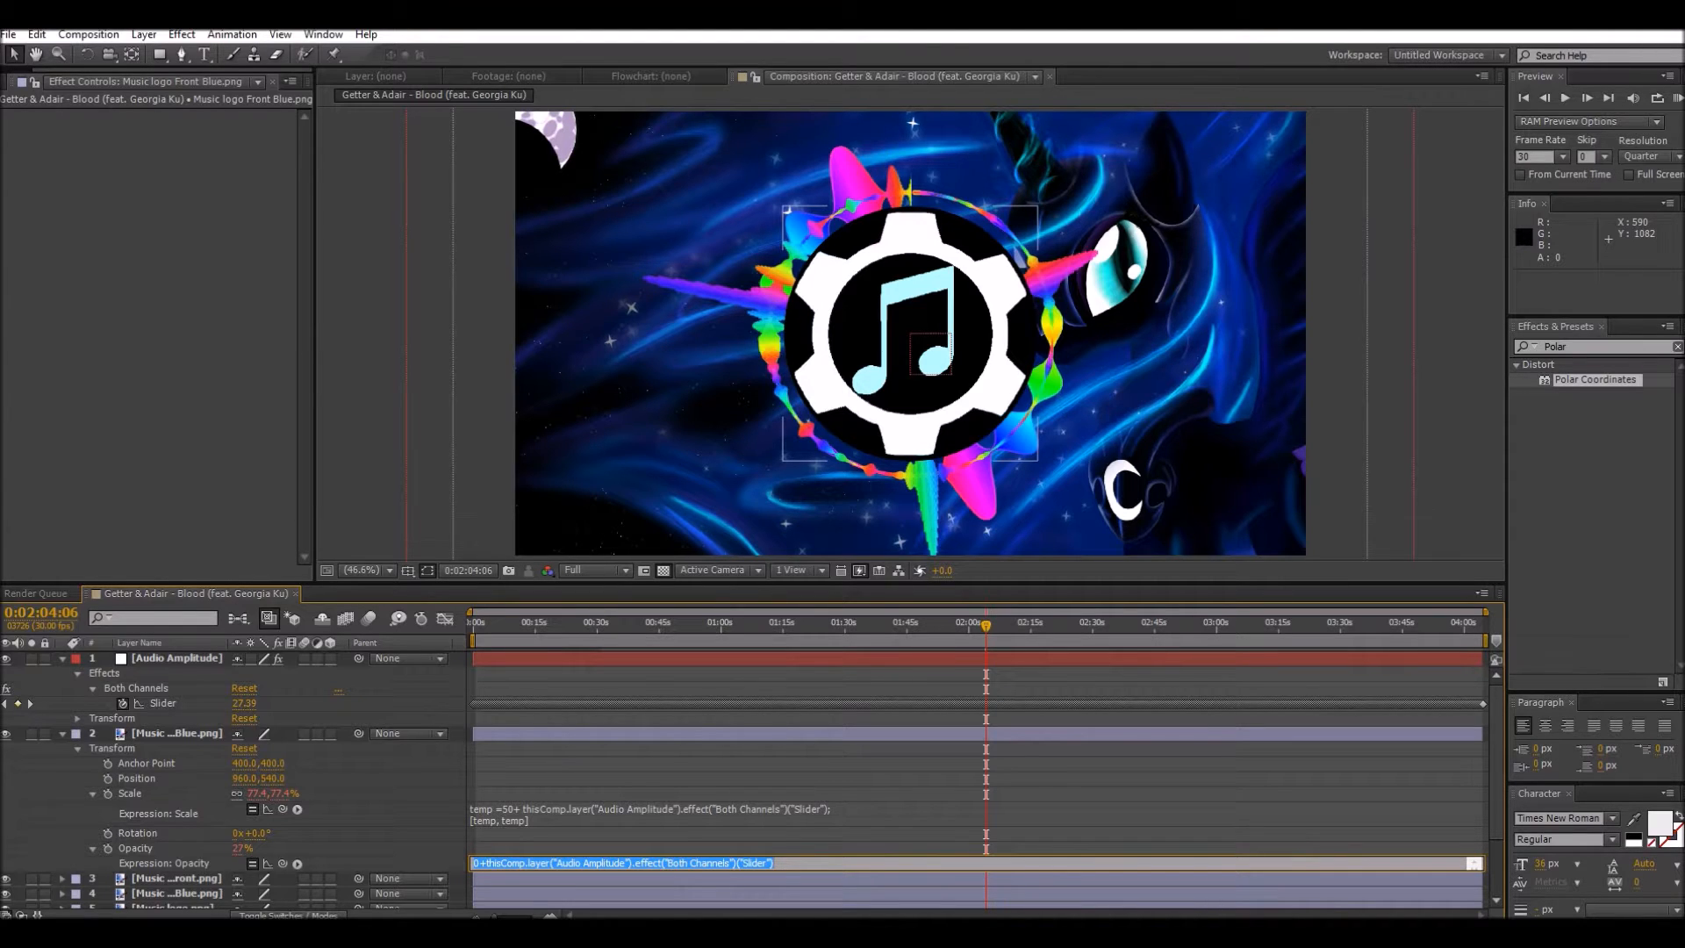
pyautogui.click(62, 732)
pyautogui.click(62, 732)
pyautogui.click(62, 732)
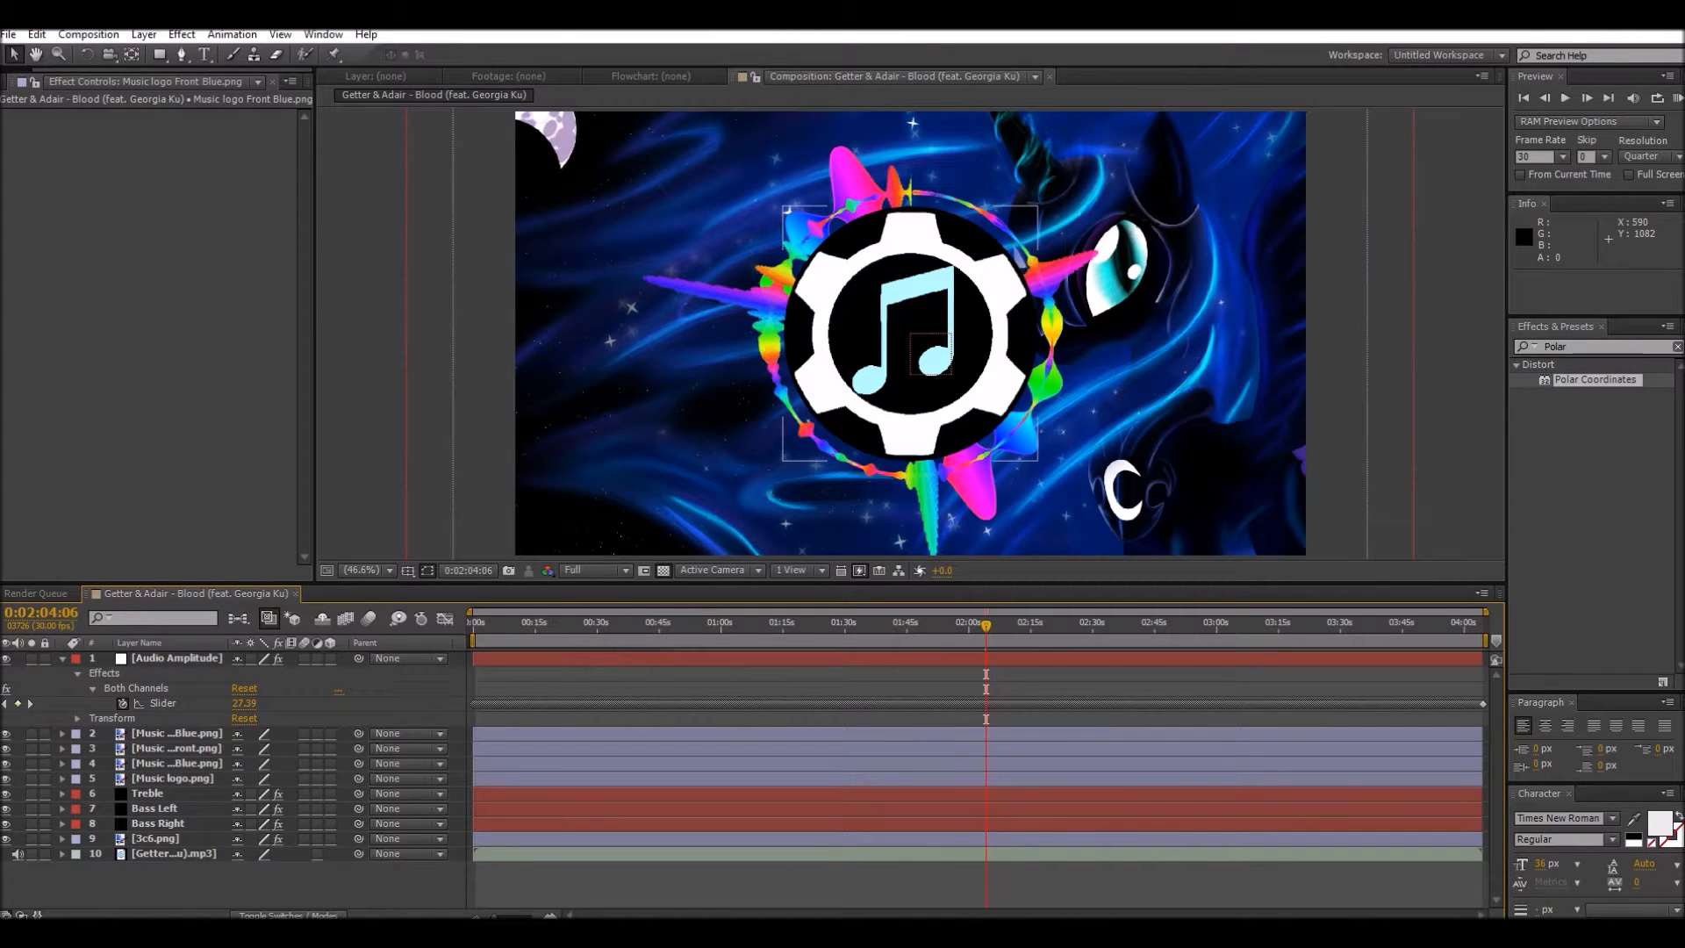
# Step: Add an expression to the Music logo Blue.png layer's Opacity containing only a link to Audio Amplitude's Both Channels slider
pyautogui.click(62, 763)
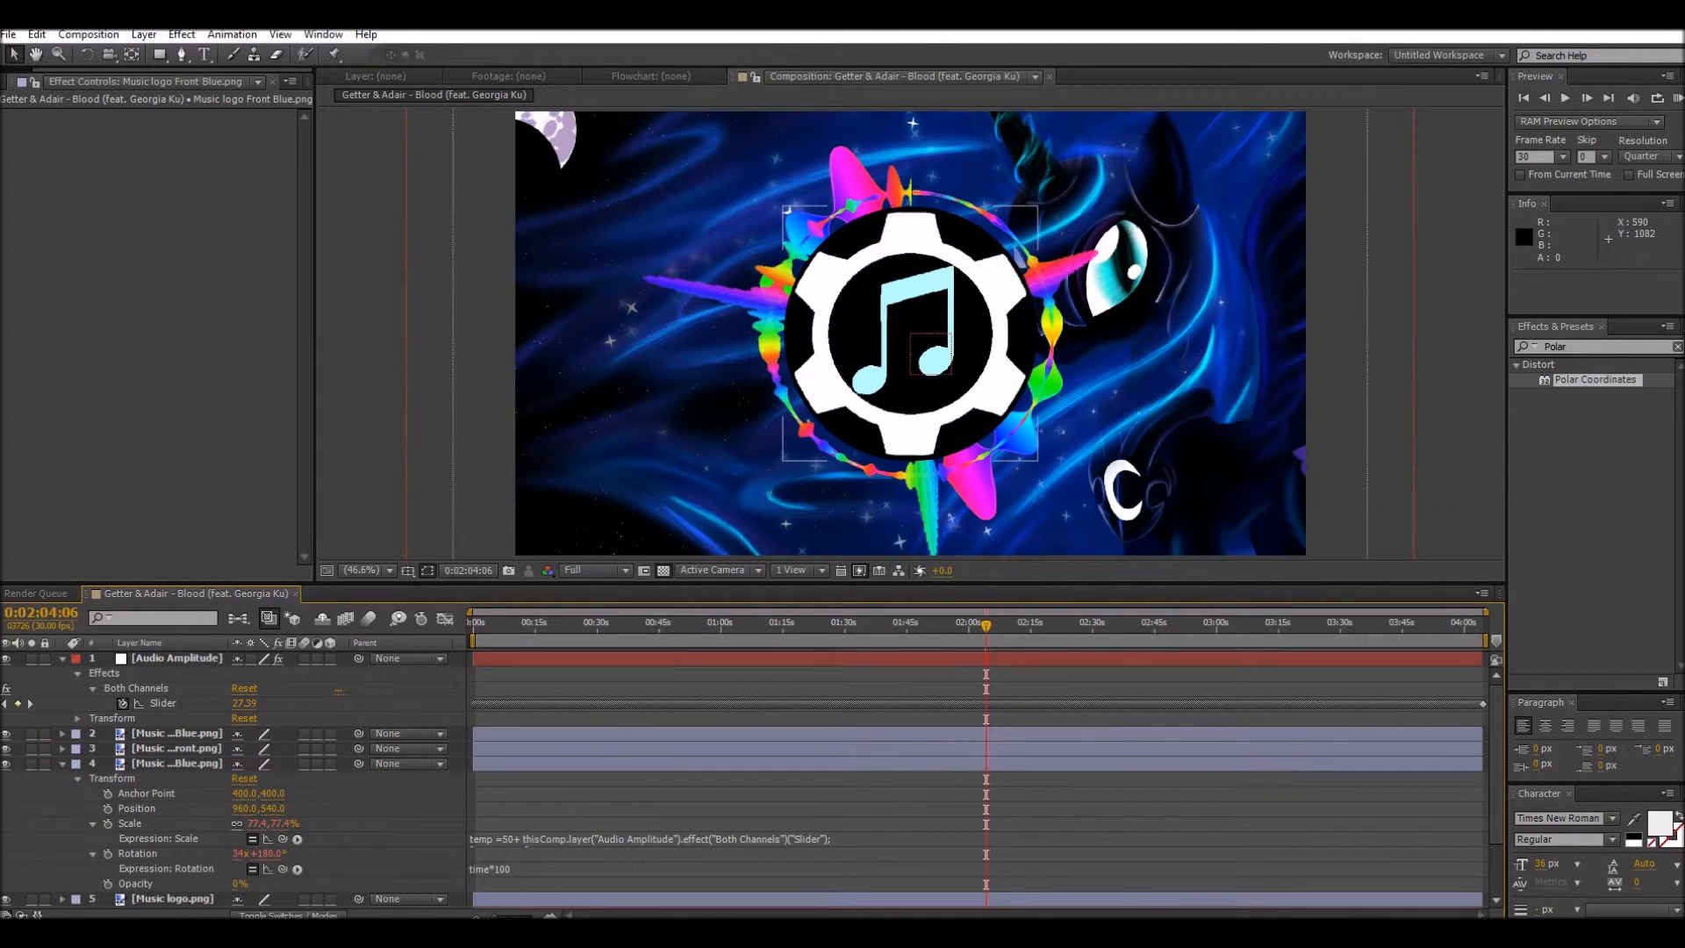
pyautogui.keyDown('alt'); pyautogui.click(108, 884); pyautogui.keyUp('alt')
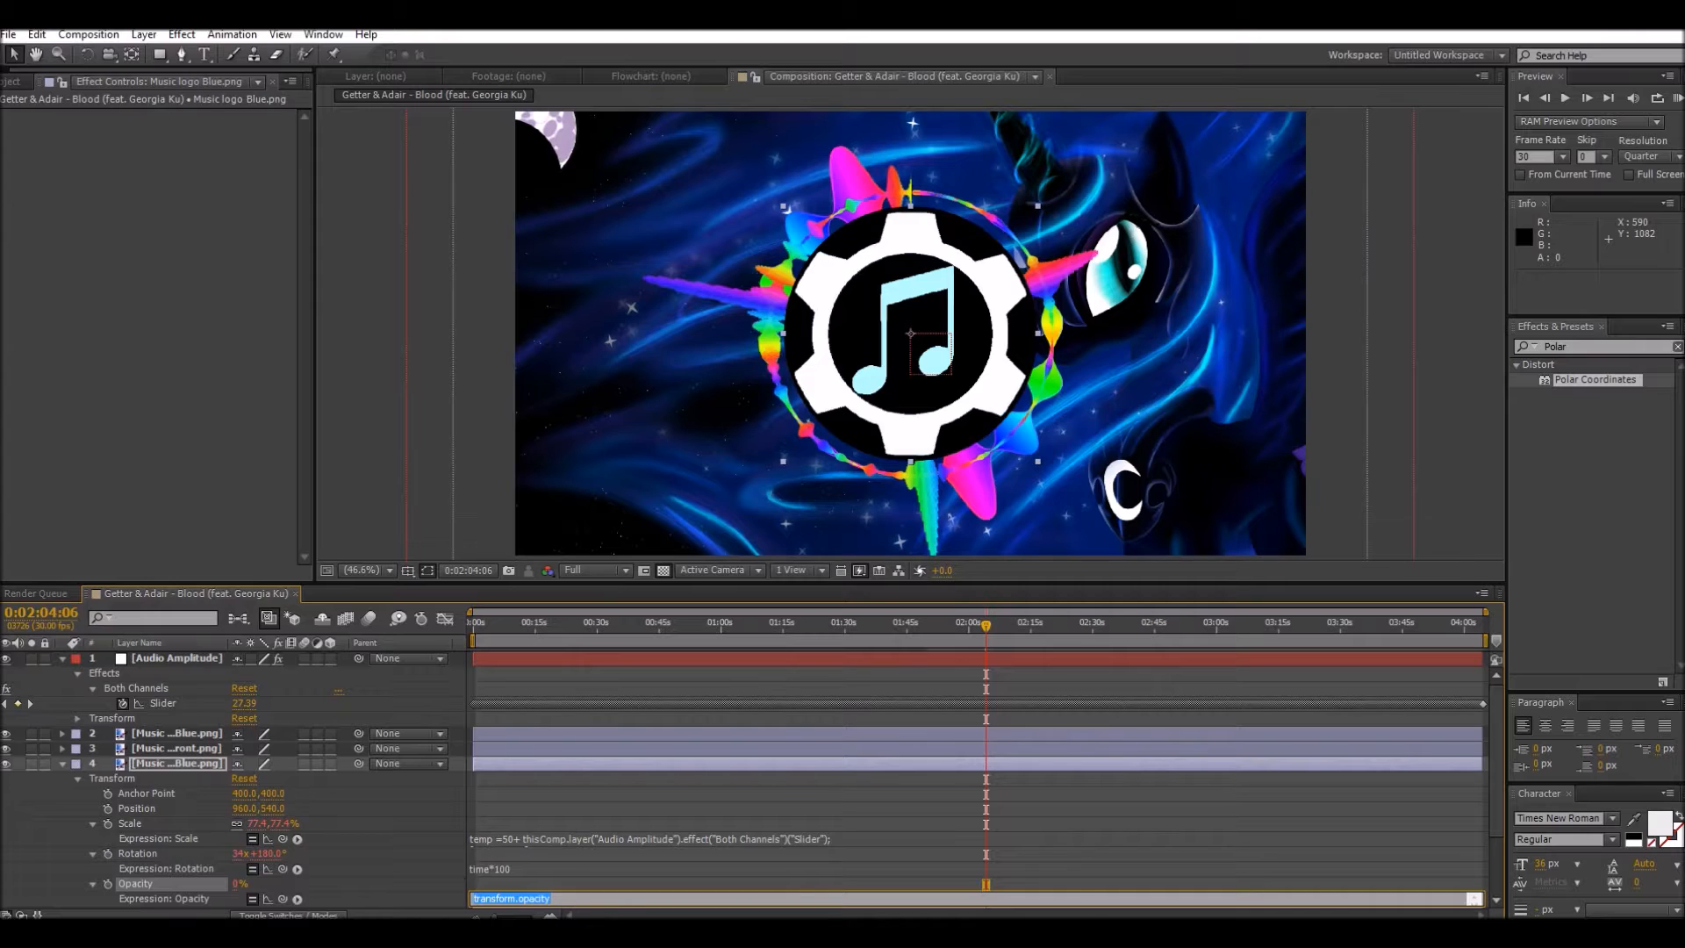
pyautogui.click(552, 899)
pyautogui.moveTo(283, 899); pyautogui.dragTo(162, 703)
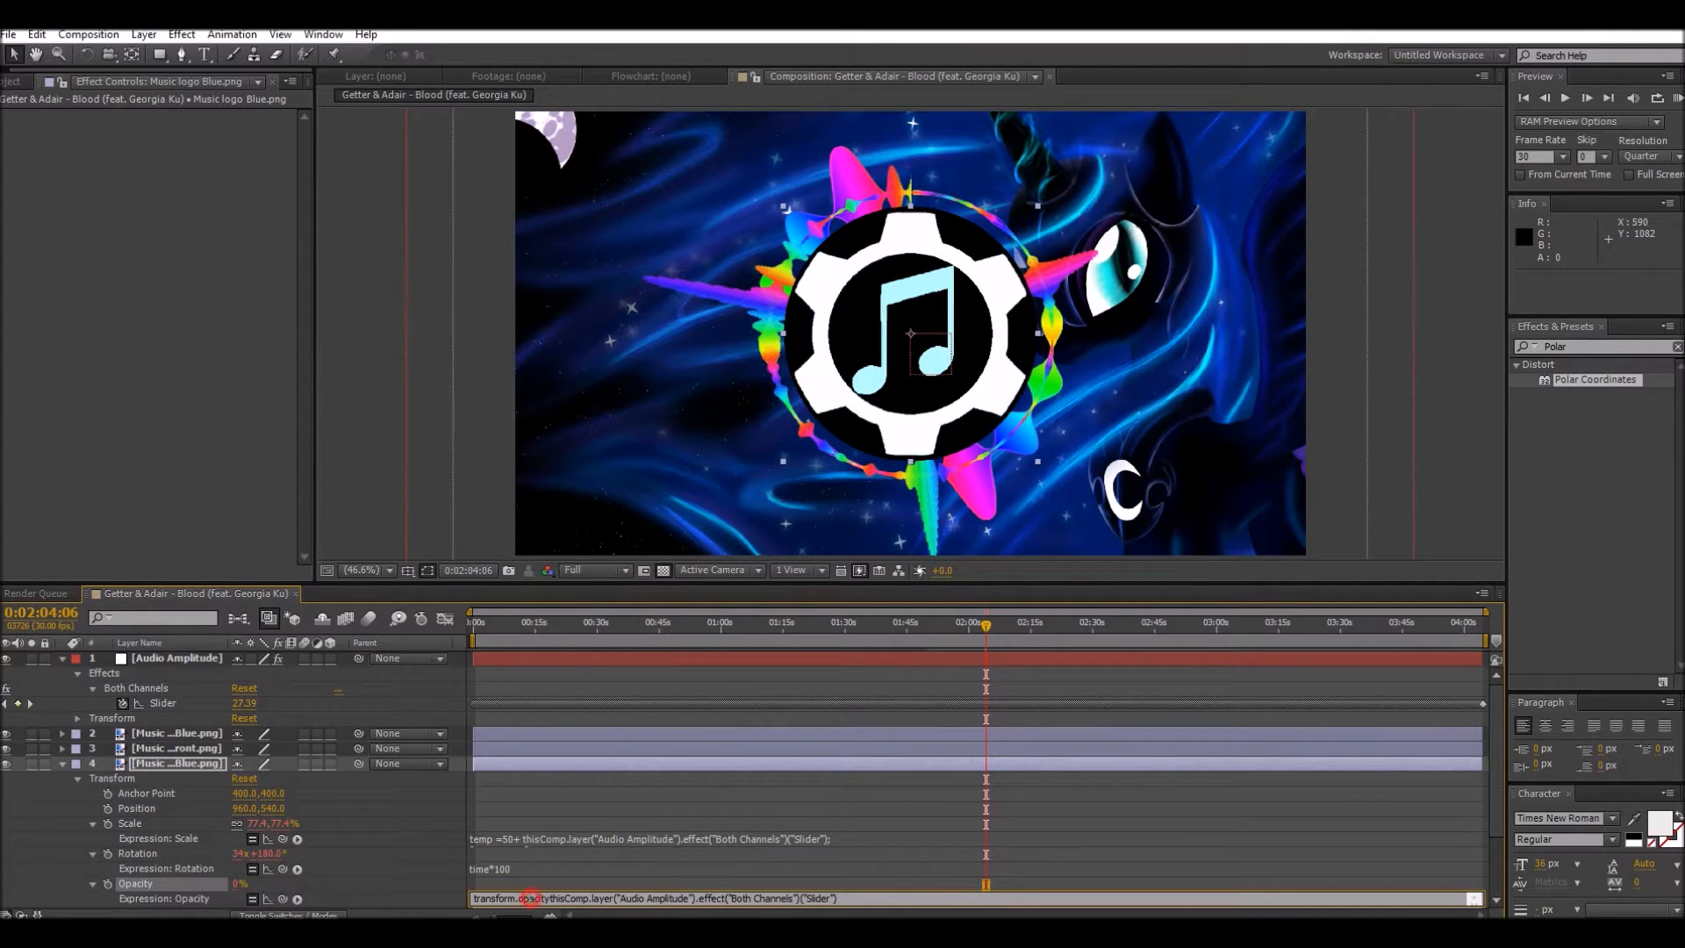
pyautogui.click(562, 855)
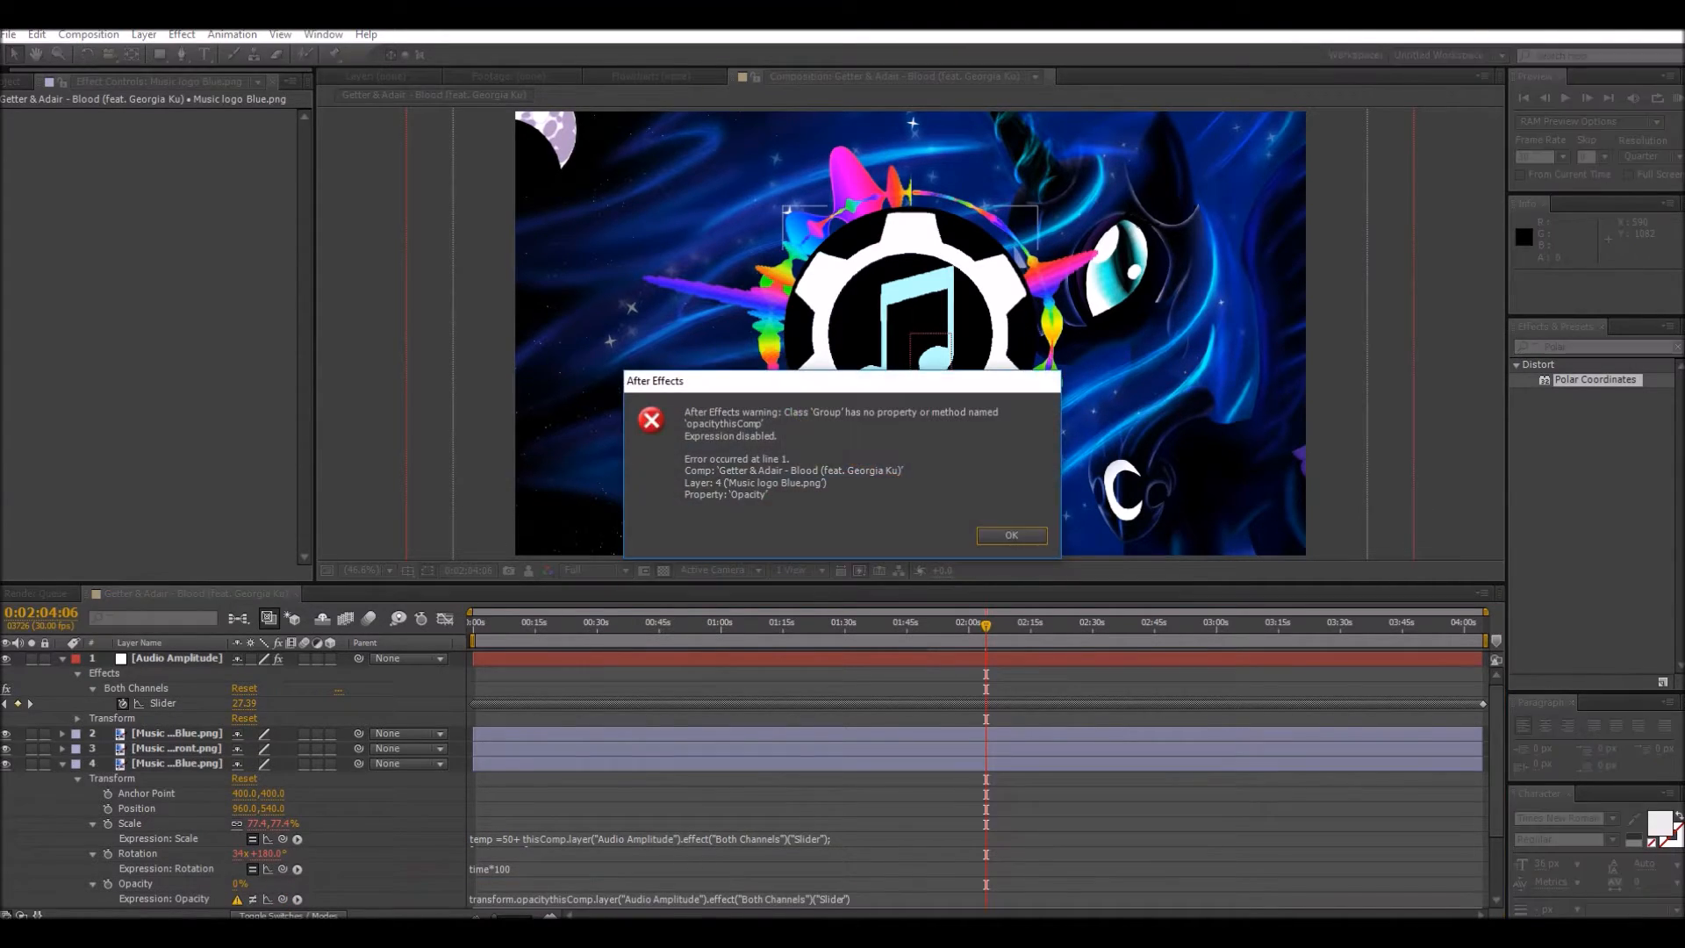
pyautogui.press('Return')
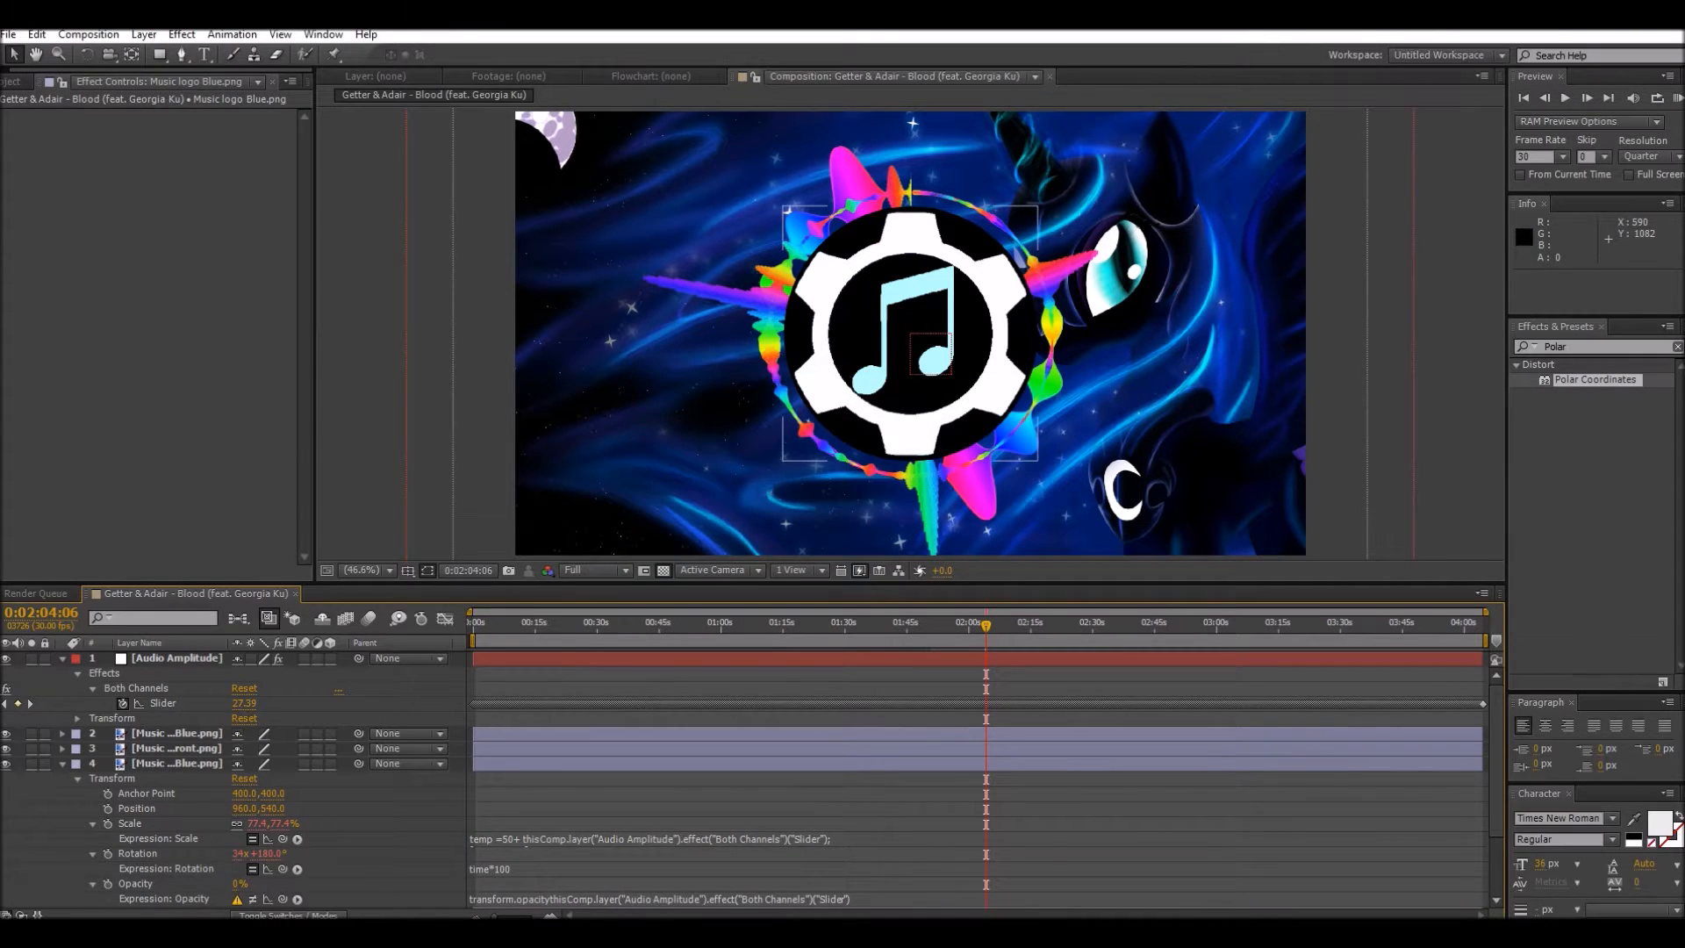
pyautogui.click(658, 898)
pyautogui.press('BackSpace')
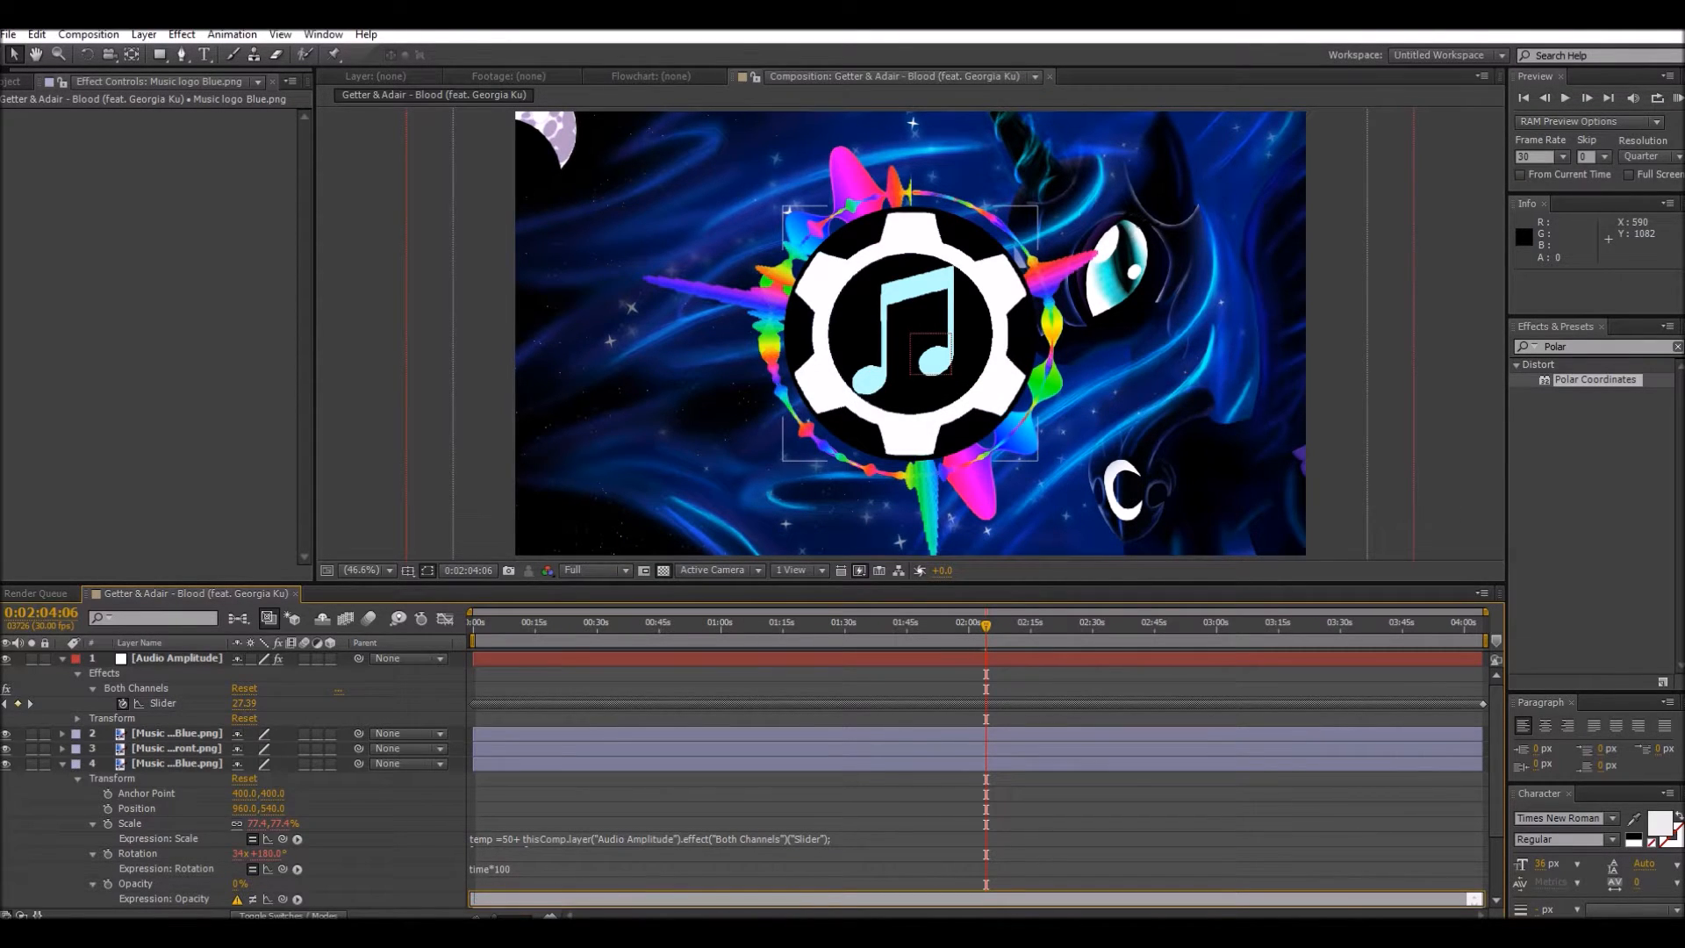
pyautogui.moveTo(283, 899); pyautogui.dragTo(163, 698)
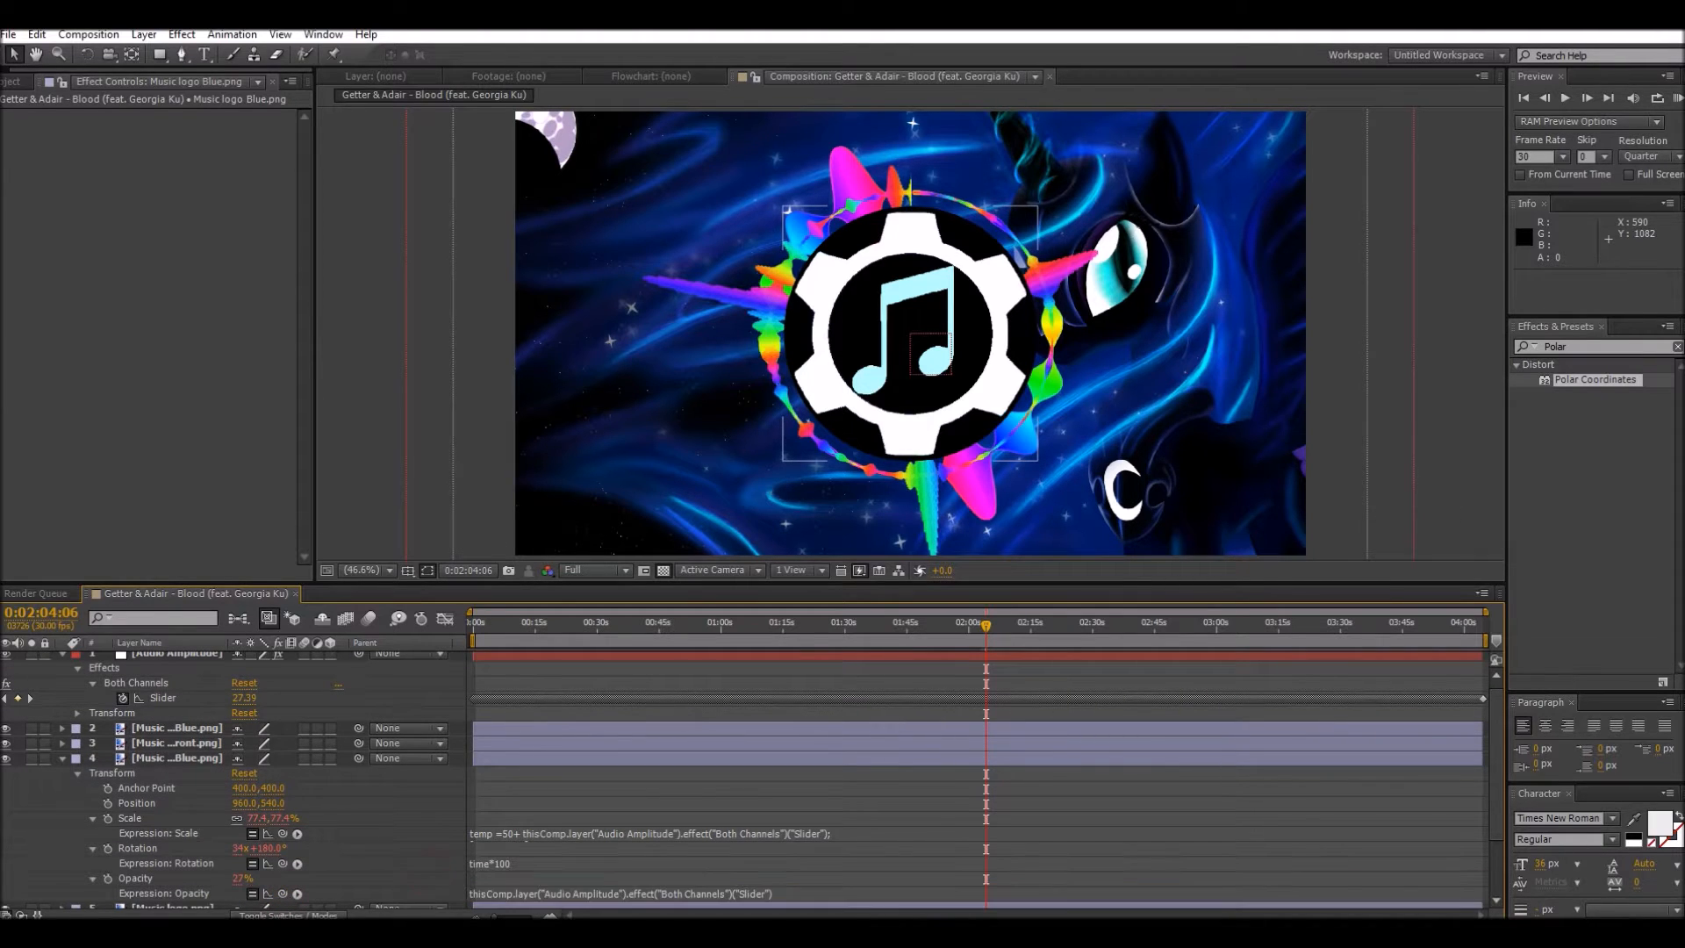
# Step: Insert "0+" before the slider reference in the Music logo Blue.png layer's Opacity expression and apply it
pyautogui.click(755, 893)
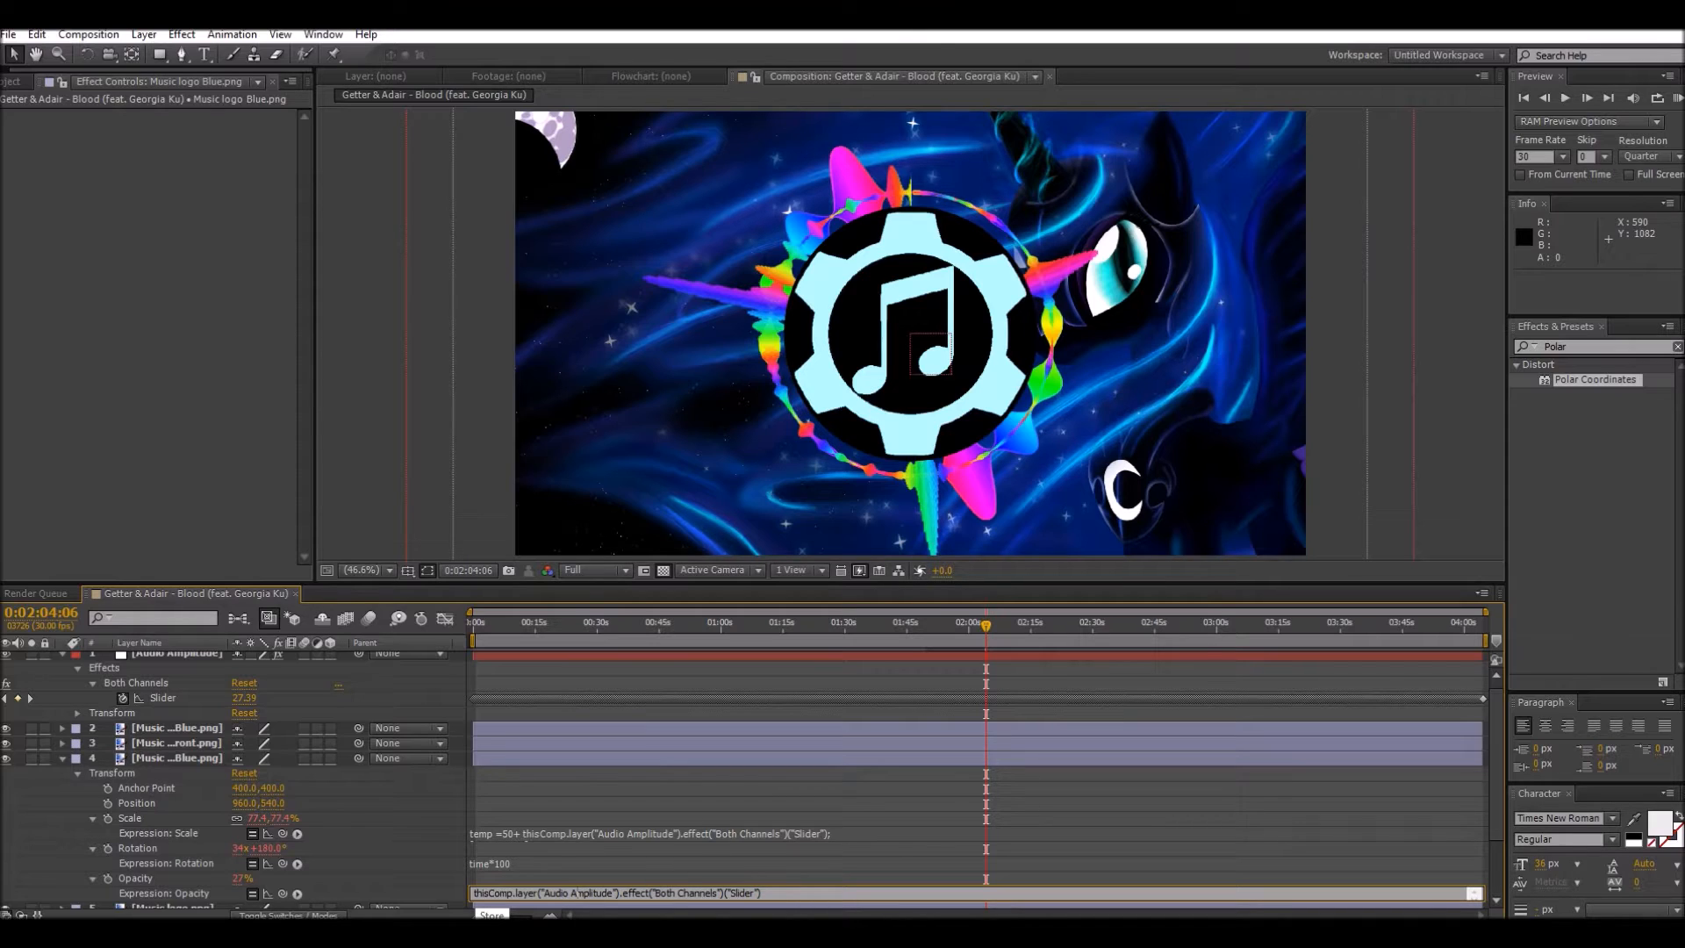
pyautogui.write('0')
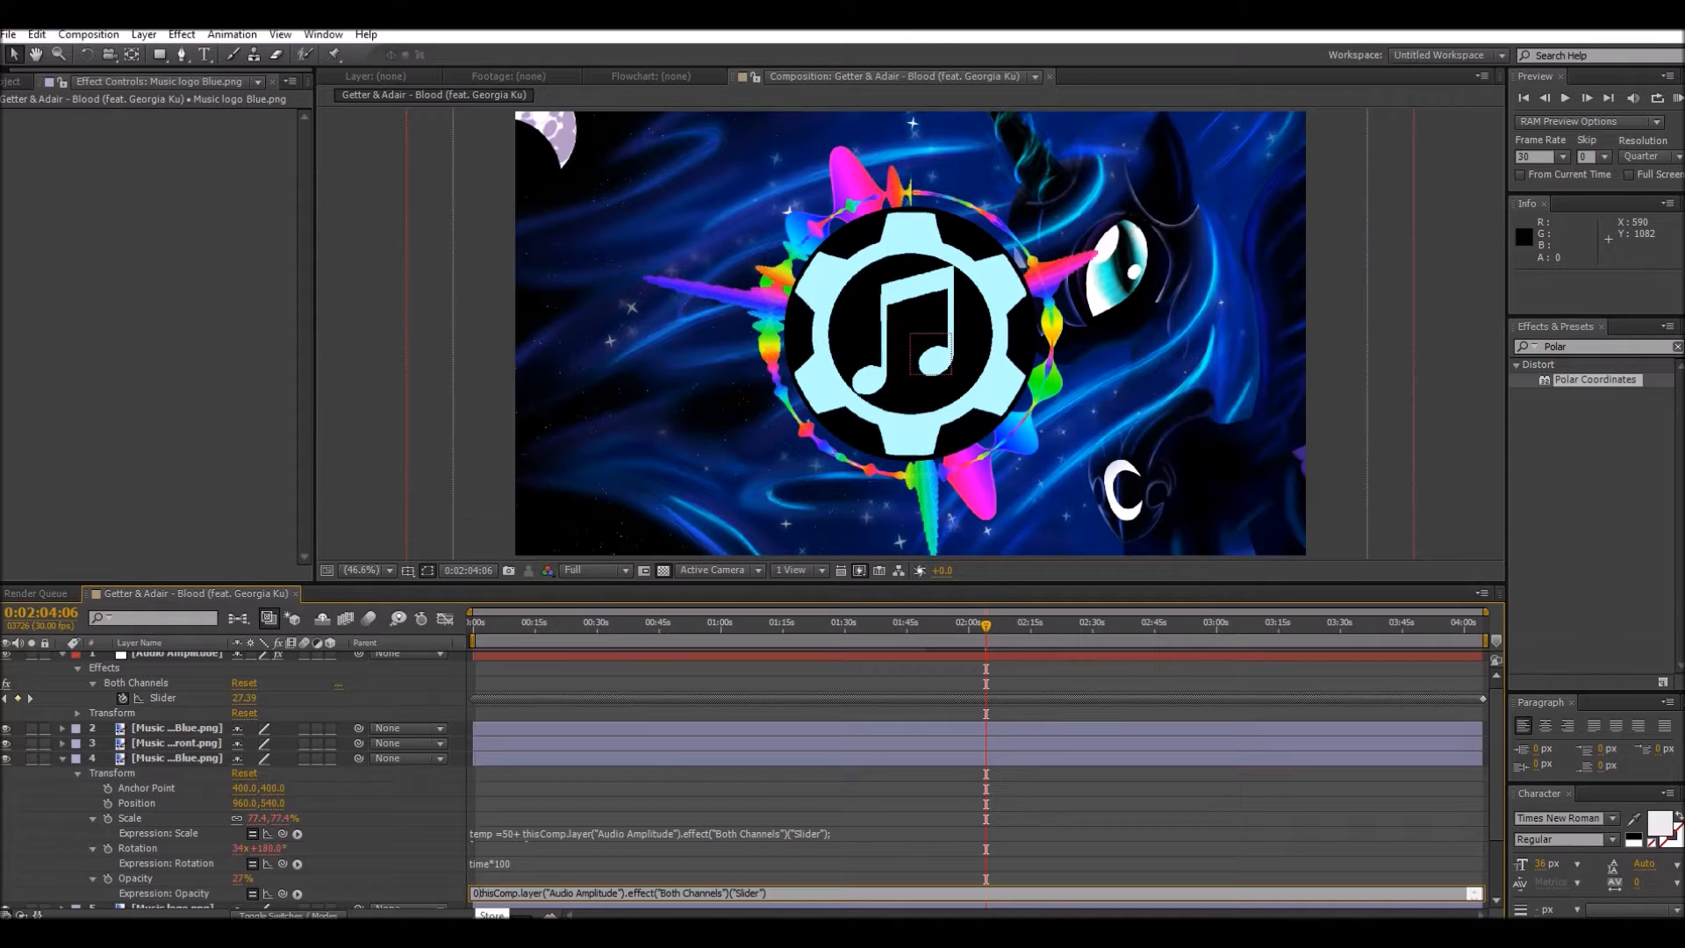
pyautogui.write('+')
pyautogui.click(364, 819)
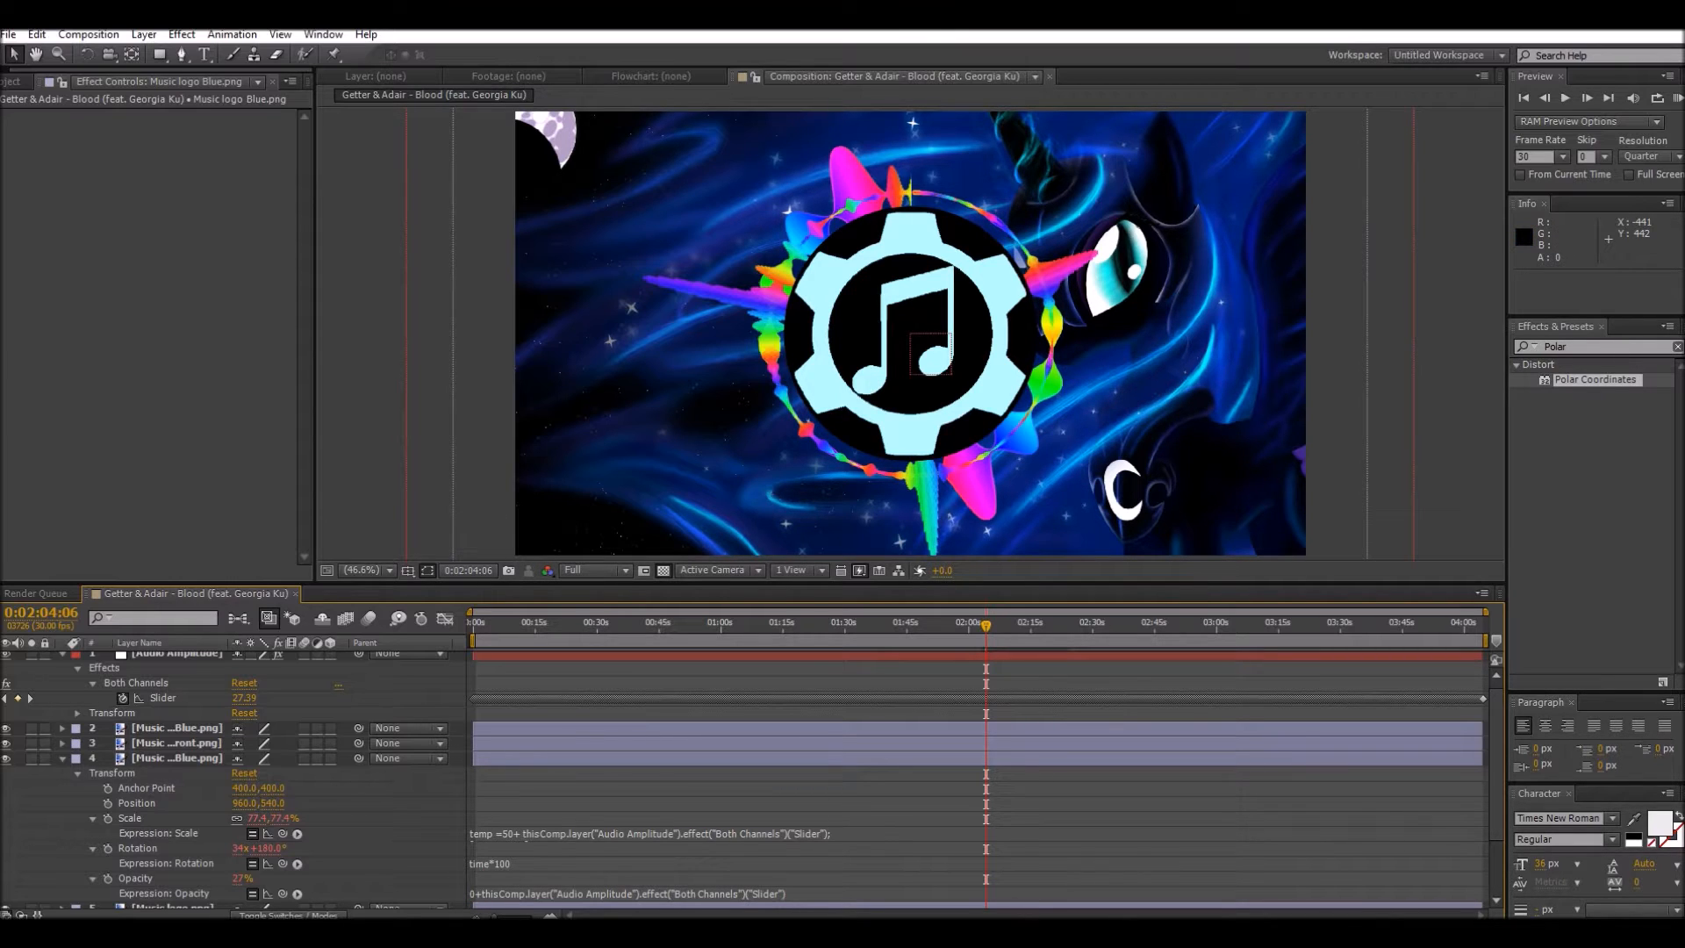
# Step: Preview the visualizer from the start of the composition to check the pulsing blue logo
pyautogui.moveTo(985, 625); pyautogui.dragTo(472, 625)
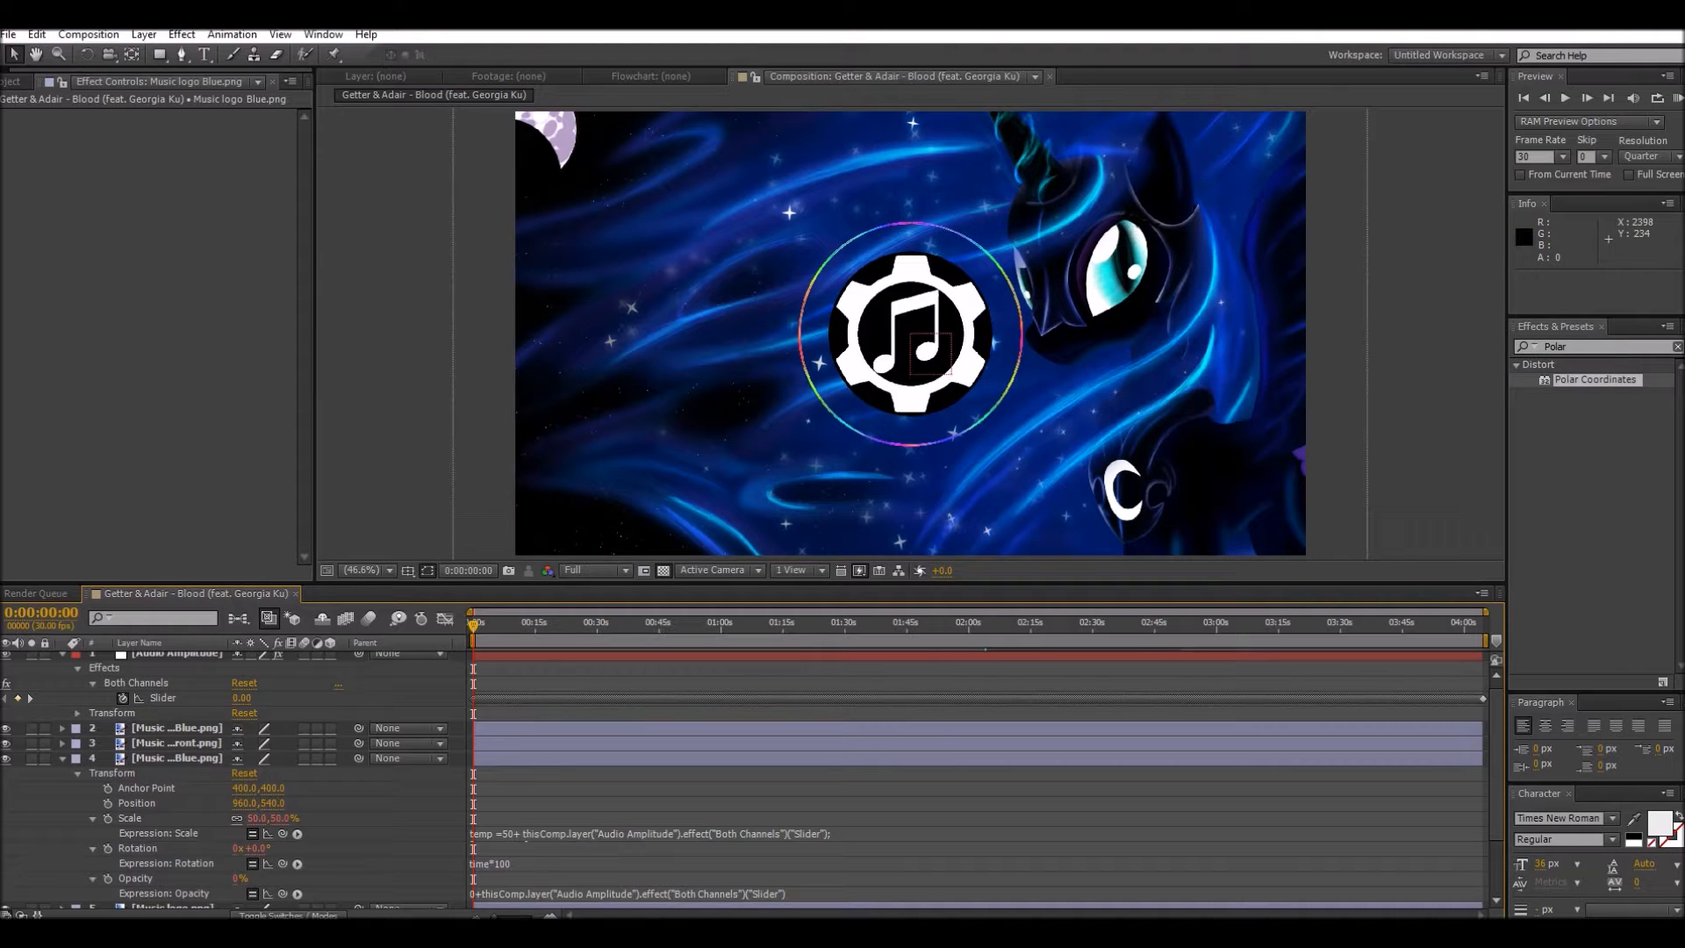
pyautogui.press('space')
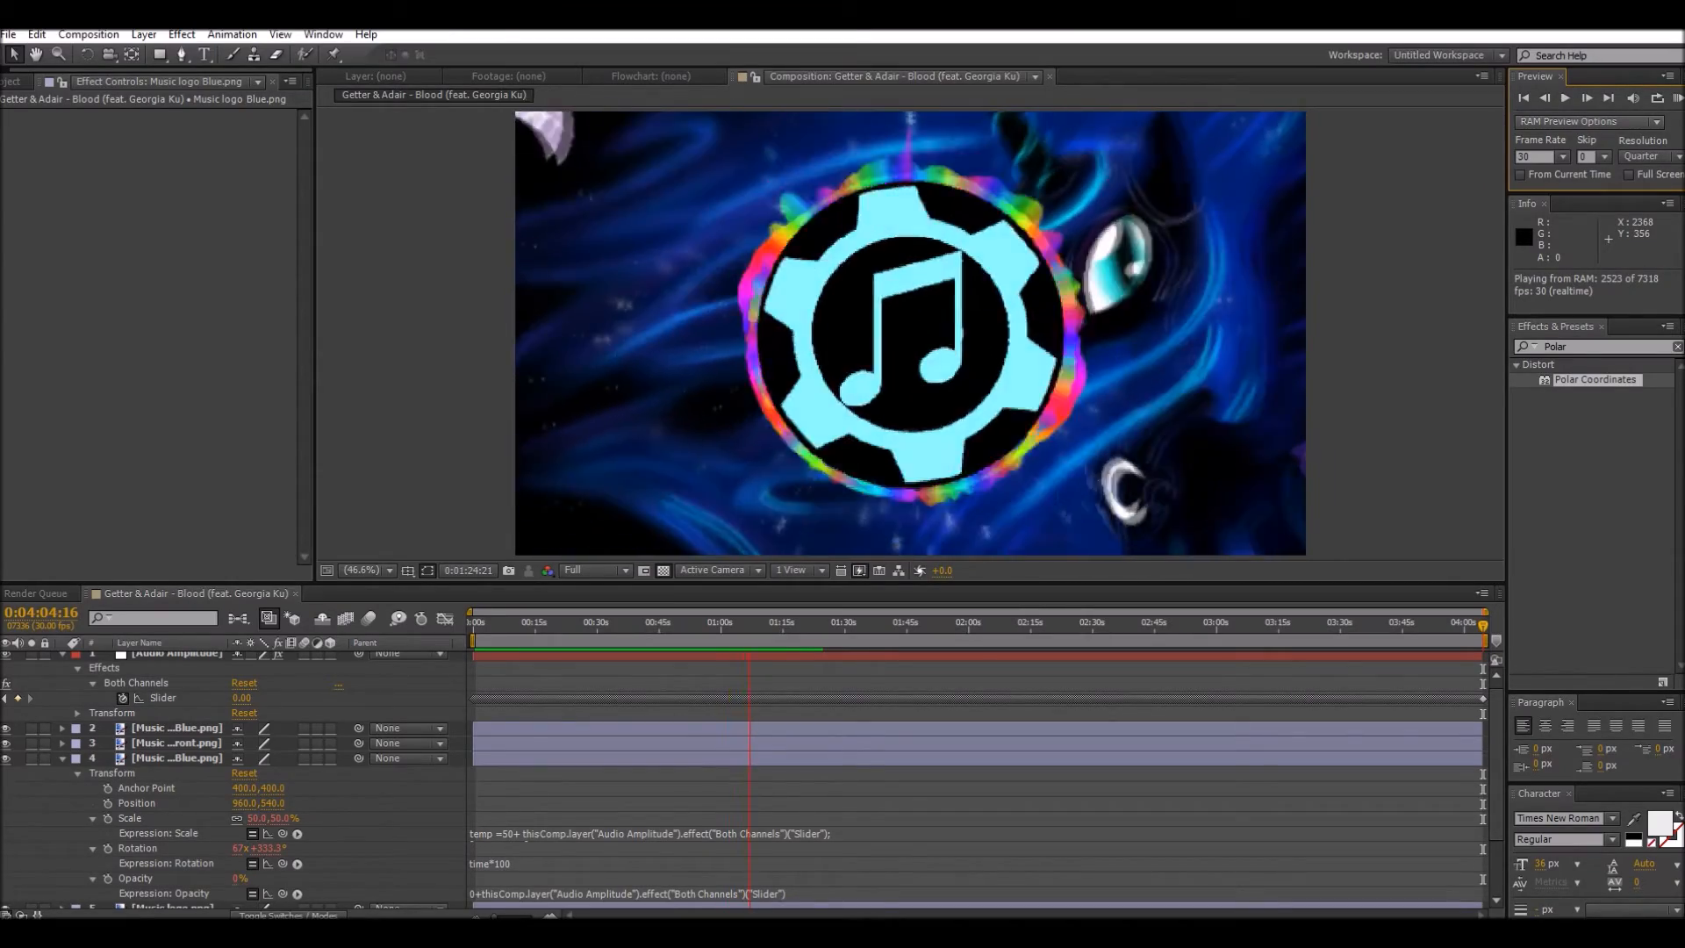
pyautogui.press('space')
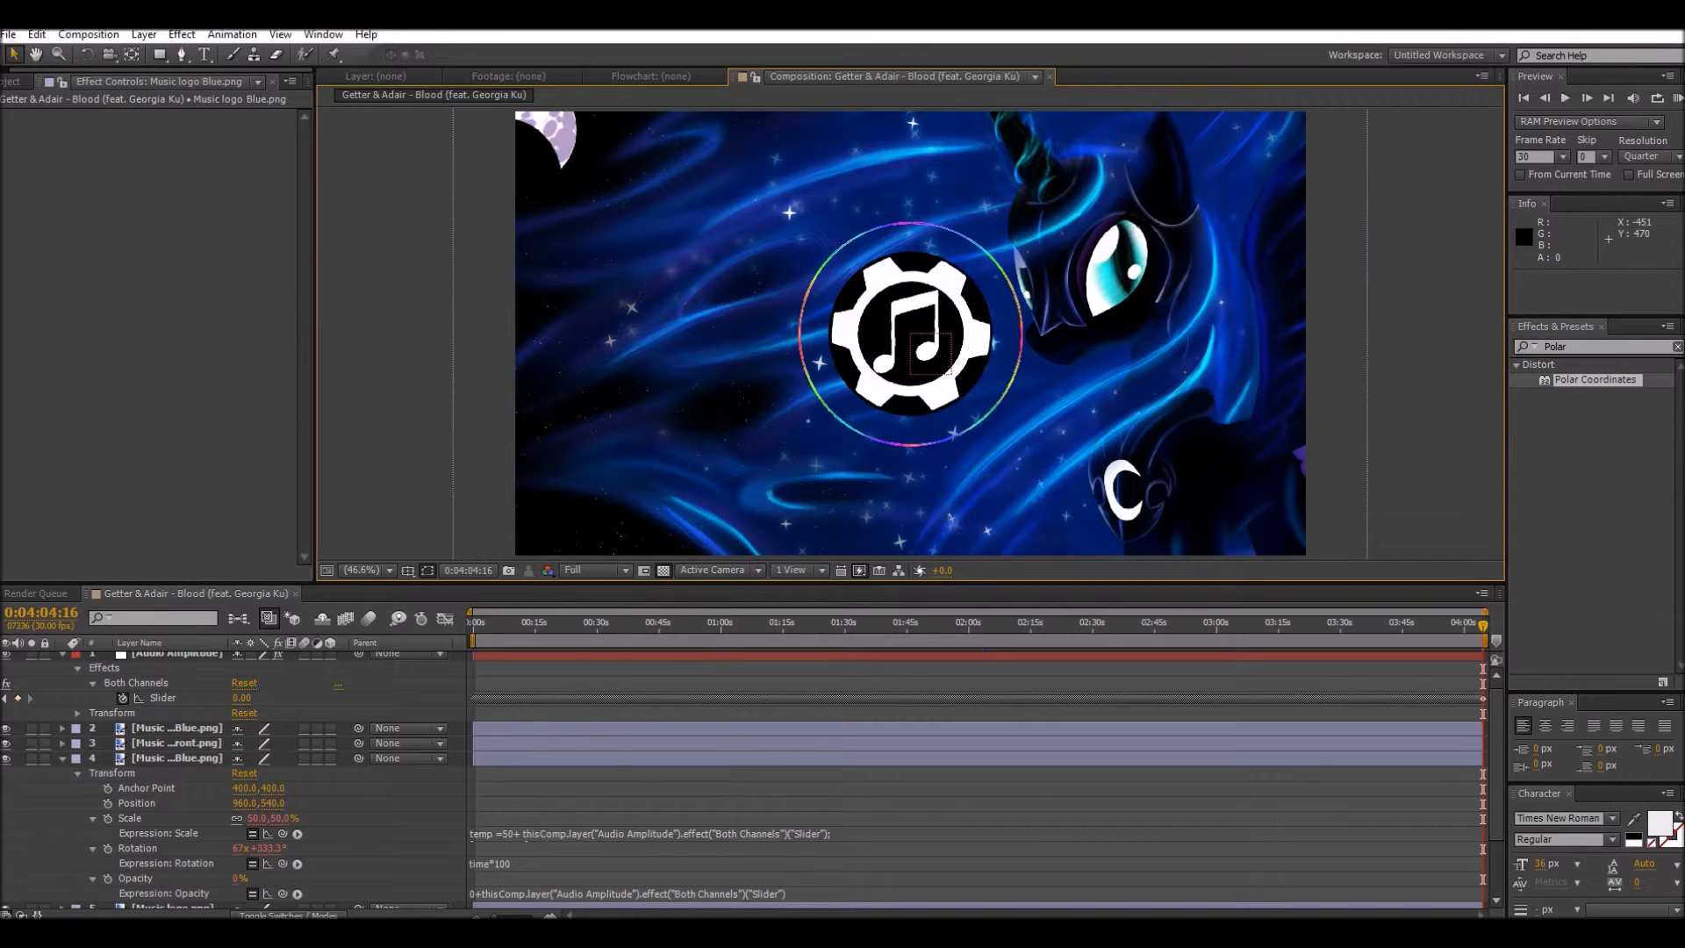
# Step: Add the Getter & Adair - Blood (feat. Georgia Ku) composition to the Render Queue for export
pyautogui.click(9, 36)
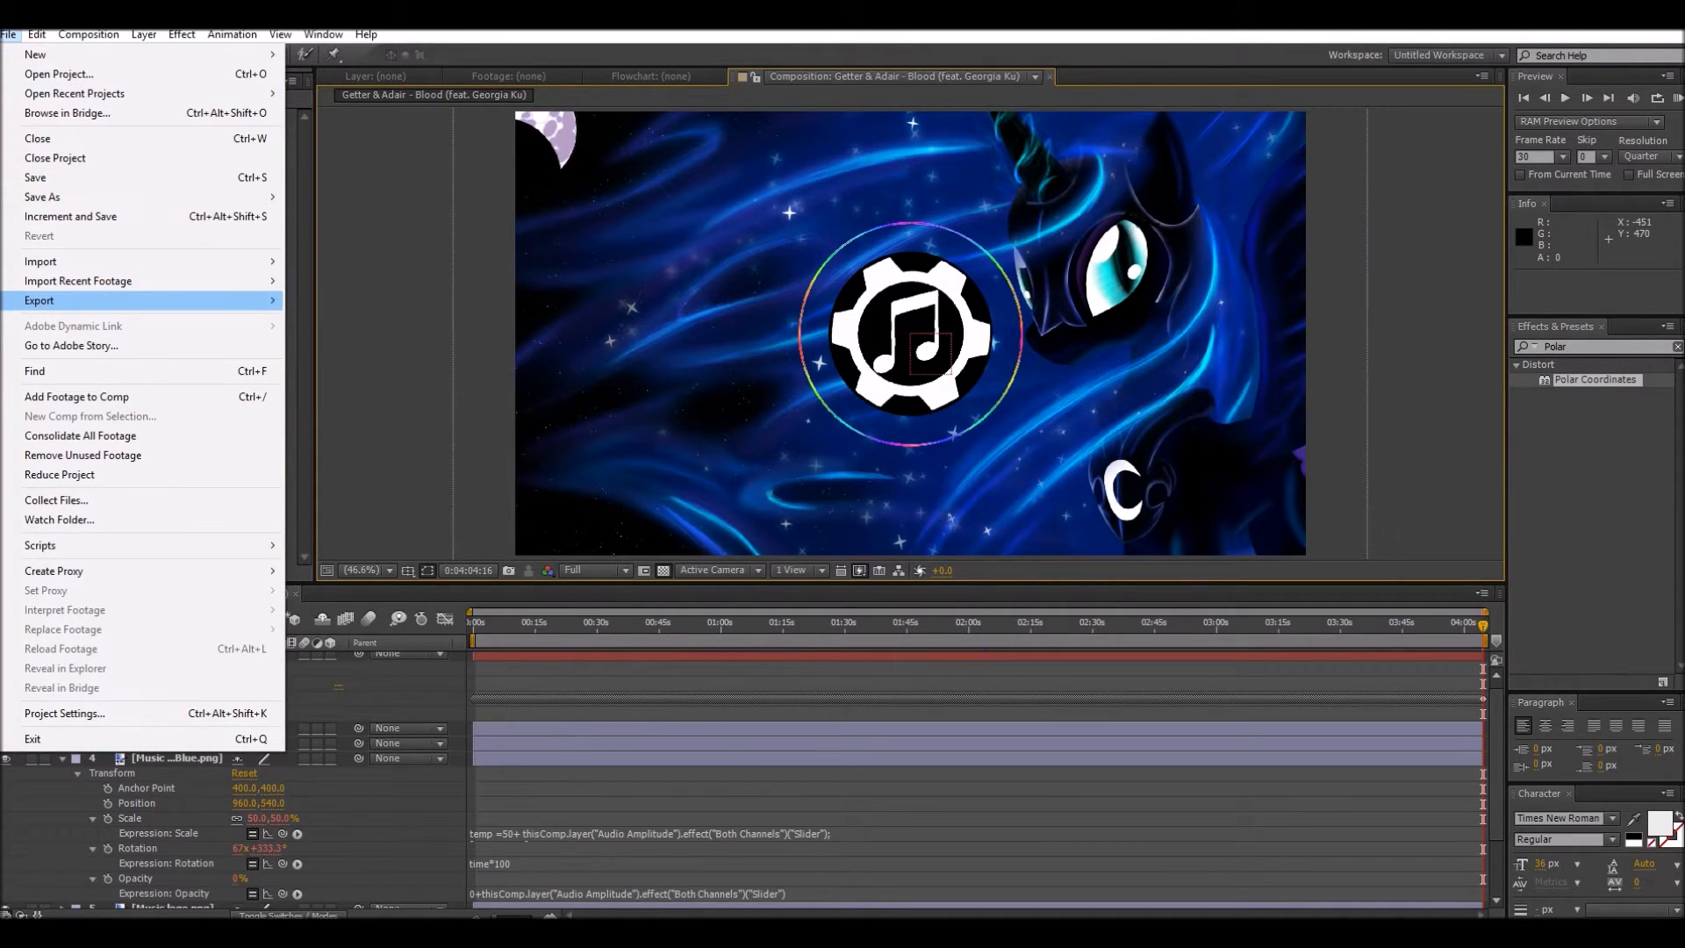
pyautogui.moveTo(131, 300)
pyautogui.click(360, 300)
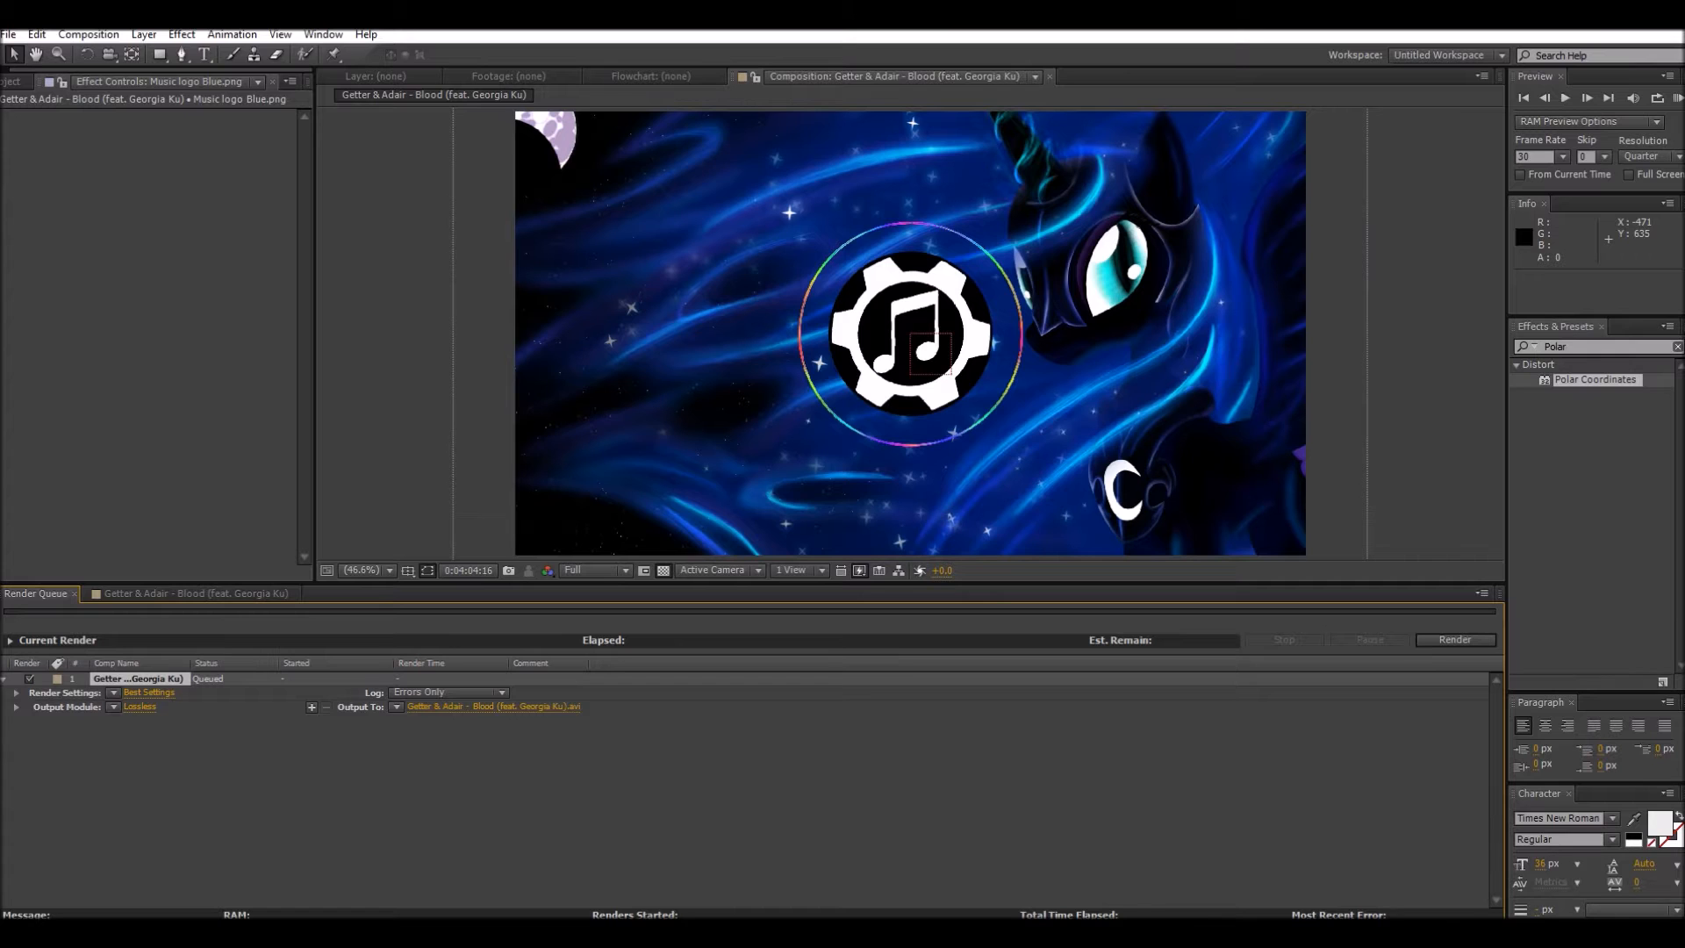
# Step: Open the queued render's output module settings and review the Format, Post-Render Action, Channels, Depth and Color options
pyautogui.click(139, 707)
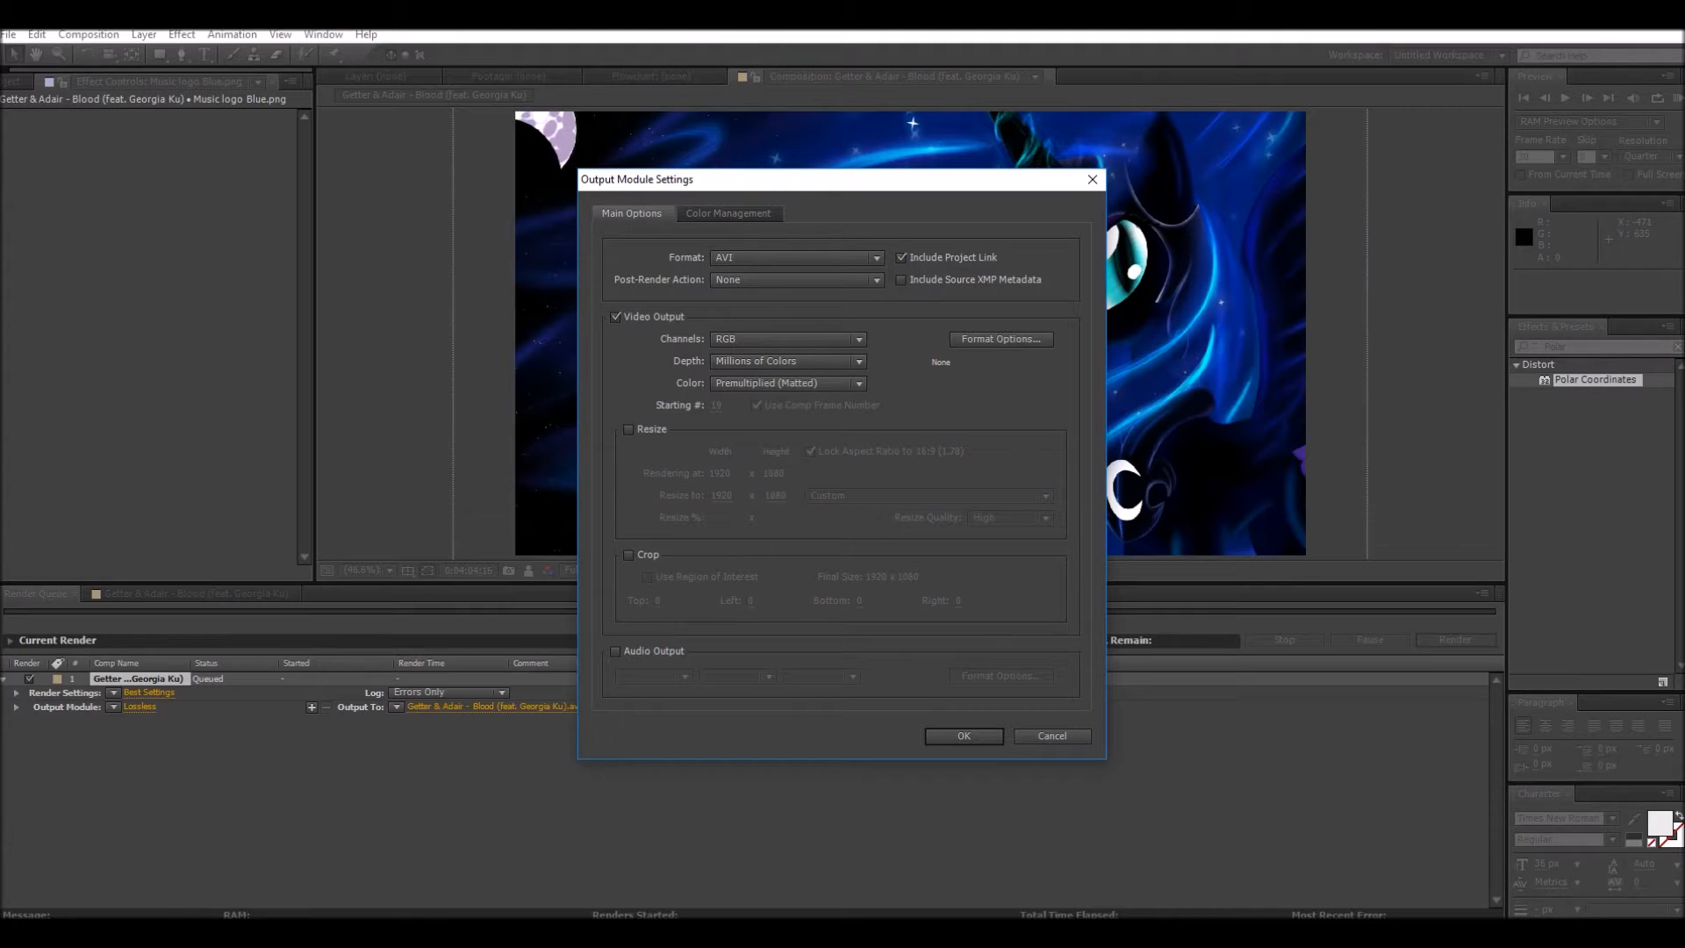
pyautogui.click(834, 257)
pyautogui.click(834, 255)
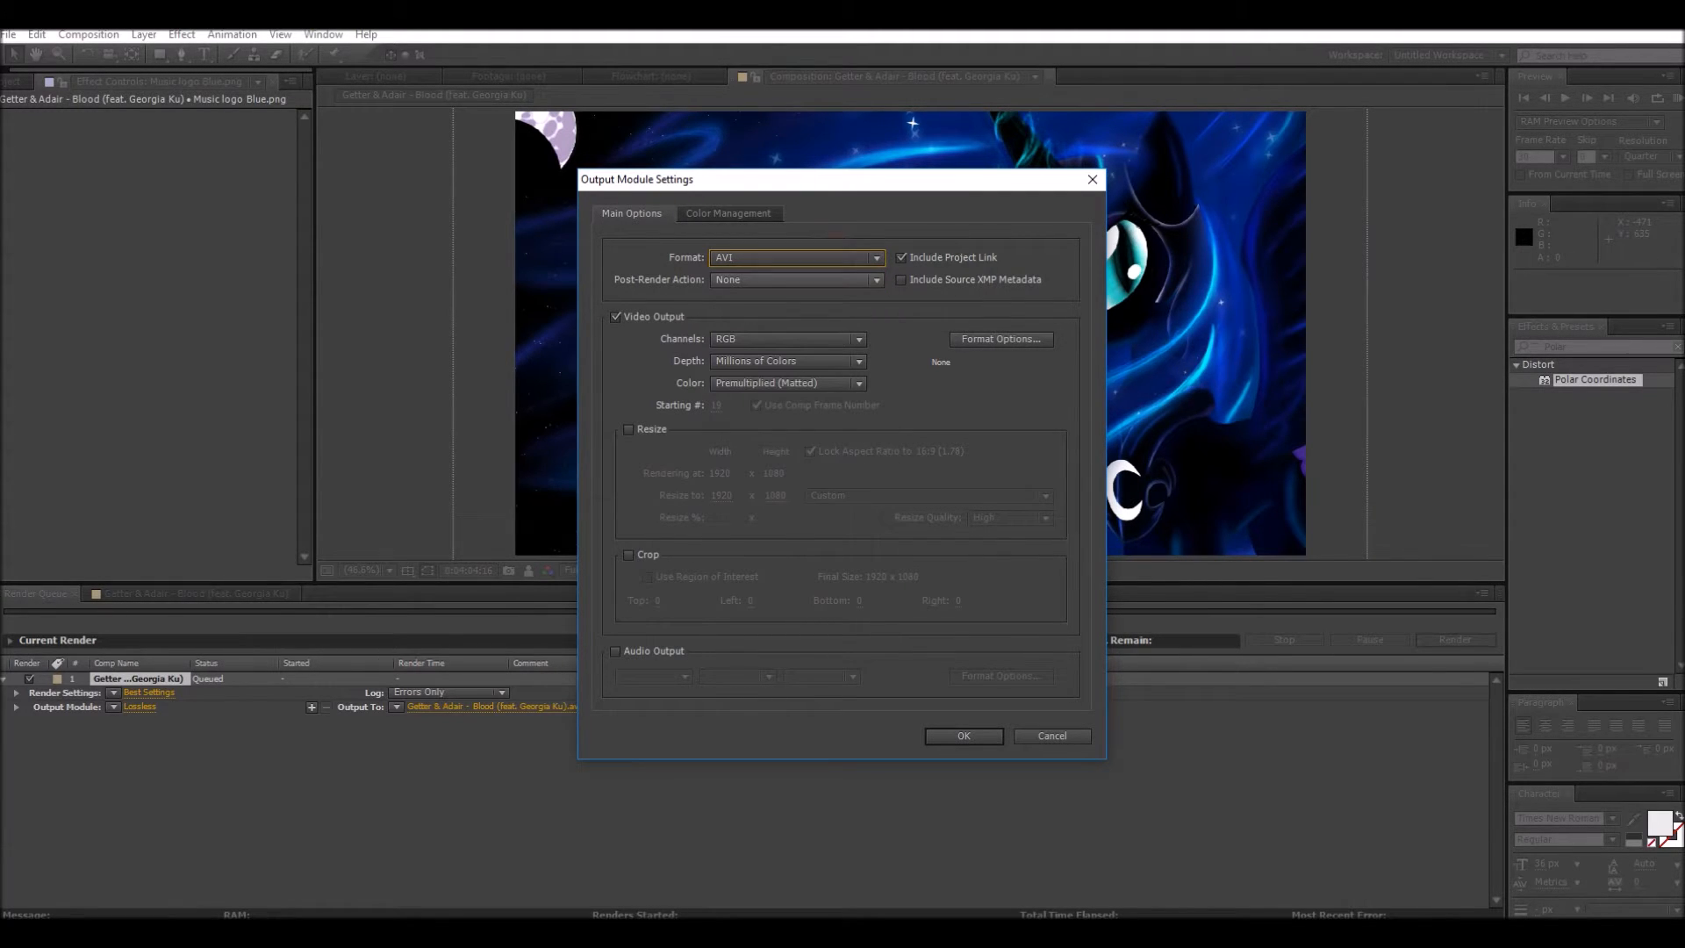
pyautogui.click(778, 281)
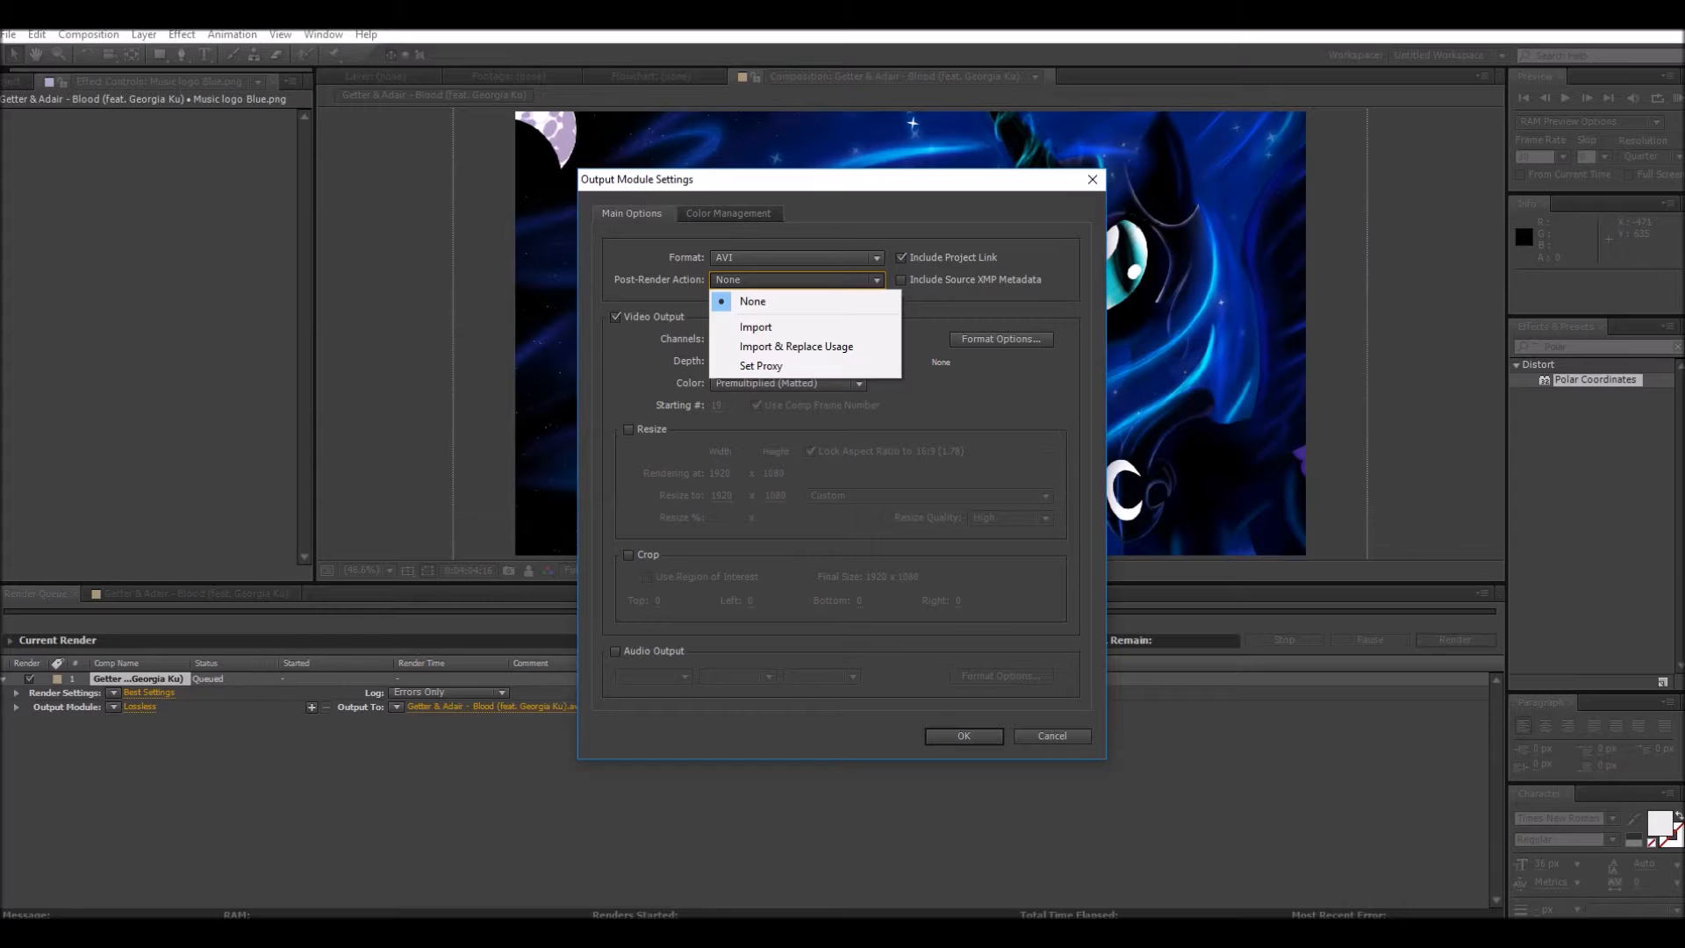
pyautogui.click(797, 282)
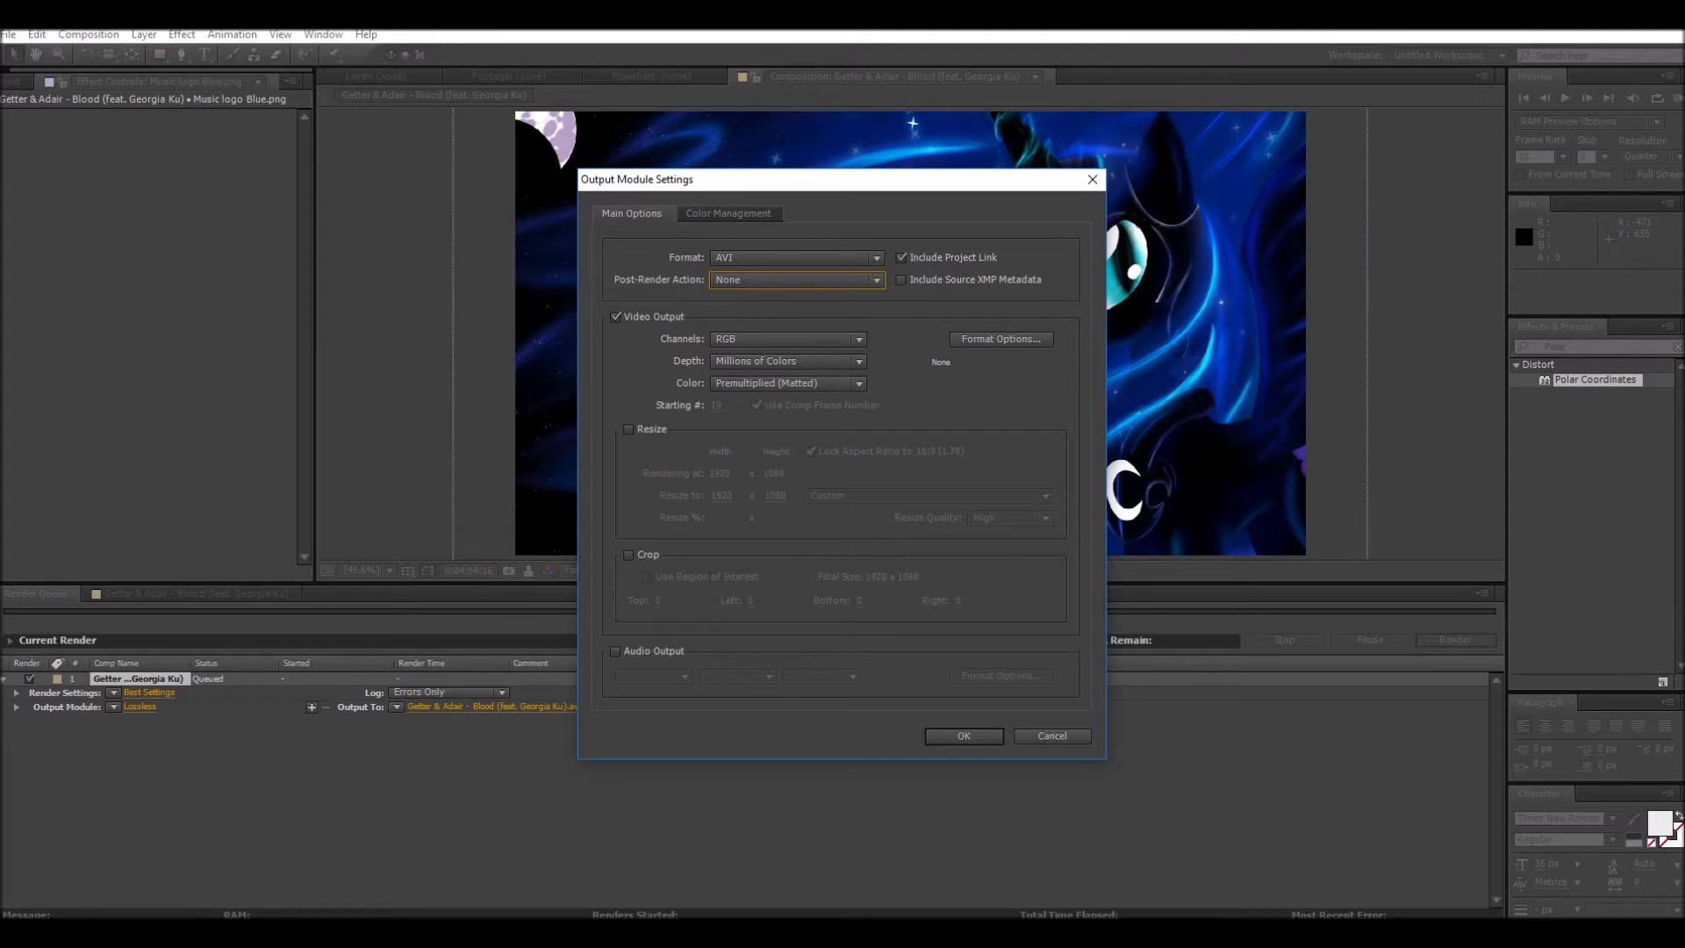
pyautogui.click(774, 341)
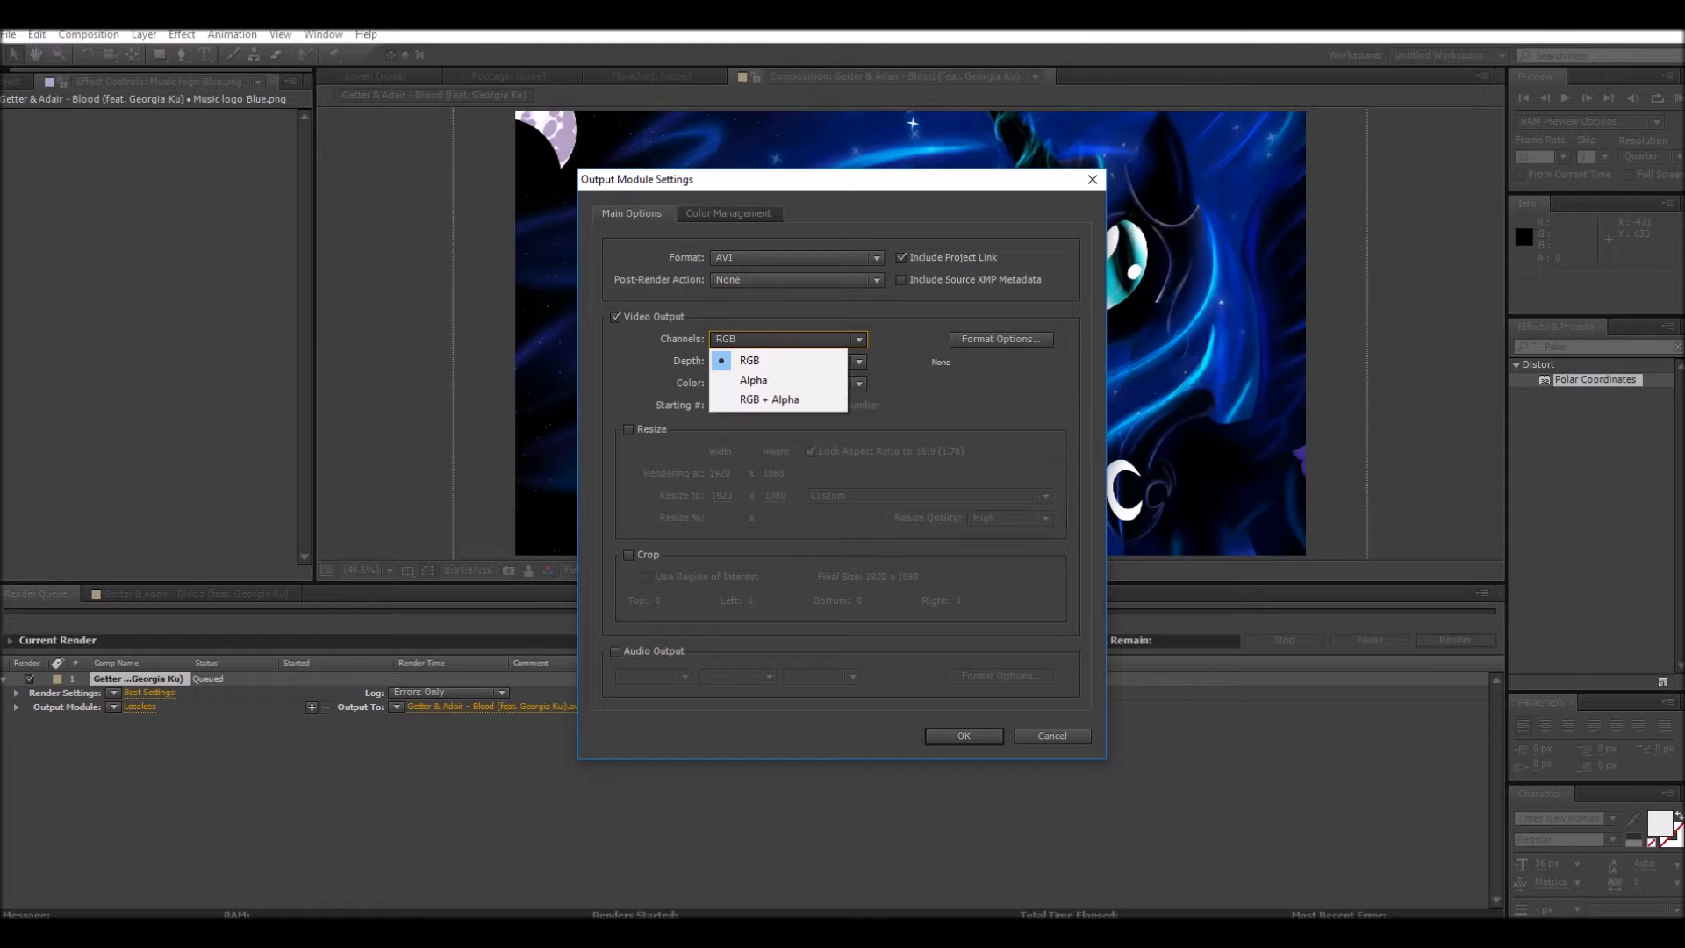
pyautogui.click(774, 340)
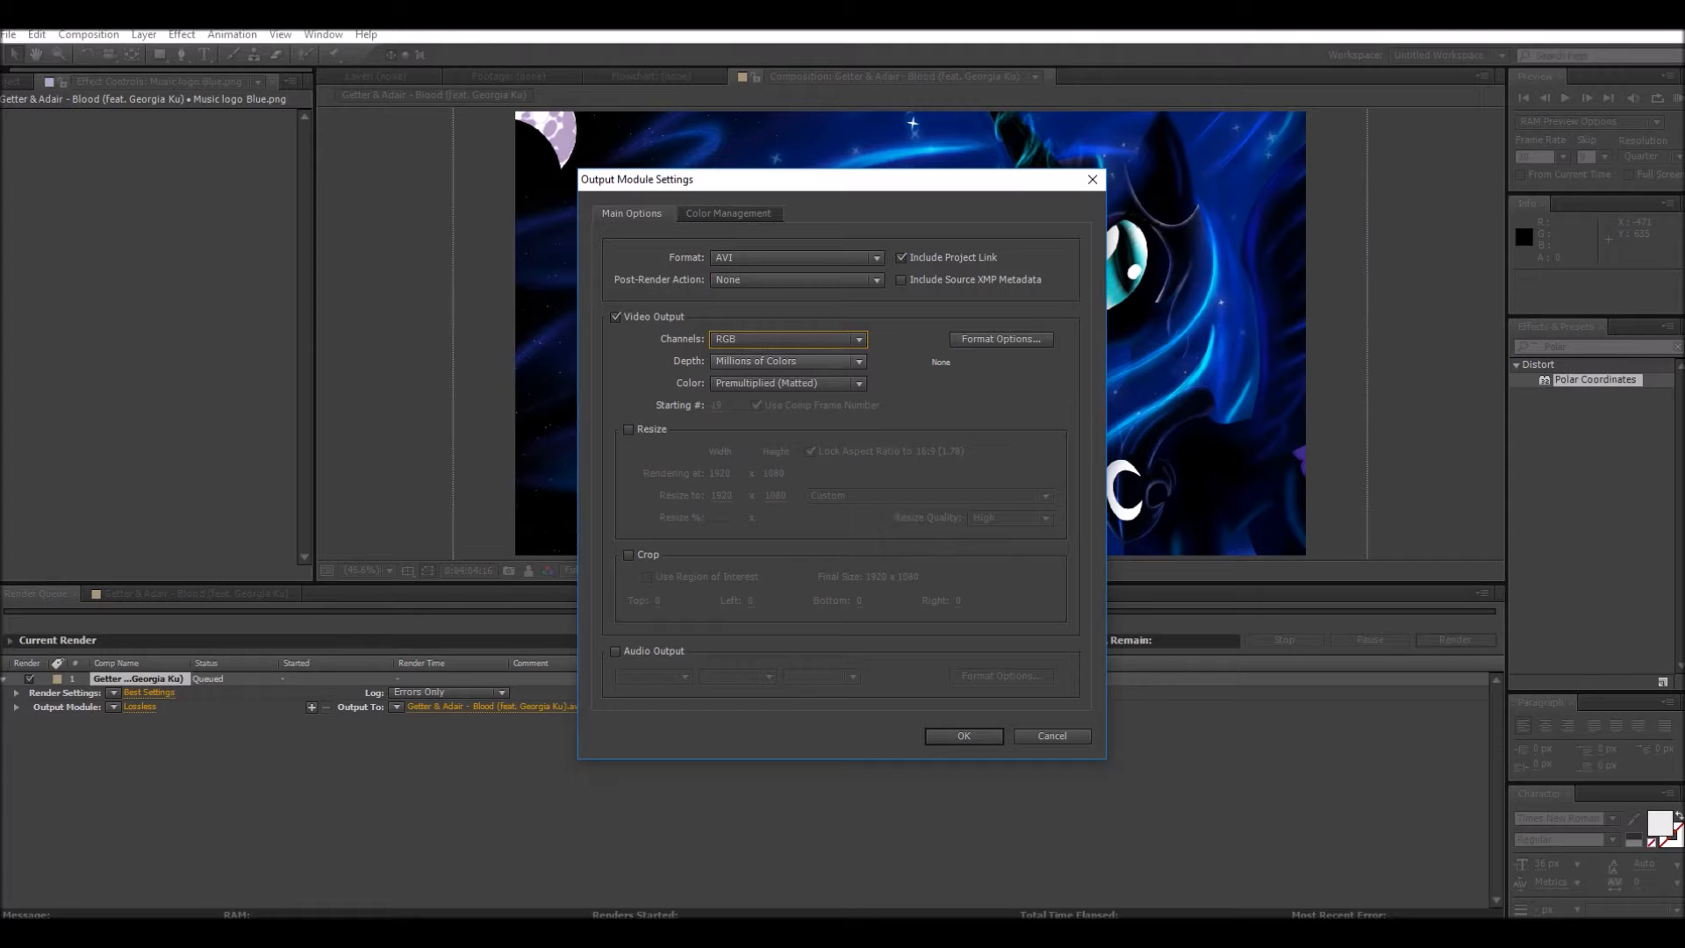
pyautogui.click(787, 362)
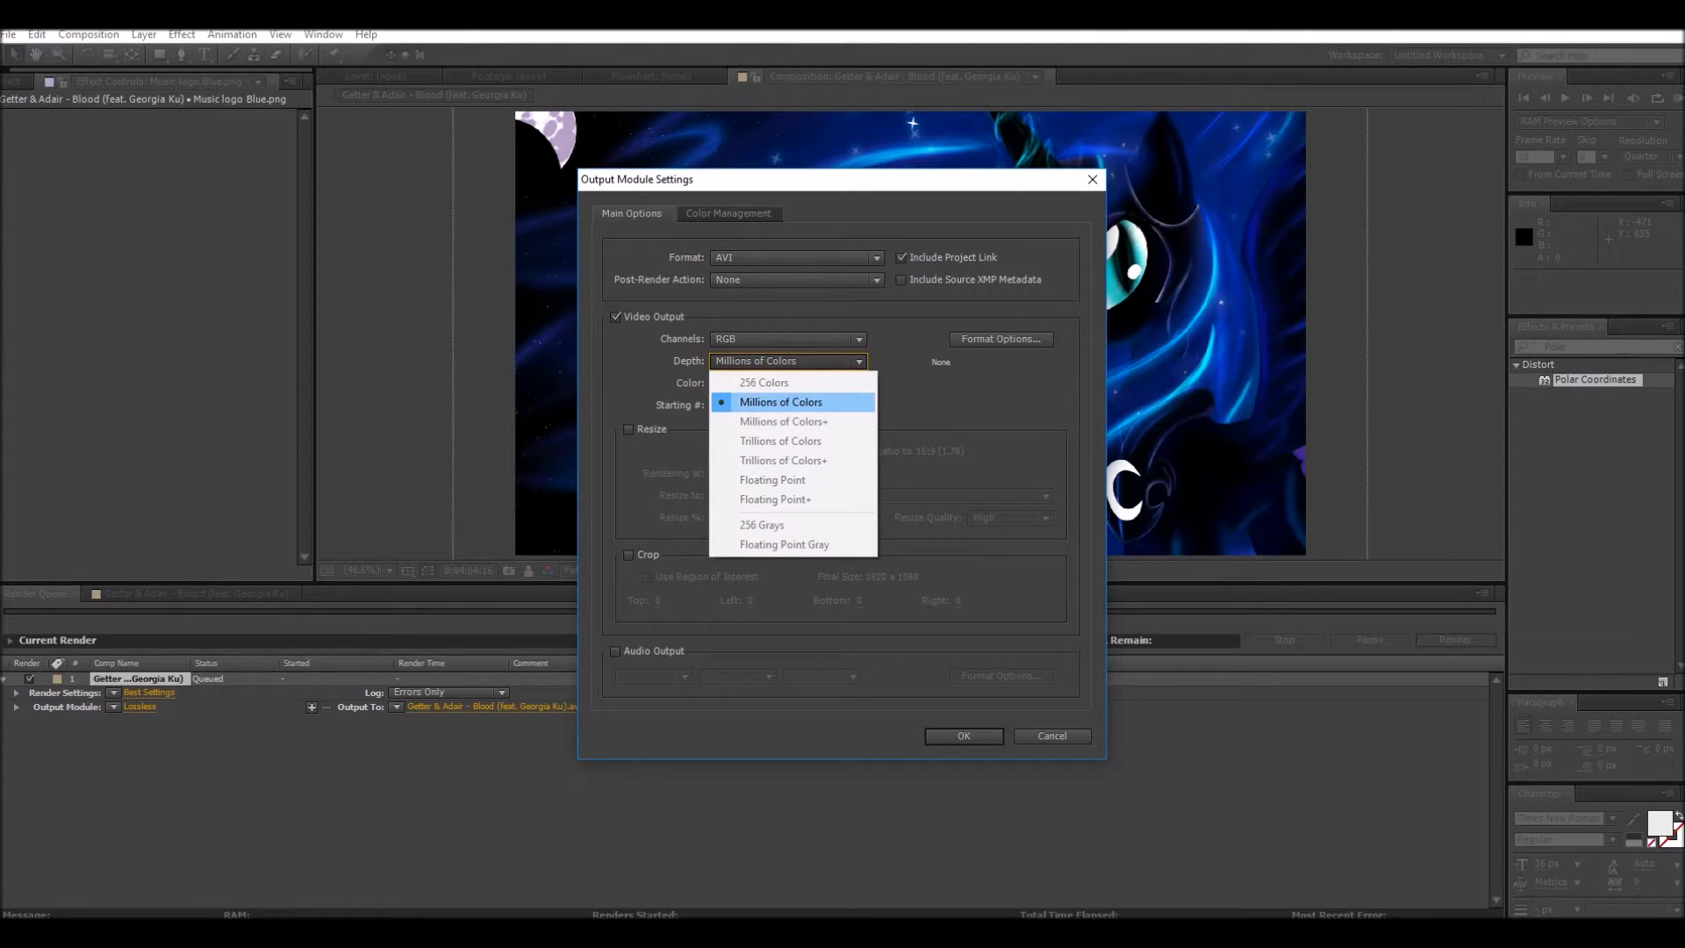
pyautogui.click(783, 361)
pyautogui.click(830, 383)
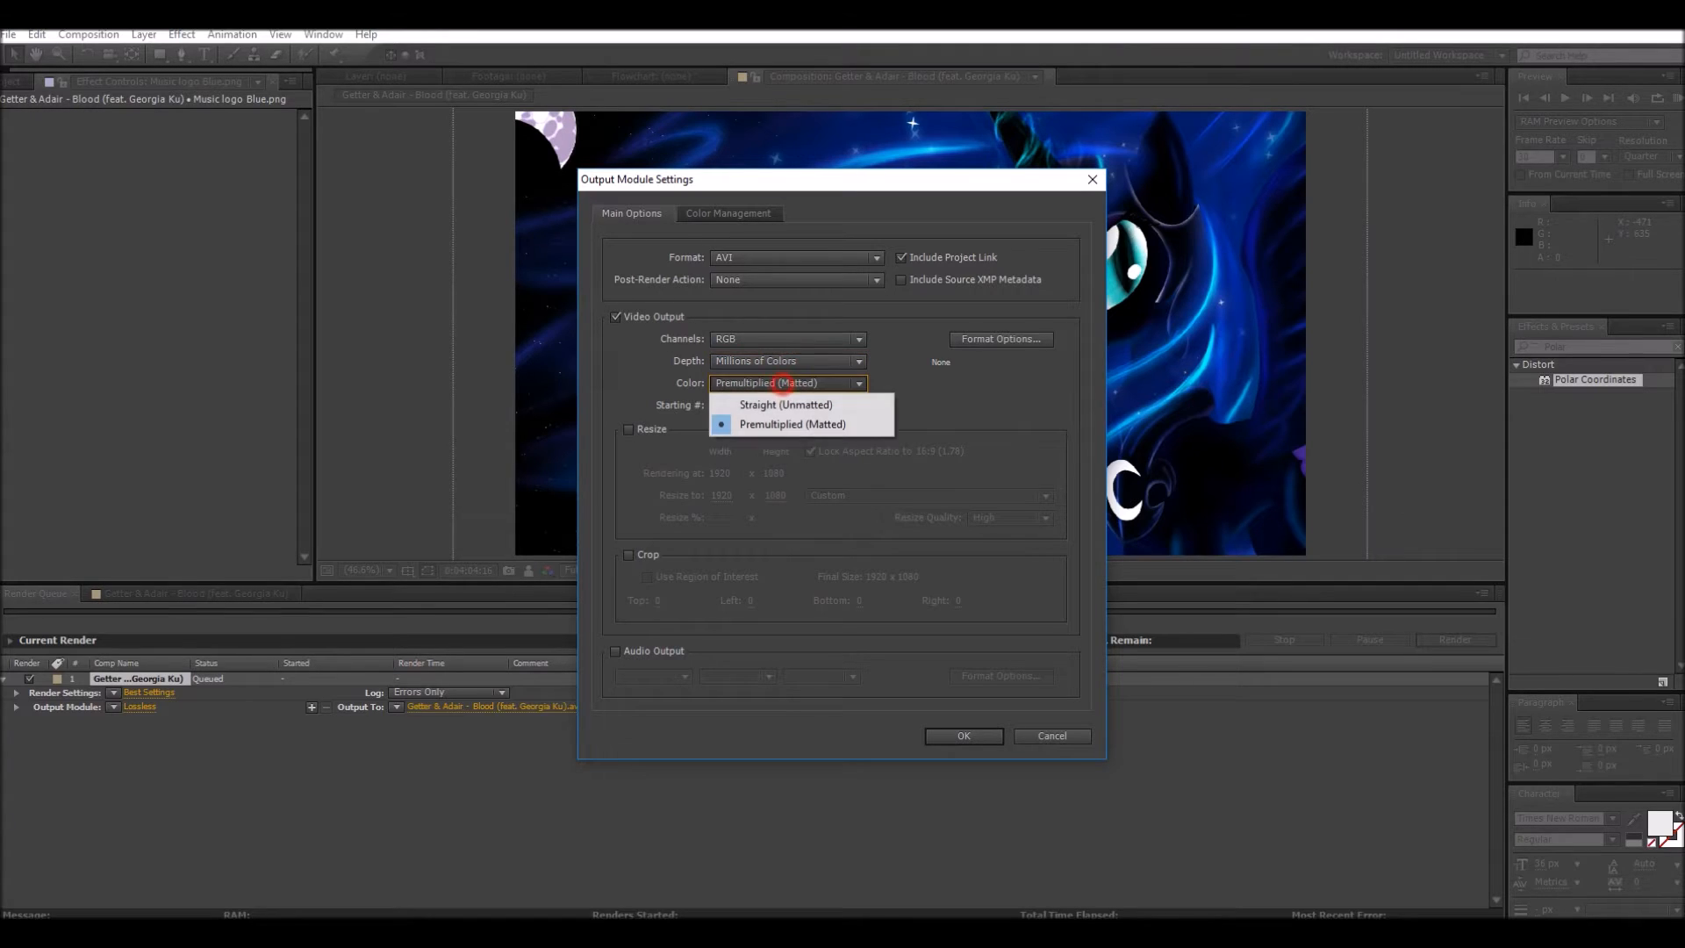
pyautogui.click(829, 383)
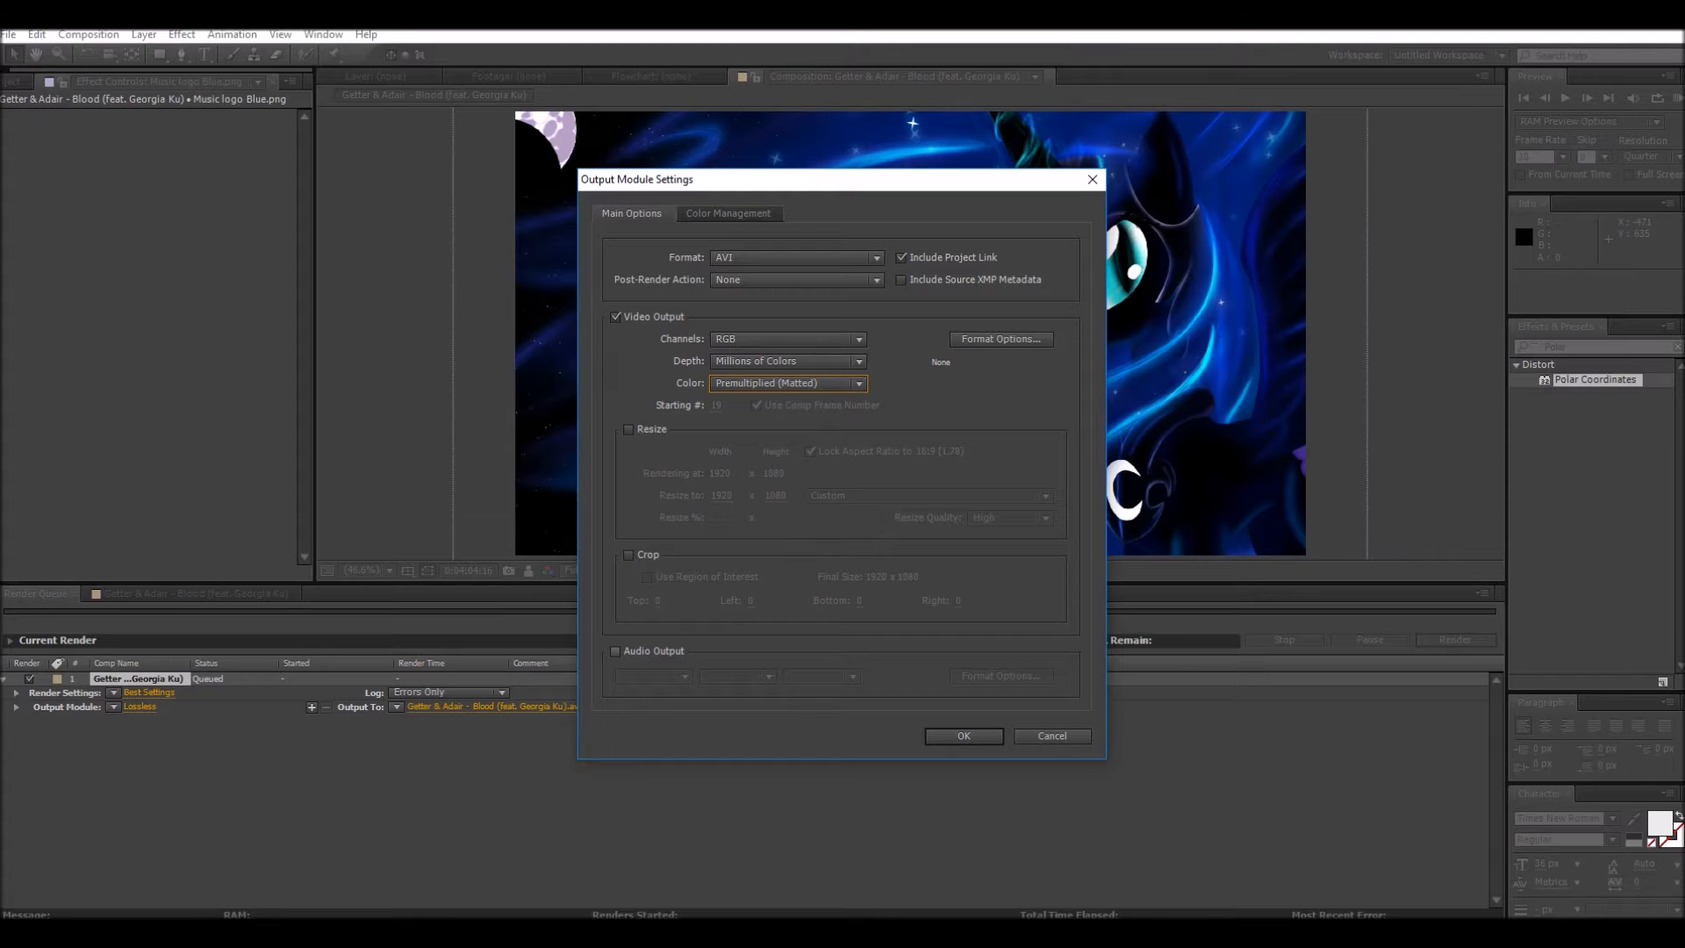
# Step: Enable Audio Output with a 96.000 kHz sample rate and apply the output module settings
pyautogui.click(615, 651)
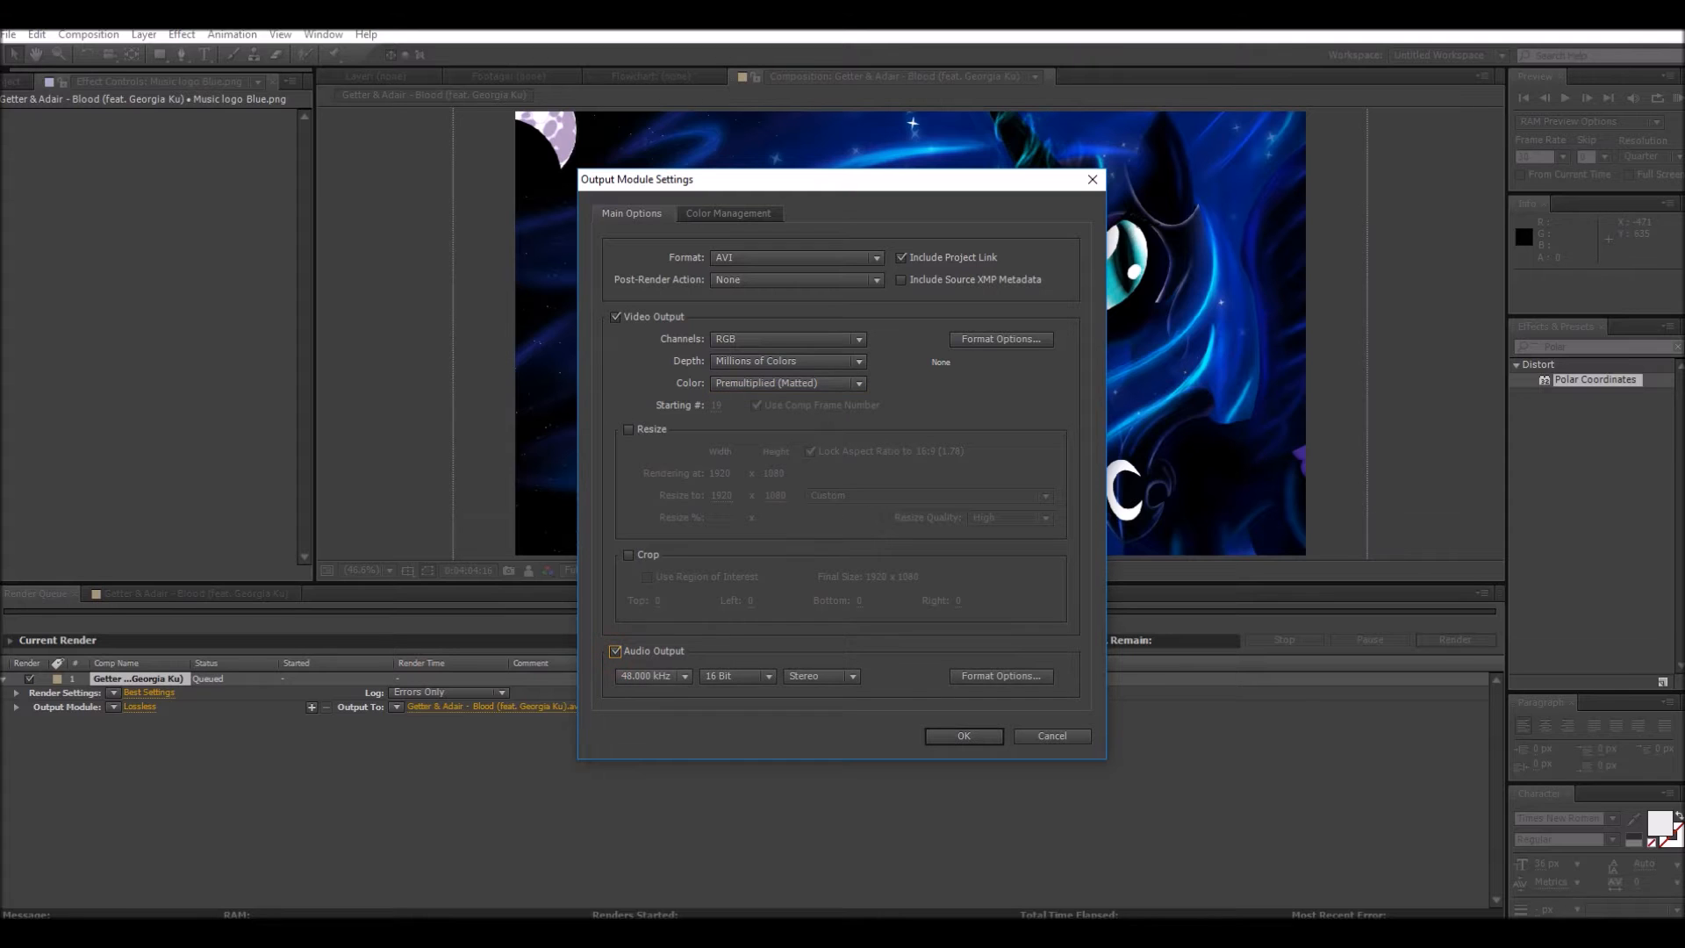
pyautogui.click(653, 676)
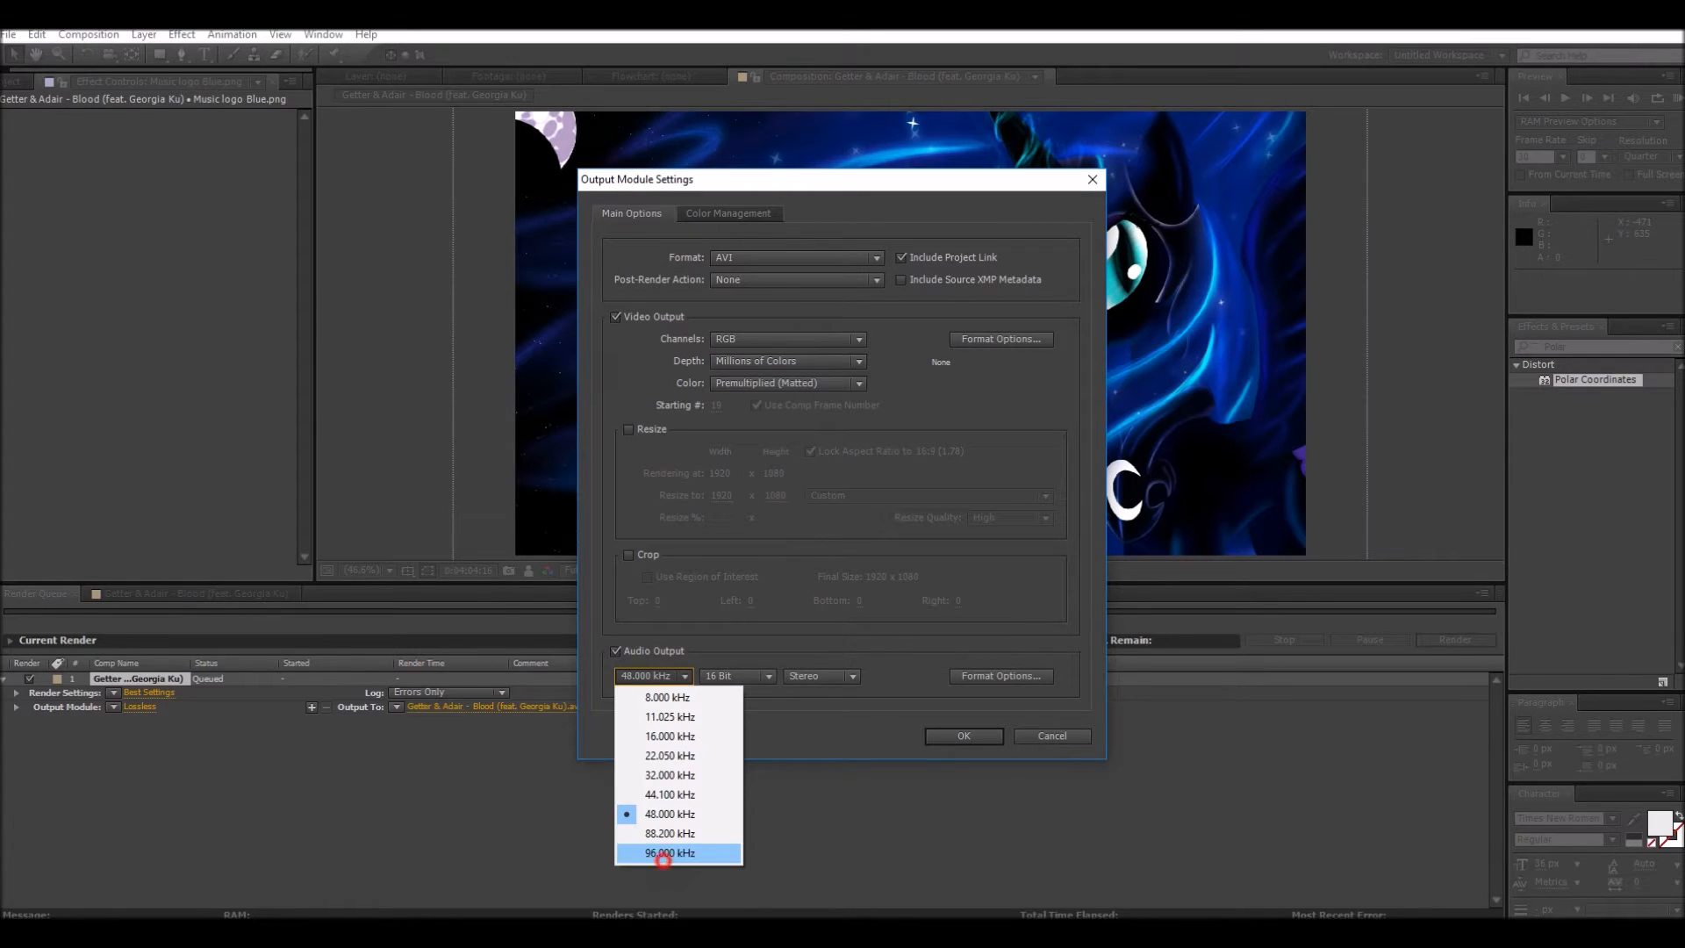
pyautogui.click(669, 853)
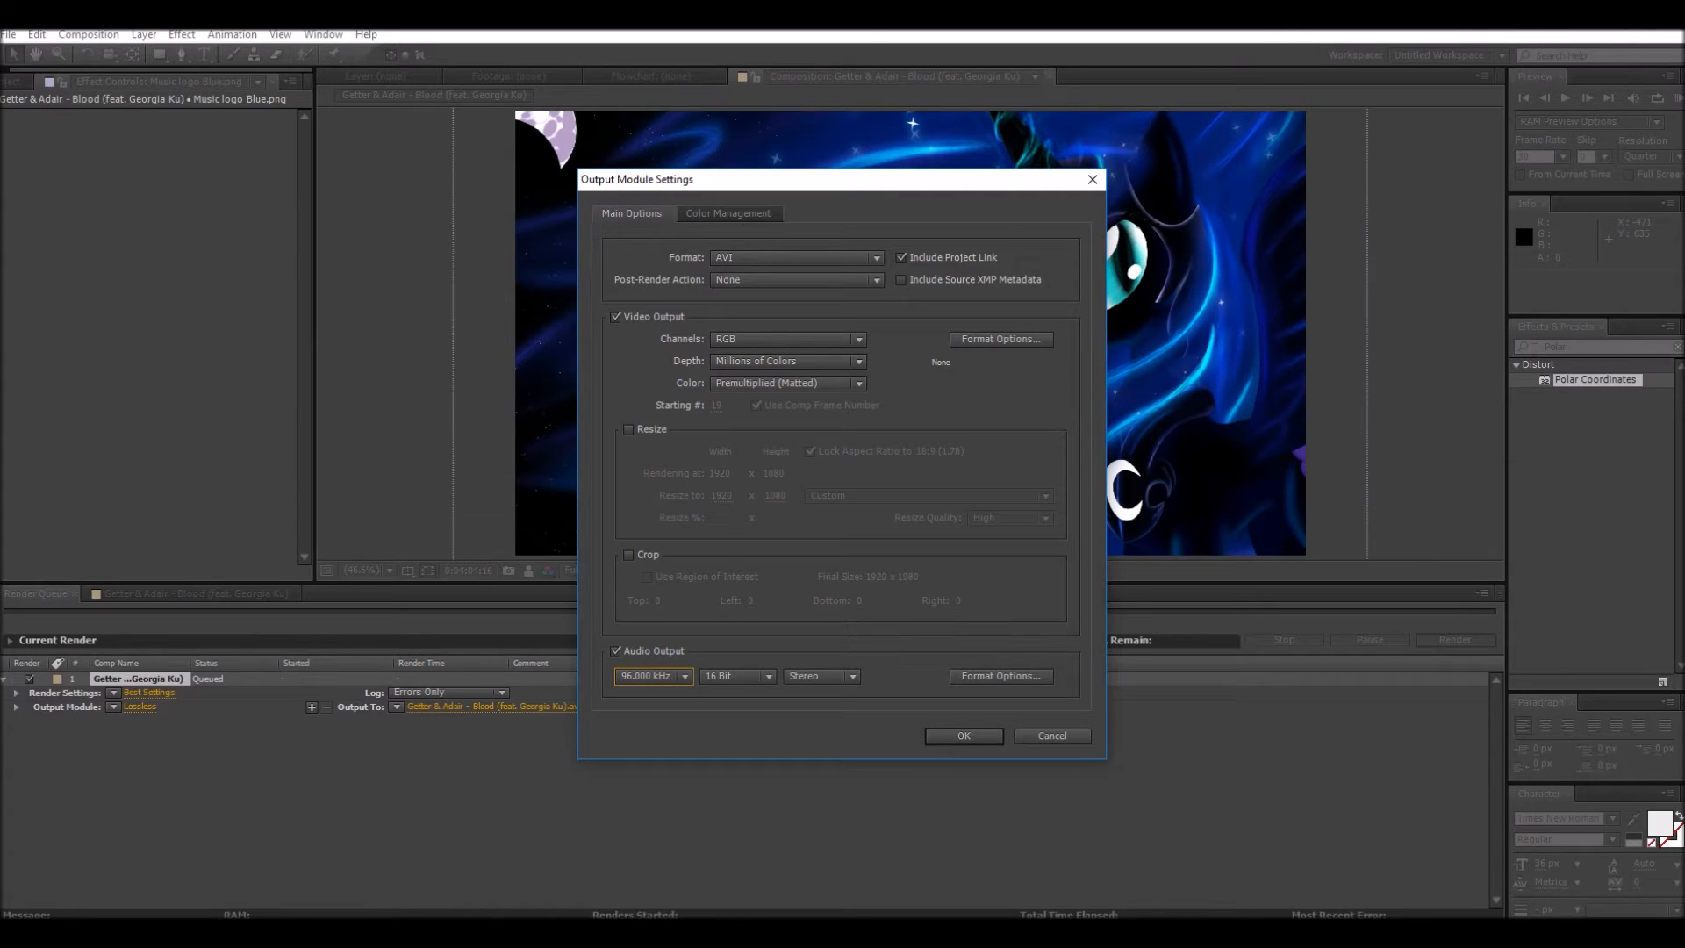
pyautogui.click(963, 736)
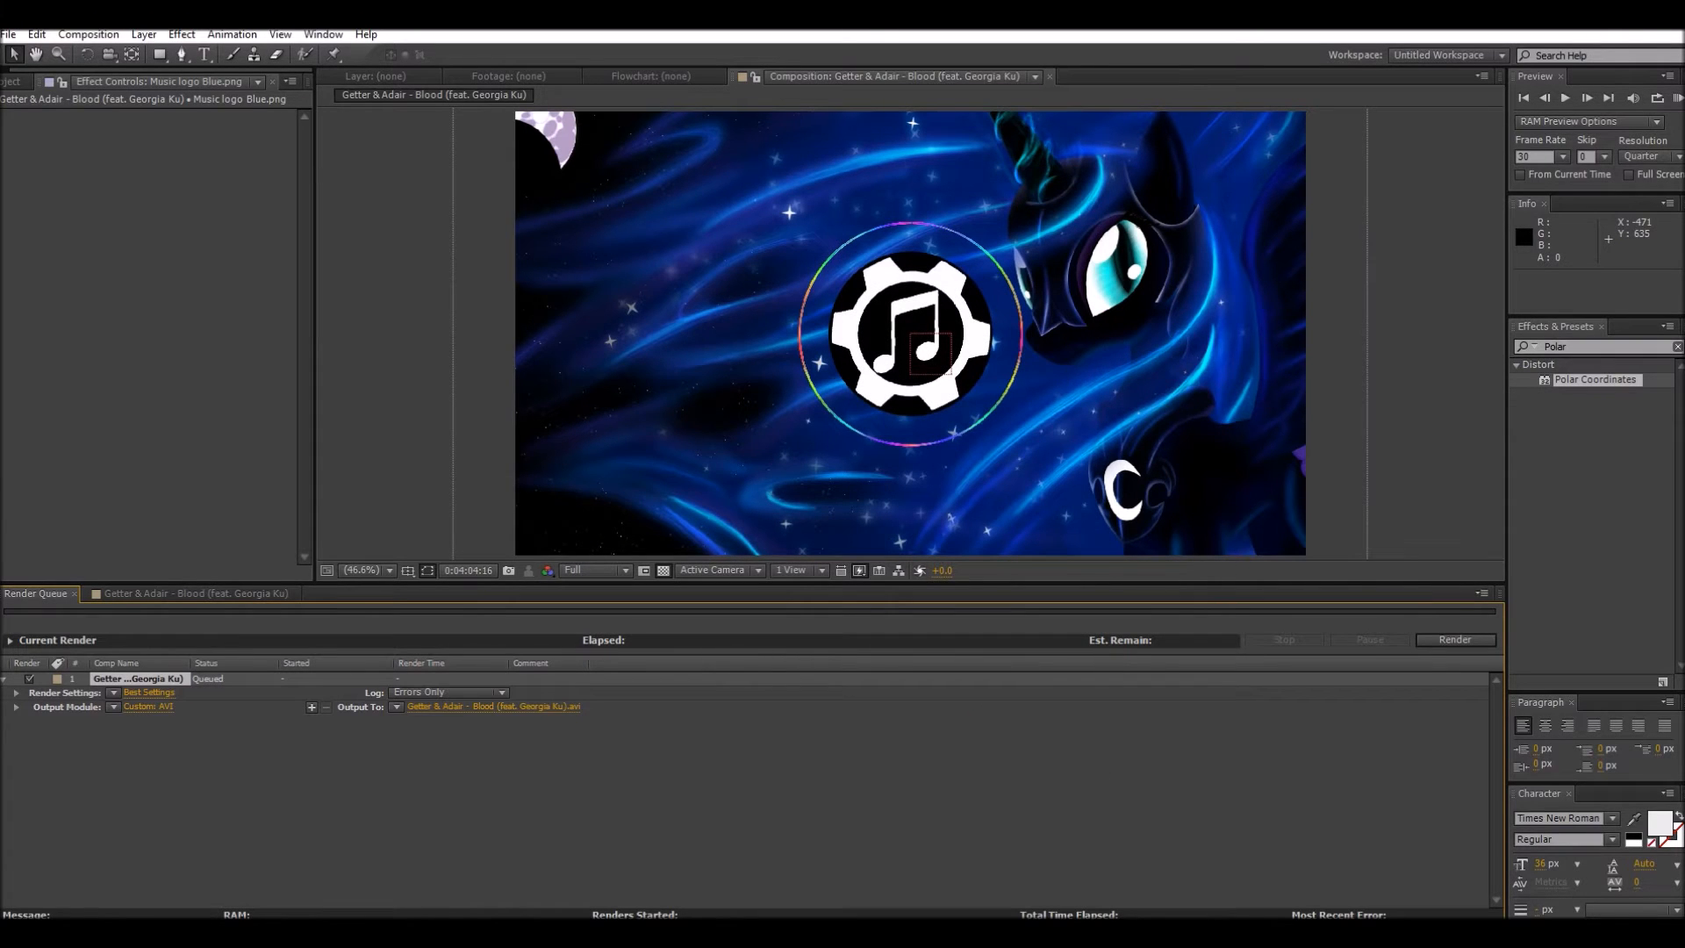
# Step: Set the render output to an AVI named "Getter & Adair - Blood (feat. Georgia Ku)" in the After Effects Output folder
pyautogui.click(461, 707)
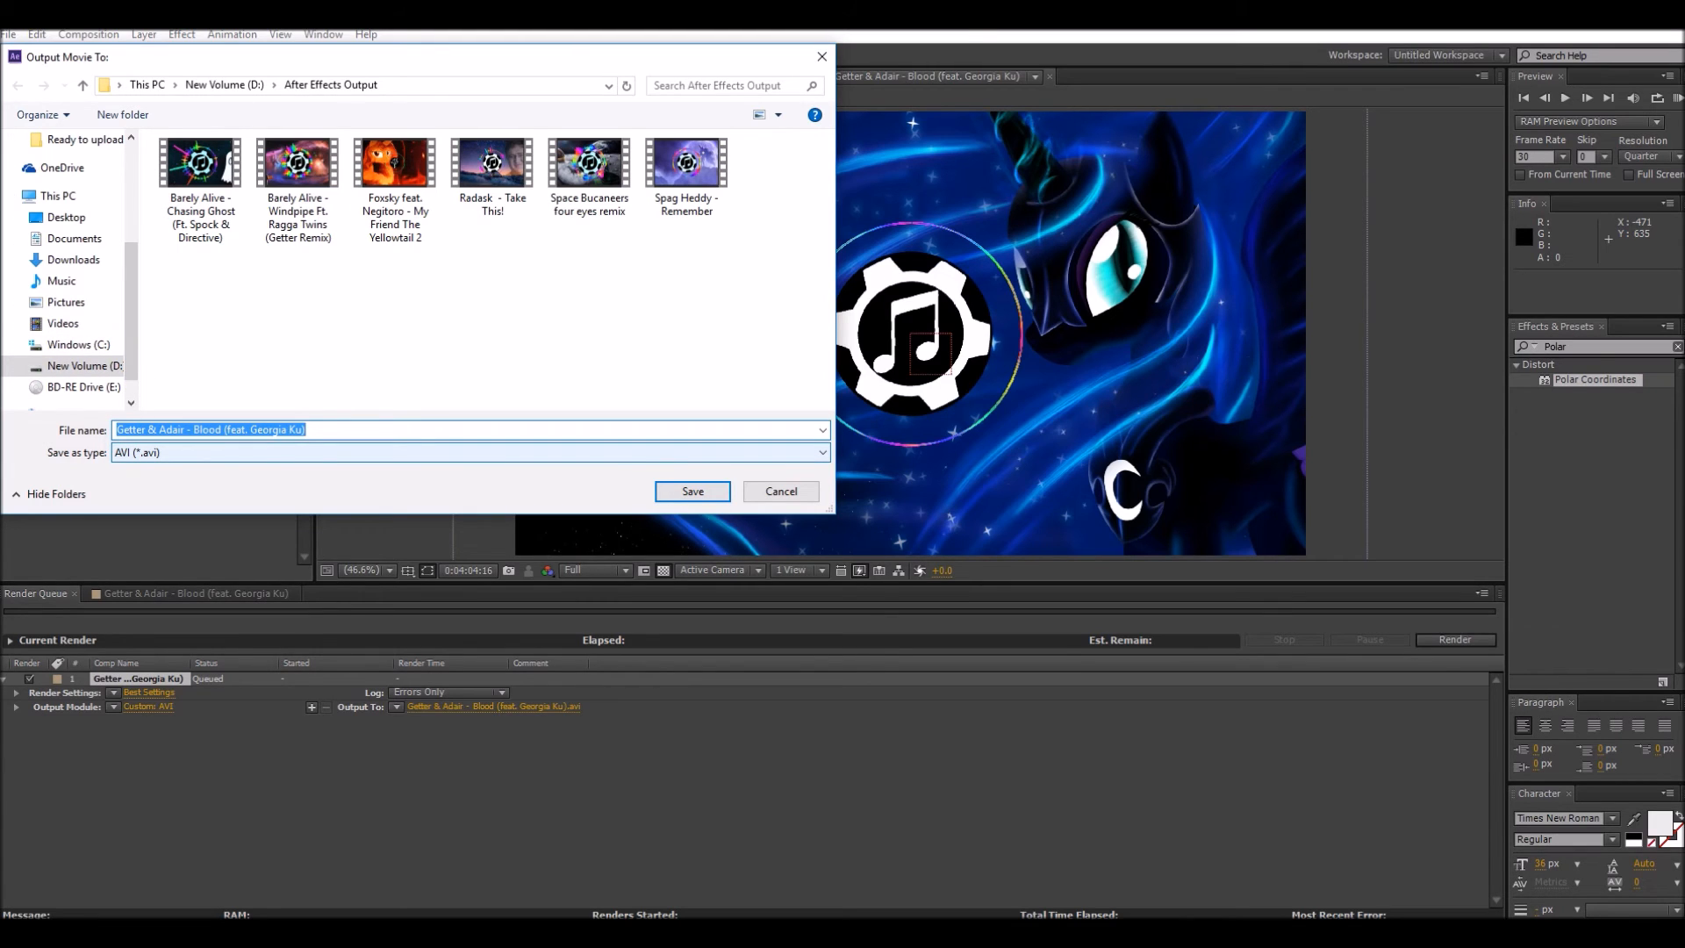
pyautogui.click(145, 452)
pyautogui.click(145, 466)
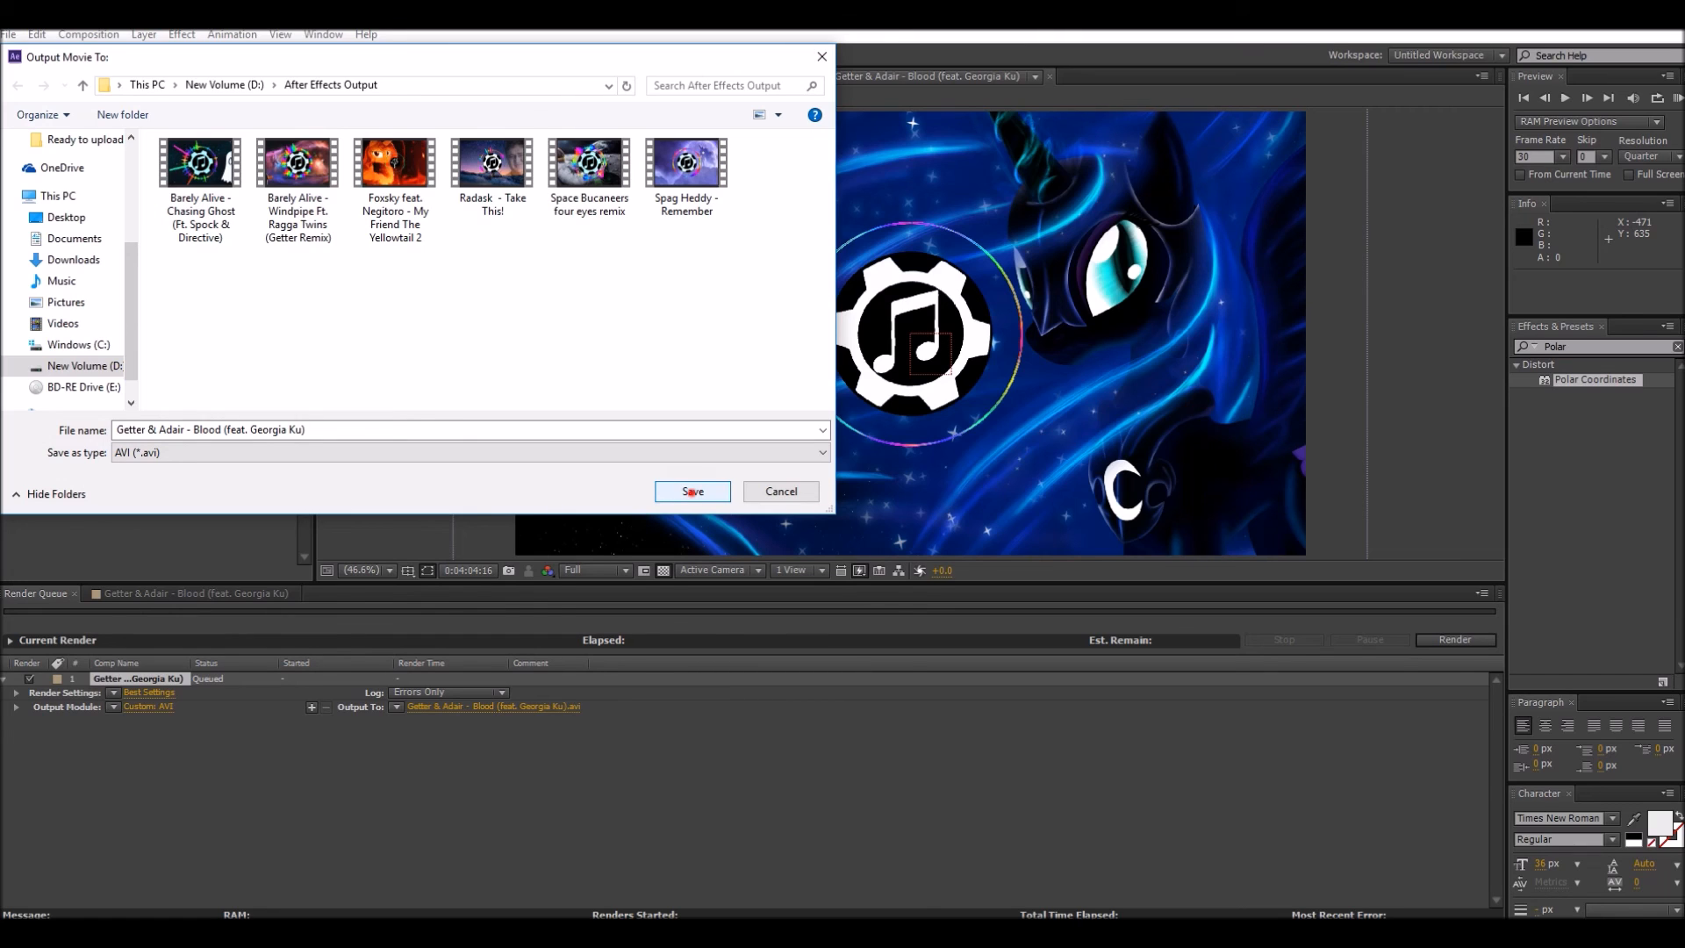
pyautogui.click(692, 492)
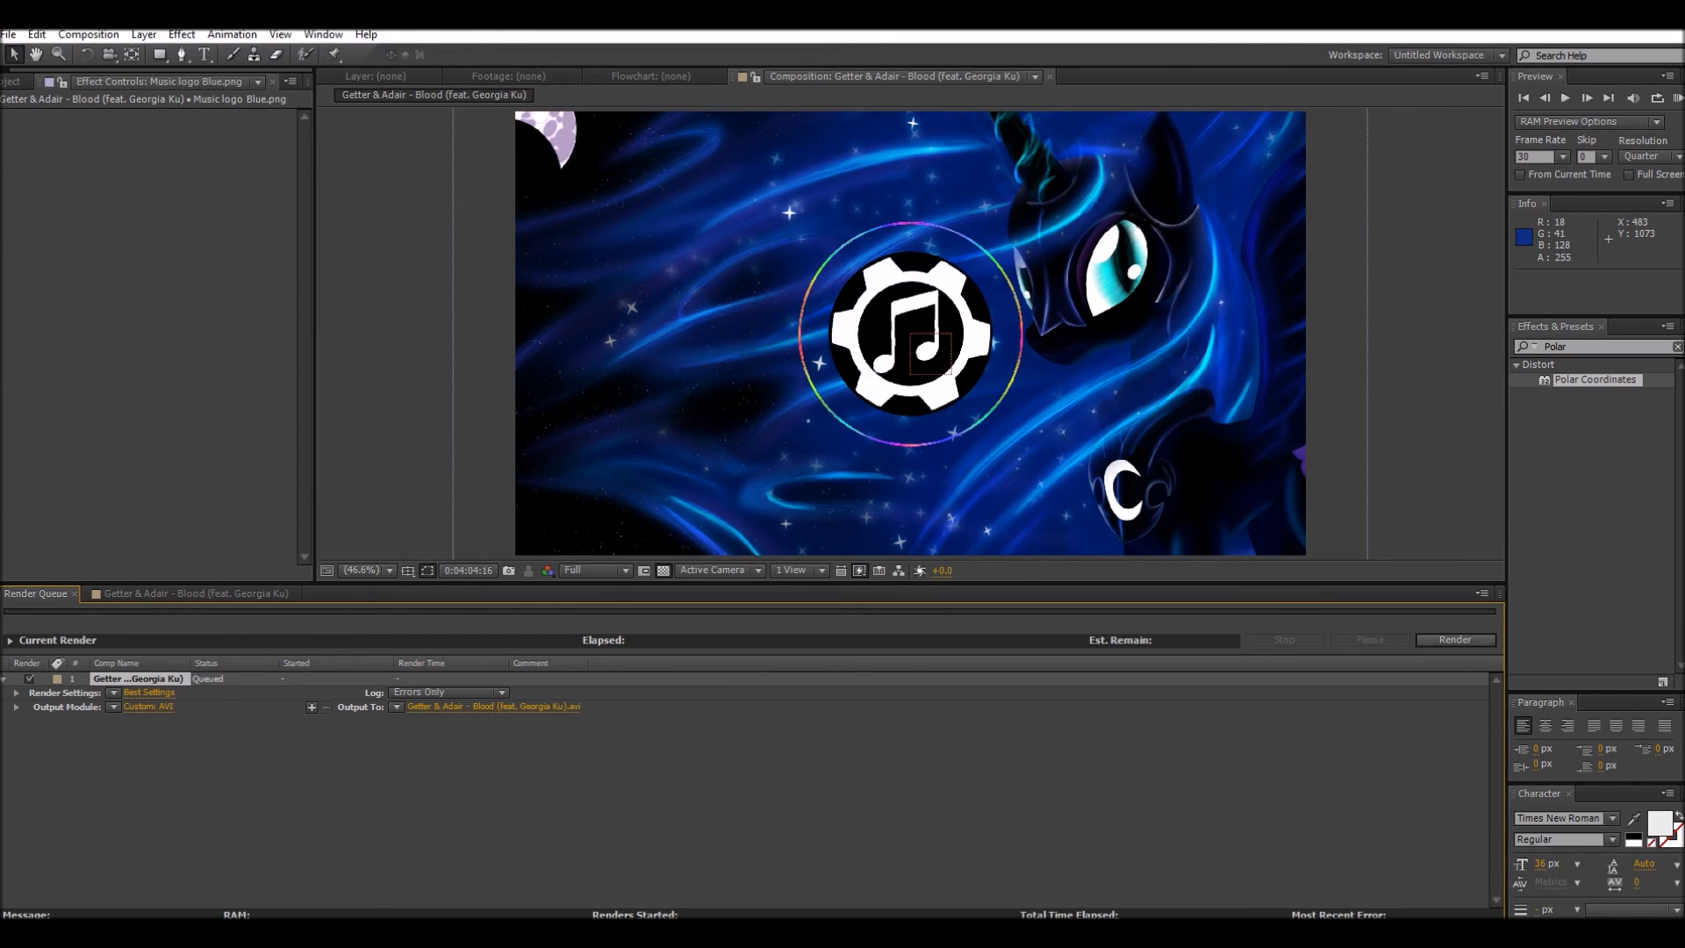